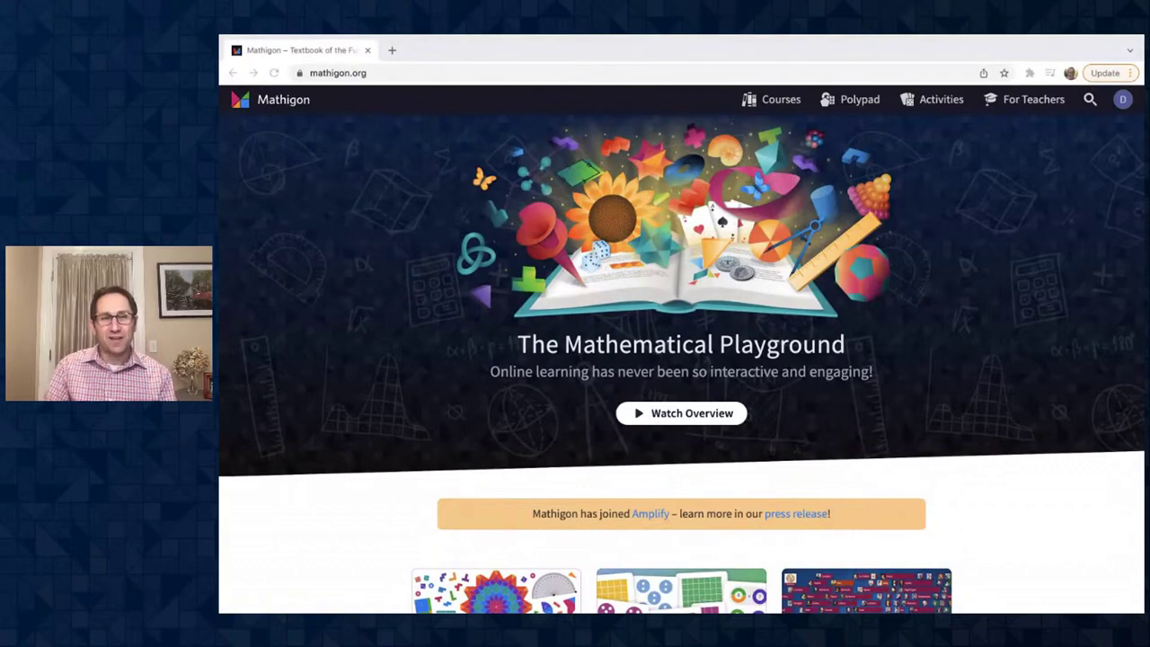
Open the Polypad workspace from the Mathigon home page, show it full screen and enlarge the page
click(937, 398)
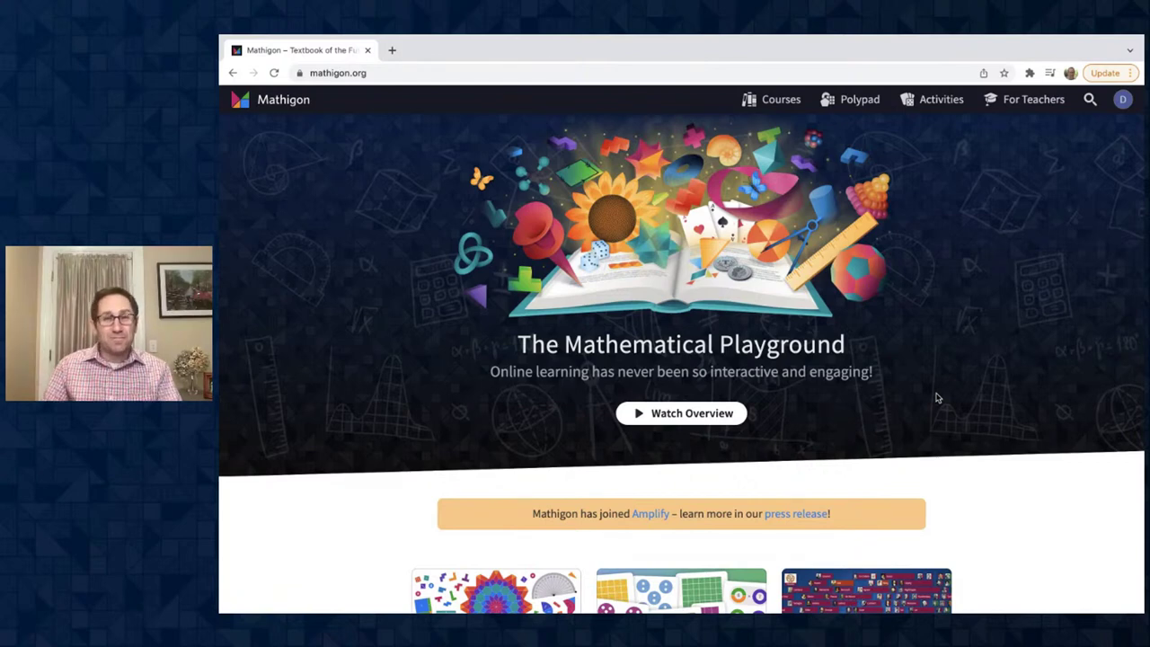
click(852, 101)
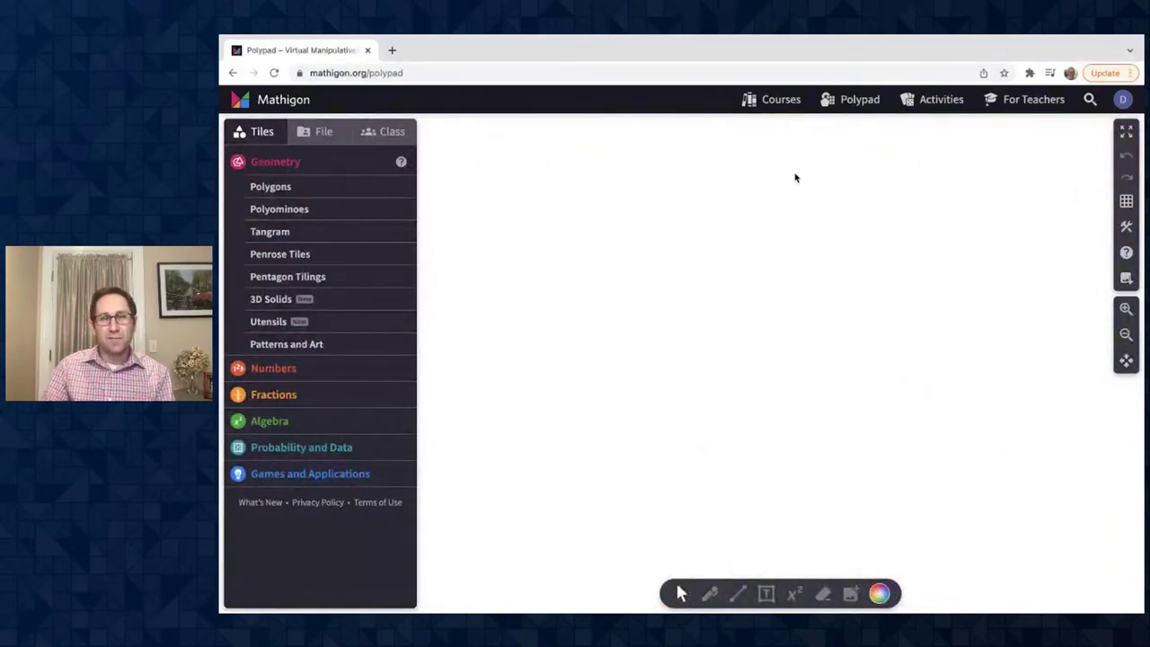
click(1127, 132)
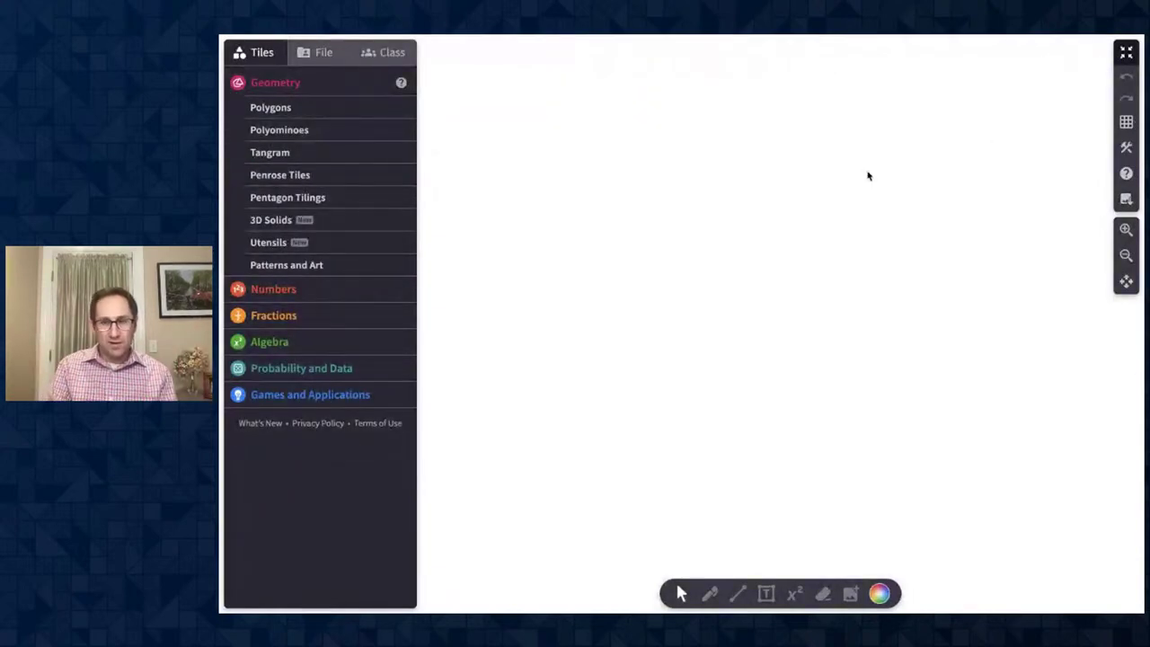
key(ctrl+plus)
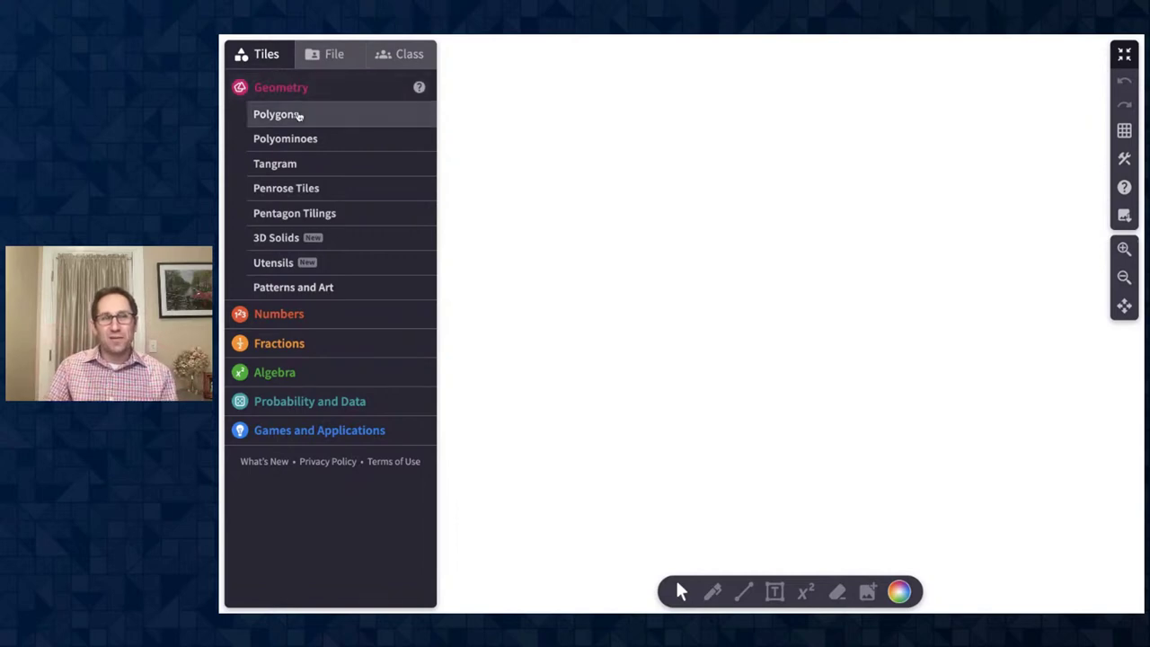
Browse the Geometry tile sets, including Polygons, Tangram and Patterns and Art, and the list of Numbers tiles
click(284, 89)
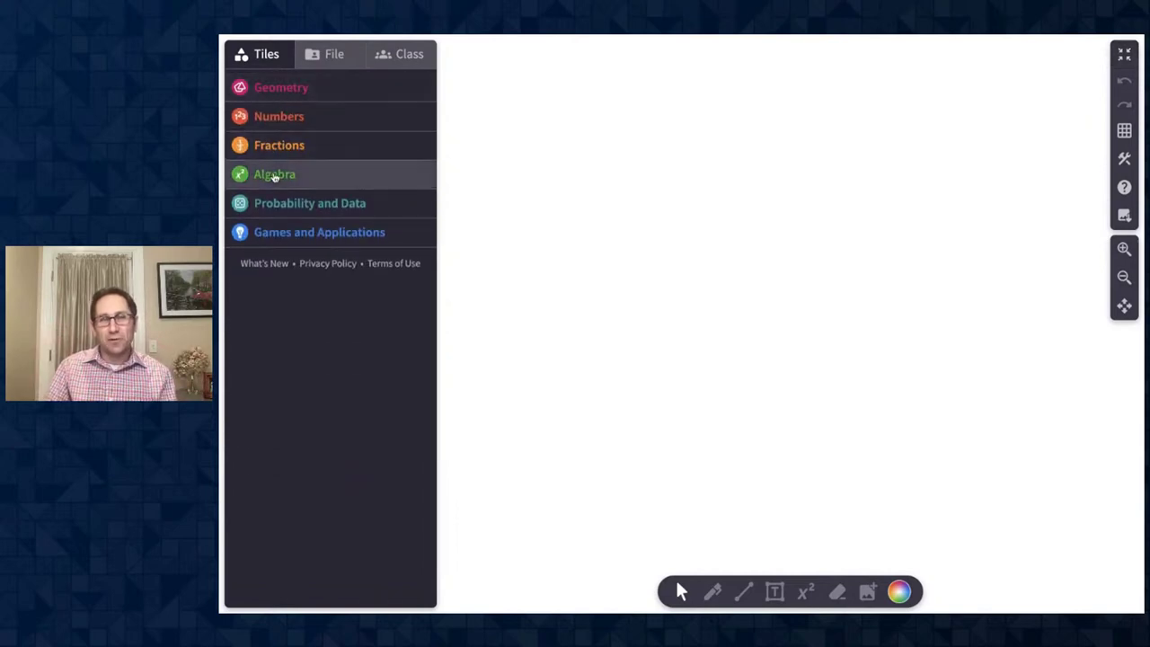
click(286, 95)
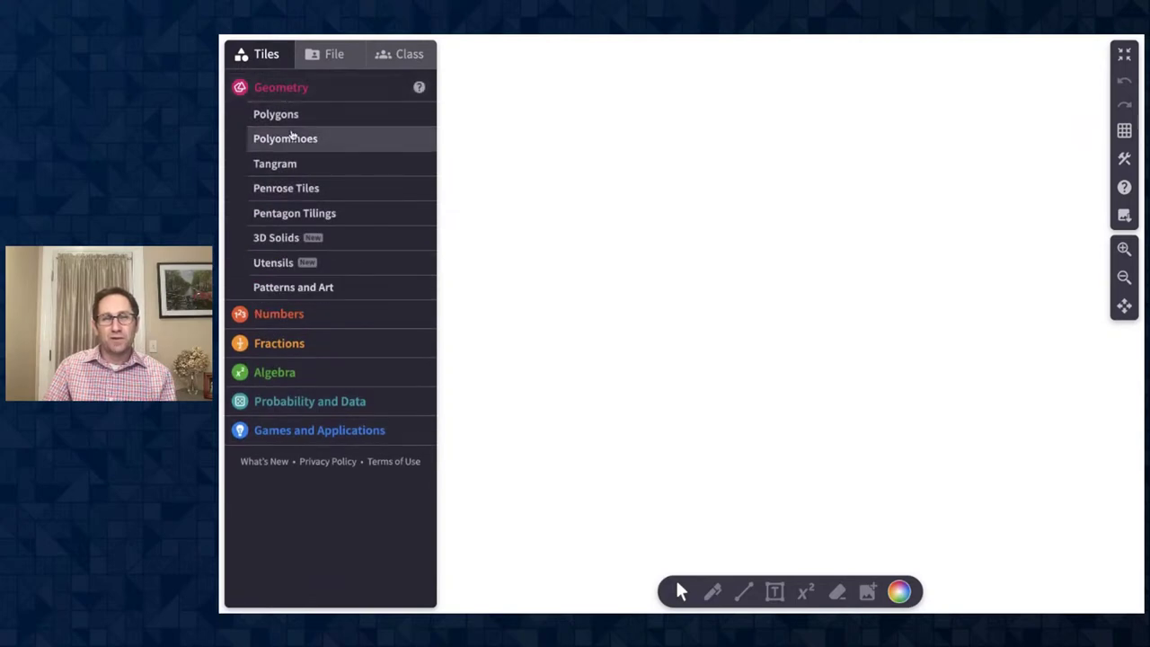
click(291, 118)
click(310, 509)
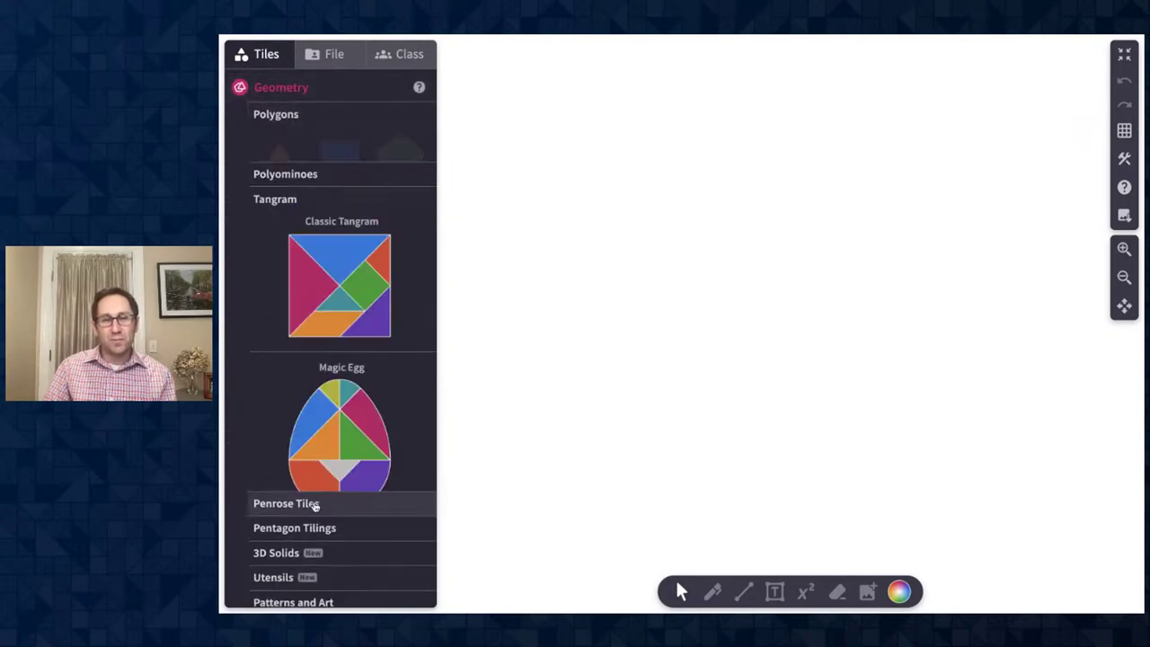
scroll(308, 503, down, 2)
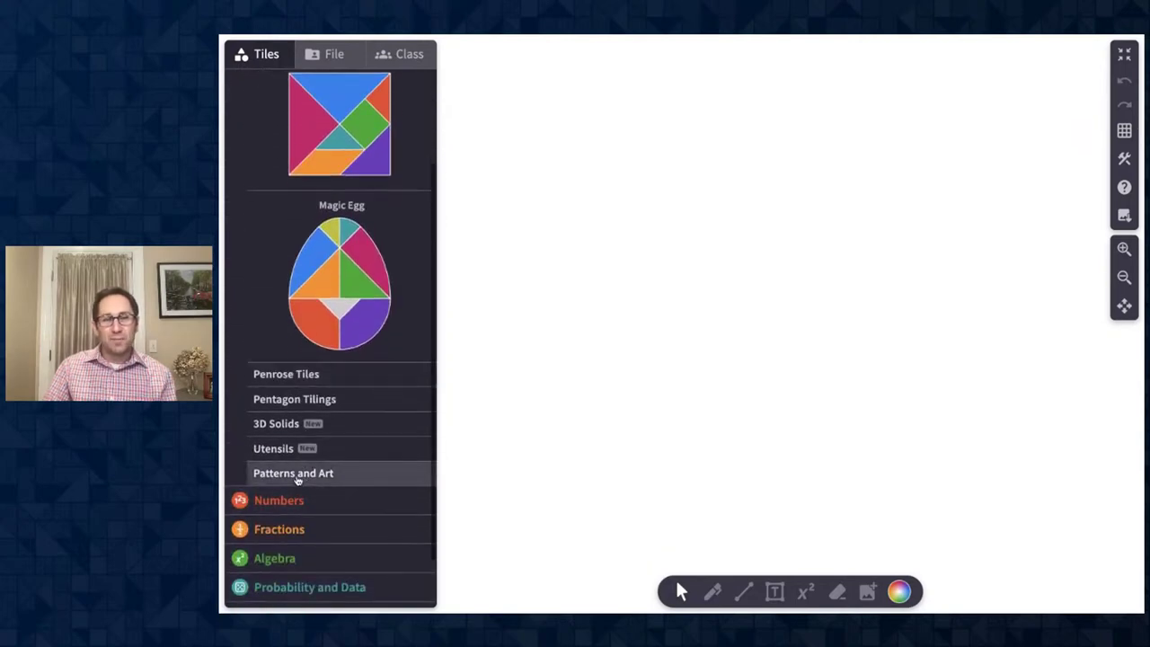
click(300, 474)
scroll(299, 418, down, 1)
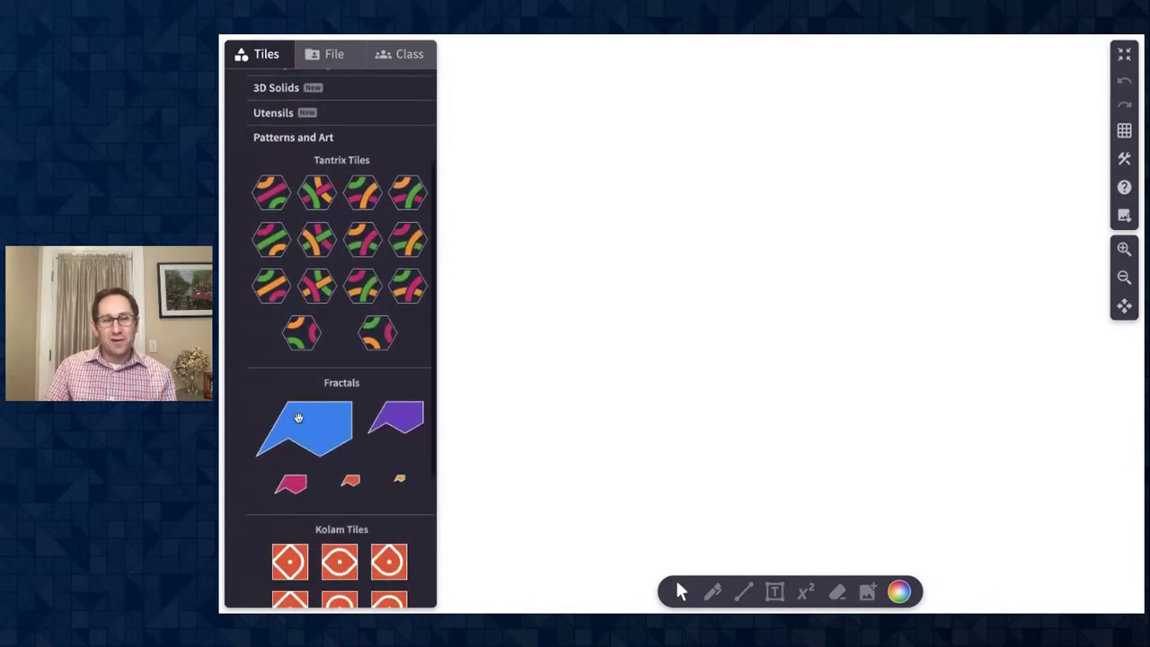
scroll(298, 418, down, 5)
click(288, 439)
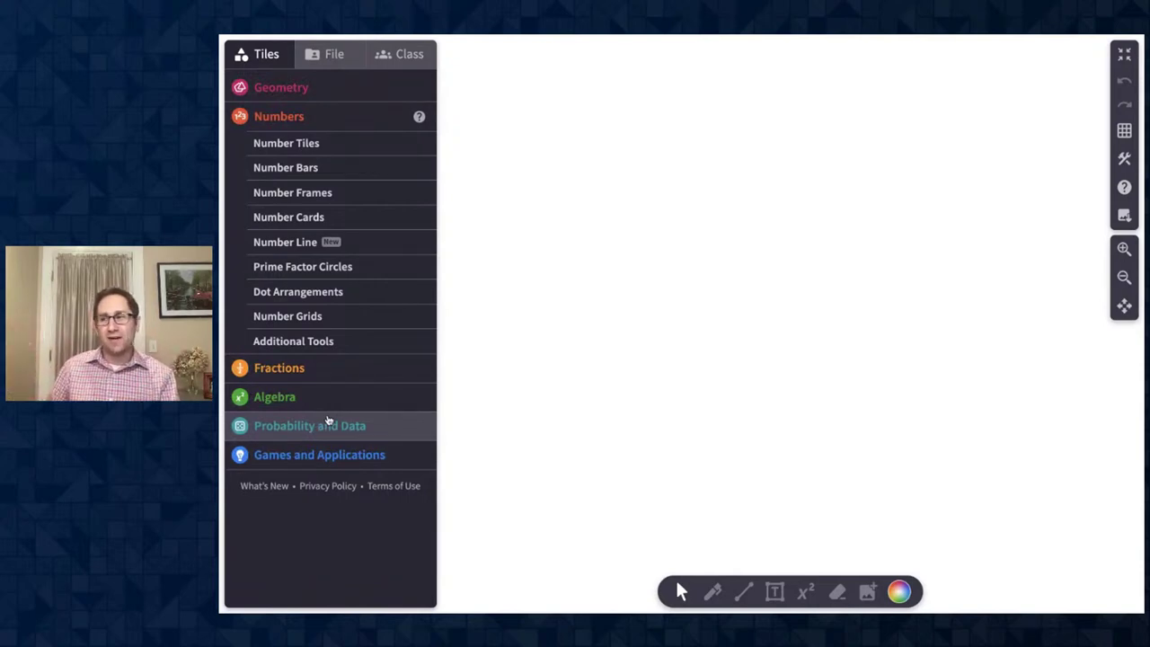
Place two Button tiles from the Logic and Computing set on the canvas, one below the other
click(323, 452)
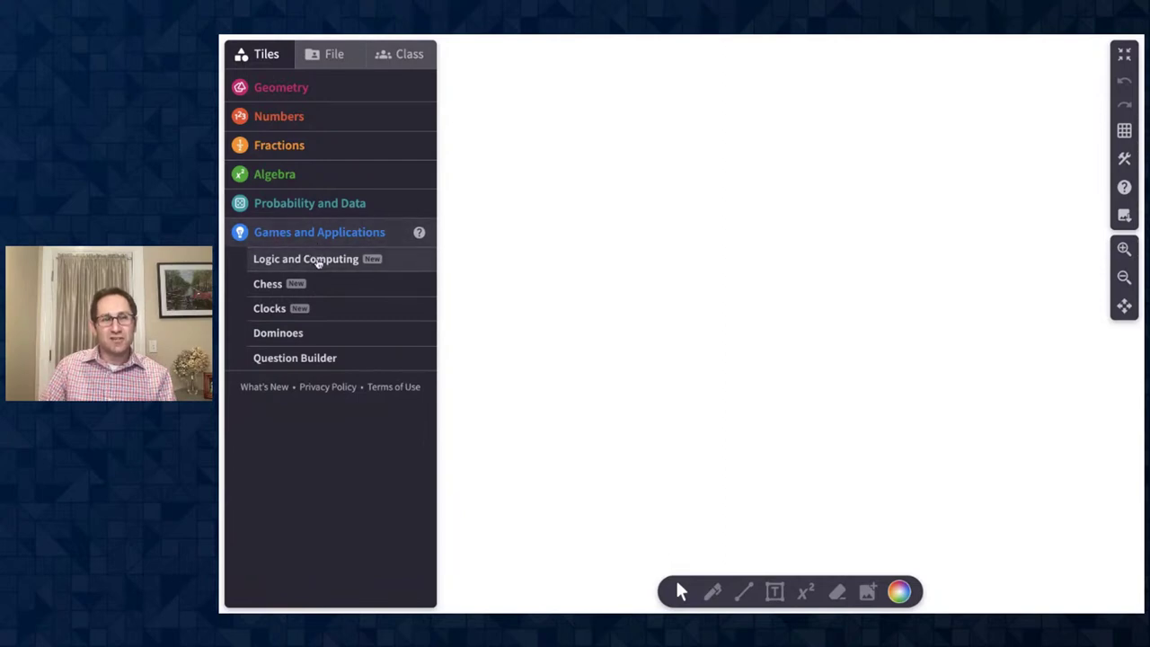
click(317, 262)
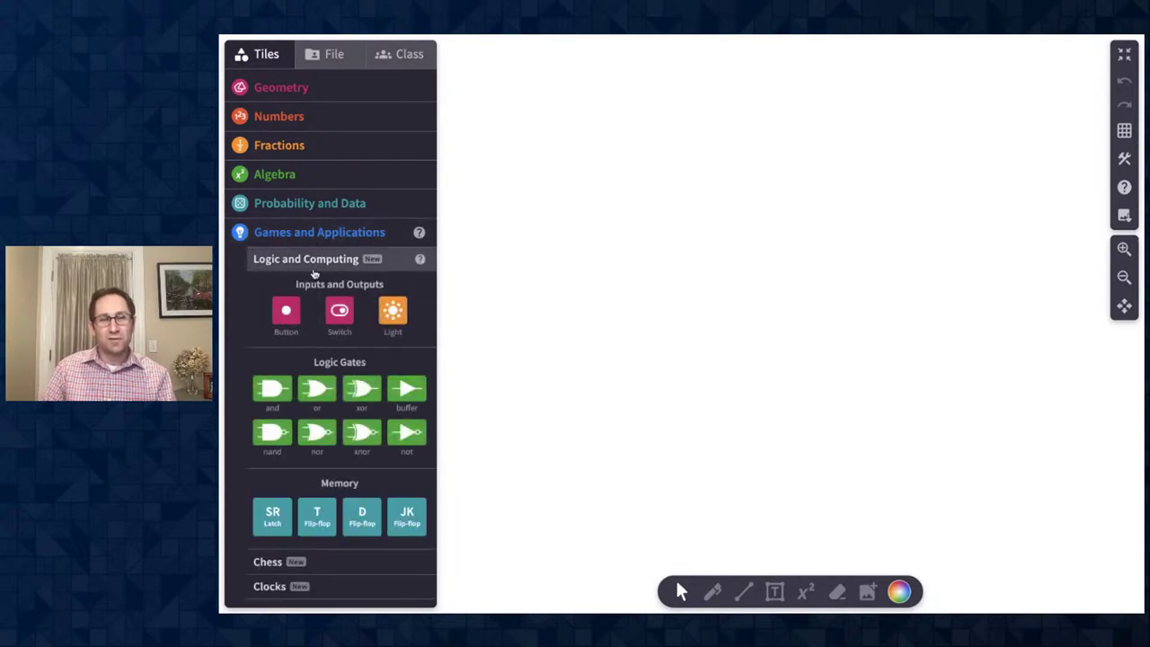
scroll(292, 391, down, 2)
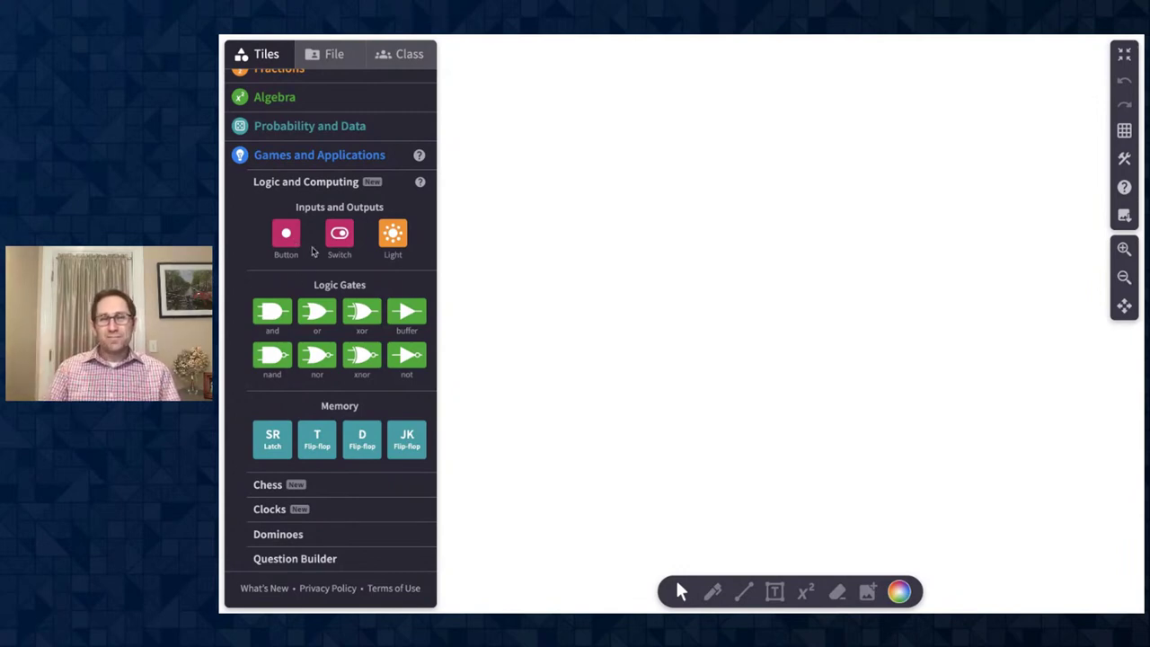
drag(286, 246, 607, 235)
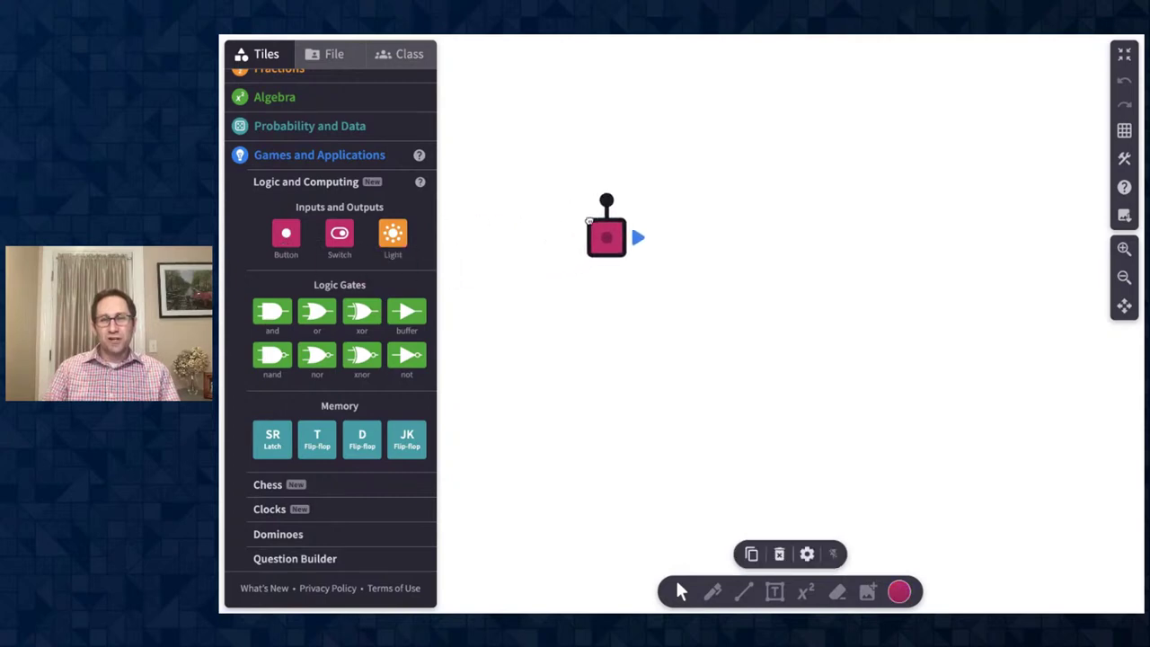
click(1124, 249)
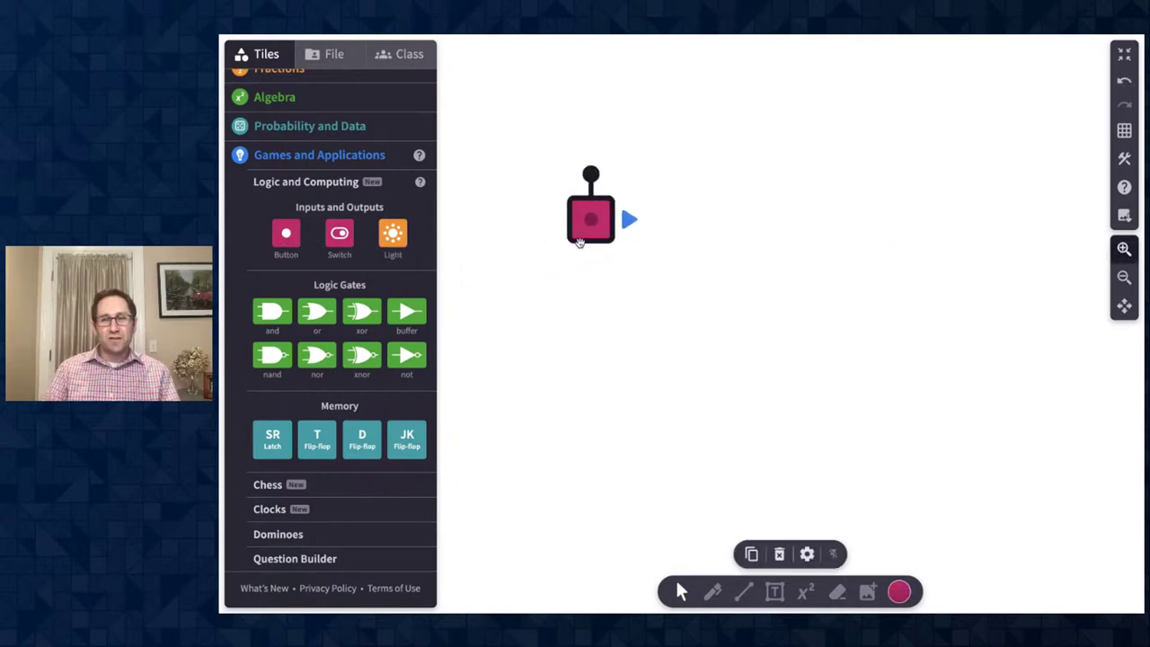
drag(286, 237, 559, 273)
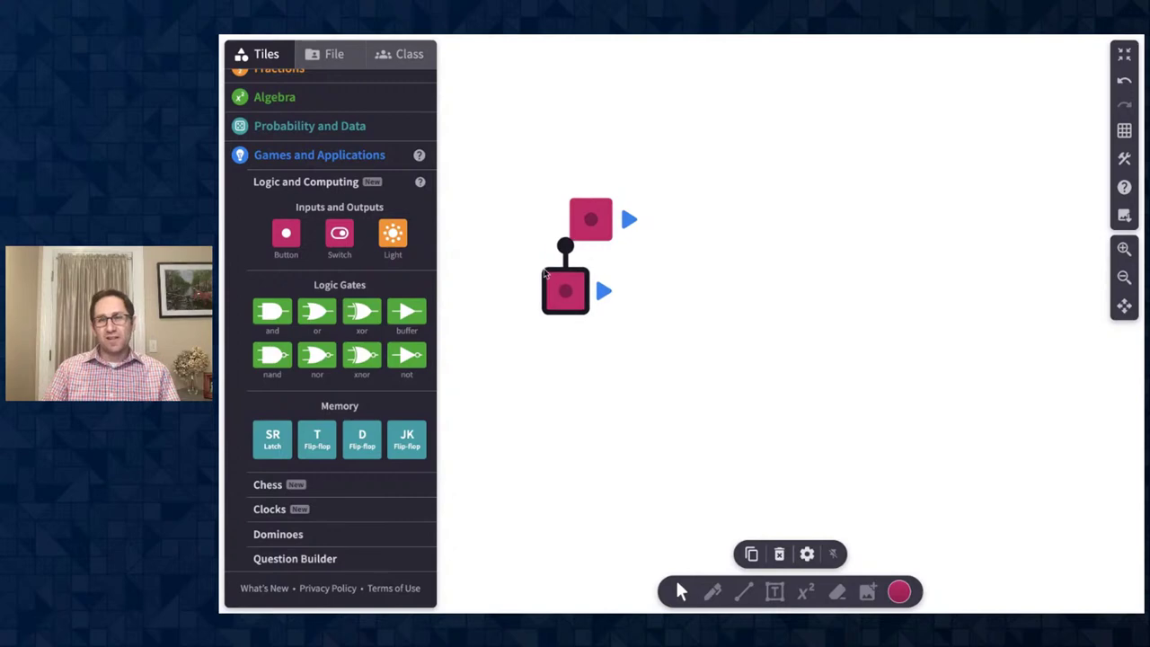
Add a Switch tile to the lower right of the two buttons and toggle it on and off
click(344, 244)
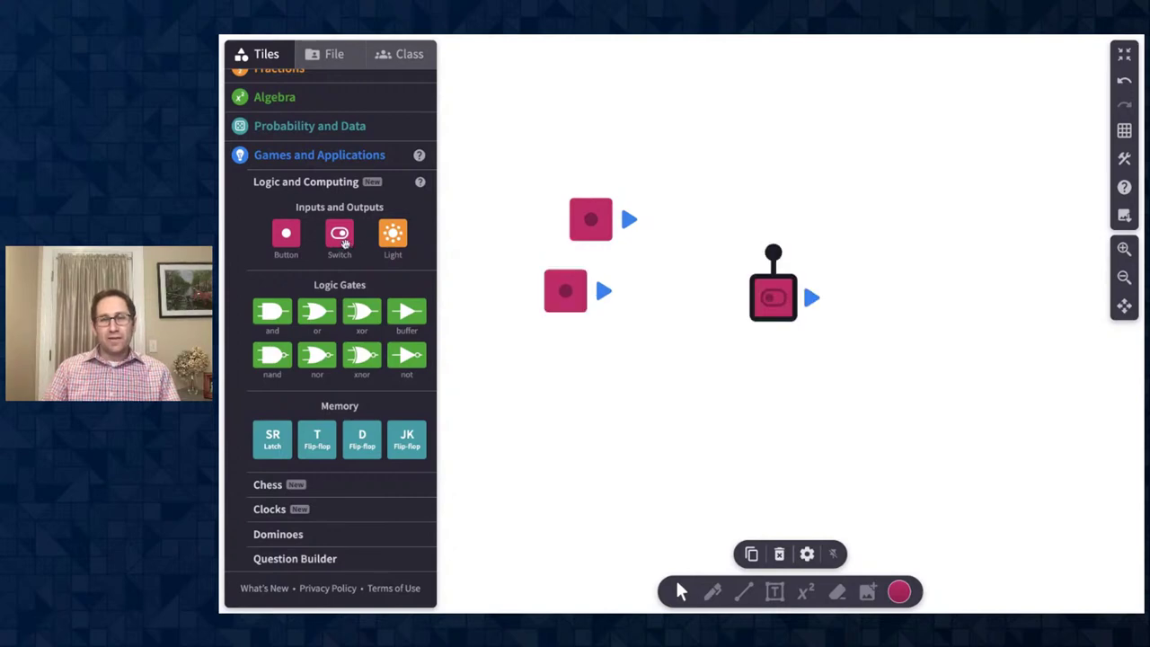
click(769, 316)
drag(768, 316, 736, 353)
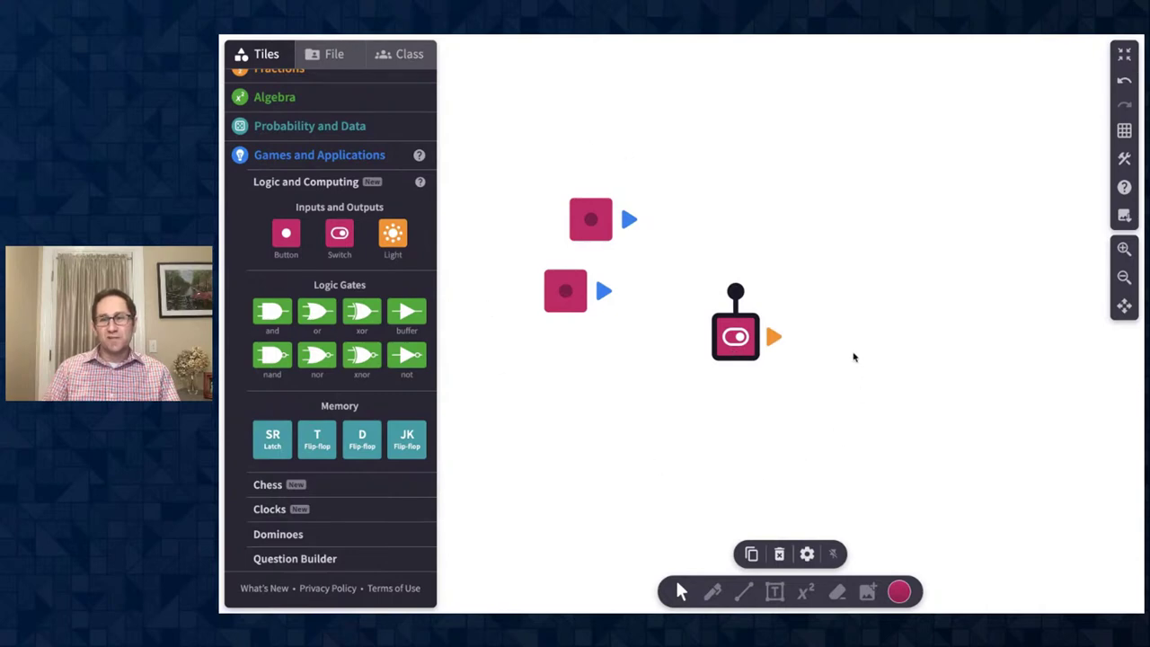
click(738, 343)
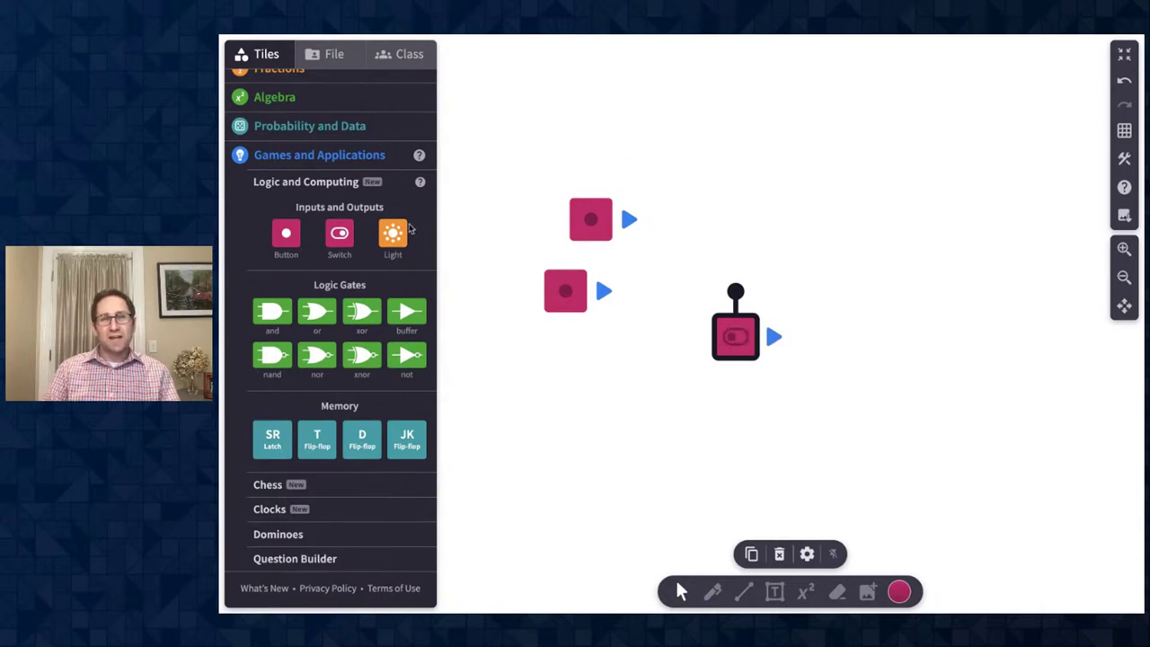
Test how the two Button tiles respond compared with toggling the Switch tile on and off
click(581, 222)
click(579, 224)
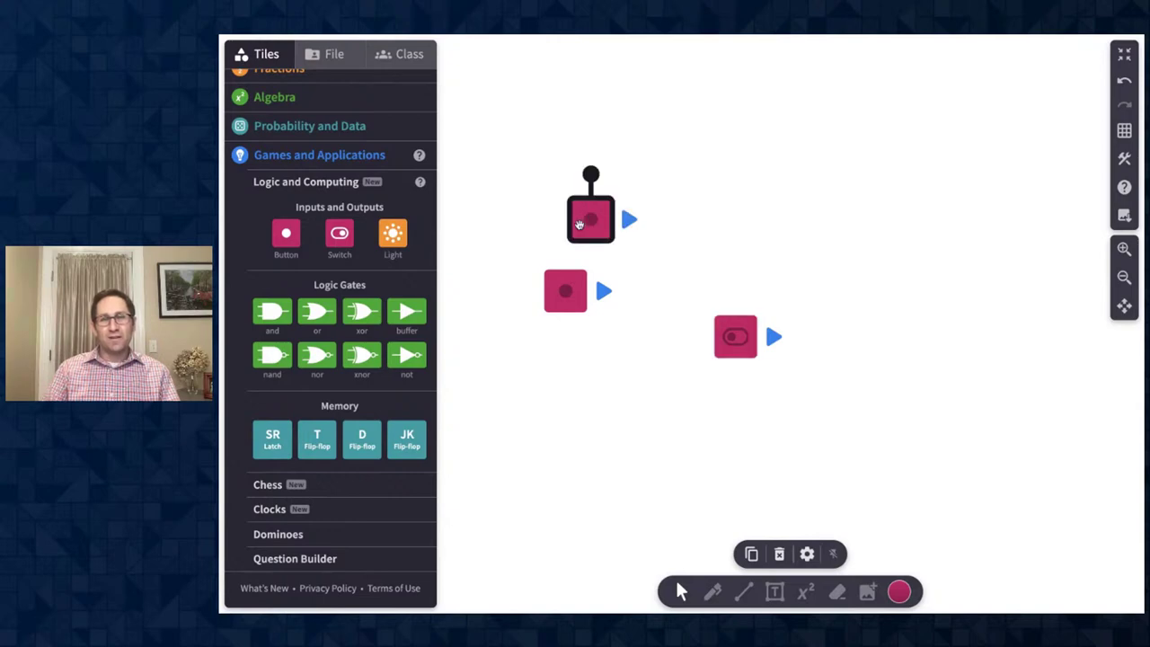
click(554, 292)
click(730, 338)
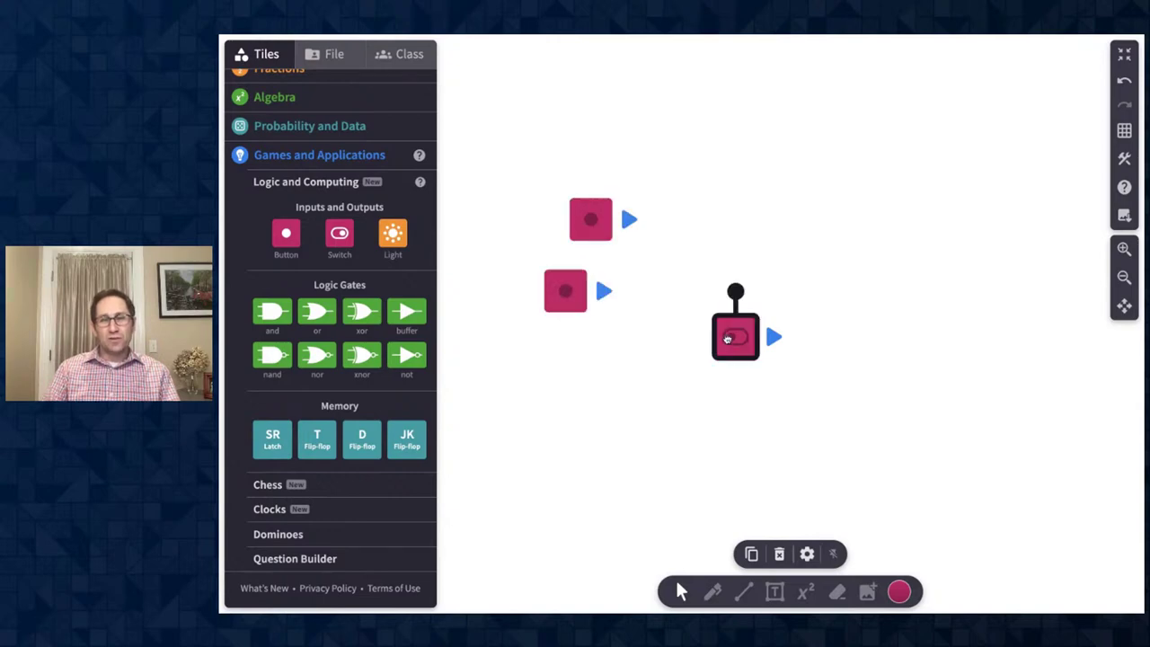
click(730, 339)
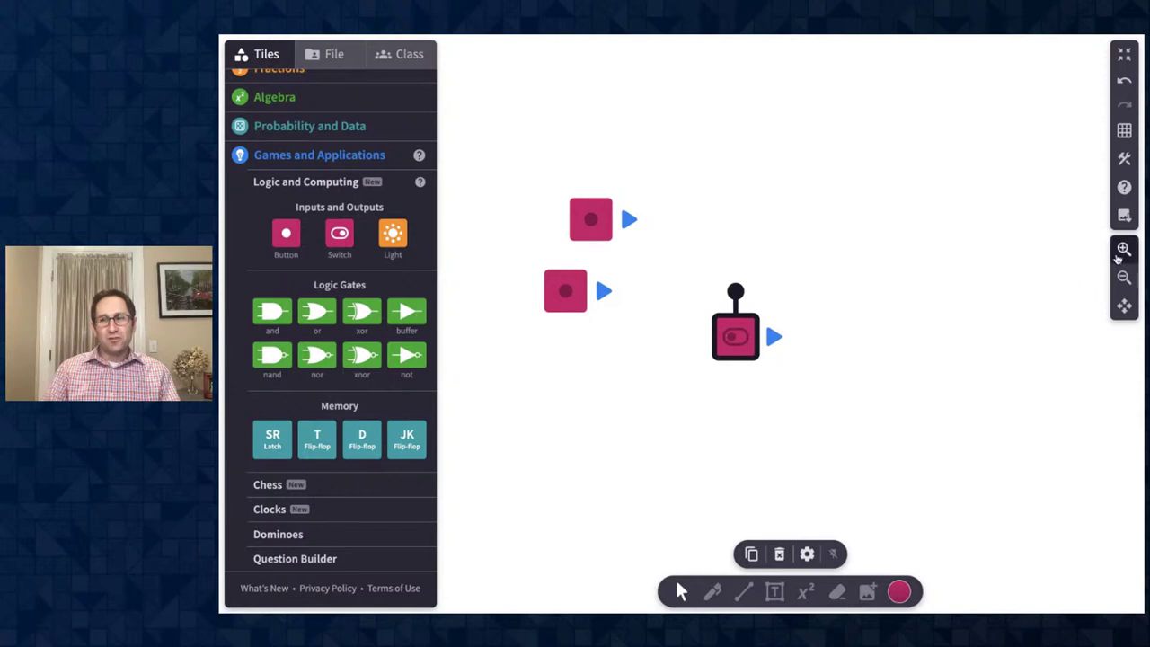
Move the switch slightly closer to the buttons and toggle it on and off again
click(1125, 248)
drag(734, 357, 703, 342)
click(709, 322)
click(709, 321)
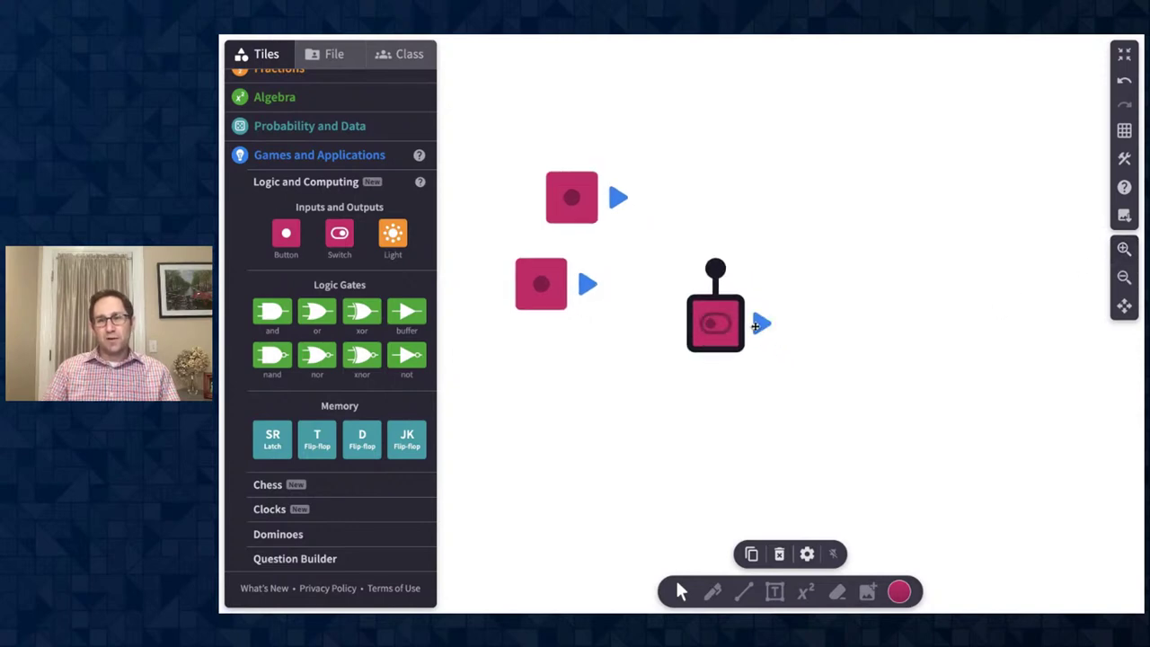
Try pulling connection wires from the outputs of the switch and both buttons into empty canvas
drag(761, 323, 858, 389)
drag(807, 315, 830, 277)
drag(595, 284, 683, 252)
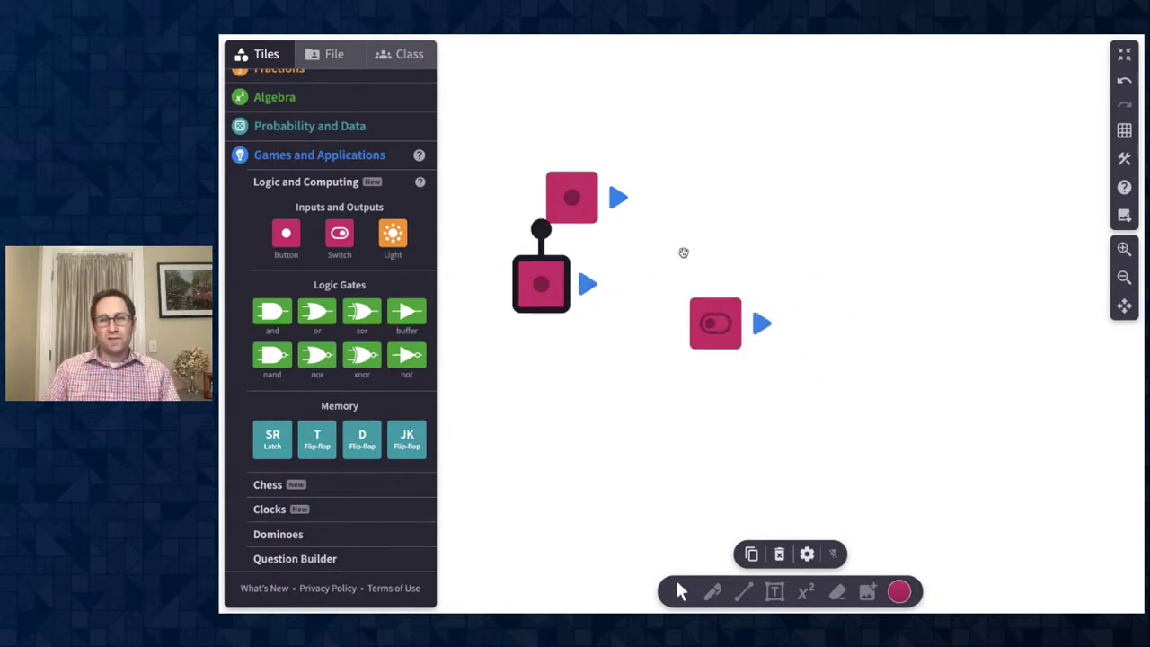
drag(619, 197, 701, 192)
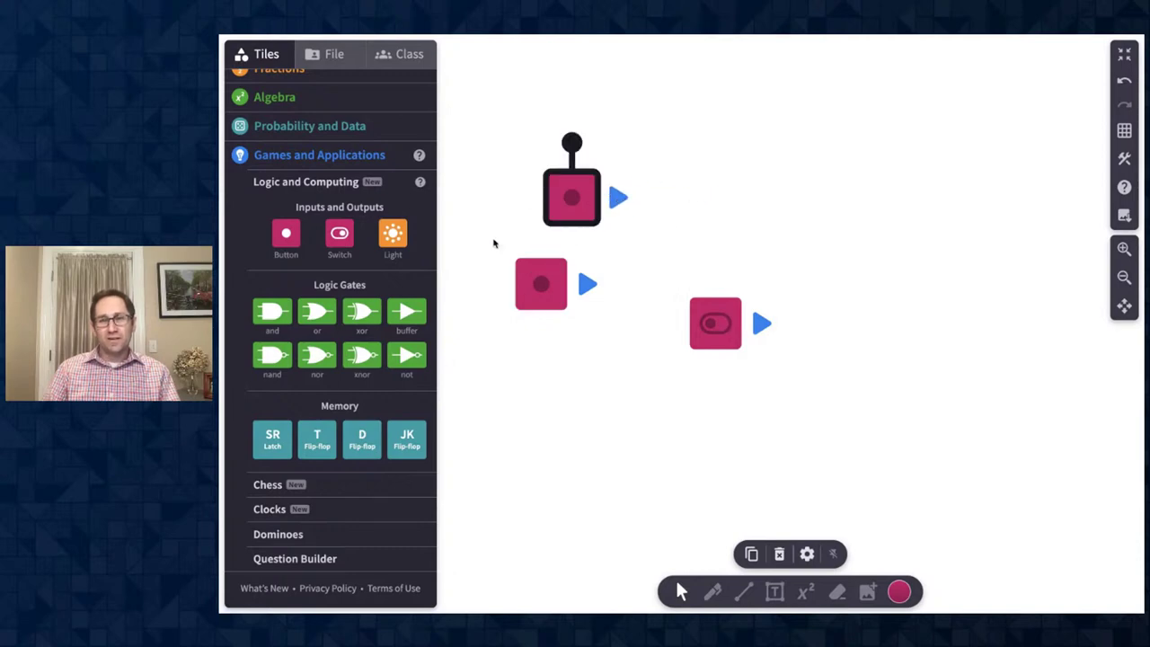
Add a Light tile to the right of the switch, connect the switch's output to it and level the light with the switch
drag(391, 237, 860, 332)
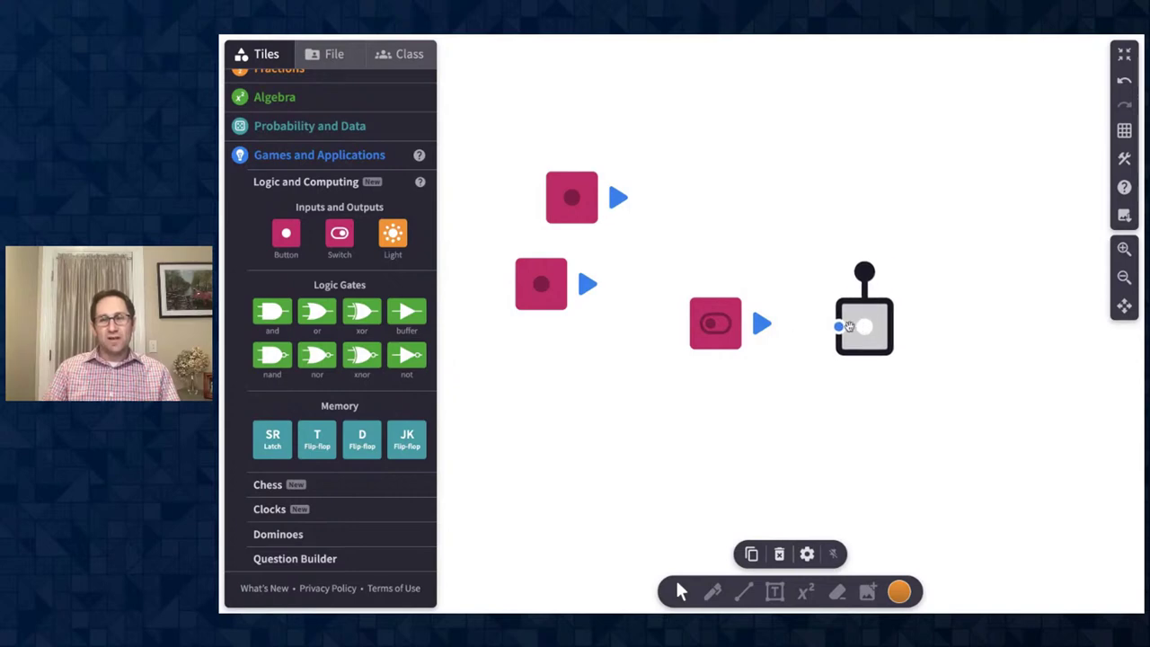
drag(763, 326, 838, 325)
click(860, 328)
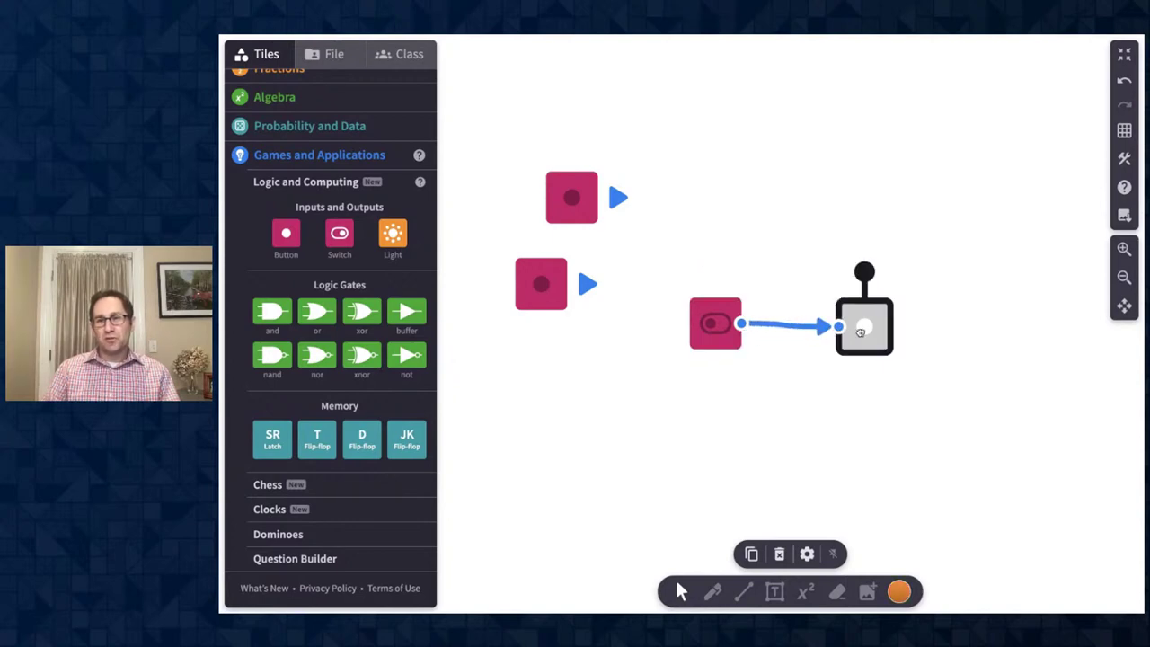
click(843, 358)
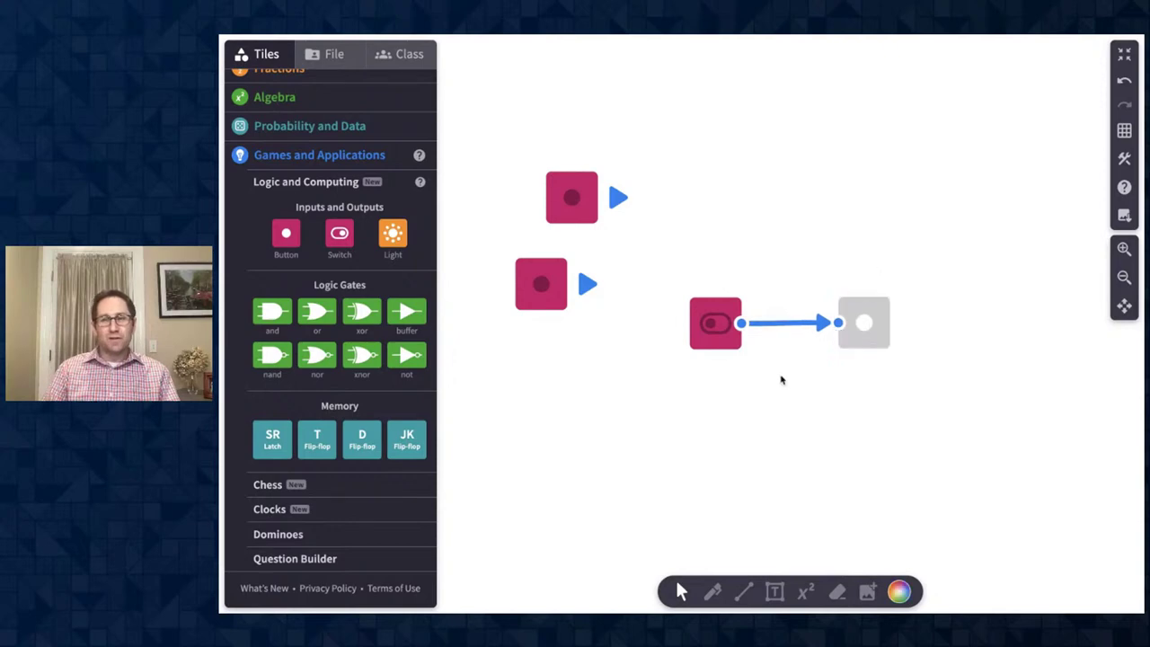
Toggle the switch to test the light, shift the switch slightly away from the light and leave it on
click(718, 328)
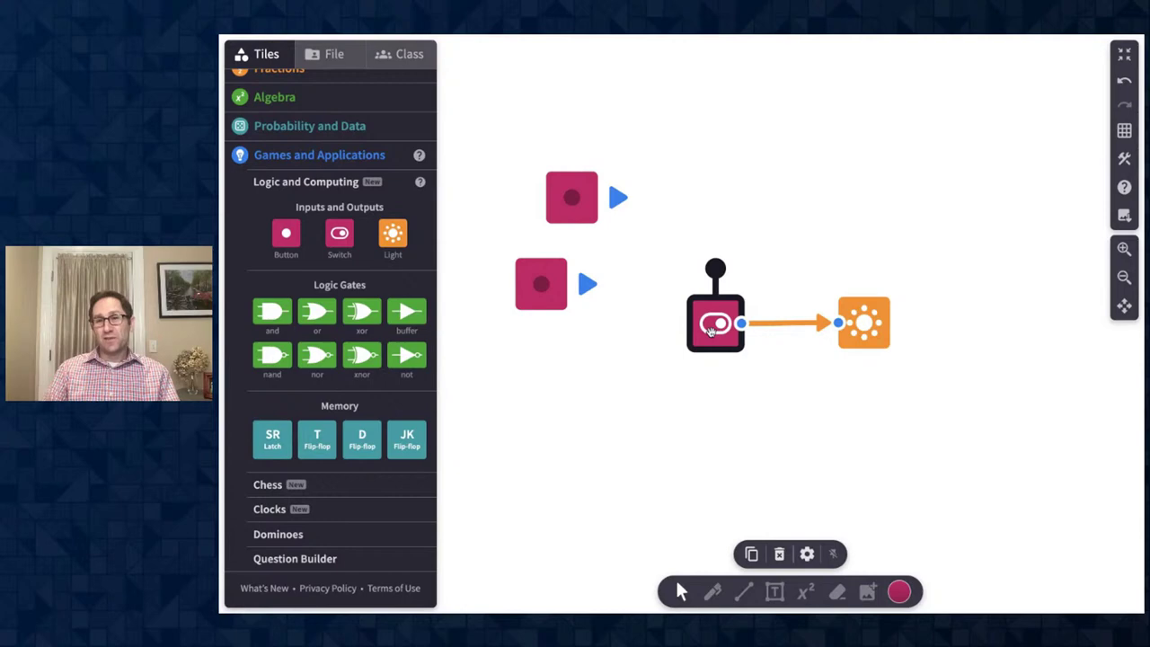
click(711, 332)
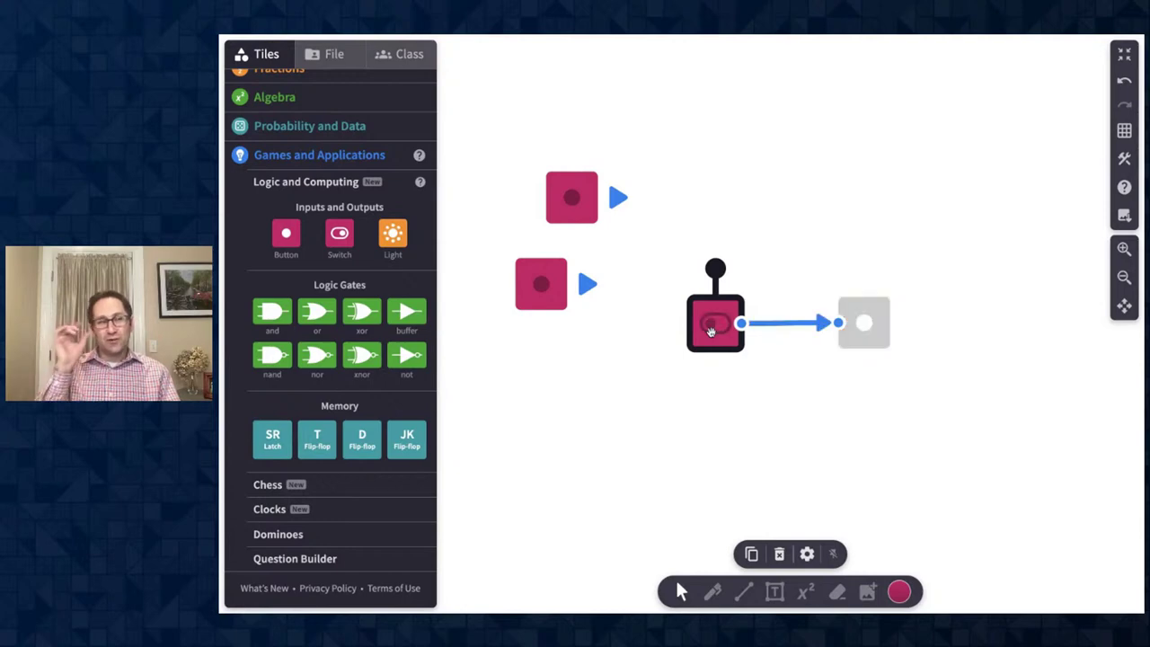
drag(711, 331, 698, 337)
click(697, 336)
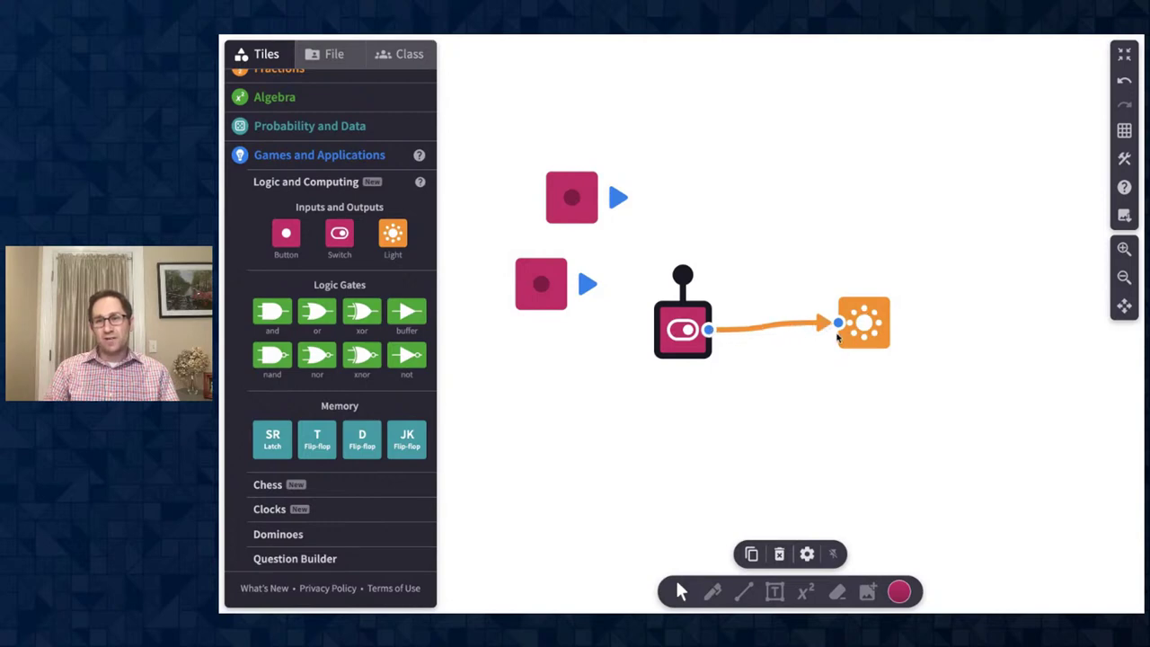
Replace the switch's connection to the light with one from the upper button, and test the light with that button
drag(828, 326, 800, 335)
drag(618, 198, 837, 323)
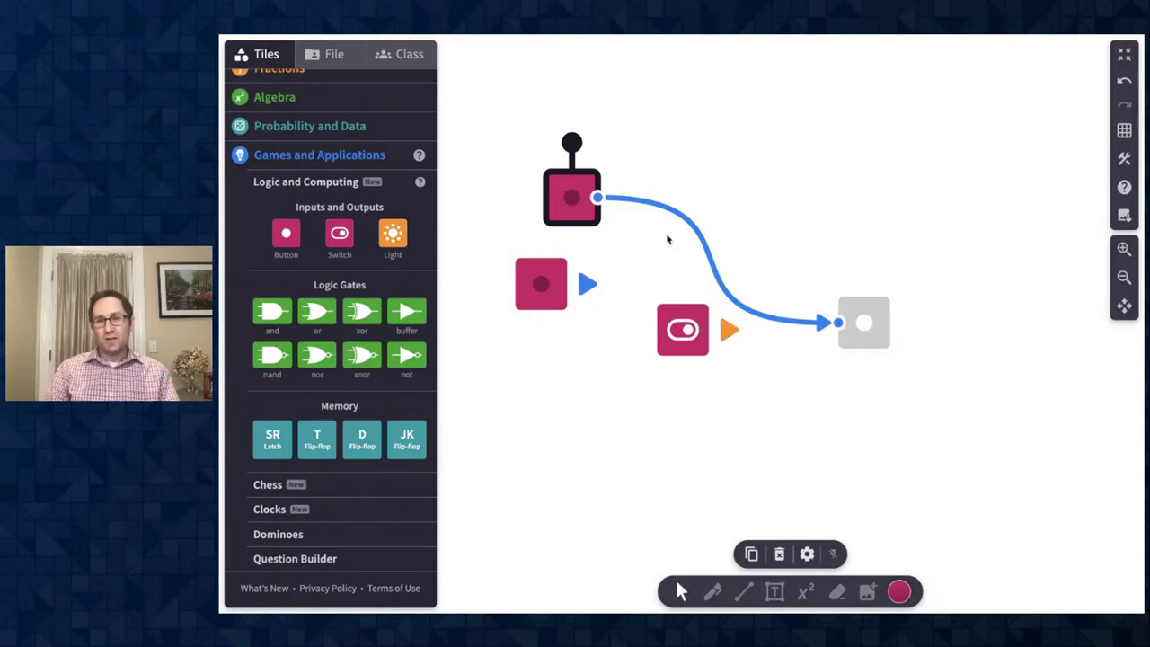
click(557, 206)
click(557, 206)
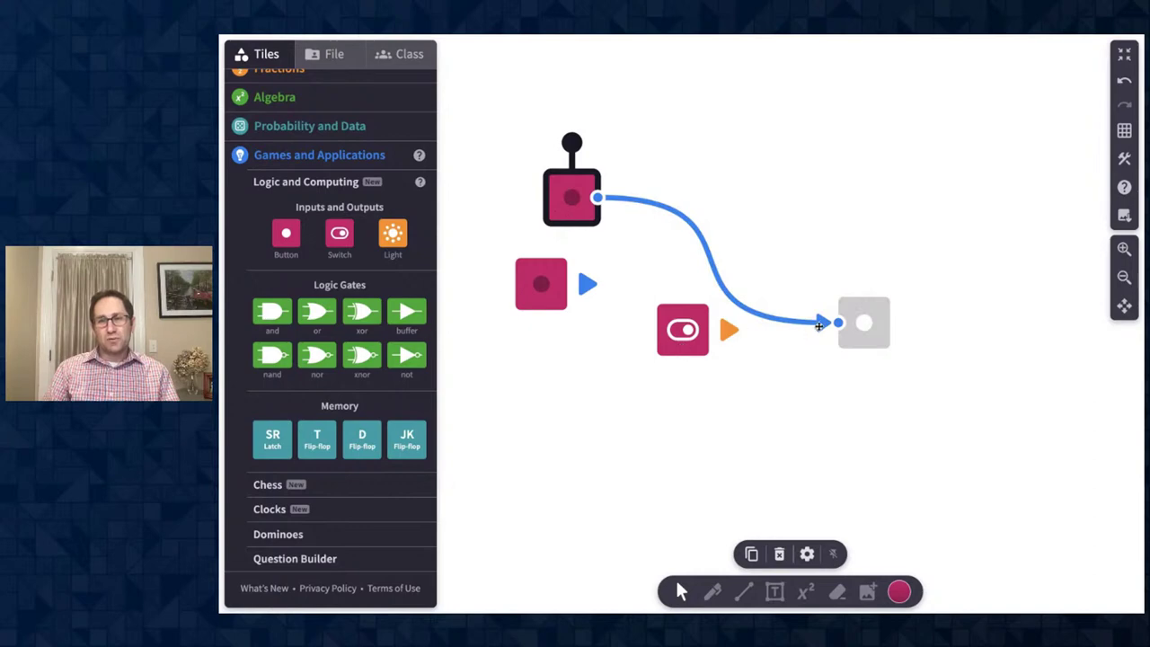
Disconnect the upper button from the light, reconnect the switch to it, and place a duplicate of the switch directly above the original
drag(818, 326, 755, 295)
drag(724, 334, 838, 323)
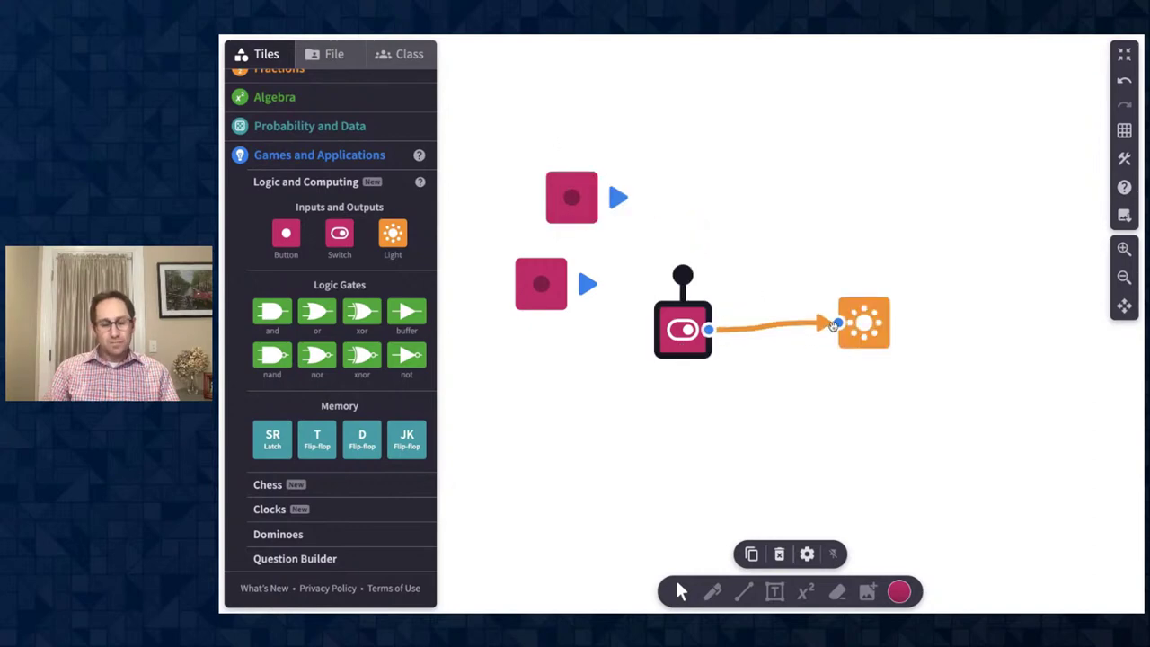
key(ctrl+d)
drag(709, 364, 683, 286)
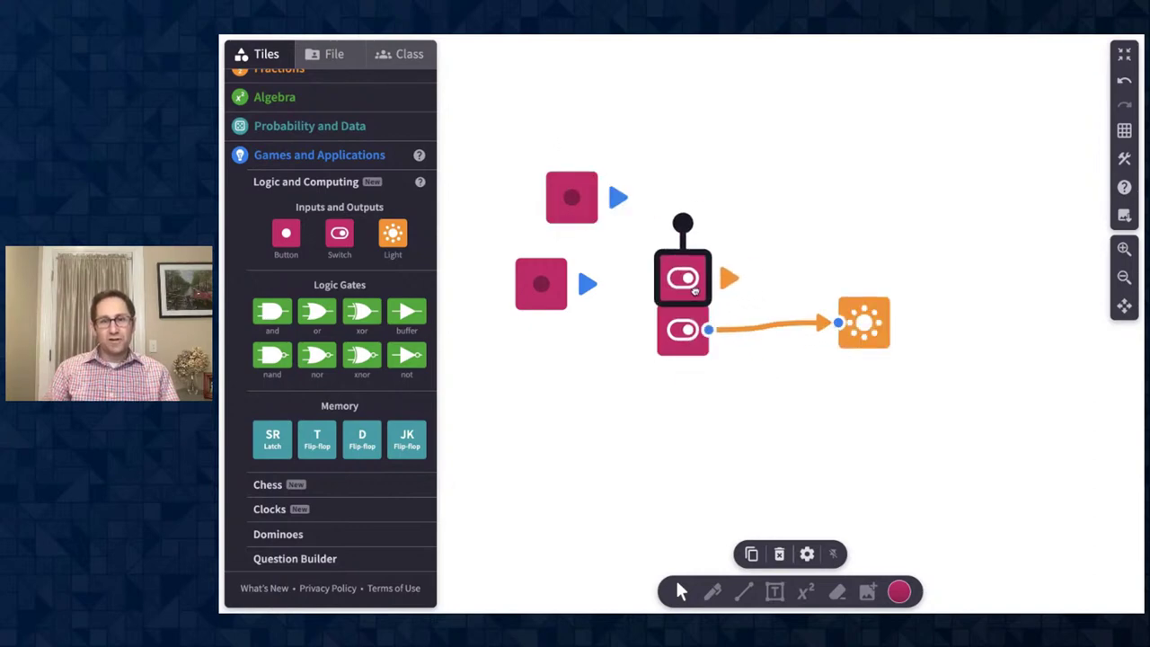
Make three copies of the light and stack them directly above the original
click(869, 341)
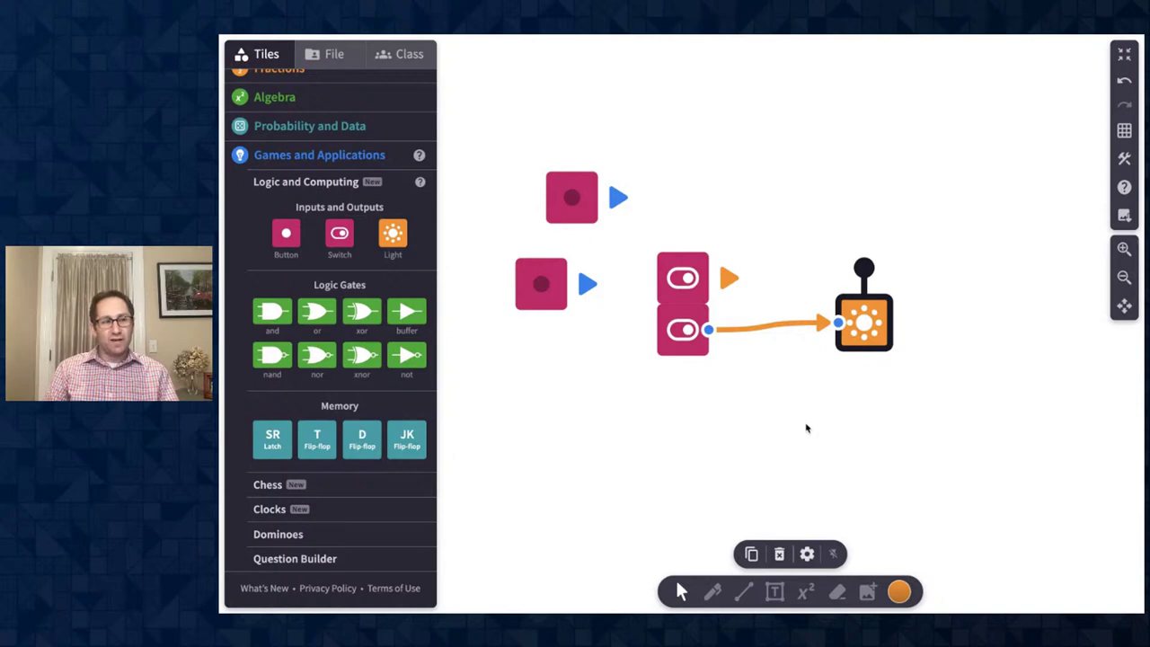
key(ctrl+v)
drag(877, 344, 851, 171)
Connect the lower switch's output to each of the three new lights
drag(707, 329, 781, 263)
drag(710, 330, 838, 271)
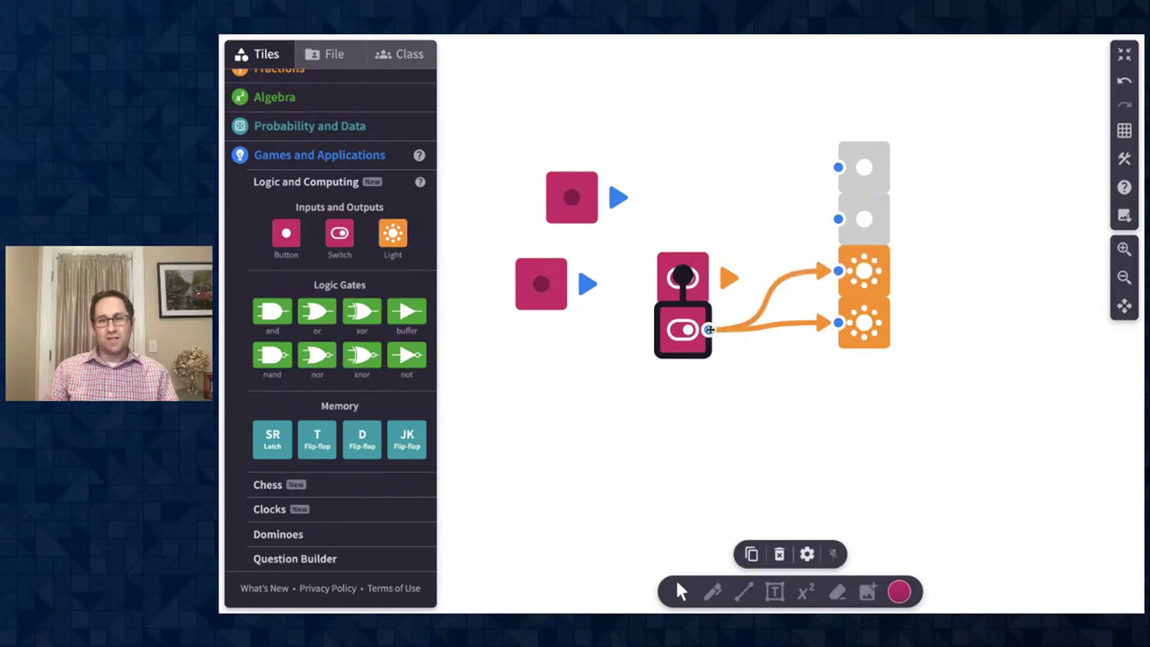
drag(710, 329, 838, 220)
drag(709, 328, 839, 168)
Move the upper switch up beside the top button, and test all four lights with the lower switch, leaving it off
drag(700, 269, 699, 185)
click(682, 327)
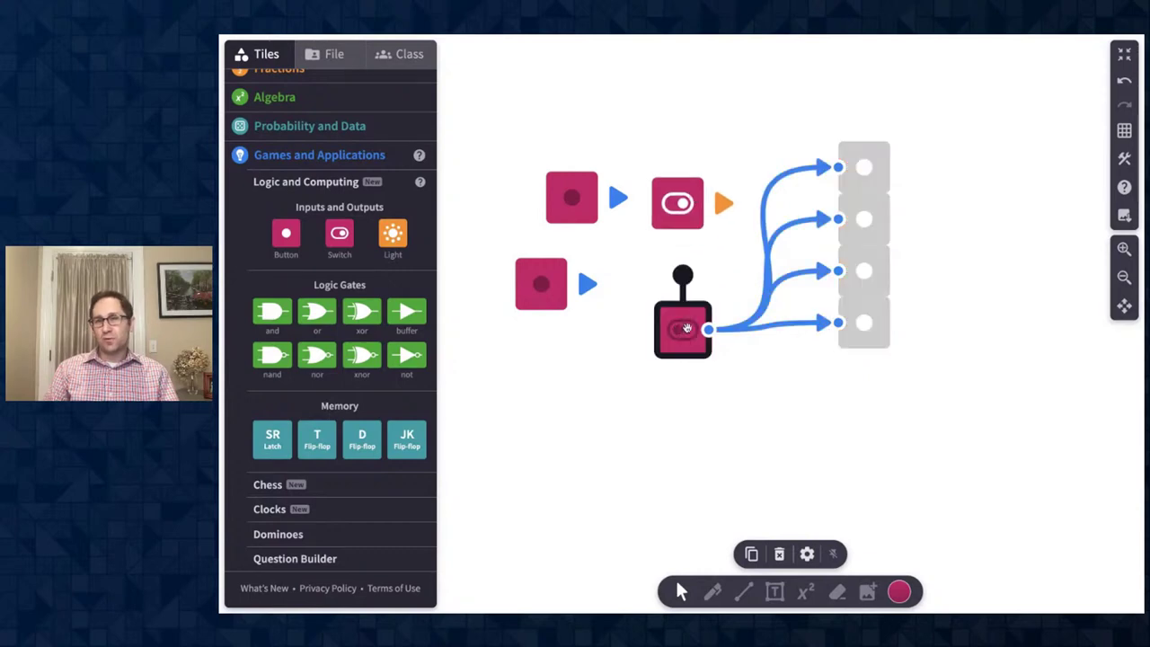
click(687, 328)
click(676, 325)
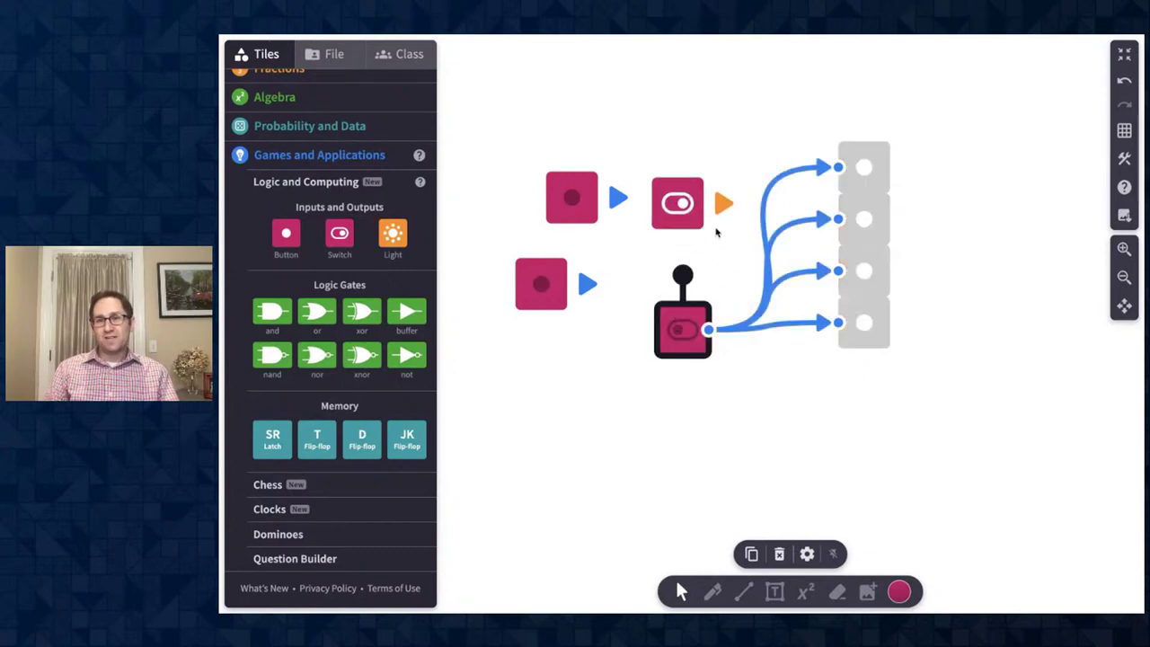
Try pulling connections from the upper button's output into the area near the switches, and toggle the lower switch on and off
drag(620, 201, 757, 284)
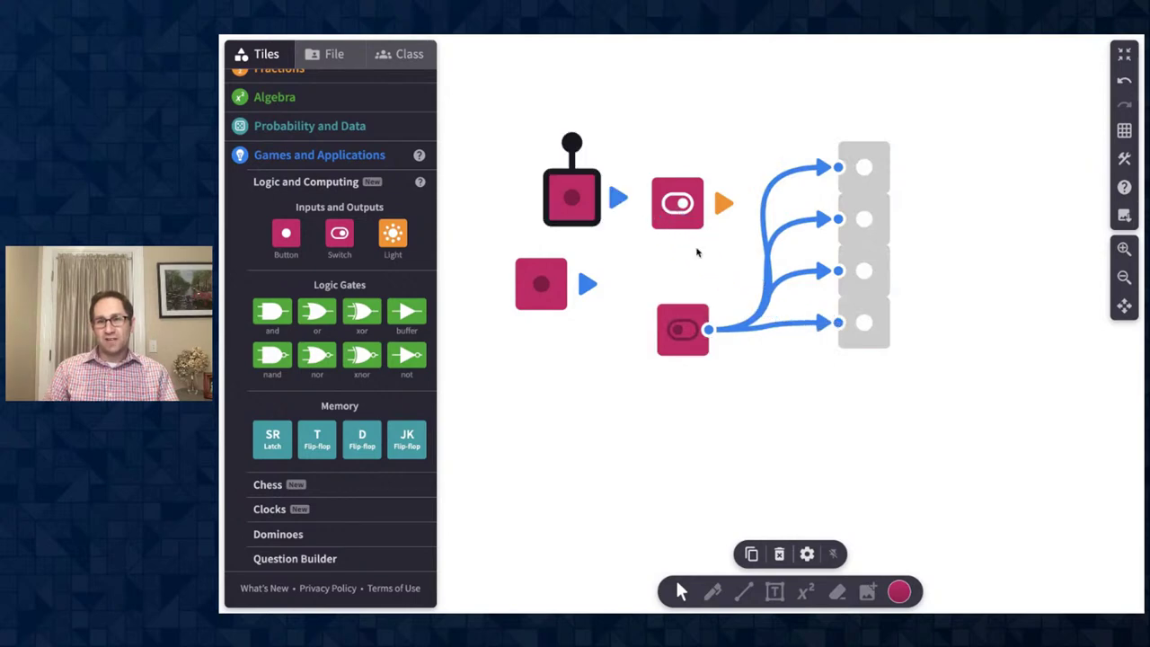
drag(618, 202, 673, 249)
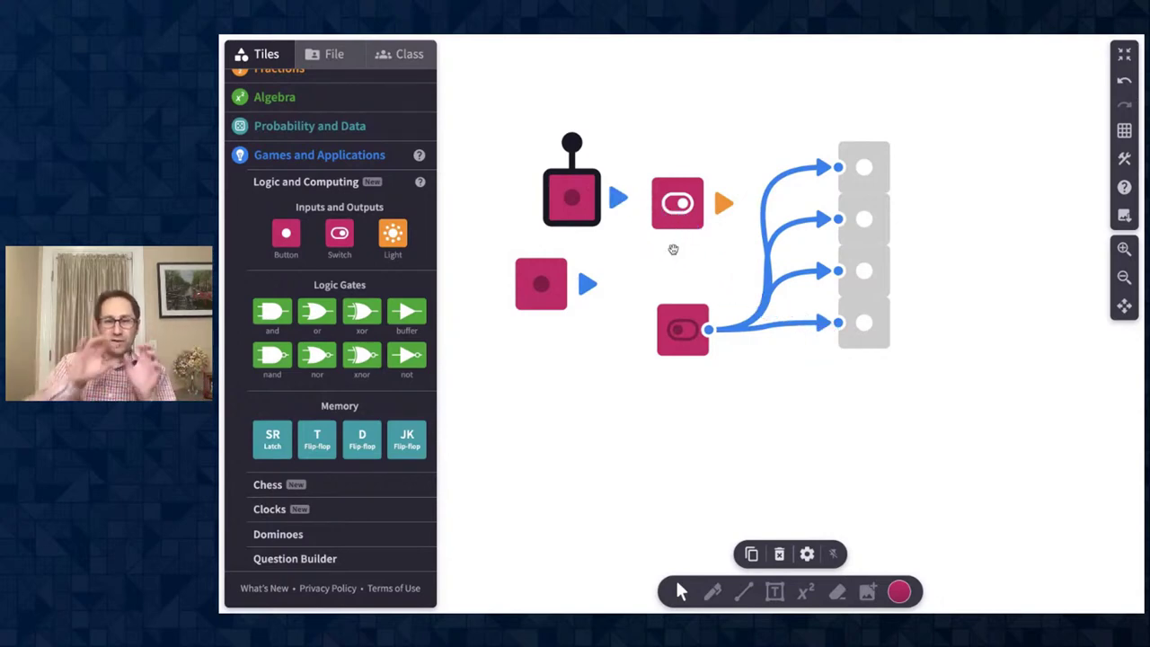
click(678, 330)
click(676, 332)
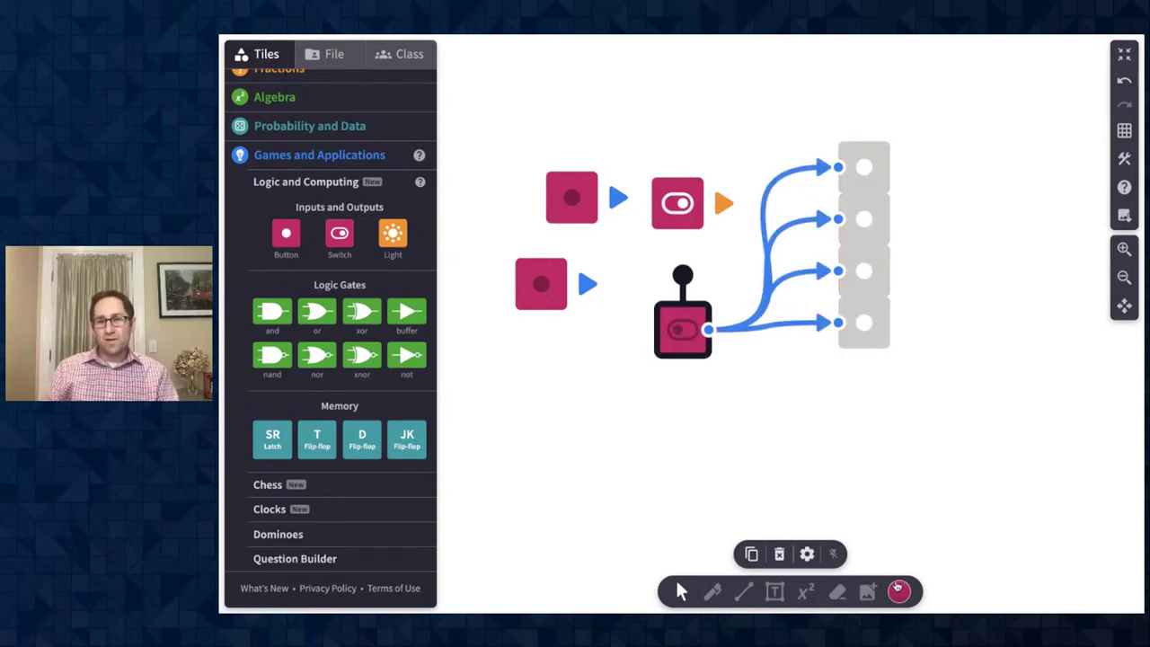
Recolor the three lower lights purple, blue and green from the bottom up, and turn on the lower switch
click(865, 324)
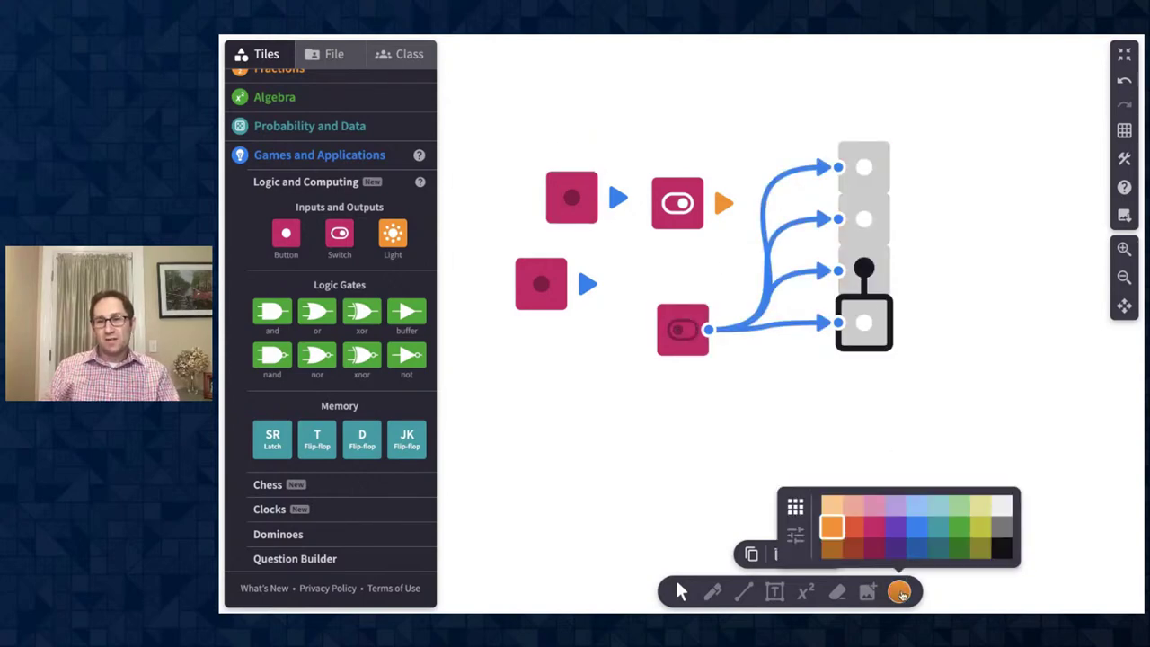
click(885, 290)
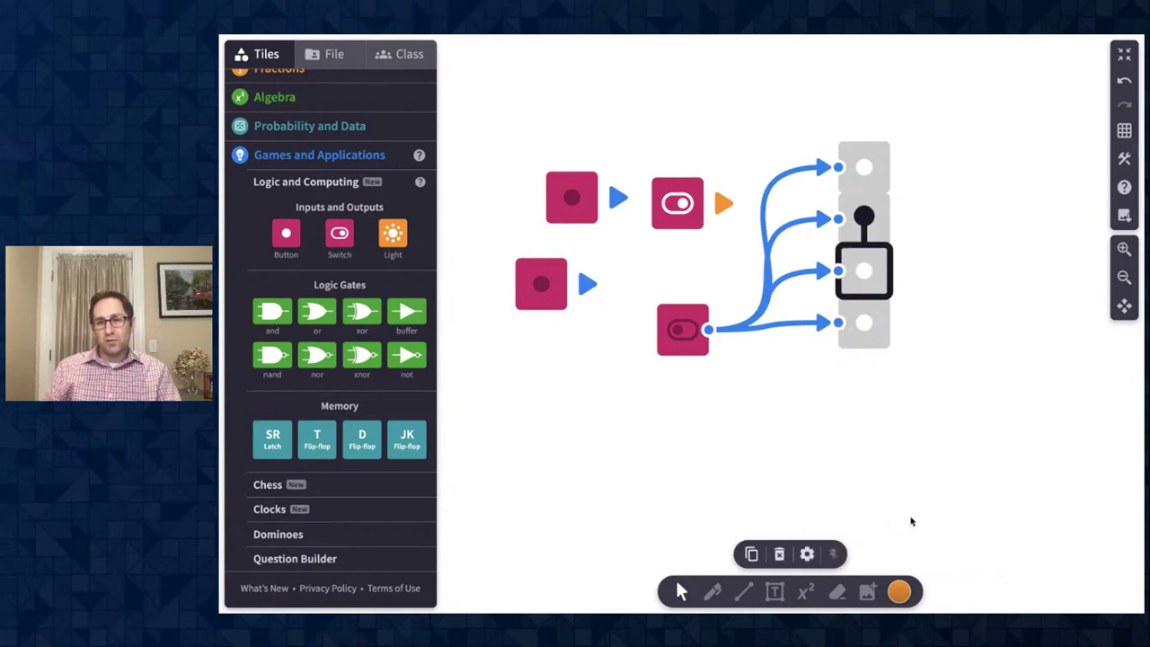
click(890, 239)
mouse_move(899, 592)
click(958, 527)
click(688, 333)
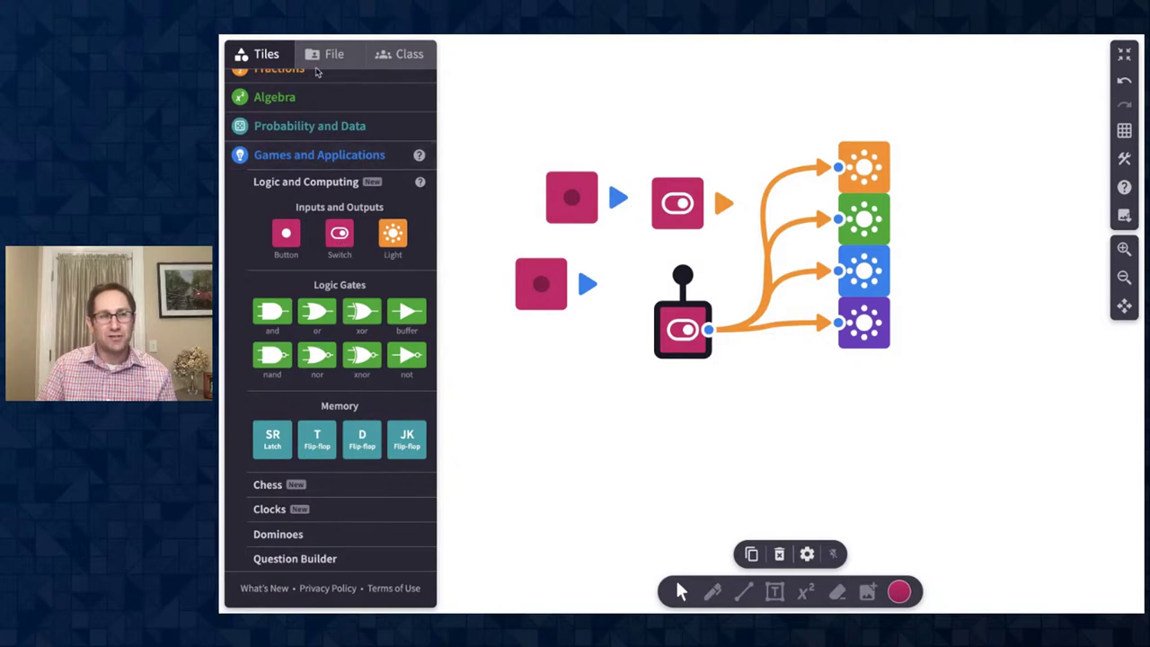
Open the saved Lights E canvas from the 00 Logic Gates folder, discarding the unsaved changes
scroll(308, 252, up, 2)
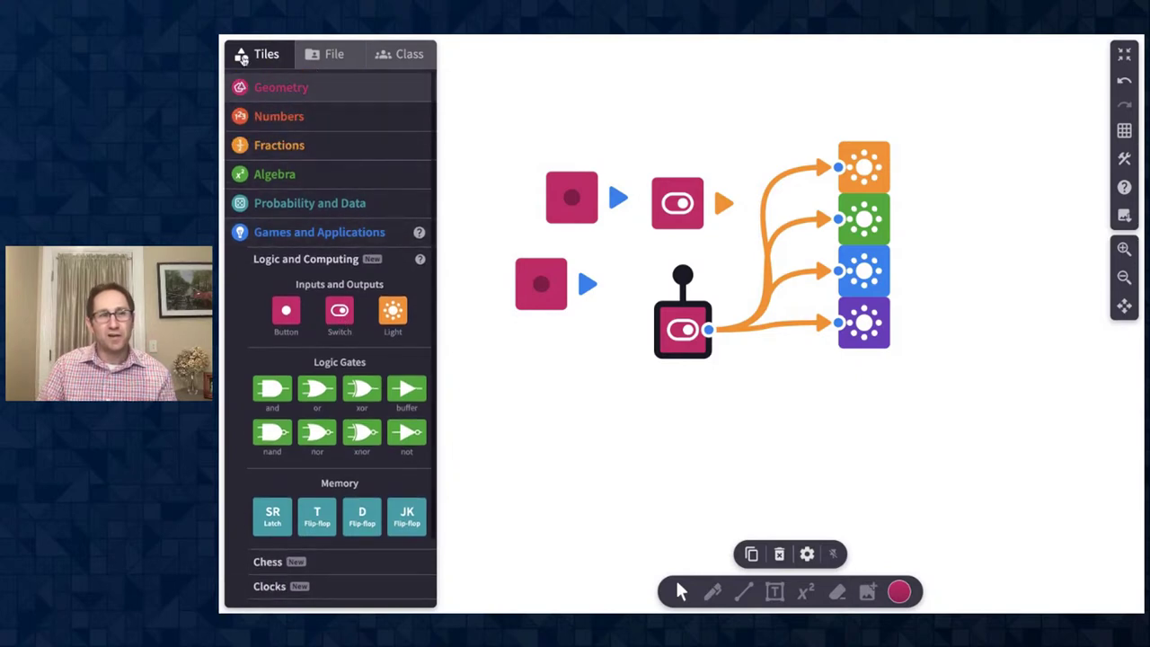
click(328, 56)
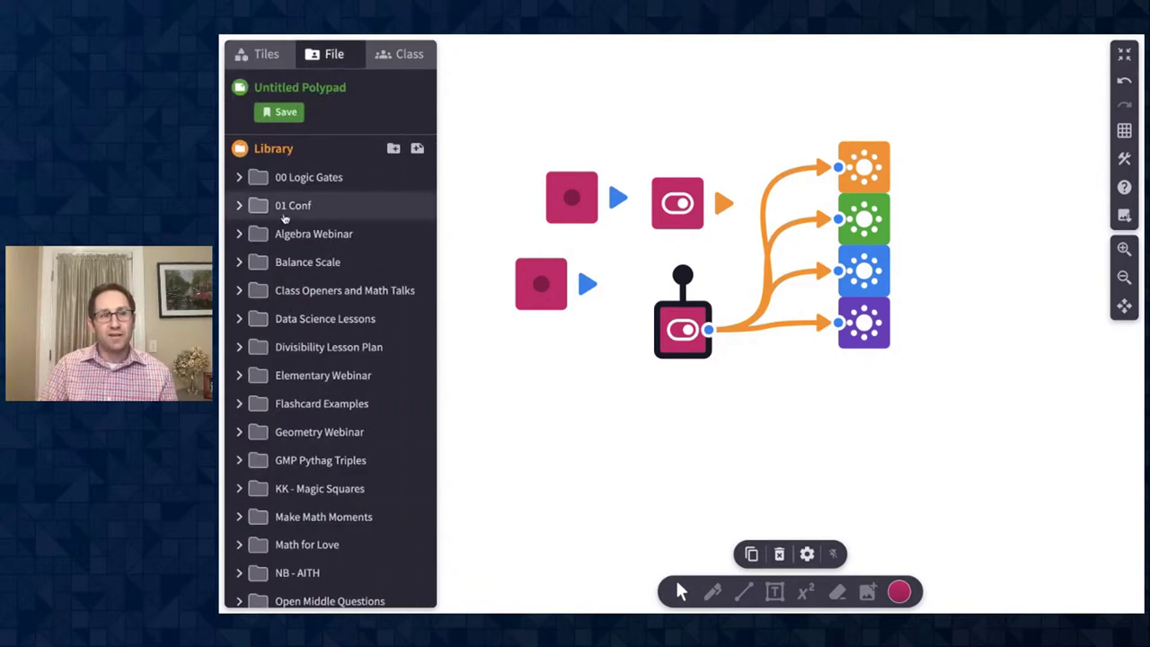
click(240, 180)
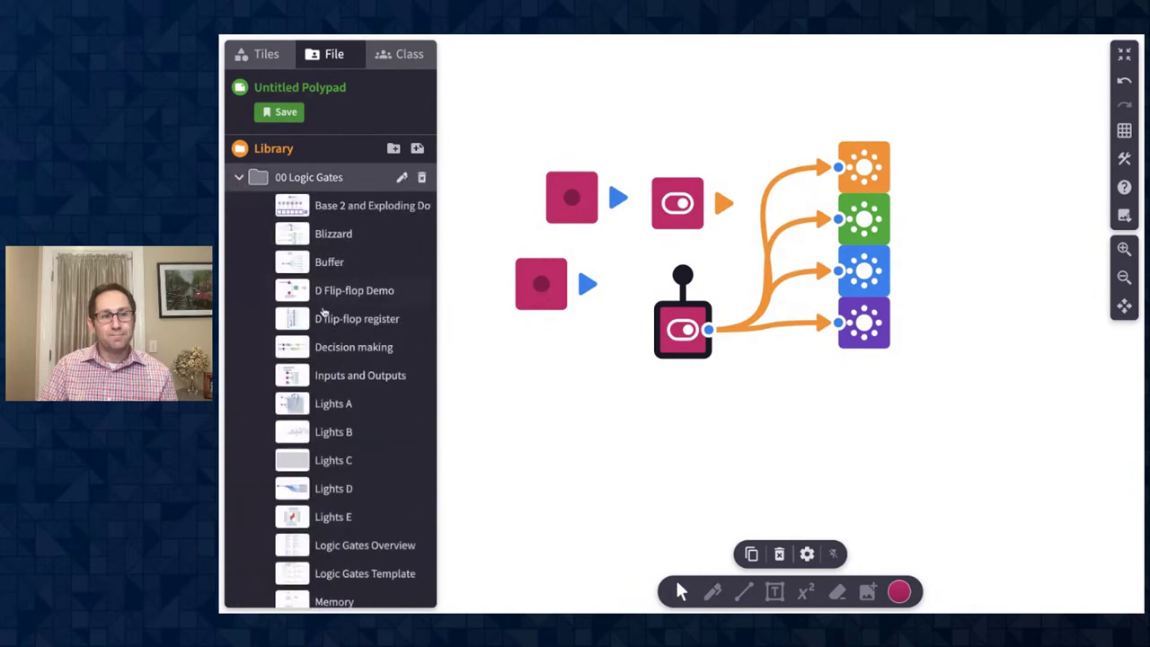
scroll(329, 404, down, 2)
click(328, 435)
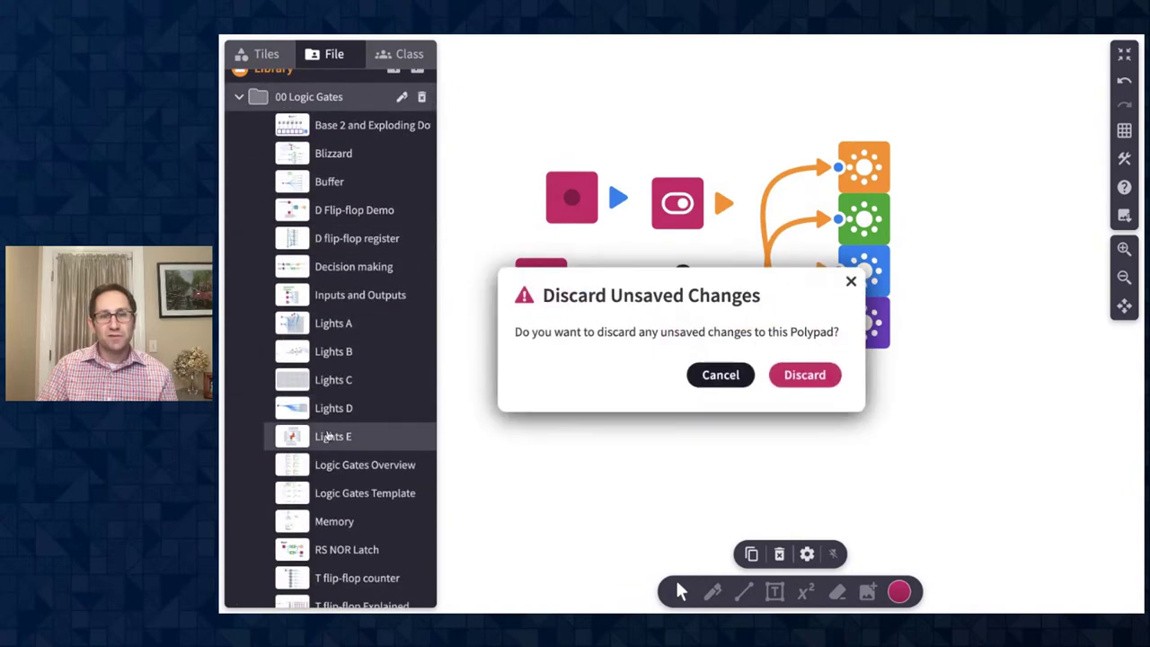
click(803, 372)
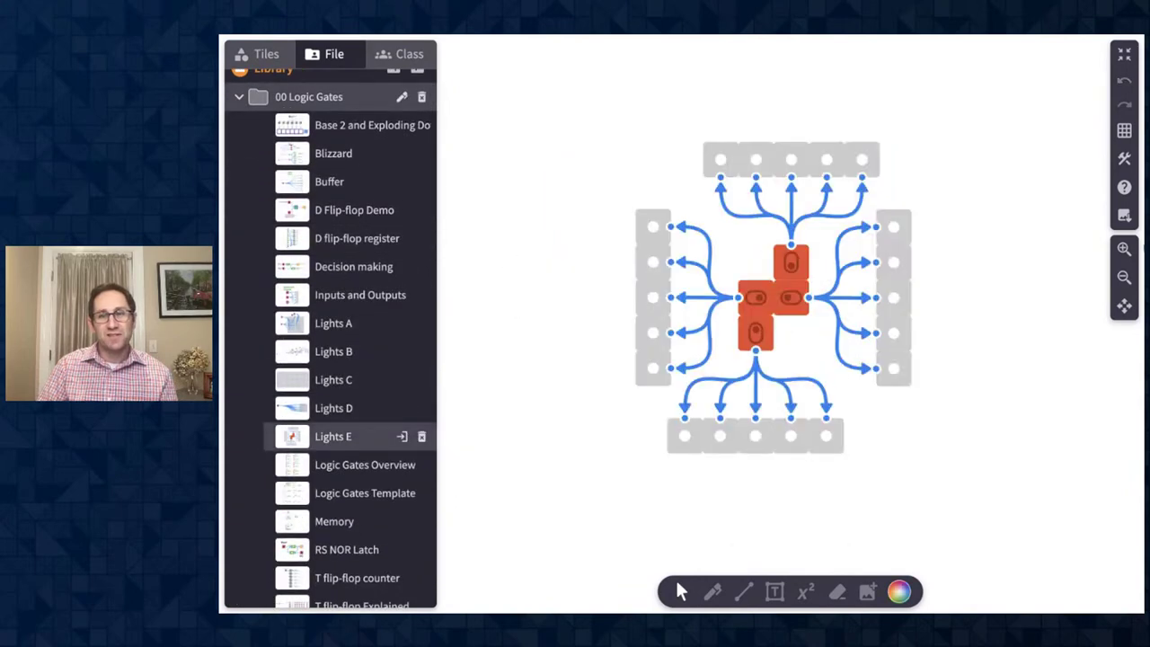
Turn on all four central switches to light the surrounding groups of lights
click(1124, 249)
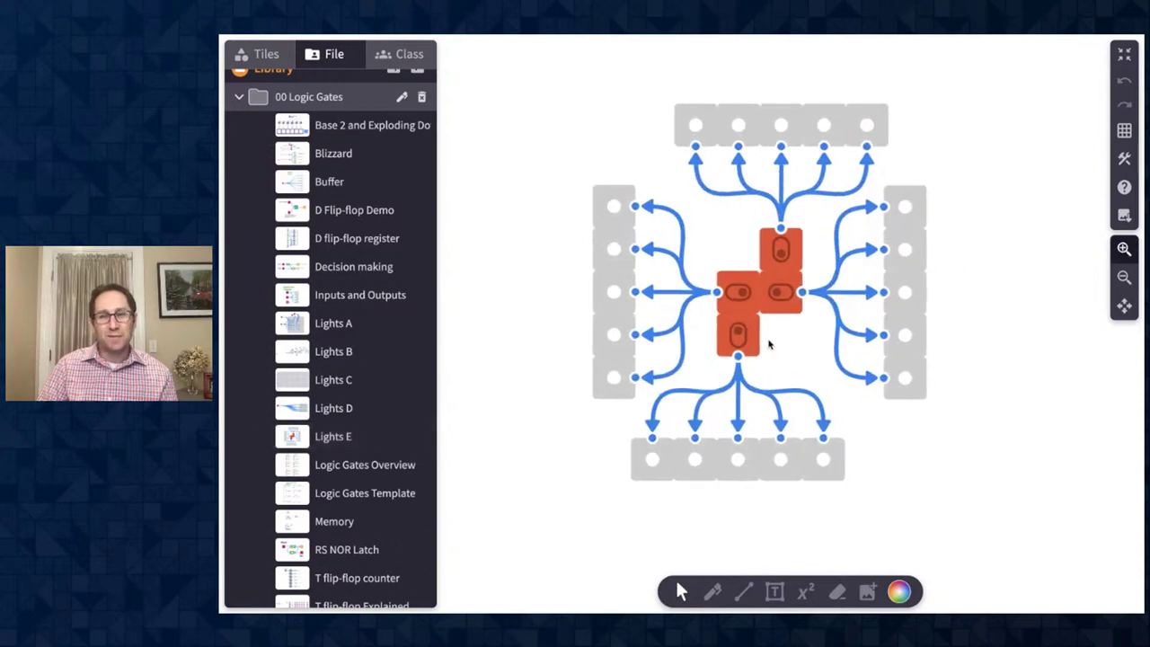
click(732, 297)
click(740, 340)
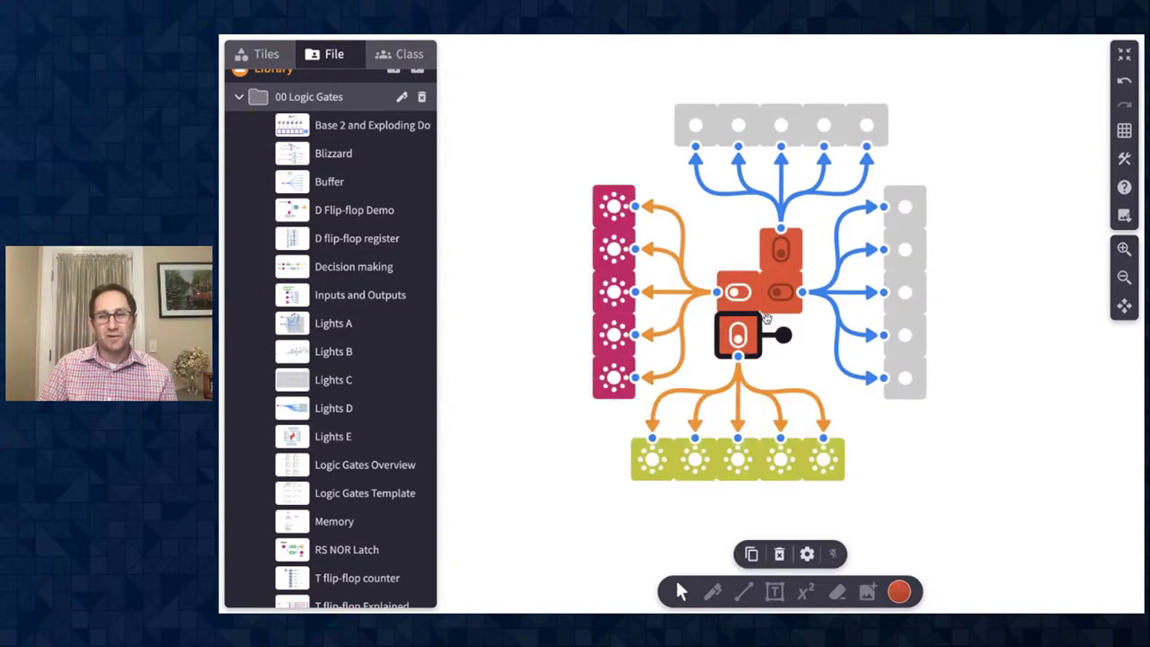
click(775, 306)
click(789, 265)
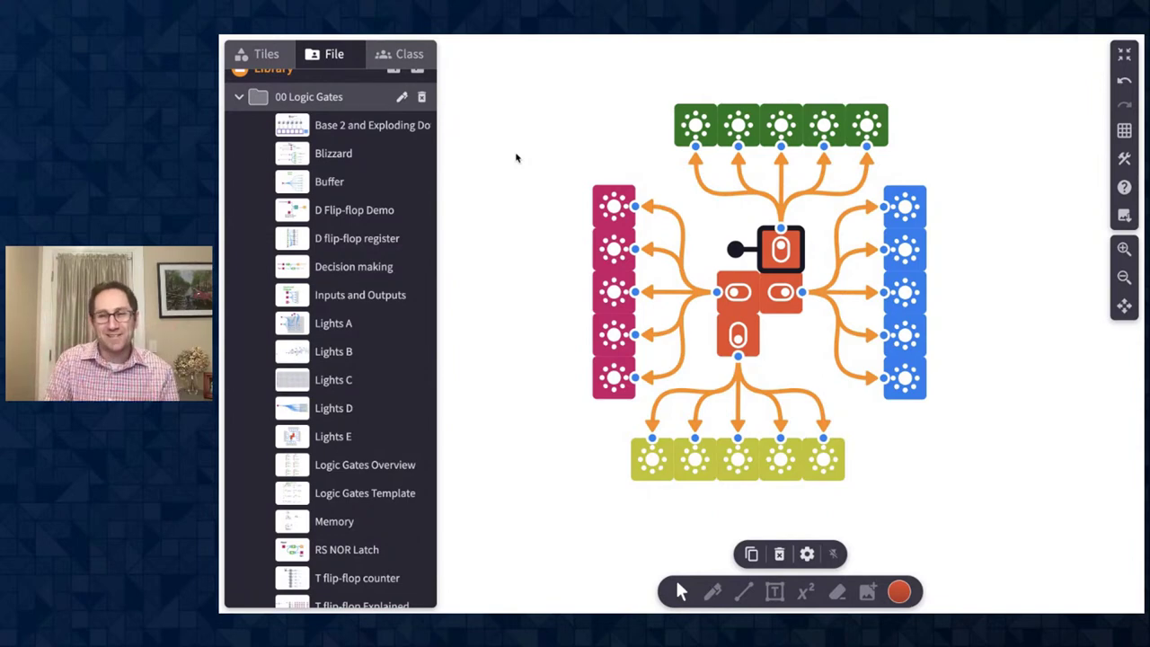
Open the Lights D canvas, discarding the unsaved changes, and test its light grid with the switch, leaving it on
click(350, 406)
click(803, 375)
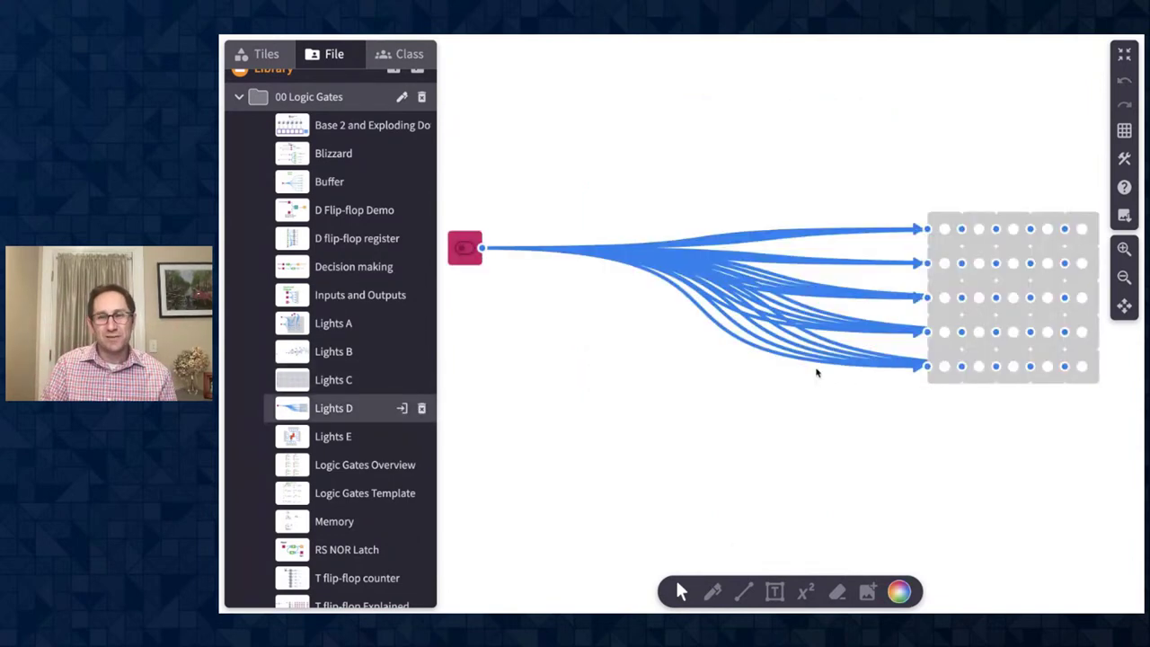
click(467, 247)
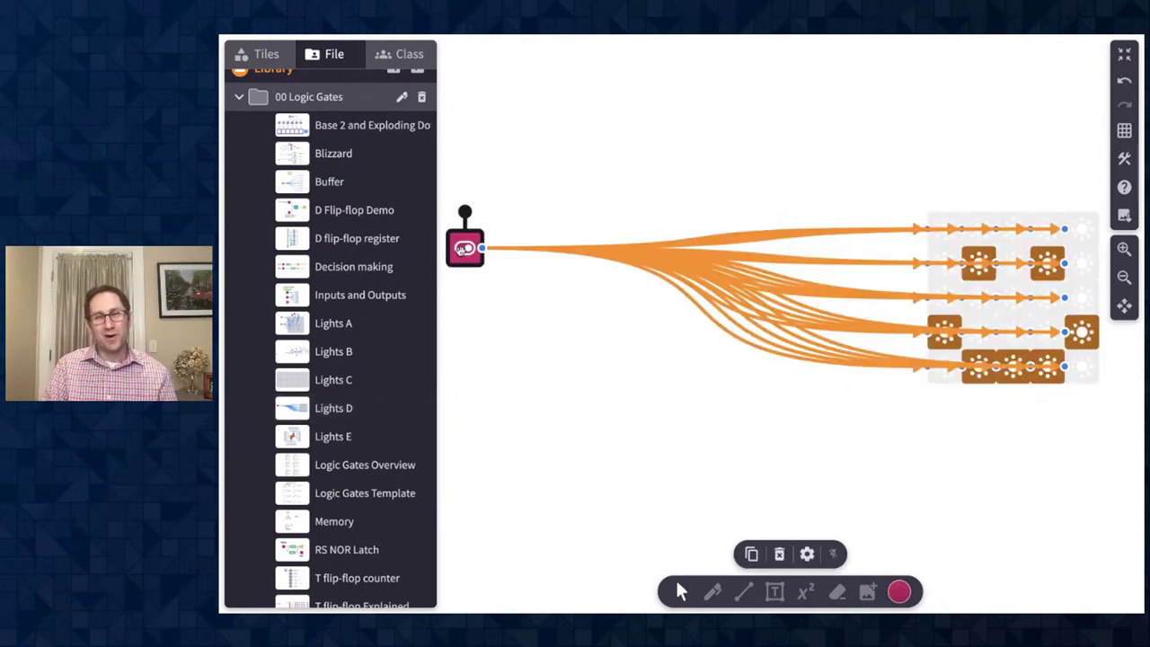
click(461, 250)
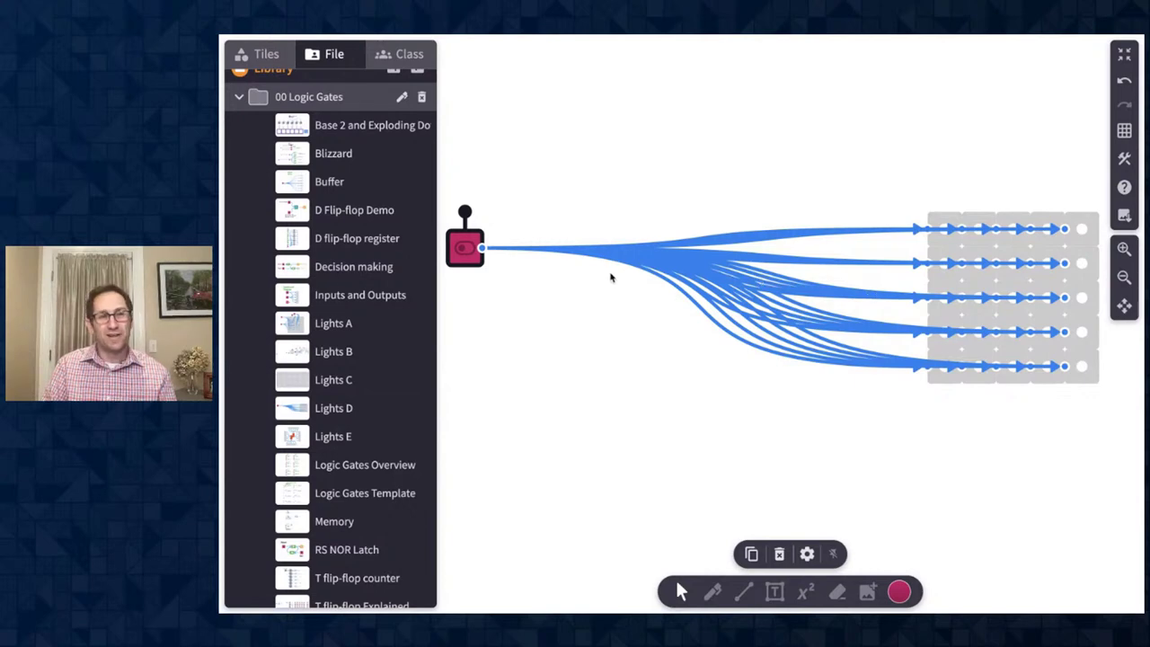
click(469, 251)
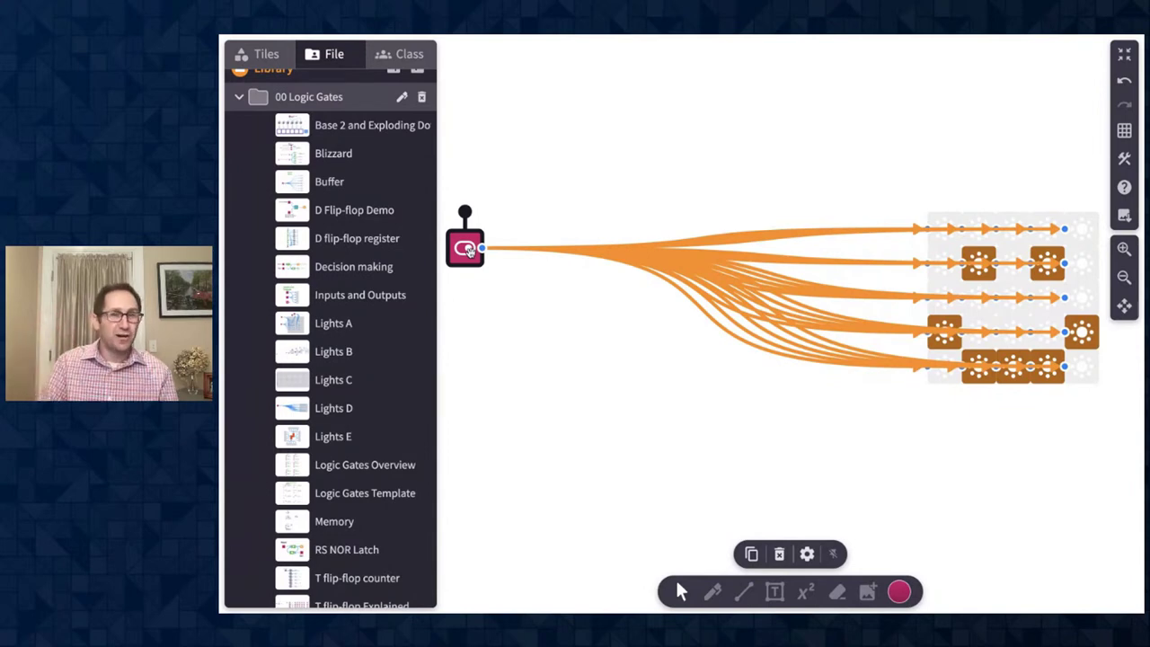
Select the top-left light of the grid to inspect its color, and toggle the switch off and on
click(939, 218)
mouse_move(939, 218)
mouse_down()
mouse_move(939, 175)
mouse_move(937, 236)
mouse_up()
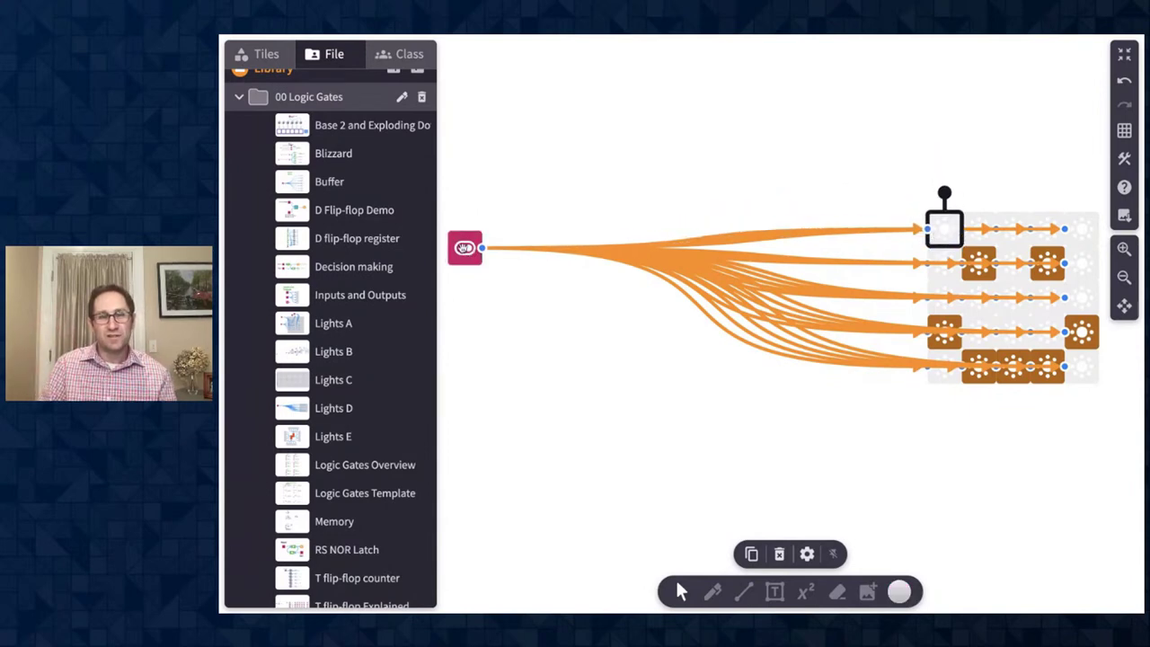
click(463, 248)
click(465, 249)
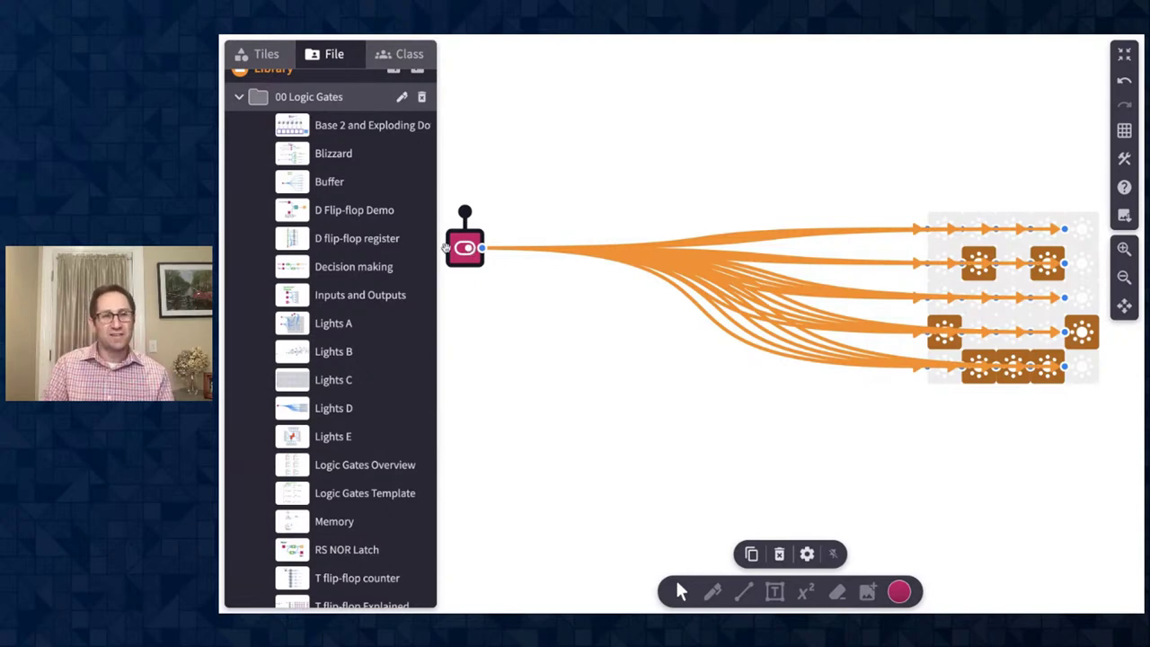
Move the switch closer to the light grid and toggle it repeatedly to flash the face pattern, leaving it on
click(463, 254)
click(468, 257)
drag(468, 257, 608, 300)
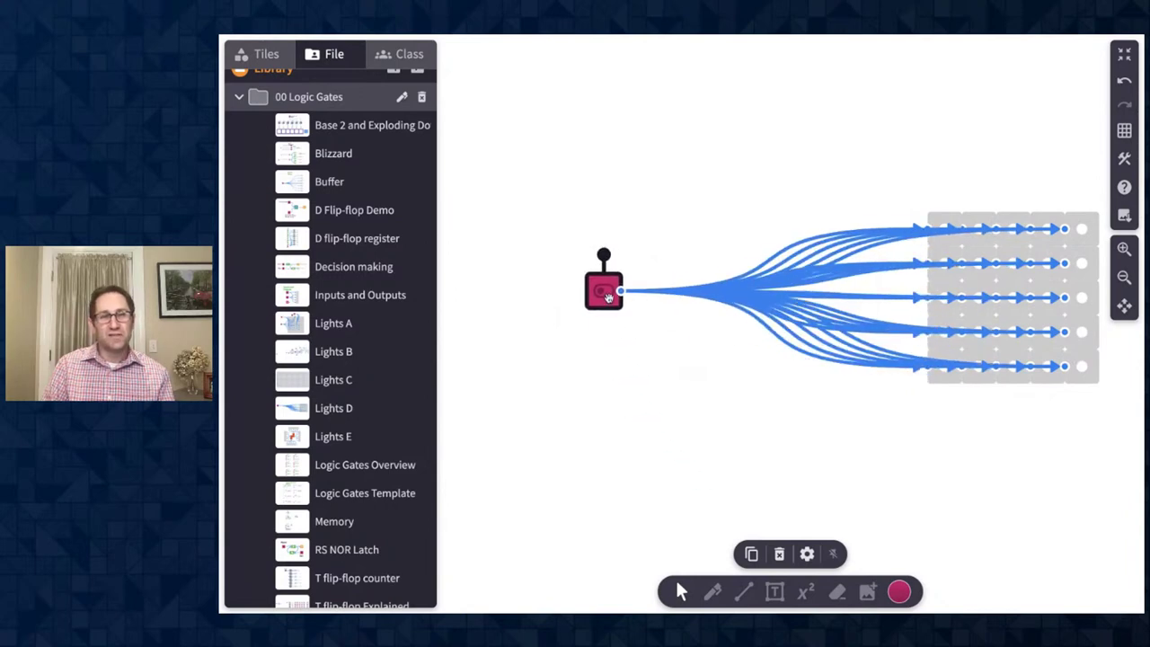
click(609, 299)
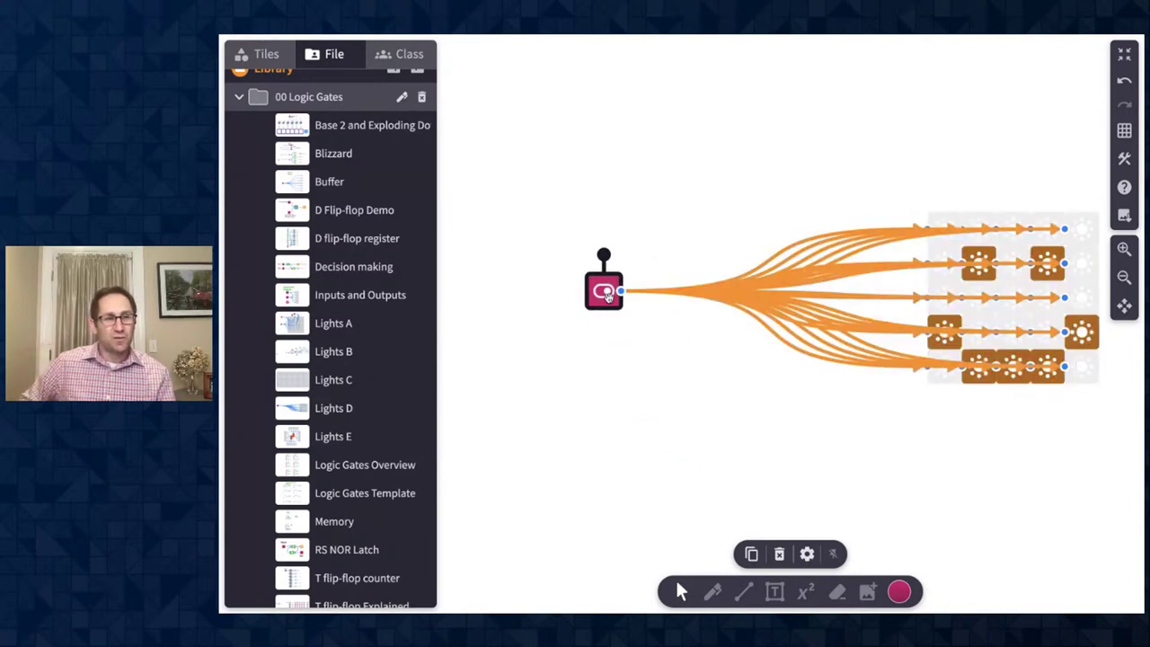
click(608, 297)
click(607, 297)
click(608, 296)
click(607, 296)
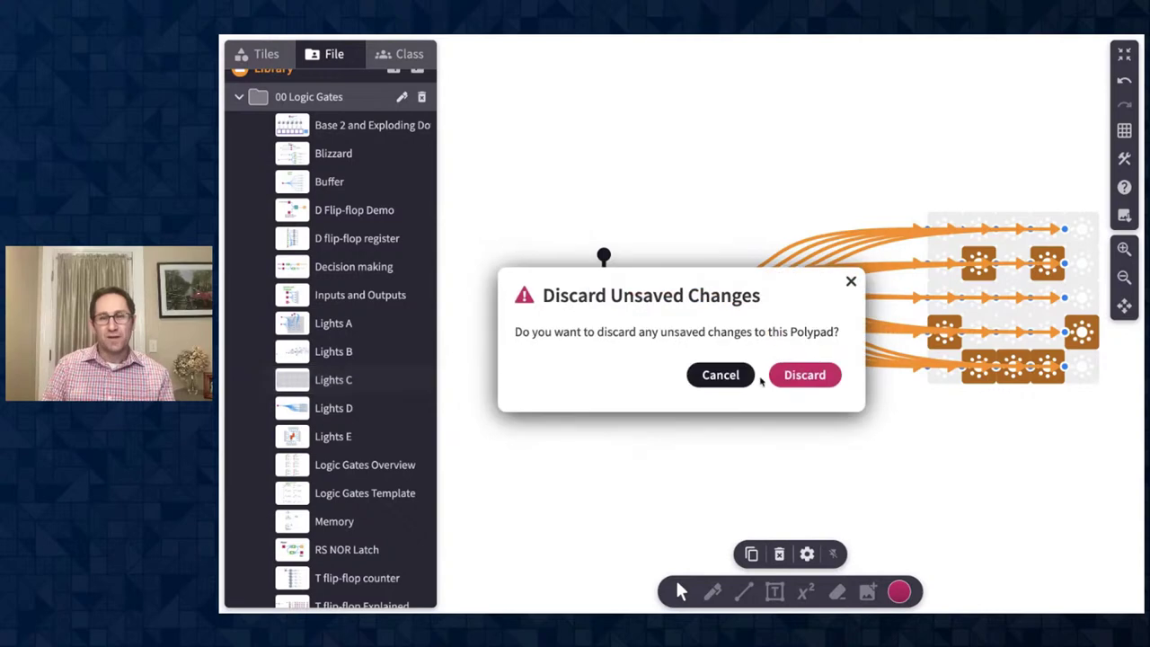
Open the Lights C canvas, discarding the unsaved changes, and turn on its three switches
click(802, 375)
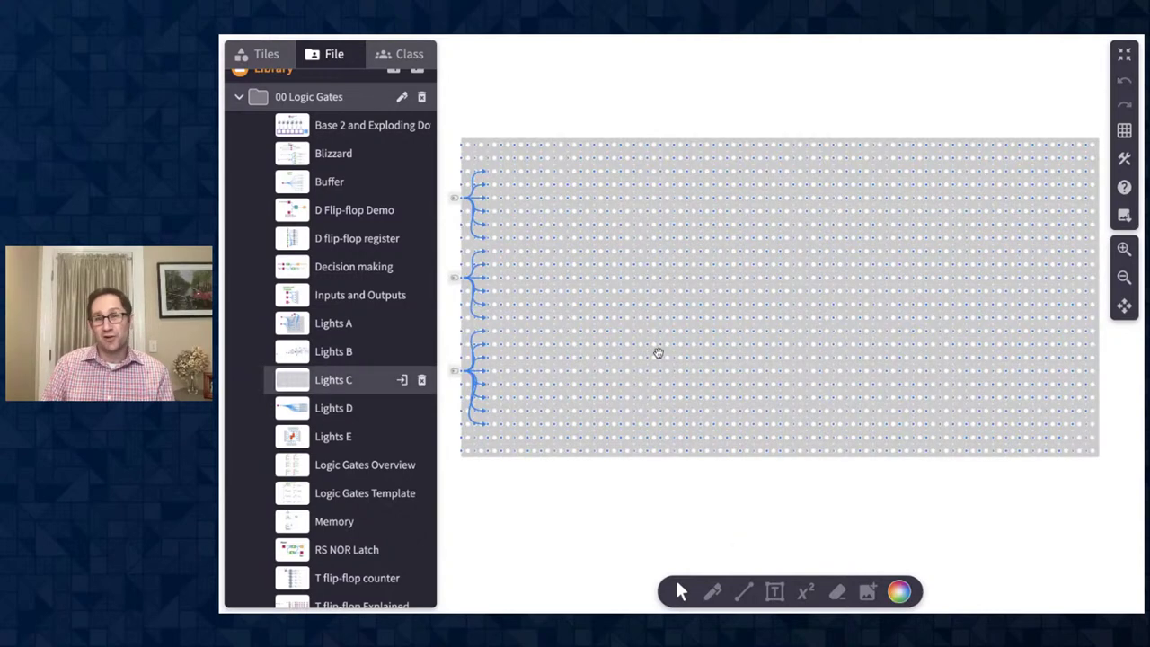
click(456, 198)
shift+click(454, 273)
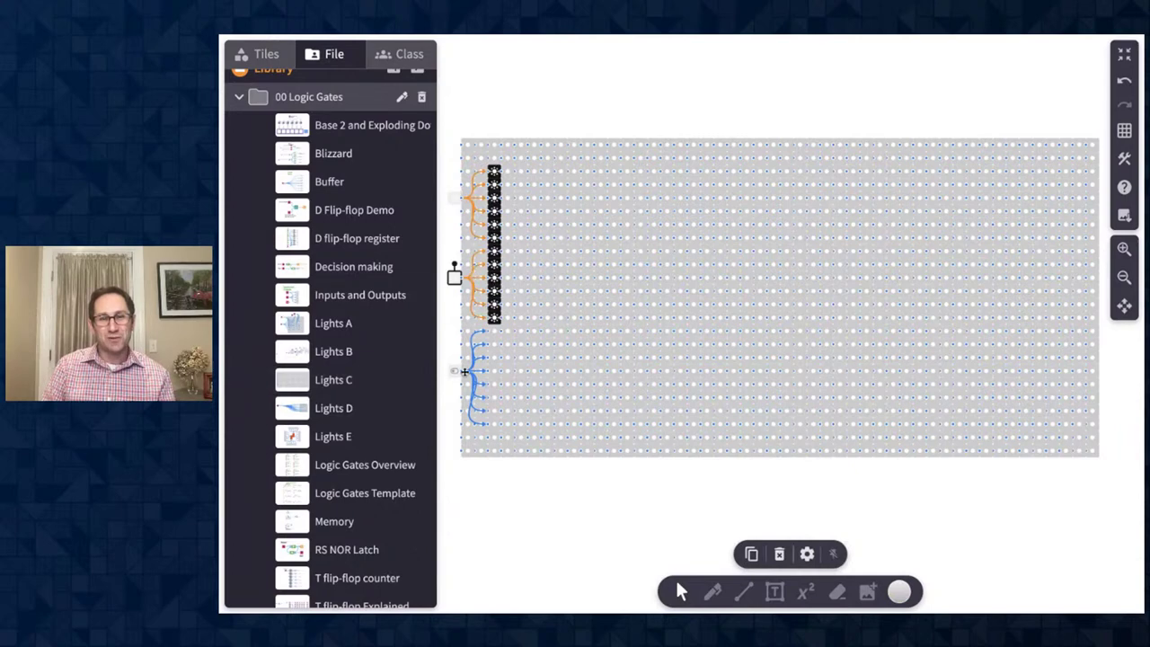
shift+click(456, 370)
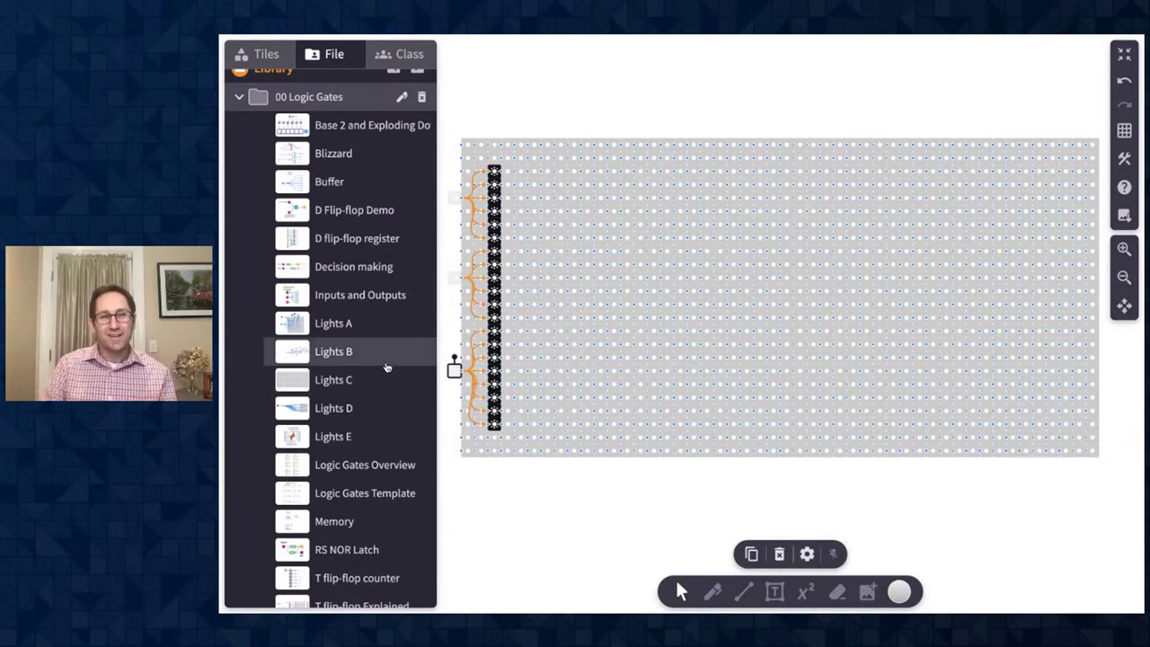
Open the Lights B canvas, discarding the unsaved changes, and turn on the switches lighting the letter M and the middle of the letter A
click(357, 362)
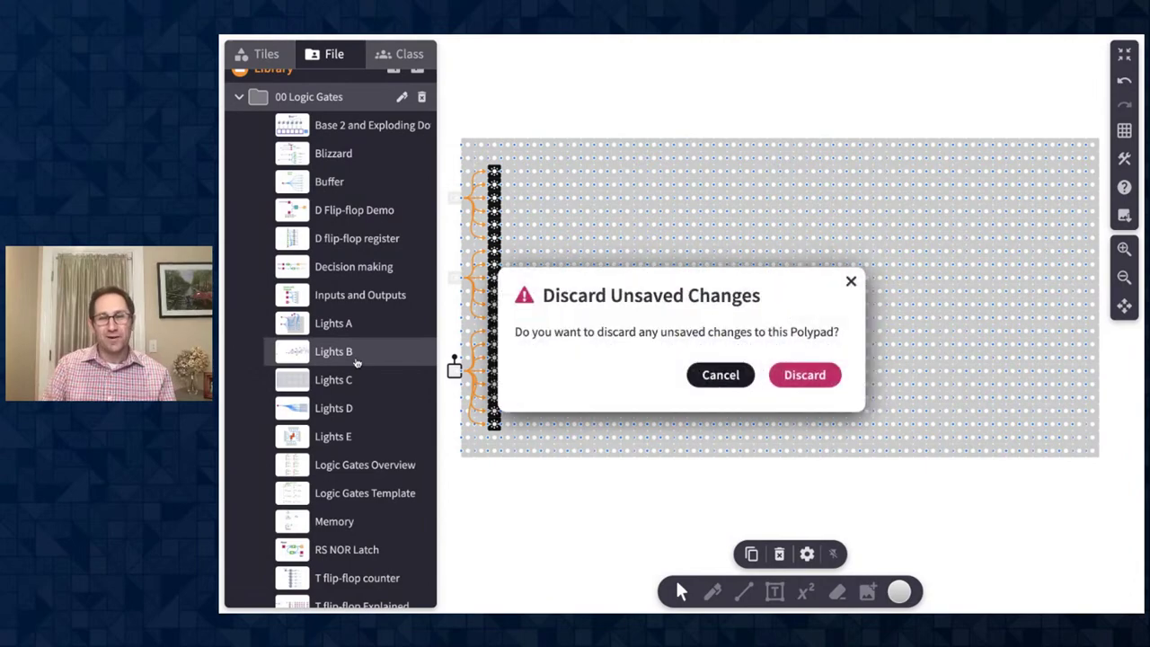
click(807, 375)
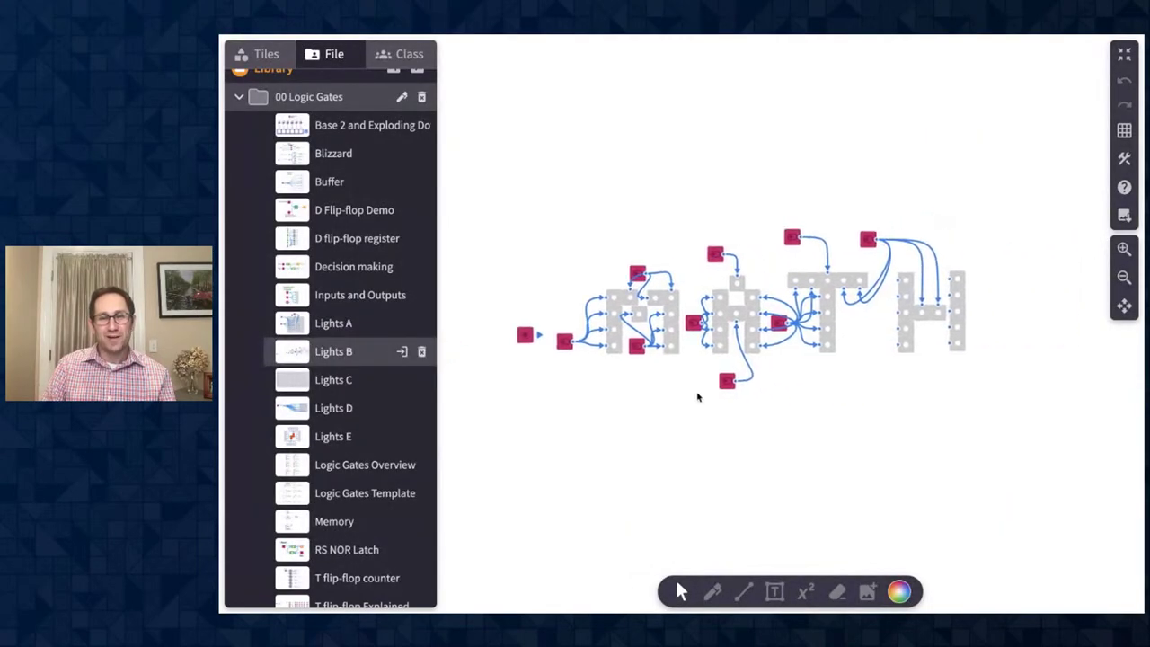
click(564, 340)
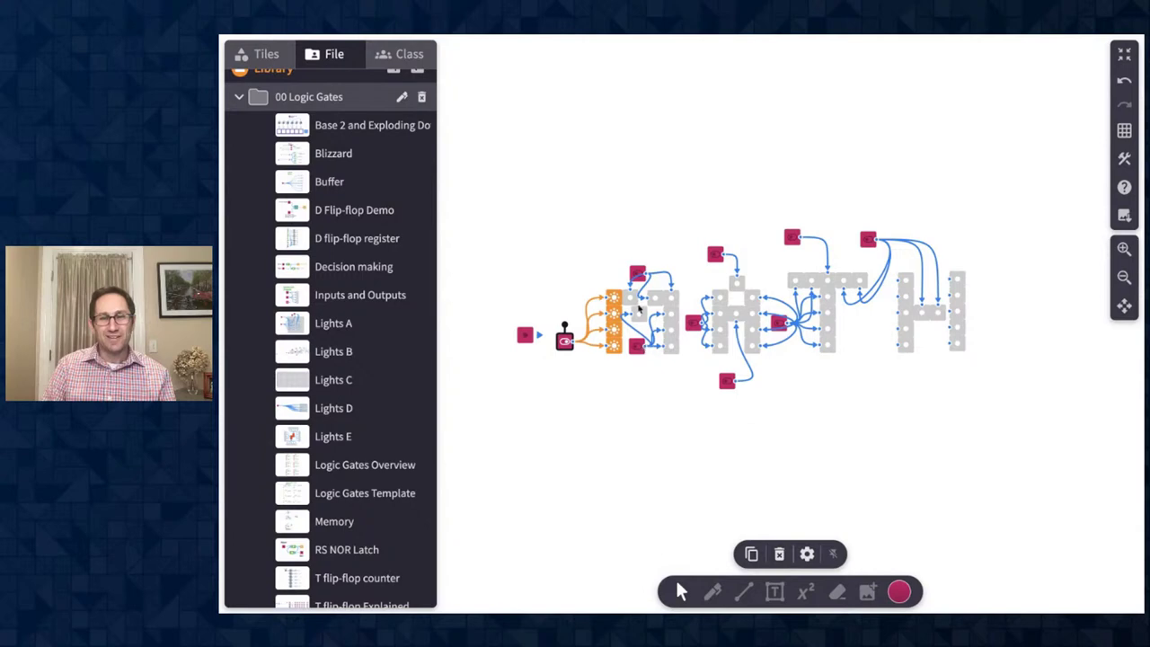
click(639, 346)
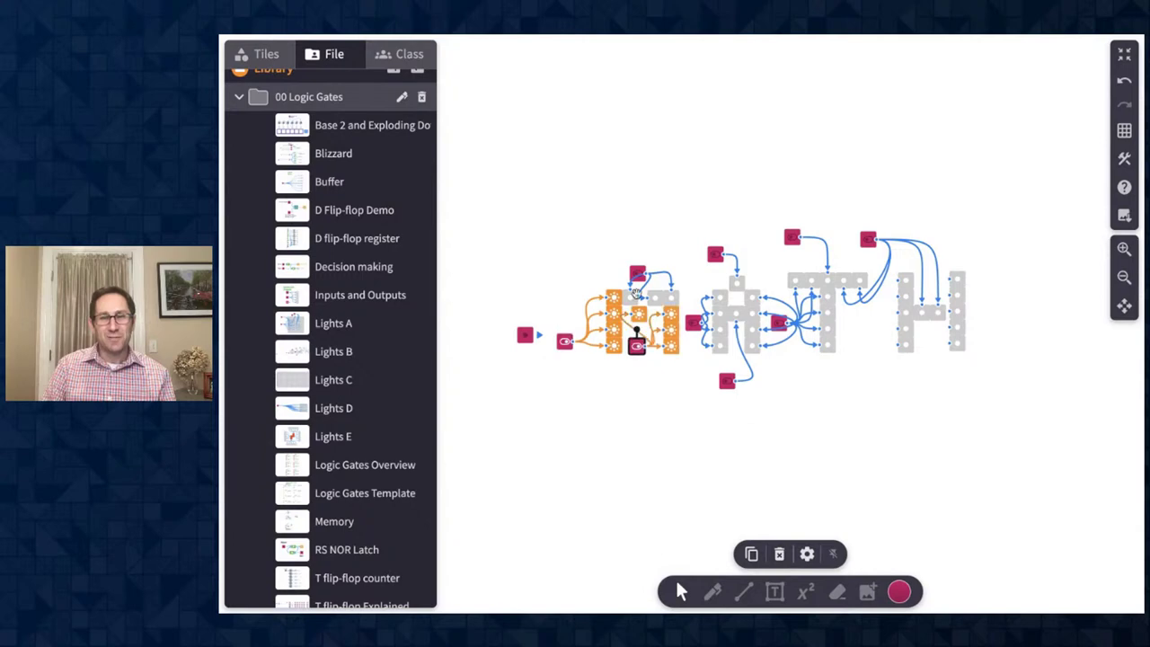
click(1124, 249)
click(748, 400)
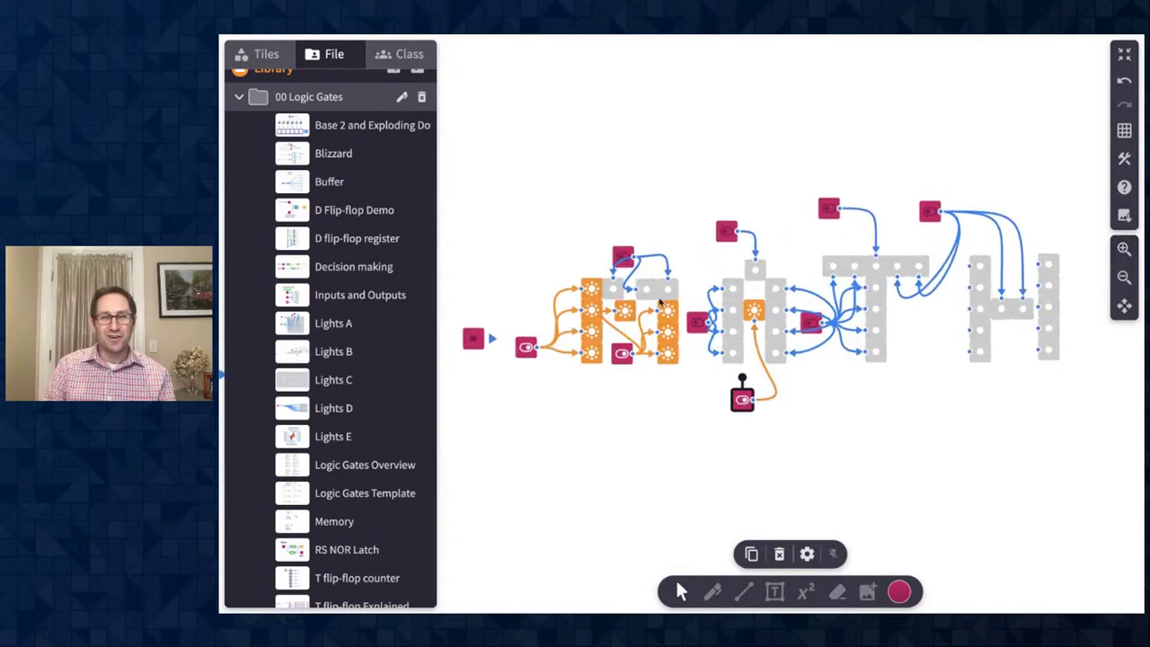
click(624, 257)
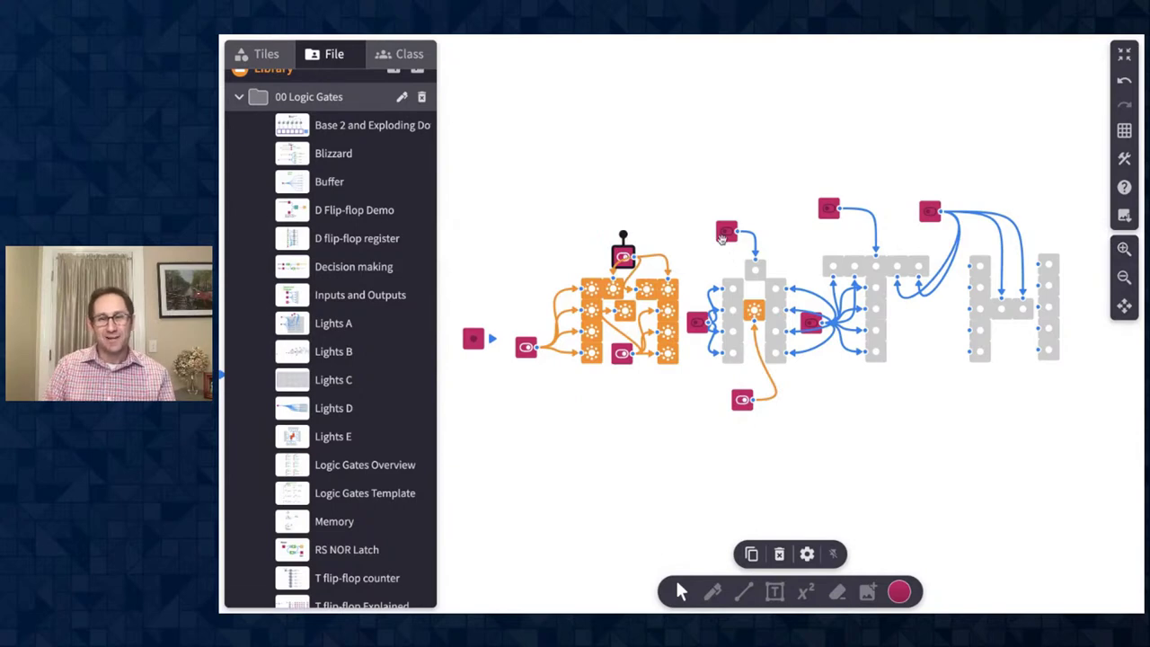
click(726, 232)
Open the Lights A canvas, discarding the unsaved changes, and turn on all four switches to light the rainbow pattern
click(337, 328)
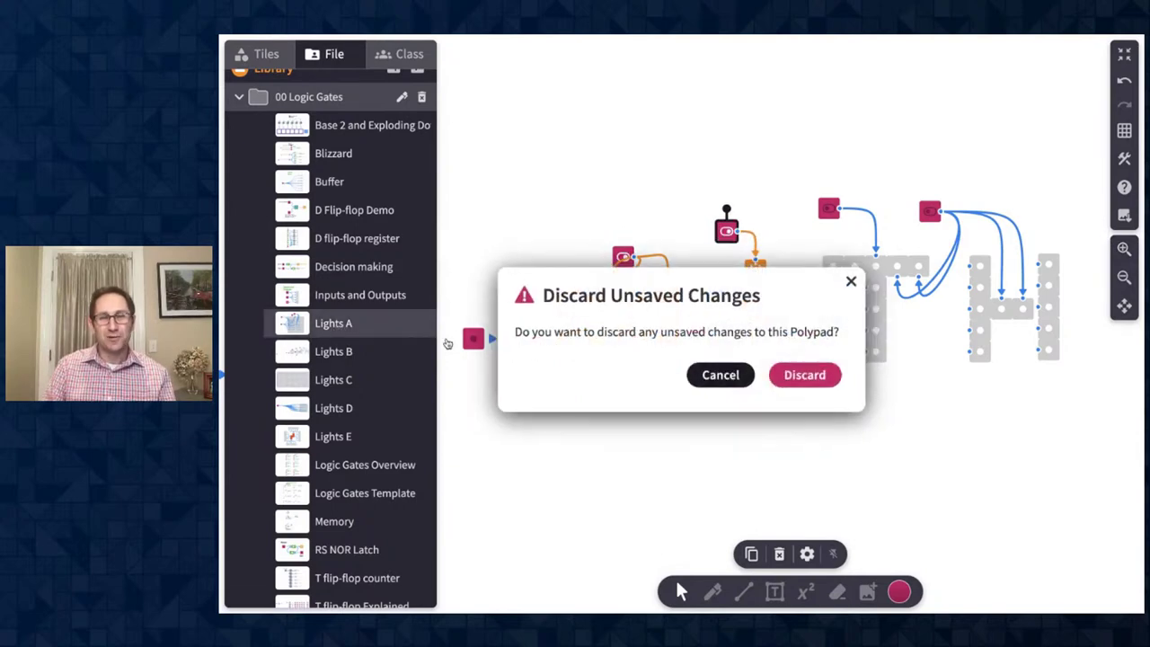
click(782, 374)
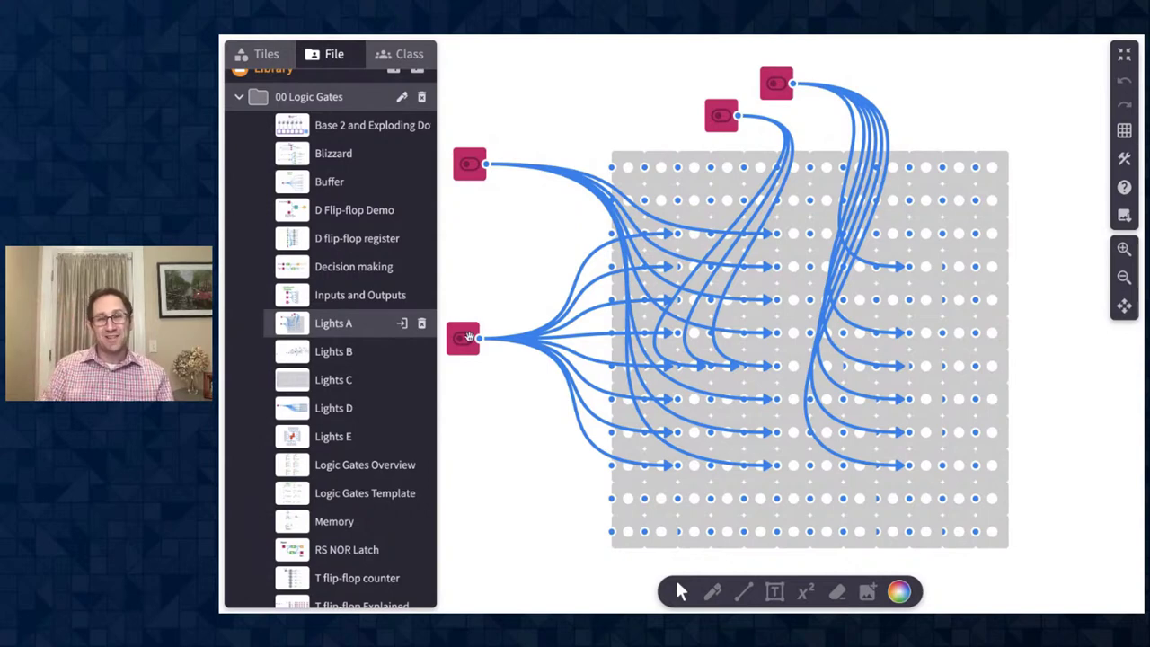
click(469, 337)
click(470, 165)
click(739, 128)
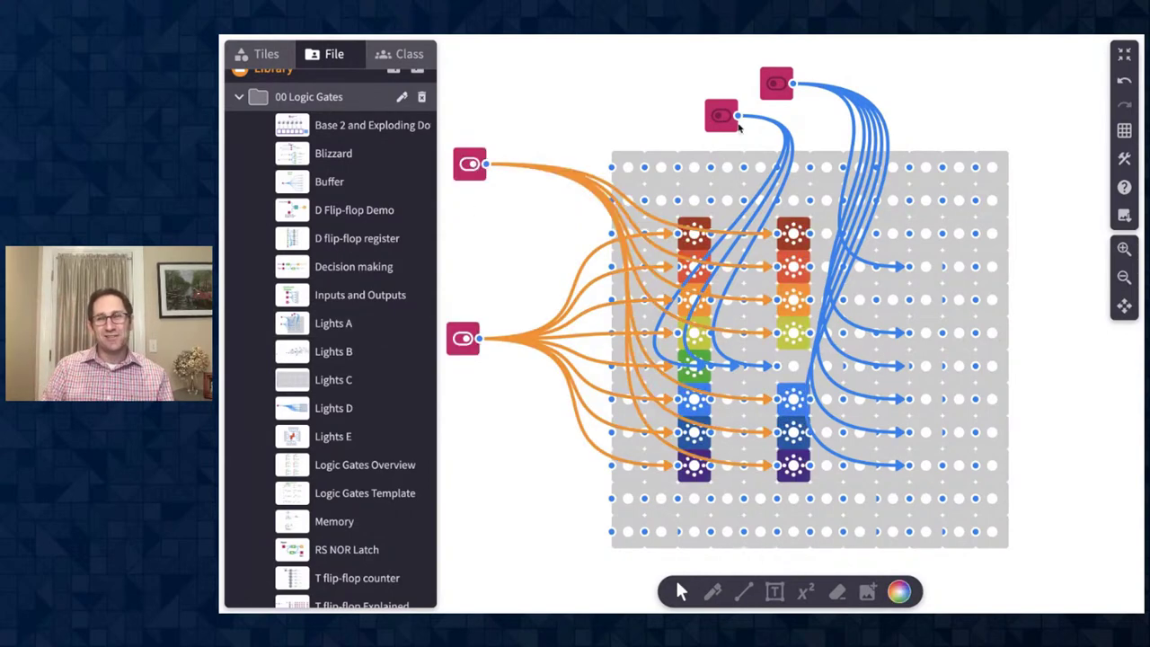
click(721, 116)
click(782, 87)
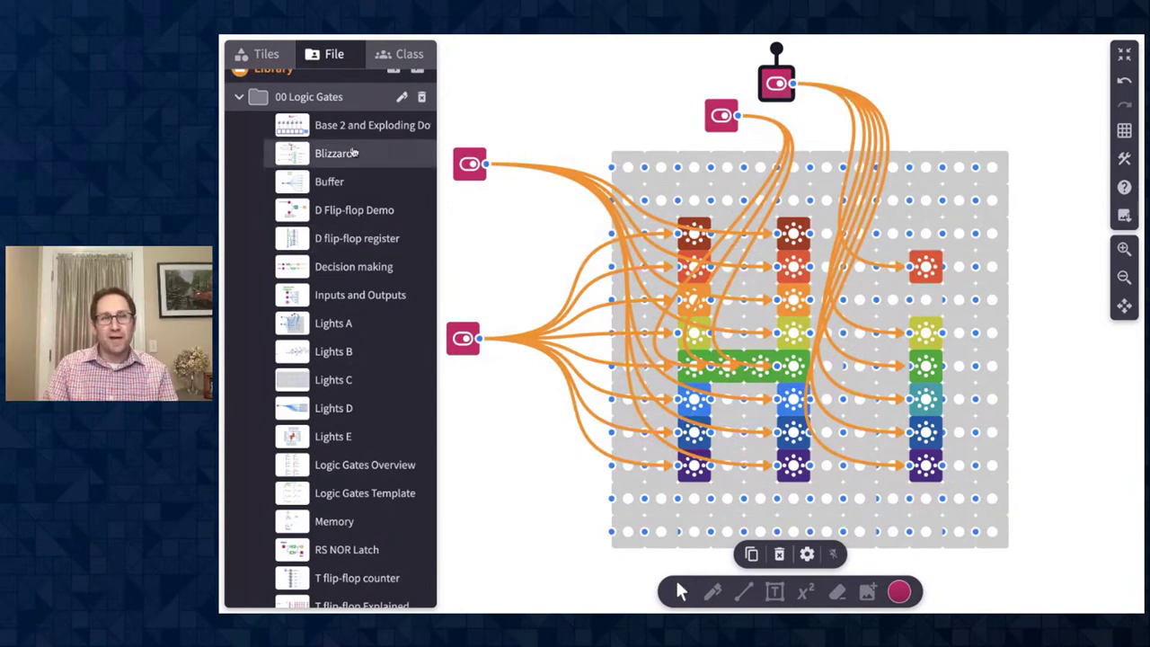
Start a new blank canvas, discarding the unsaved changes, and bring up the Logic and Computing tiles
scroll(315, 144, up, 3)
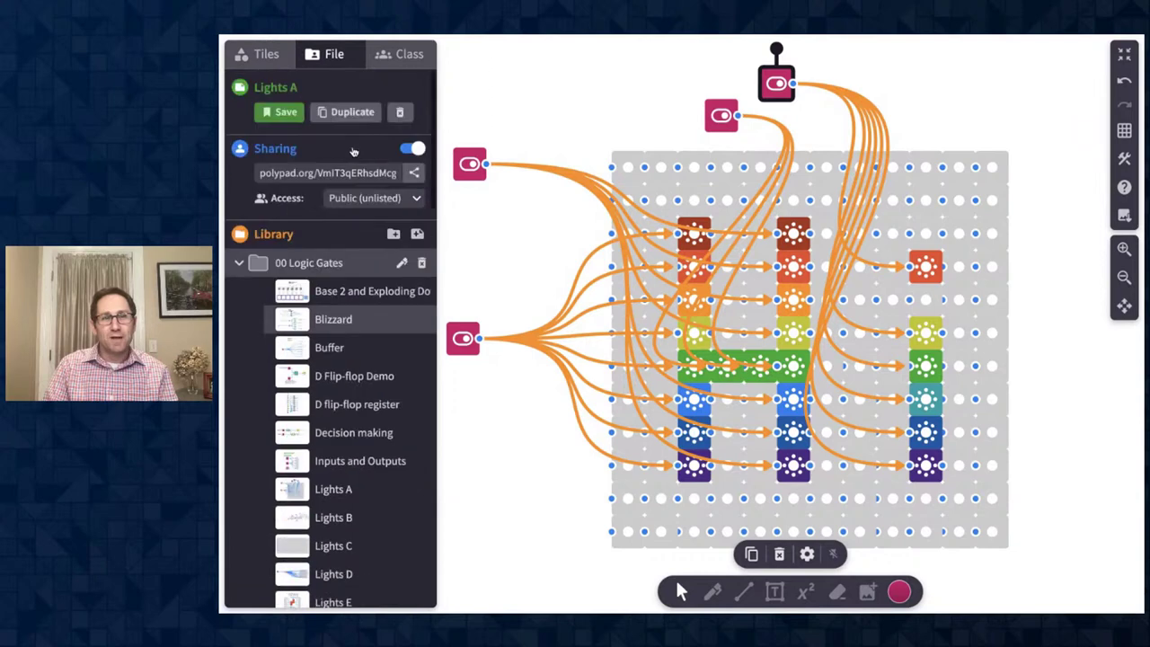
click(417, 235)
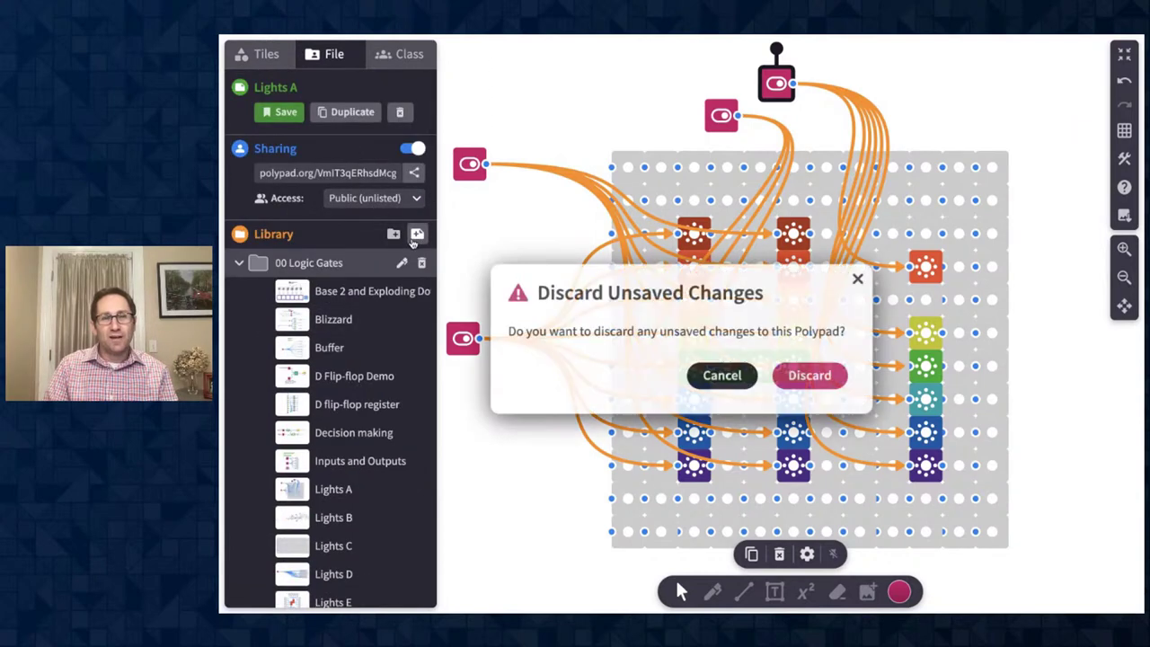
click(796, 372)
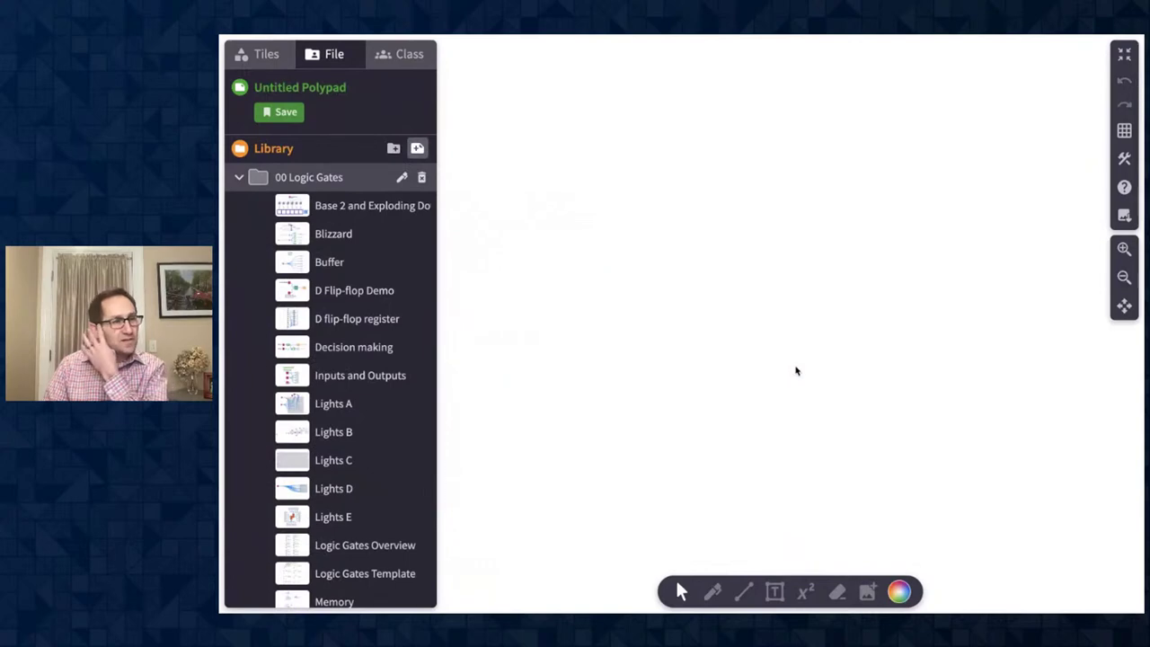
click(266, 54)
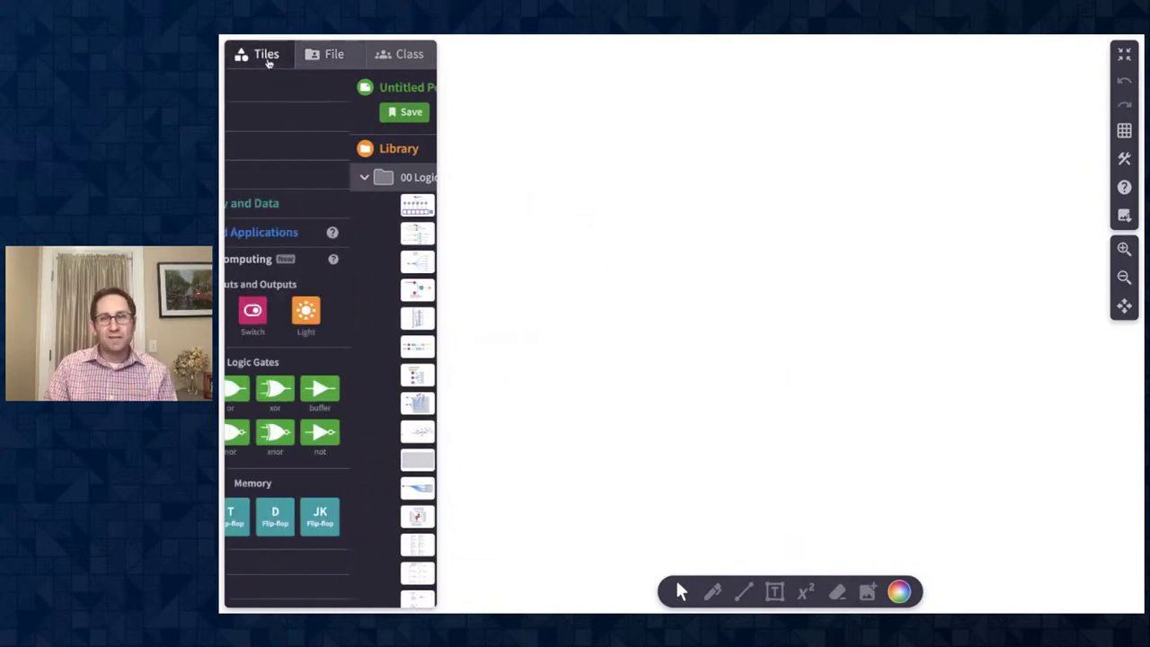
scroll(396, 323, down, 2)
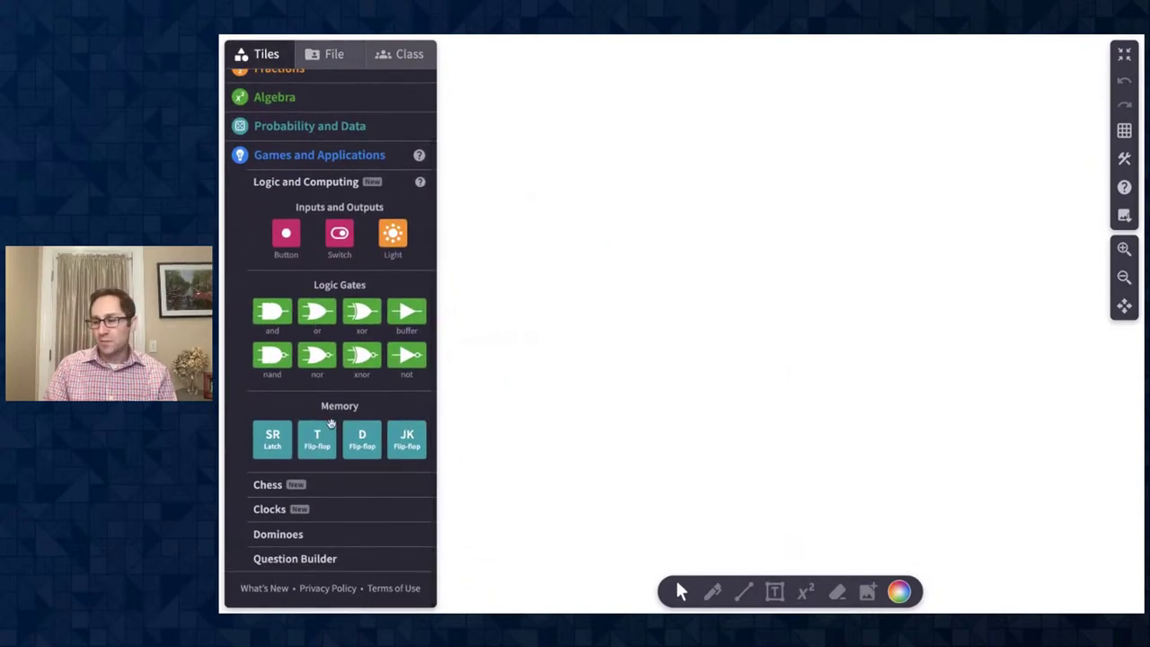
scroll(293, 395, up, 1)
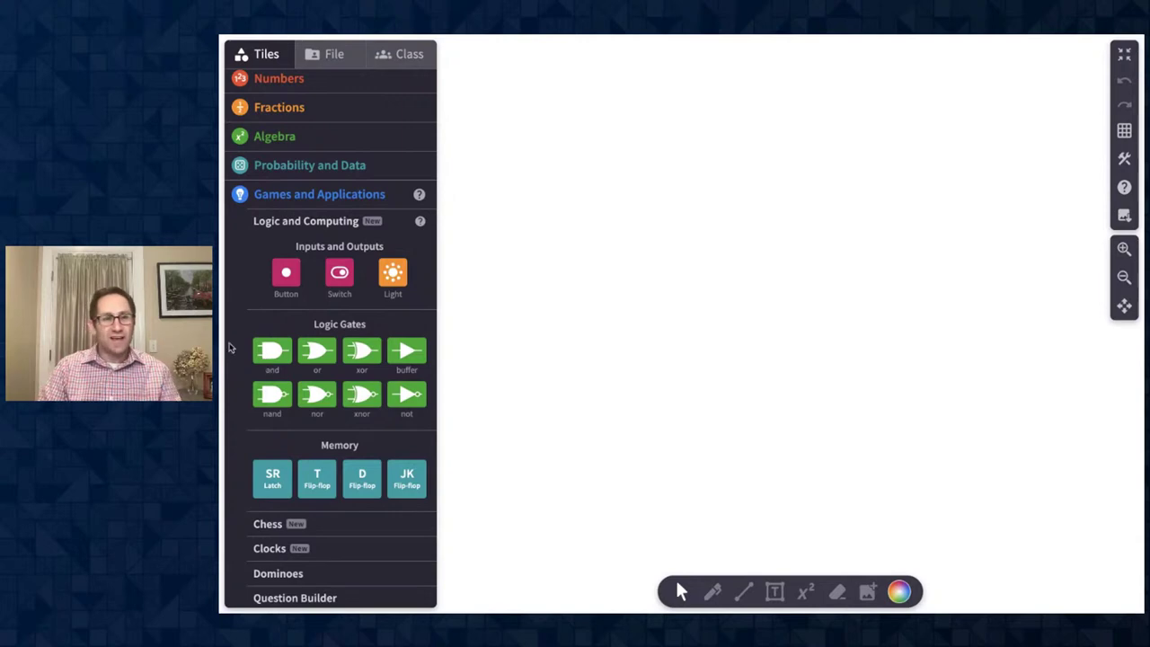
Place an AND gate near the middle of the blank canvas and enlarge the view of it
drag(265, 360, 770, 289)
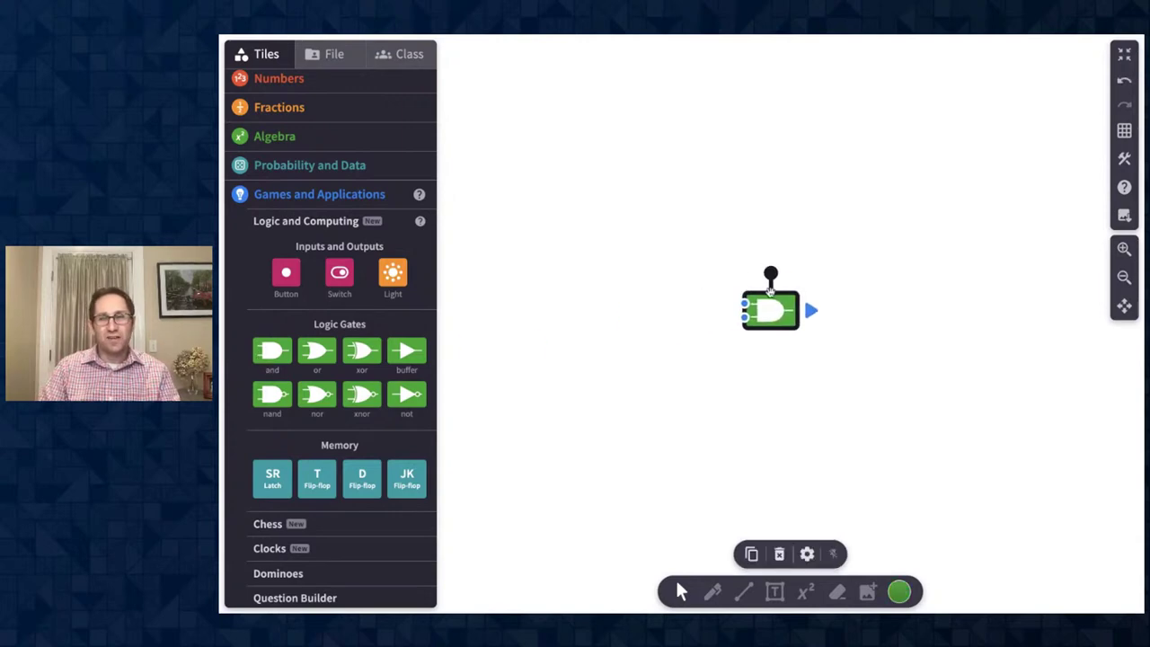
click(1124, 248)
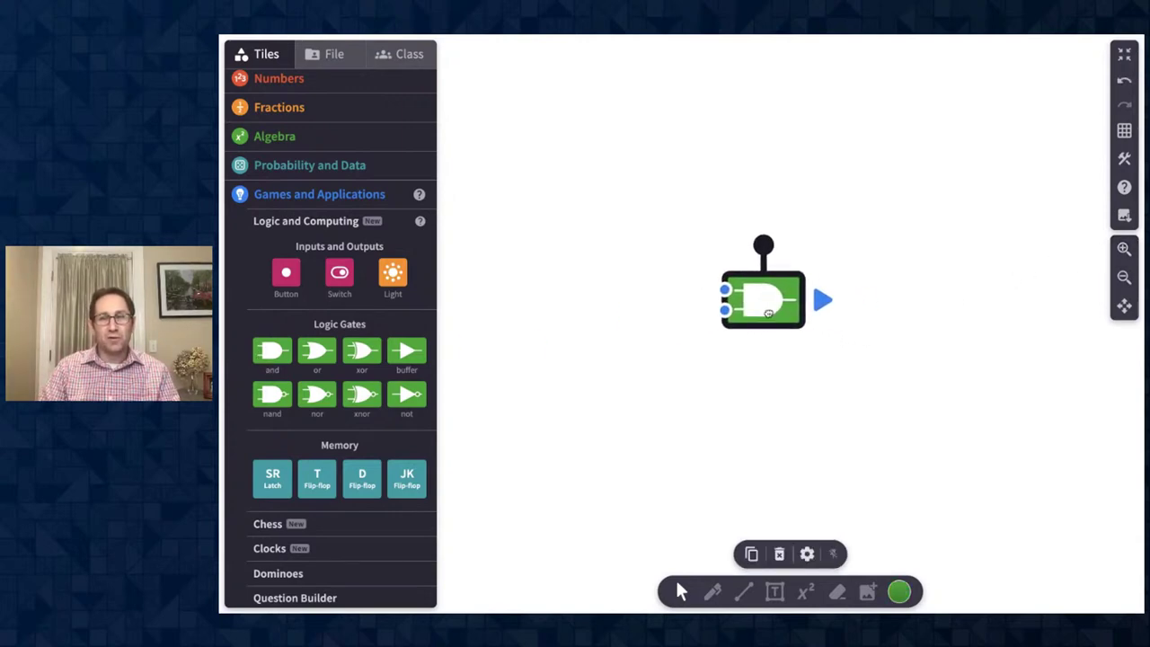
click(1124, 248)
drag(821, 291, 793, 292)
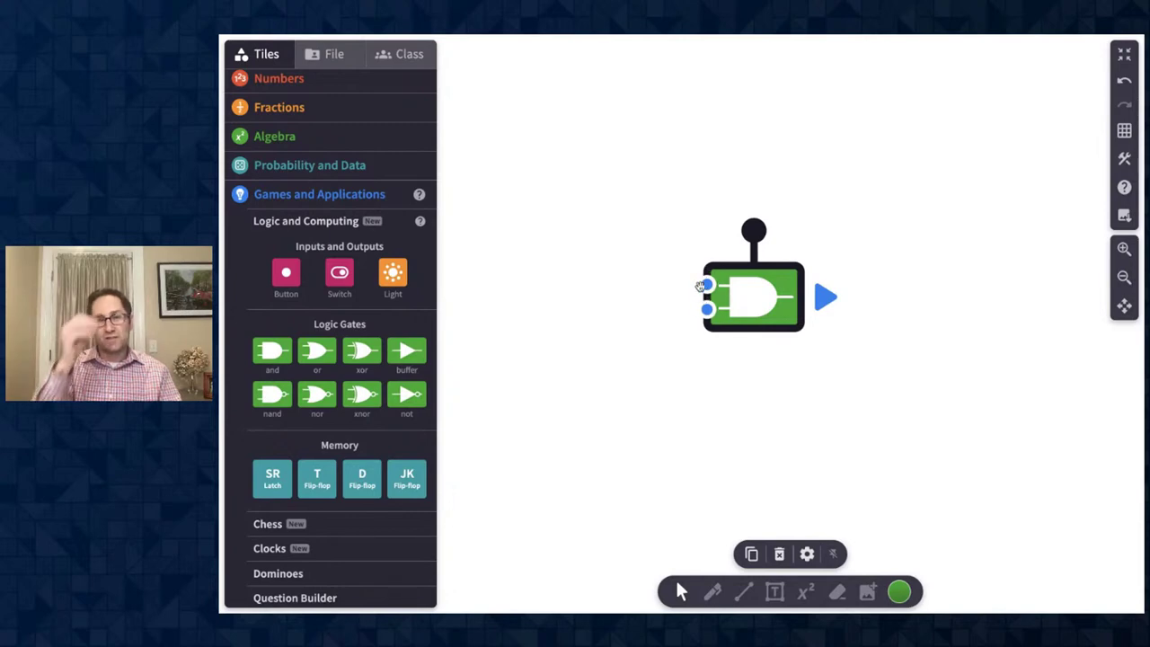
Wire two stacked switches to the AND gate's two inputs and connect a light to its output
drag(335, 286, 557, 202)
key(ctrl+d)
drag(600, 248, 567, 340)
drag(644, 228, 707, 286)
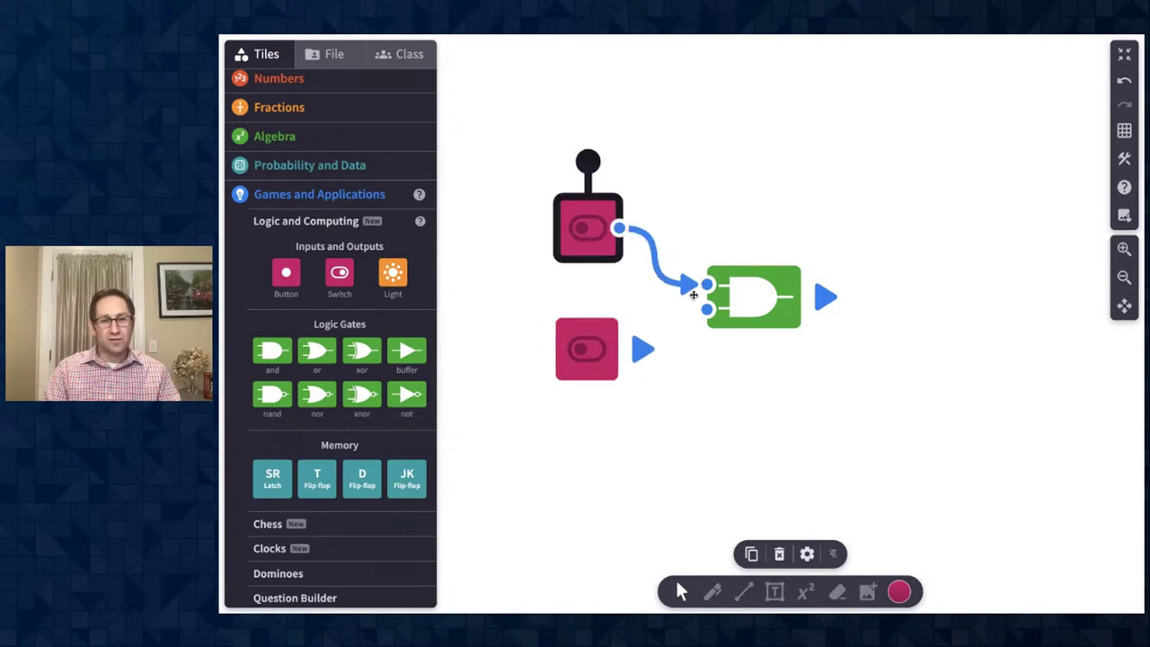
drag(644, 351, 707, 310)
drag(396, 272, 913, 308)
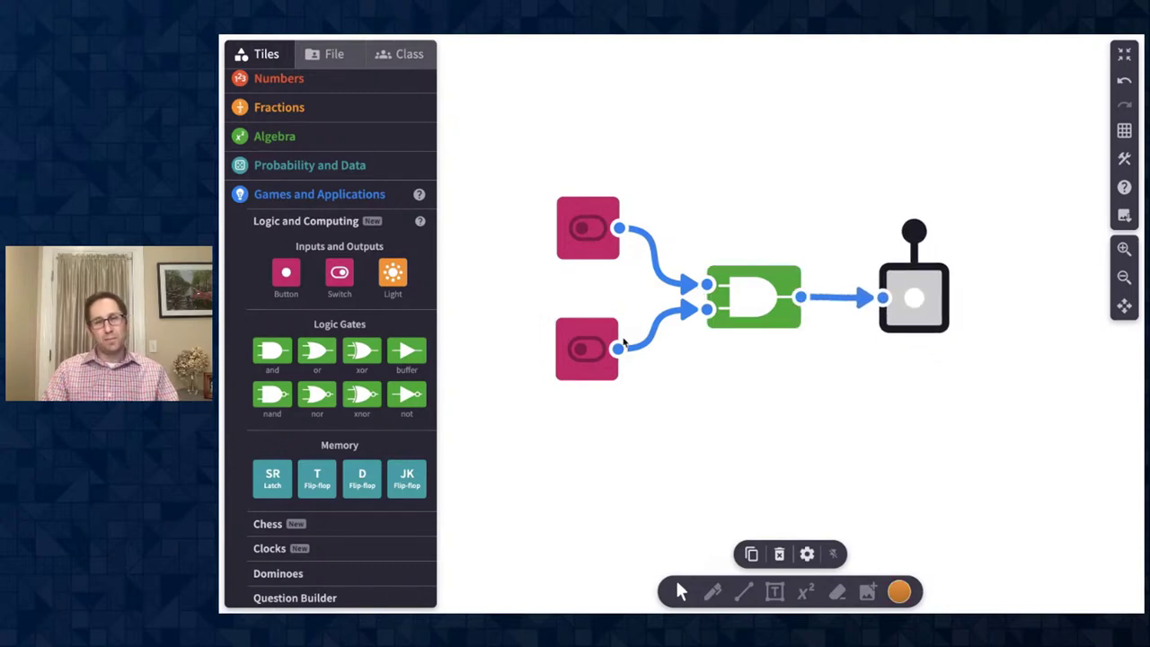
Test the AND gate with each switch alone, both off and both on, leaving both switches on
click(591, 232)
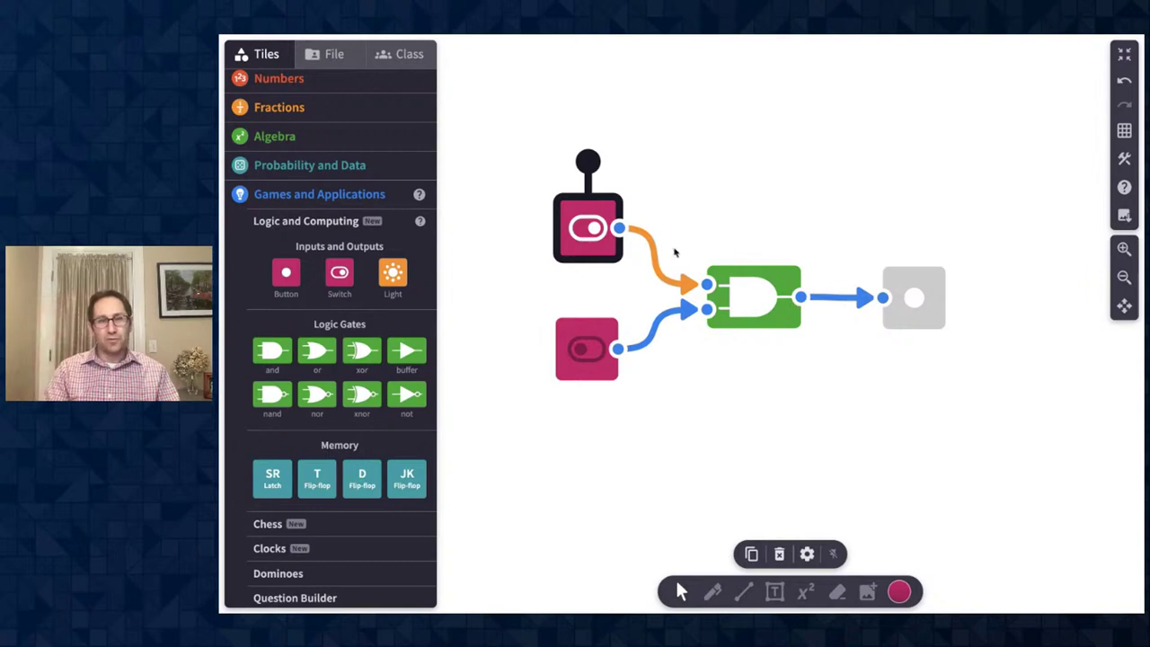
click(584, 236)
click(589, 360)
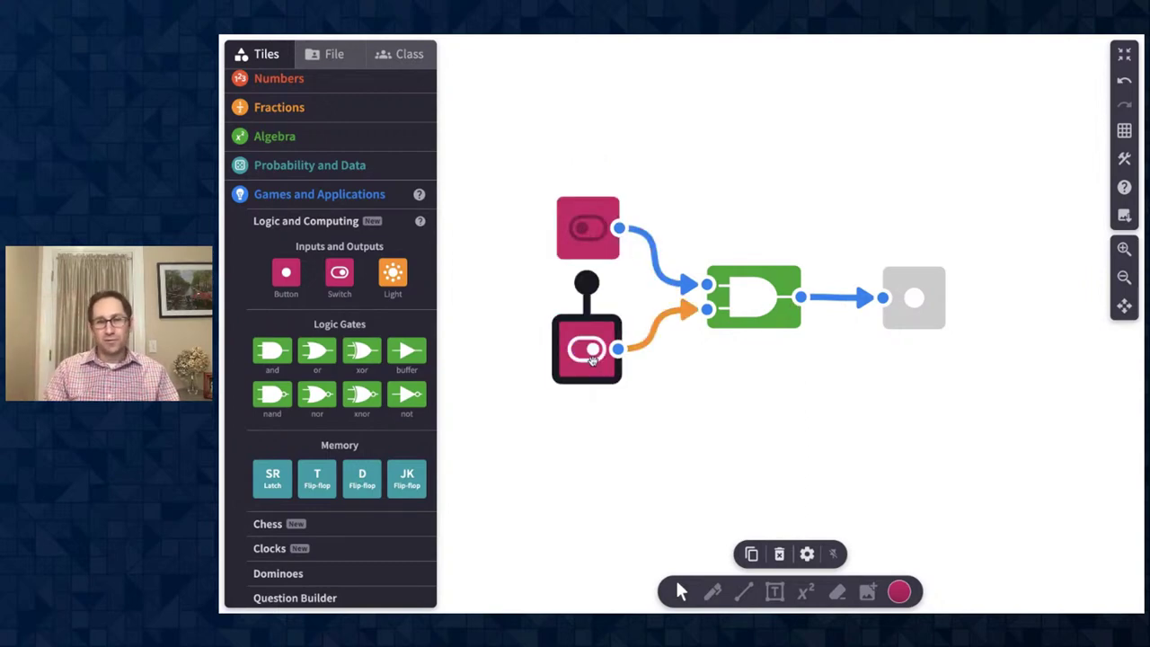
click(584, 236)
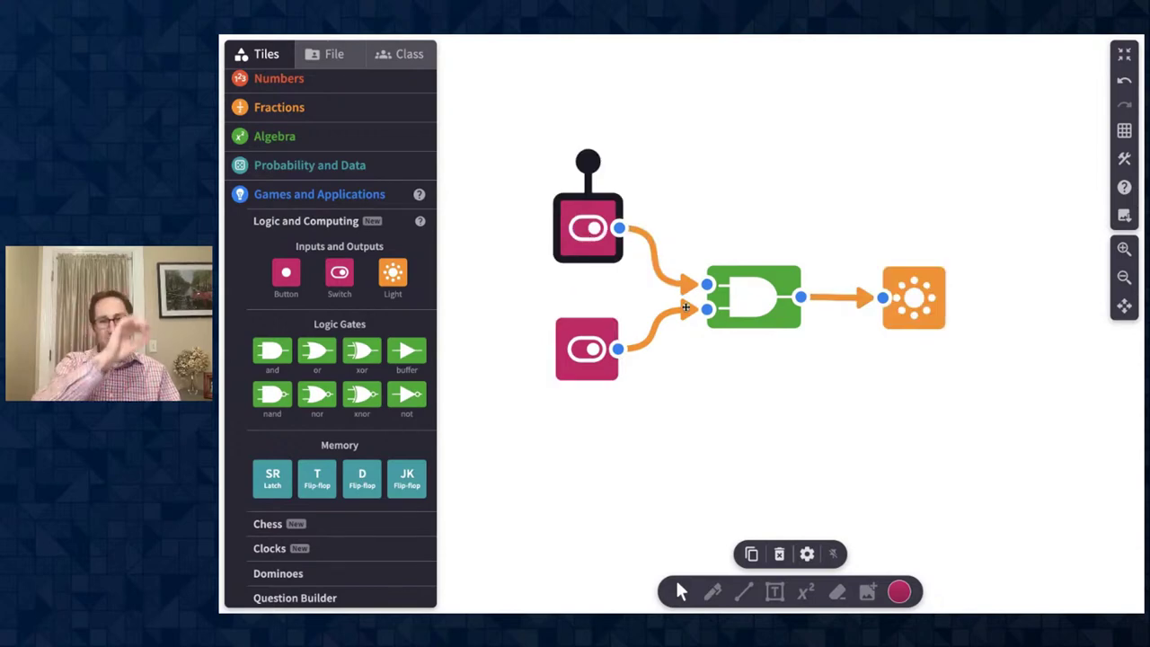
click(584, 234)
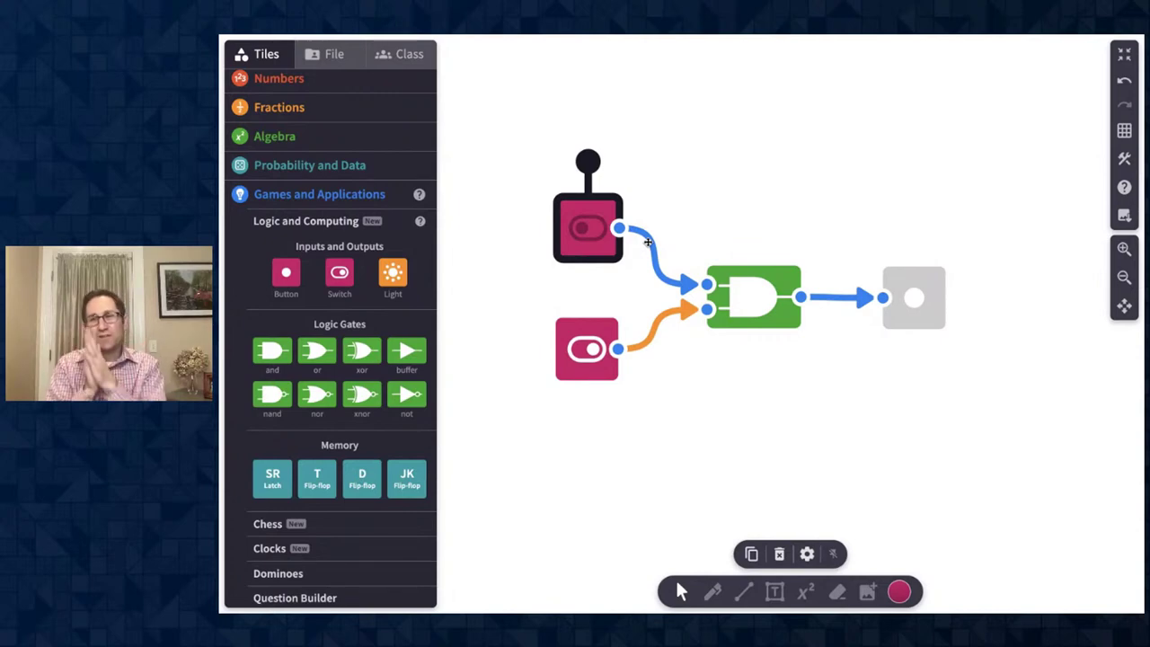
click(587, 347)
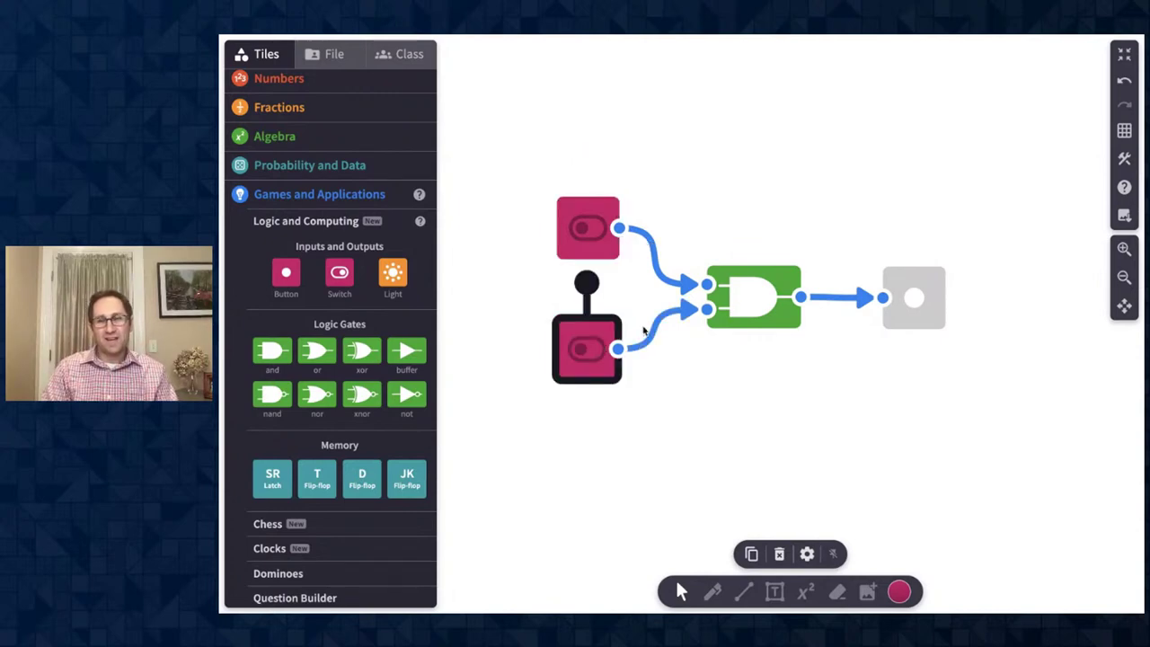
click(589, 349)
click(595, 229)
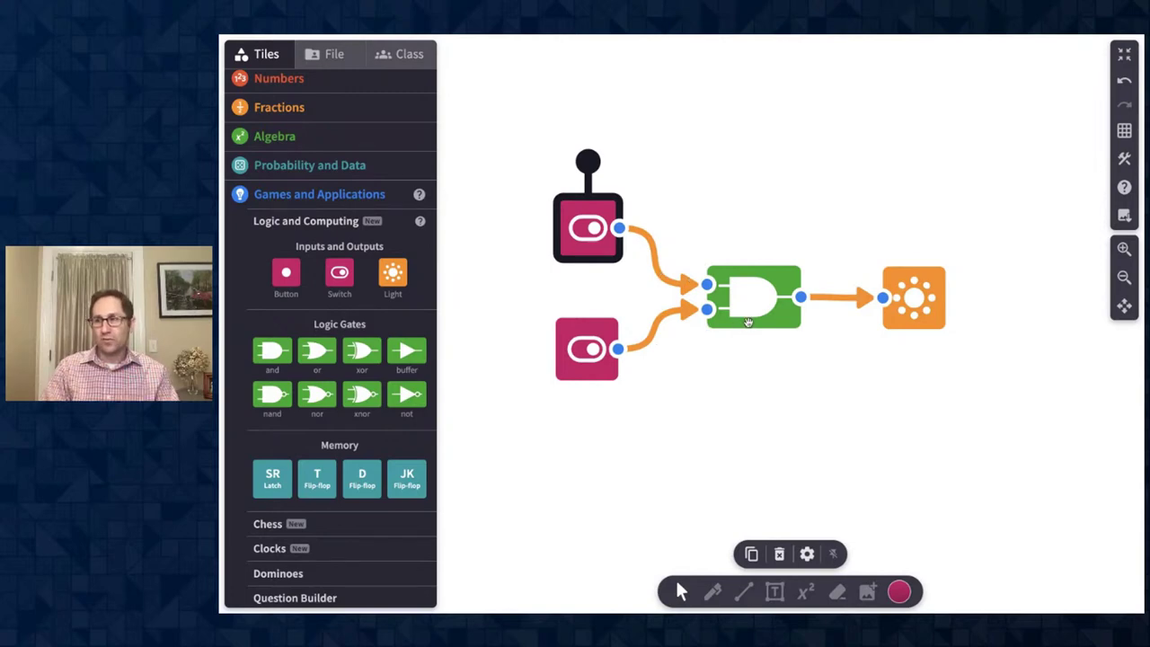
Add a text label below the AND gate, starting with "The message g"
click(775, 592)
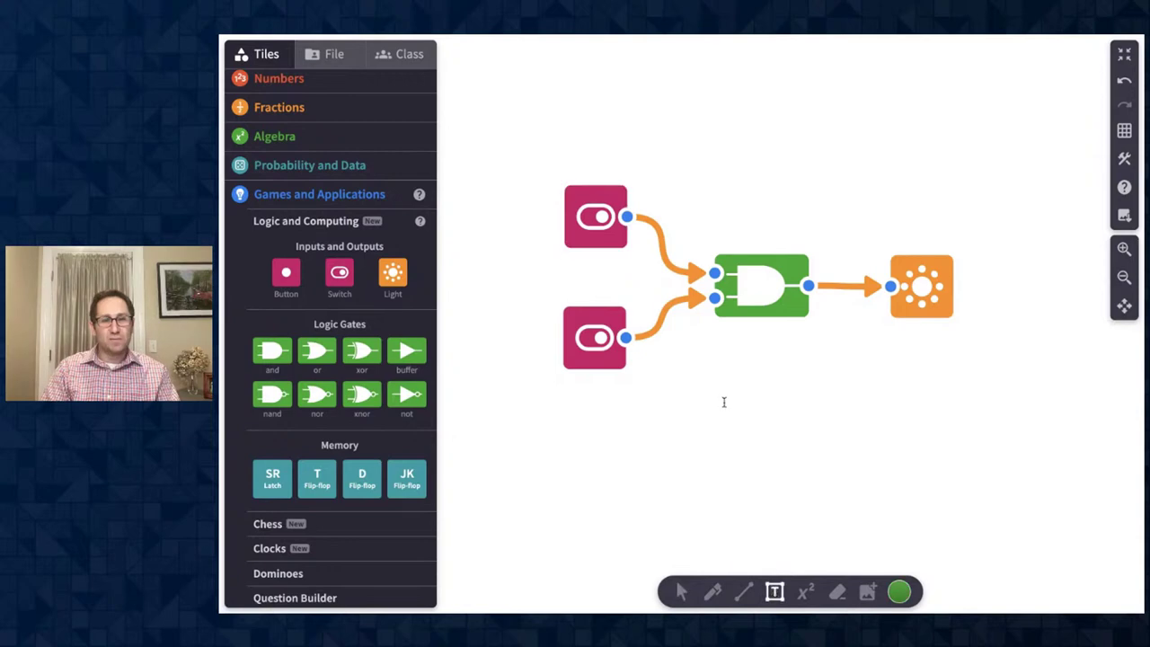
click(686, 351)
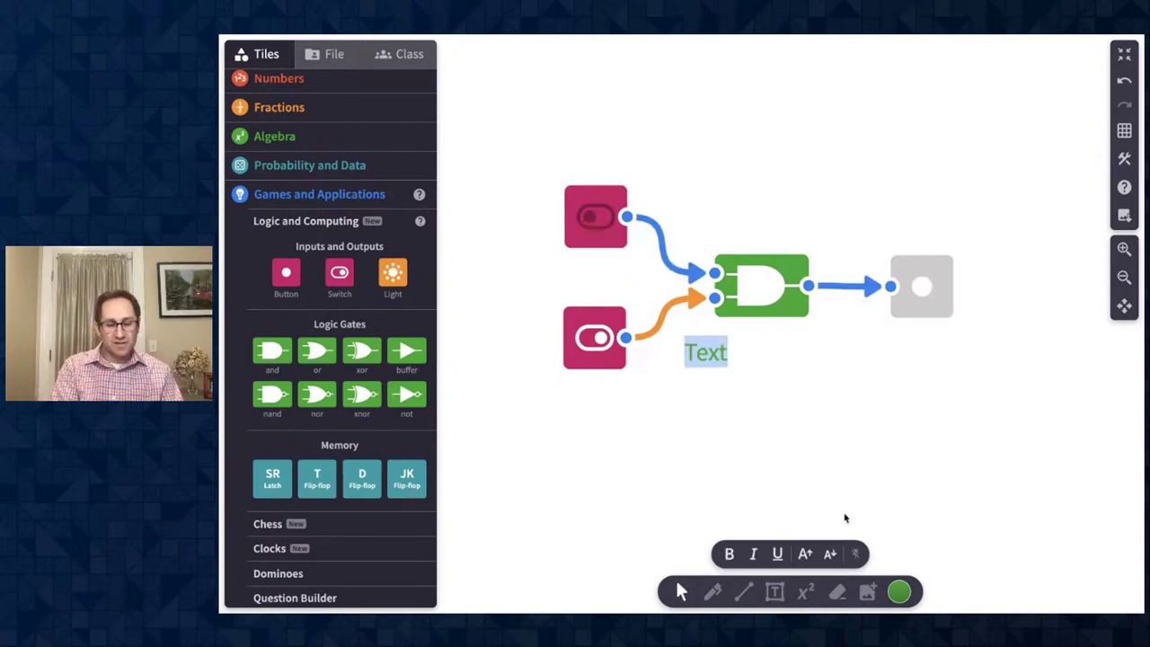
text(The message g)
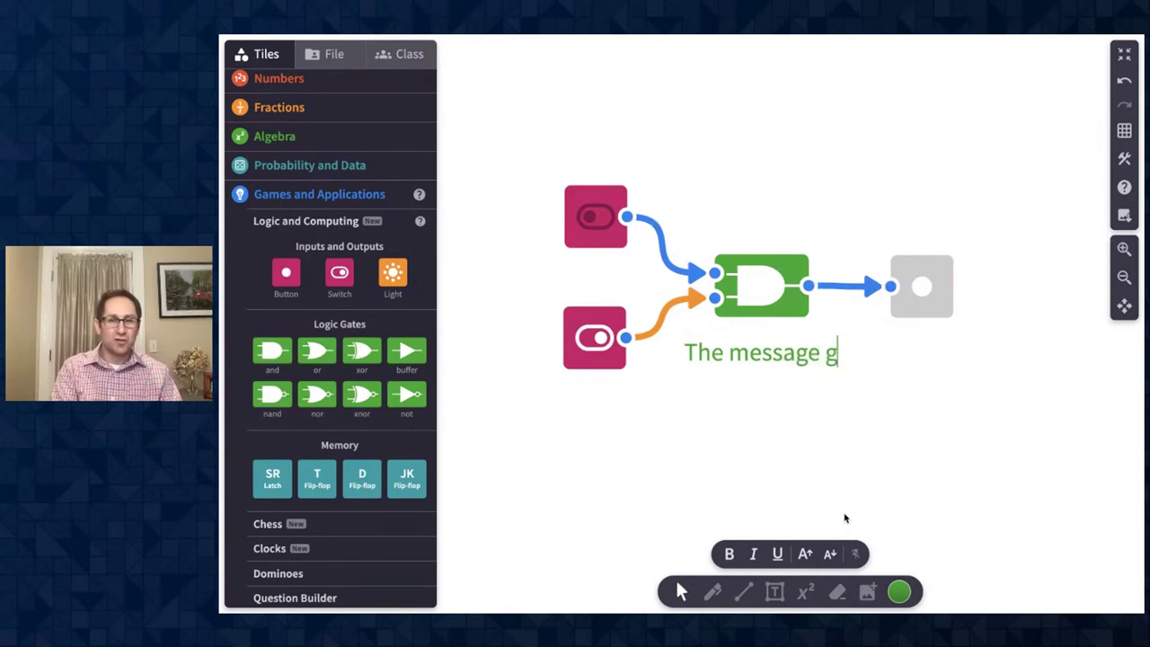
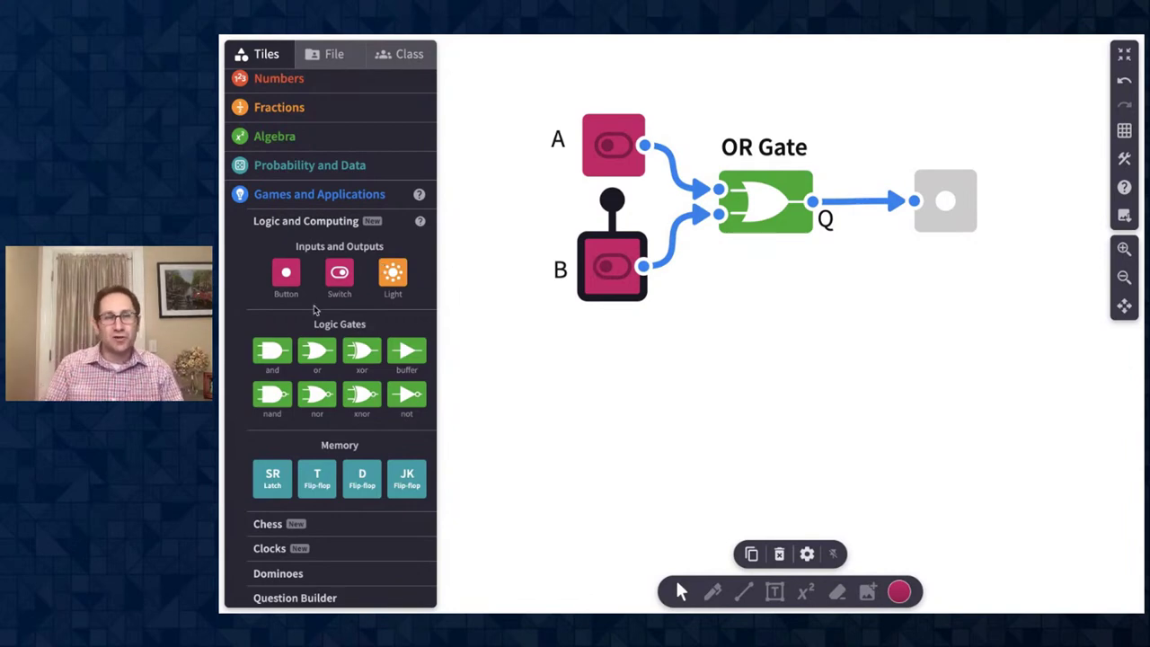
Place an algebra table on the canvas below the OR gate circuit and widen it to three columns
click(304, 137)
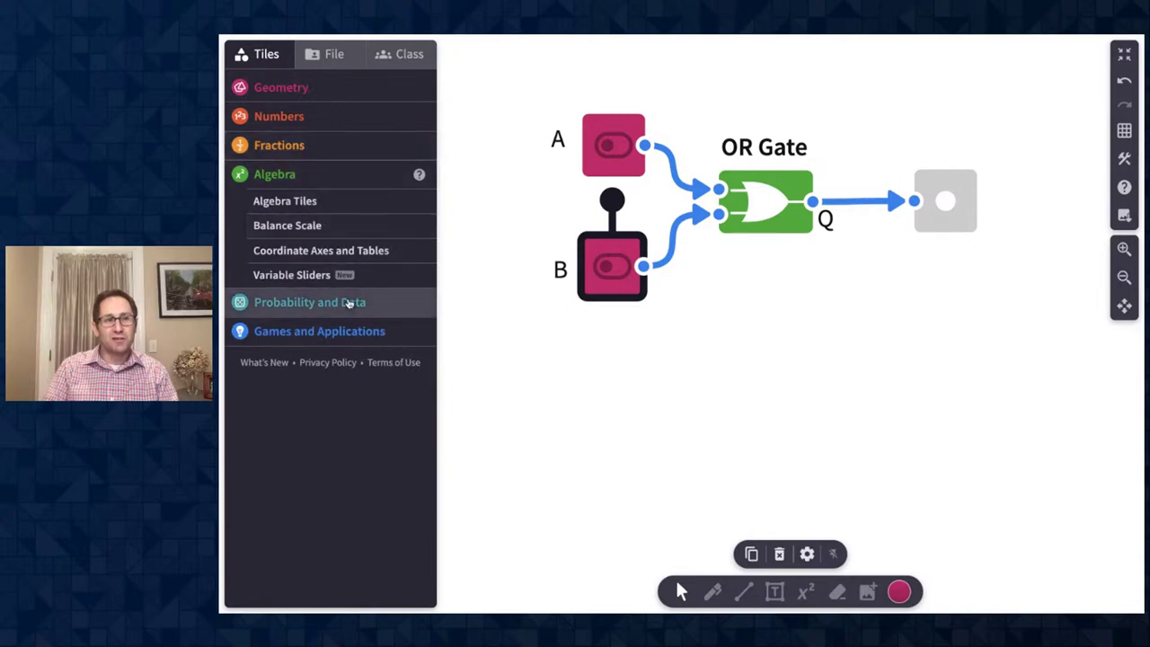
mouse_move(348, 259)
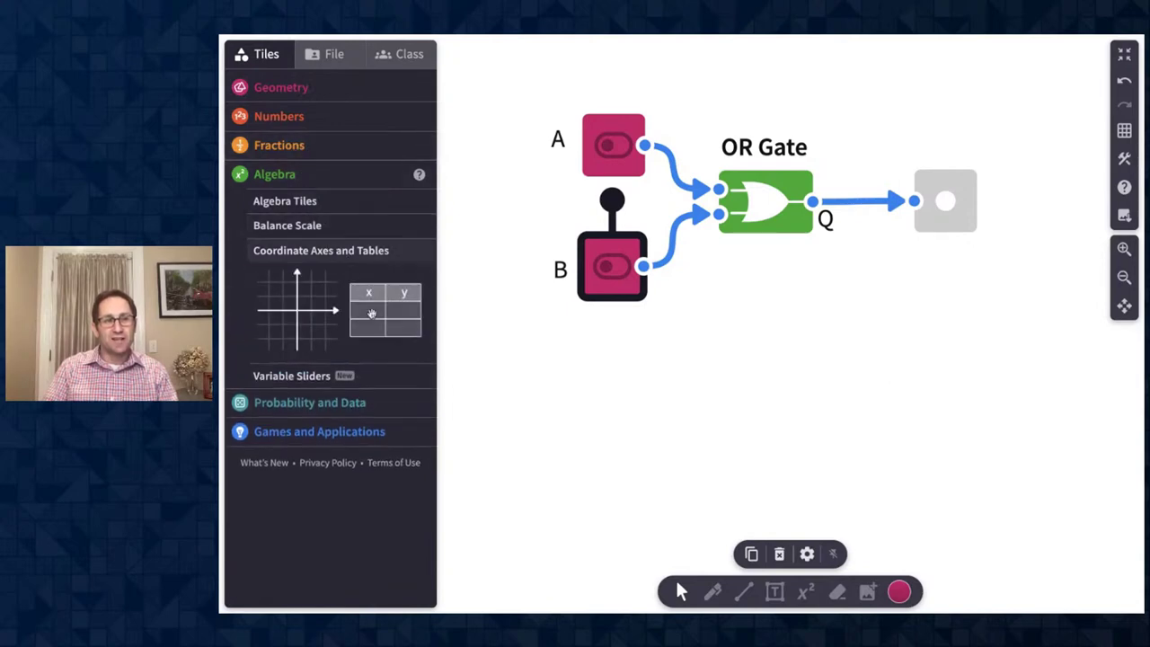
drag(383, 322, 681, 287)
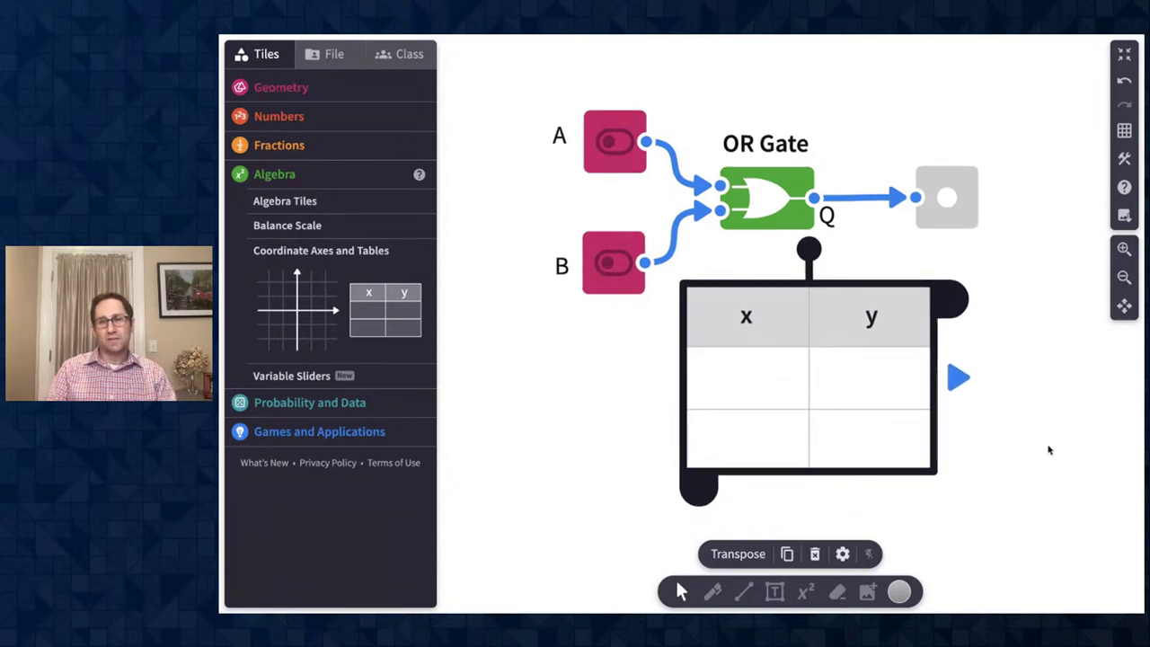
click(996, 301)
Label the table's three column headers A, B and Q
click(745, 309)
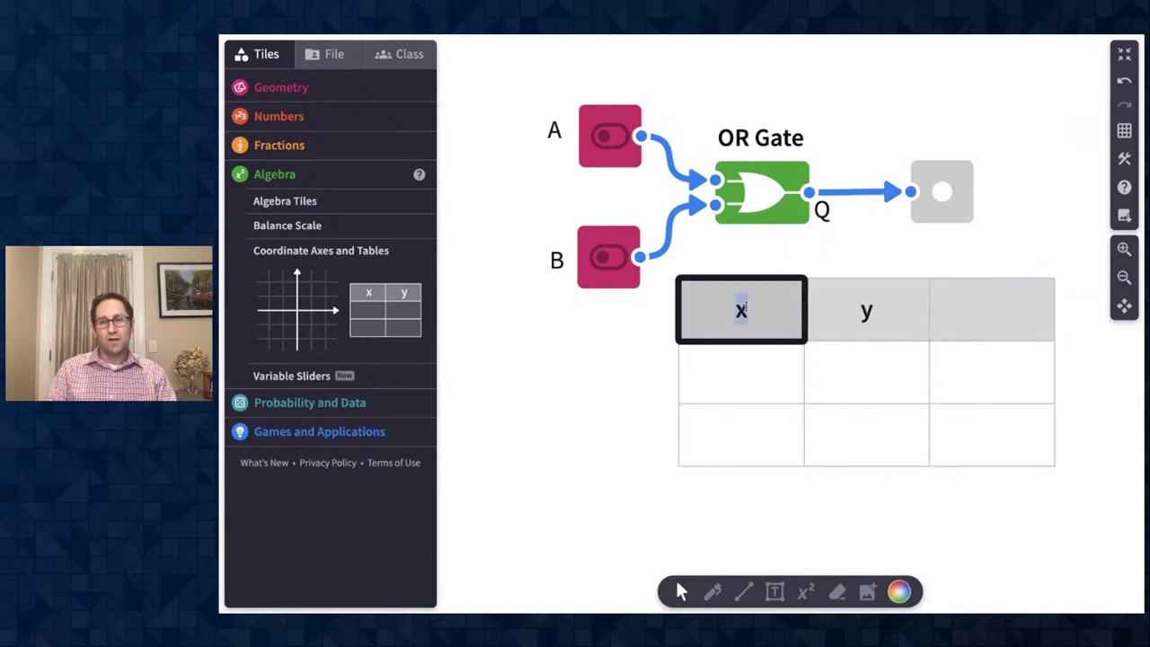
text(A)
key(Tab)
text(B)
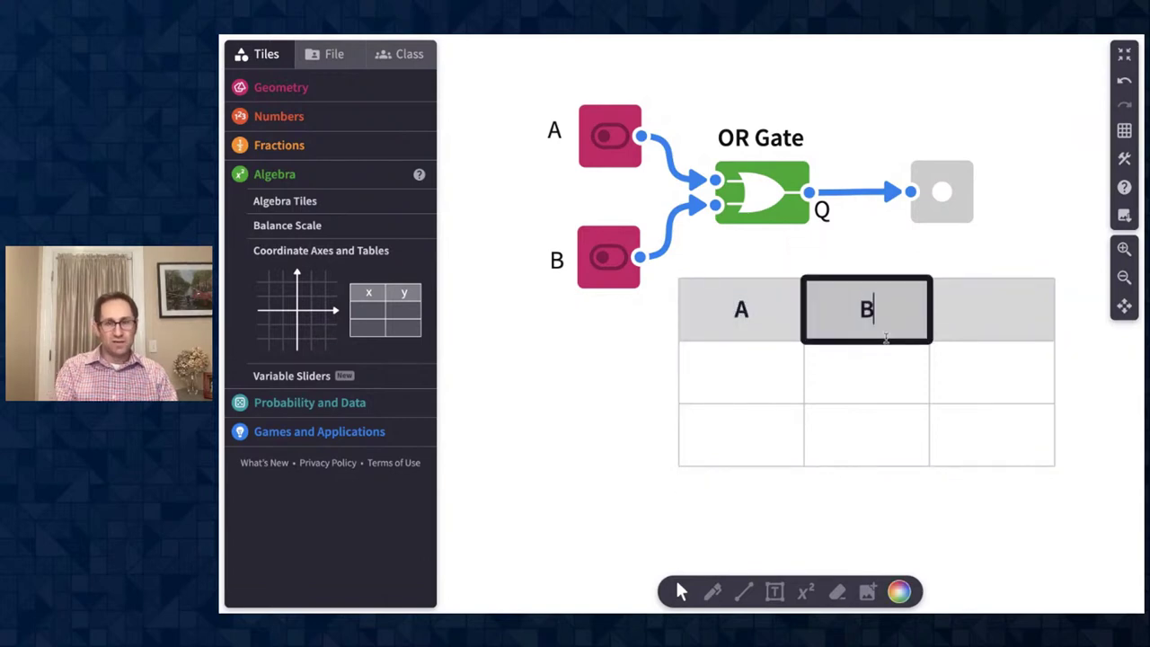
key(Tab)
text(Q)
click(550, 429)
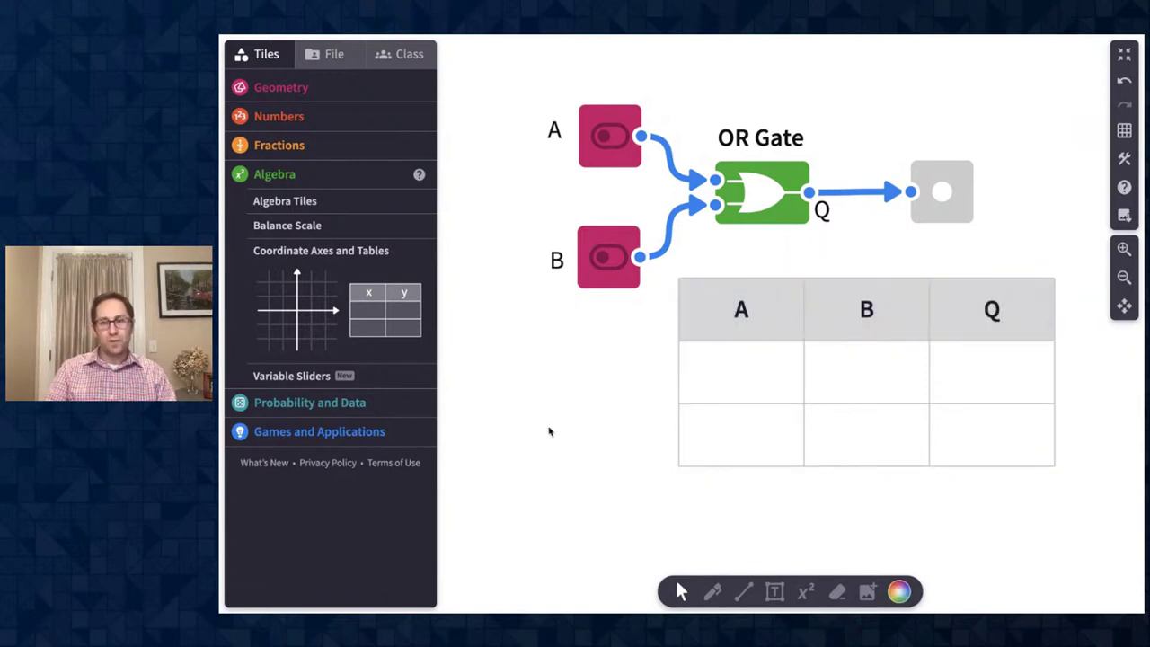
Extend the A, B, Q table to four blank rows under the header
click(711, 449)
drag(694, 490, 680, 564)
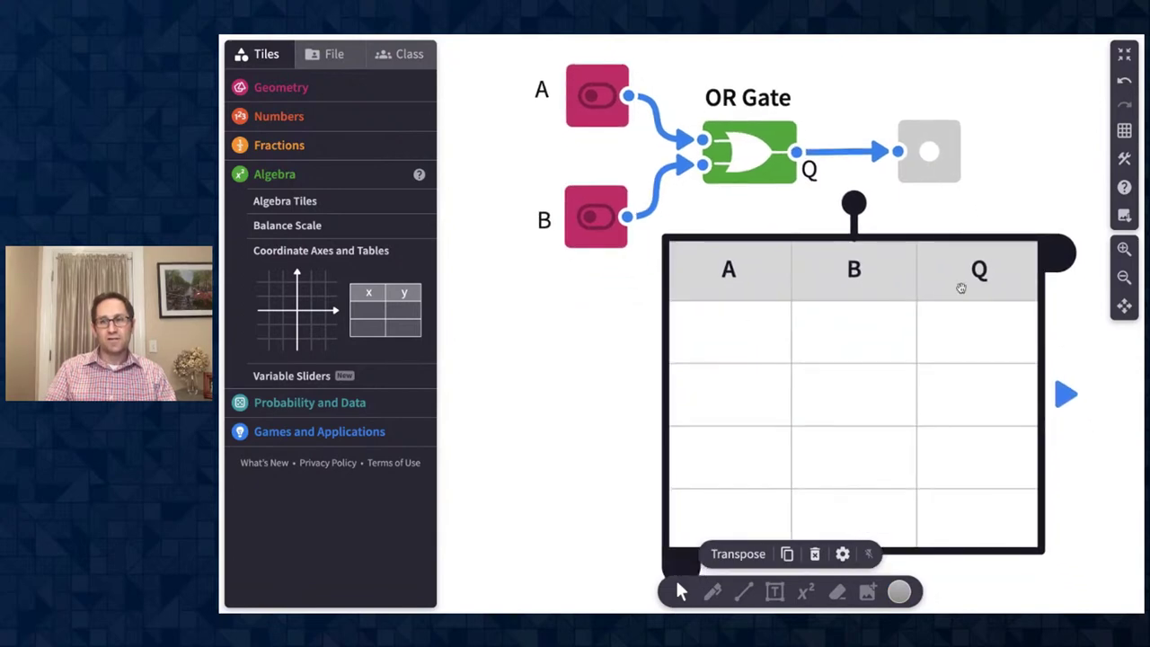
click(1124, 277)
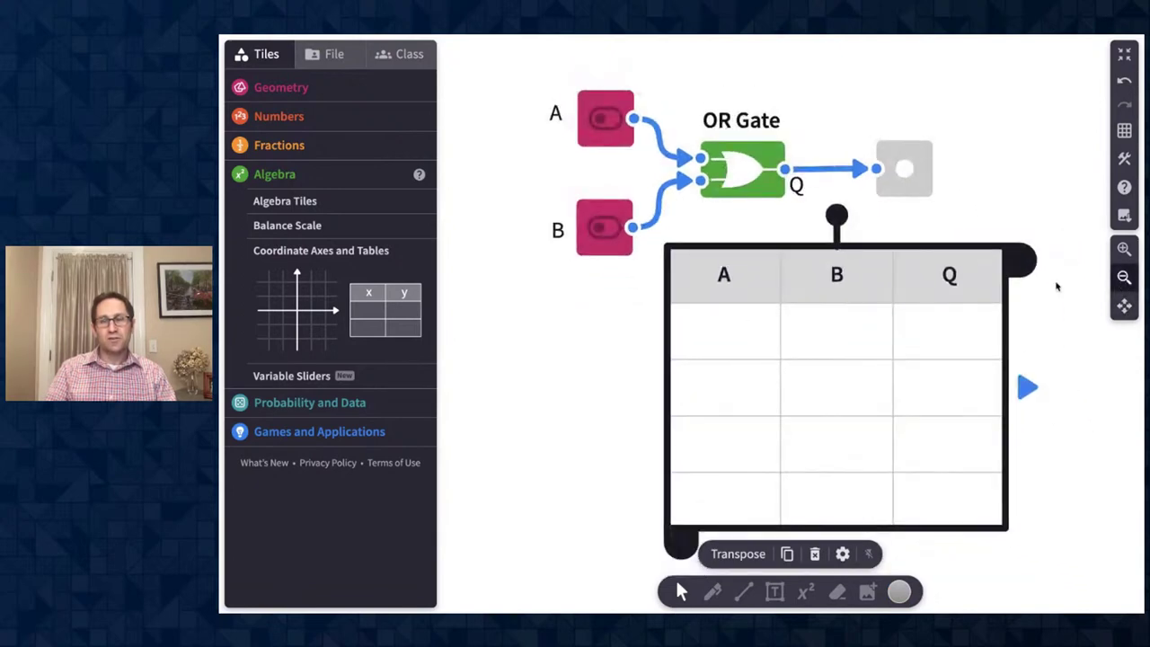
Fill the first row of the truth table with A 0, B 0 and Q 0
click(737, 339)
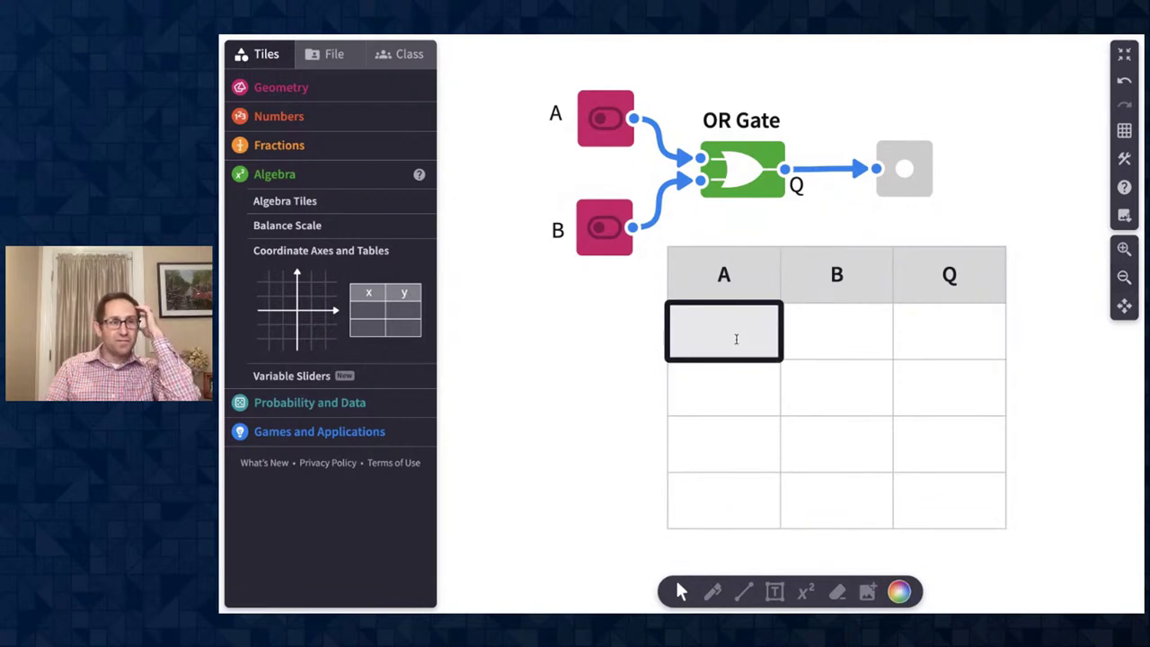
text(0)
key(Tab)
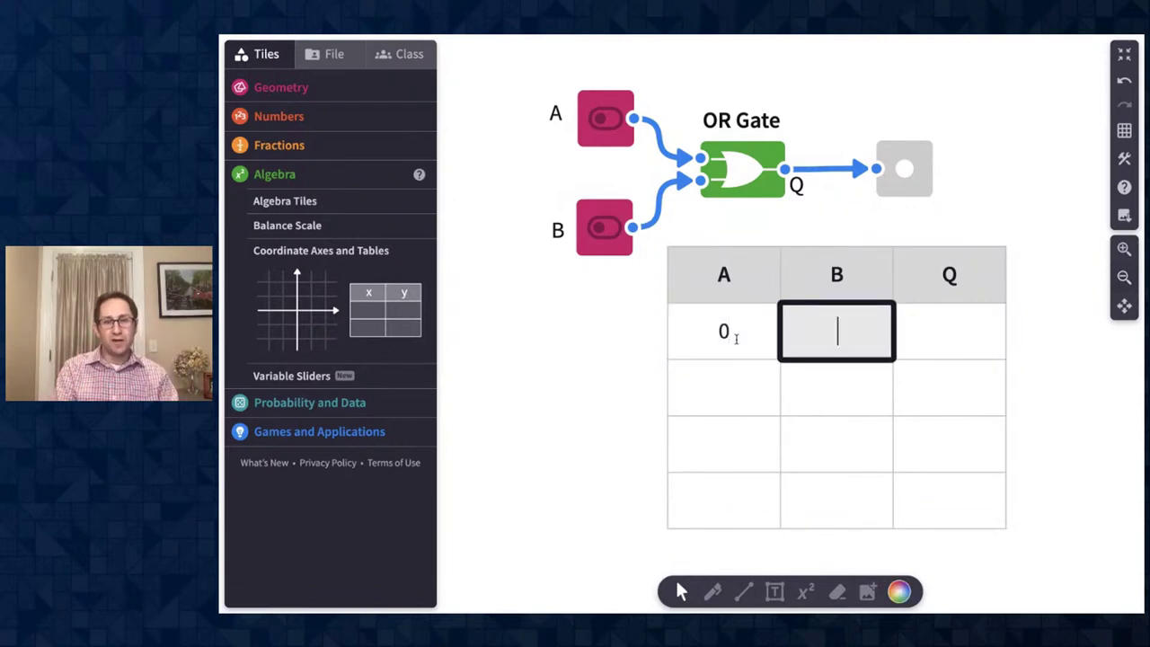
text(0)
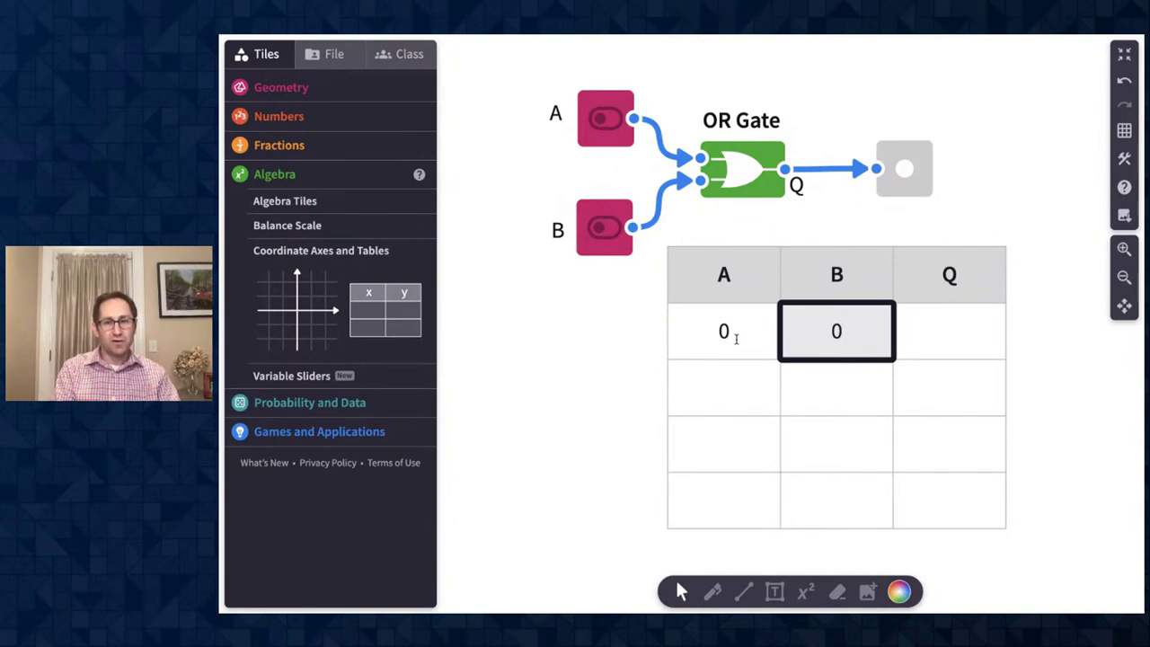
key(Tab)
text(0)
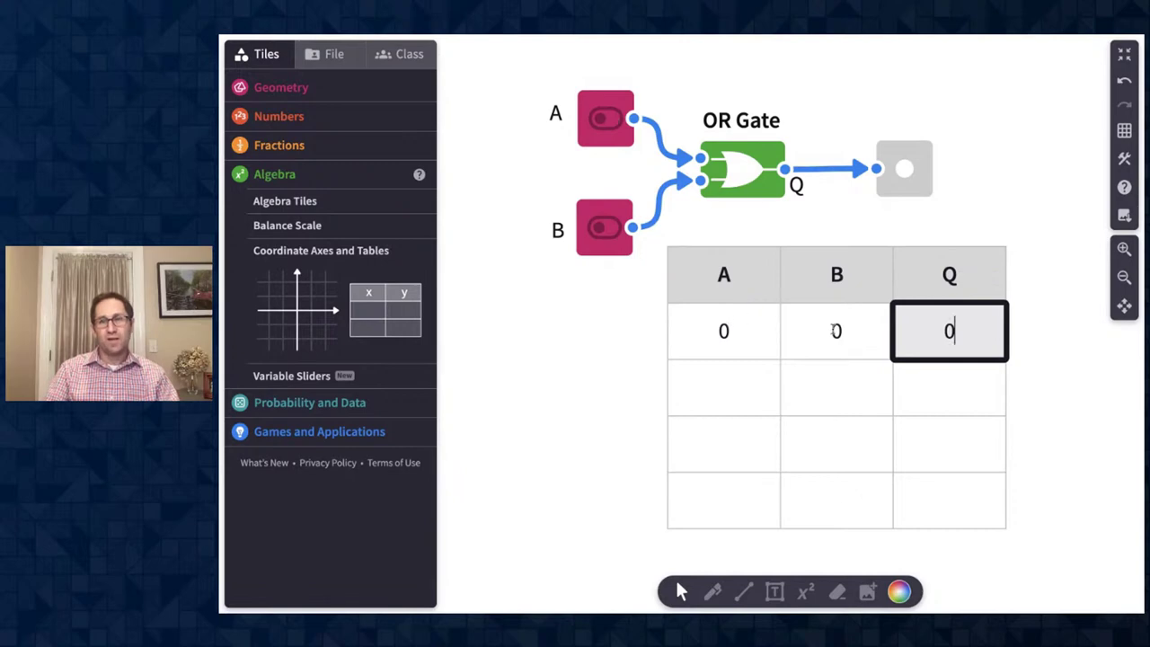
Turn on switch A alone and record A 1, B 0, Q 1 in the second table row
click(604, 118)
click(713, 374)
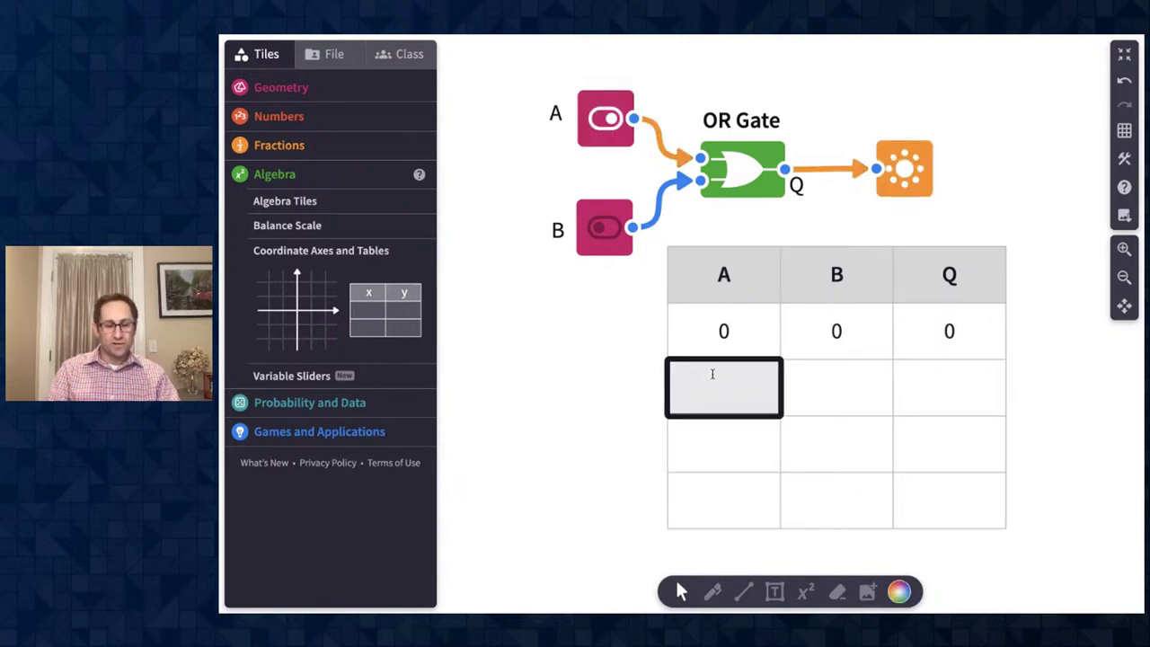
text(1)
key(Tab)
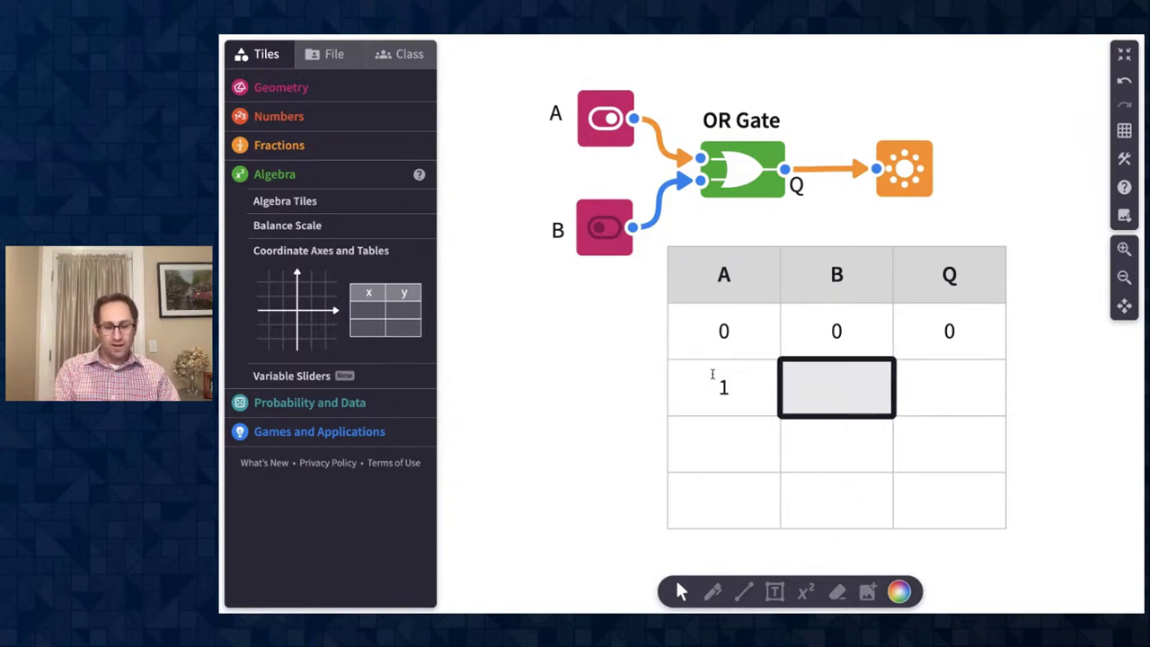
text(0)
key(Tab)
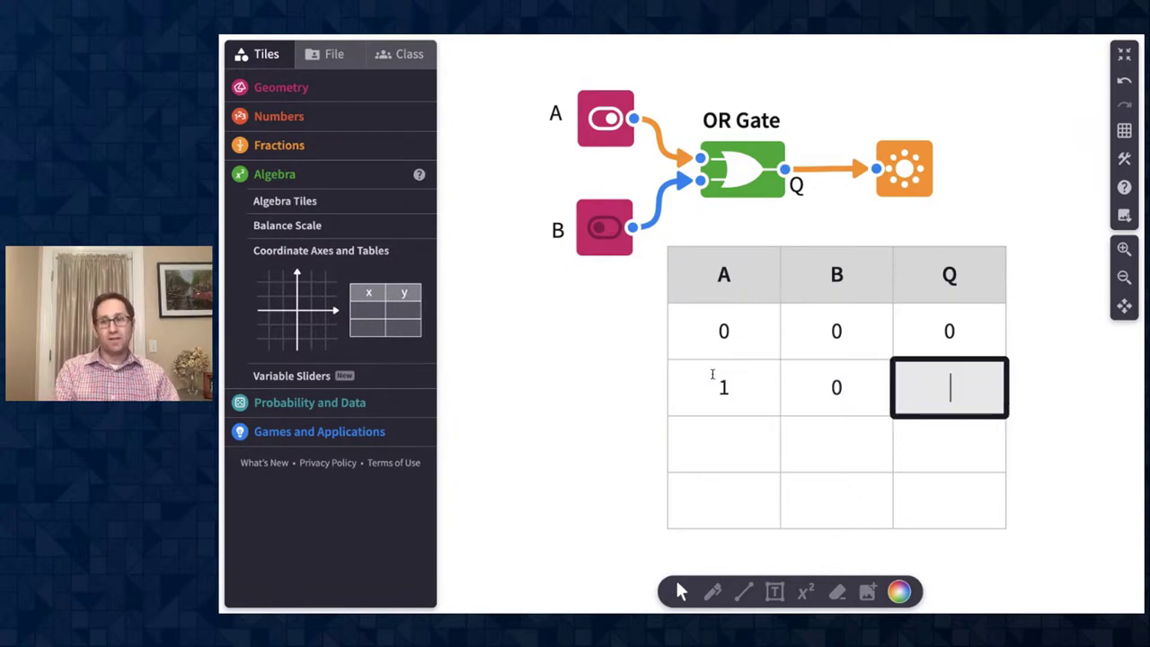
text(1)
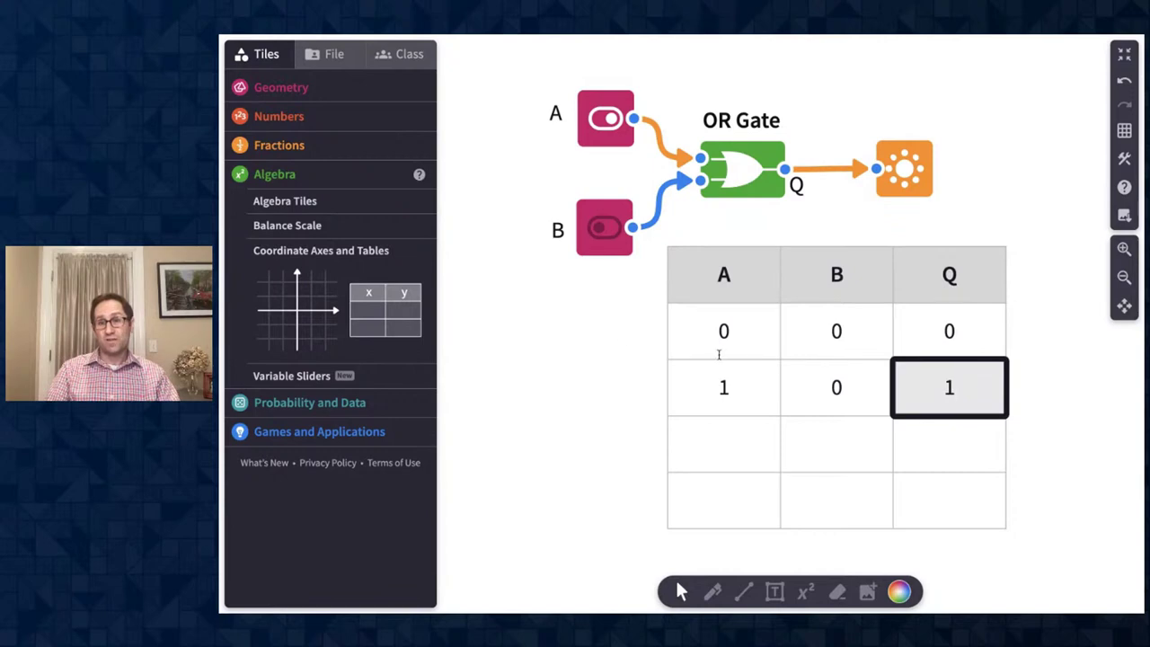
Turn switch A off and B on, and record A 0, B 1, Q 1 in the third table row
click(599, 124)
click(604, 227)
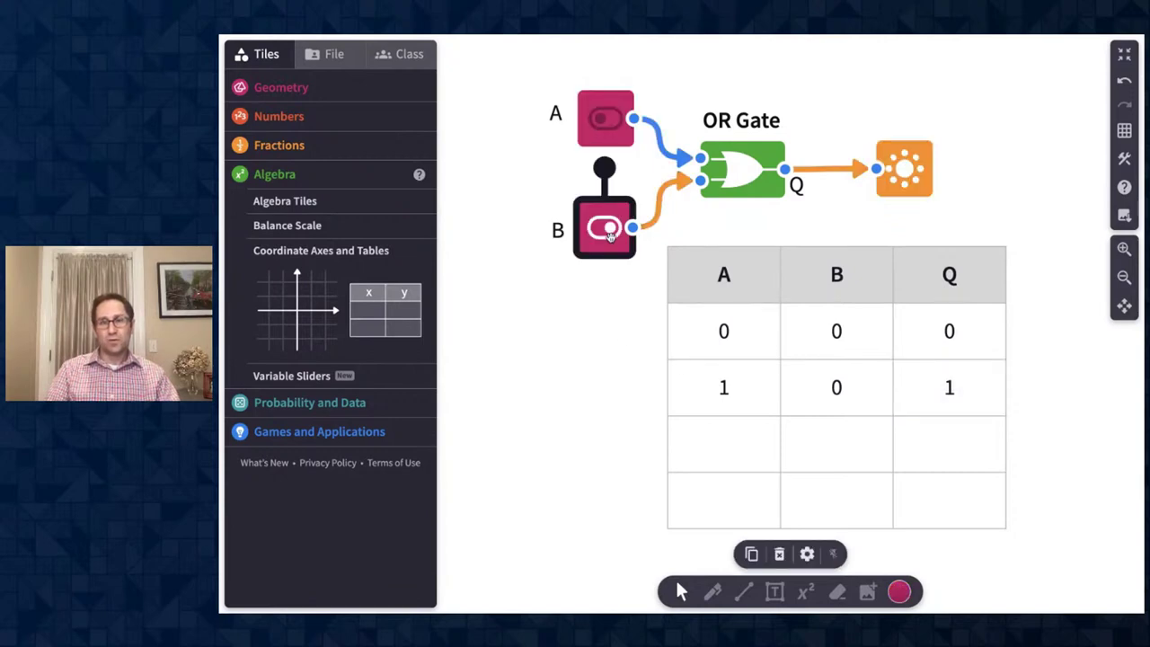
click(721, 449)
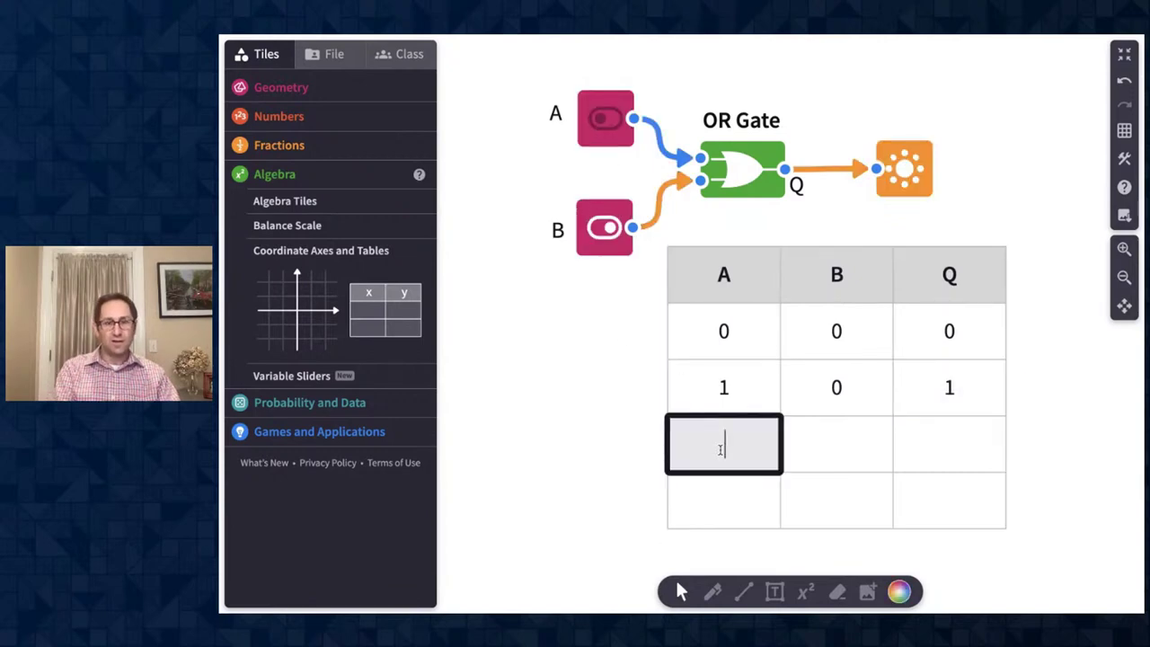
text(0)
key(Tab)
text(1)
key(Tab)
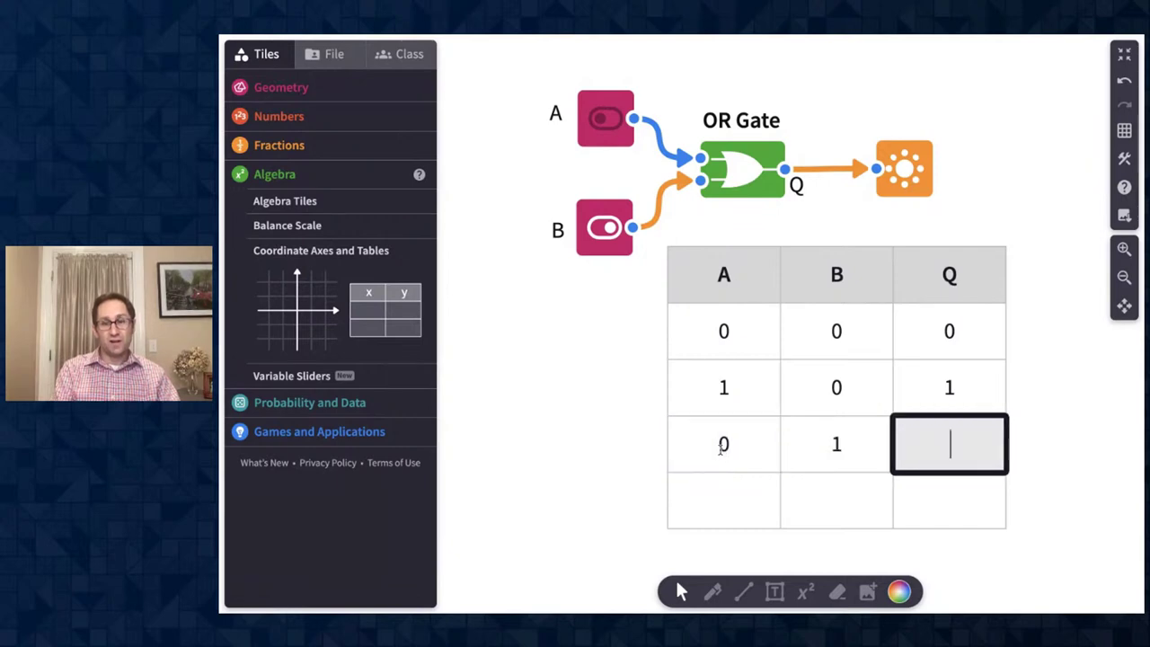
text(1)
click(545, 444)
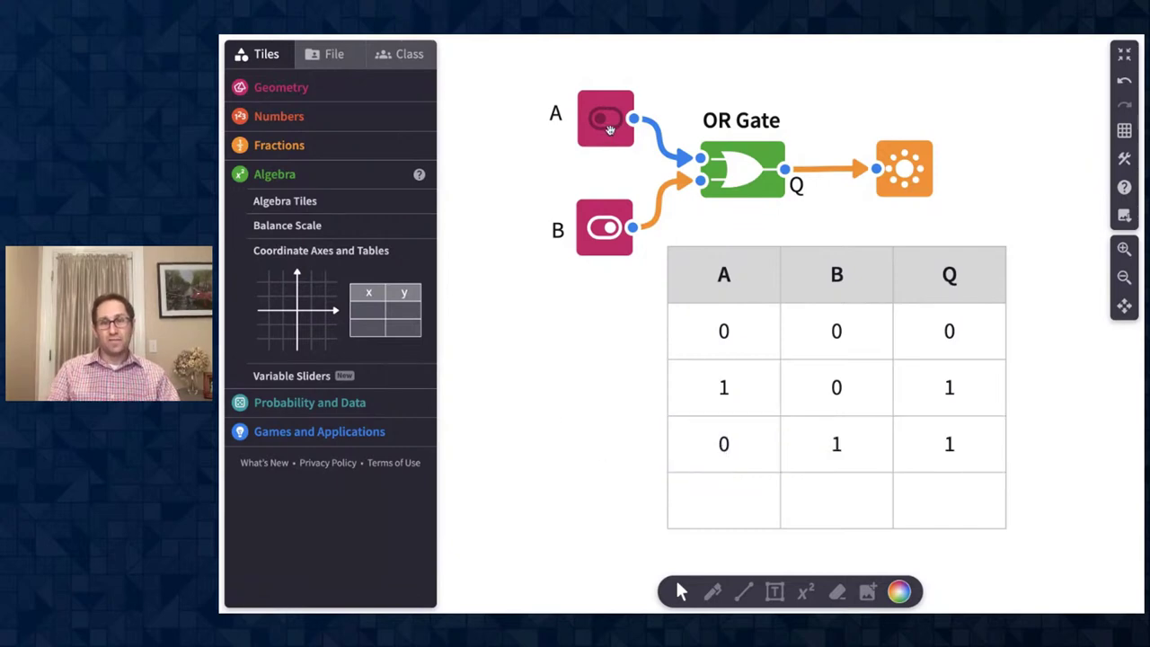
Turn on switch A along with B and record A 1, B 1, Q 1 in the last table row
click(609, 130)
click(729, 506)
text(1)
key(Tab)
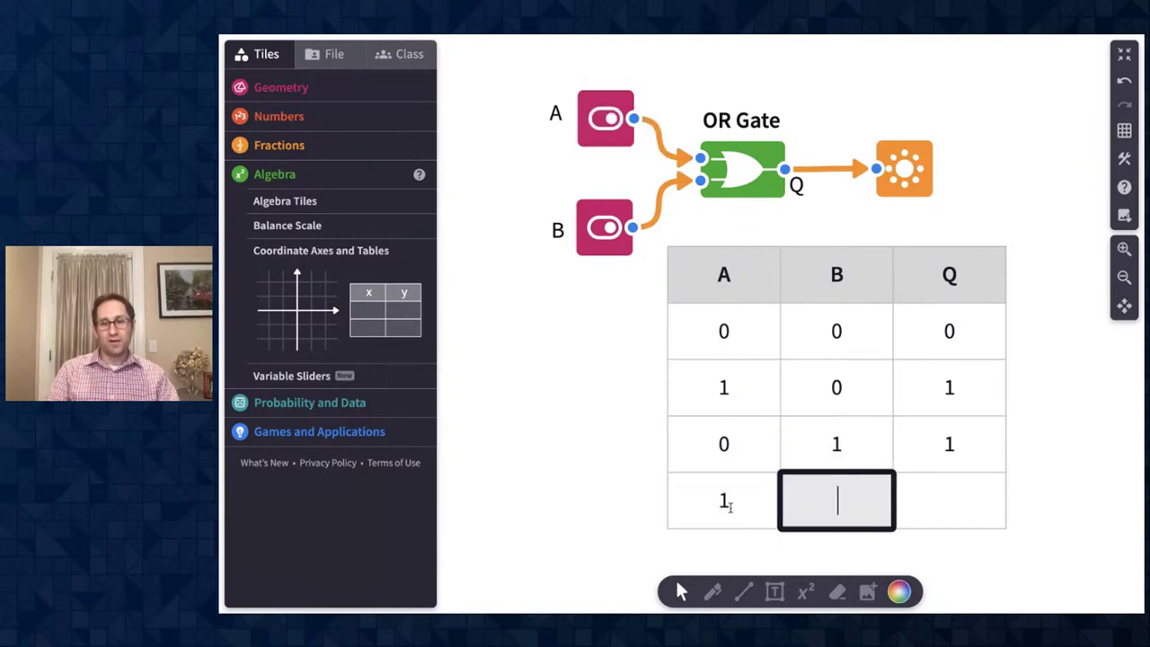
key(Tab)
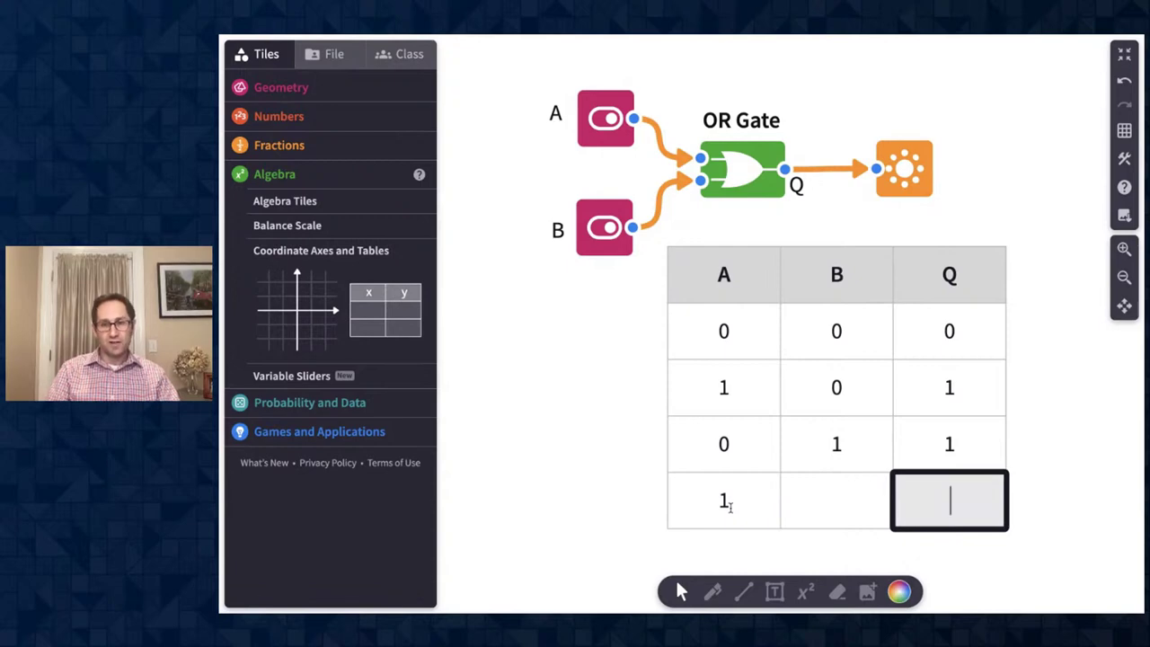
click(841, 503)
click(949, 511)
text(1)
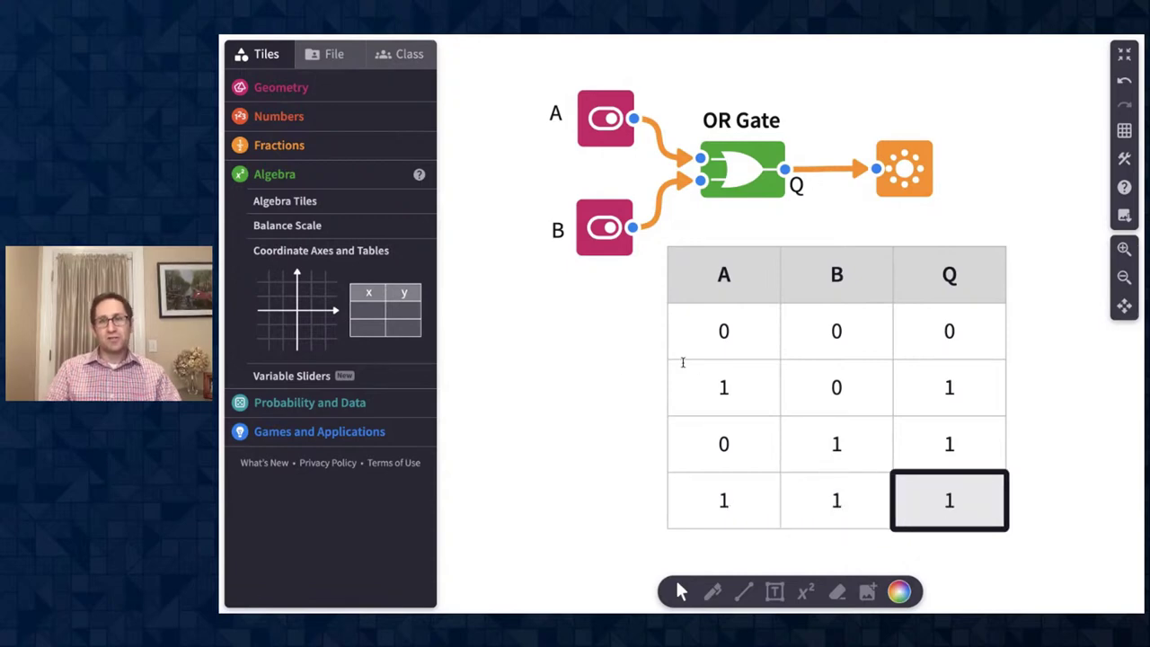
click(589, 391)
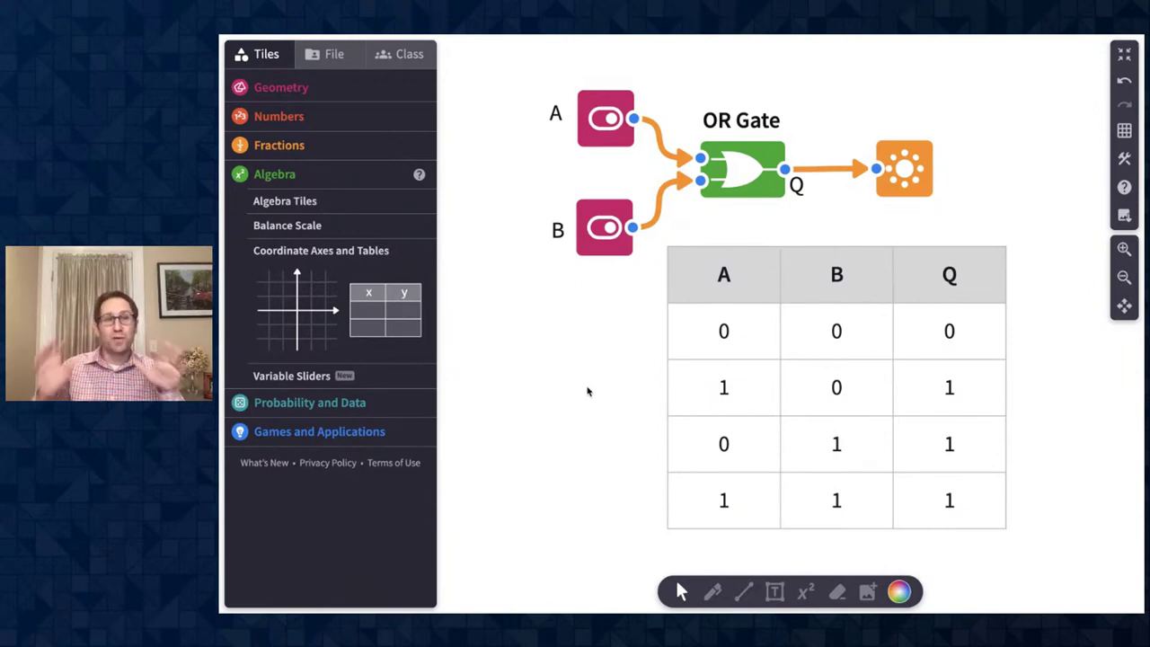
Bring back the Logic and Computing tiles, and open Lesson Plans from Help and Support, highlighting its web address
click(332, 432)
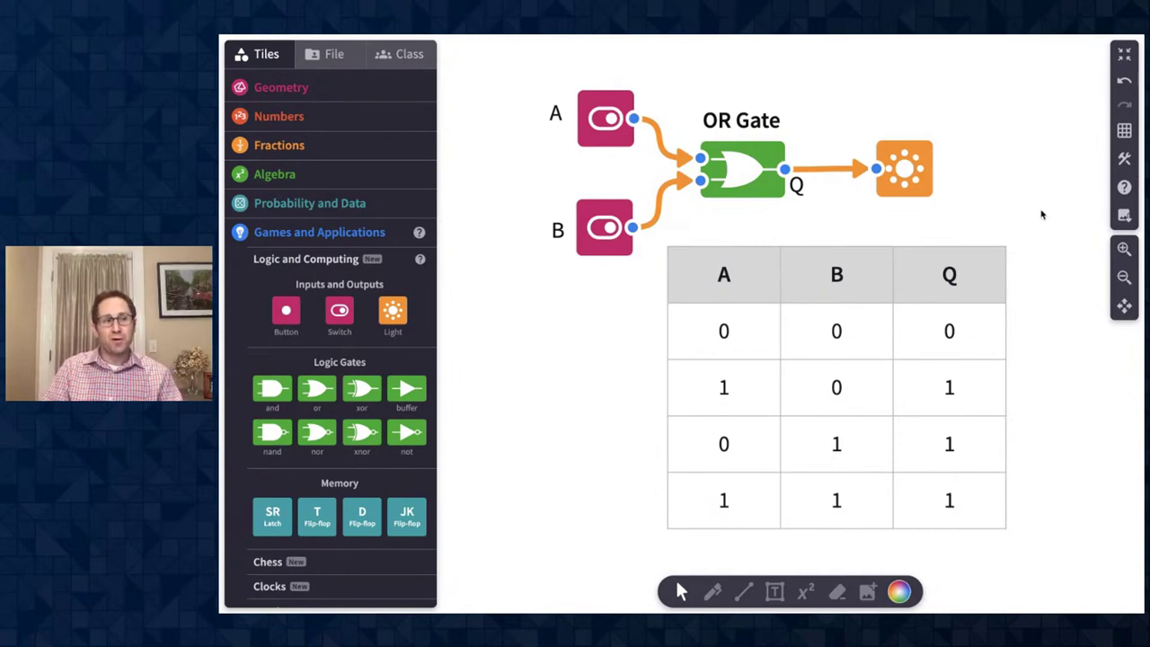
click(1124, 187)
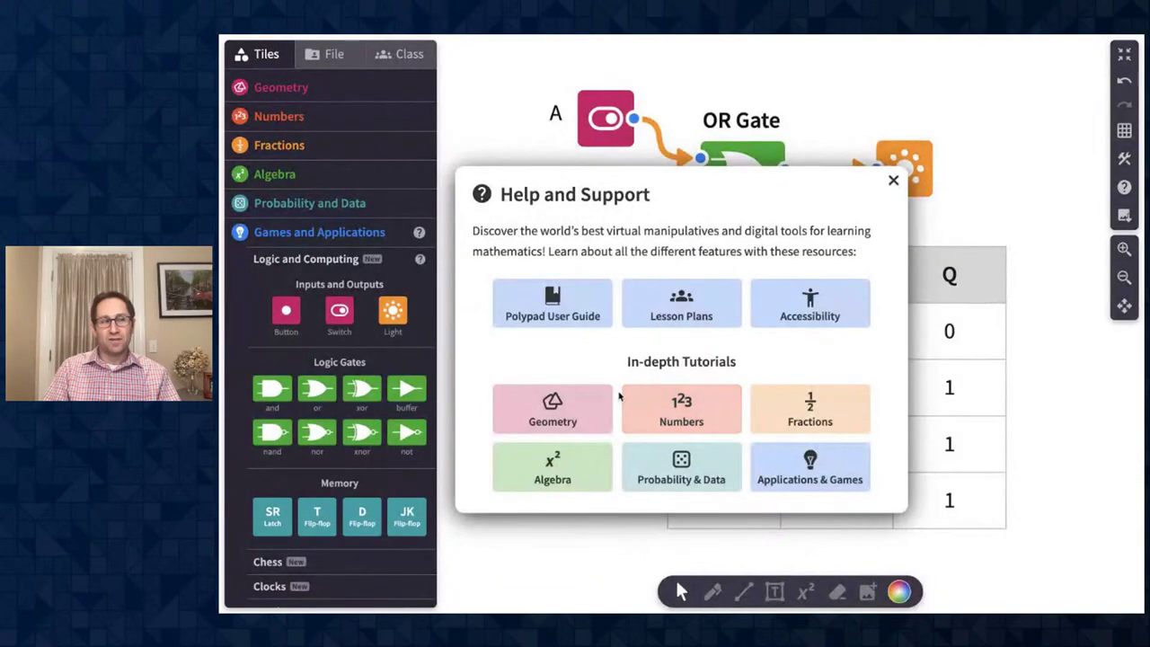
click(664, 320)
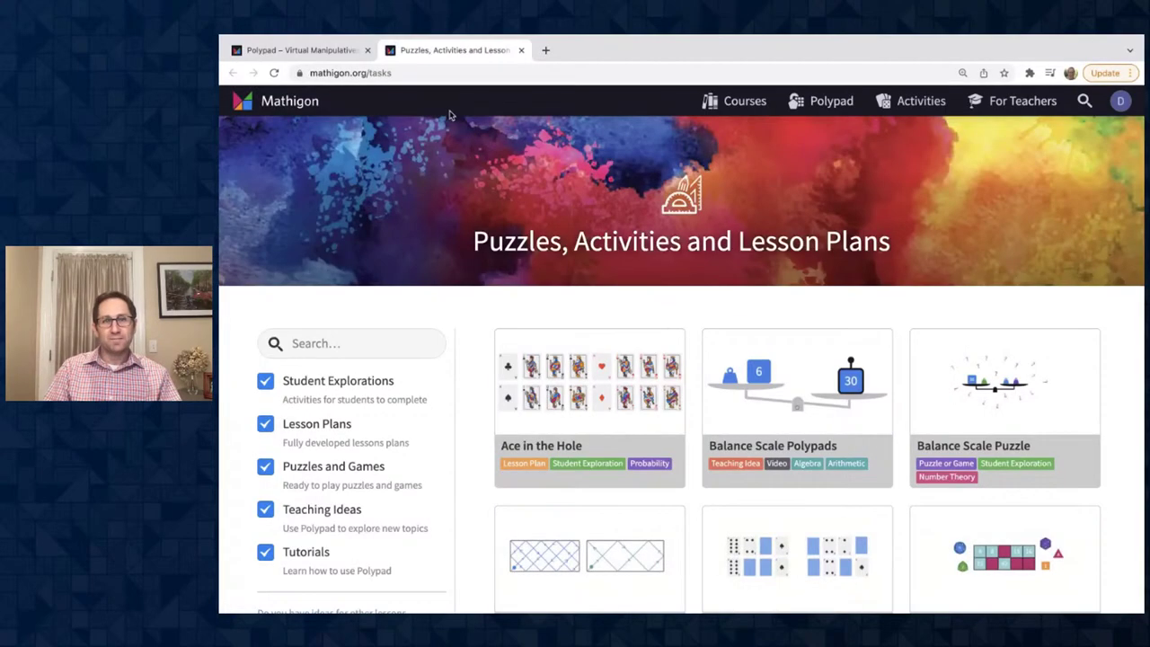
click(403, 75)
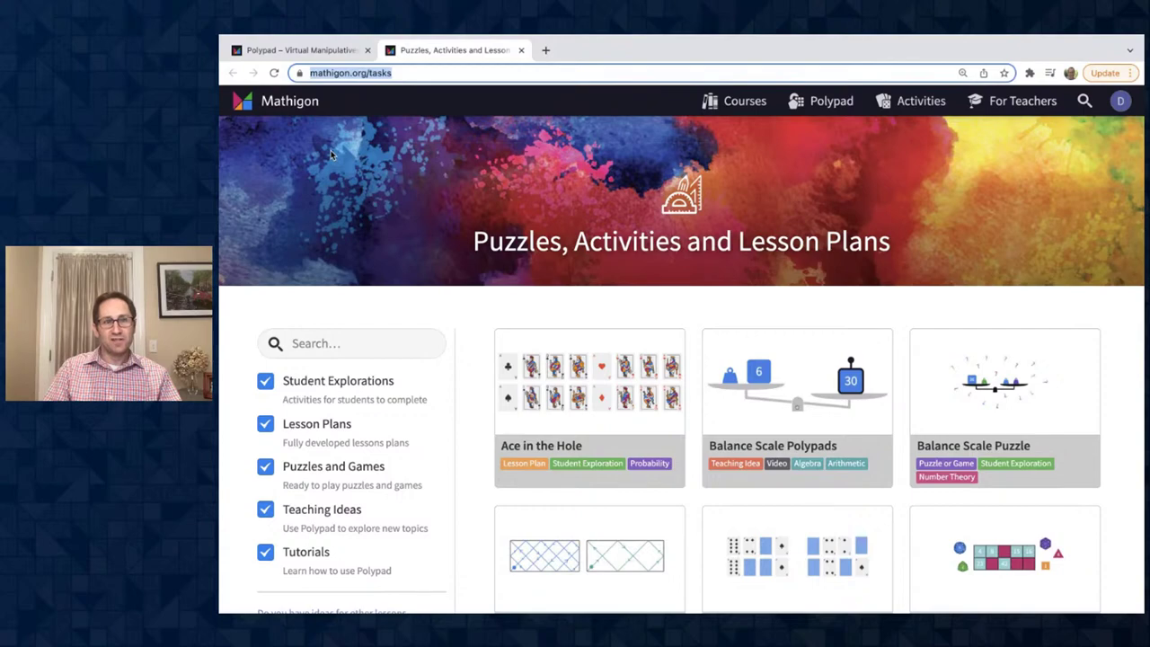
Return to the Polypad canvas, then close Help and Support and open it again
click(301, 49)
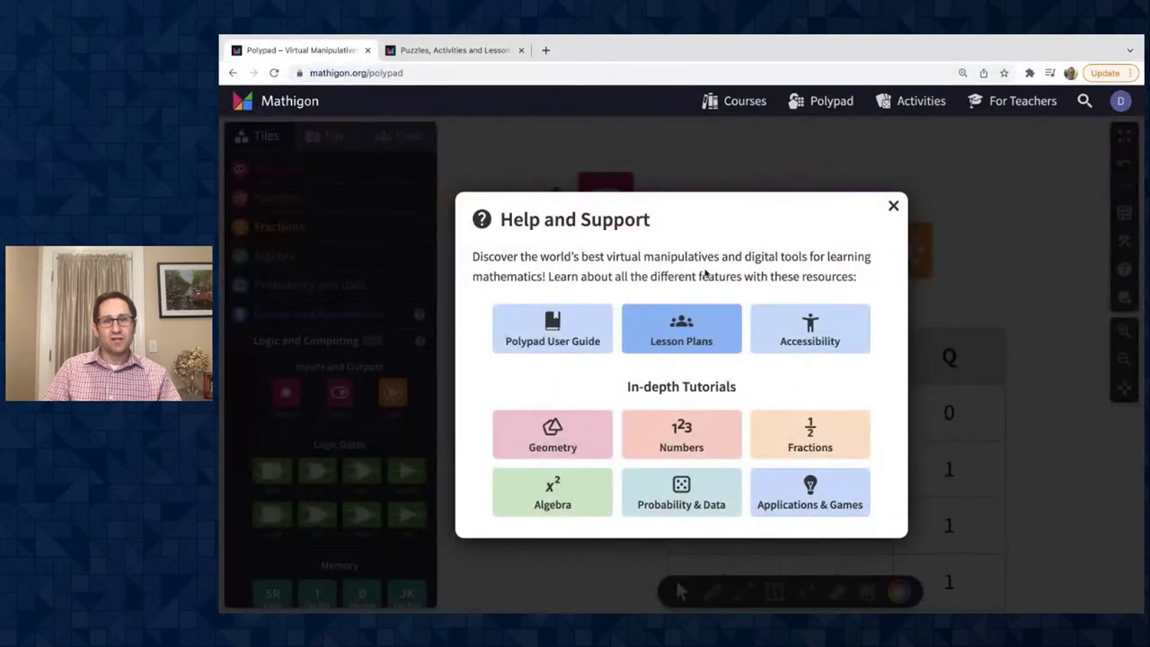
click(1043, 271)
click(1124, 270)
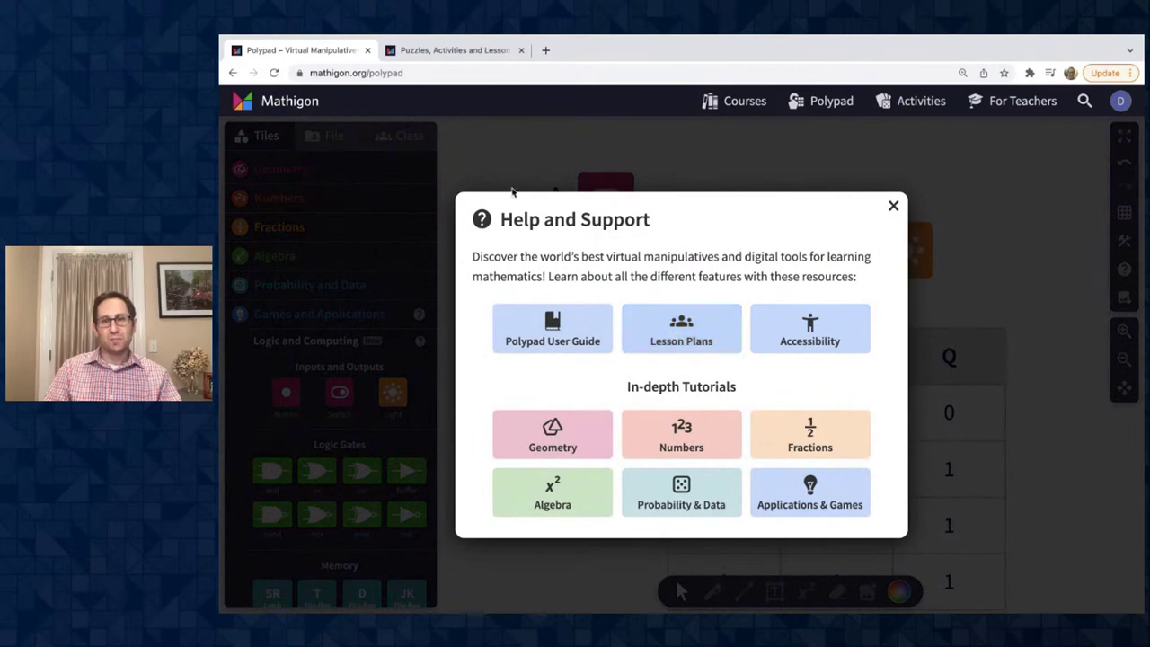
Switch back to the Puzzles, Activities and Lesson Plans page and search it for "logic"
click(449, 51)
click(376, 345)
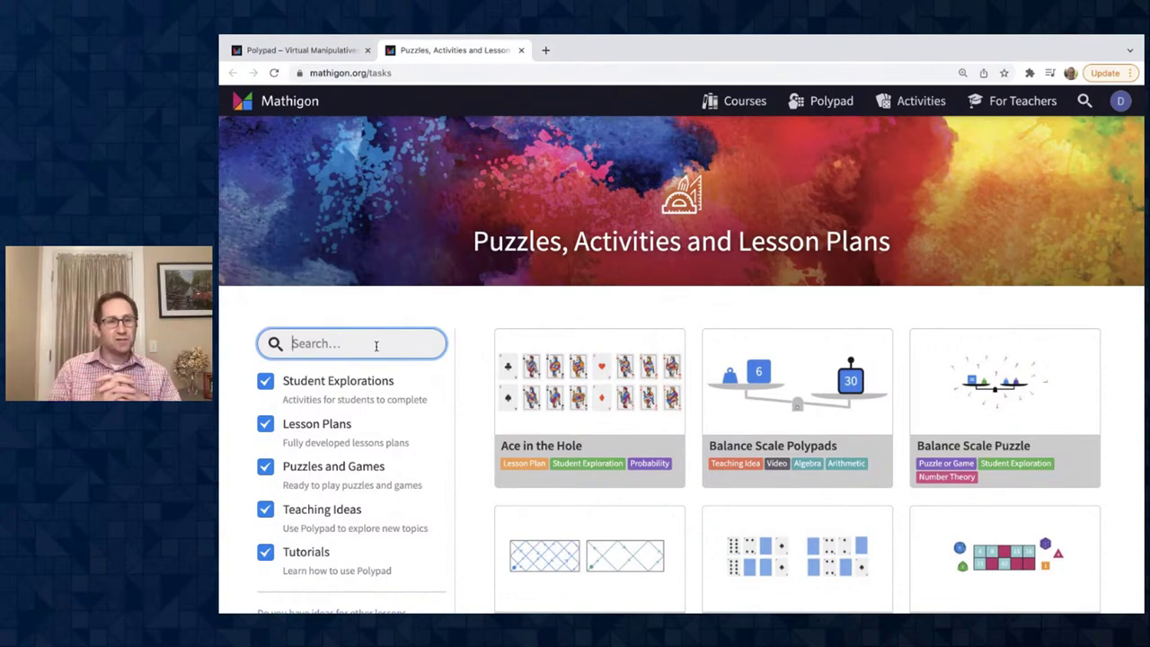
text(logic)
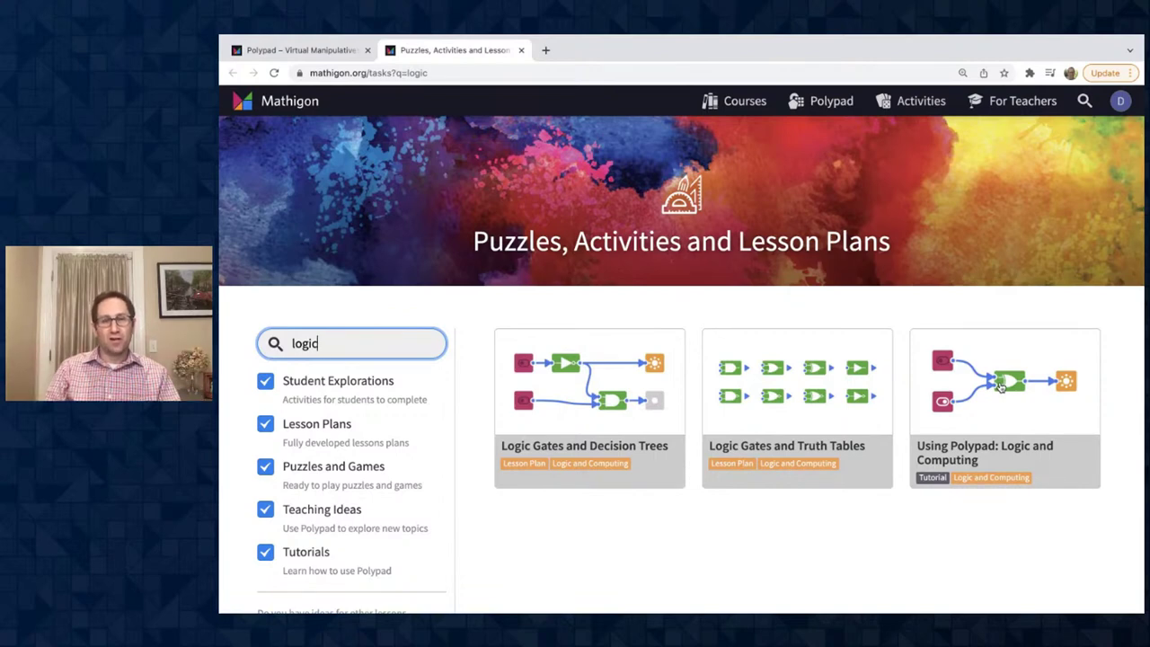
Open the Logic Gates and Truth Tables lesson plan and look through its warm-up and OR gate activities
click(767, 410)
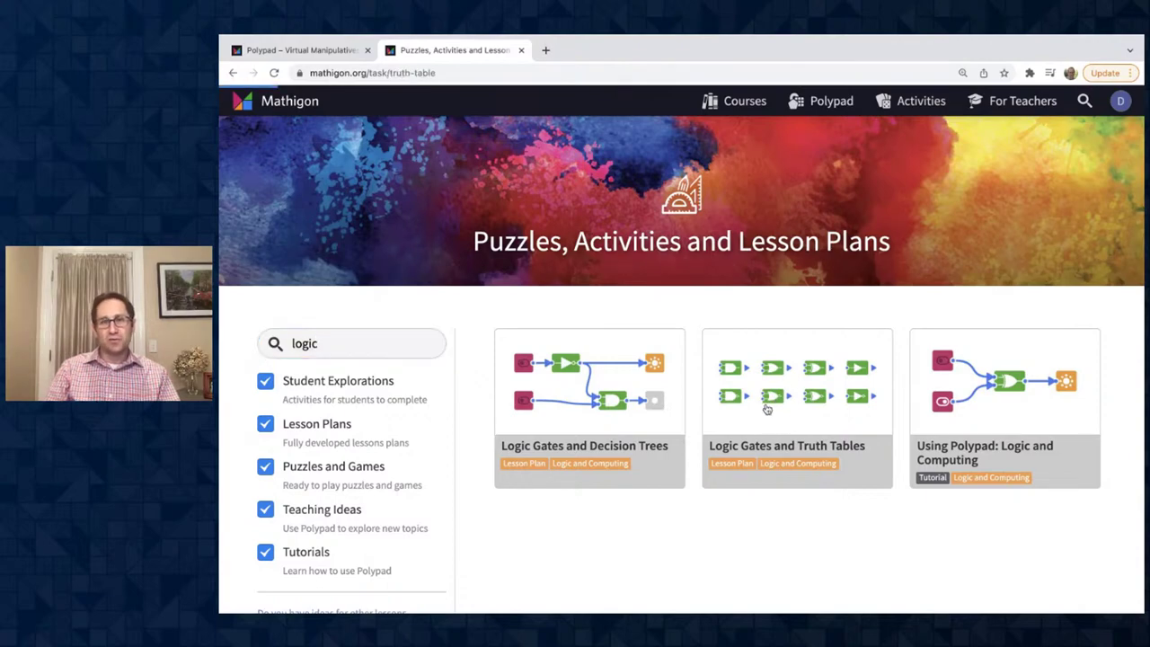
scroll(674, 384, down, 8)
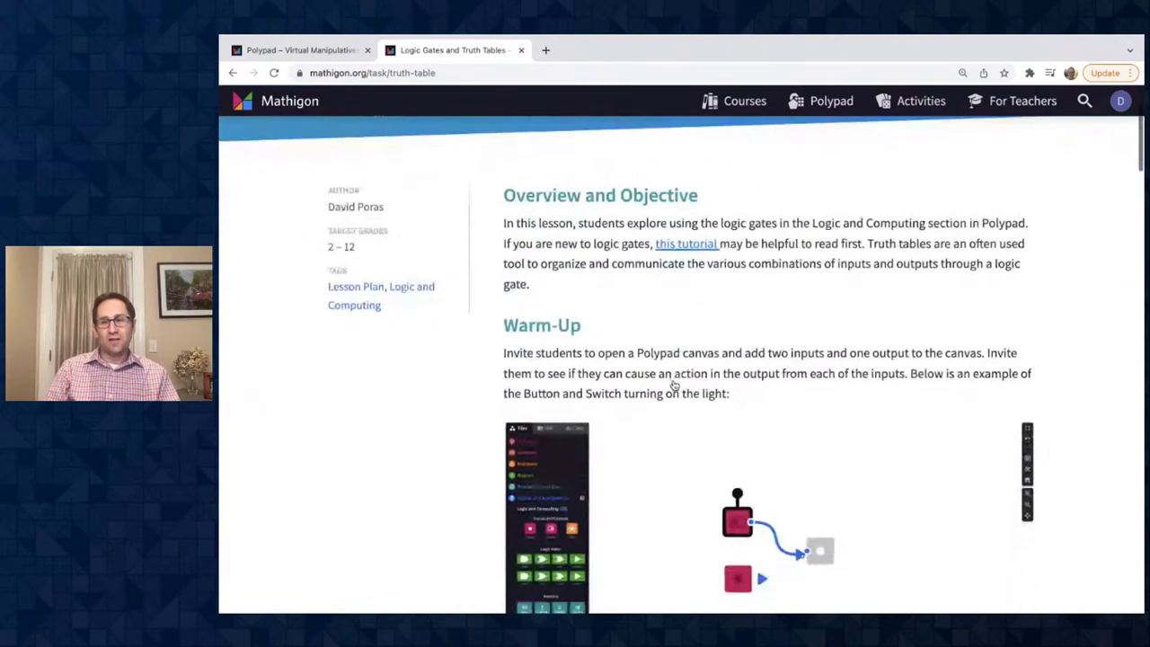
scroll(674, 385, down, 1)
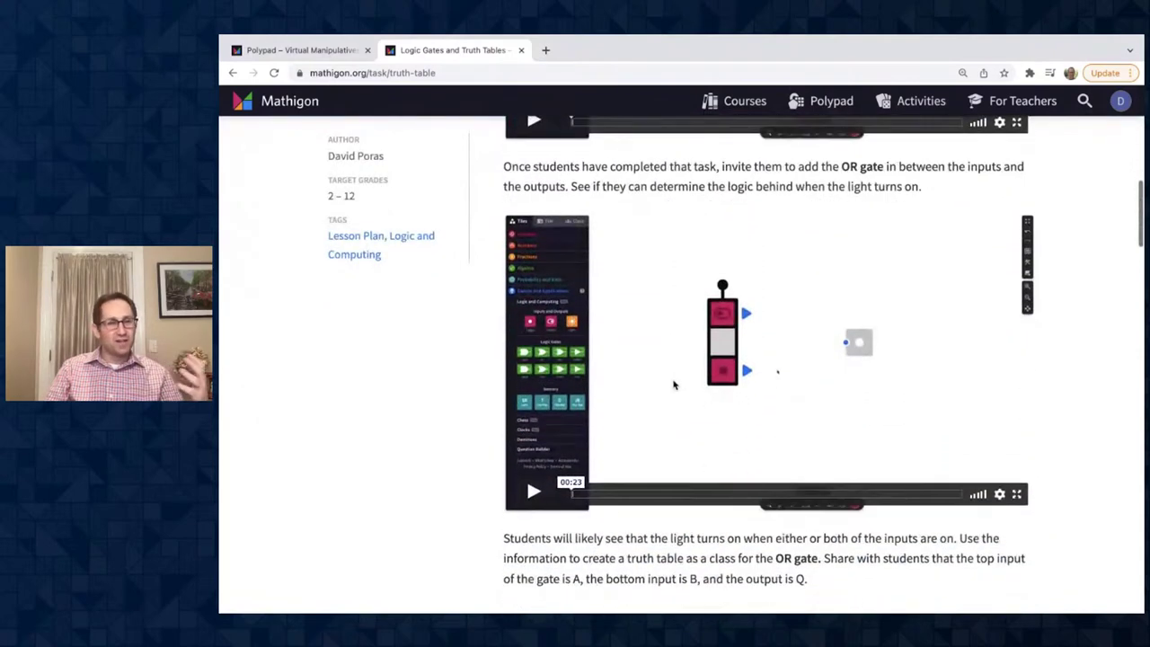
Look through the rest of the lesson plan, including Support and Extension, the gate truth table answers and the combined-gates example
scroll(674, 385, down, 8)
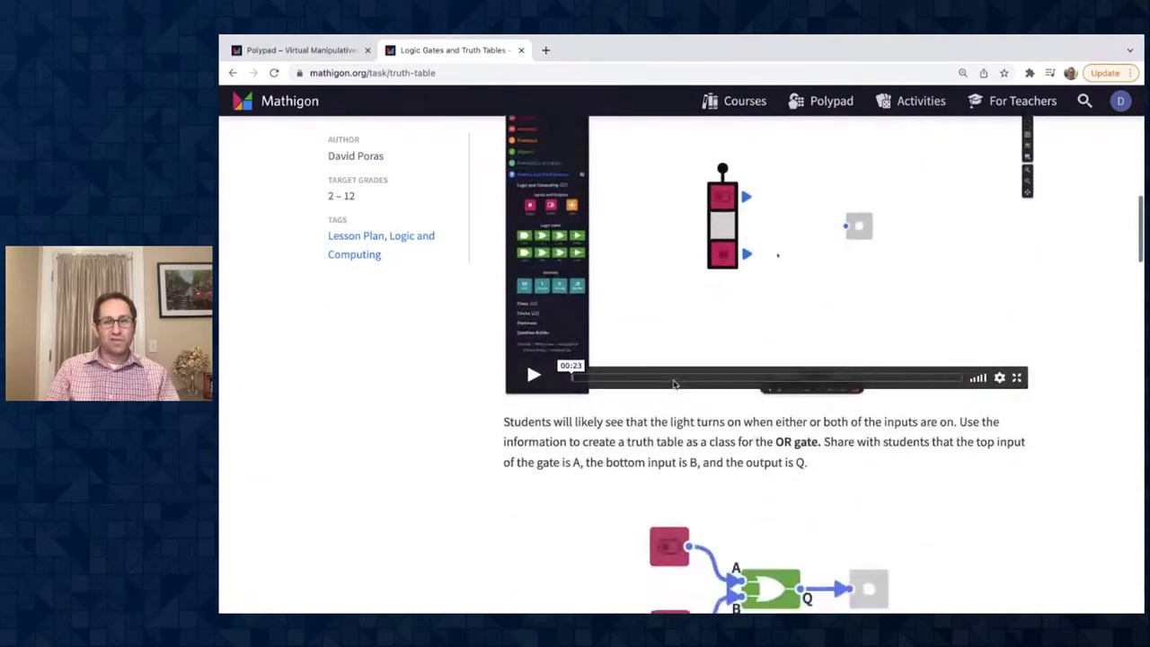
scroll(674, 385, down, 14)
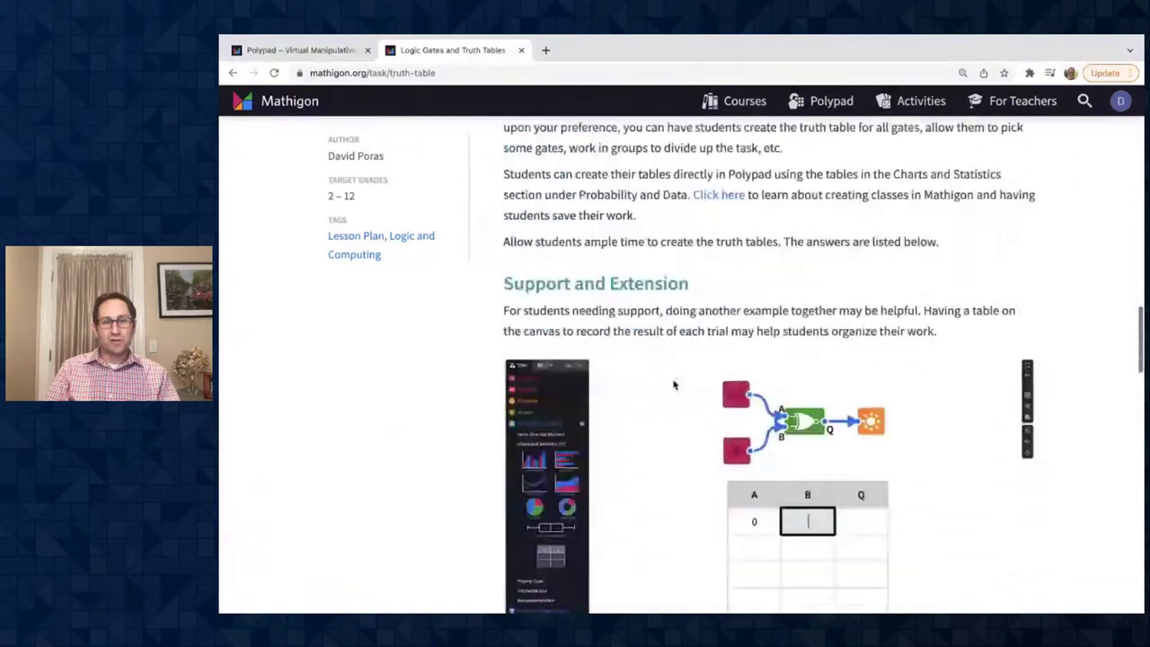
scroll(674, 384, down, 5)
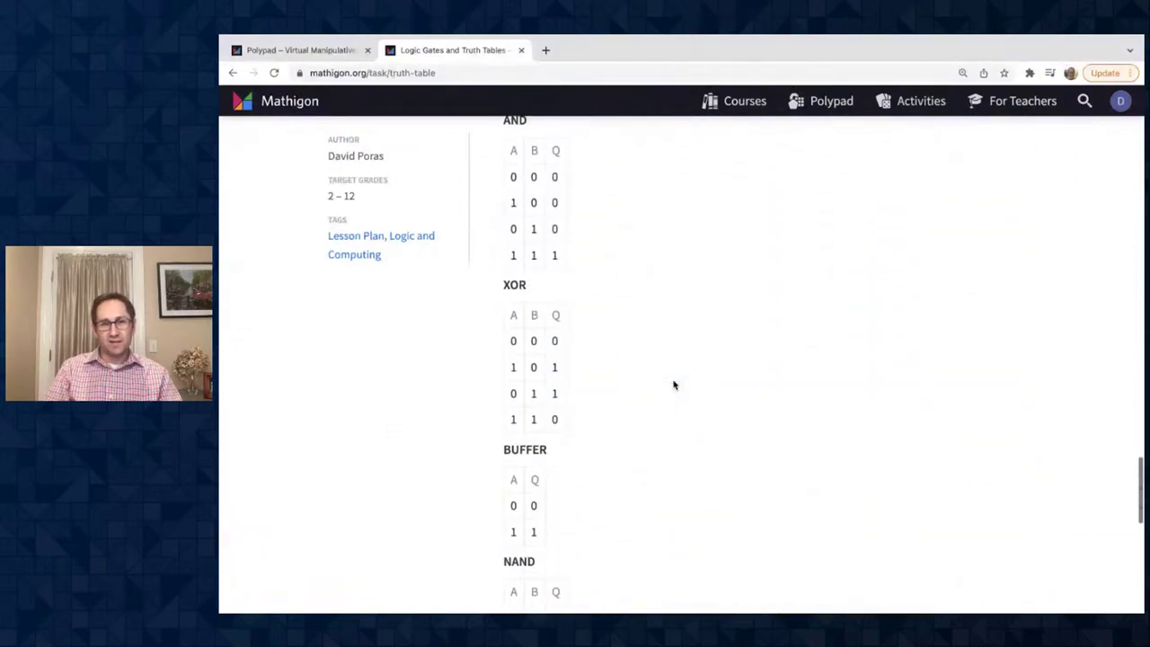
scroll(674, 385, up, 7)
scroll(674, 385, up, 2)
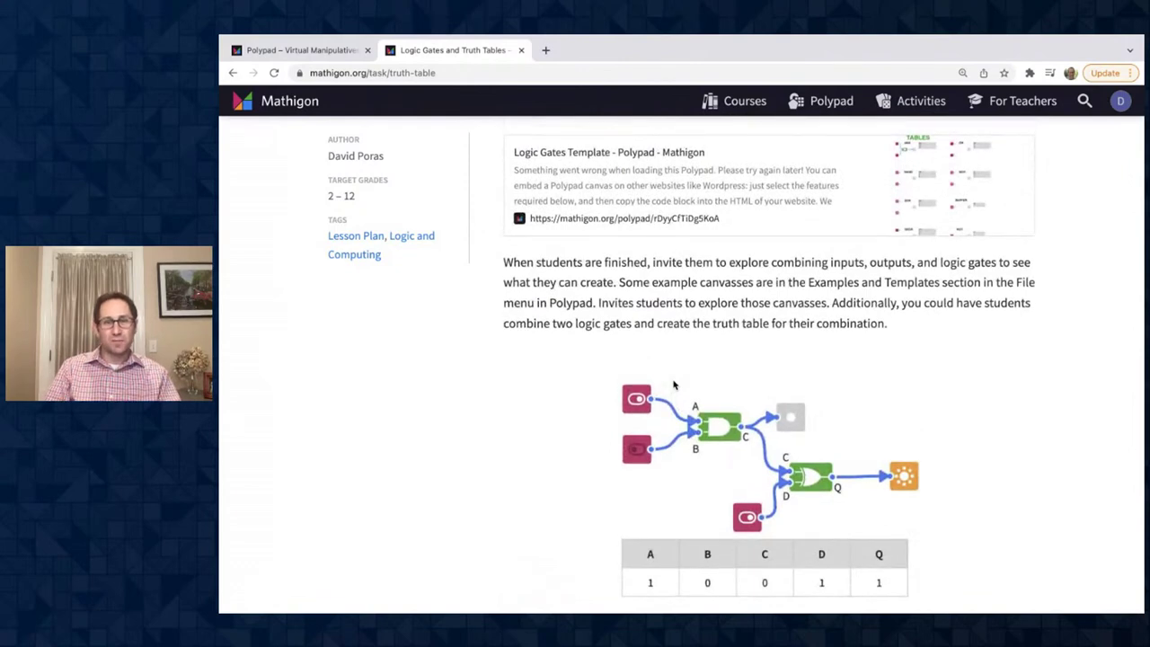
Open the linked Logic Gates Template canvas and examine its truth tables, looking closely at the NAND one
scroll(674, 384, up, 3)
click(645, 400)
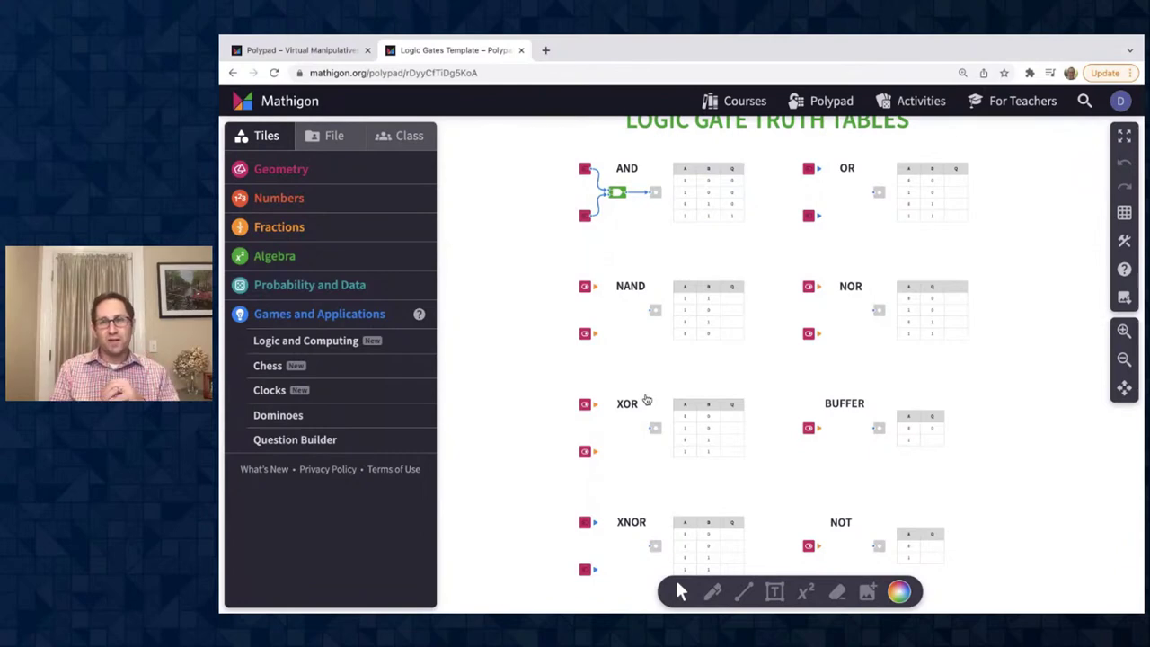
click(1124, 333)
click(1123, 332)
drag(687, 270, 765, 300)
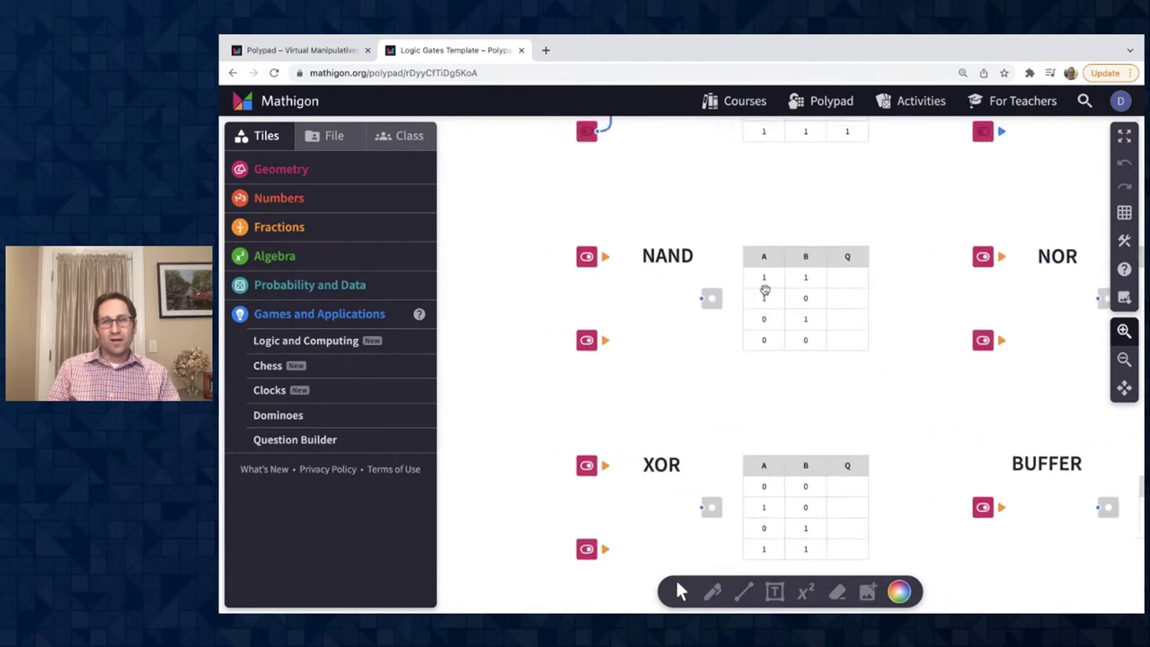
click(1125, 331)
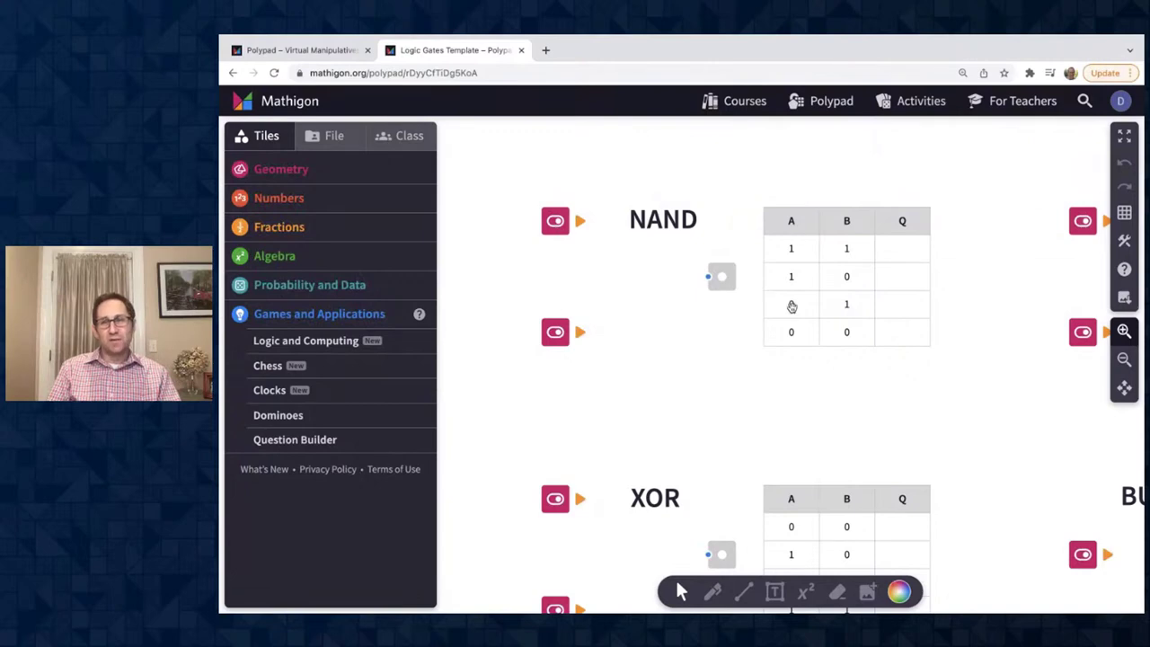
click(1125, 332)
scroll(863, 388, up, 2)
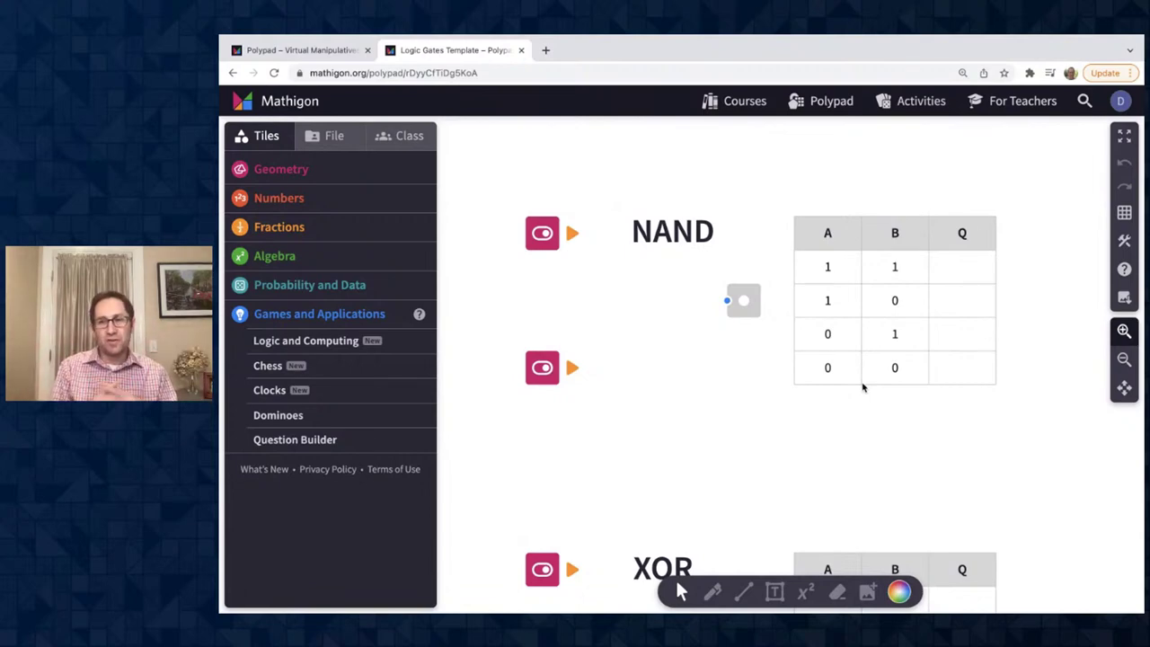
click(1124, 359)
click(1124, 360)
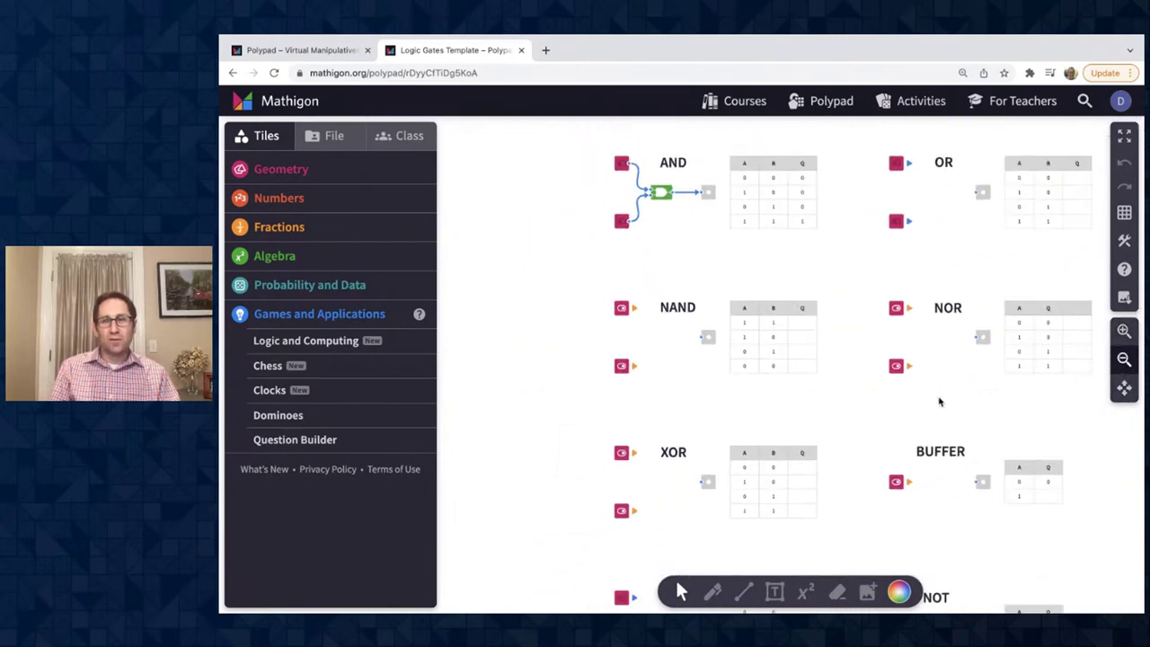
scroll(940, 400, right, 3)
scroll(941, 402, up, 2)
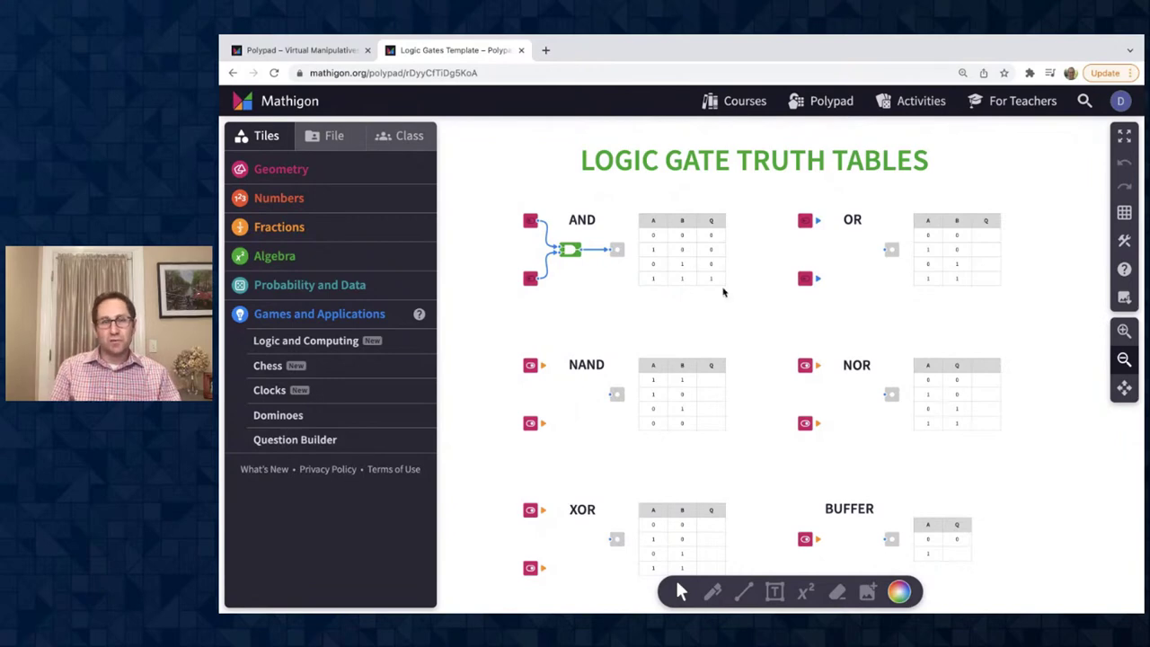
Return to the lesson plan, switch back to the Polypad OR gate canvas and close Help and Support
click(233, 72)
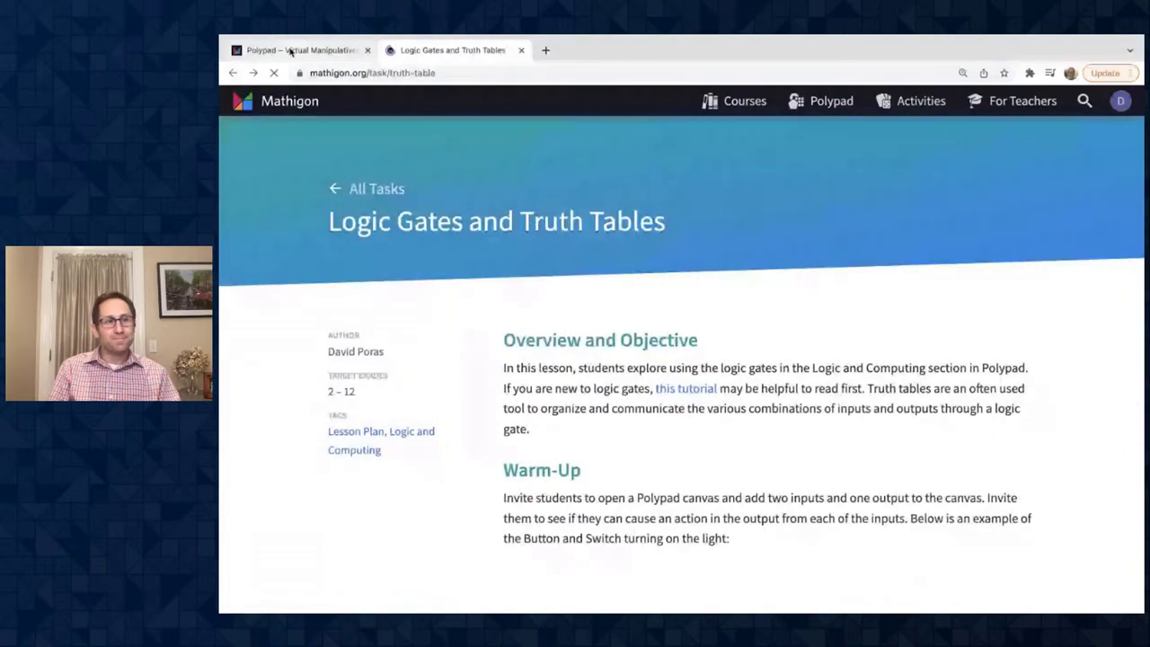
click(288, 52)
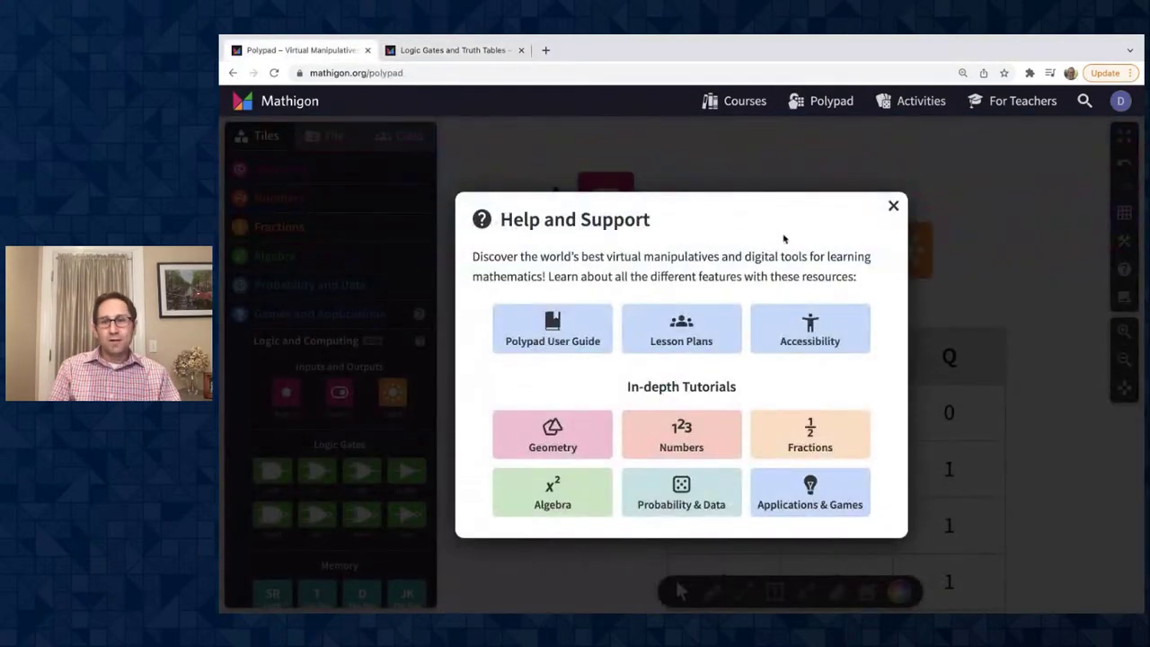
click(893, 206)
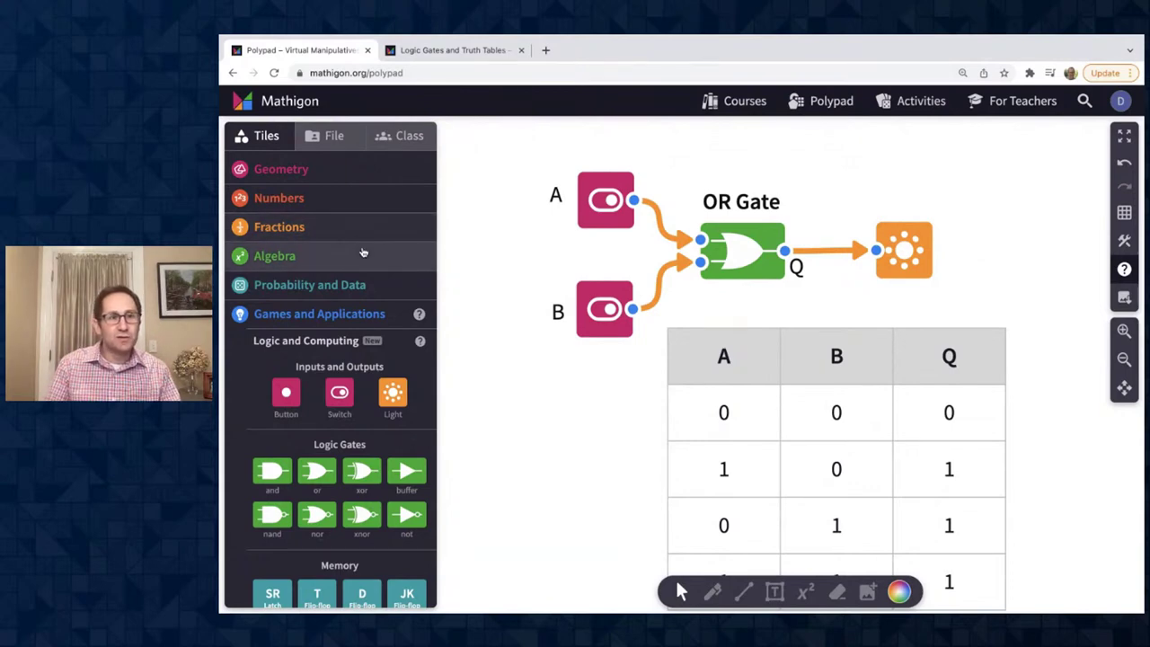
Open the saved Waveform Graph canvas from the 00 Logic Gates library folder and highlight its web address
click(325, 150)
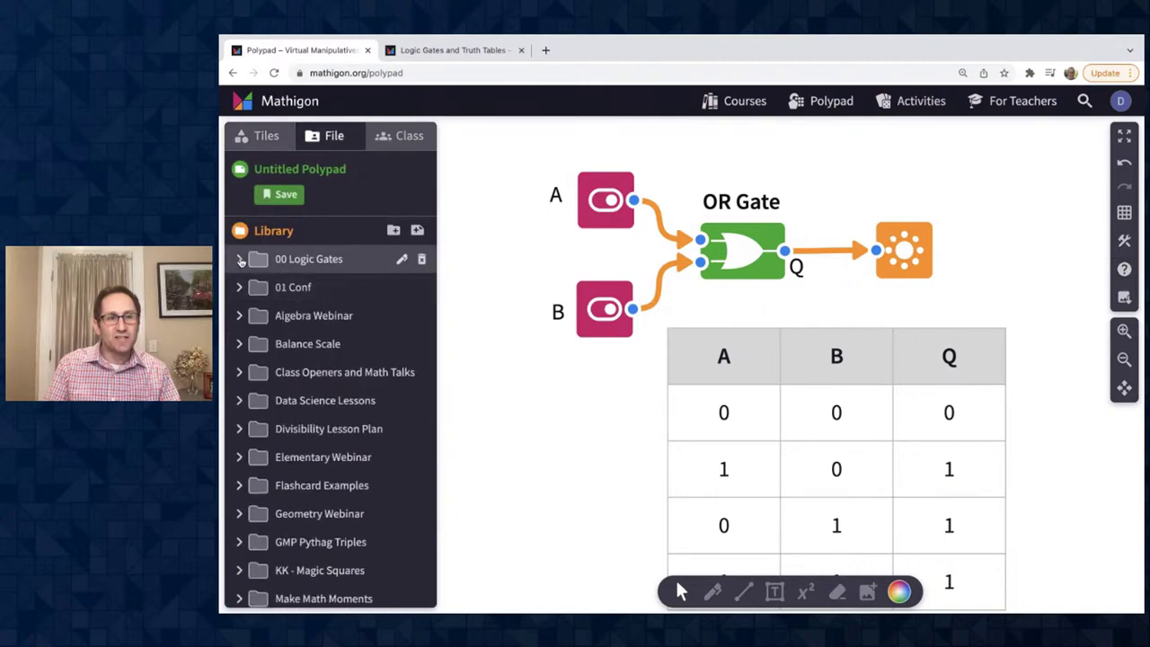
click(306, 260)
scroll(351, 422, down, 3)
scroll(355, 442, down, 1)
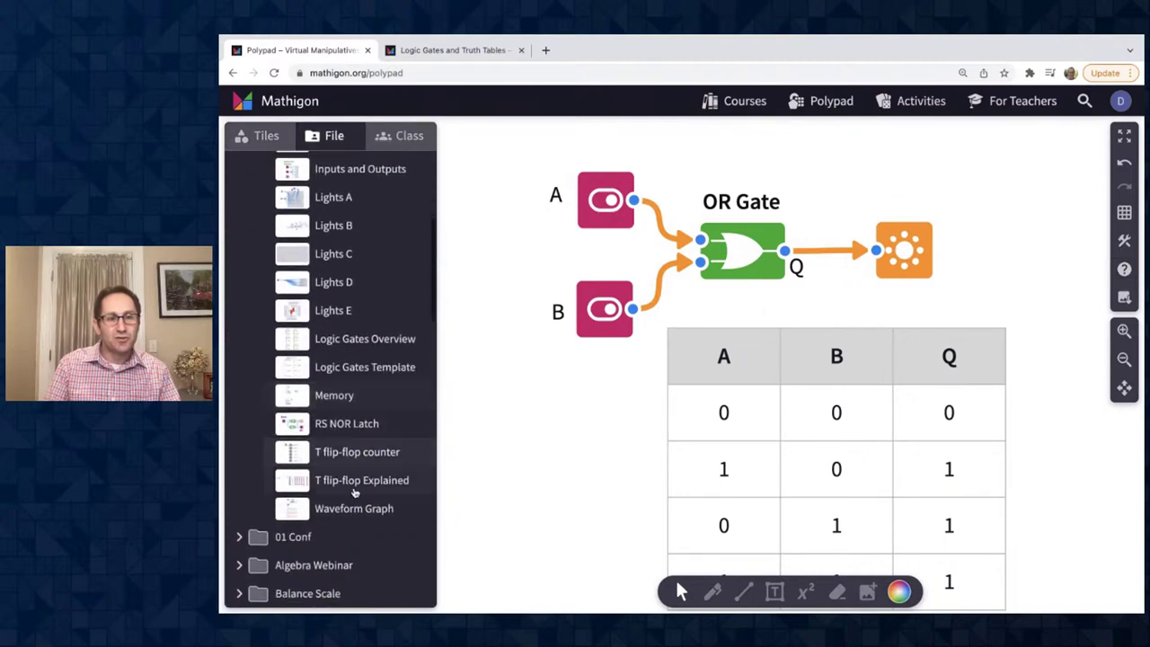
click(353, 506)
click(806, 400)
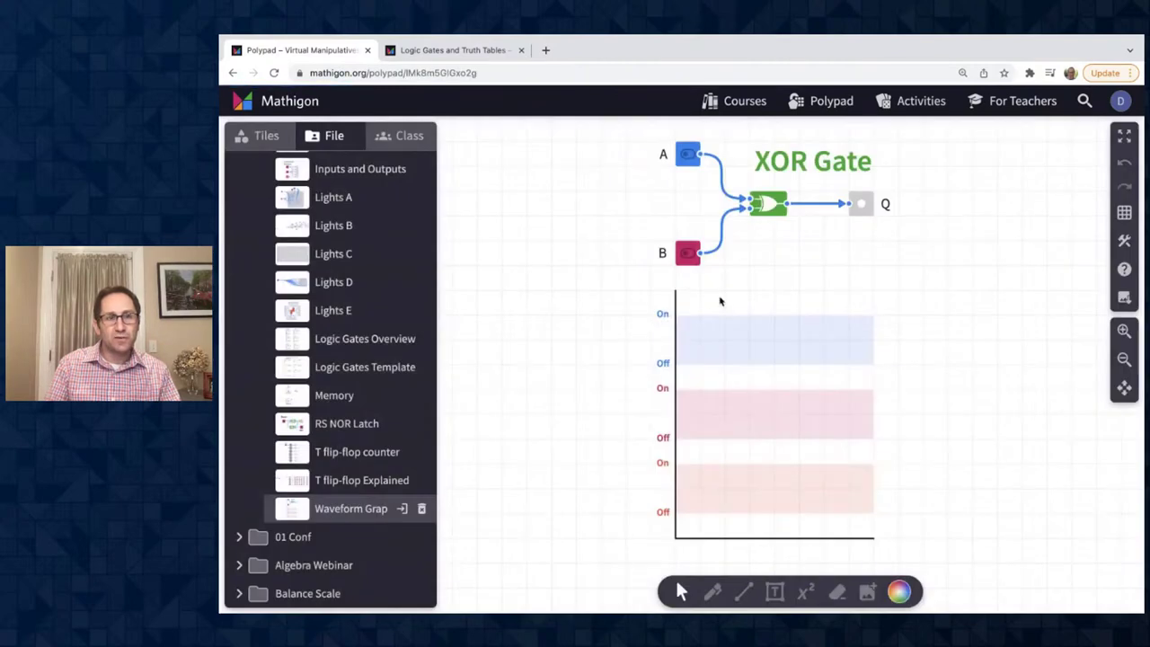
click(497, 72)
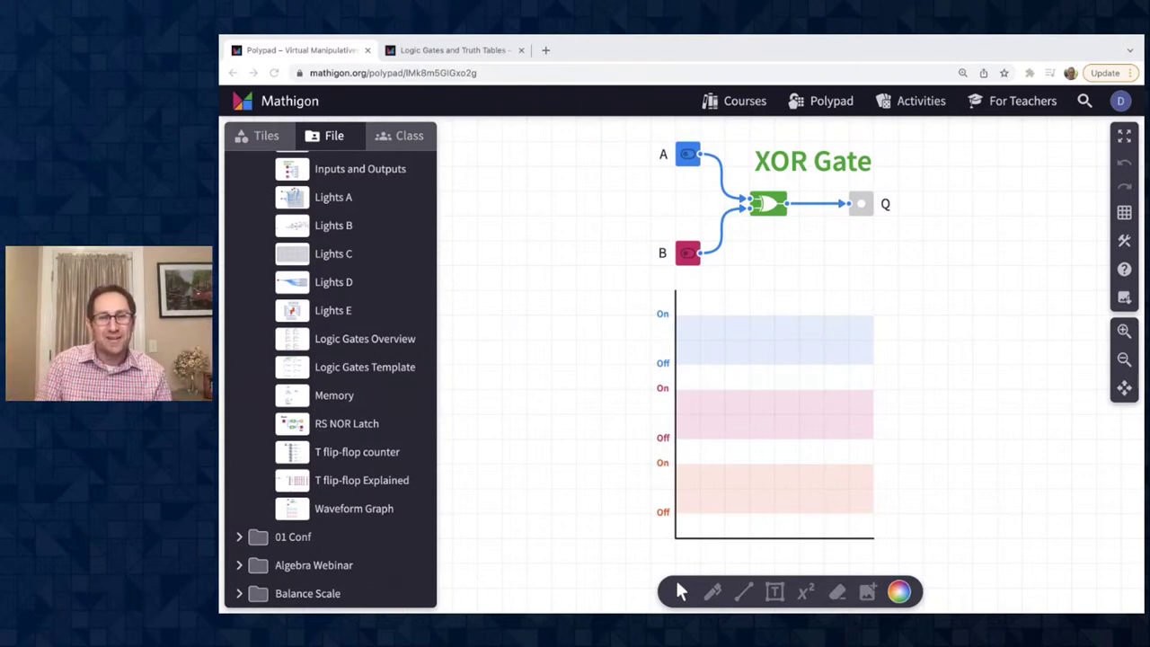
click(675, 460)
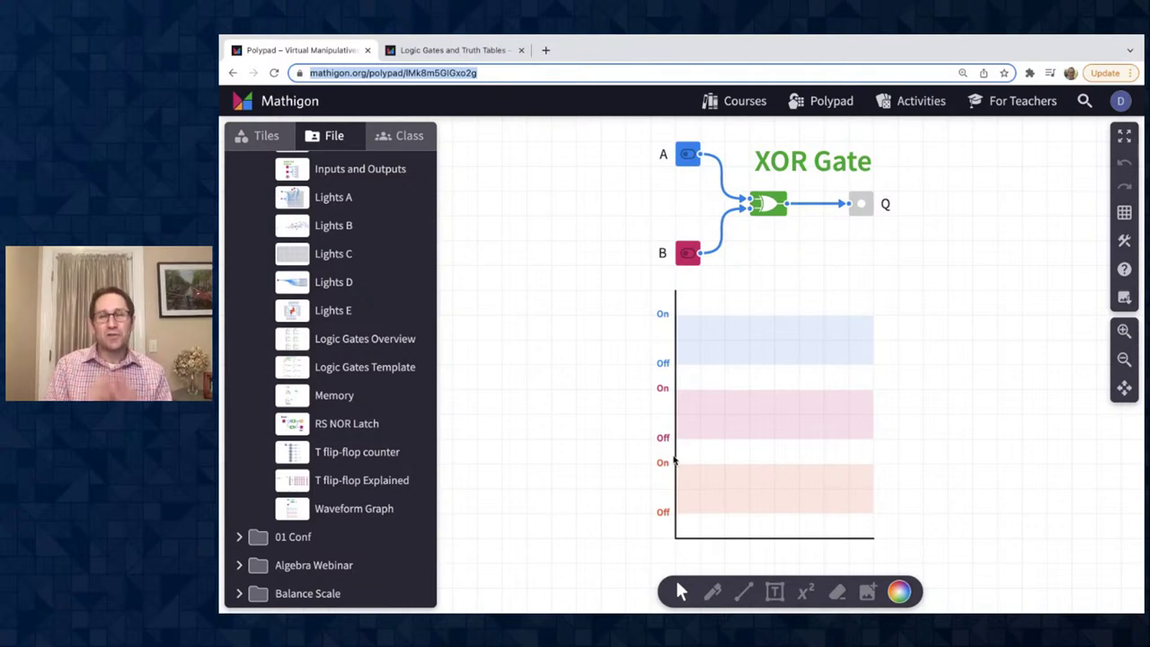
Bring back the Logic and Computing tiles and switch the canvas to full screen
click(259, 135)
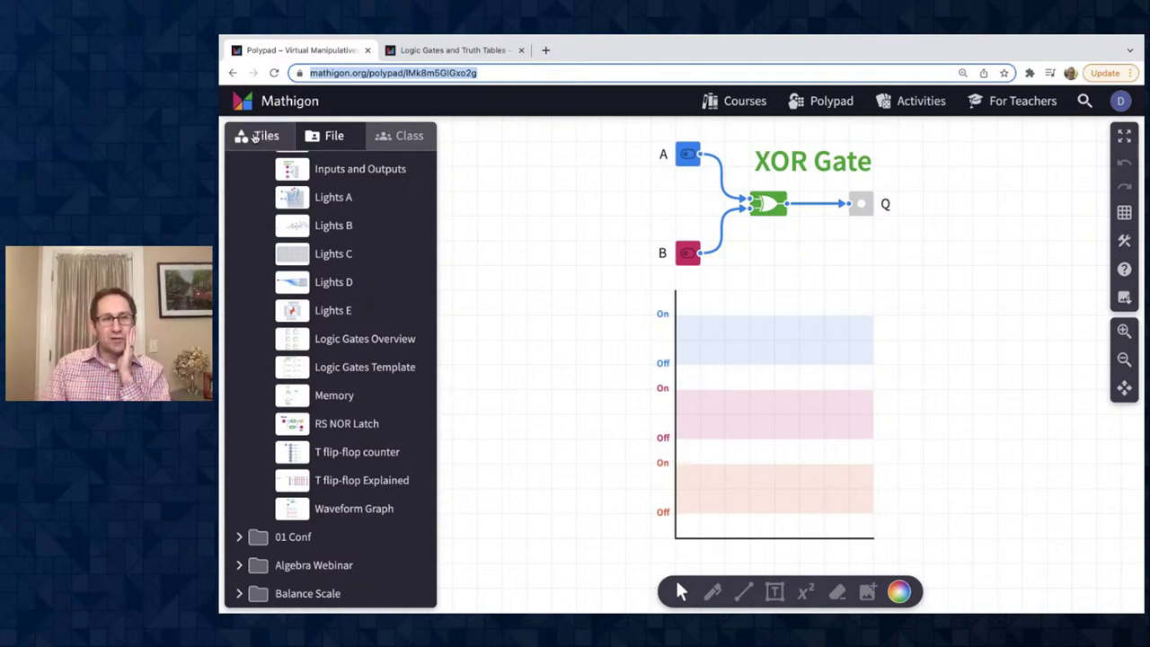
scroll(348, 303, down, 3)
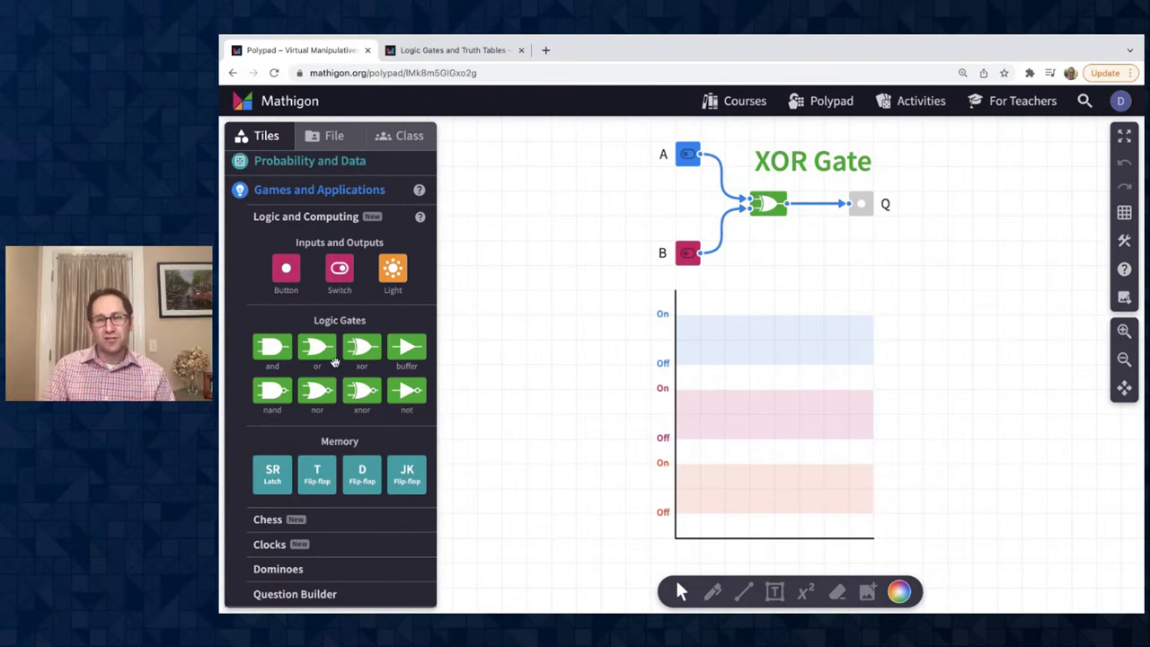
click(1125, 135)
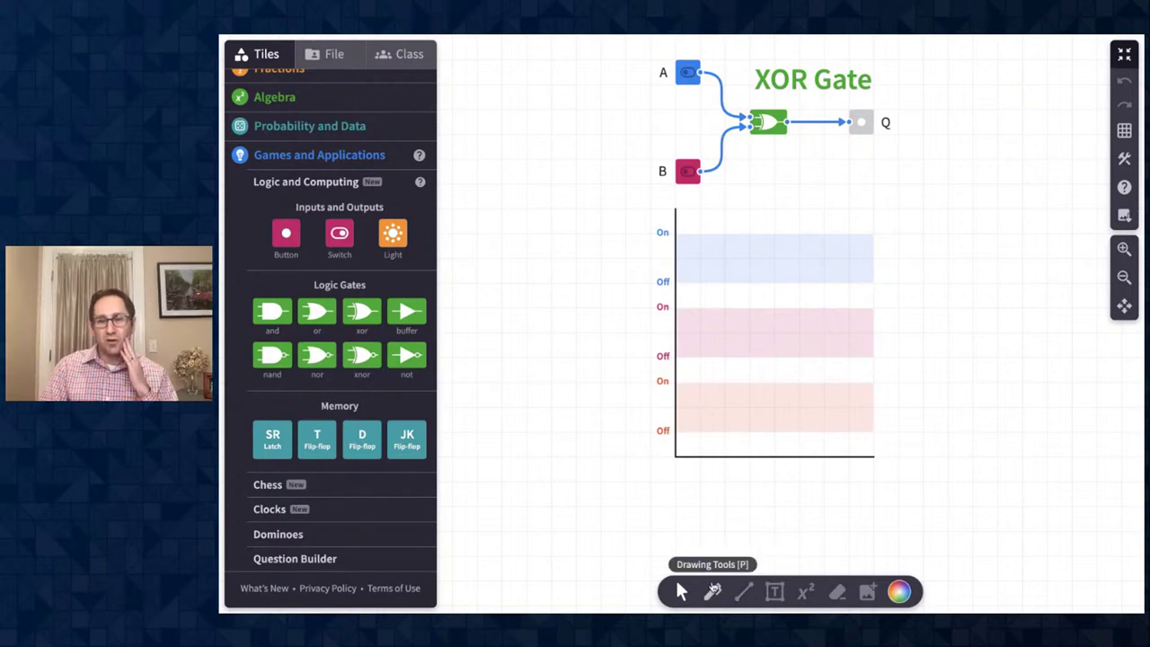
With the ruler drawing tool in blue, draw input A's Off level across the first quarter of the waveform graph
click(712, 591)
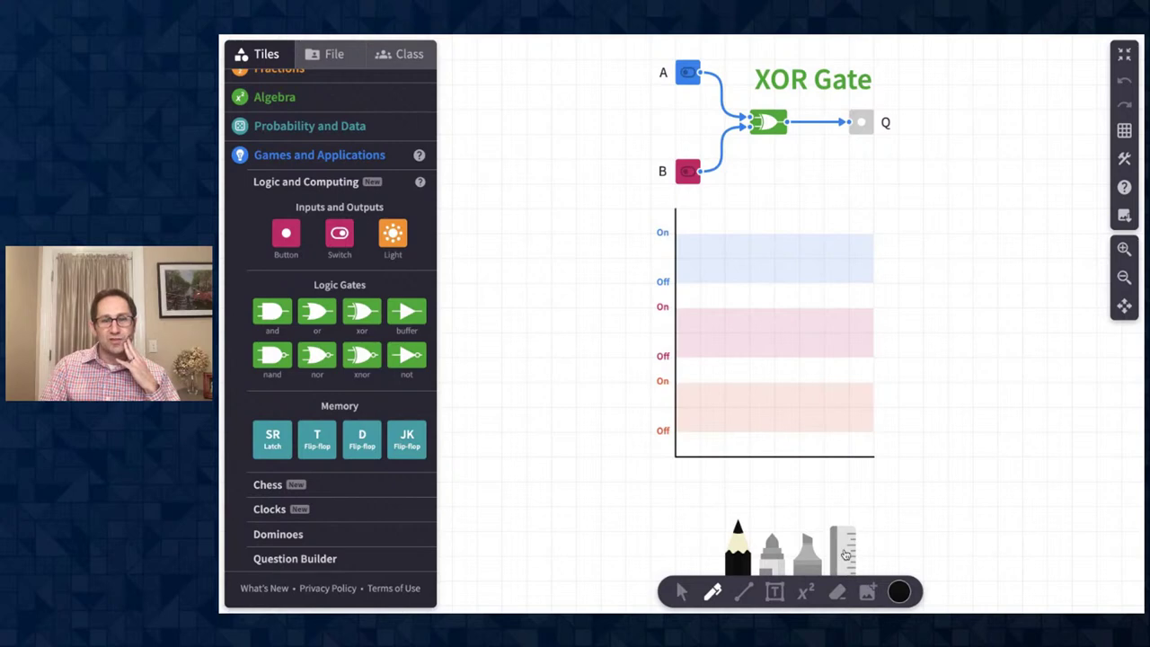
click(1124, 248)
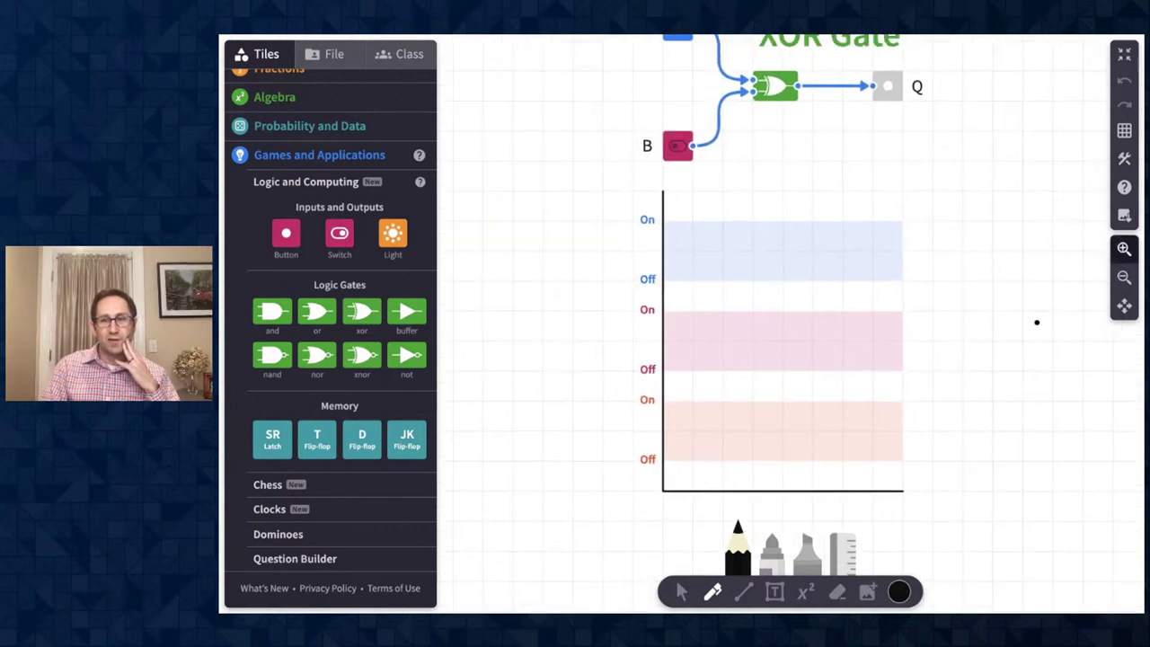
scroll(1037, 322, up, 2)
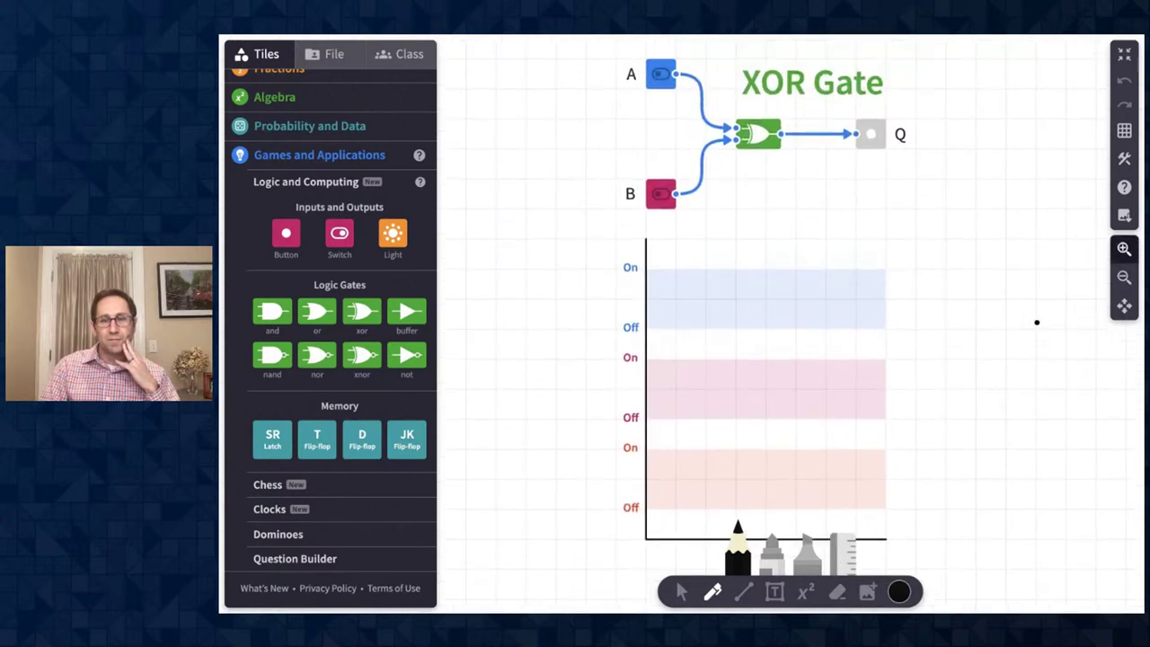
click(855, 552)
click(897, 589)
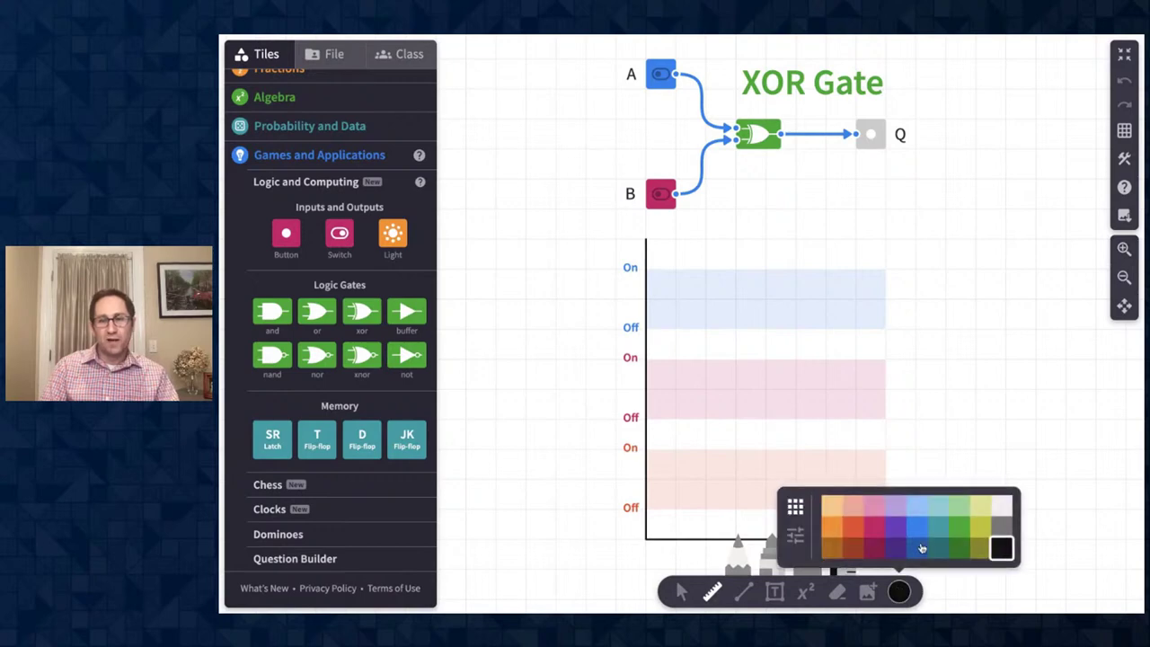
drag(647, 327, 706, 326)
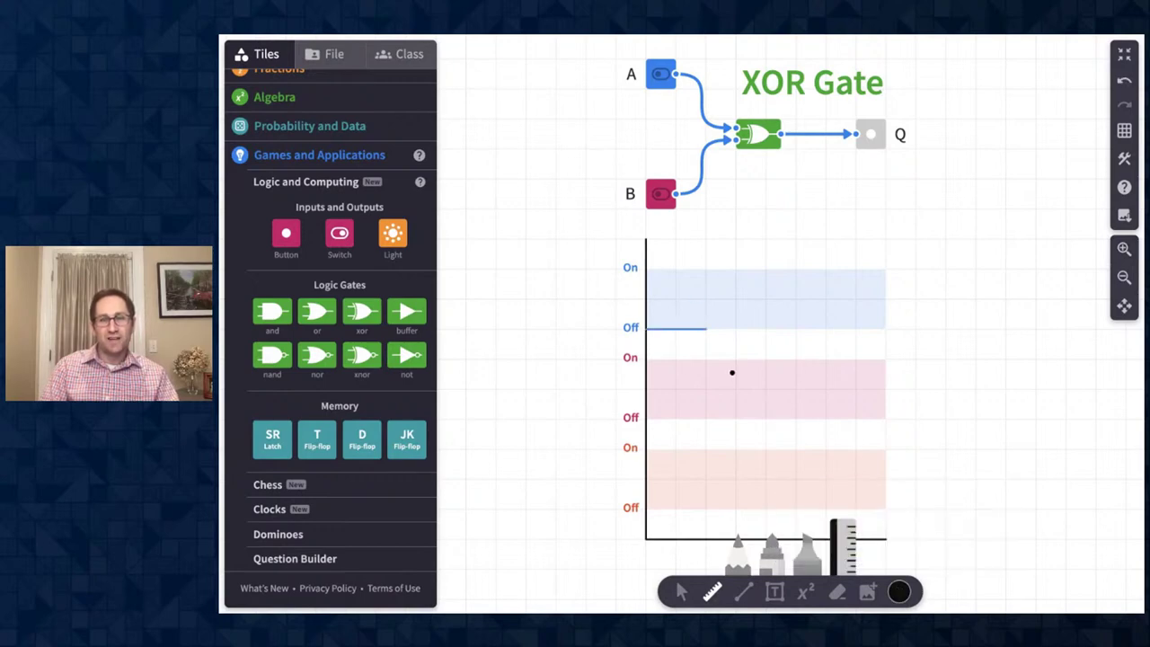
Draw the Off levels of input B in magenta and output Q in orange-red across the graph's first quarter
click(899, 594)
click(880, 526)
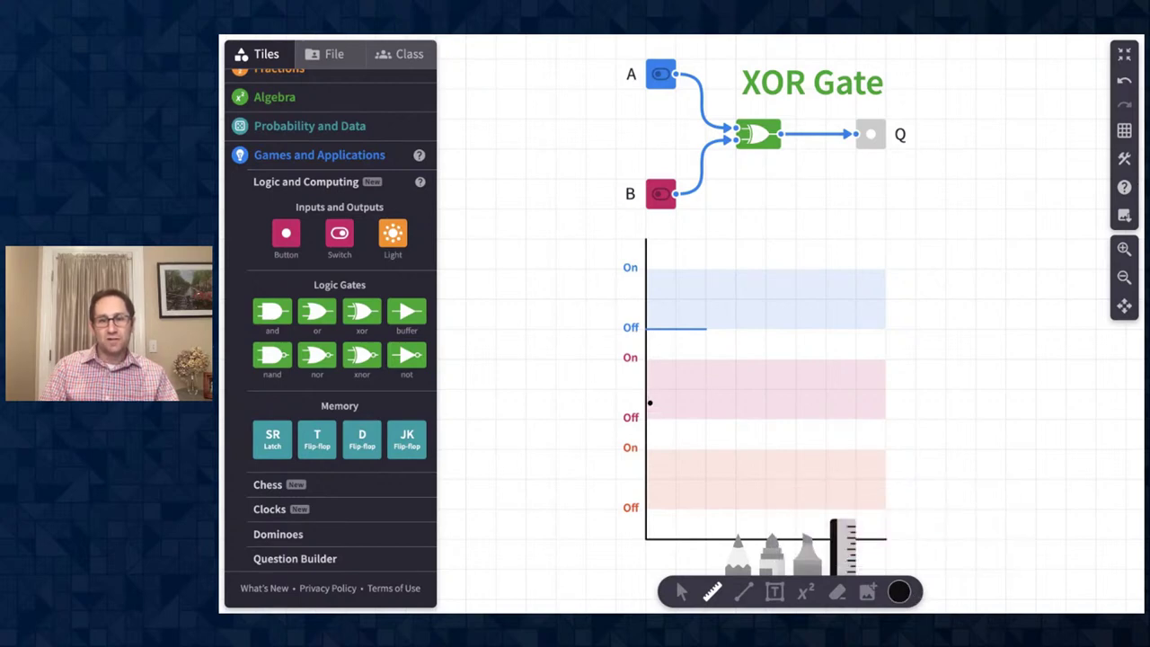
drag(649, 420, 706, 418)
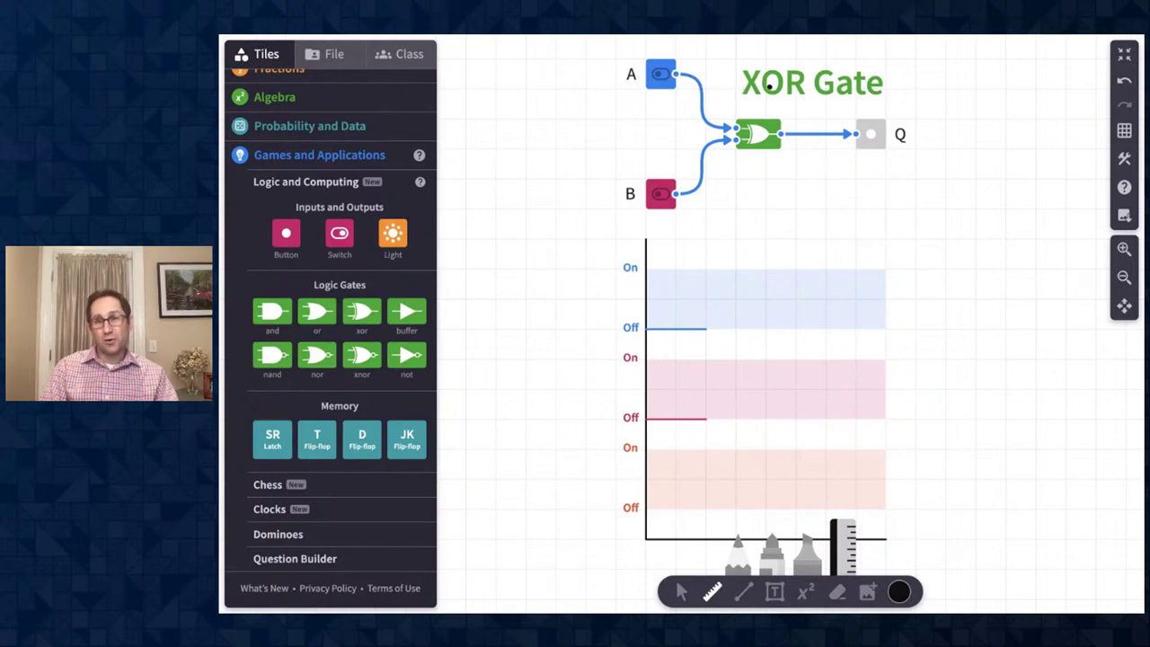
click(900, 592)
click(852, 537)
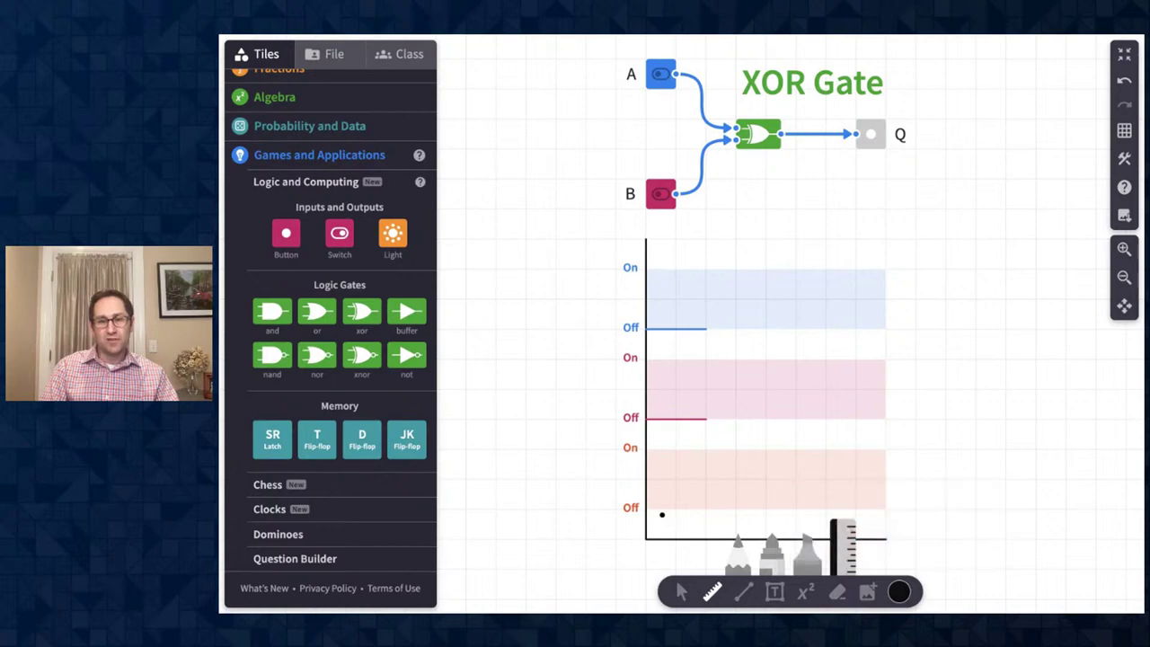
drag(648, 509, 707, 509)
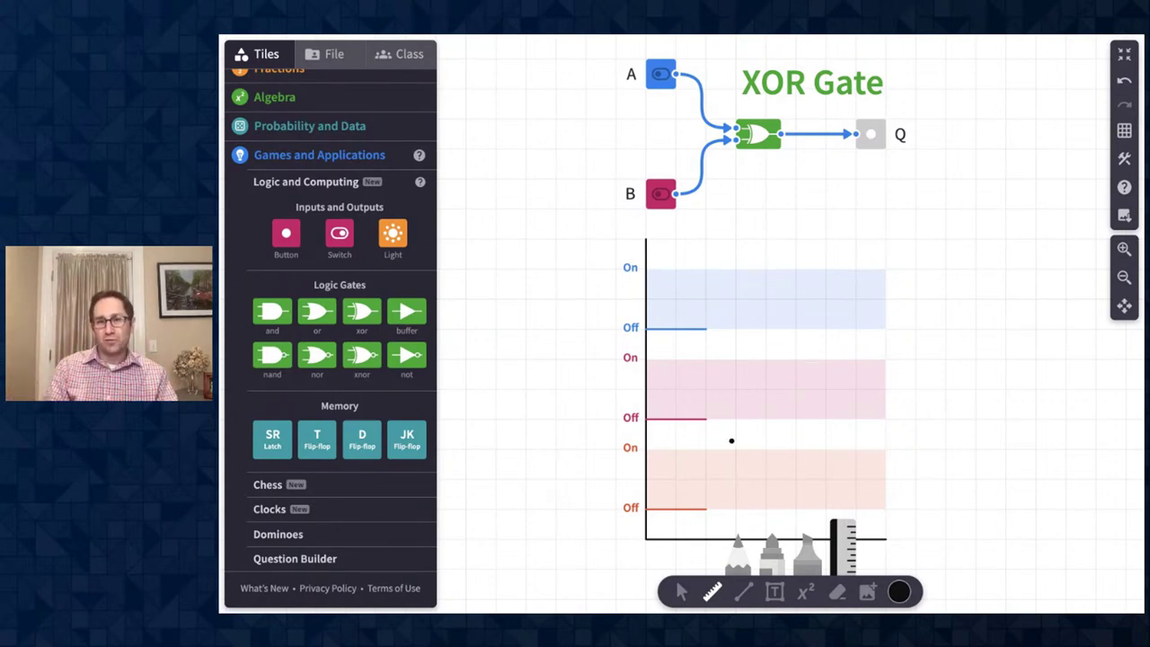
click(680, 591)
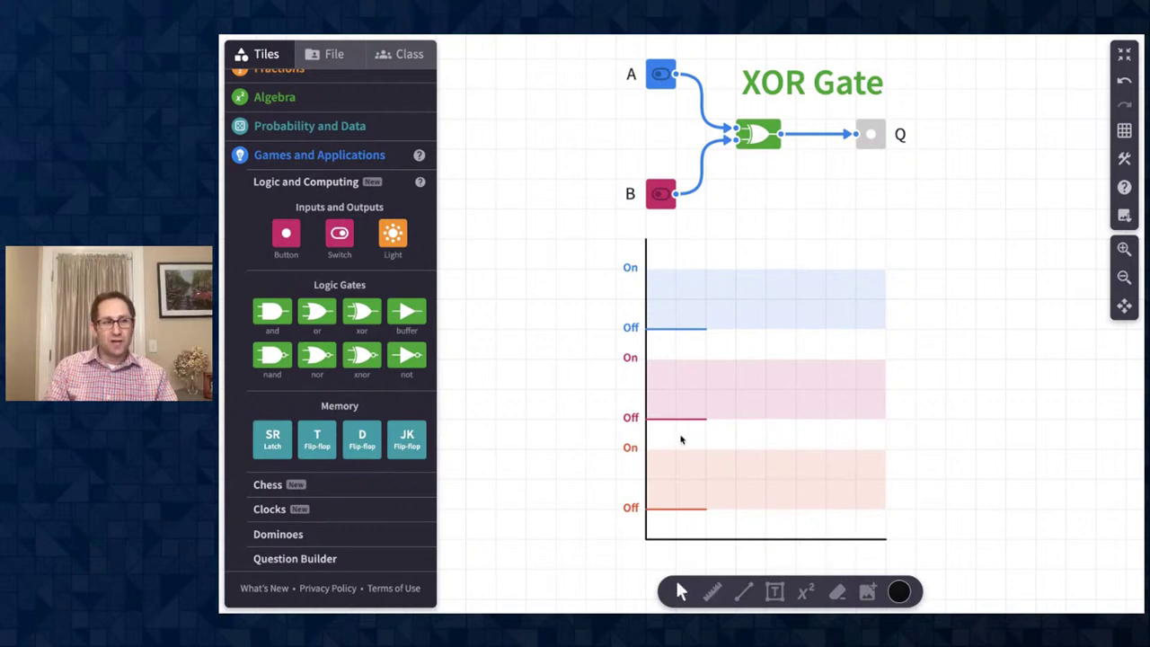
Turn on switch A and draw its blue waveform rising to On and continuing across the graph's second quarter
click(660, 79)
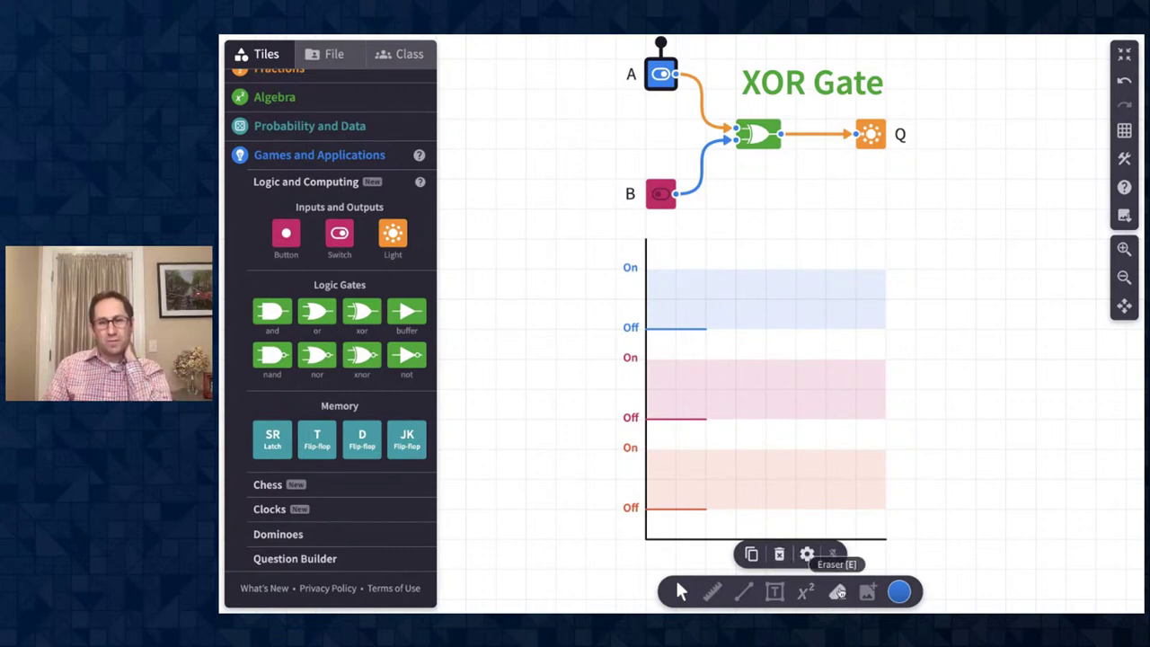
click(712, 591)
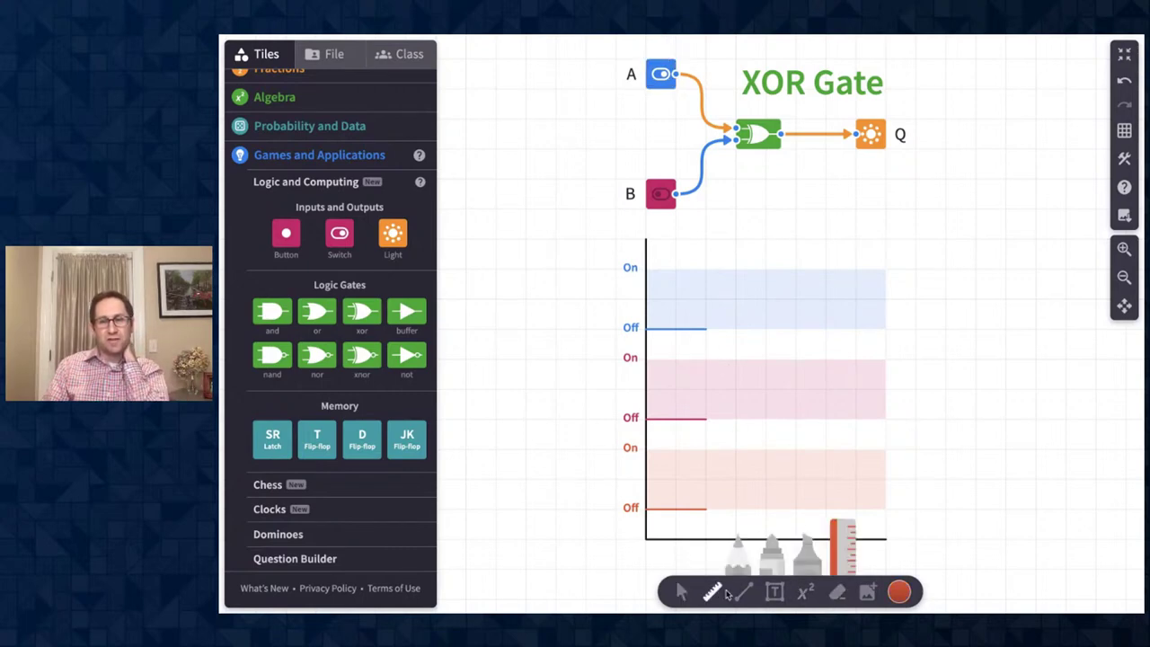
click(902, 593)
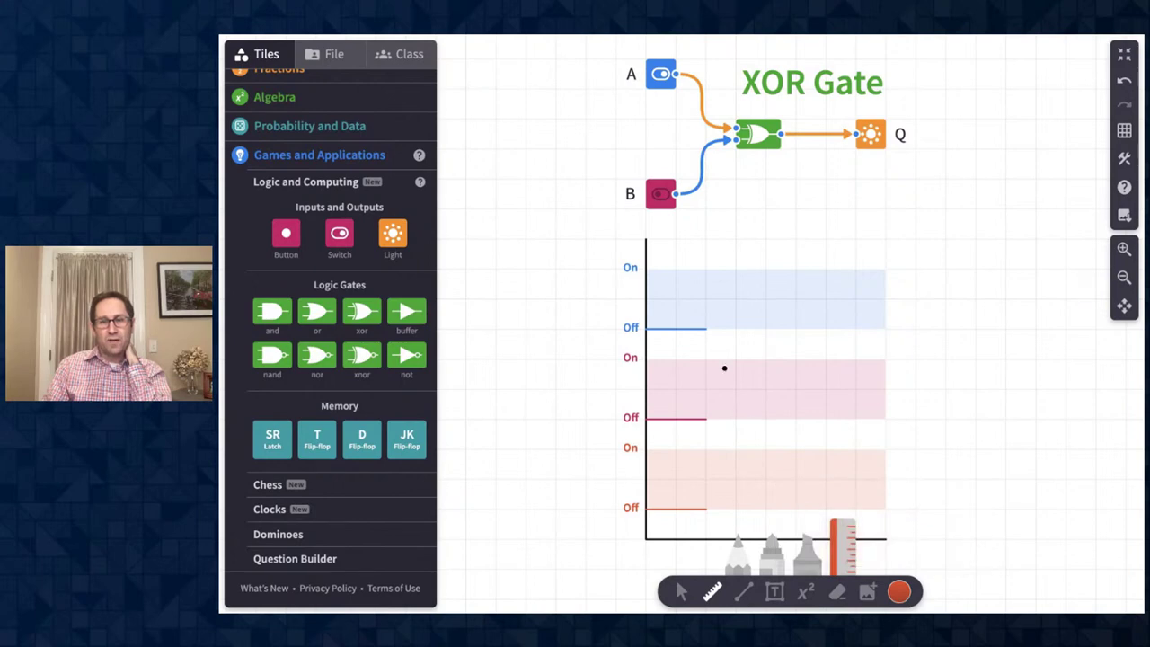
mouse_move(707, 331)
mouse_down()
mouse_move(703, 264)
mouse_move(766, 268)
mouse_up()
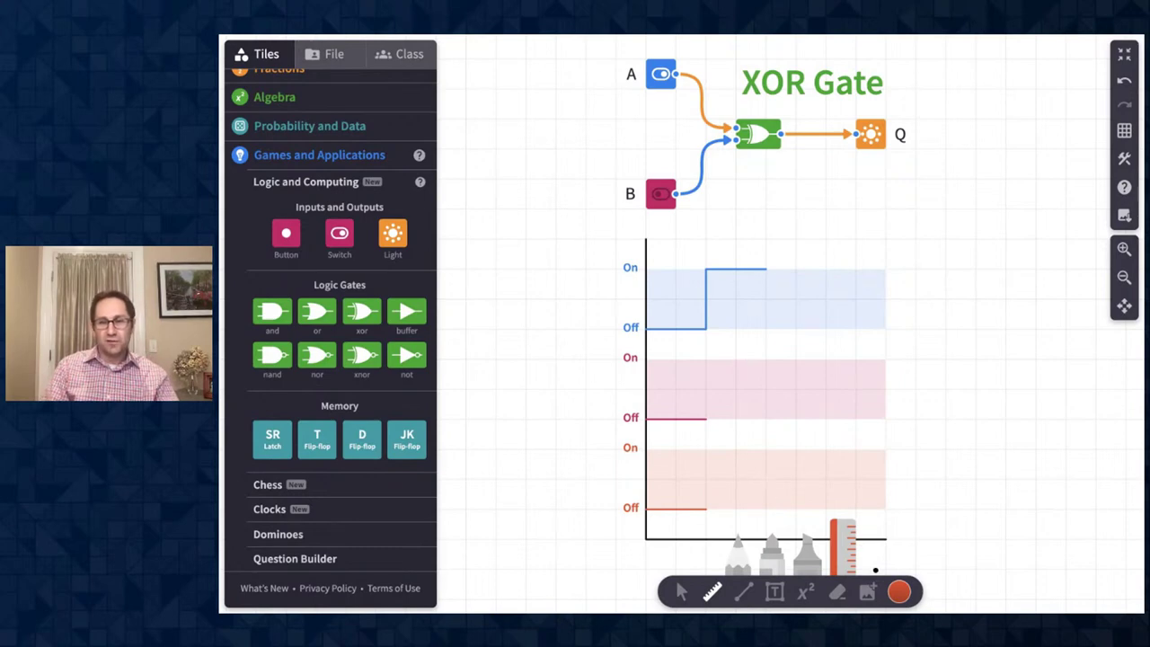
Continue B's Off level in magenta and draw Q rising to On in orange-red across the waveform graph's second quarter
click(899, 591)
click(878, 536)
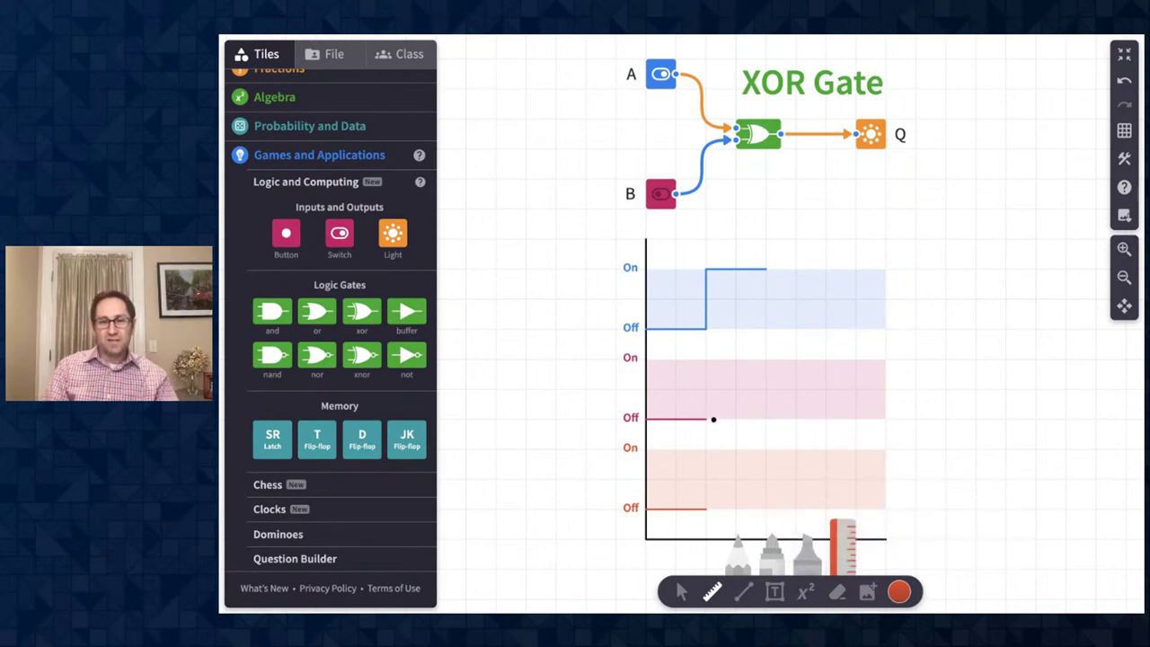
drag(714, 419, 766, 419)
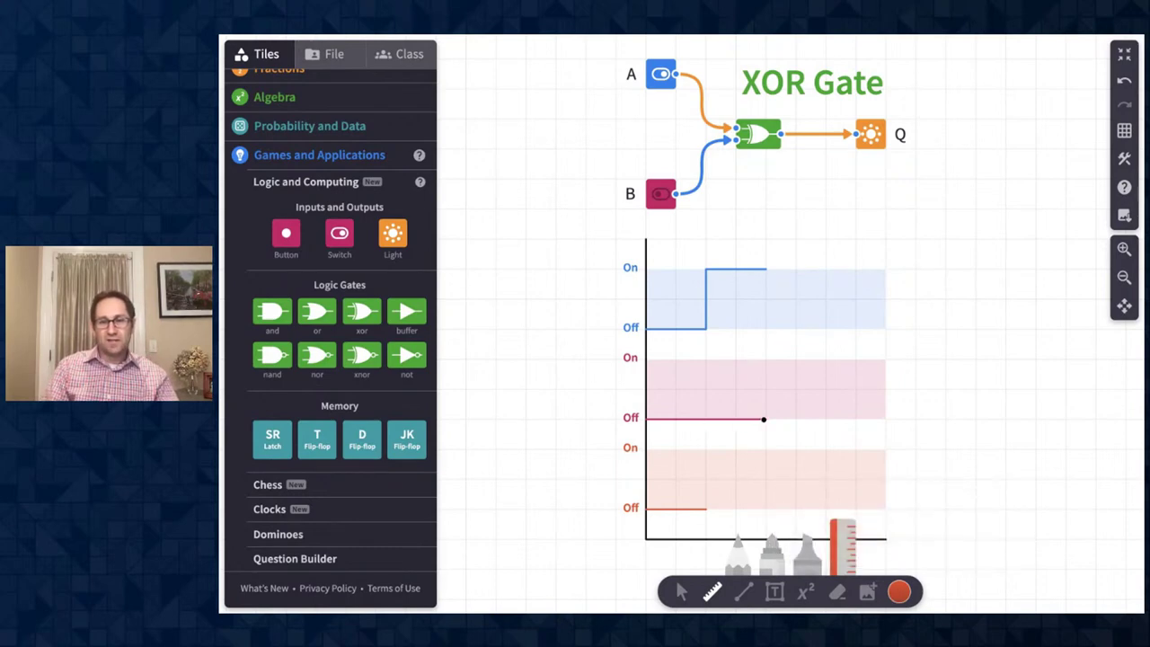
click(898, 592)
click(851, 537)
mouse_move(710, 508)
mouse_down()
mouse_move(709, 449)
mouse_move(761, 447)
mouse_up()
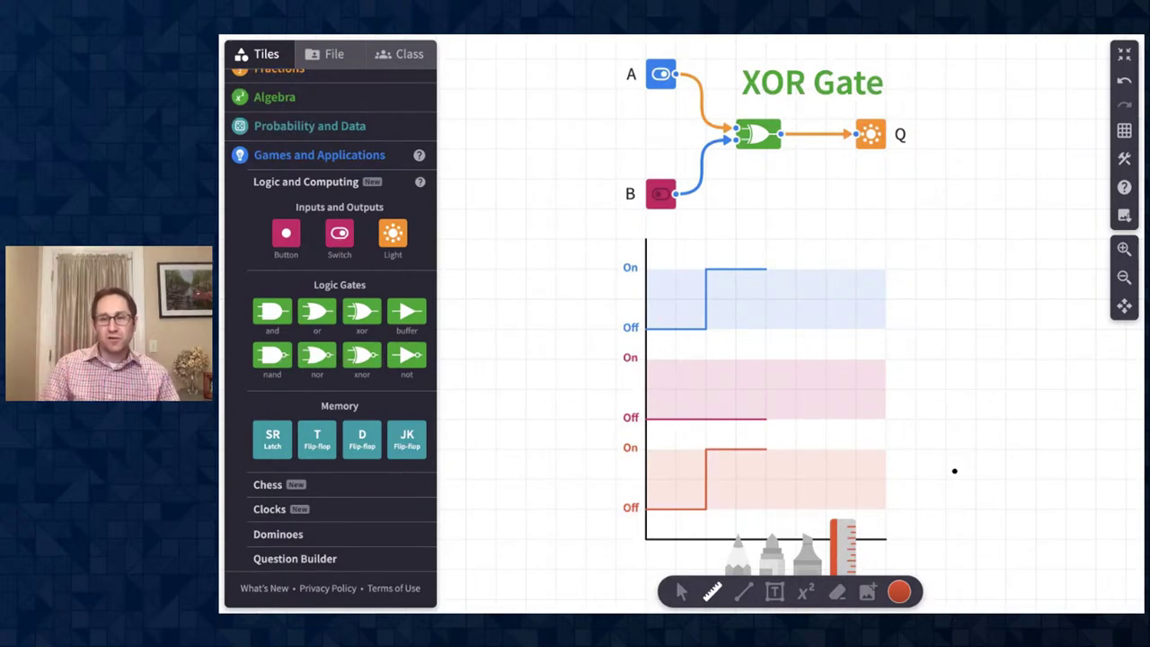
Turn switch A off and switch B on in the XOR circuit
click(679, 592)
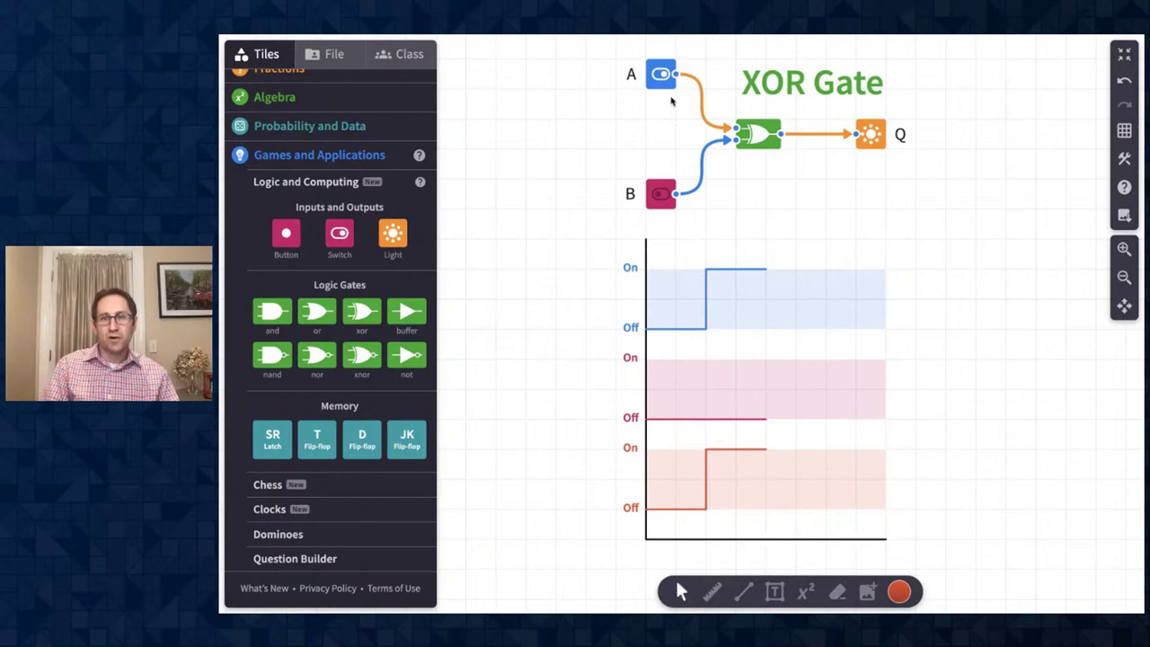
click(660, 74)
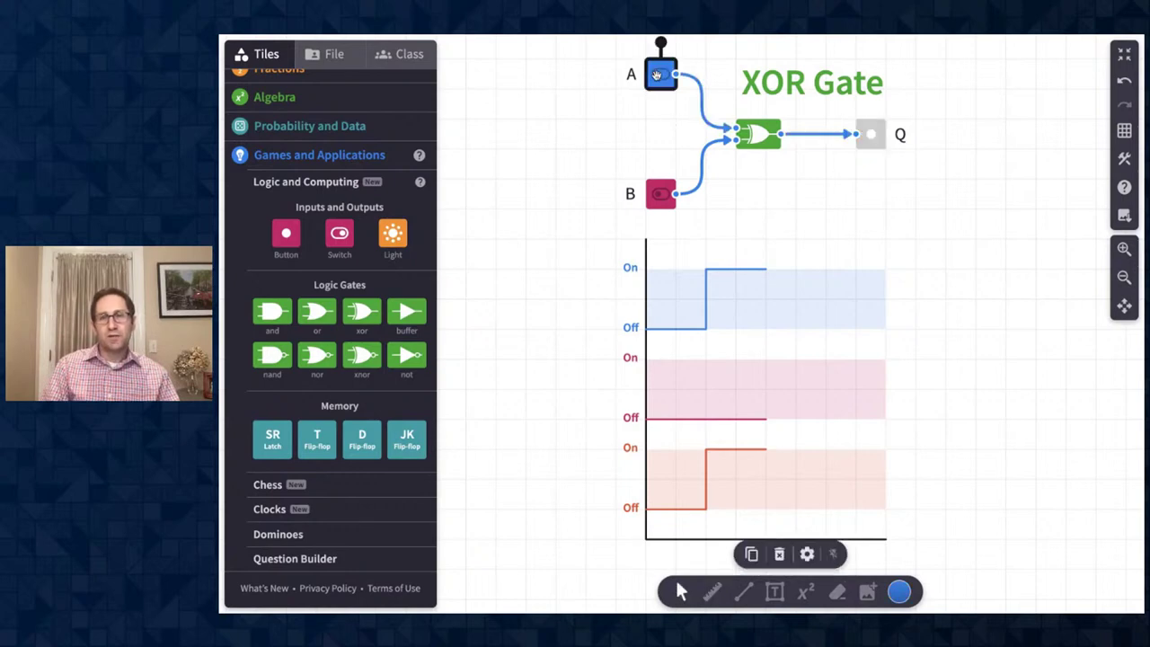
click(662, 196)
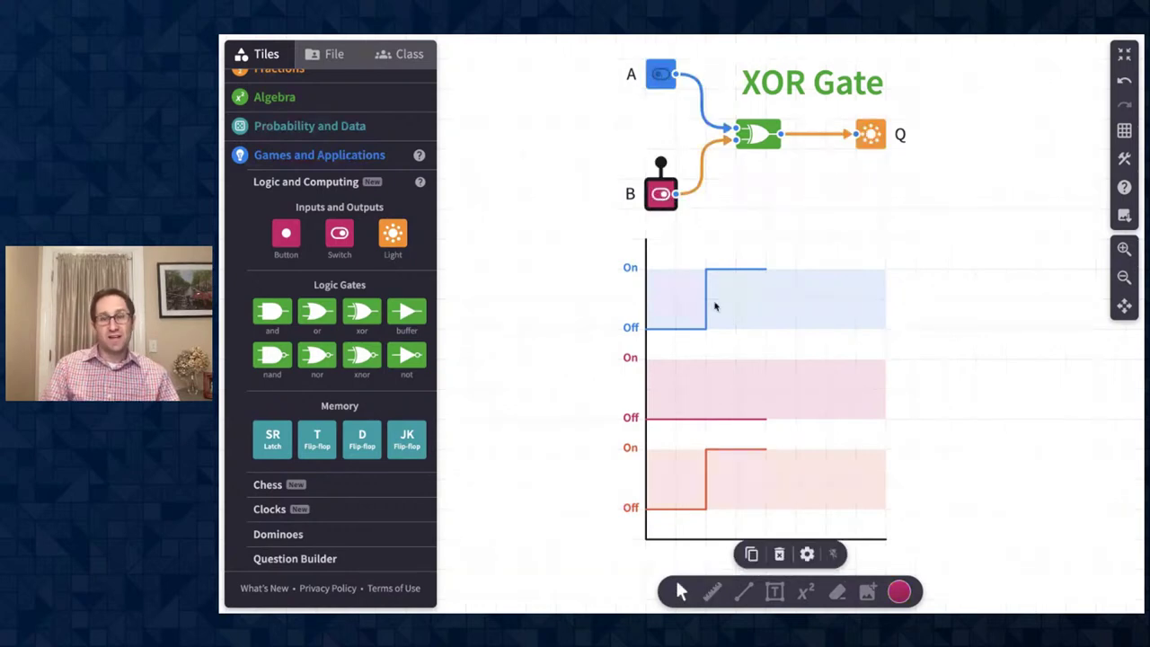
With the ruler drawing tool in blue, draw A's waveform falling to Off and continuing across the graph's third quarter
click(711, 591)
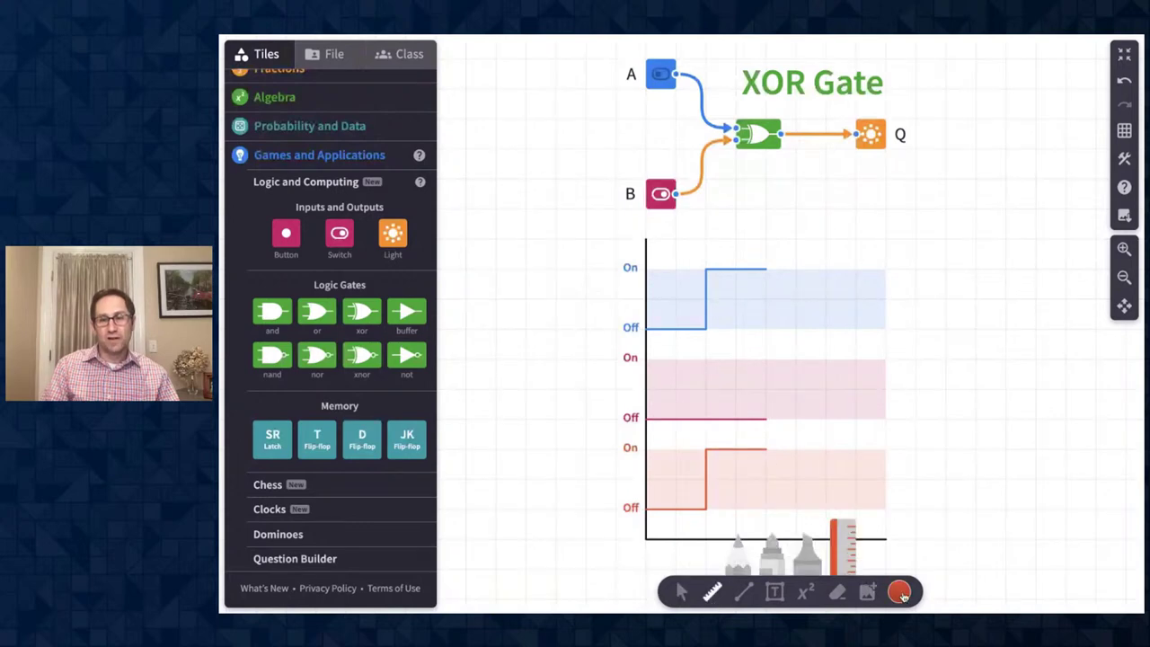
click(900, 592)
click(924, 537)
mouse_move(769, 270)
mouse_down()
mouse_move(768, 322)
mouse_move(817, 326)
mouse_up()
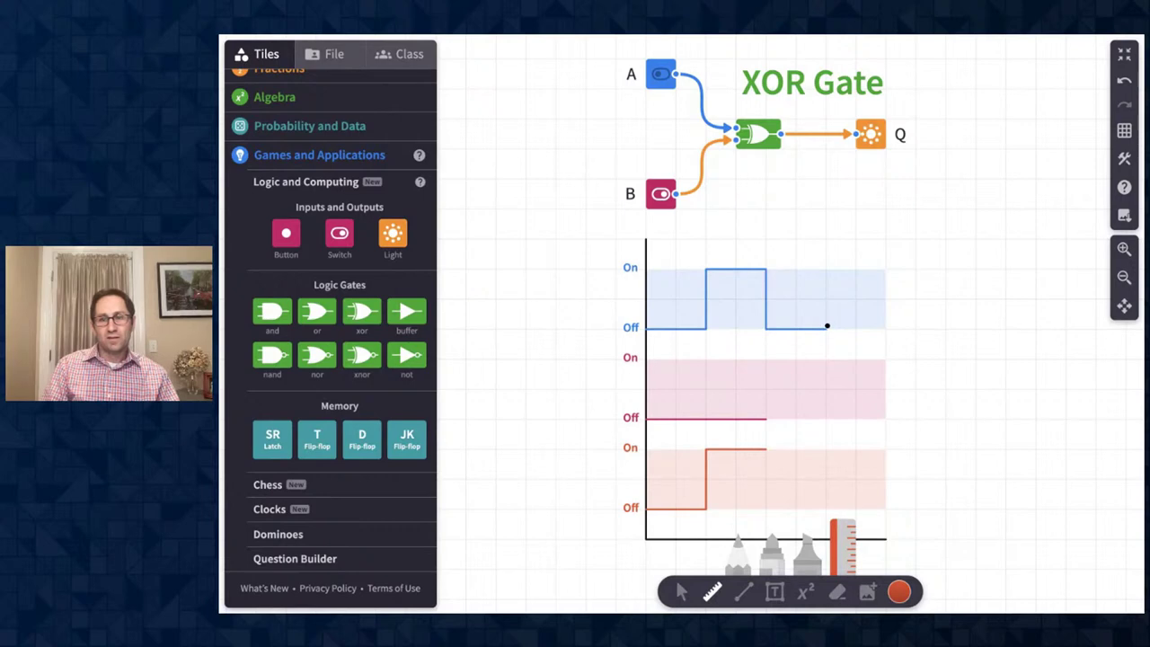
Draw B's waveform rising to On in magenta and extend Q's On level in orange-red across the third quarter
click(900, 591)
click(879, 531)
mouse_move(767, 416)
mouse_down()
mouse_move(766, 367)
mouse_move(817, 360)
mouse_up()
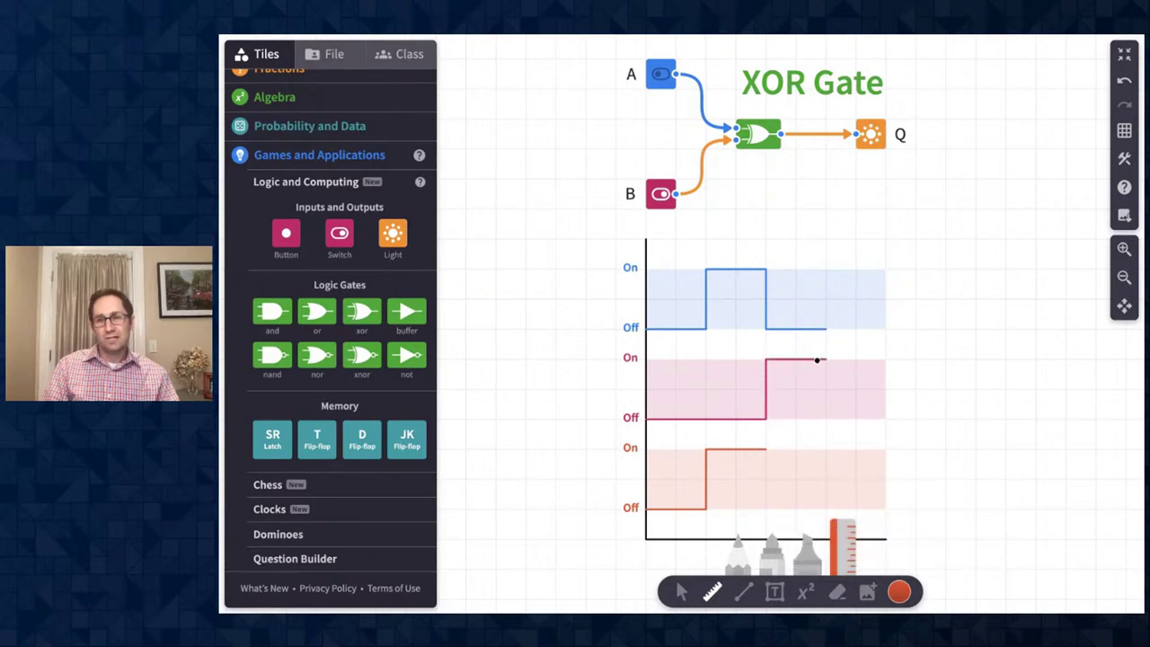
click(899, 591)
click(839, 535)
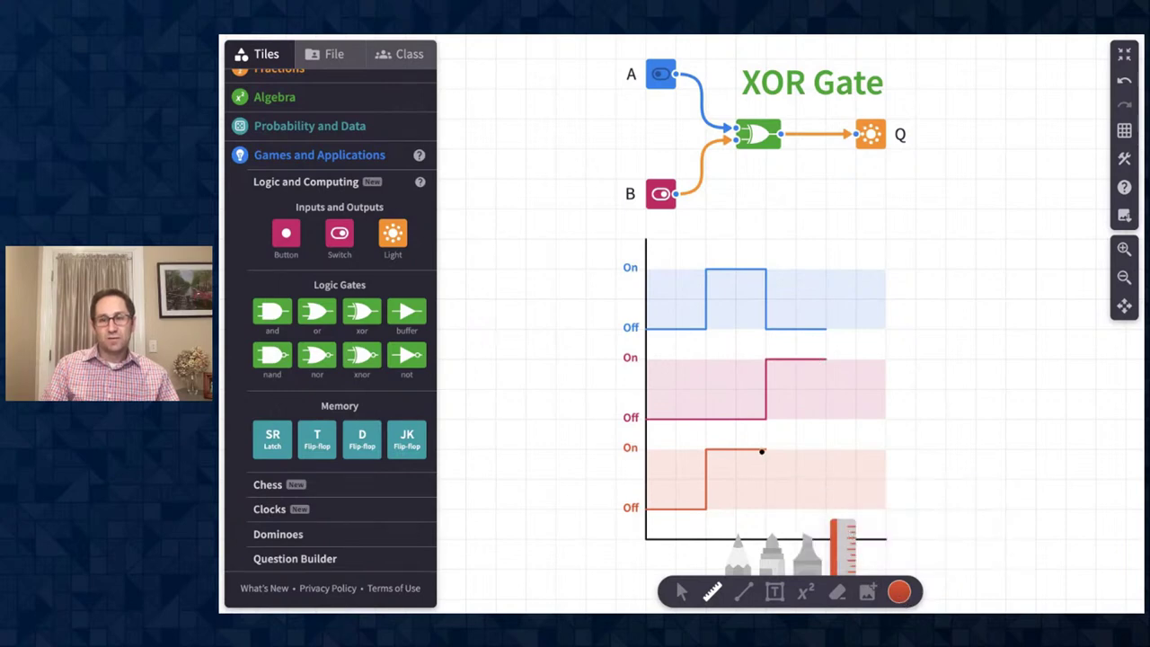
drag(764, 449, 826, 449)
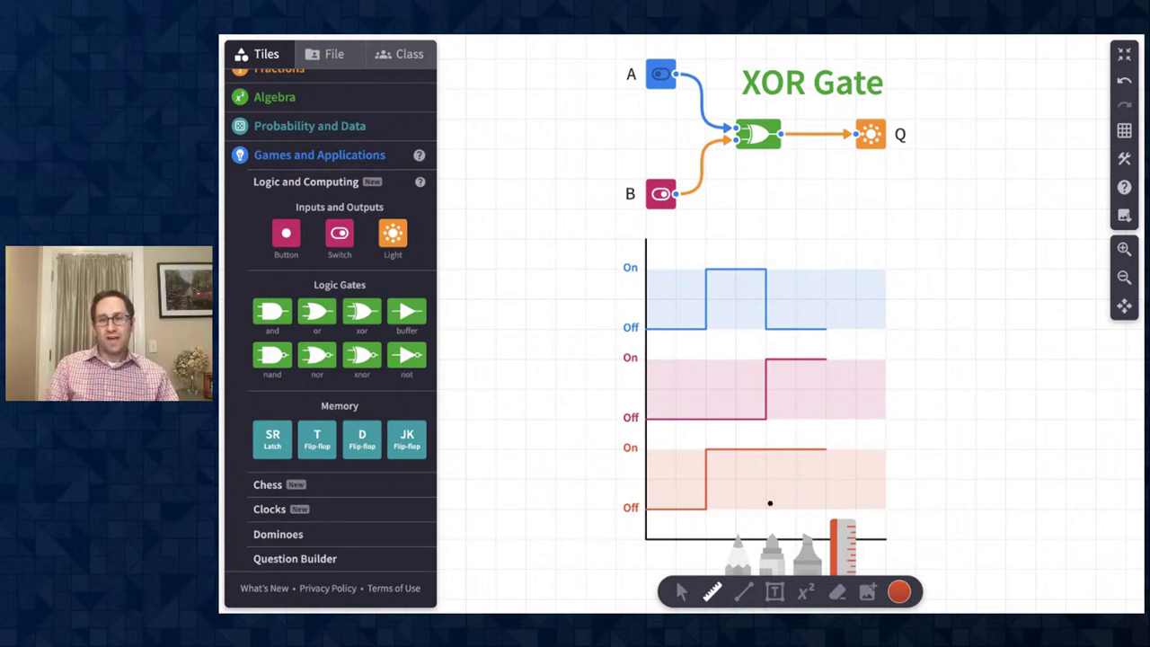
Turn on switch A and leave switch B on in the XOR circuit
click(682, 591)
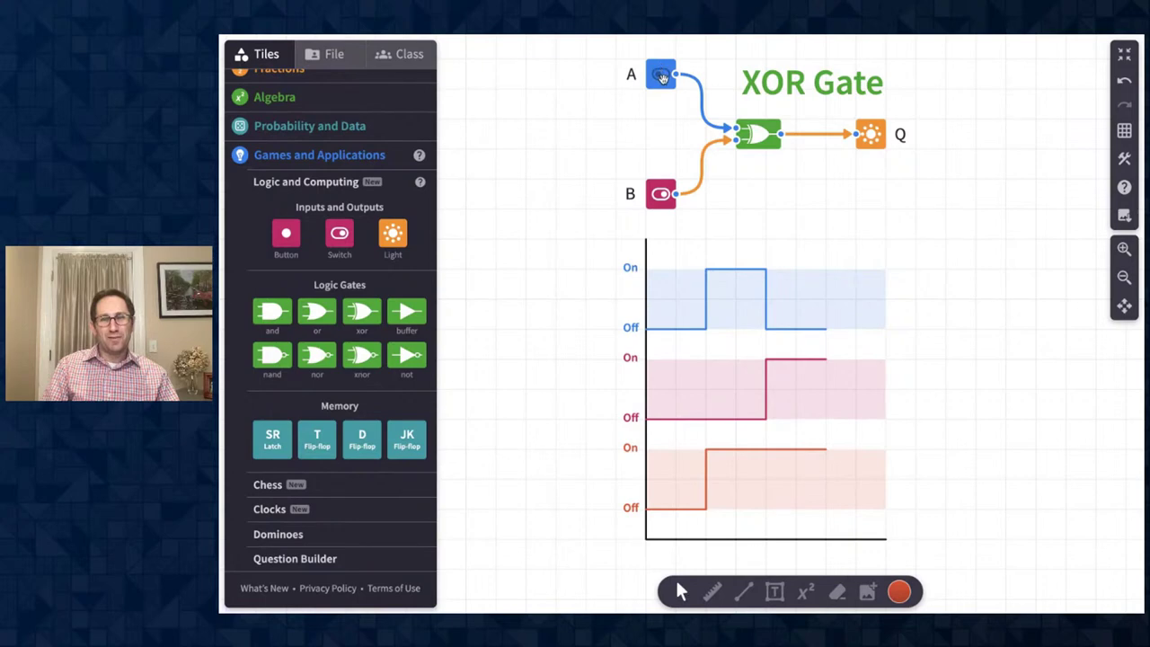
click(663, 78)
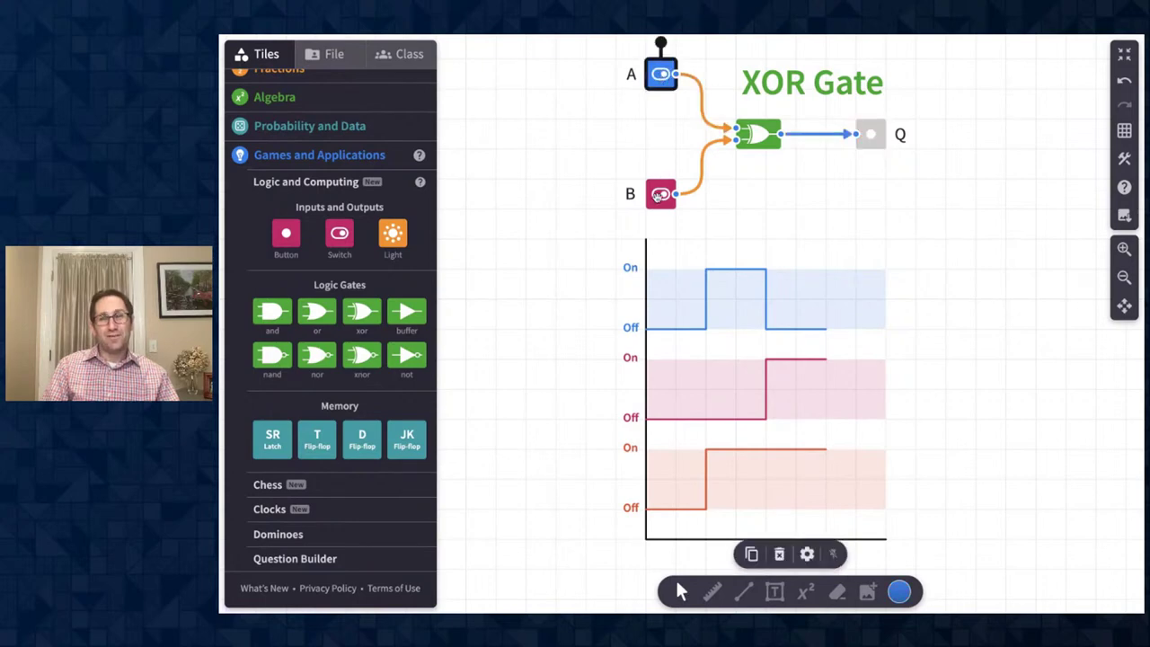
click(657, 197)
click(662, 192)
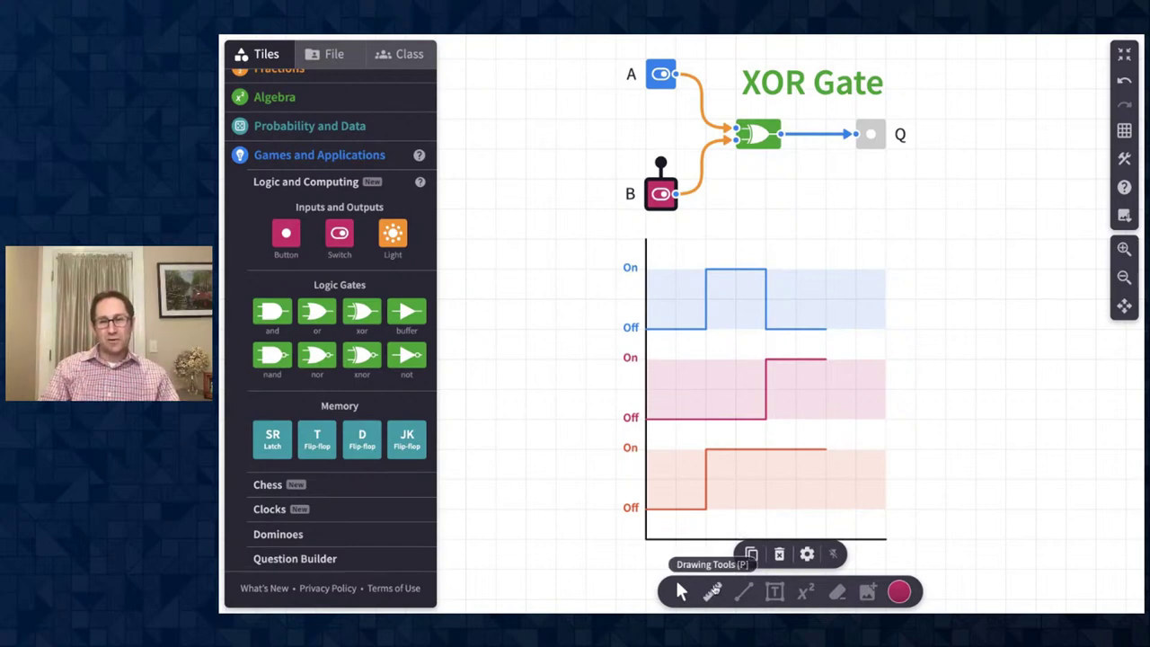
Draw Q's orange-red waveform falling to Off and extend B's On level in light pink across the graph's last quarter
click(712, 591)
drag(827, 450, 827, 500)
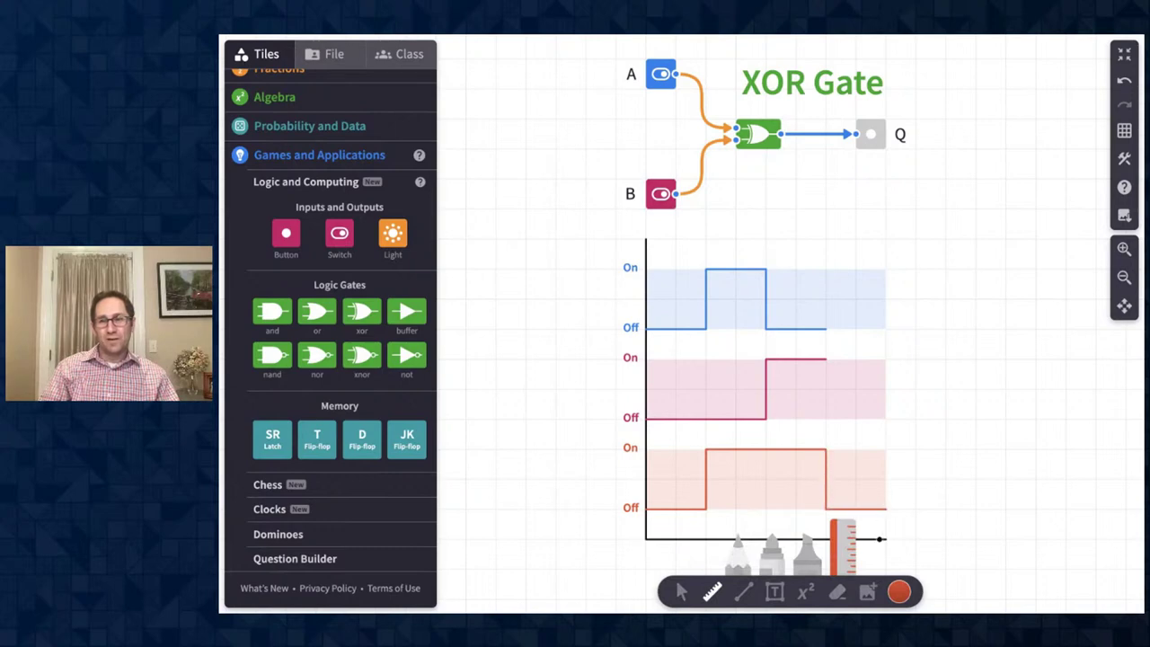
click(900, 591)
click(842, 428)
drag(826, 359, 878, 364)
Draw A's waveform in blue, rising to On and continuing across the graph's last quarter
click(899, 593)
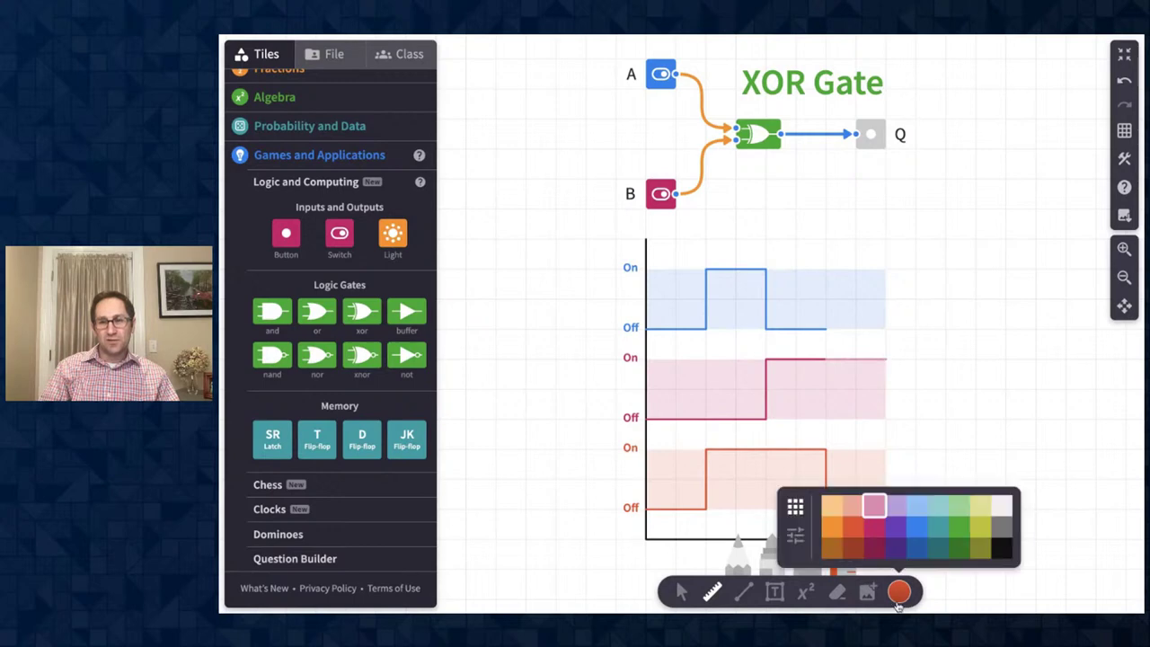
click(828, 345)
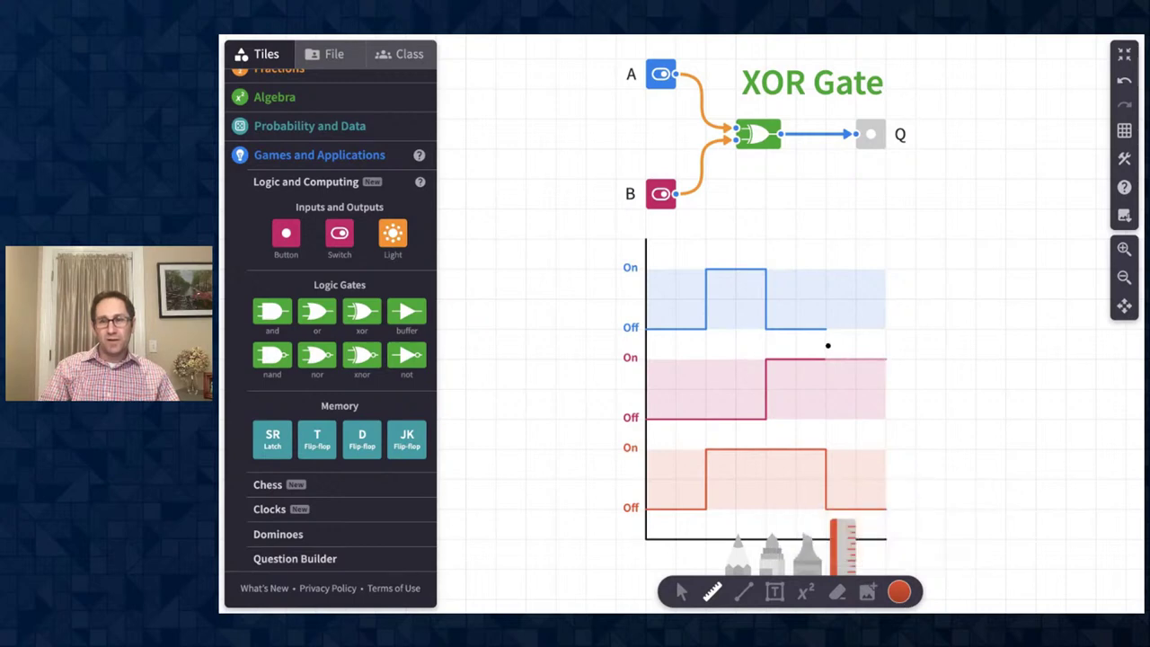
mouse_move(828, 333)
mouse_down()
mouse_move(831, 275)
mouse_move(888, 270)
mouse_up()
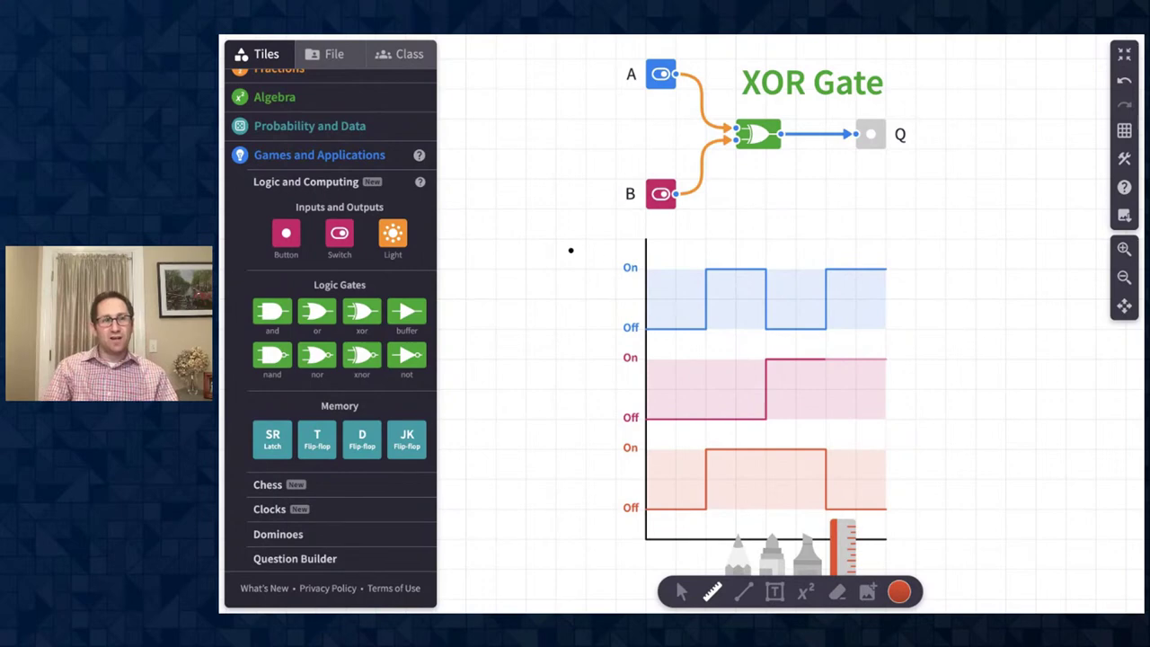
Add the green custom polygon from the Geometry polygon tiles to the empty canvas beside the waveform graph
scroll(359, 262, up, 3)
click(310, 94)
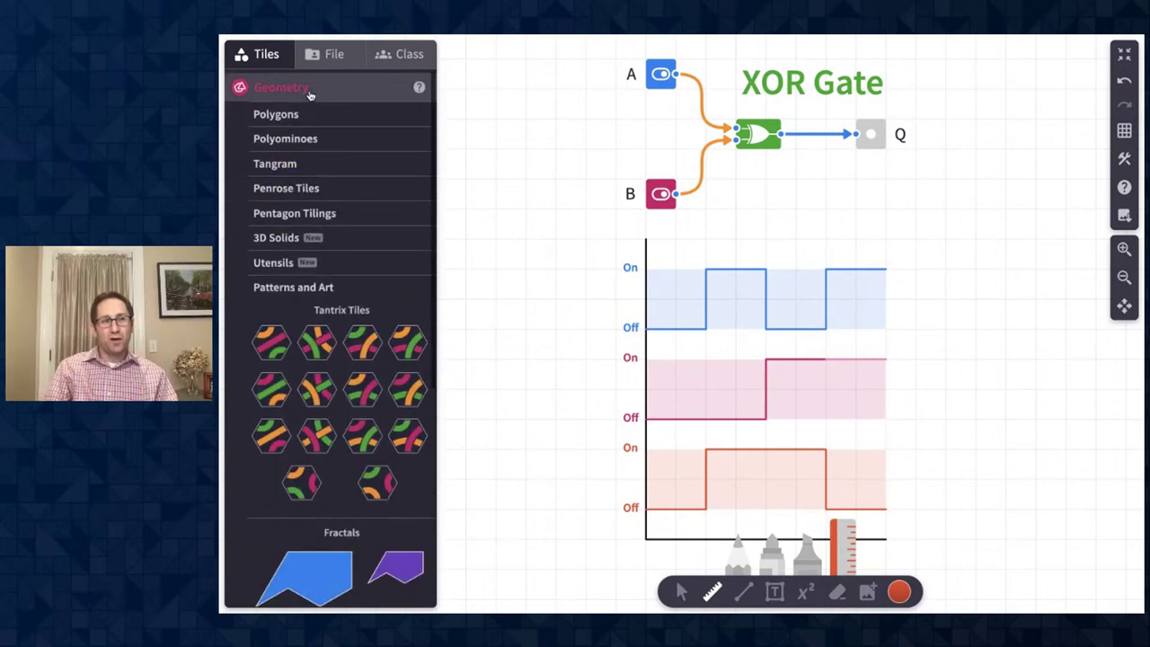
click(315, 117)
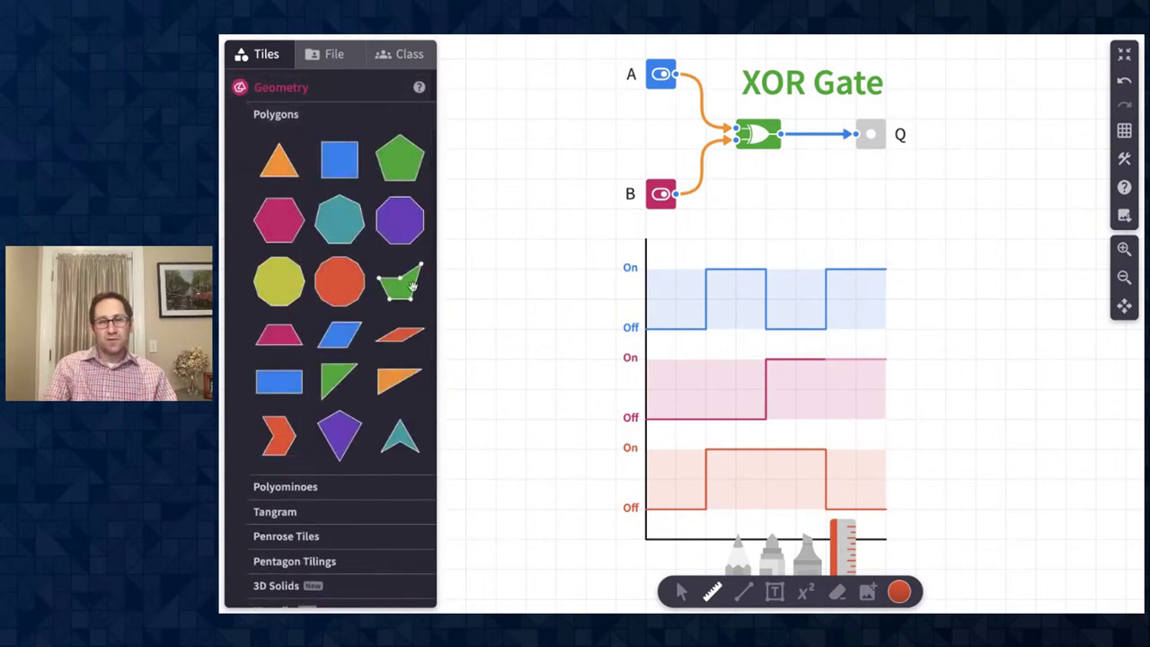
drag(398, 285, 511, 231)
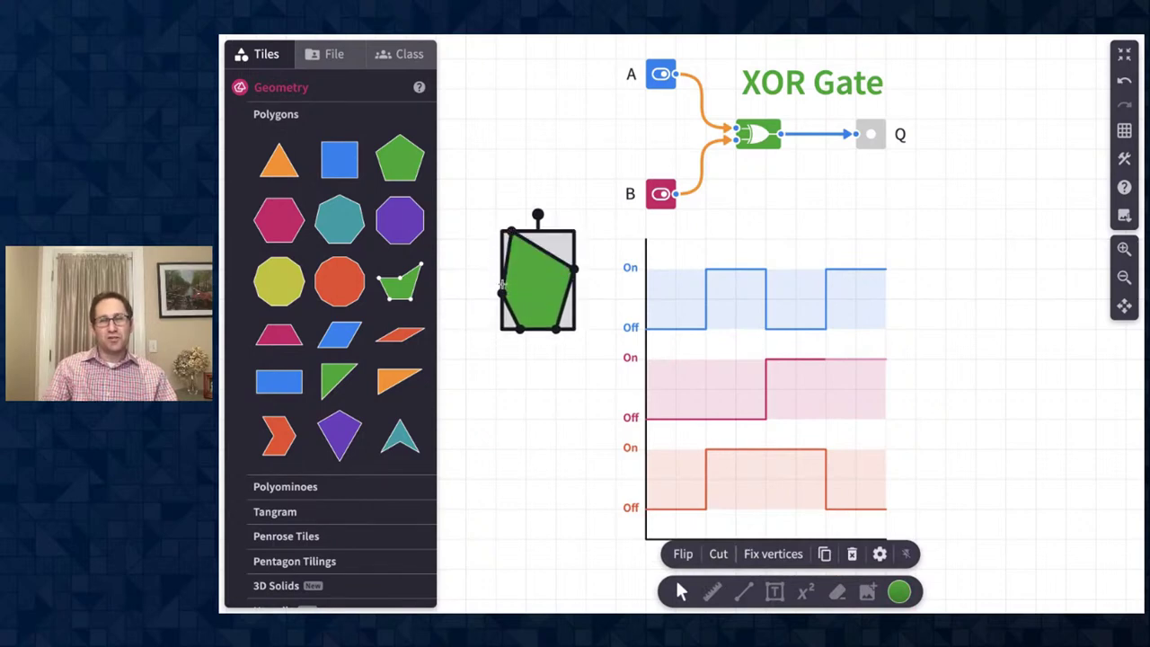
Reshape the custom polygon into a rectangle over the graph's middle two quarters, from A's On level to Q's Off level
drag(502, 293, 467, 298)
drag(518, 333, 527, 311)
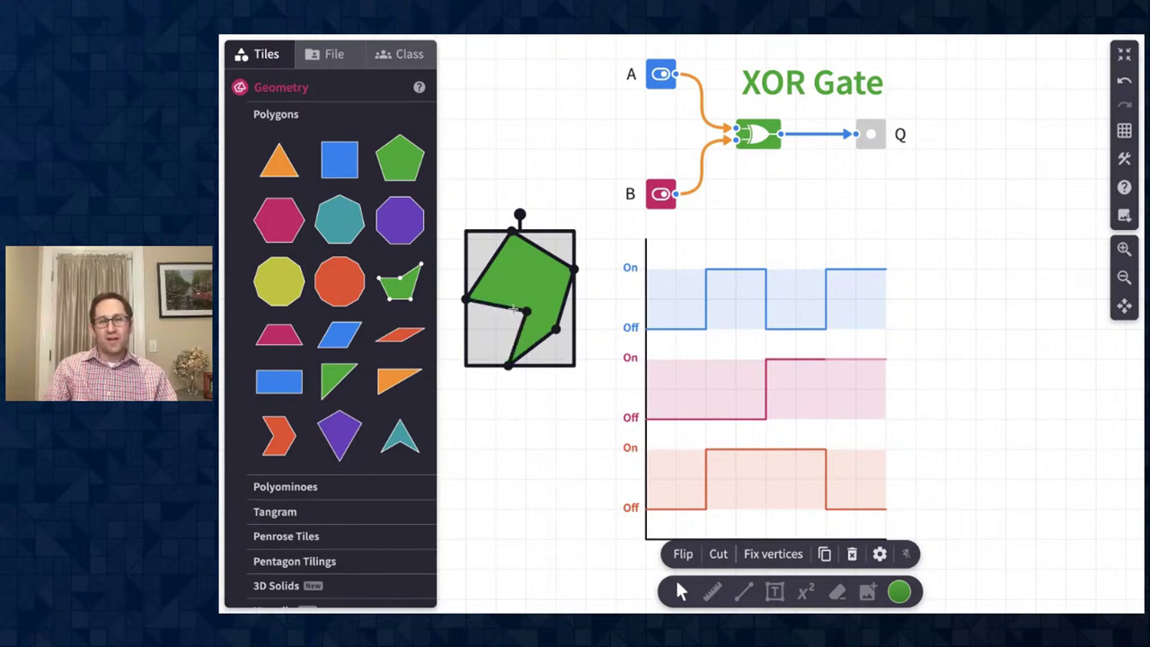
drag(468, 297, 826, 270)
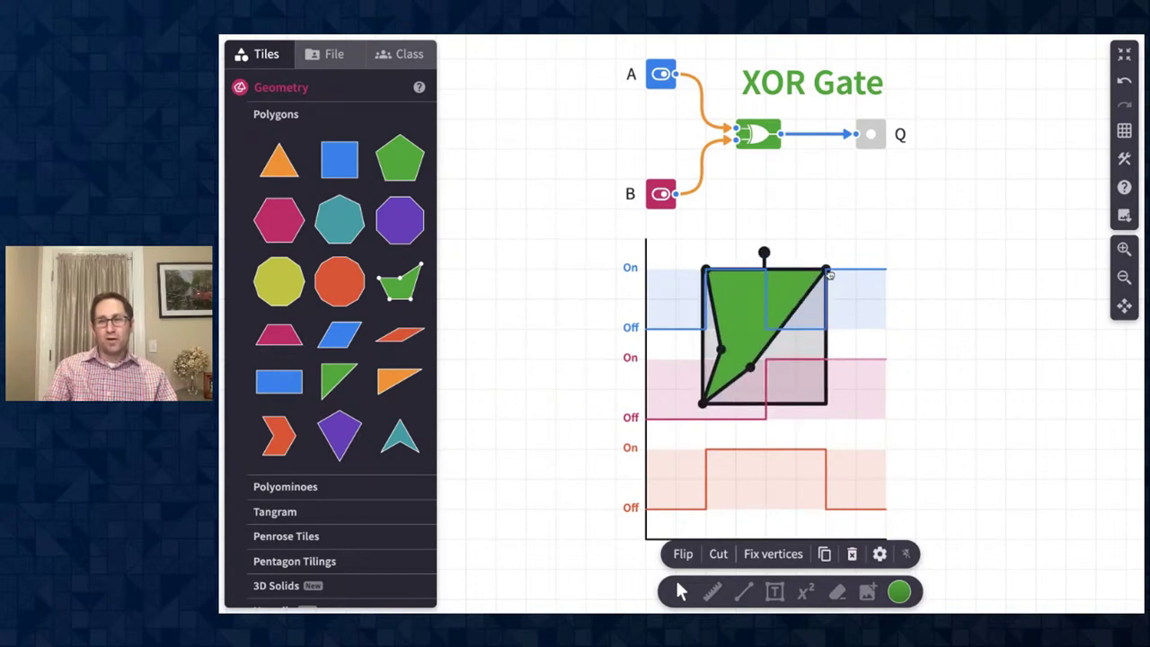
drag(705, 403, 706, 510)
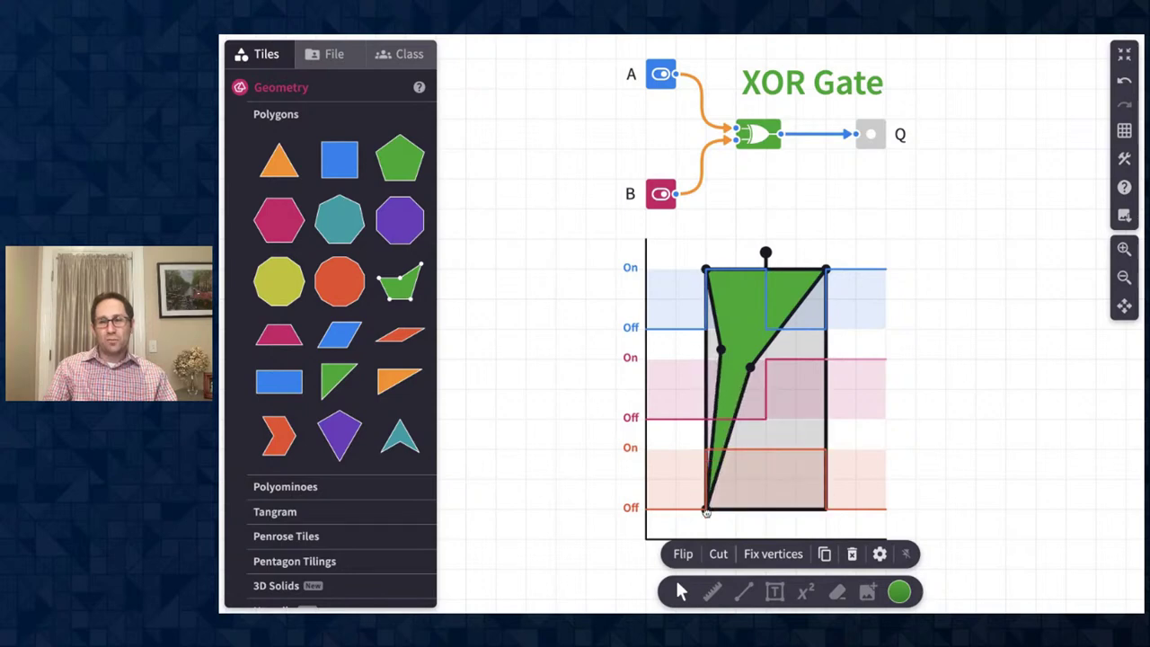
drag(721, 350, 827, 509)
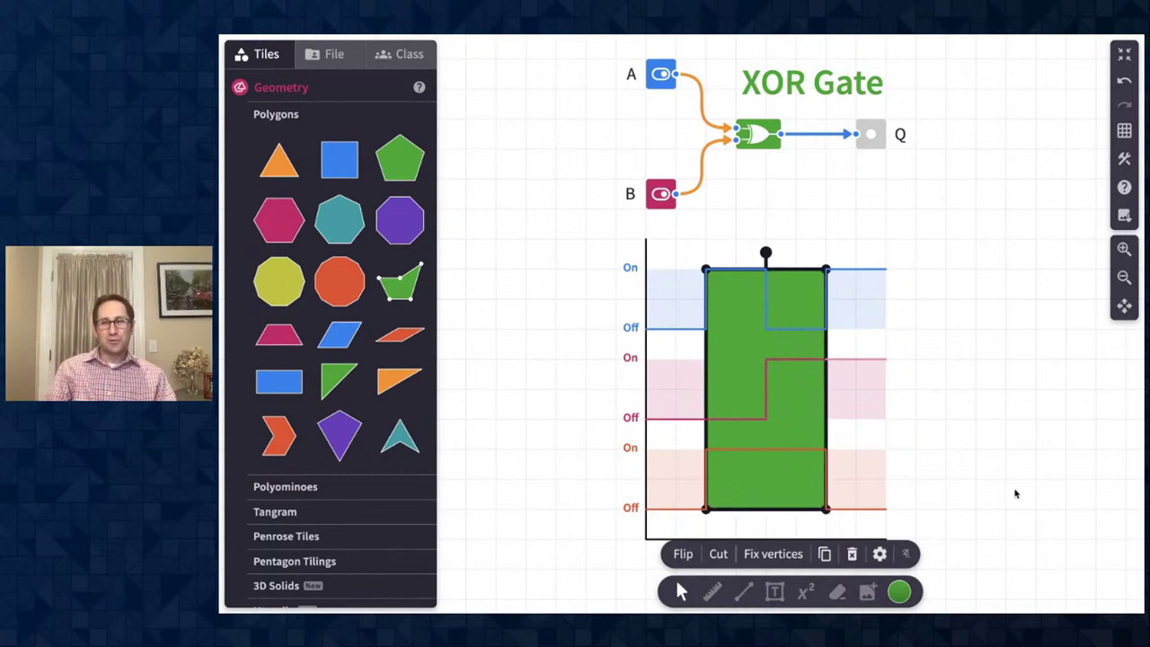
Recolour the rectangle olive yellow and lower its alpha until it is a faint transparent highlight over the waveforms
click(900, 591)
click(983, 531)
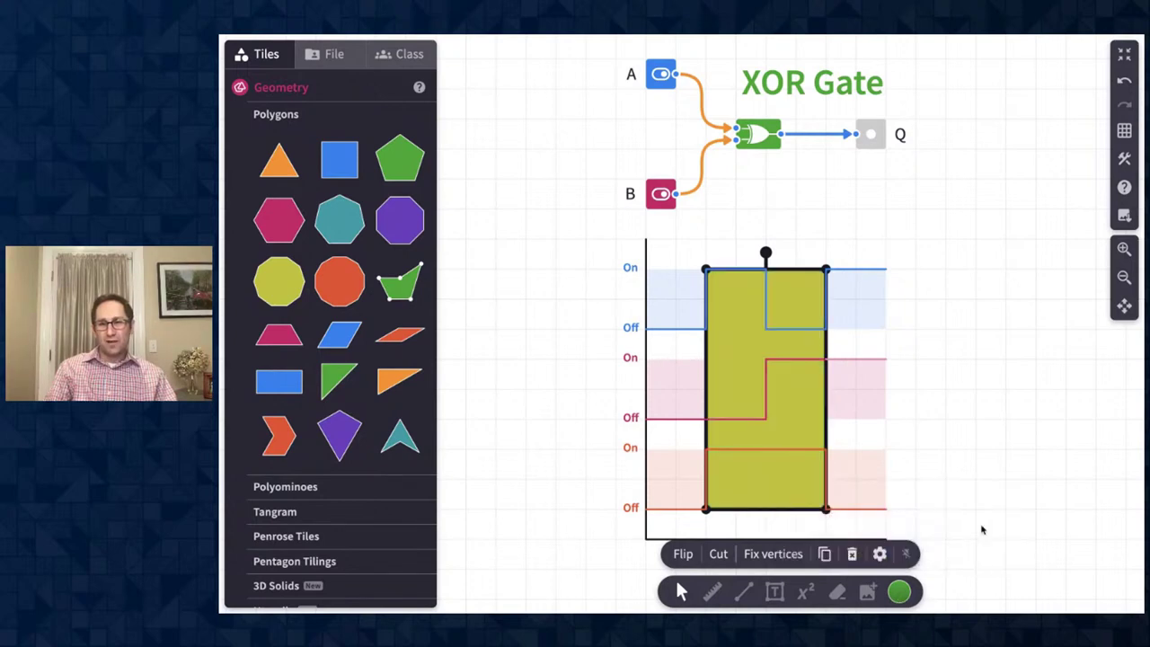
click(881, 554)
click(900, 591)
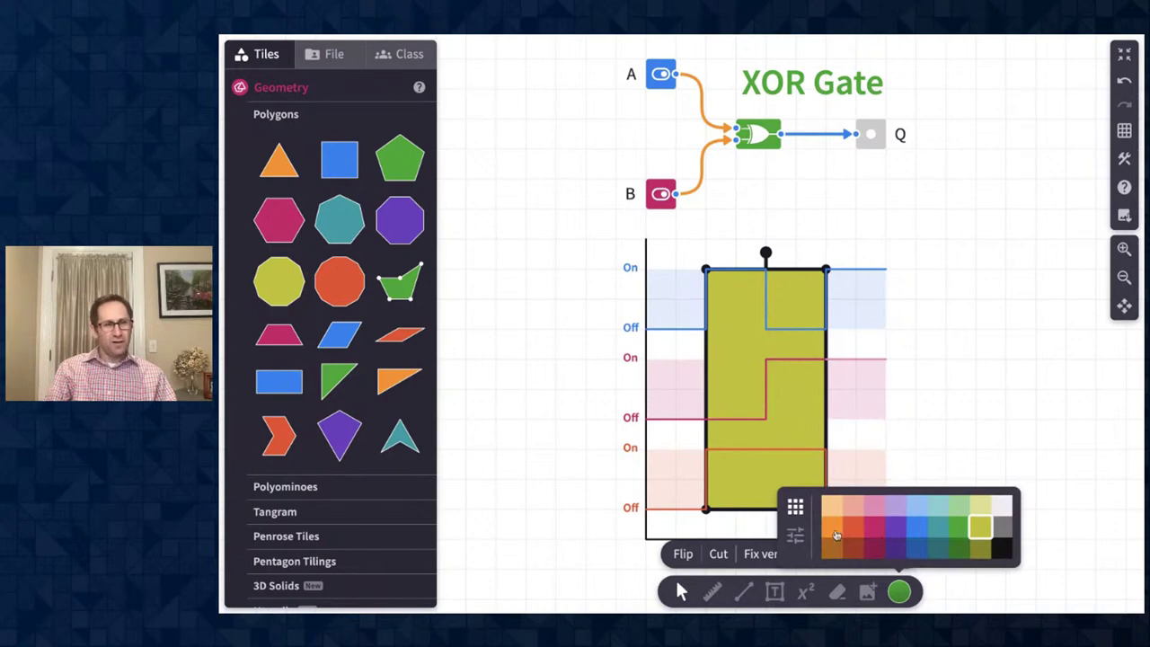
click(796, 535)
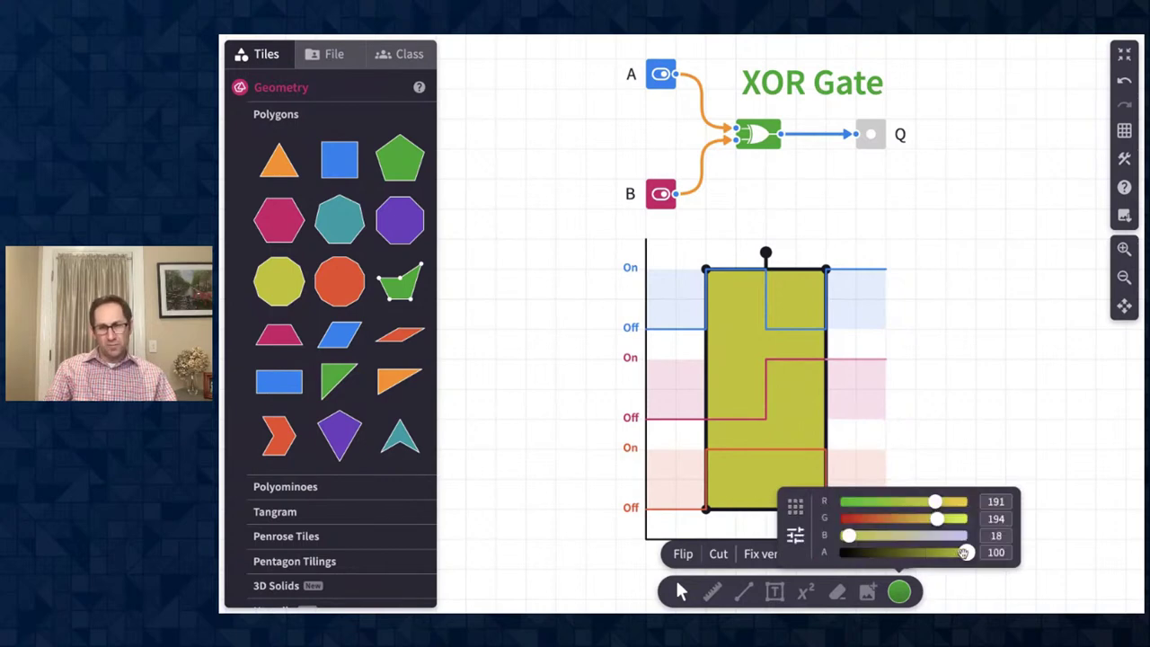
drag(960, 553, 866, 554)
click(988, 433)
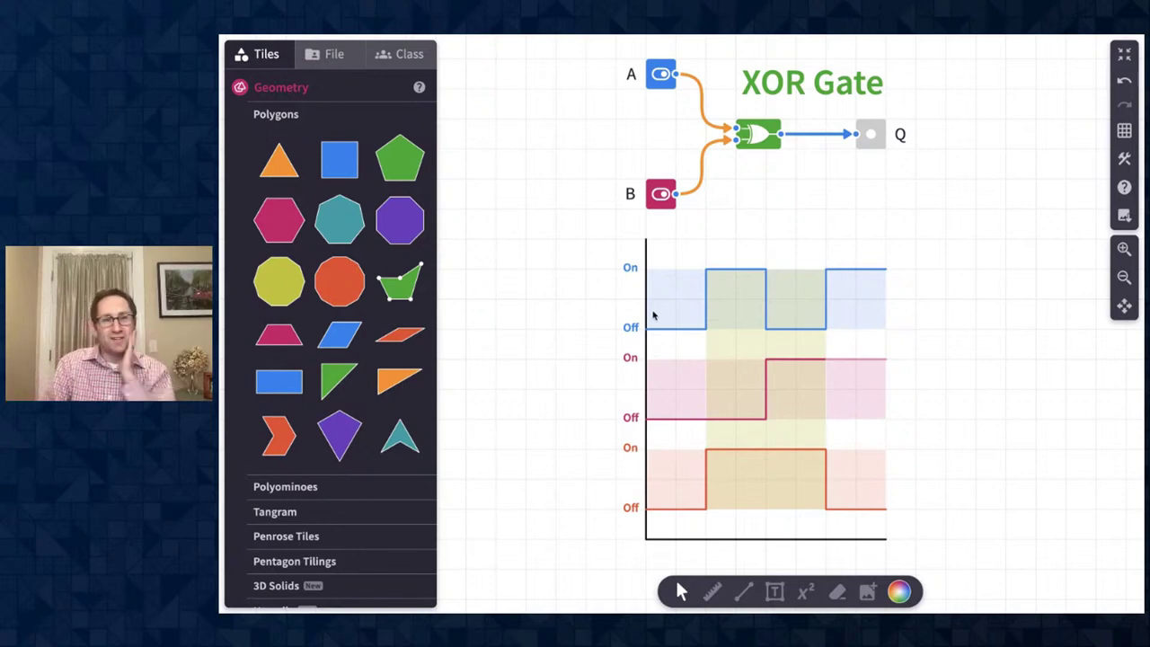
Open the lesson plans from Polypad's help and search the activities for "logic"
click(1124, 187)
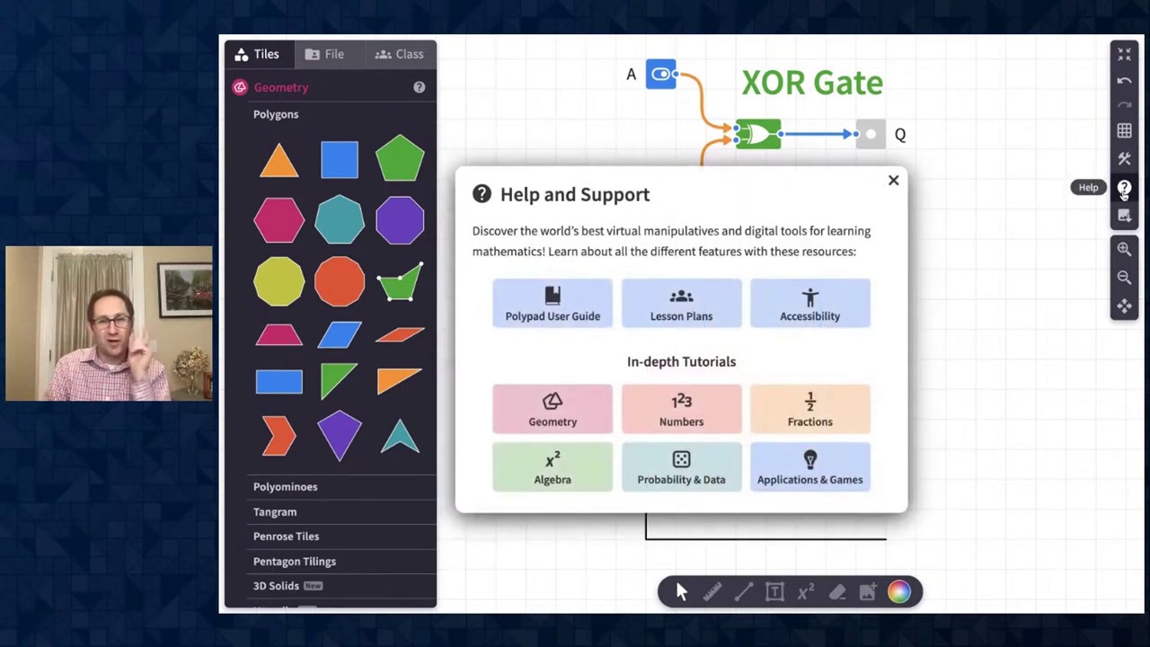
click(707, 306)
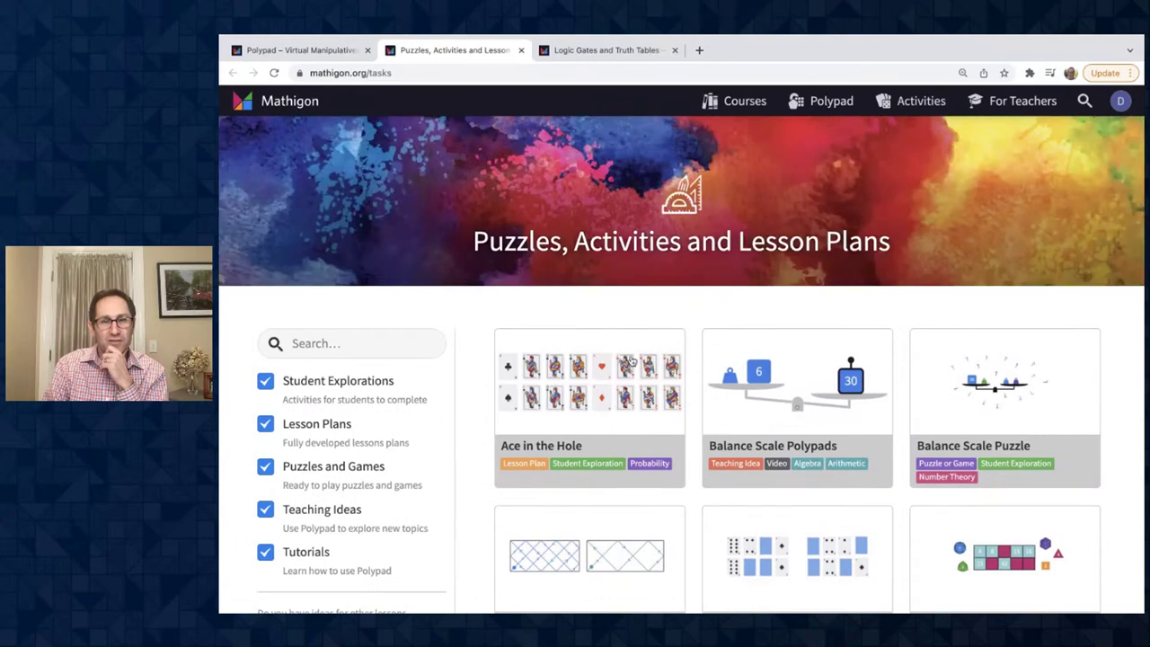
click(342, 348)
text(lo)
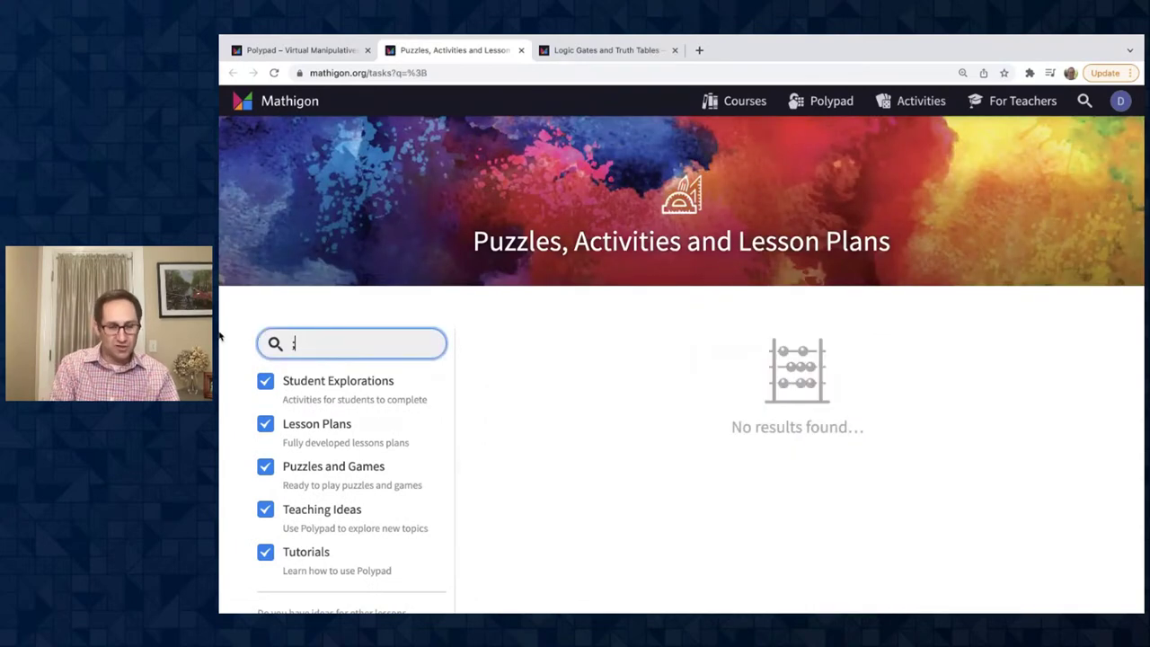
text(gic)
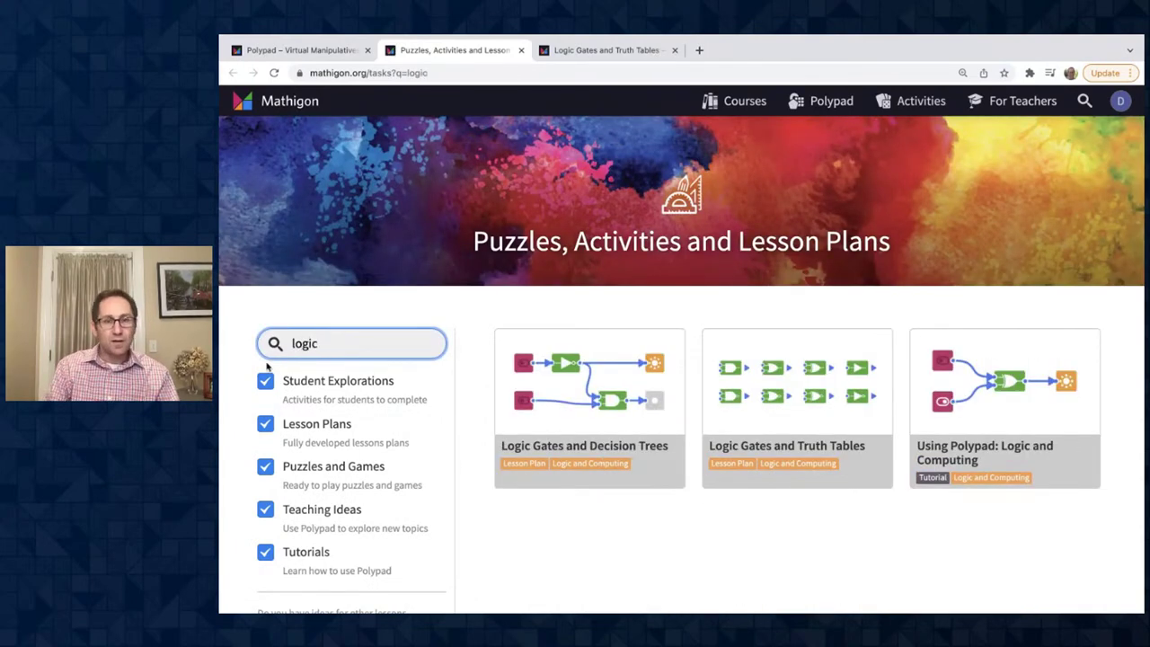
Open the Logic Gates and Decision Trees lesson plan and skim through its content
click(547, 399)
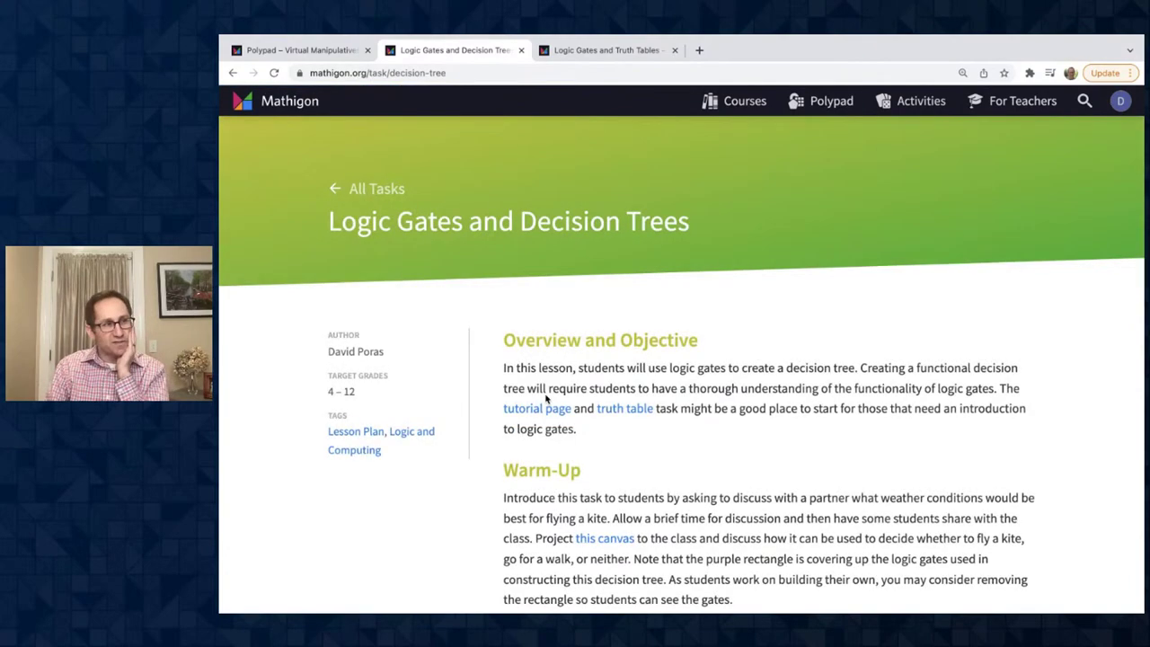
scroll(547, 400, down, 7)
scroll(545, 399, up, 7)
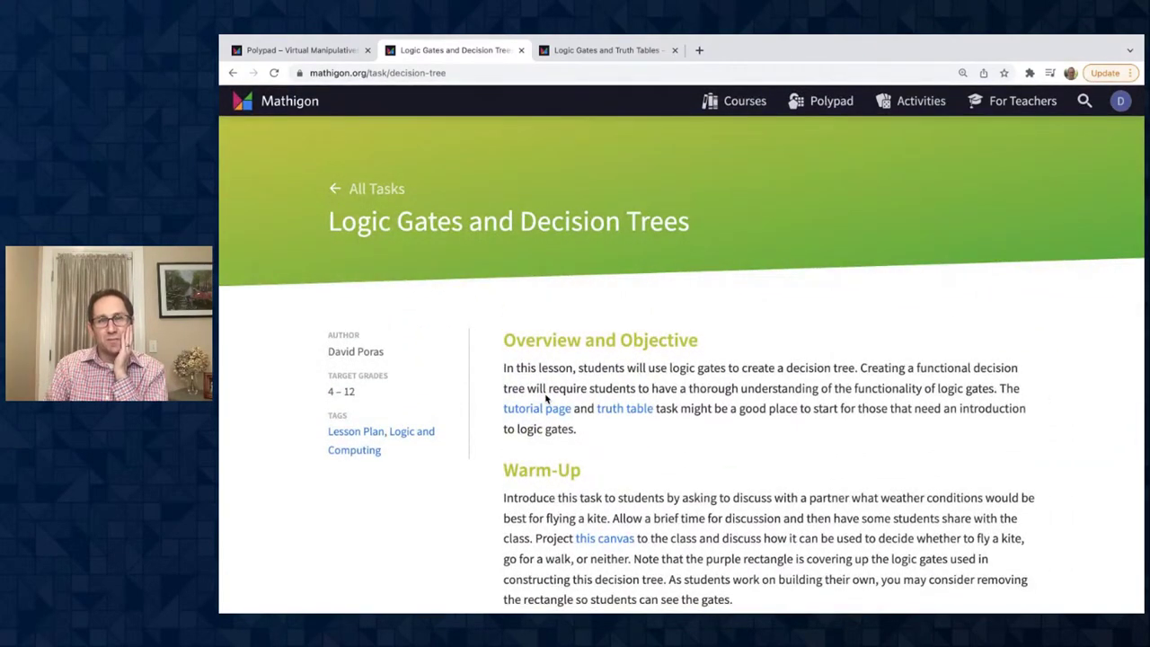
Open the Decision Tree - Gates Covered canvas from the lesson plan and nudge the purple rectangle slightly upward
scroll(546, 399, down, 8)
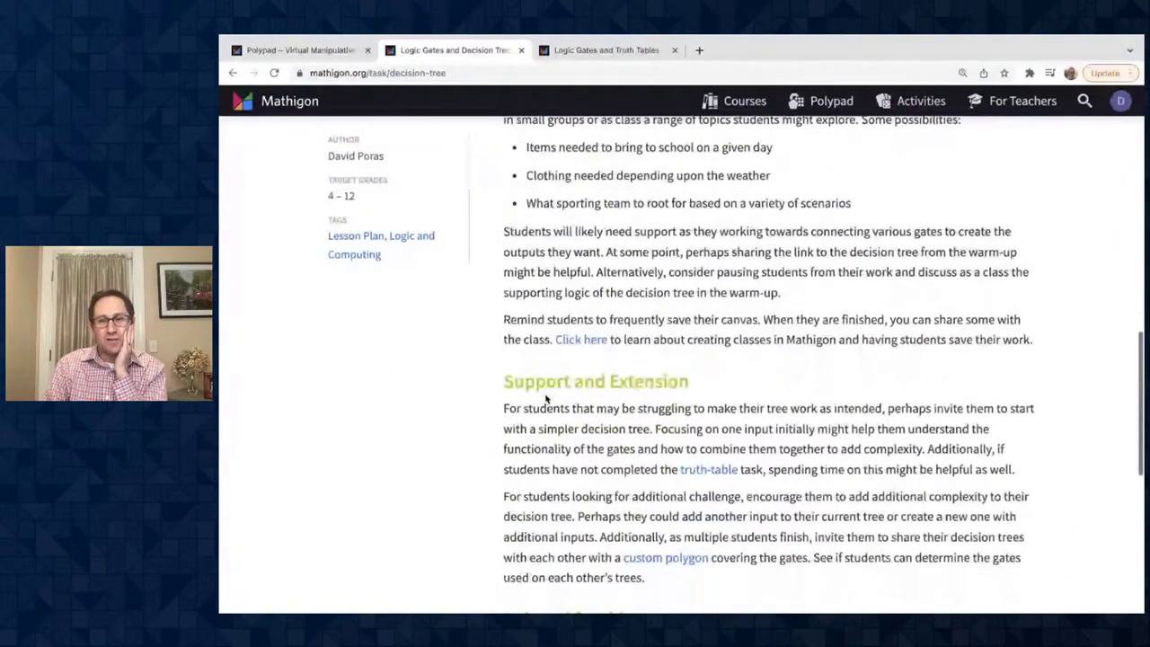
scroll(547, 400, down, 5)
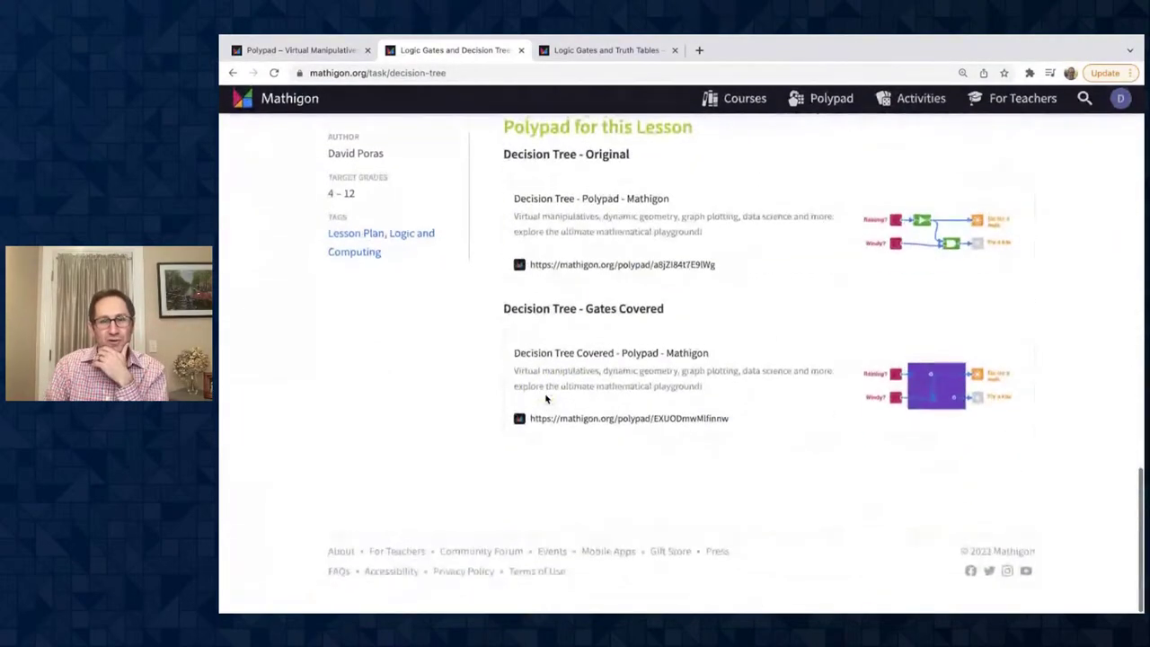
click(708, 391)
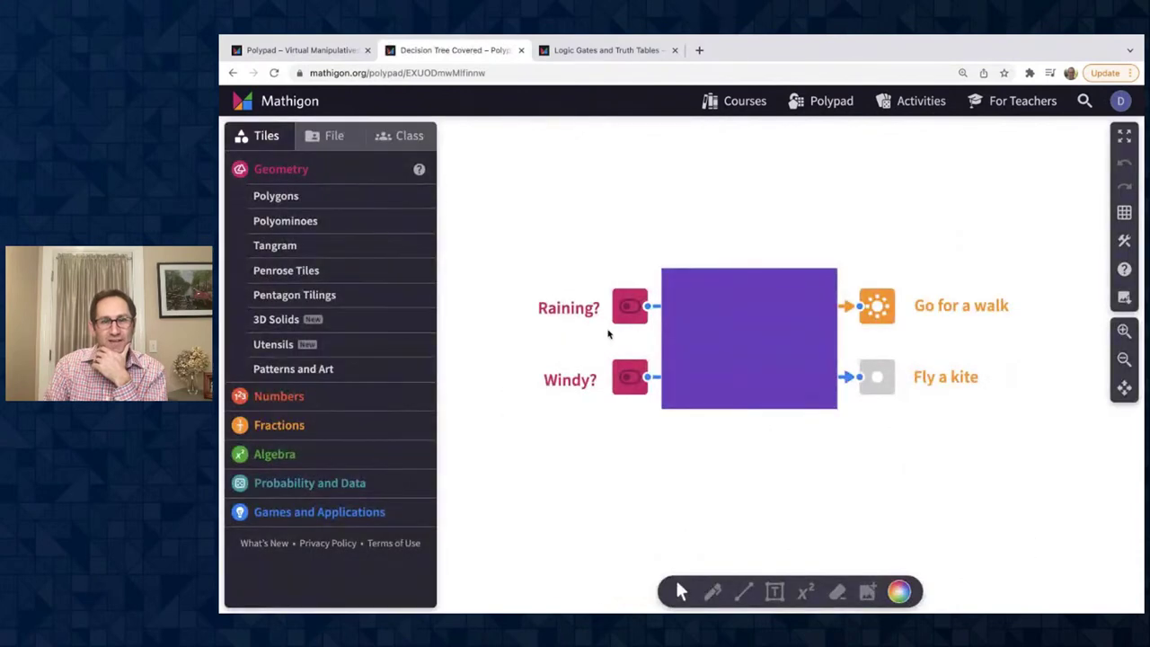
scroll(935, 373, up, 3)
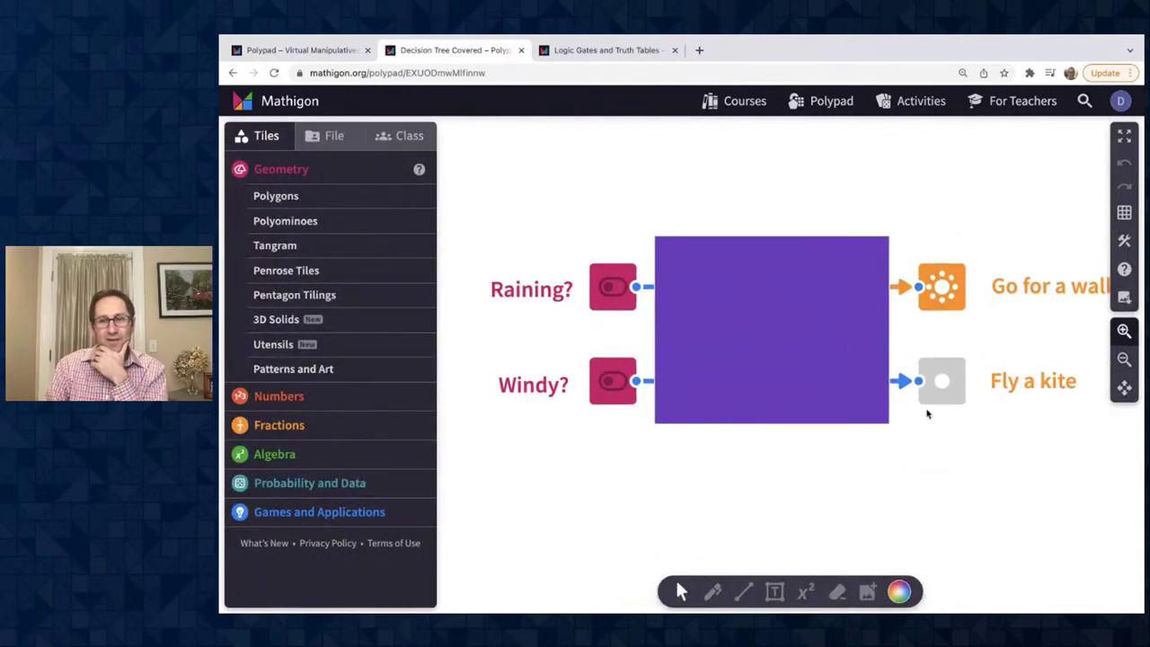
click(770, 339)
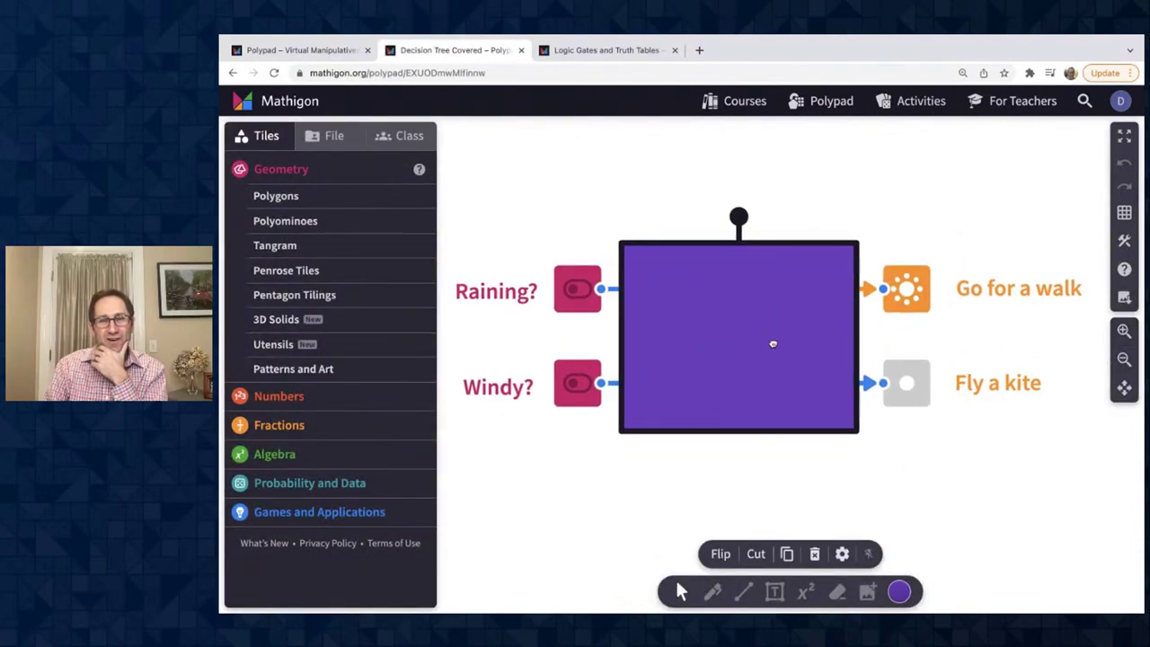
drag(773, 334, 770, 335)
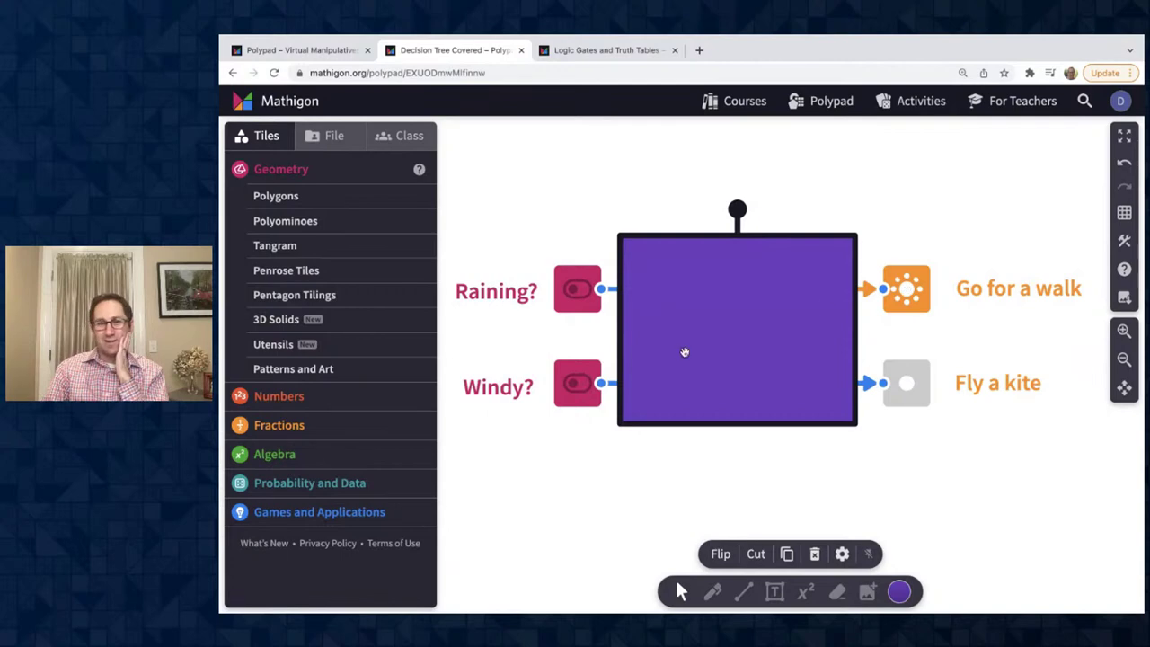
Test the decision tree by switching Raining on and off, turning Windy on, and turning Raining on as well
click(582, 287)
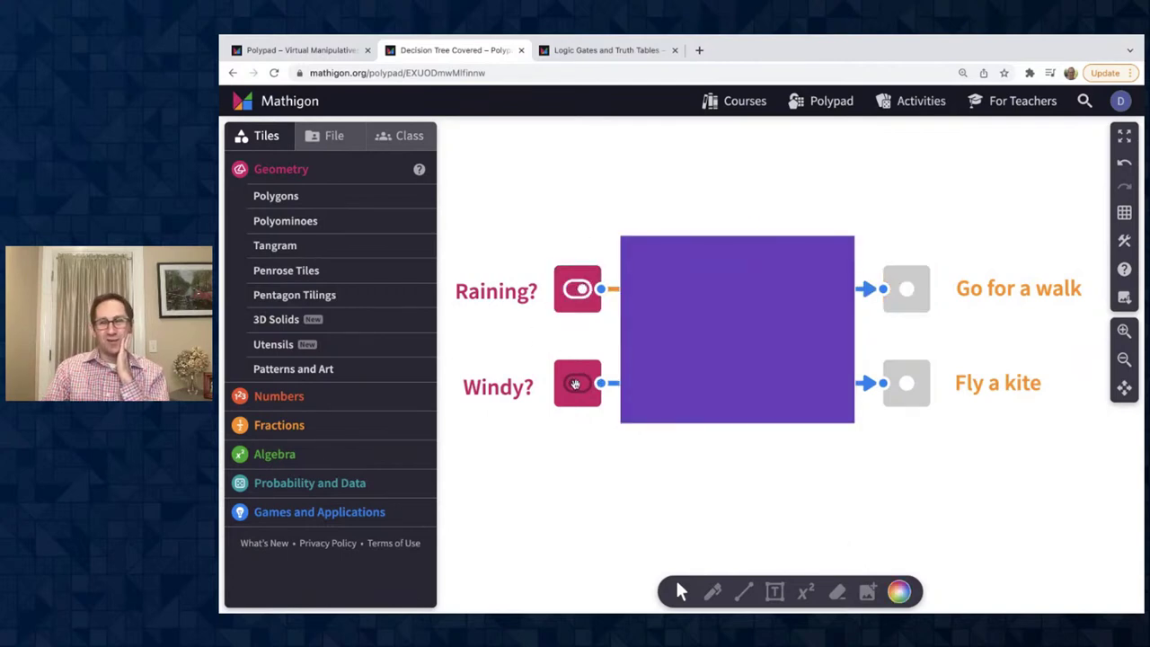
click(569, 292)
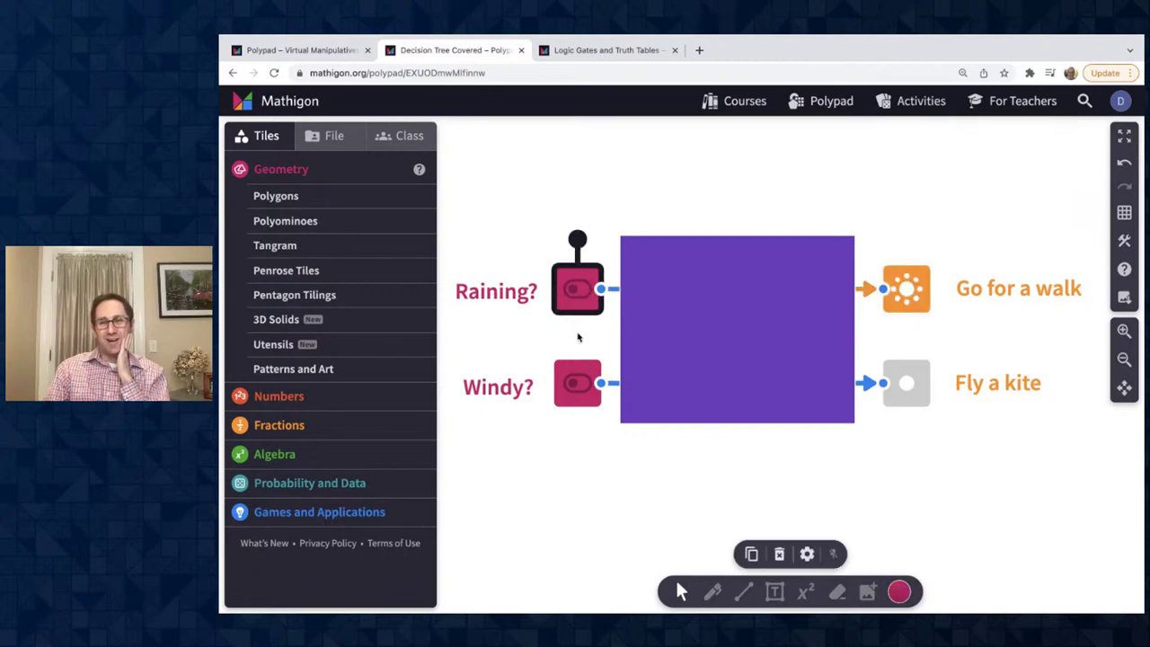
click(588, 383)
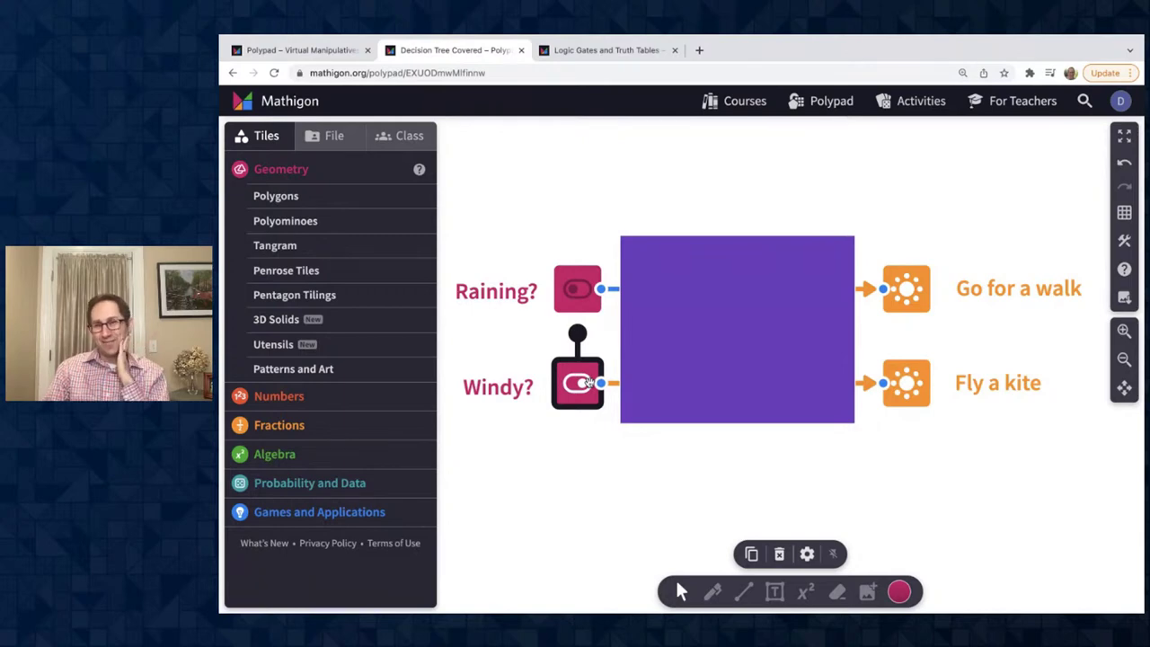
click(575, 291)
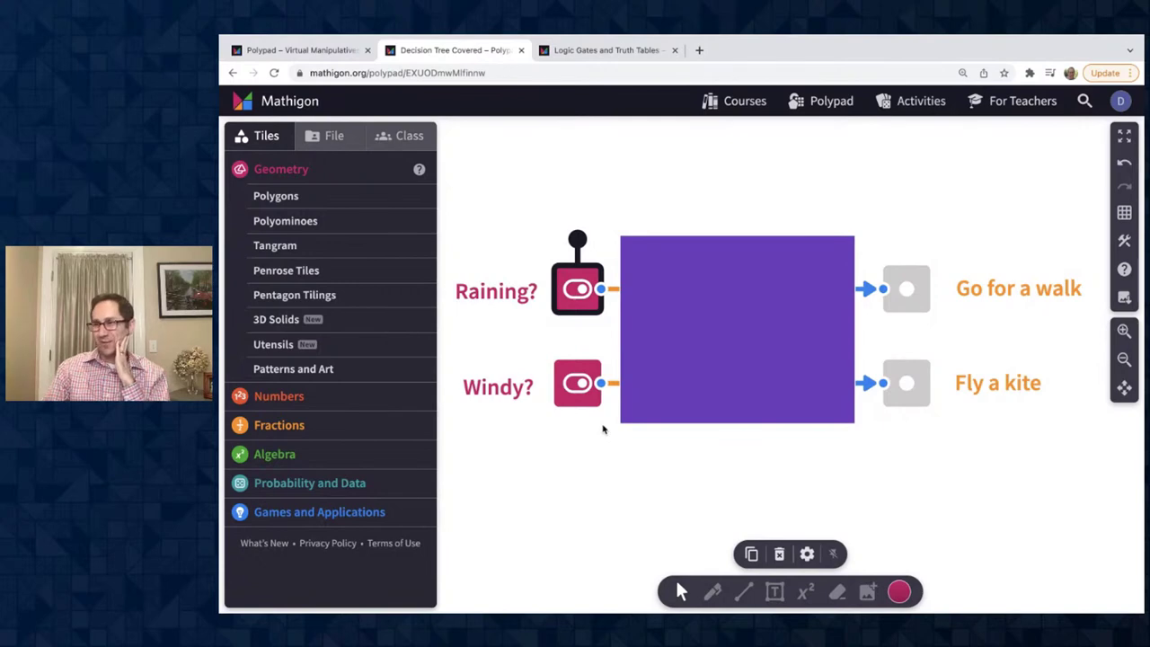
Check the purple rectangle's alpha setting, and uncover the logic gates by moving the rectangle aside and deleting it
click(659, 357)
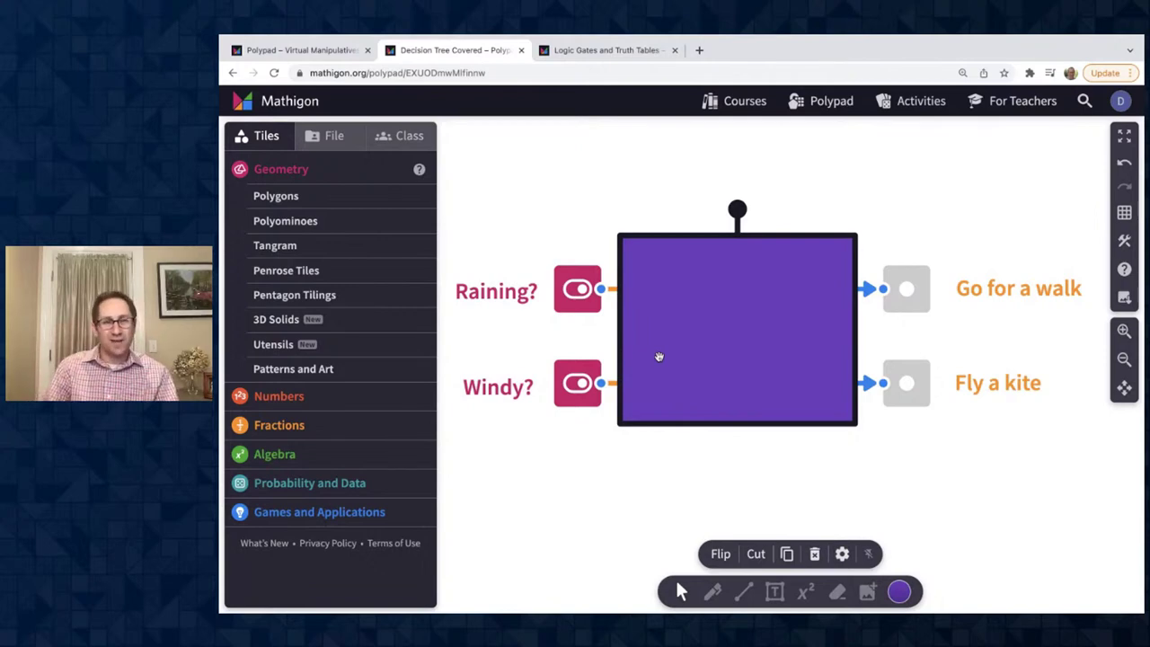
click(897, 591)
click(796, 536)
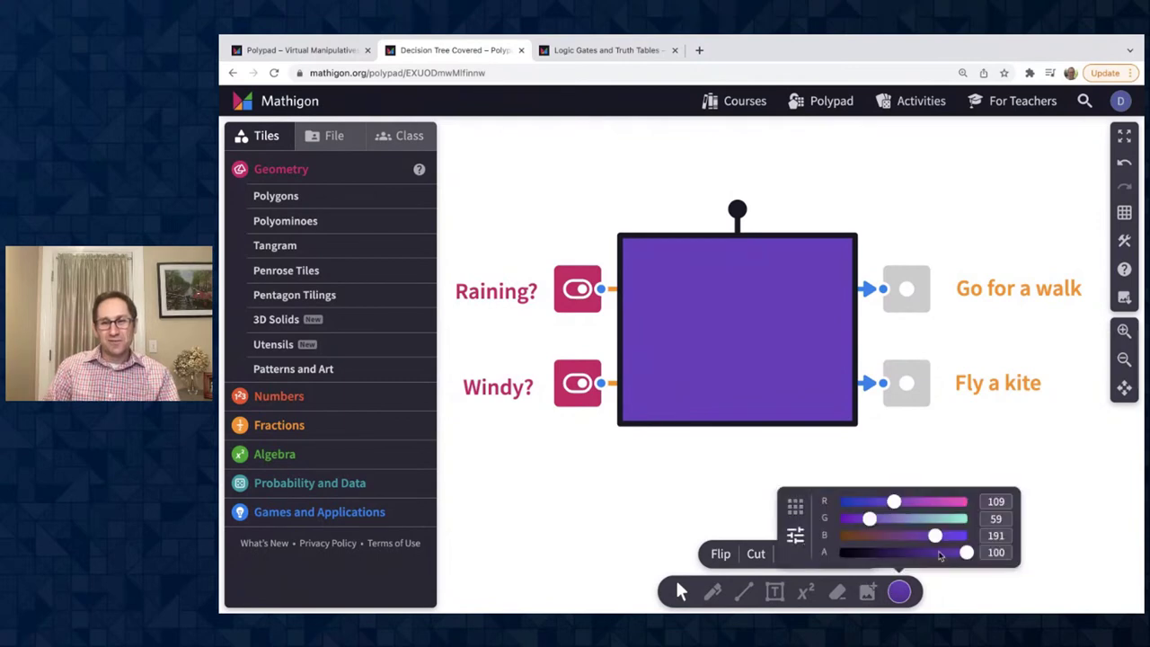
mouse_move(966, 553)
mouse_down()
mouse_move(906, 553)
mouse_move(1023, 556)
mouse_move(924, 553)
mouse_move(968, 553)
mouse_up()
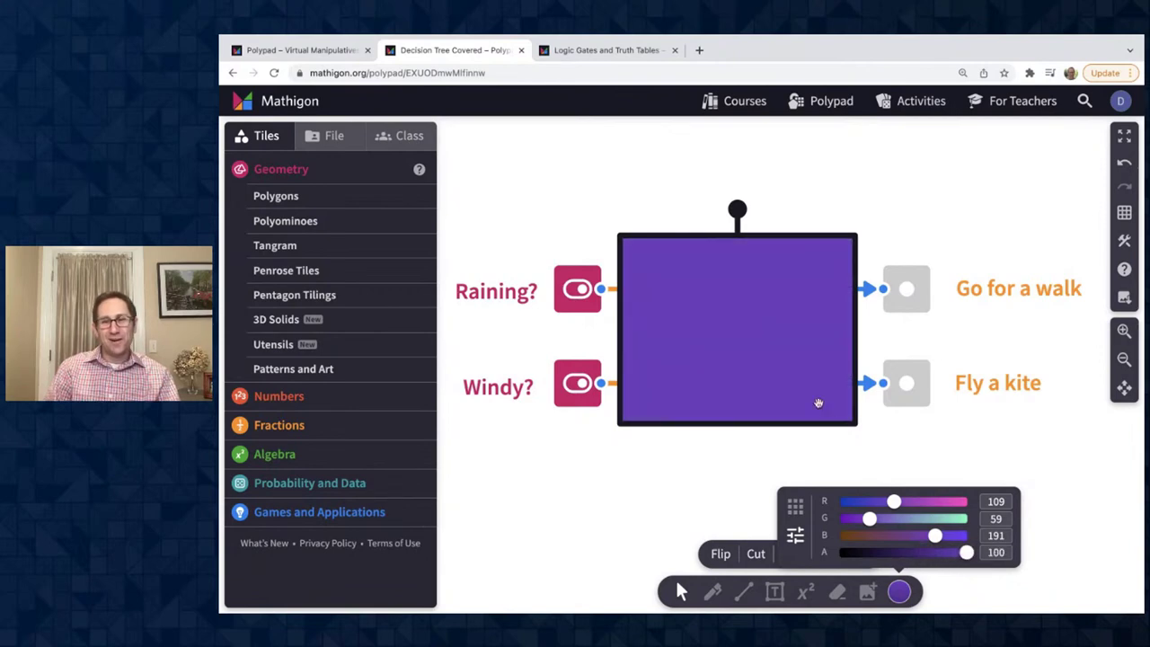
drag(796, 390, 602, 609)
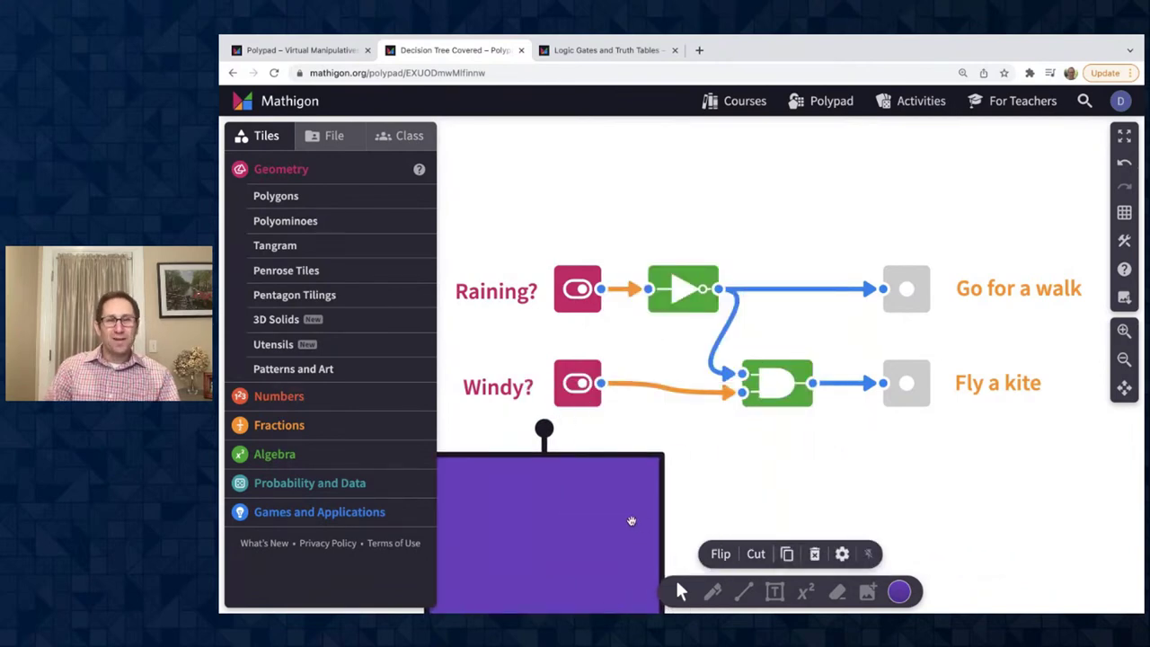
key(Delete)
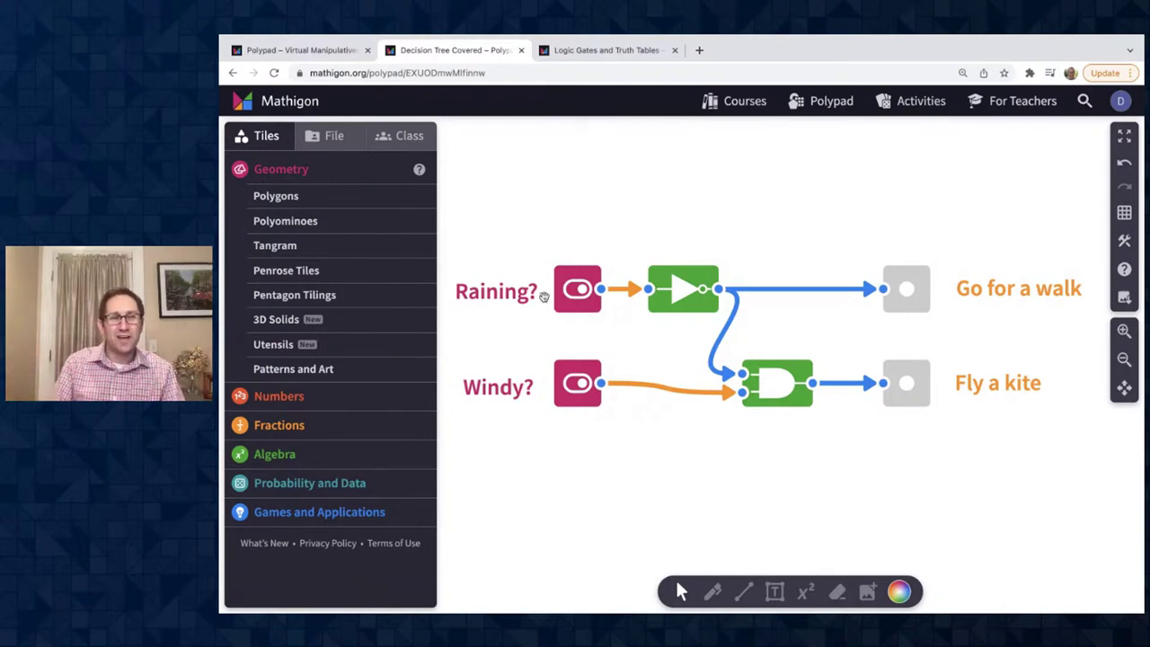
Select the Raining and Windy switches together and show the available Logic and Computing tiles, ending with nothing selected
drag(560, 226, 589, 395)
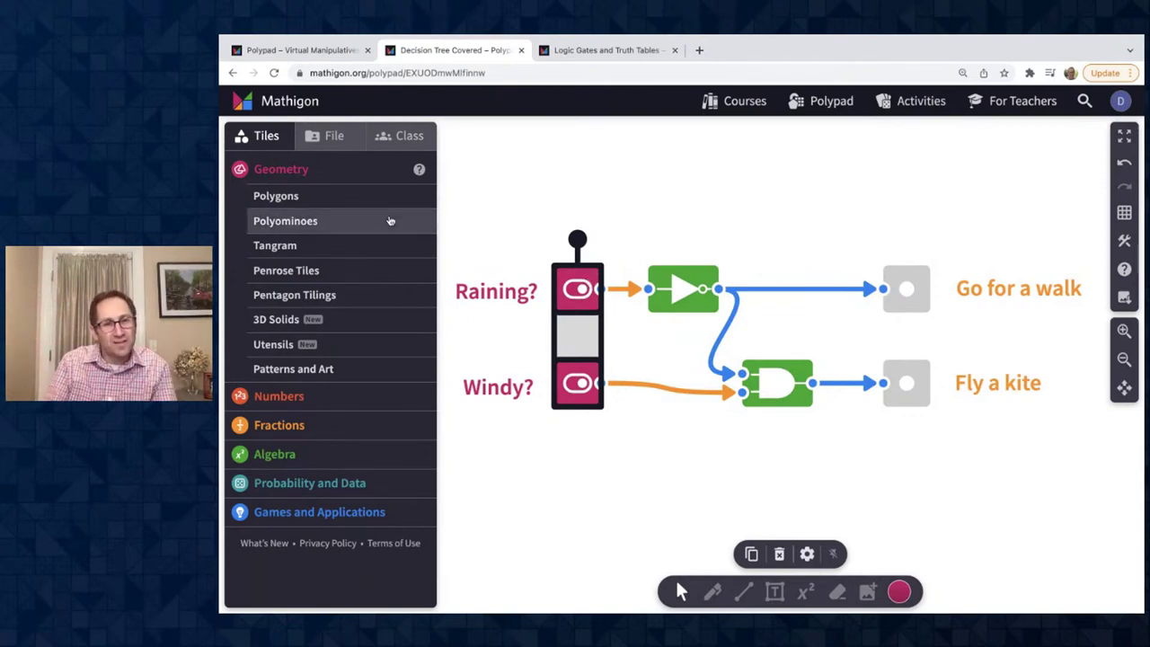
click(334, 139)
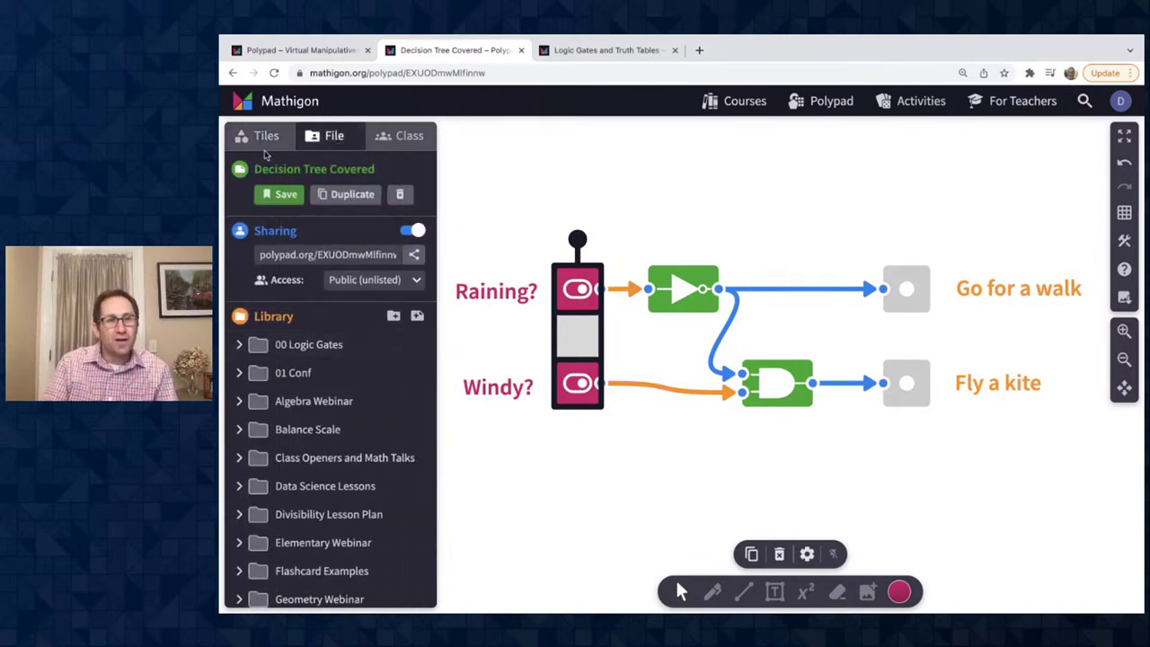
click(264, 137)
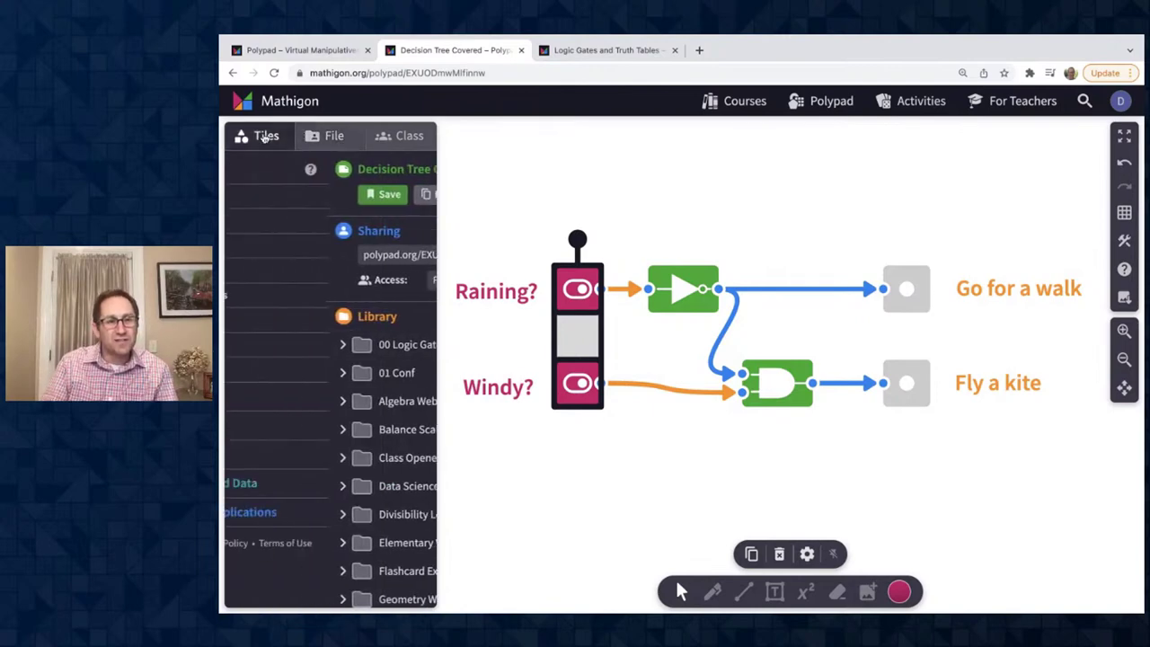
click(265, 482)
click(279, 440)
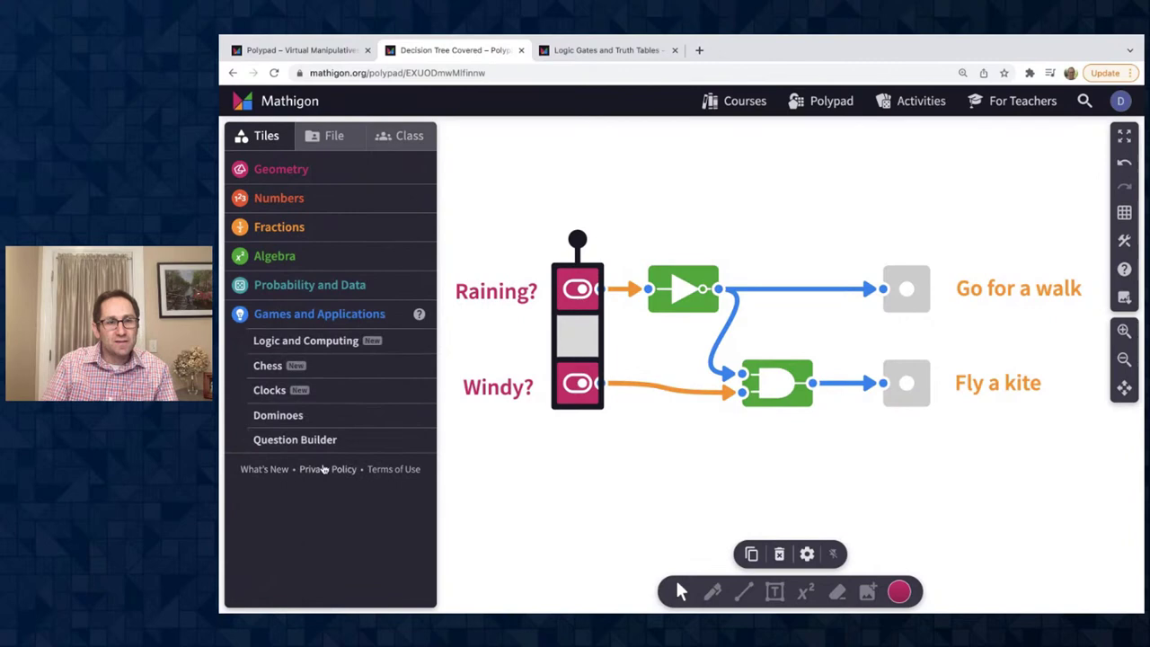
click(301, 338)
scroll(325, 439, down, 1)
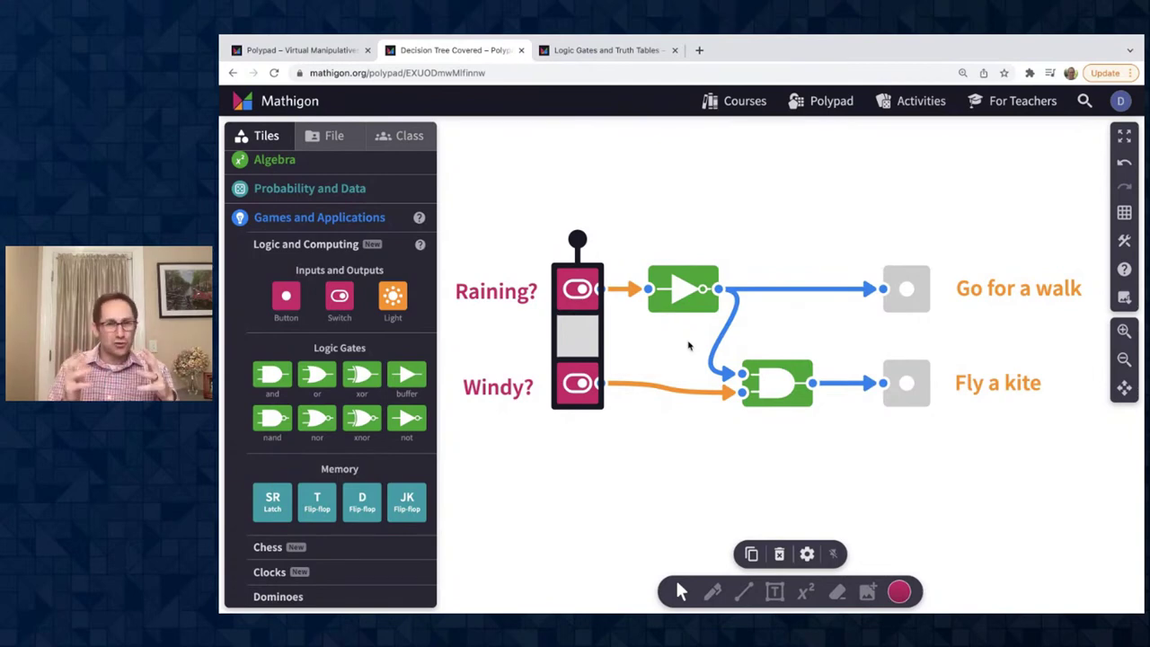
click(611, 496)
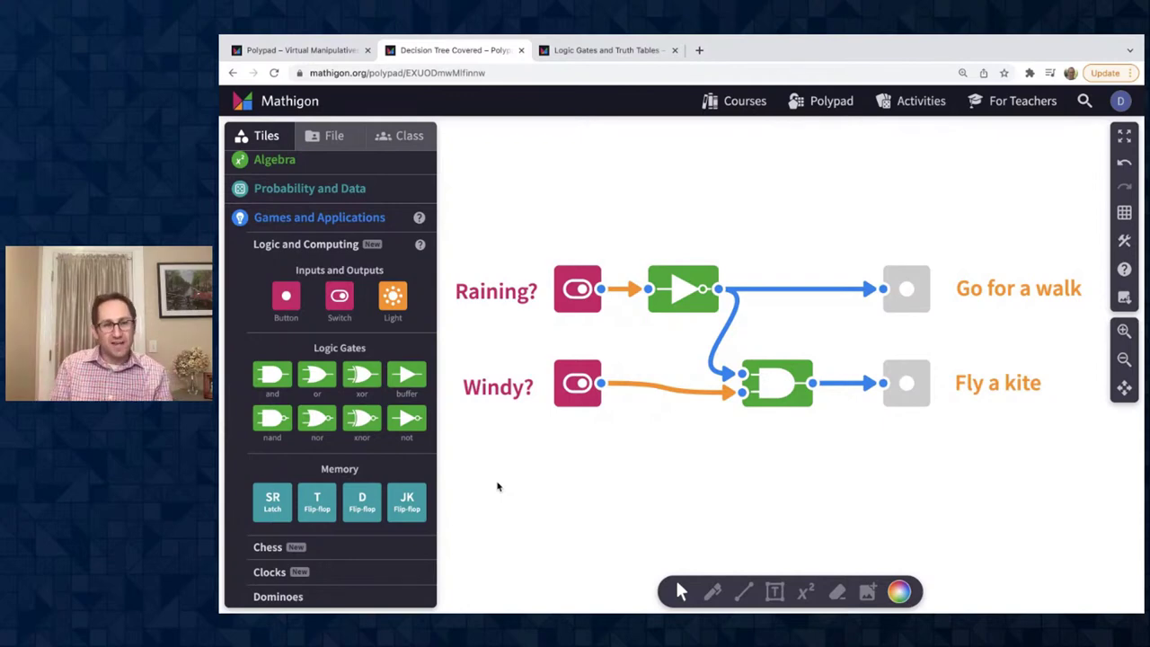
Open the T flip-flop Explained canvas from the 00 Logic Gates folder of the file library
click(331, 135)
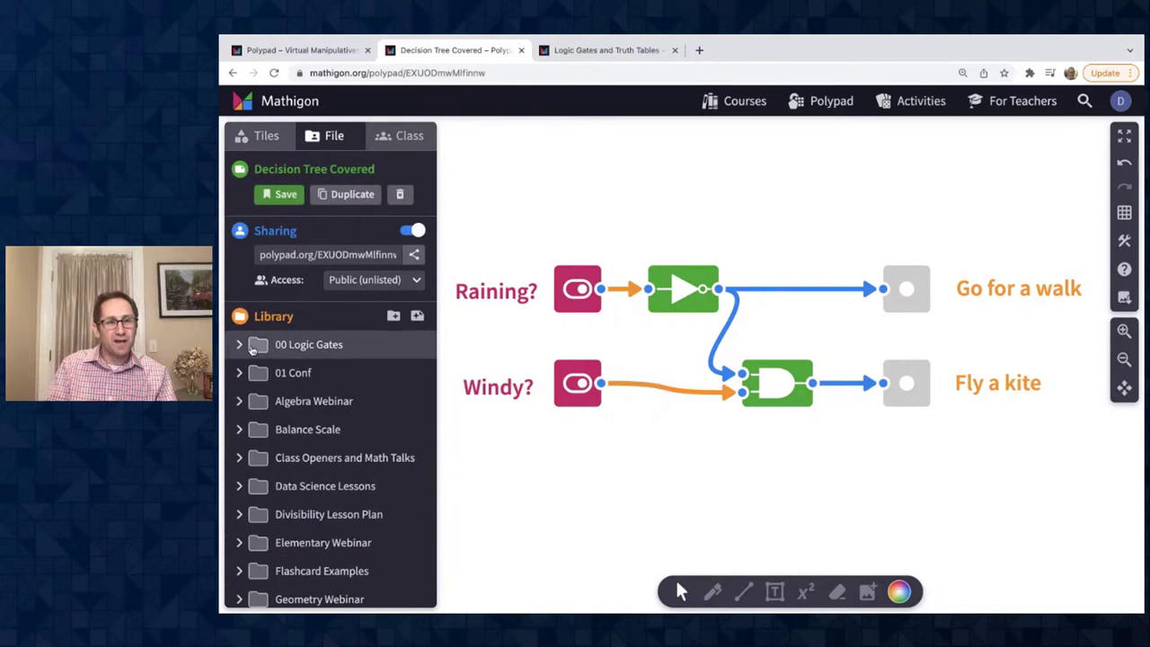
click(302, 345)
scroll(329, 388, down, 8)
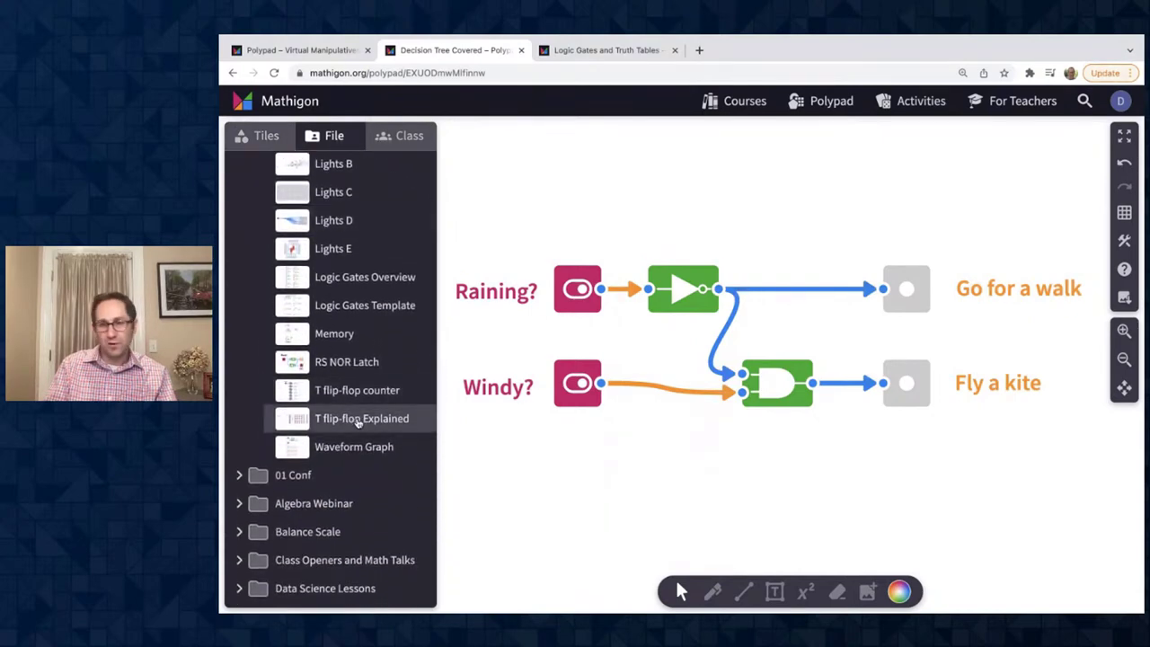
click(356, 420)
click(804, 400)
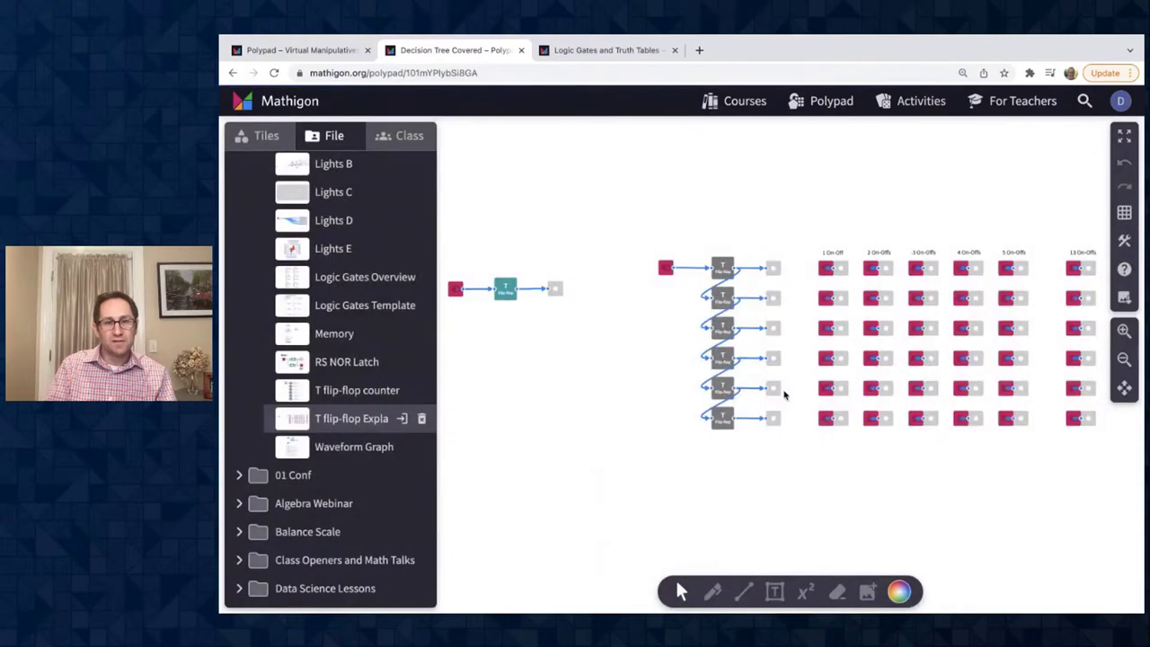
click(531, 78)
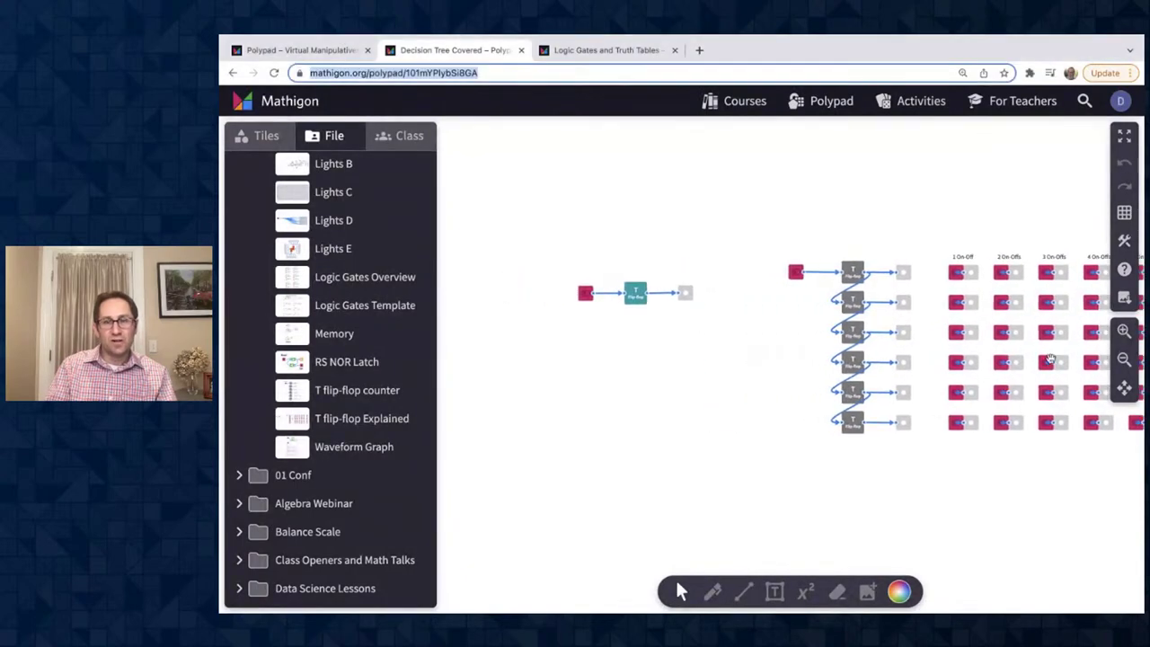
Nudge the light of the single T flip-flop circuit so that it lines up with the flip-flop's output
click(1124, 331)
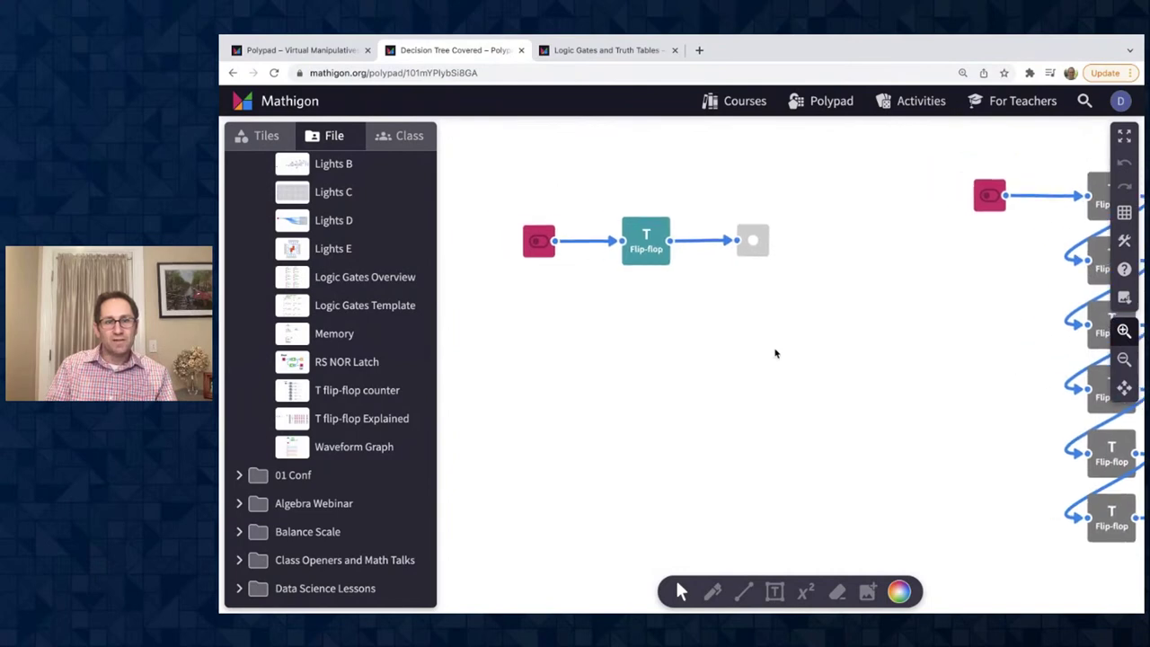
click(1127, 327)
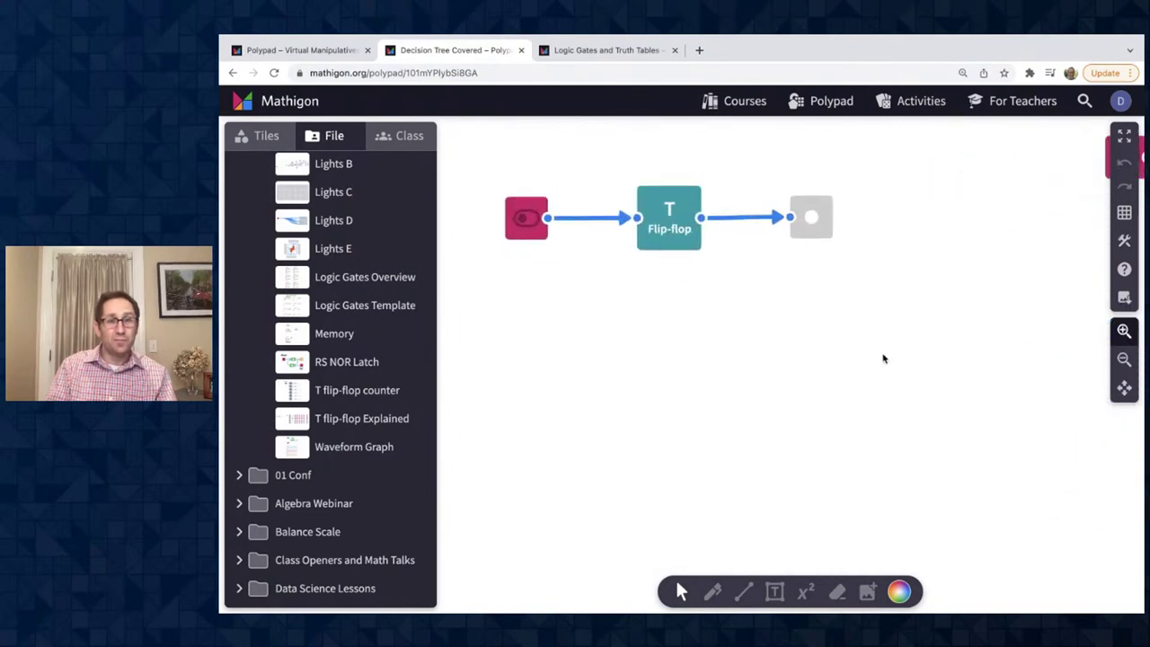
click(837, 252)
drag(838, 252, 841, 252)
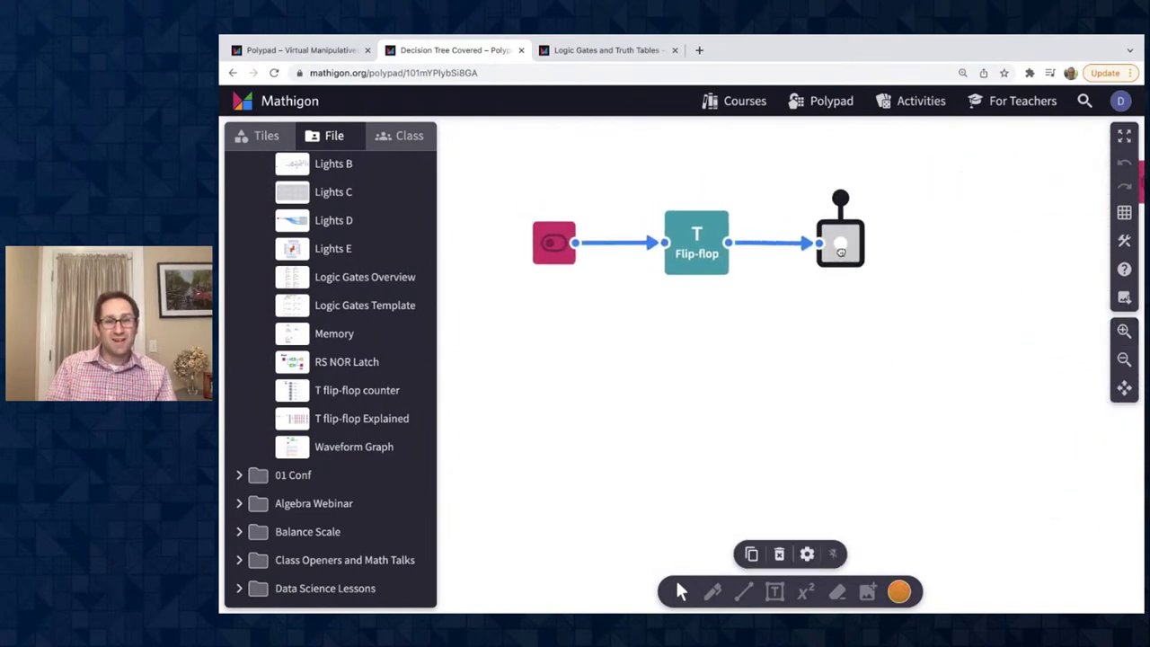
Show the Memory tiles and test the single T flip-flop circuit by turning its switch on, off and on again
click(265, 138)
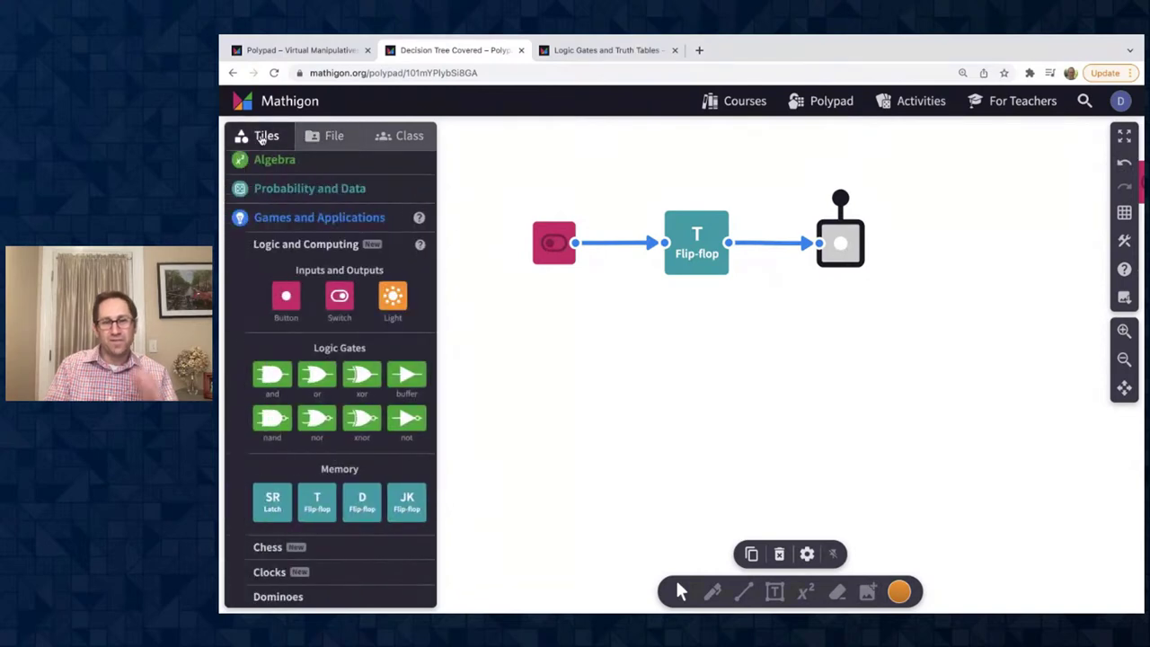
scroll(681, 390, left, 2)
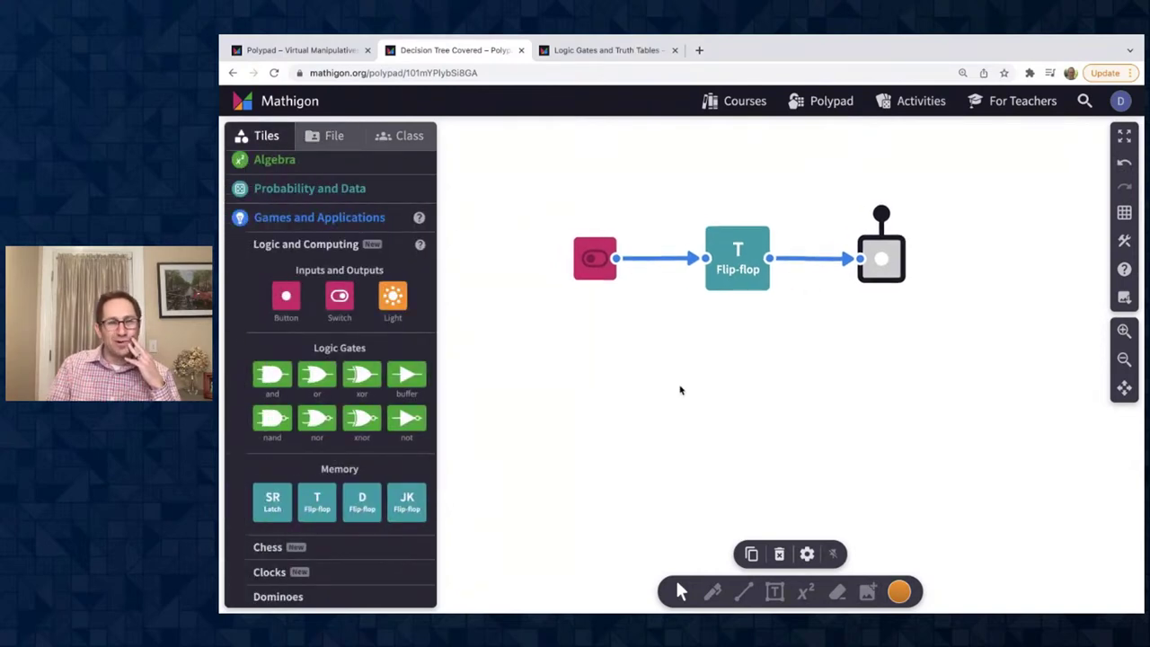
click(1125, 332)
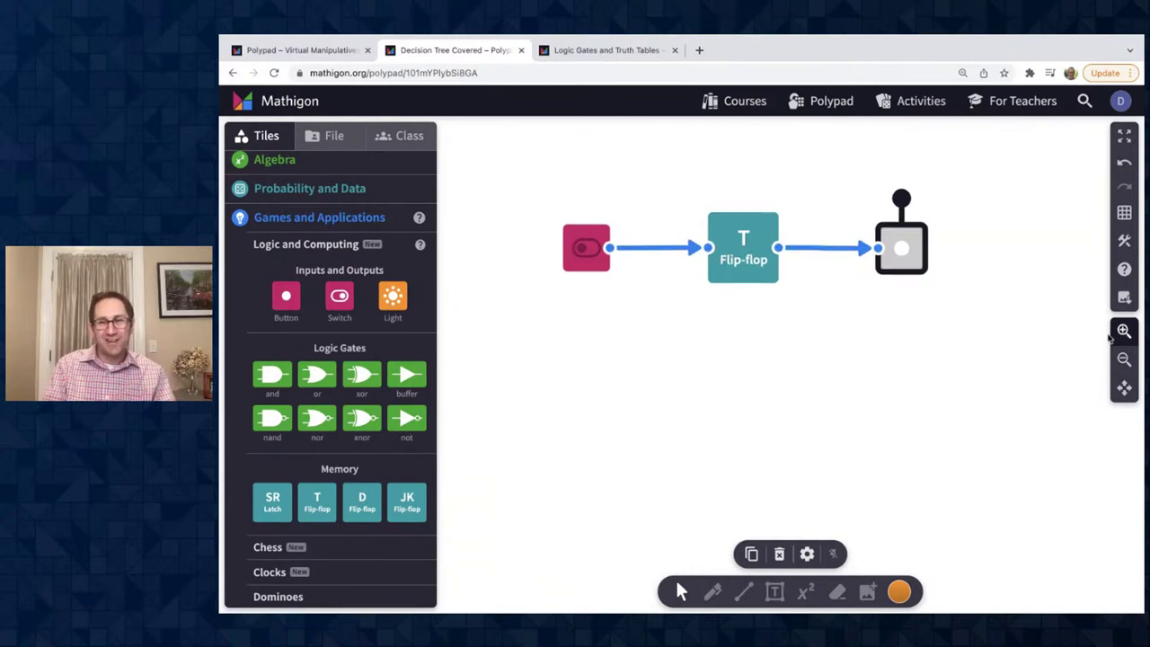
scroll(1101, 342, up, 1)
click(1125, 332)
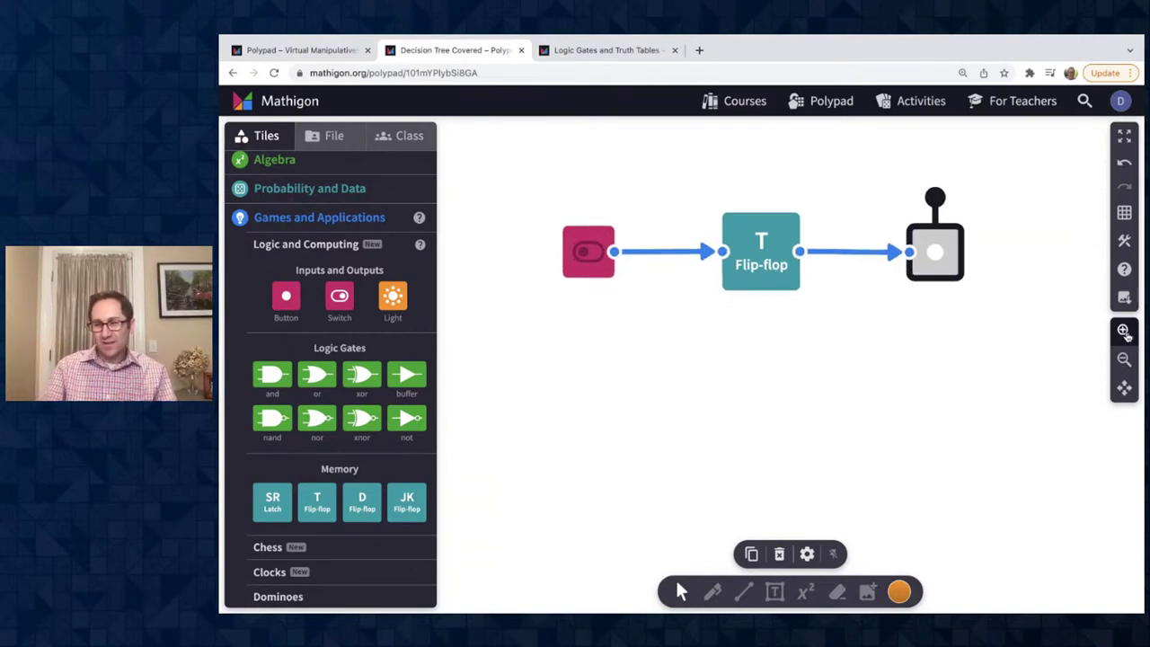
click(590, 252)
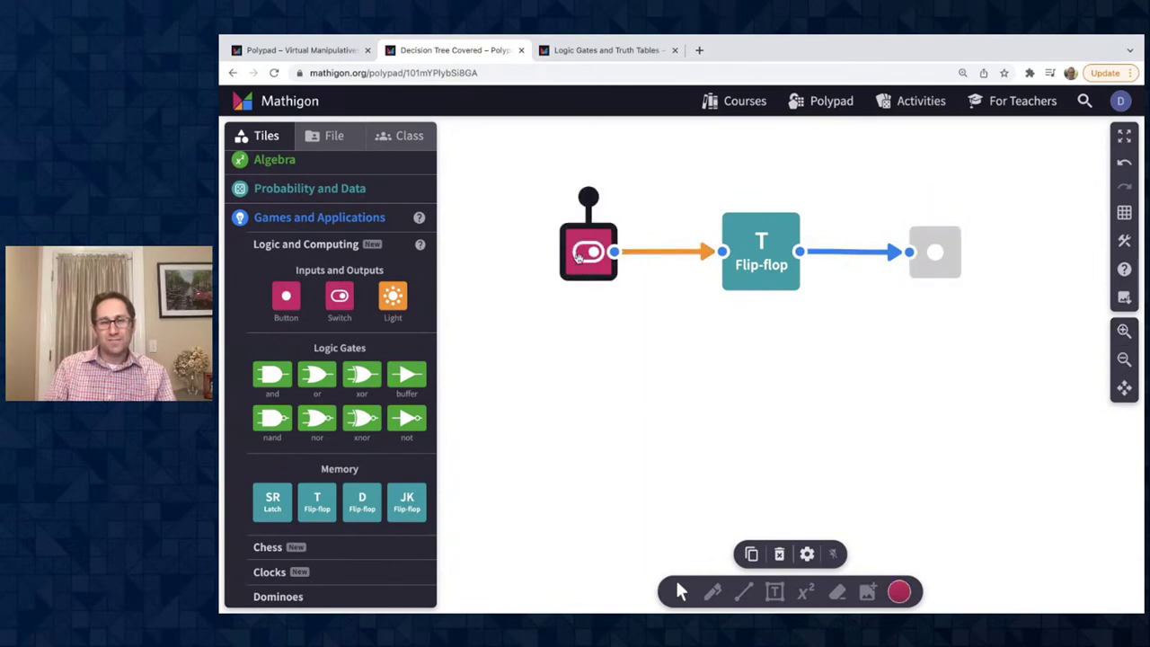
click(578, 259)
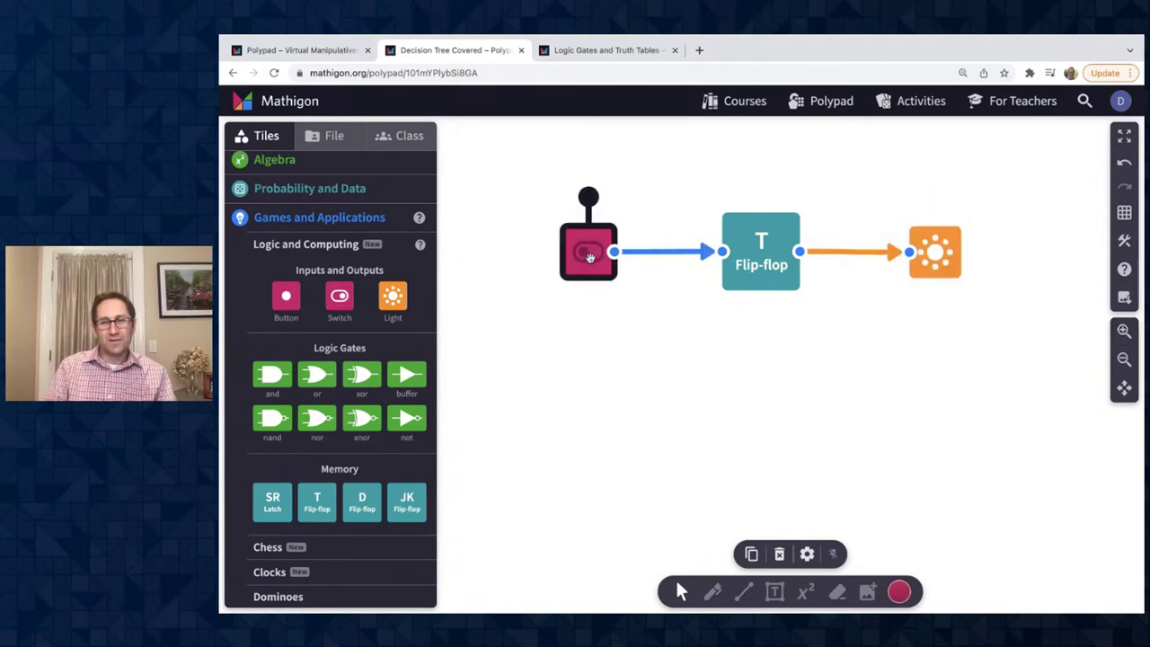
click(591, 255)
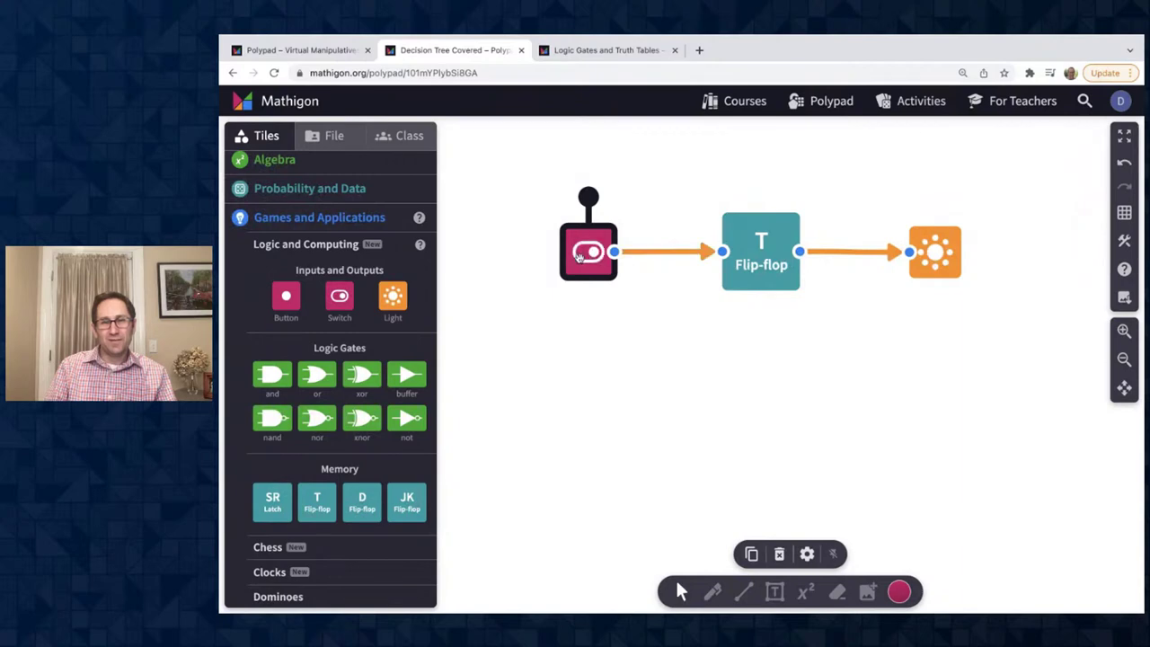
Toggle the single T flip-flop circuit's switch off and on repeatedly to demonstrate how the light responds
click(591, 256)
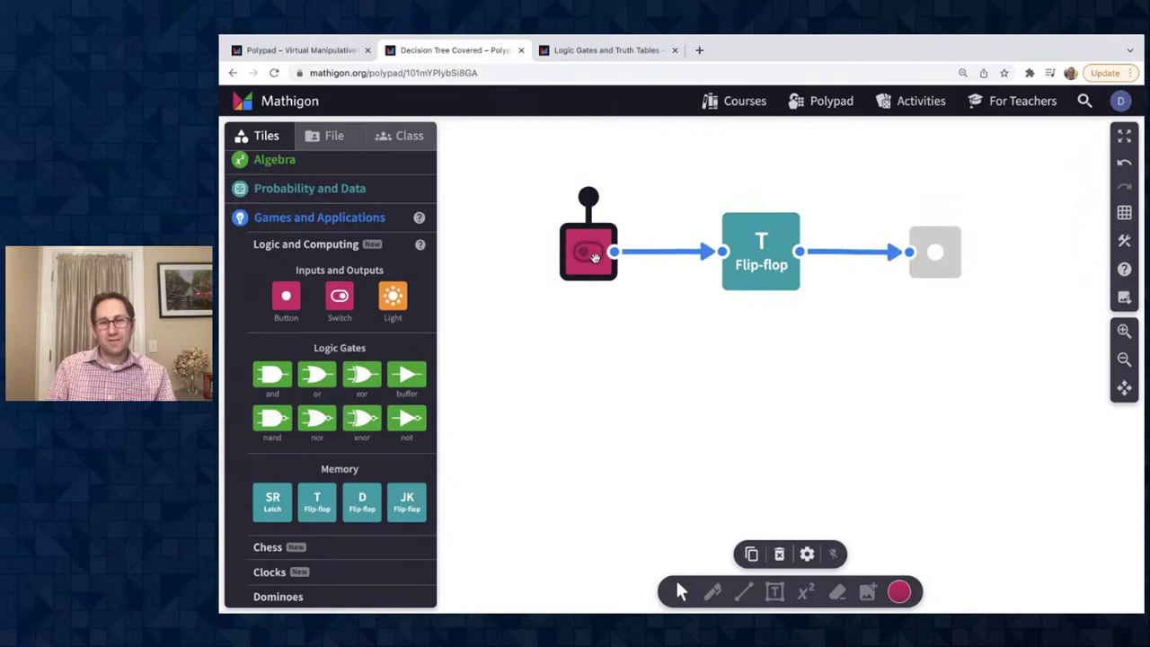
click(593, 258)
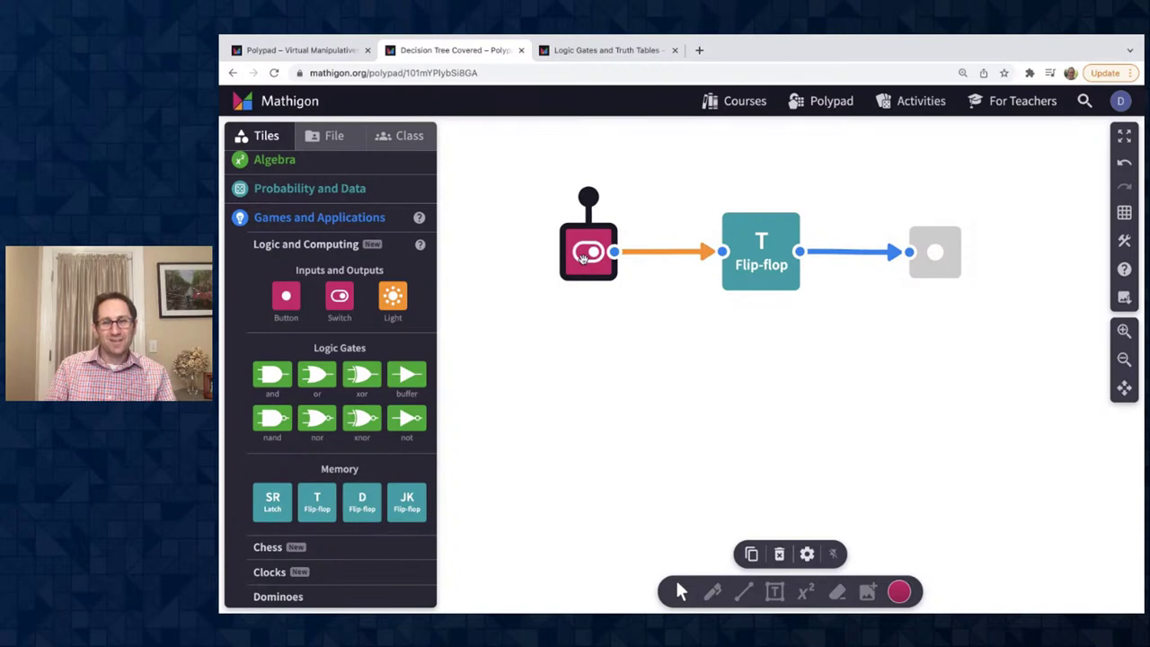
click(582, 258)
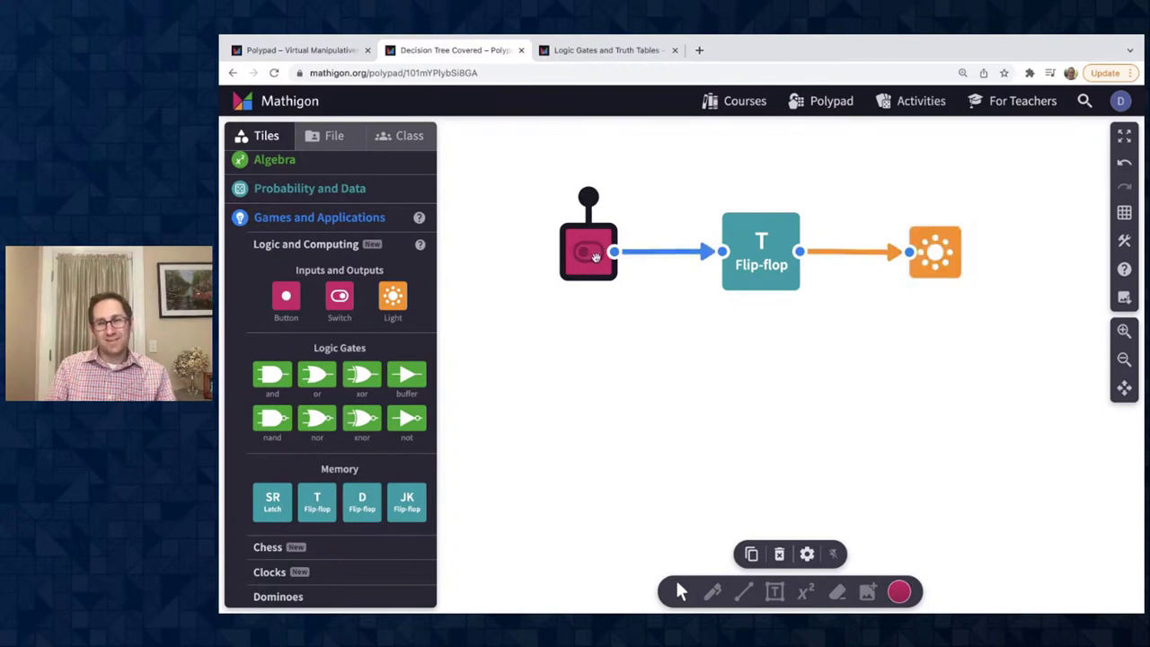
click(593, 257)
click(576, 259)
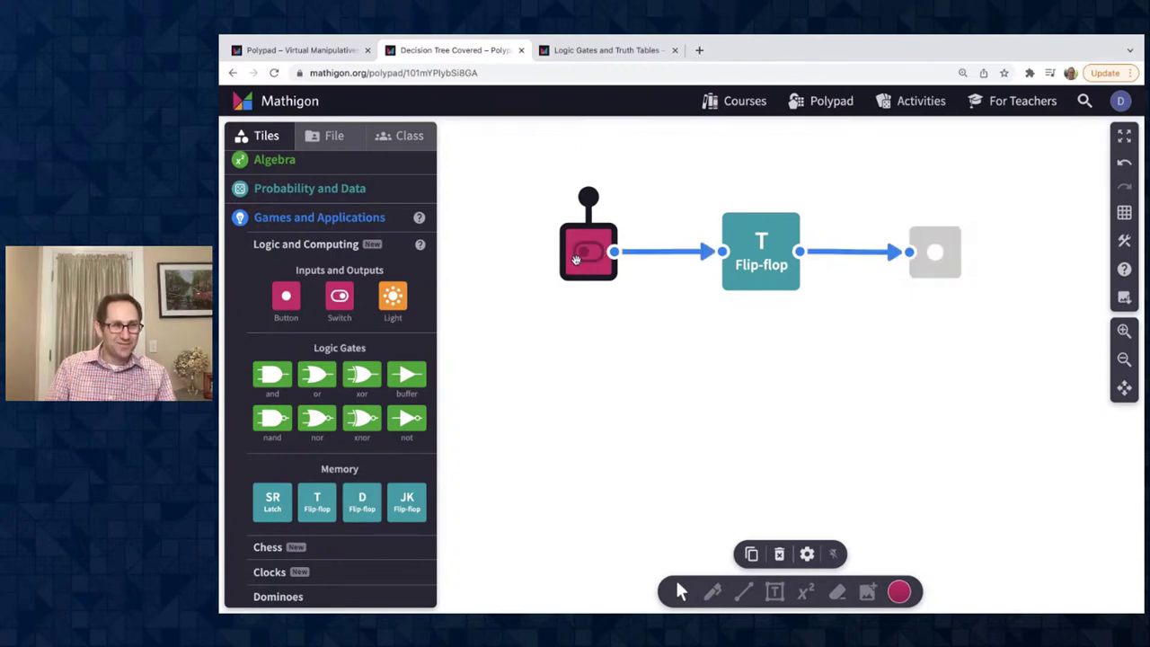
click(594, 256)
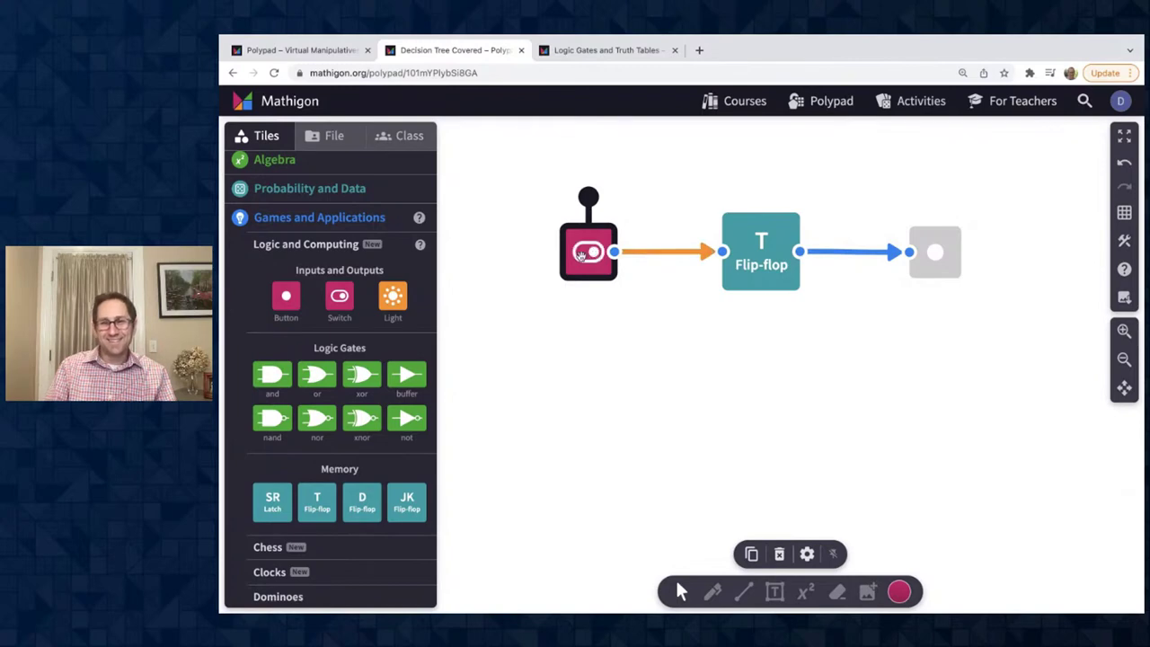
click(581, 256)
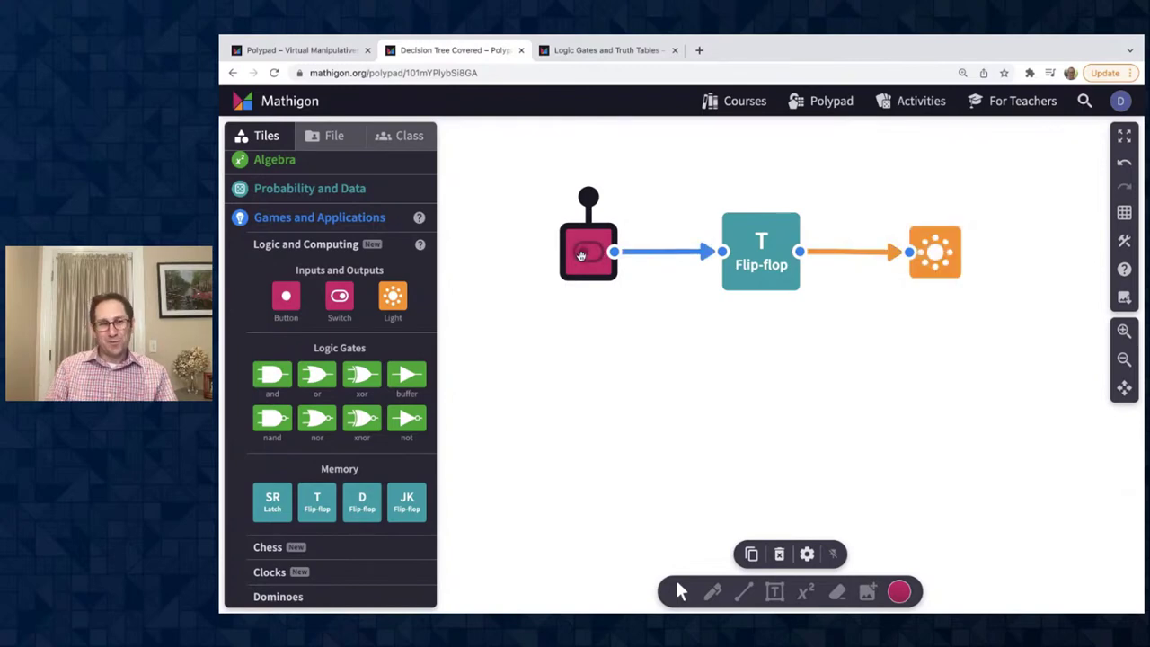
Add a text note below the circuit reading "To change the state of the output, the input must go on and then off."
click(774, 592)
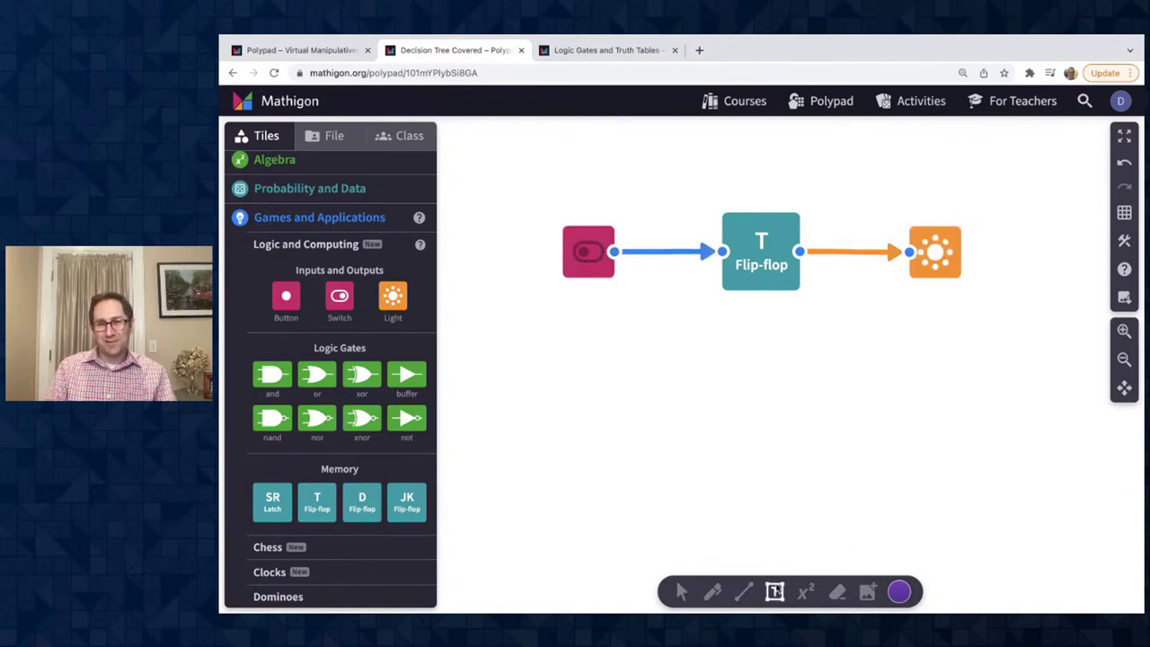
click(900, 592)
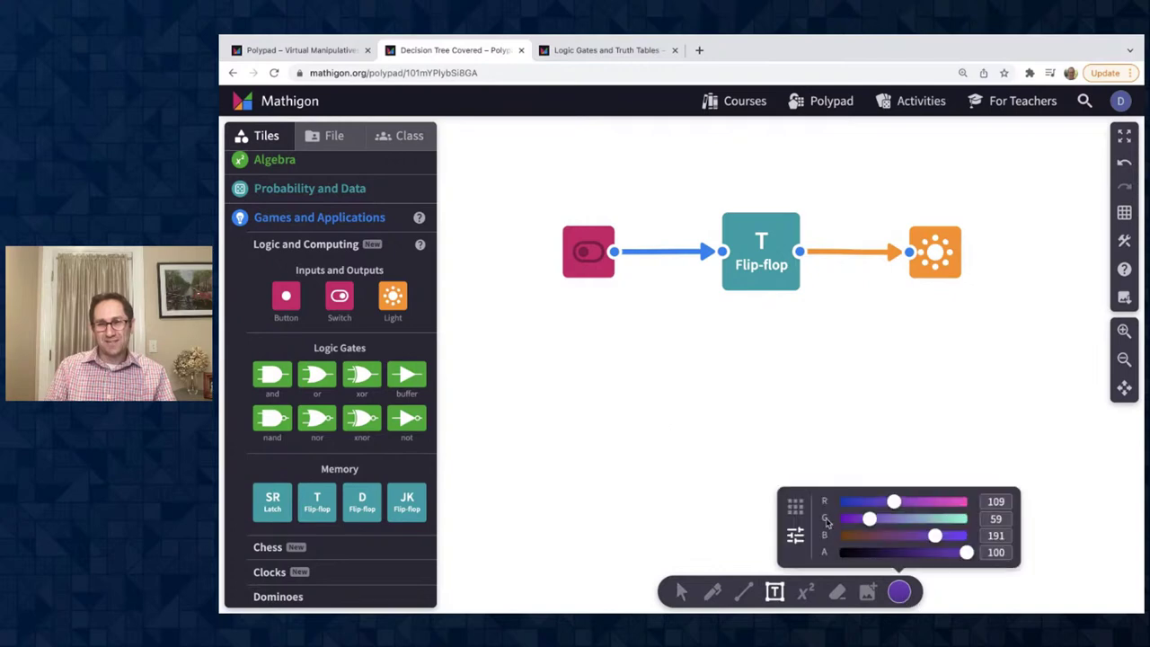
click(797, 510)
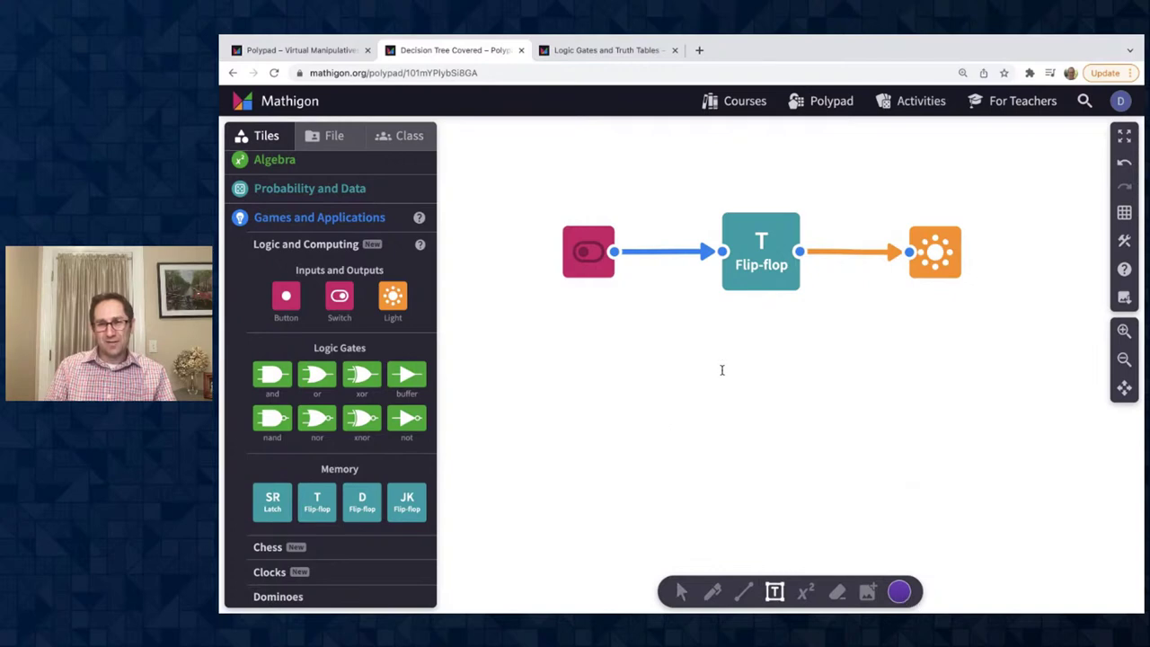
click(618, 339)
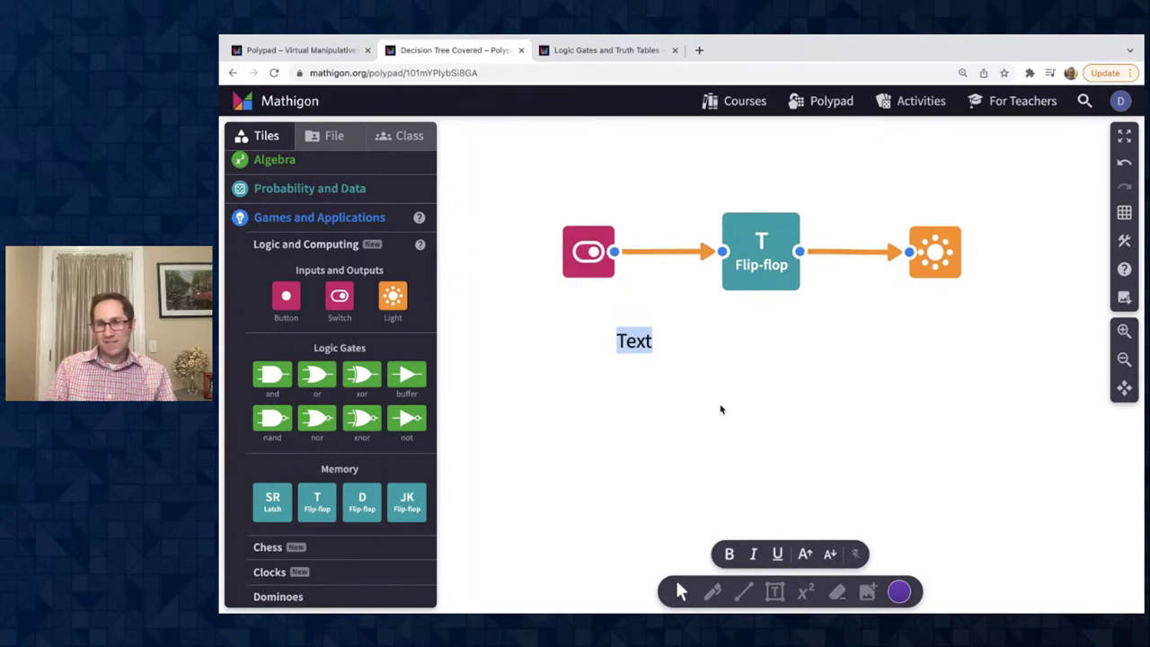
text(To change)
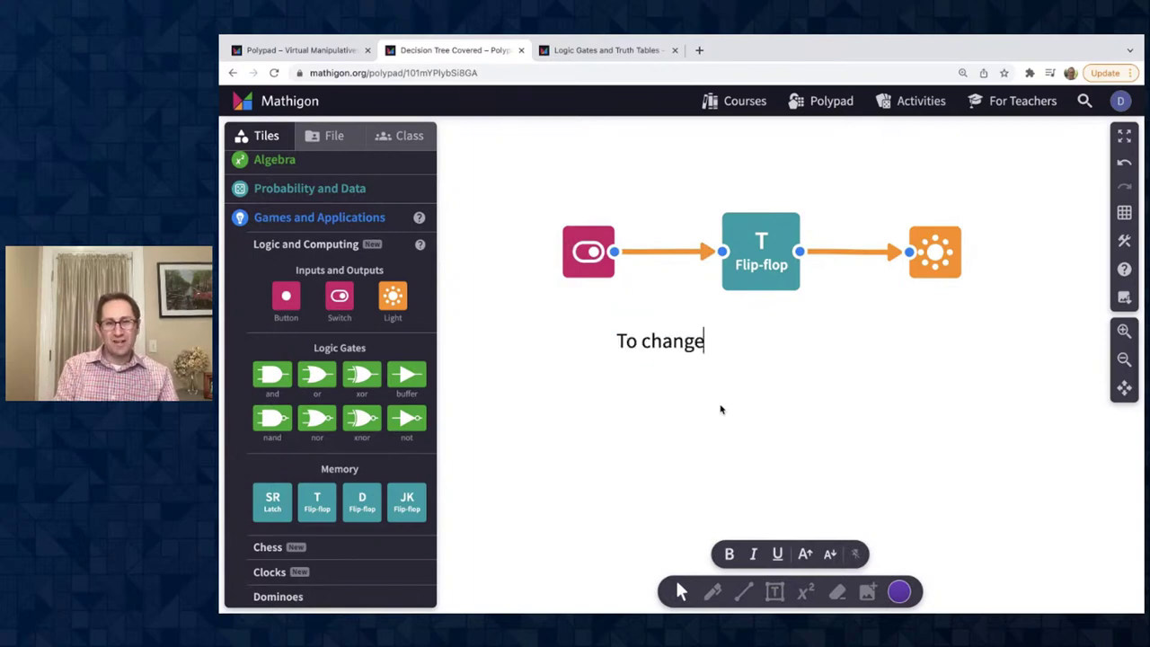
text( the sta)
key(BackSpace)
text(tate o)
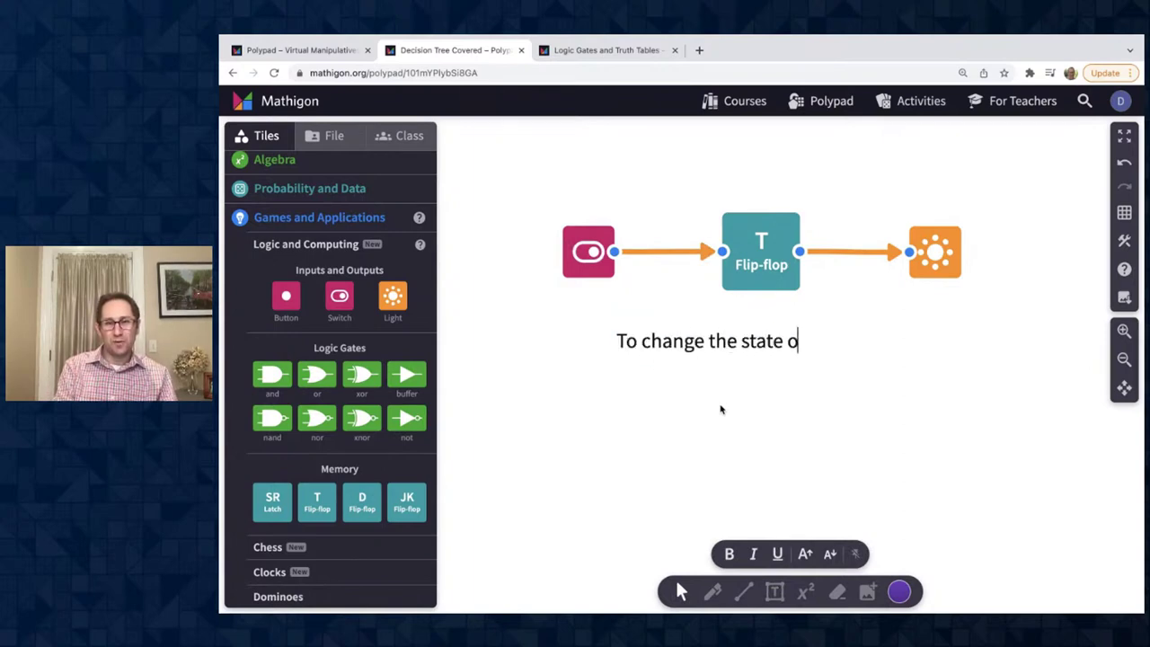
text(f the output, )
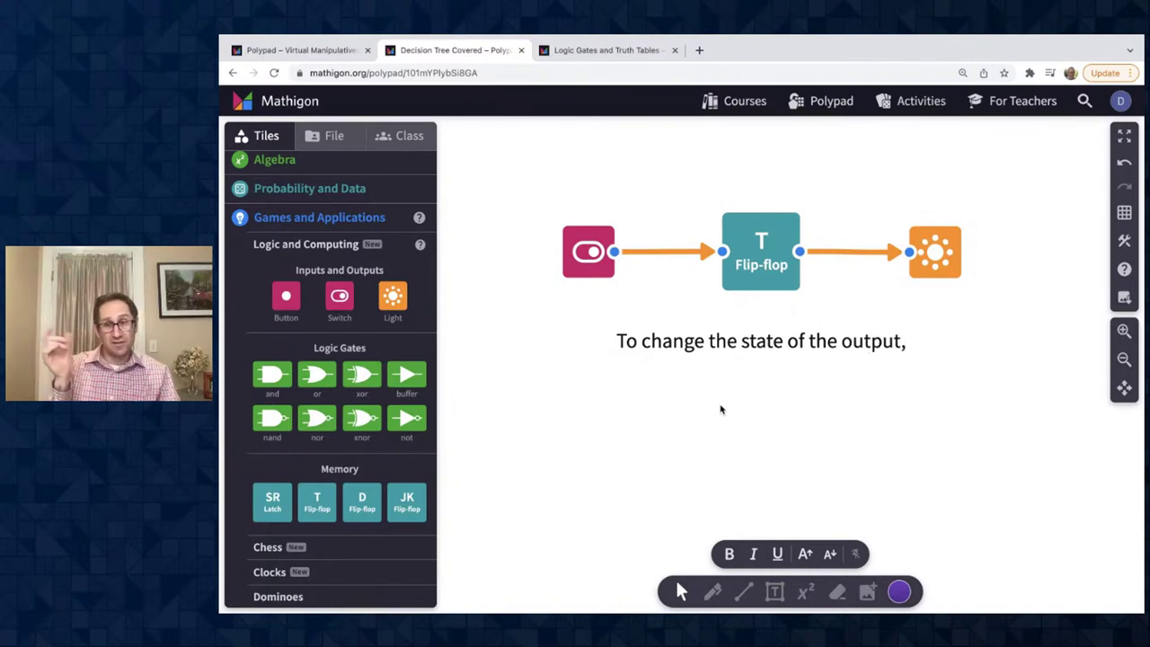
text(the )
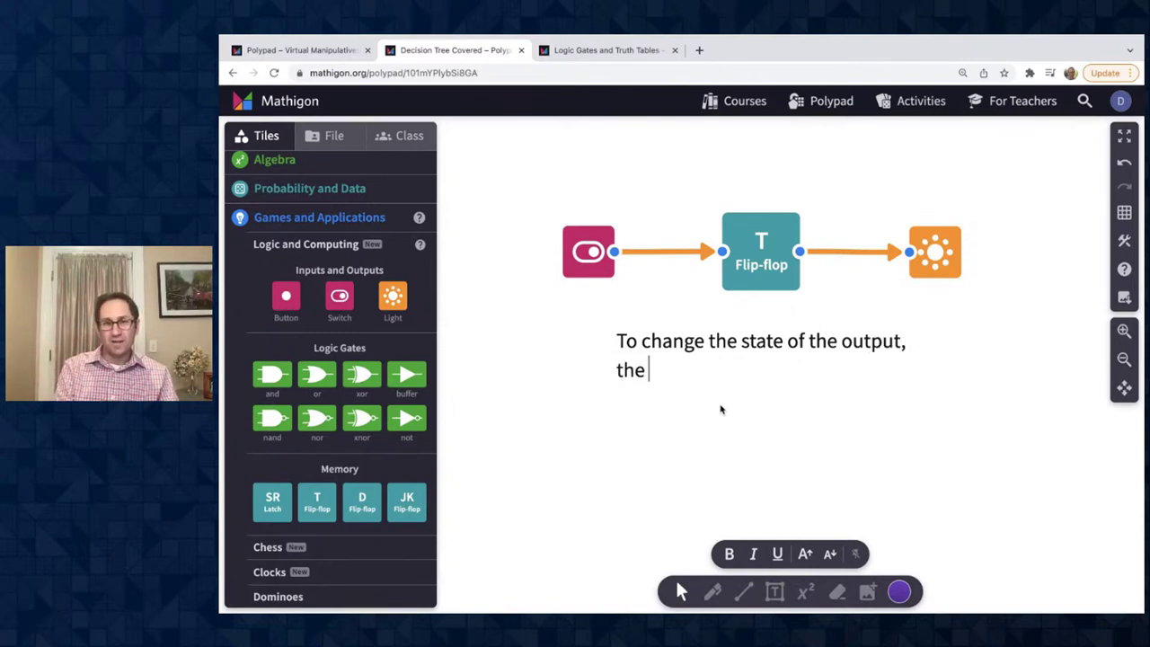
text(input must )
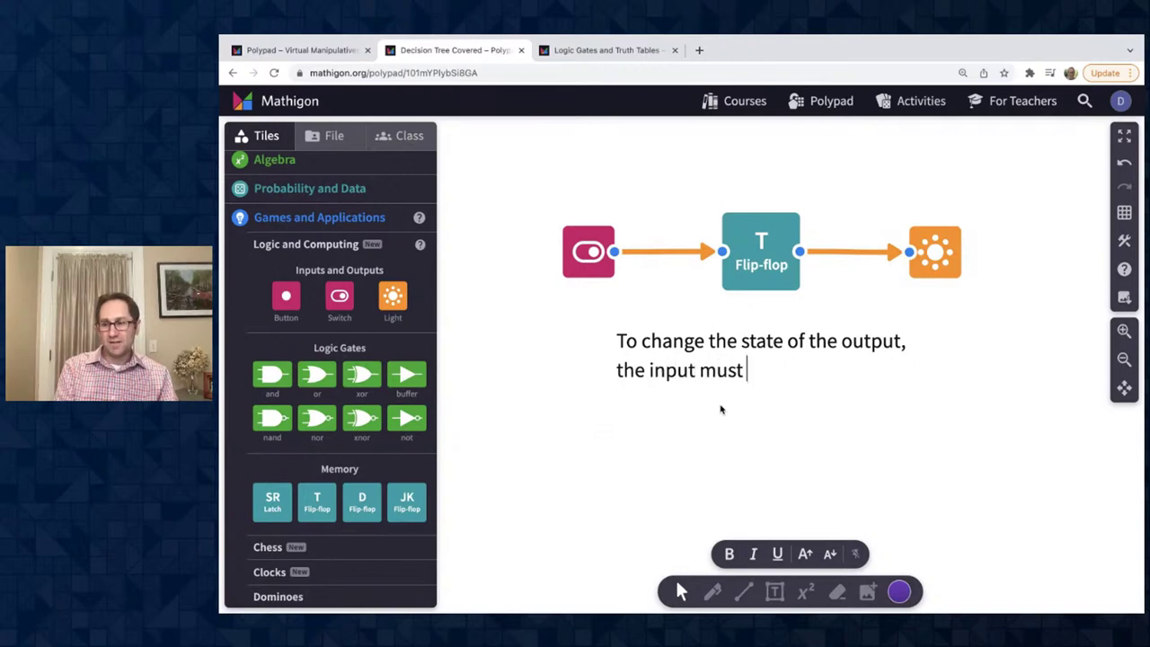
text(go on)
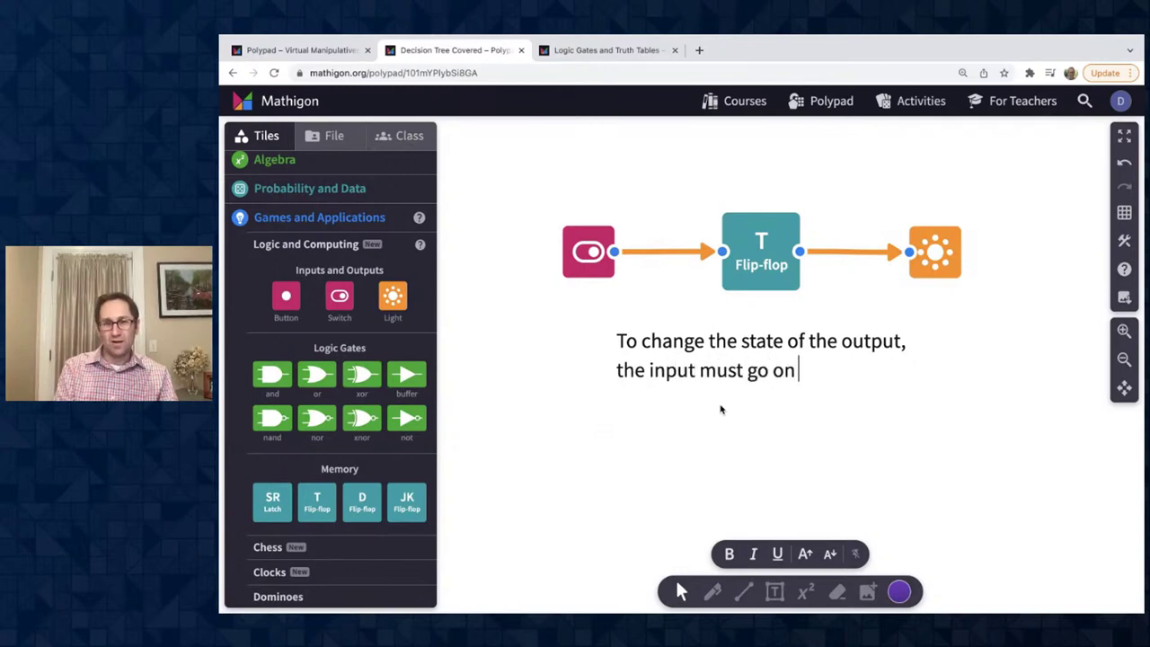
text( and then off.)
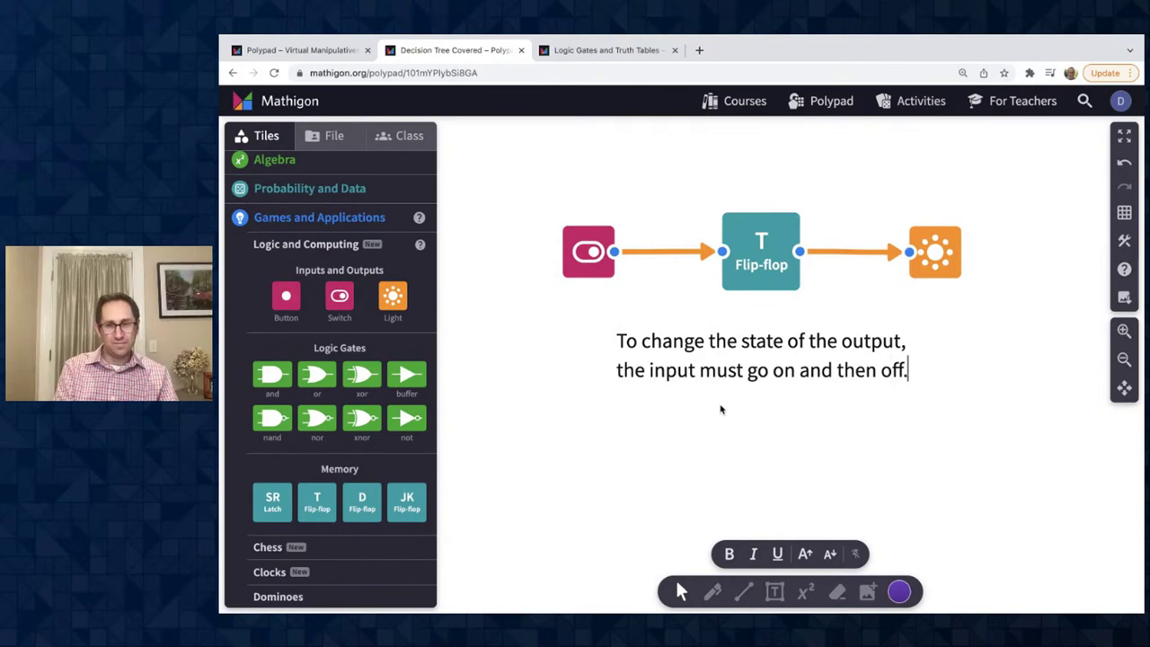
Toggle the circuit's switch once, nudge the text note closer to the circuit and enlarge its text by two size steps
click(578, 268)
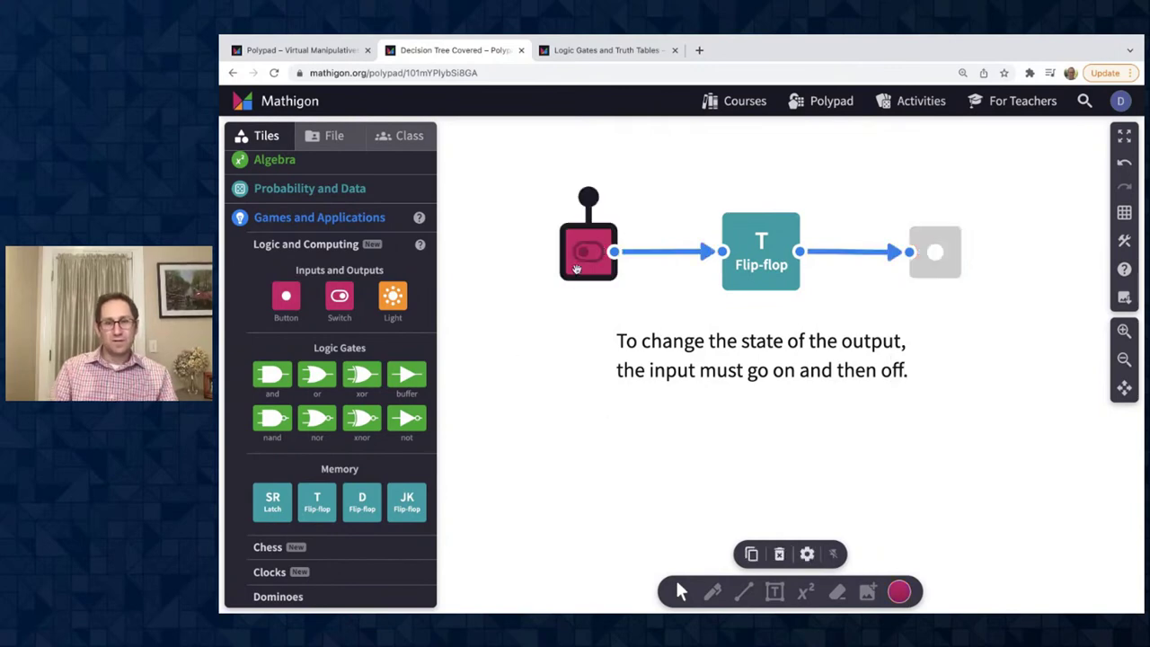
click(725, 353)
drag(722, 338, 739, 336)
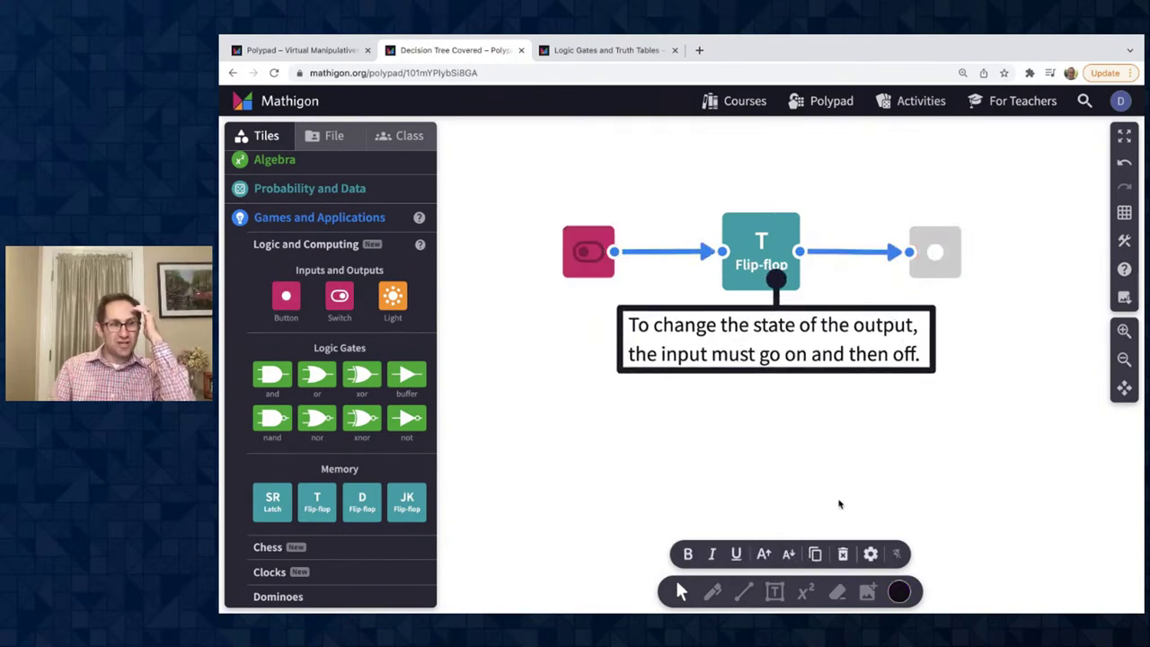
click(764, 554)
click(764, 553)
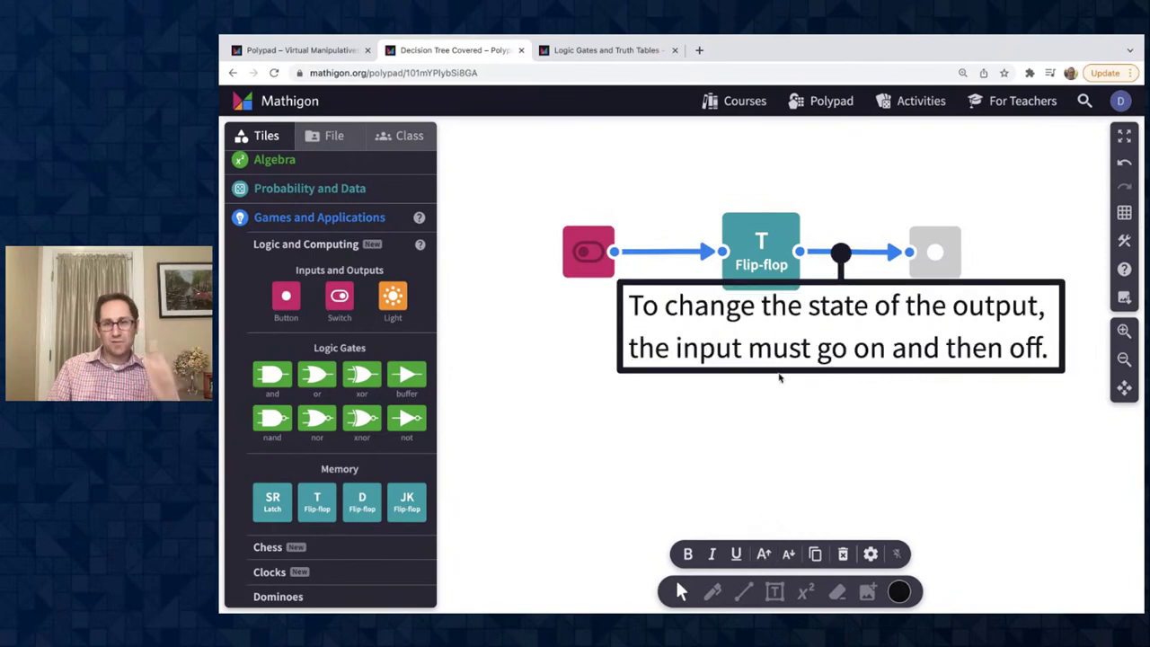
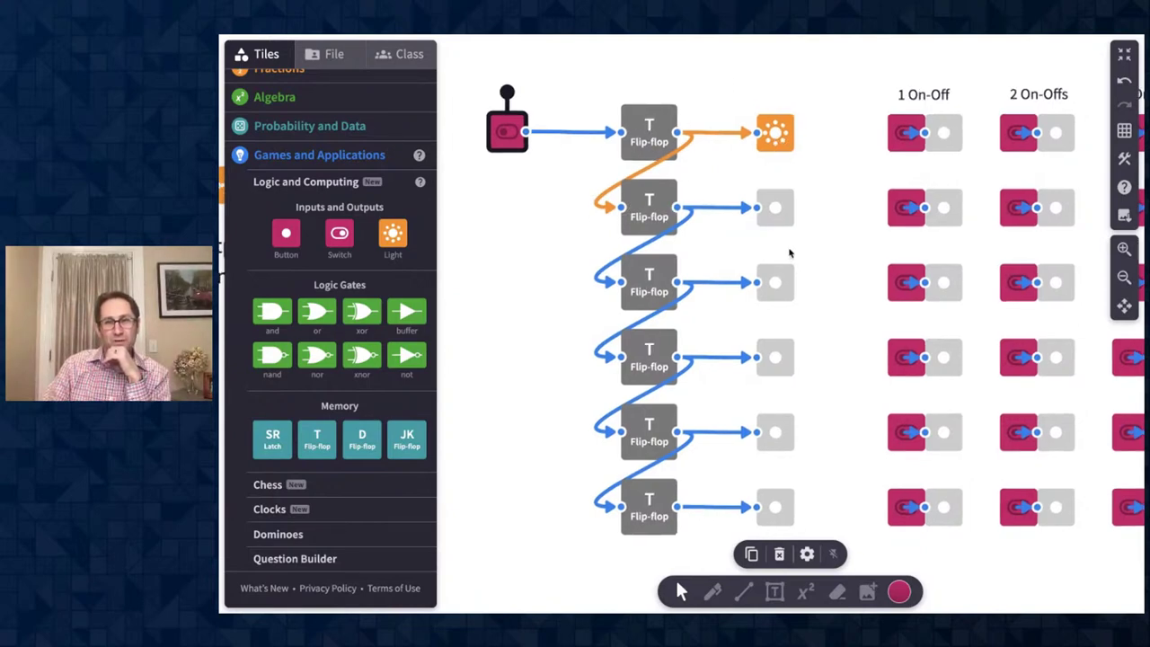
Record the flip-flop chain's output after one on-off by turning on the first-row switch in the 1 On-Off column
scroll(806, 206, right, 1)
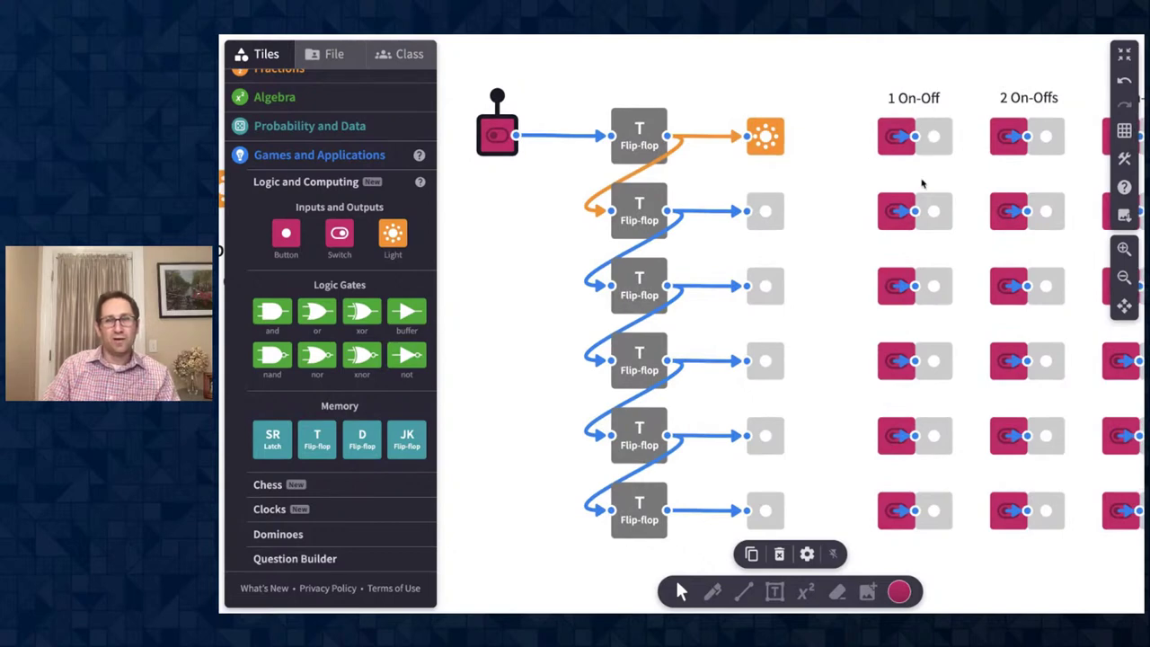
click(896, 142)
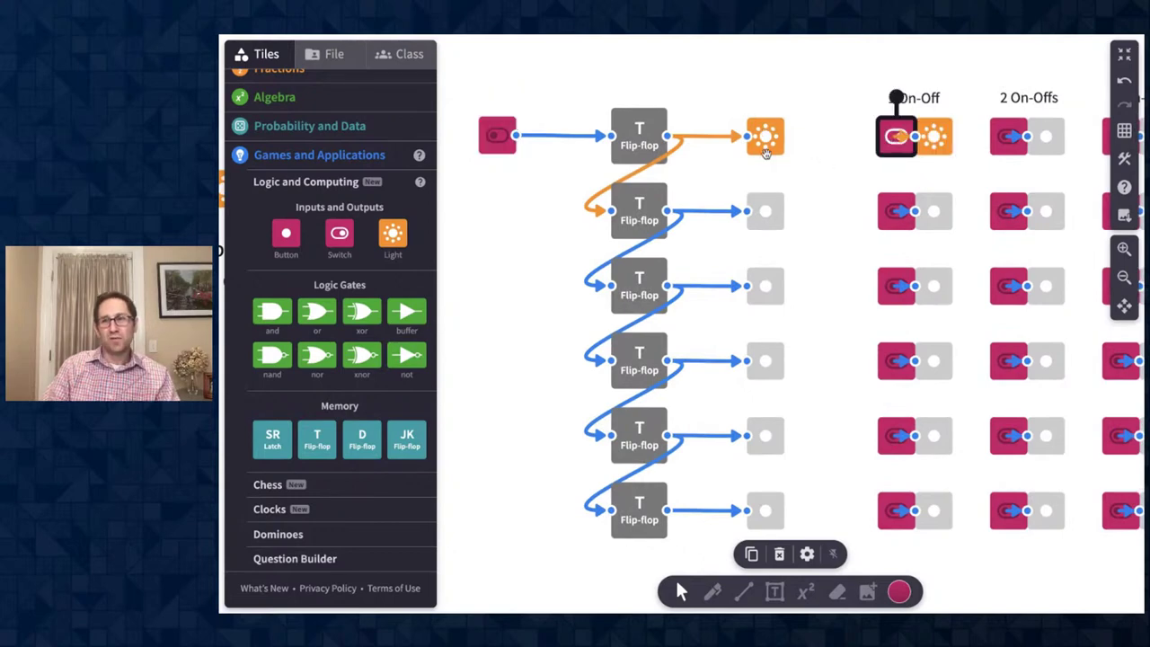
scroll(811, 203, right, 1)
scroll(809, 205, left, 1)
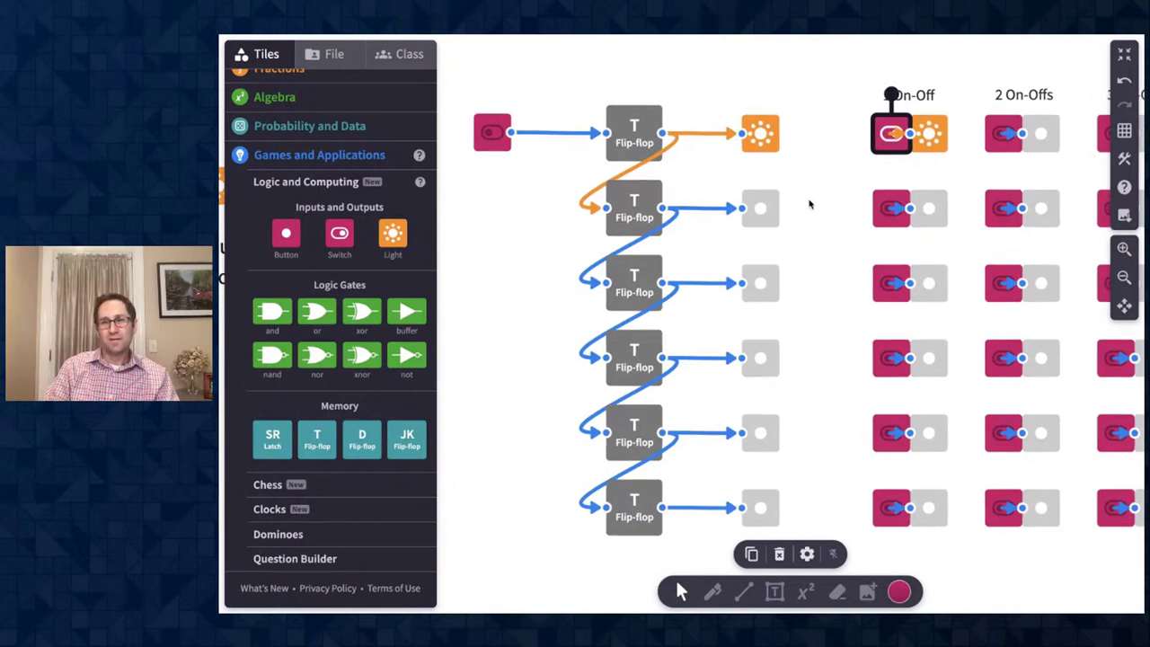
Turn the flip-flop chain's input on and off once, and turn on the second-row switch in the 2 On-Offs column
click(495, 134)
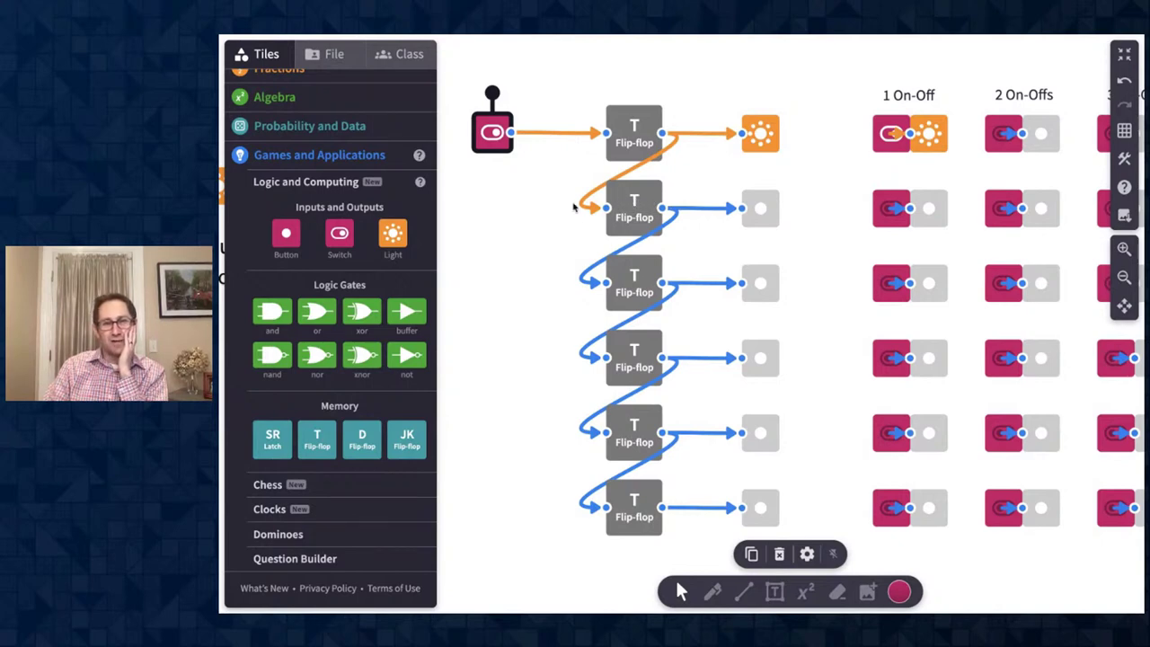
click(489, 135)
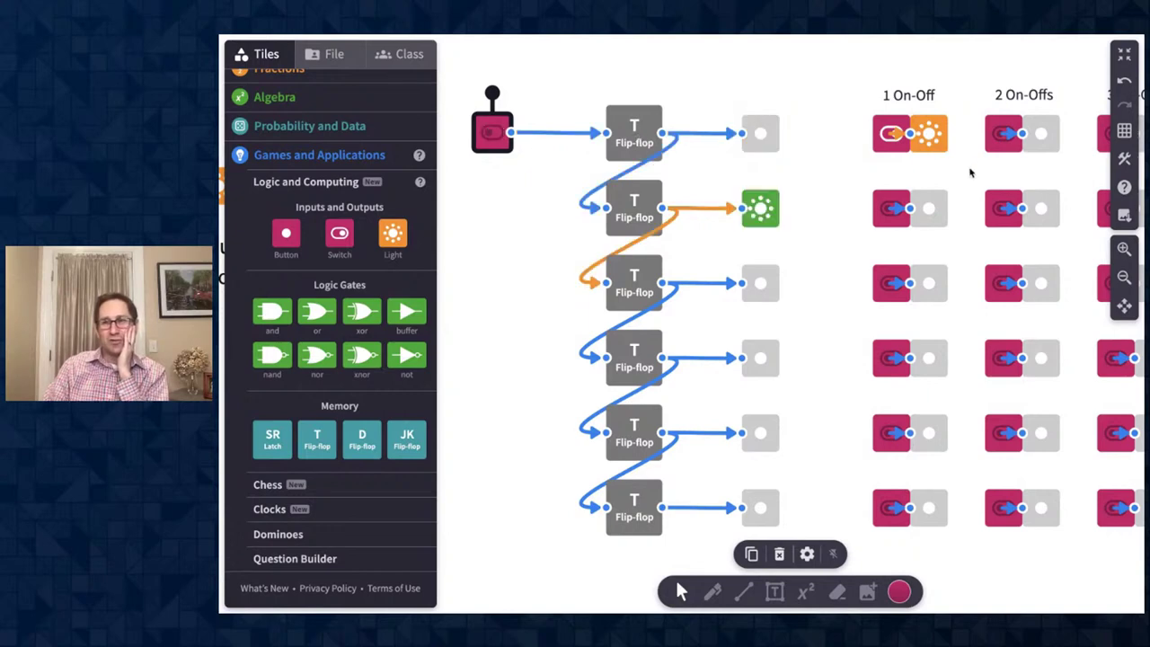
scroll(902, 174, right, 2)
click(989, 216)
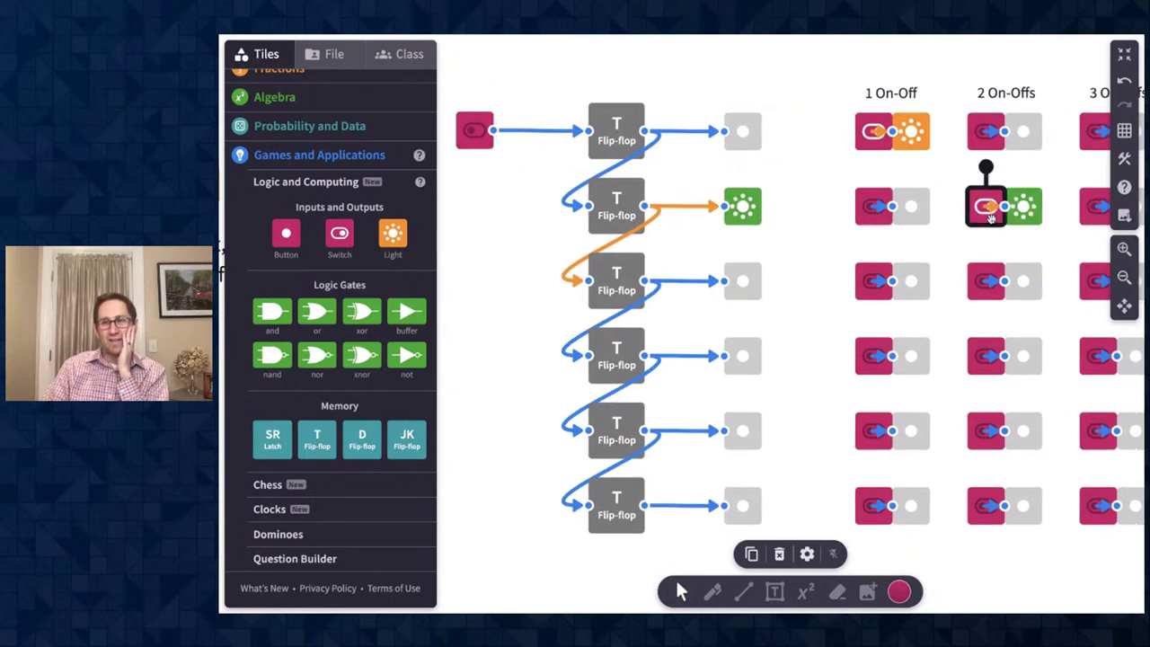
scroll(753, 241, left, 2)
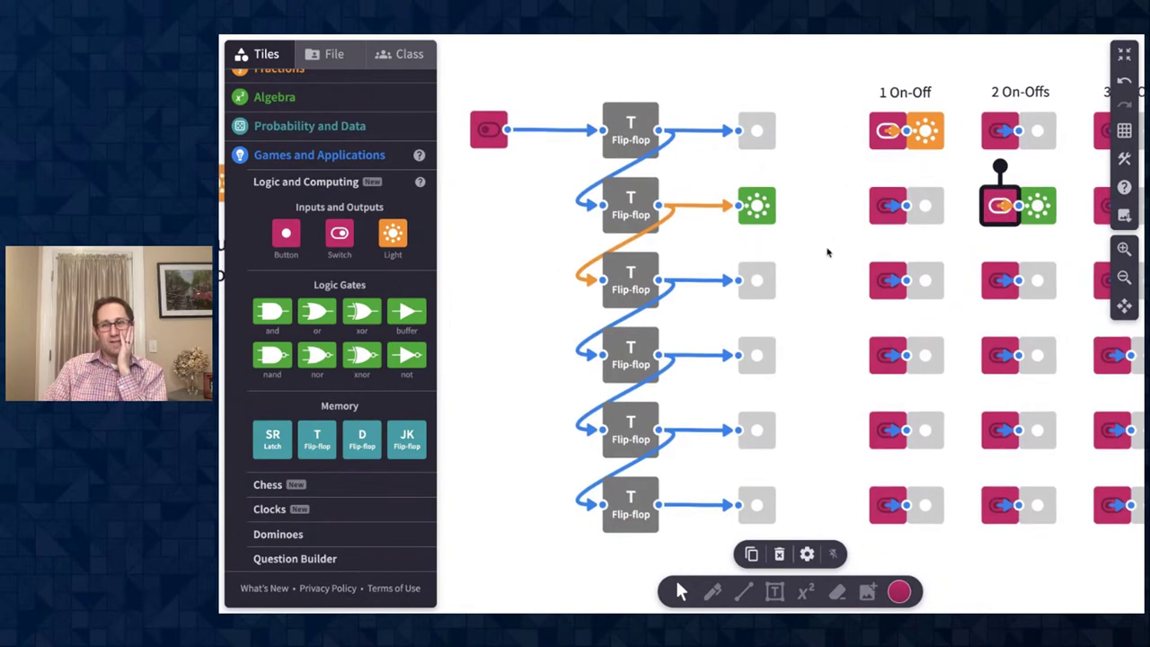
Collapse the tile library and turn the flip-flop chain's input on and off once for the third on-off
click(265, 55)
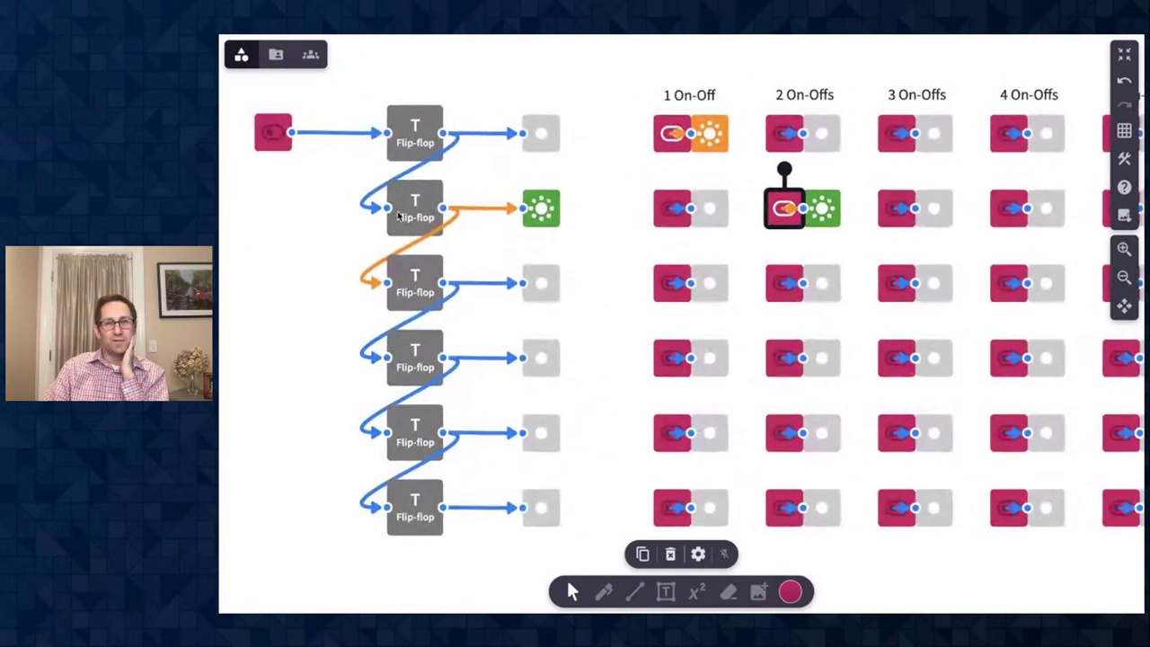
click(1135, 280)
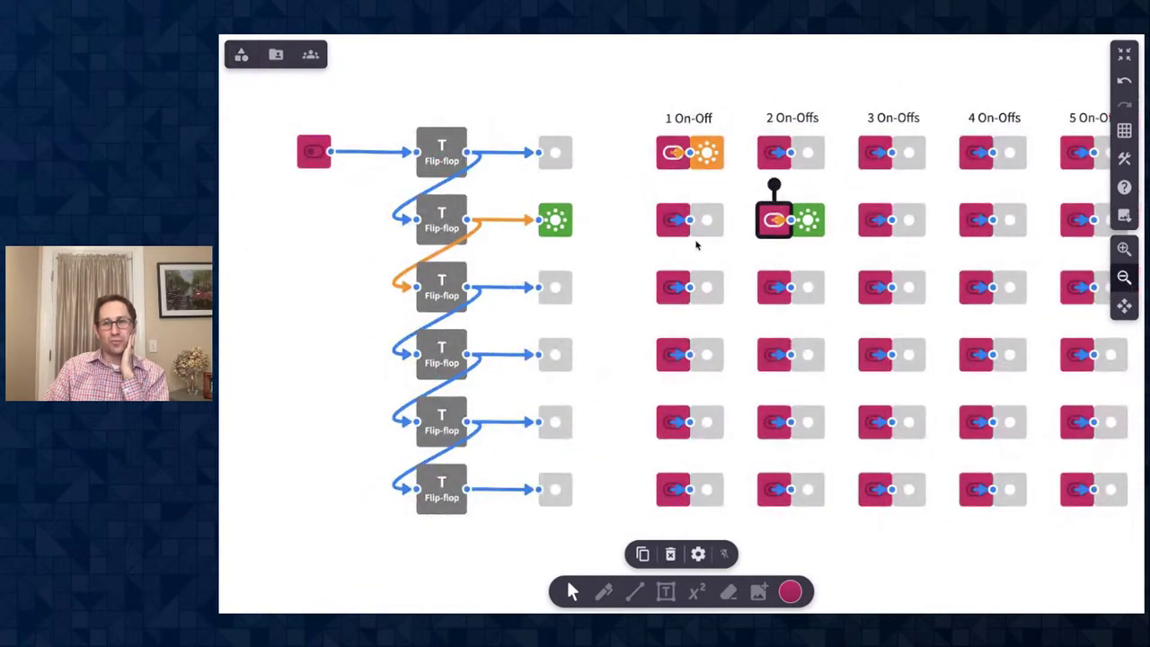
click(299, 148)
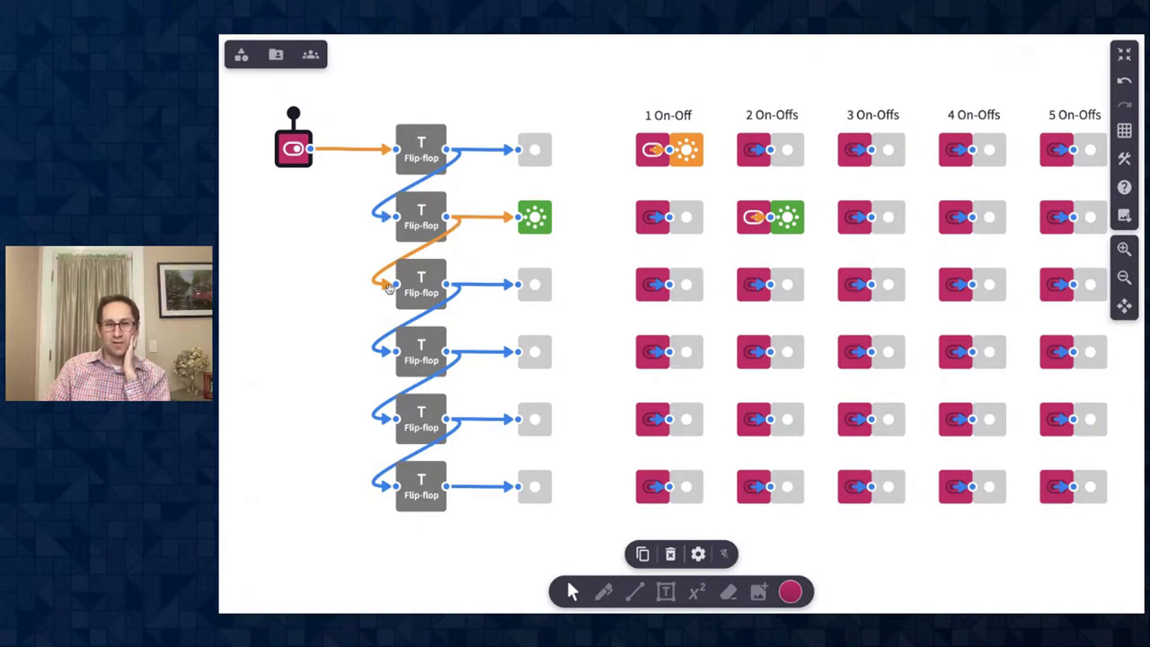
click(305, 158)
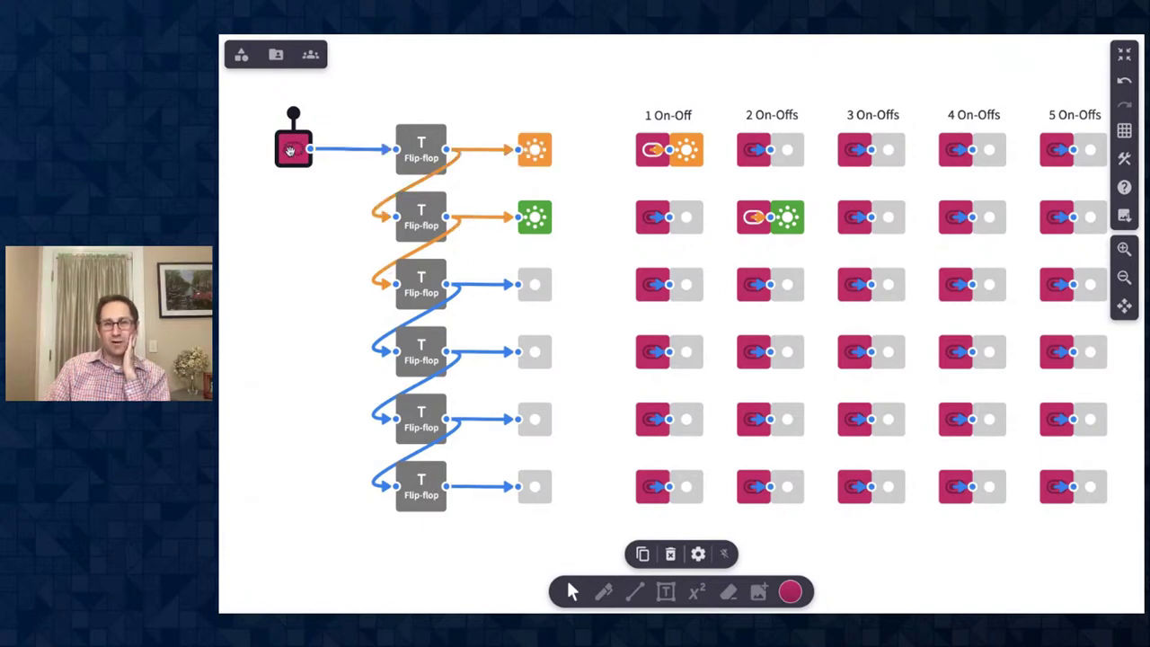
Turn on the first two switches under 3 On-Offs and cycle the flip-flop chain's input switch on and off once
click(856, 151)
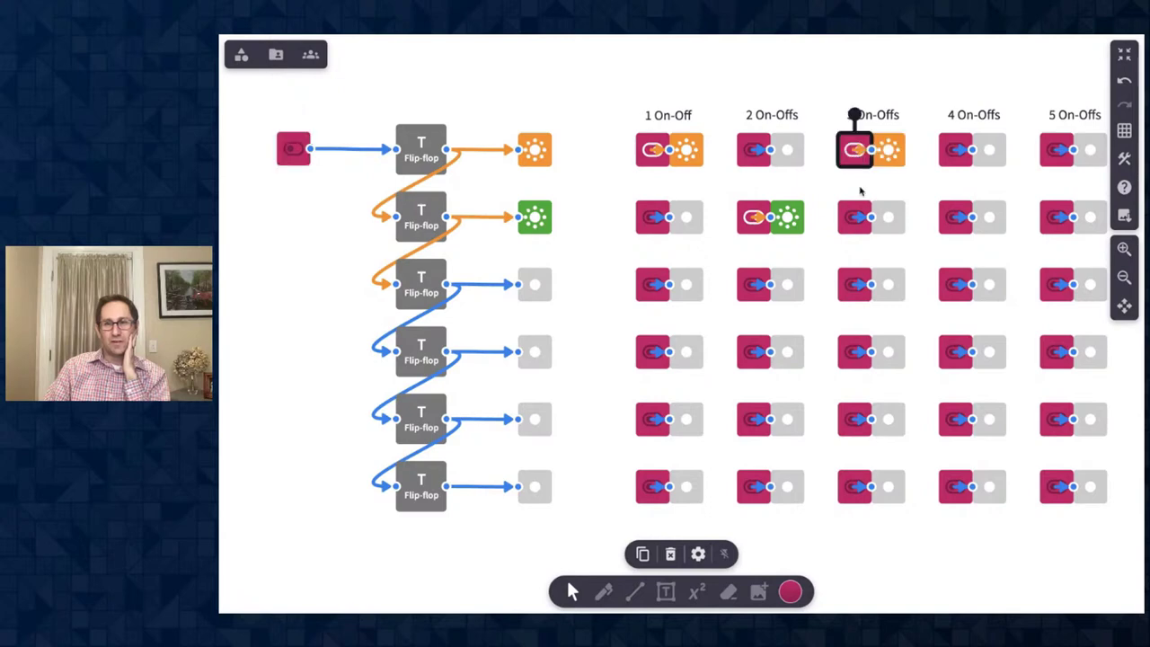
click(856, 218)
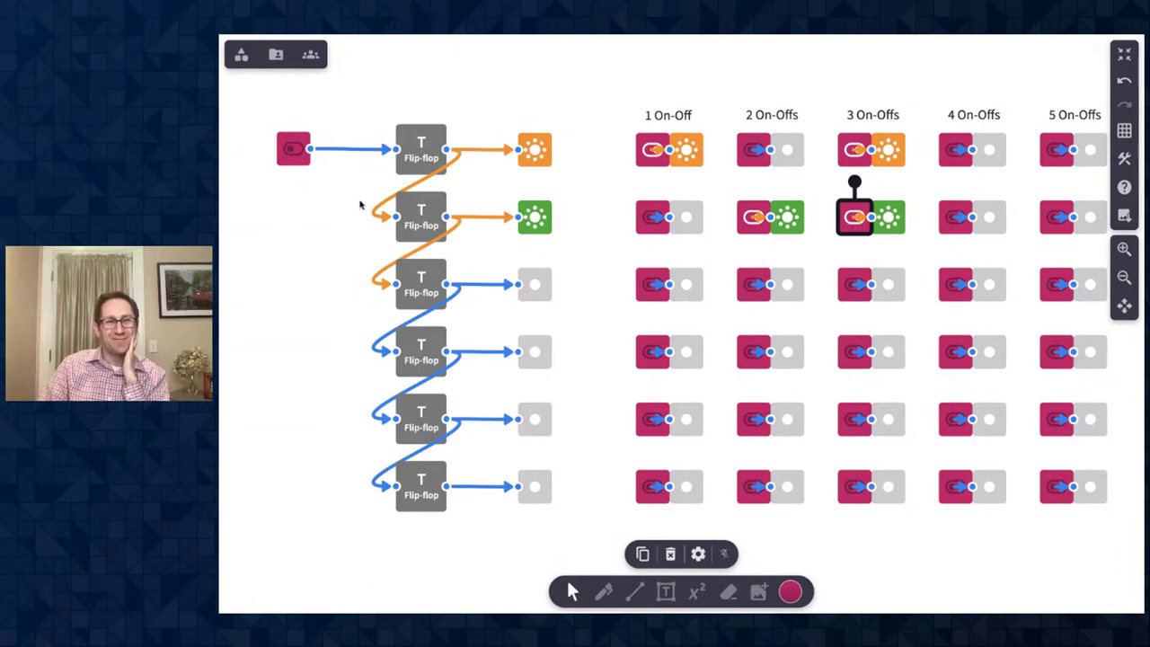
click(300, 157)
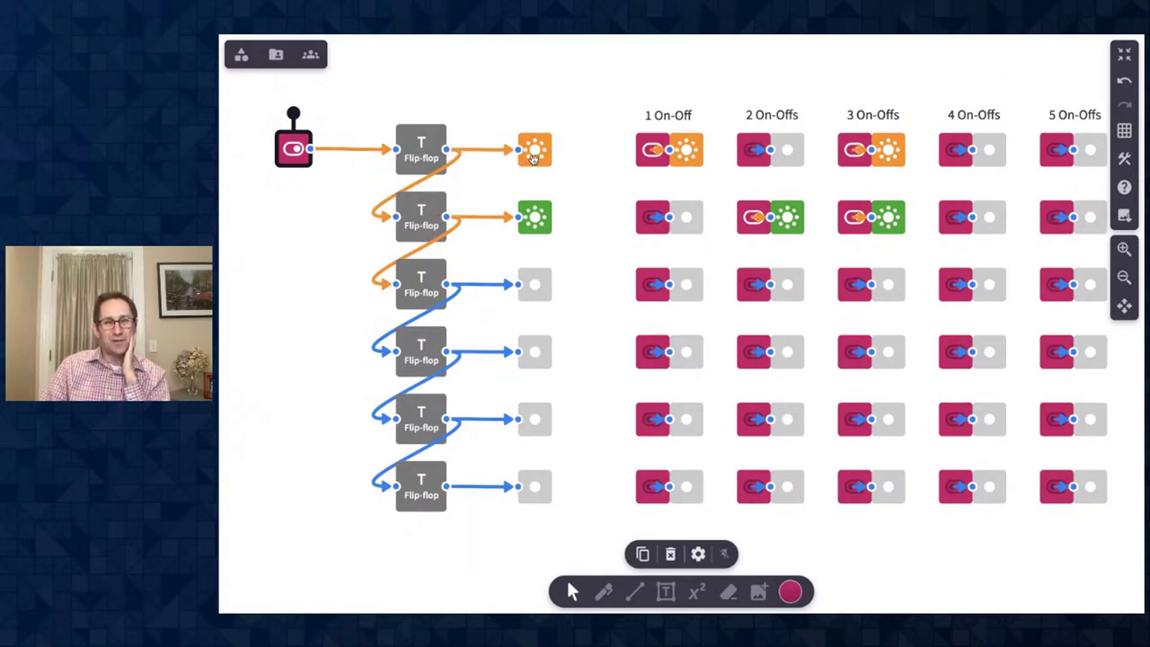
click(293, 151)
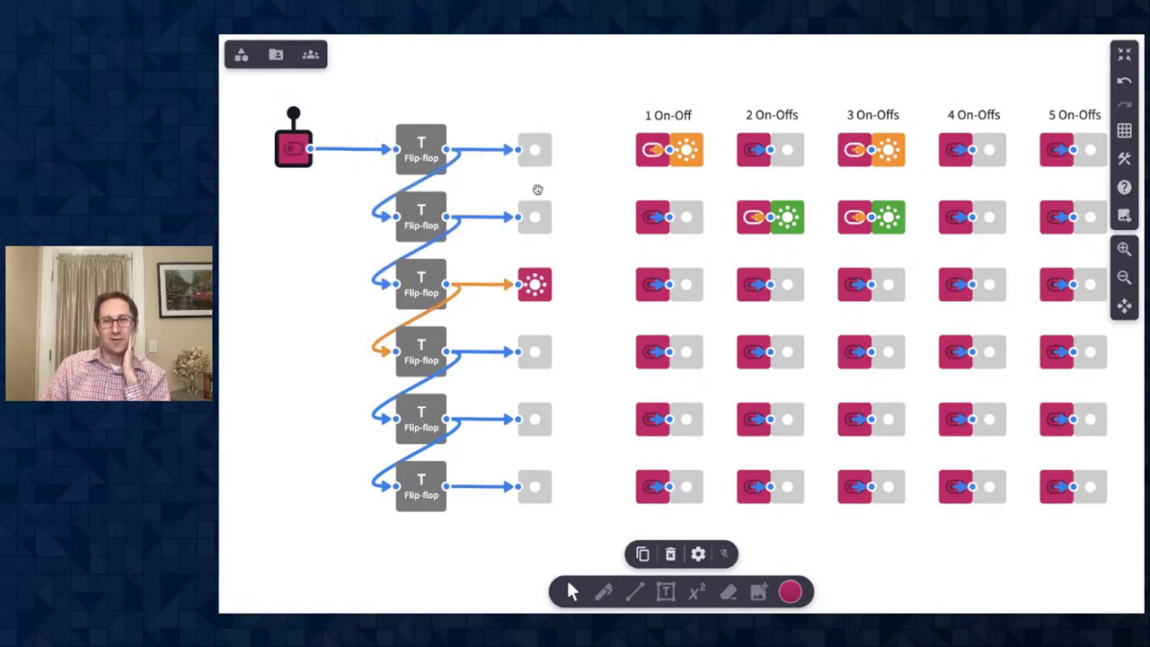
Turn on the first three switches under 4 On-Offs
click(954, 164)
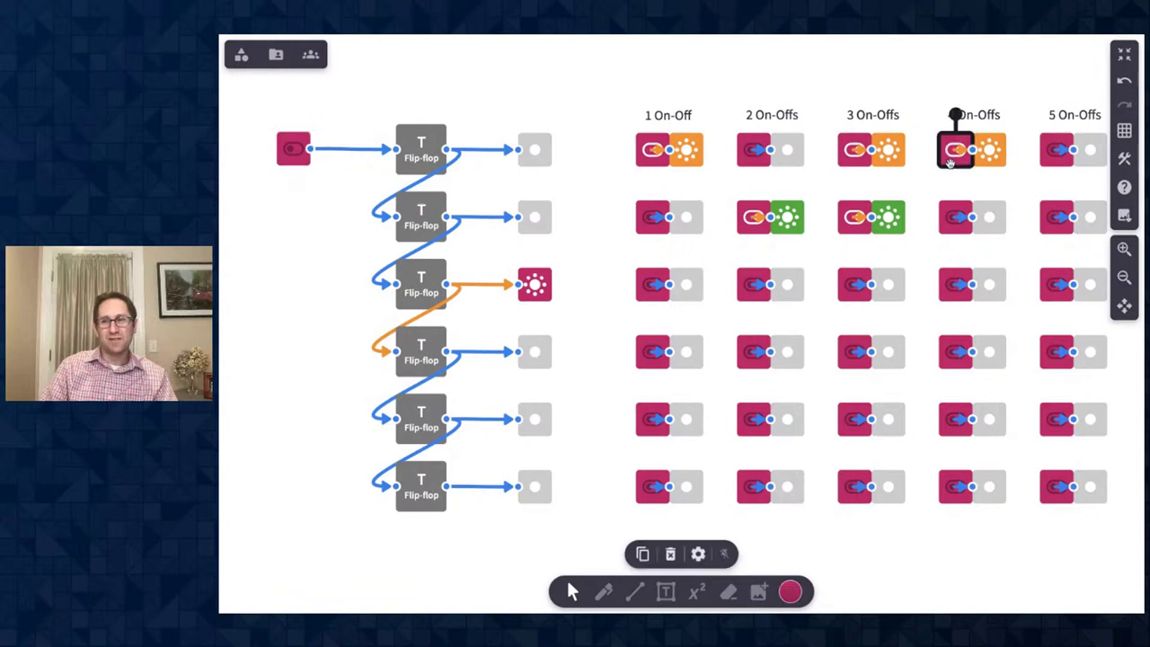
click(950, 225)
click(949, 288)
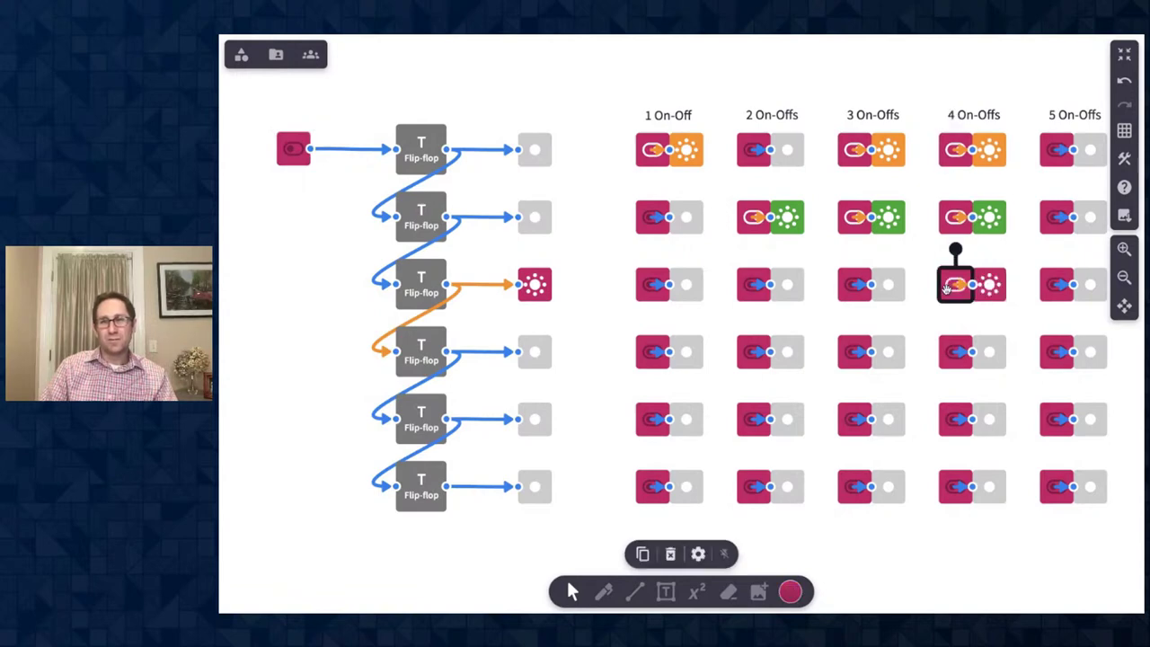
Cycle the chain's input switch on and off once more and turn on the first switch under 5 On-Offs
click(303, 159)
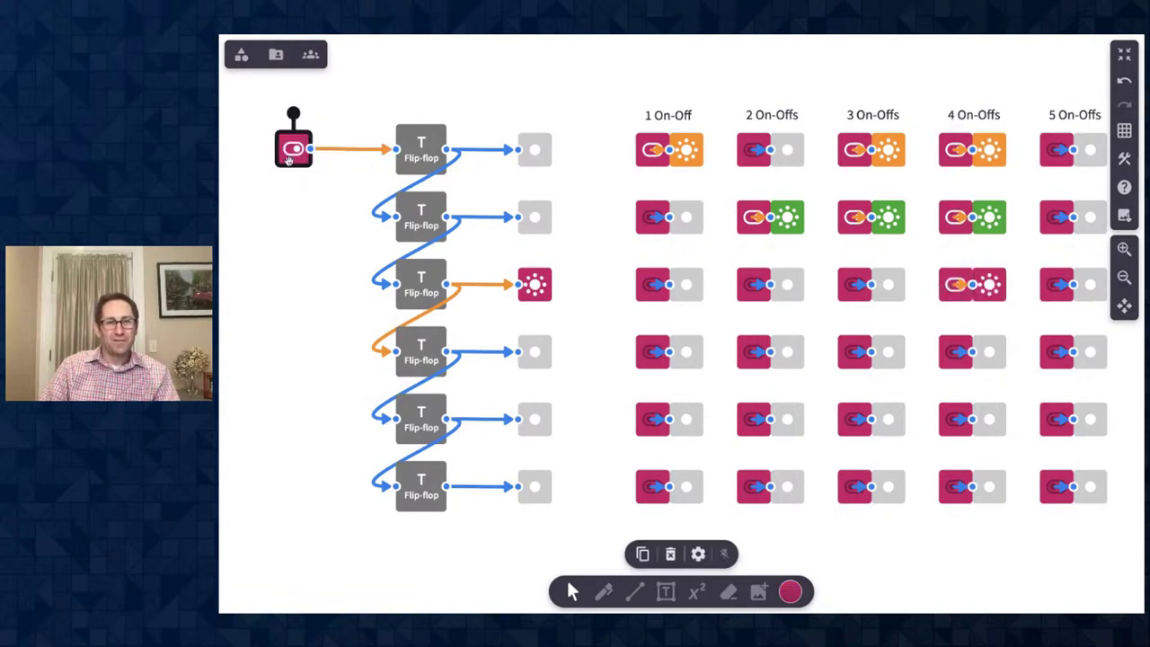
click(296, 160)
scroll(665, 195, right, 3)
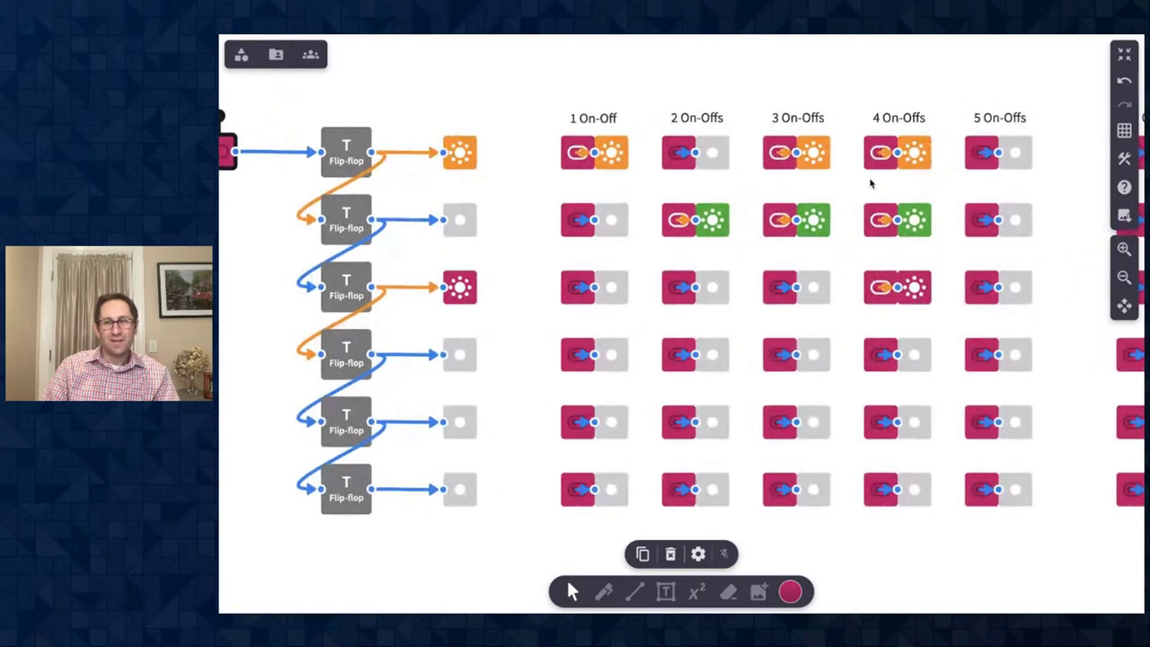
scroll(916, 206, right, 4)
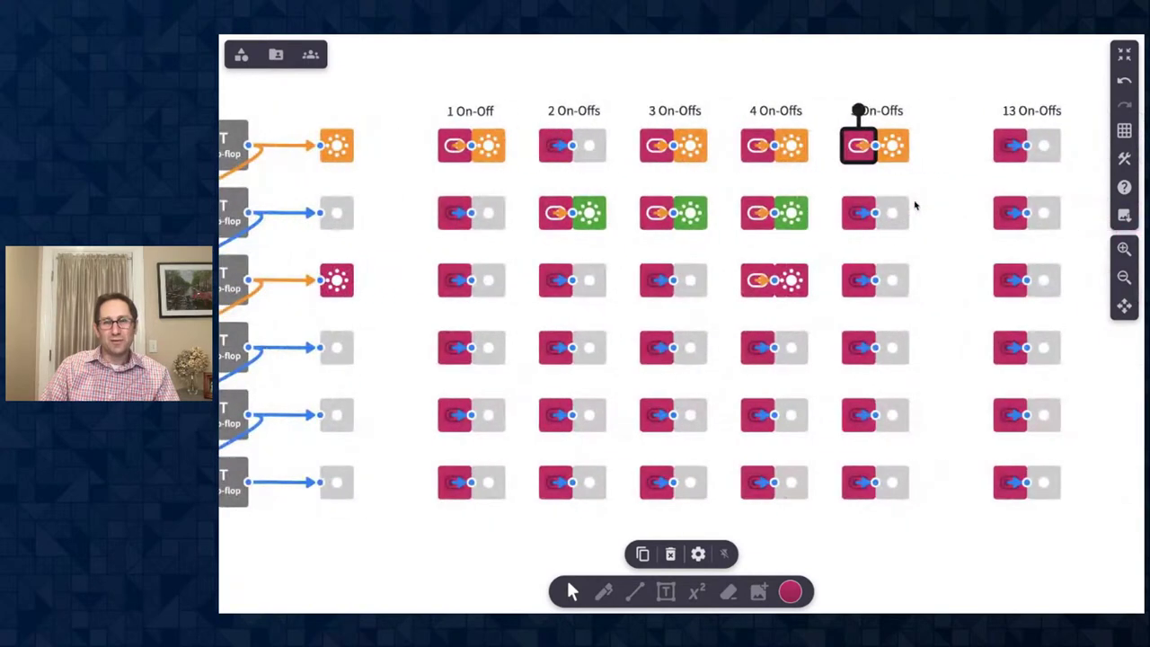
Keep cycling the chain's input switch on and off until only the fourth flip-flop's light is lit
click(1125, 277)
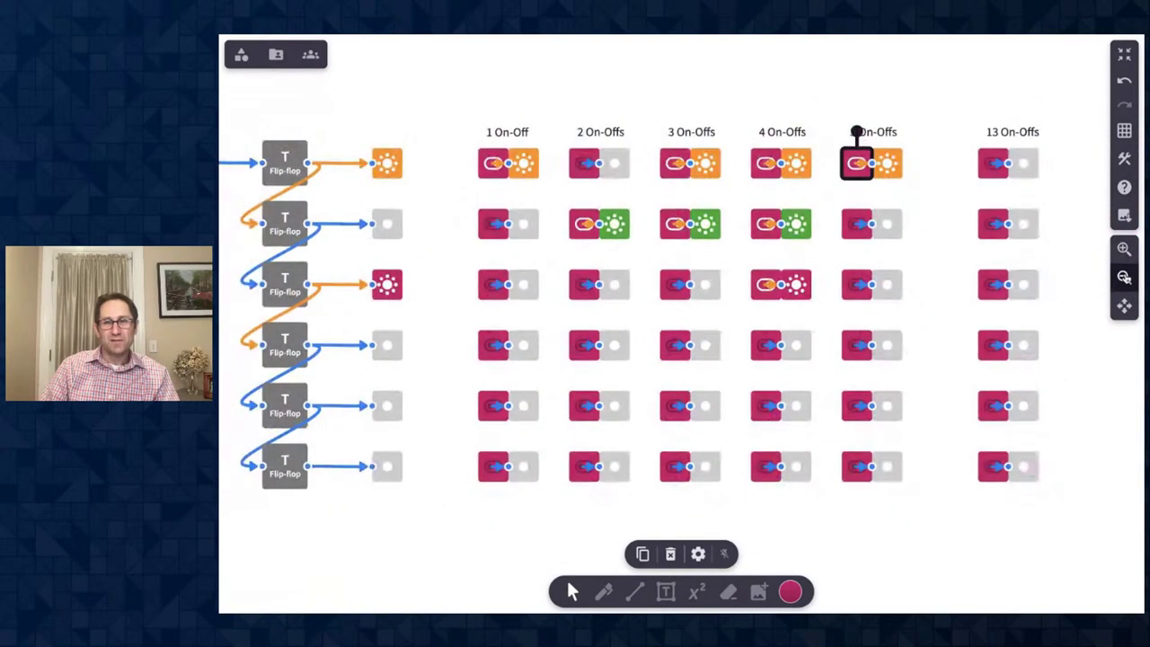
scroll(783, 286, left, 5)
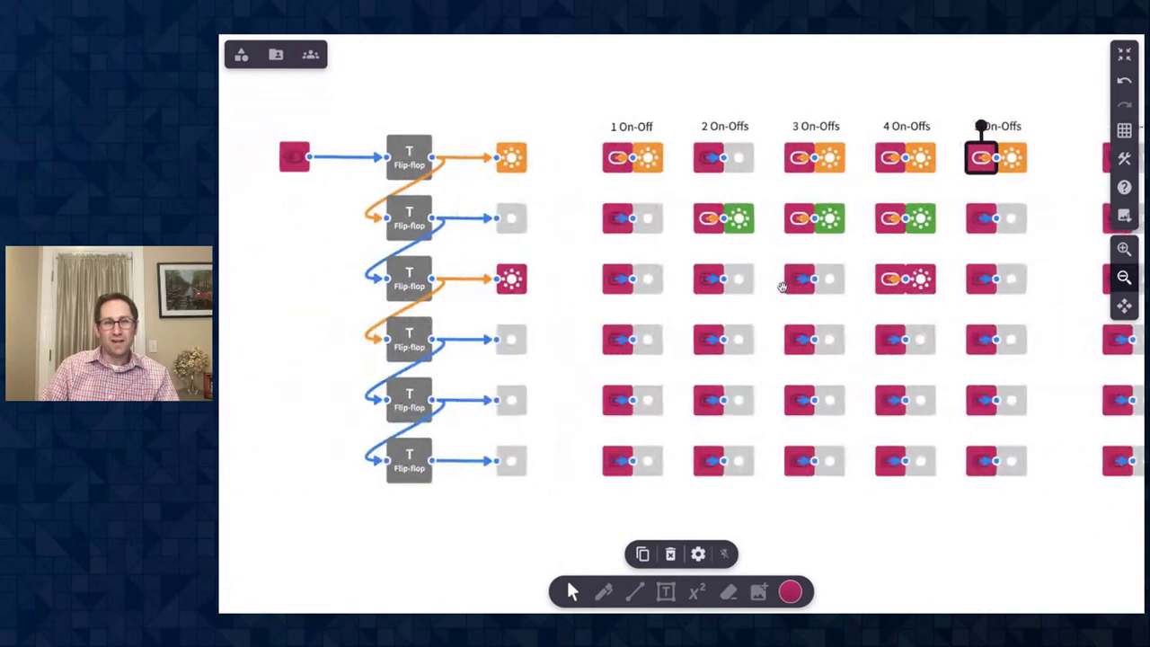
click(301, 166)
click(291, 167)
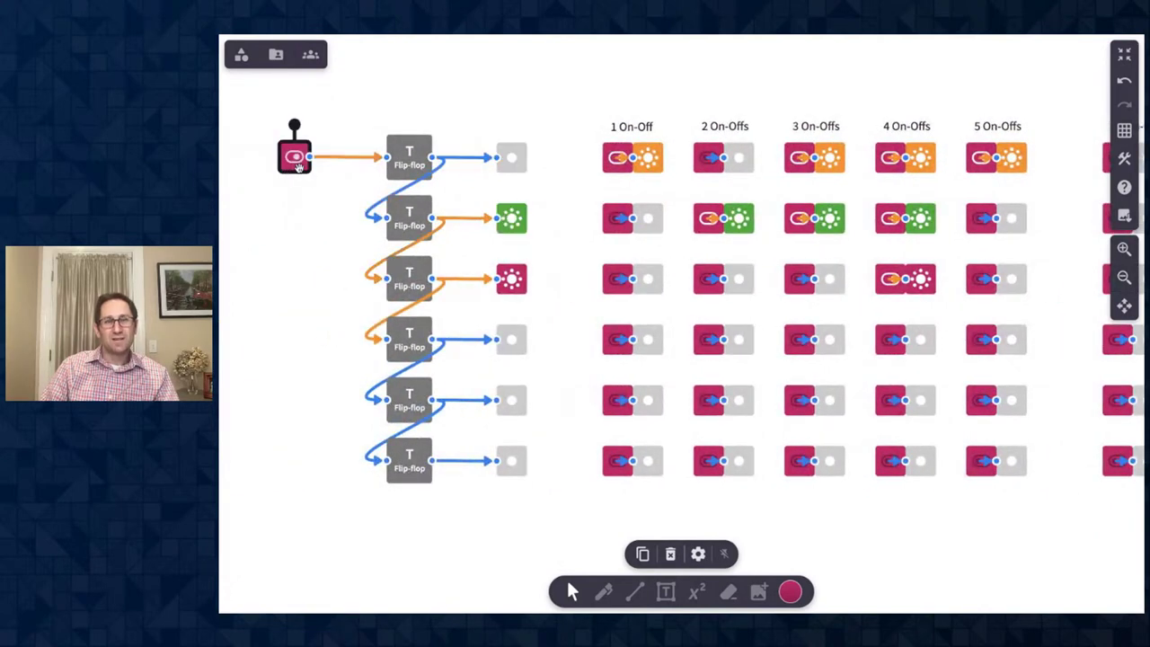
click(291, 167)
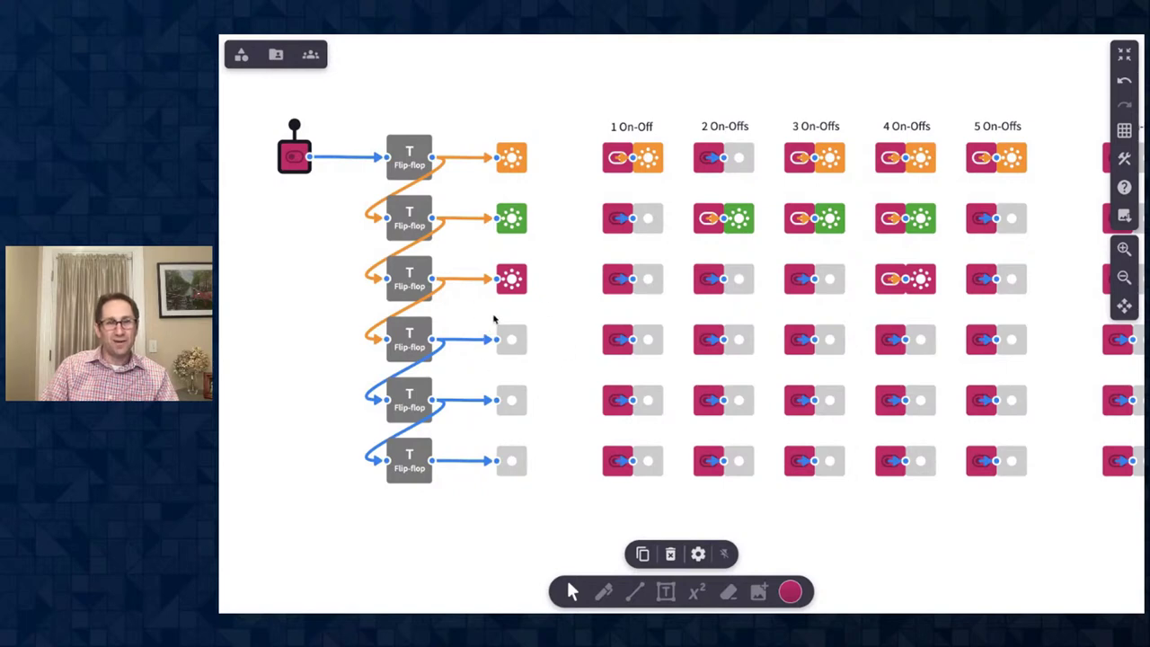
click(292, 160)
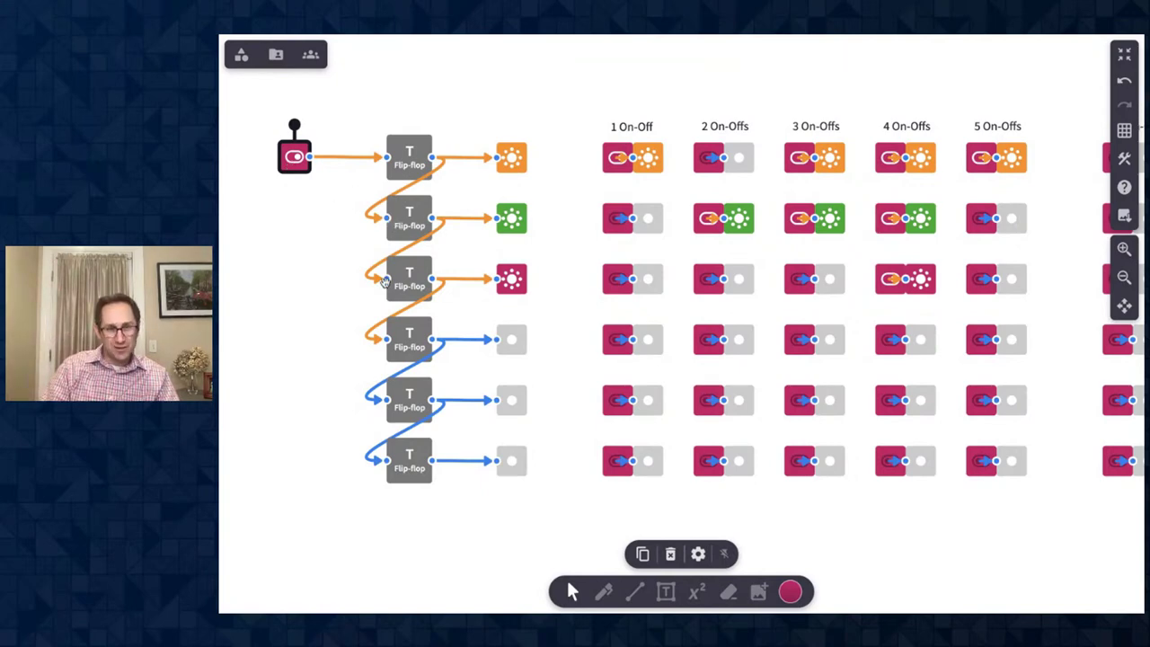
click(400, 346)
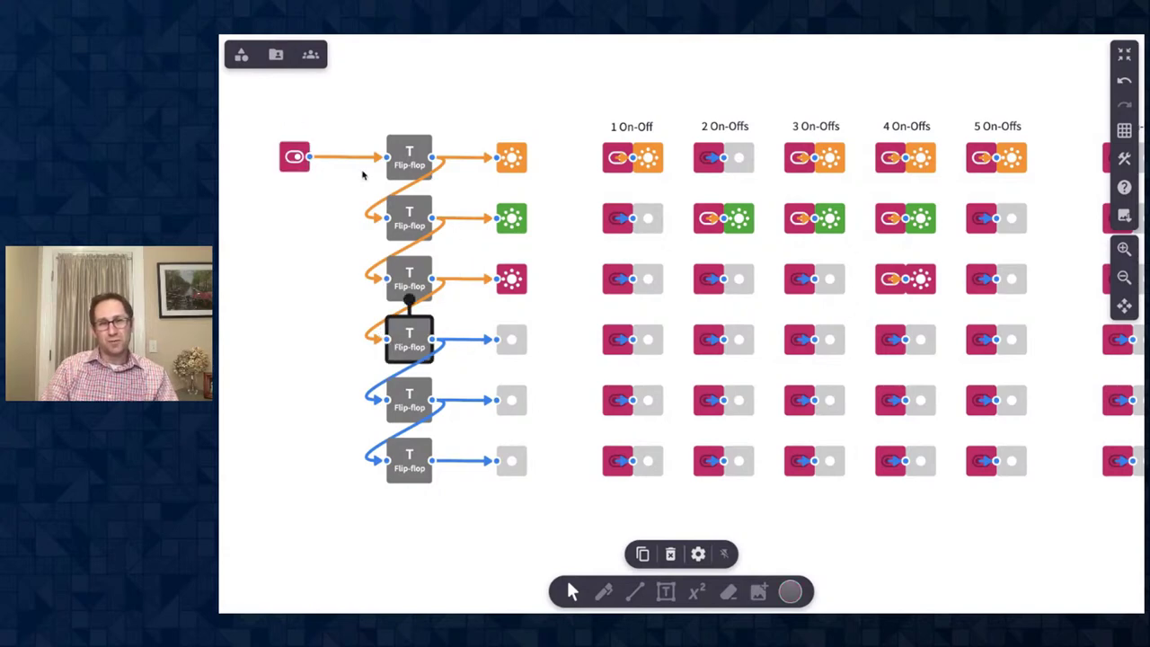
click(294, 159)
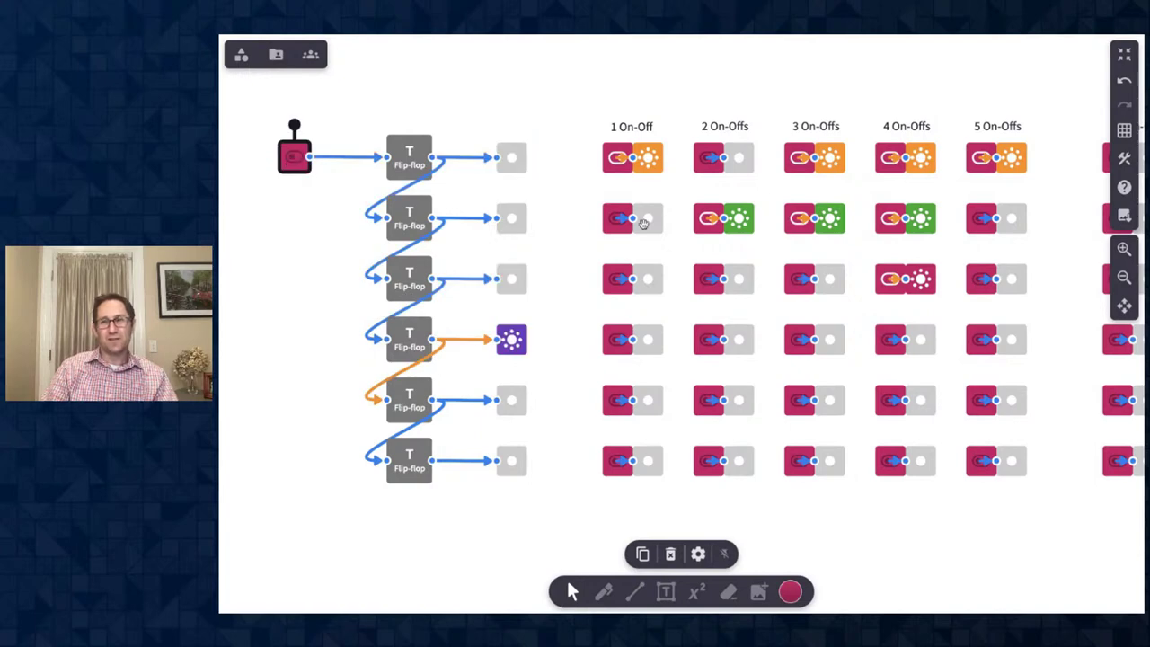
Continue cycling the input switch until the first, third and fourth flip-flop lights are lit, for 13 on-offs in total
click(292, 159)
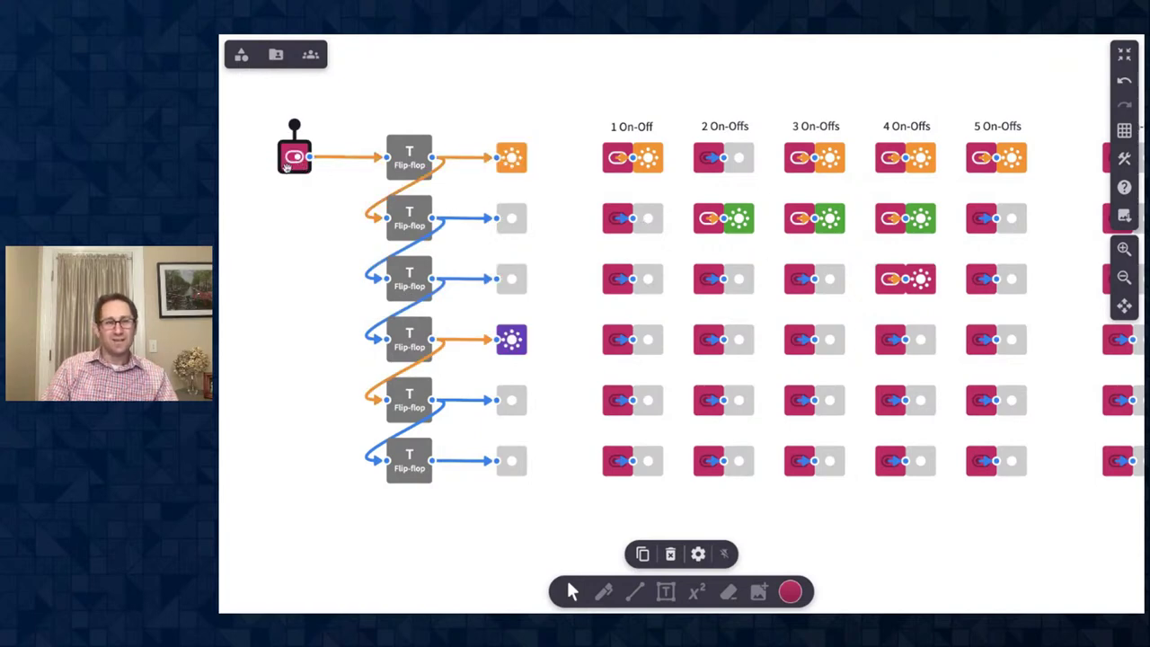
click(292, 161)
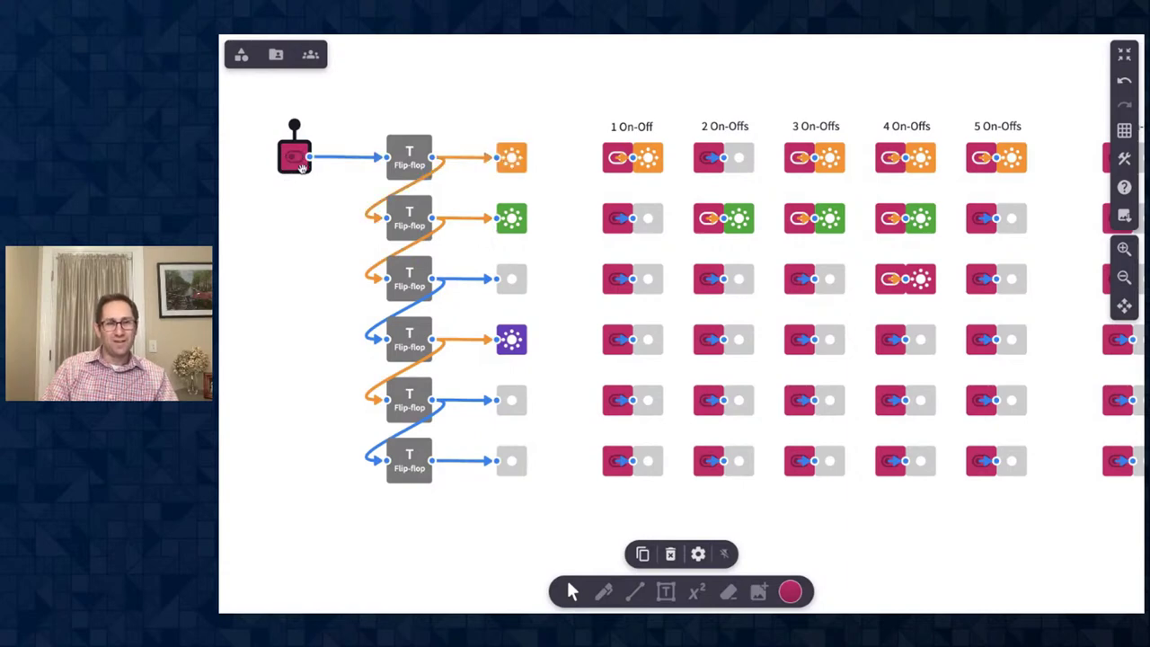
click(298, 166)
click(290, 166)
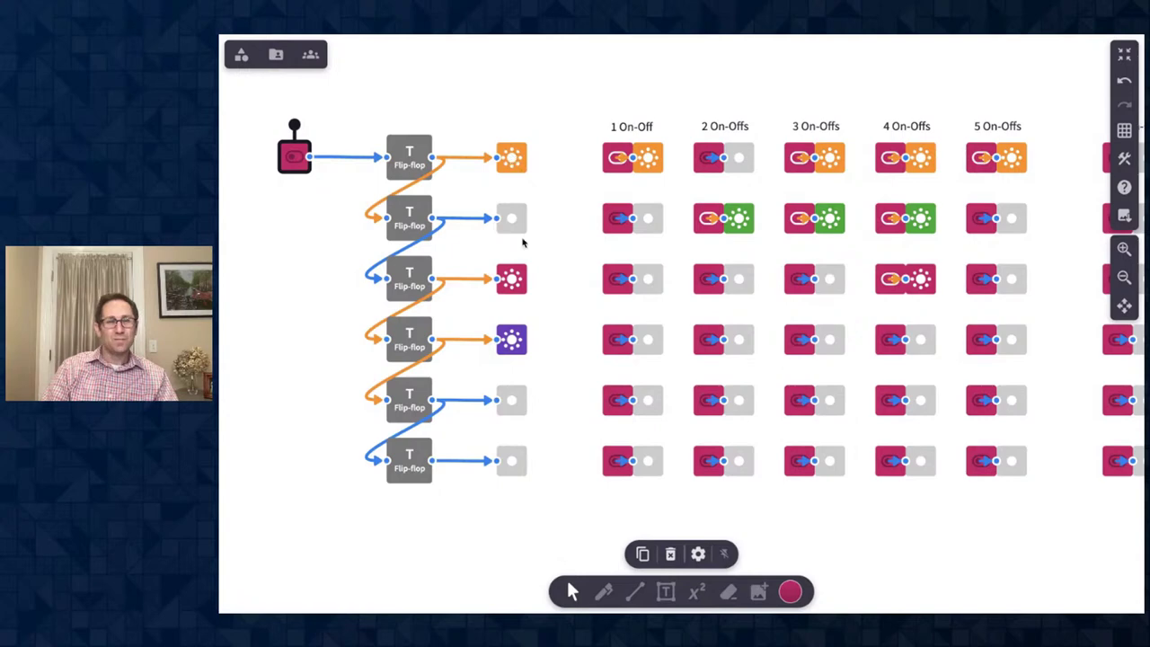
Turn on the first, third and fourth switches under 13 On-Offs
scroll(565, 257, right, 3)
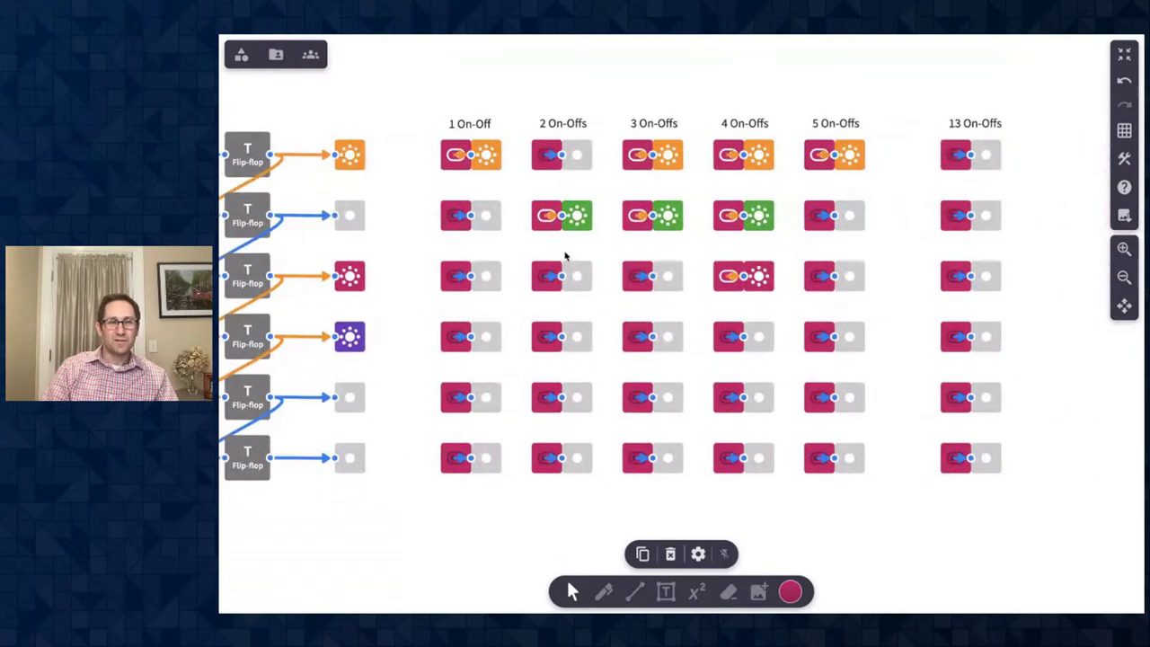
click(997, 157)
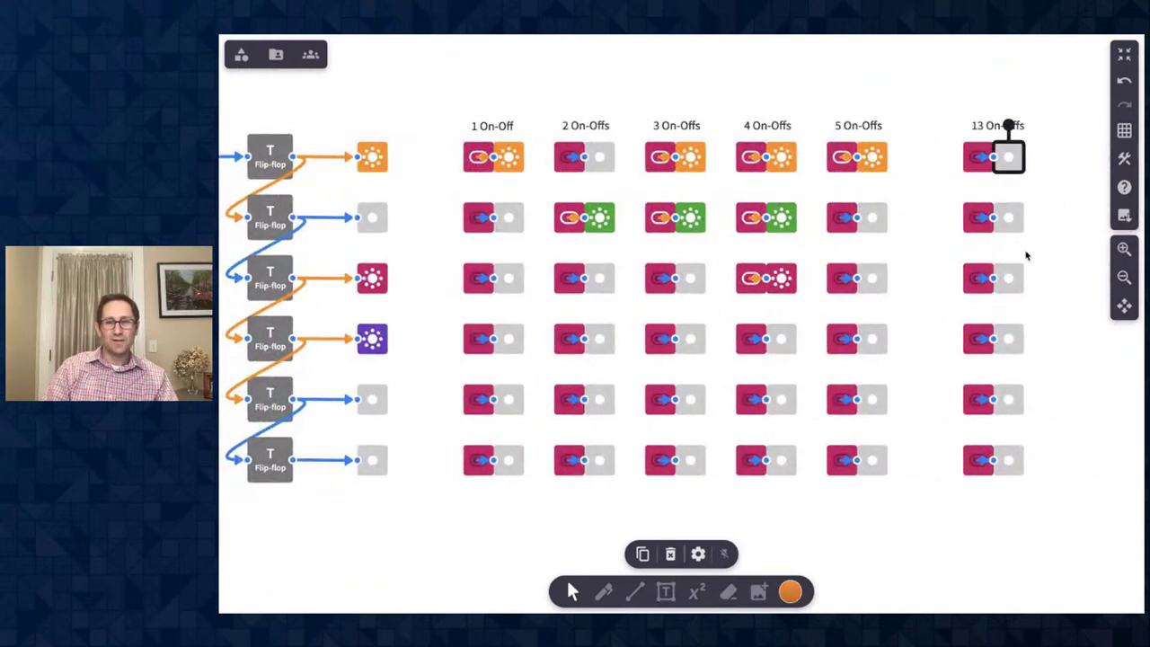
click(978, 162)
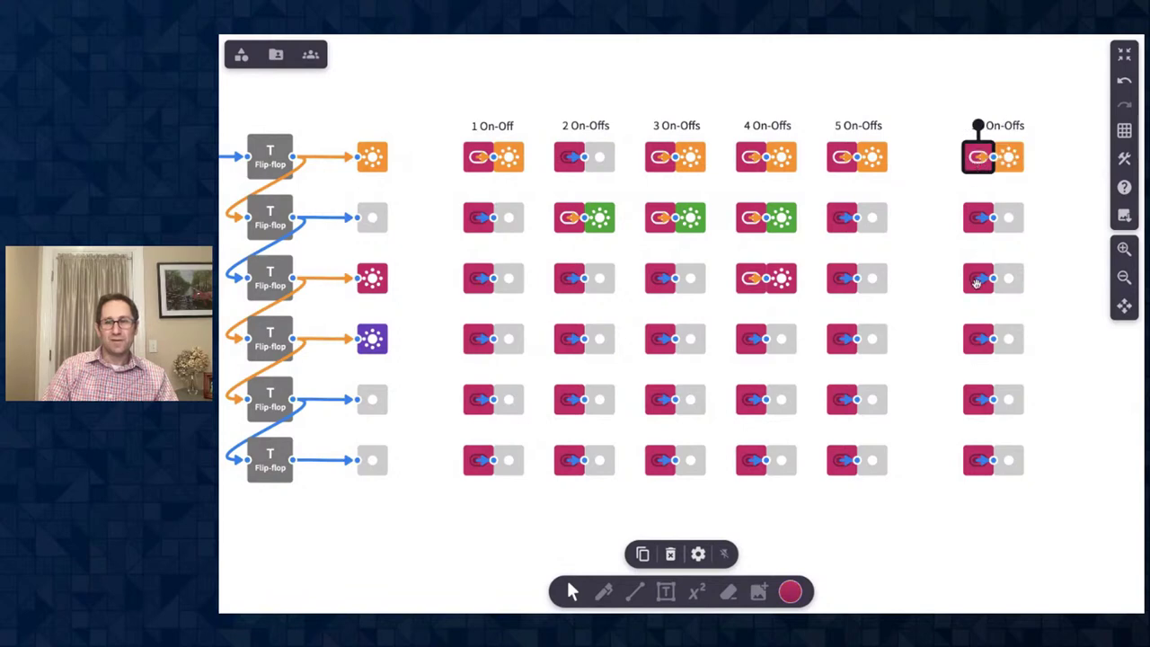
click(977, 280)
click(972, 345)
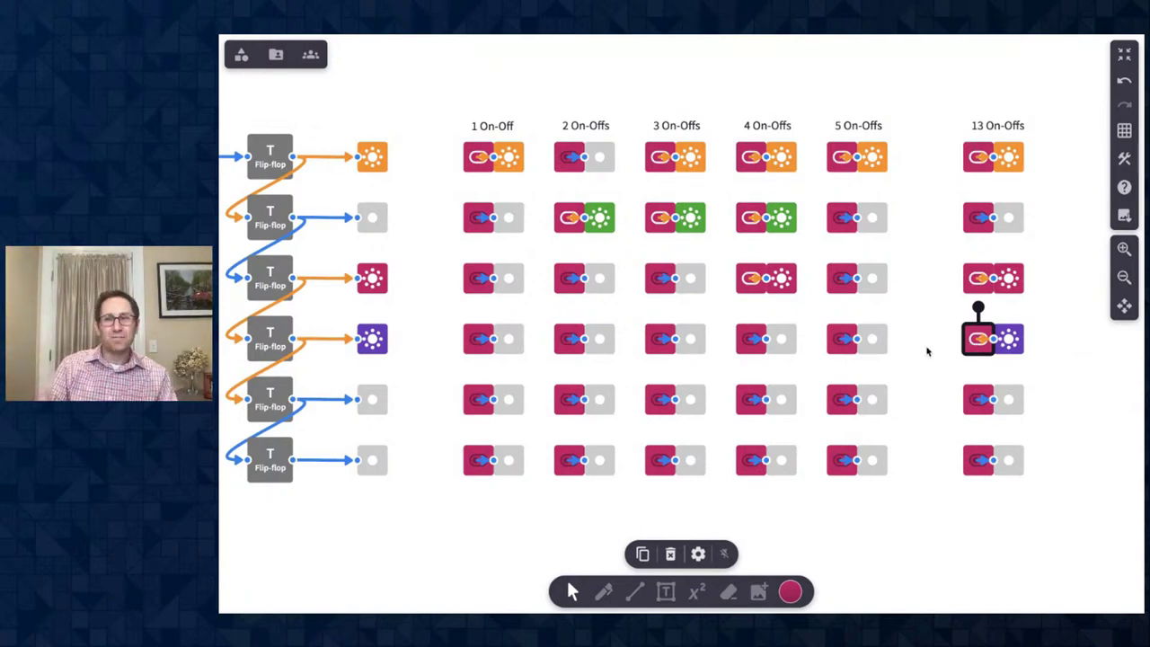
Open the Base 2 and Exploding Dots canvas from the 00 Logic Gates library folder and hide the file library
scroll(930, 352, left, 1)
click(1124, 277)
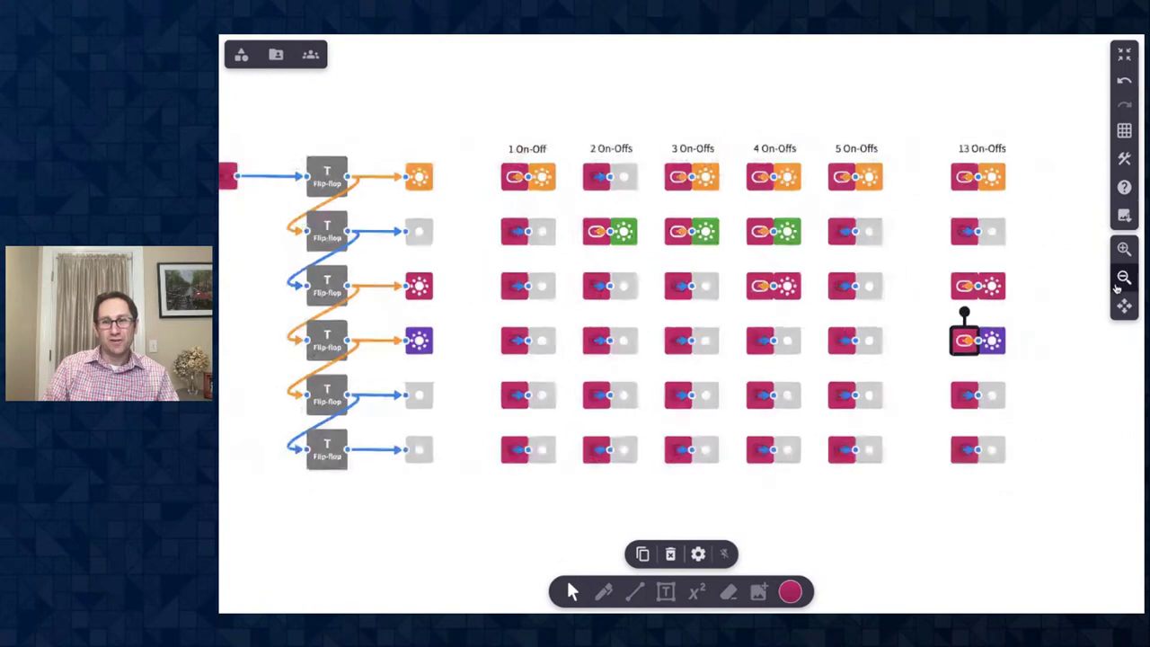
scroll(939, 341, left, 1)
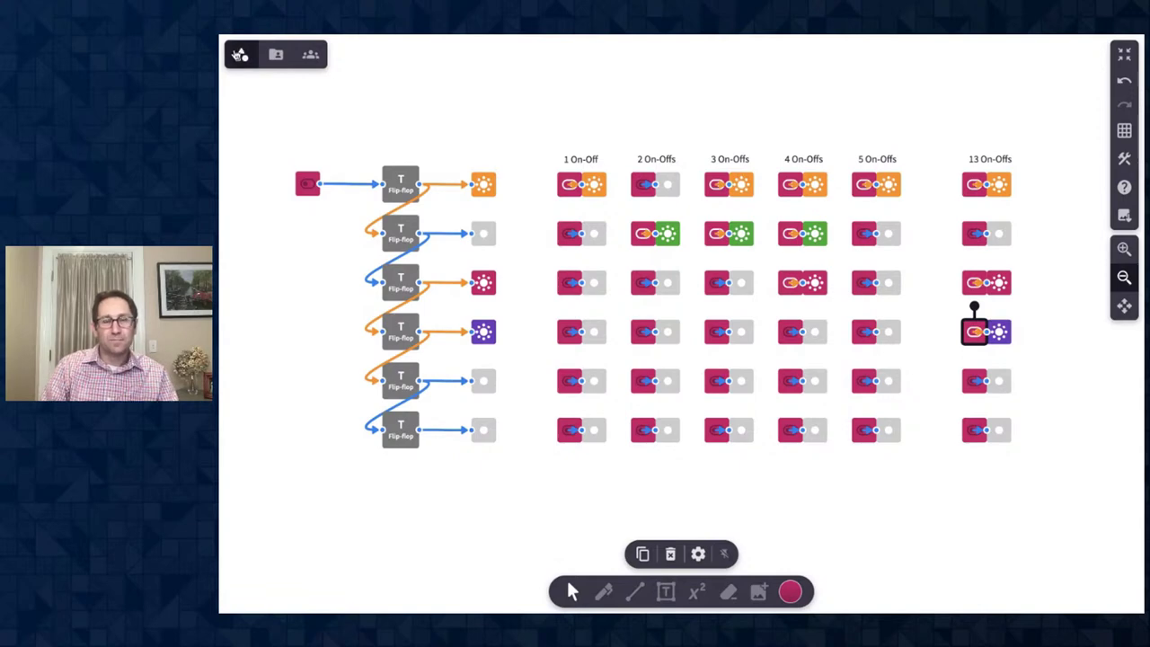
click(239, 54)
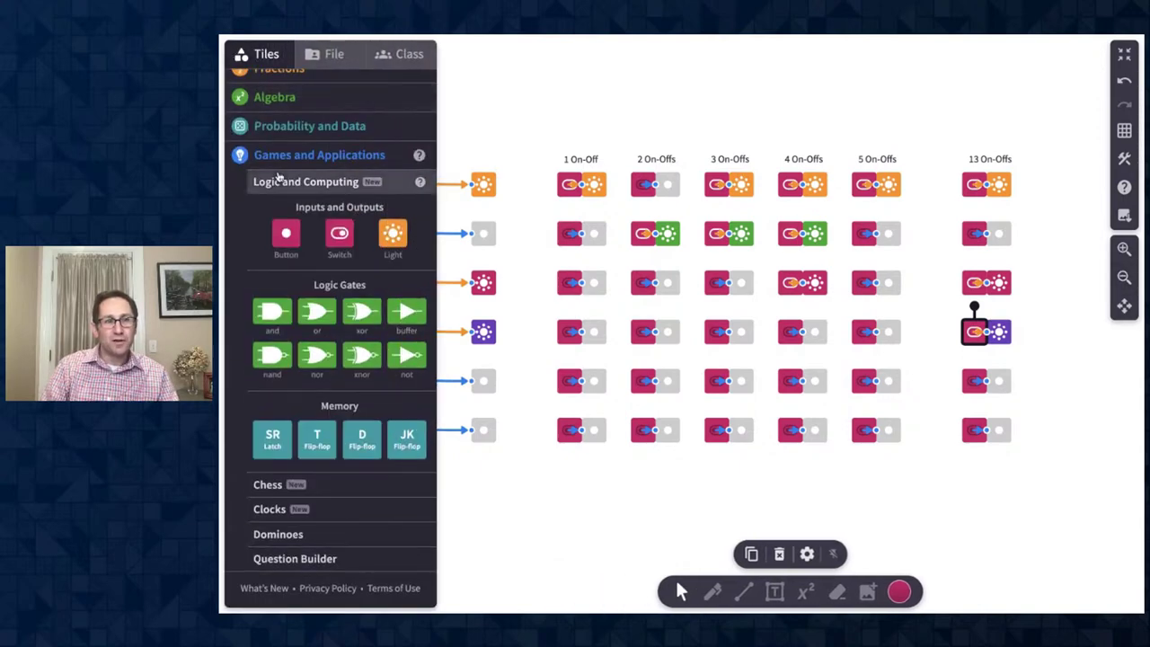
scroll(302, 180, up, 1)
click(331, 56)
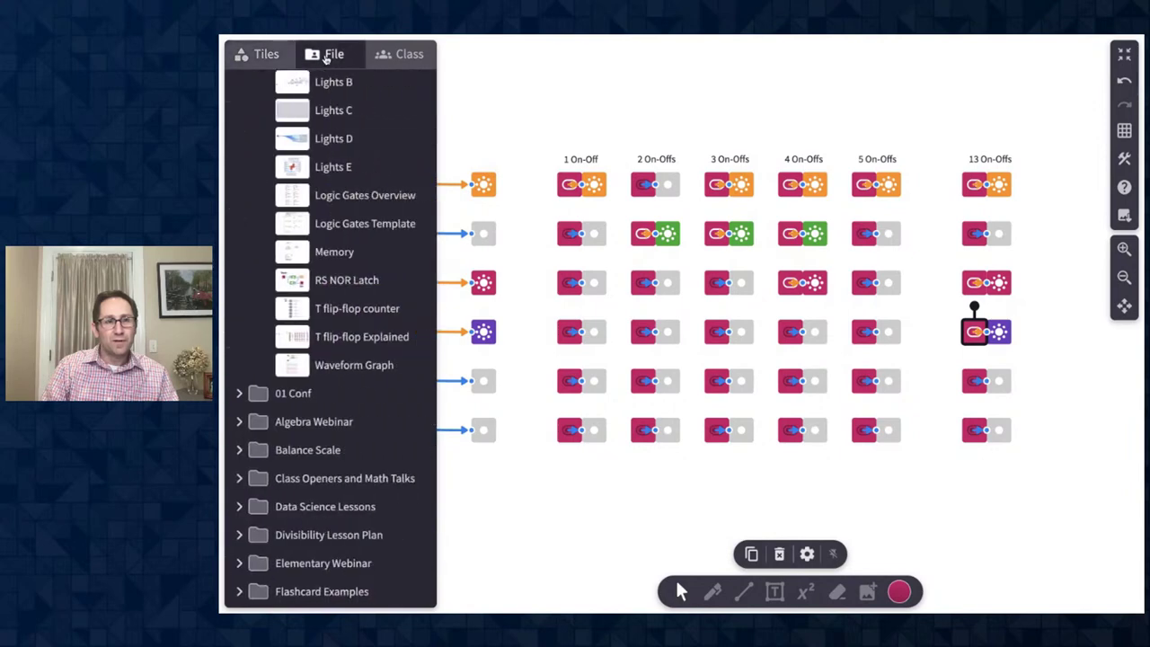
scroll(334, 262, up, 4)
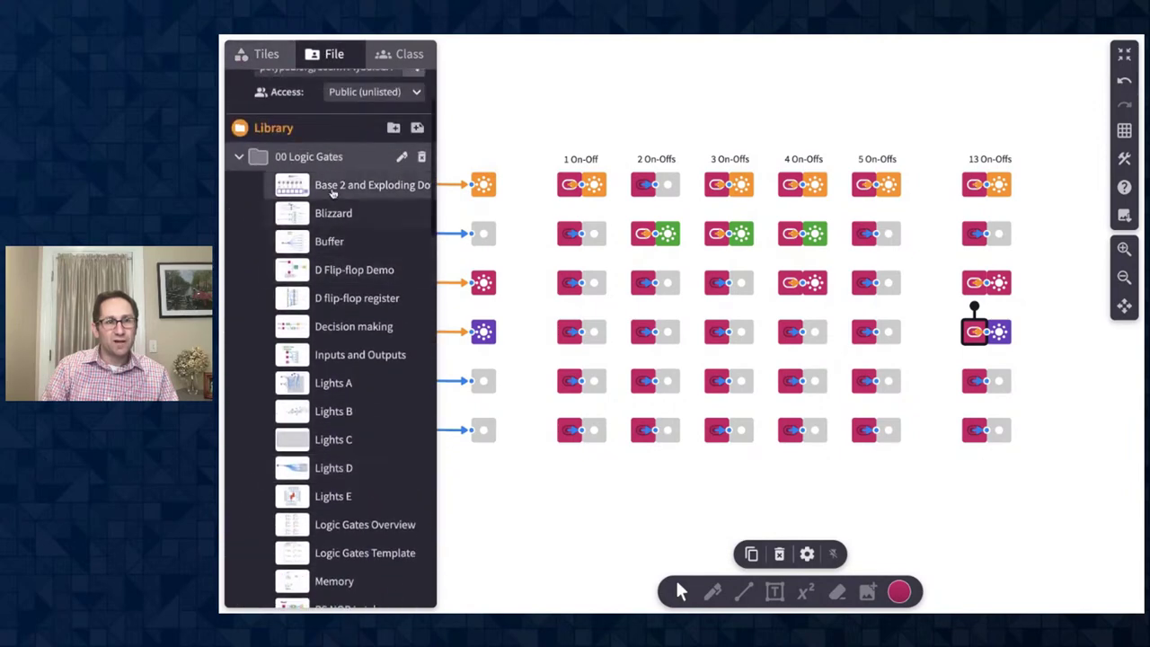
click(332, 189)
click(809, 375)
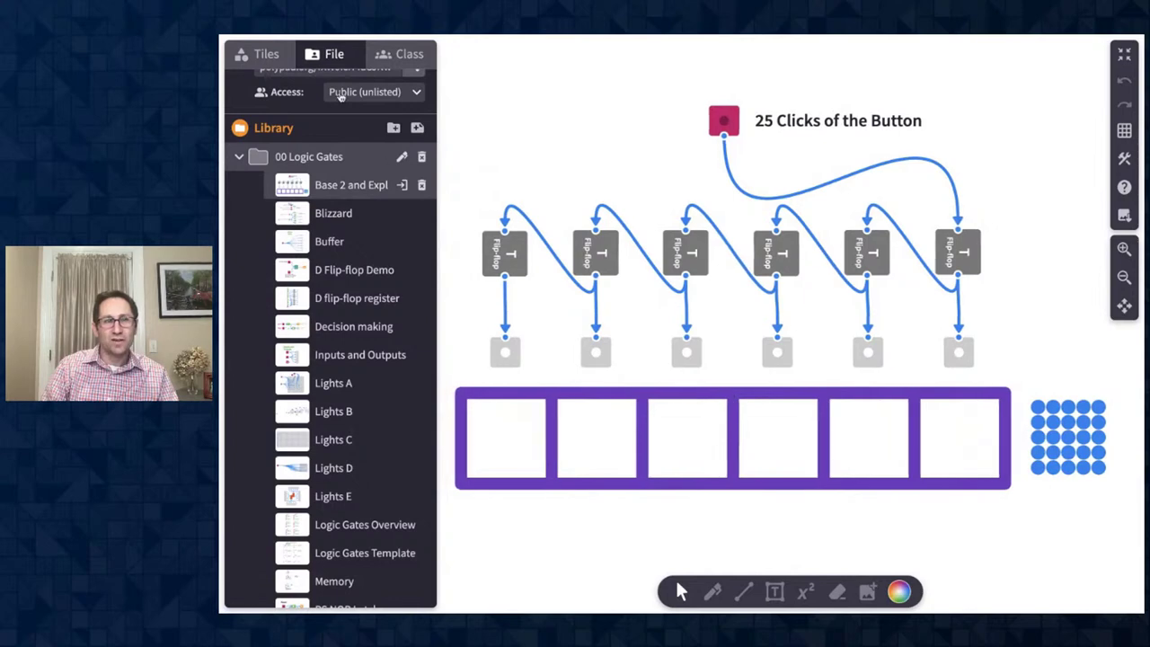
click(332, 56)
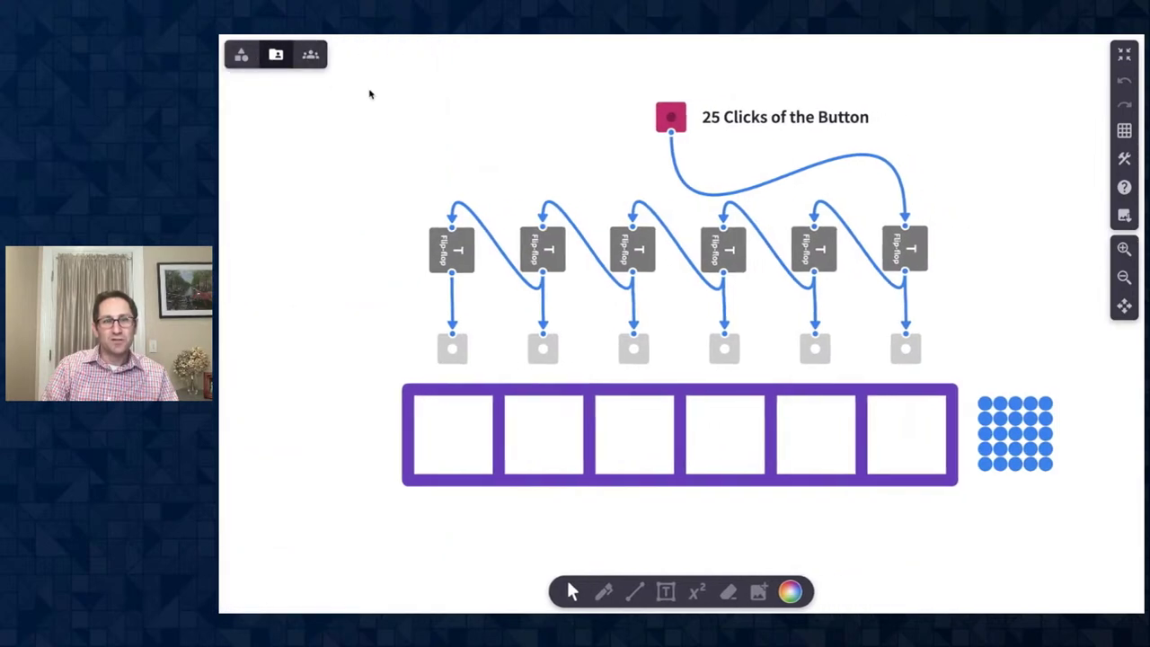
Leave full-screen mode and select the canvas's web address, switching briefly to another app and back
click(1124, 54)
click(479, 74)
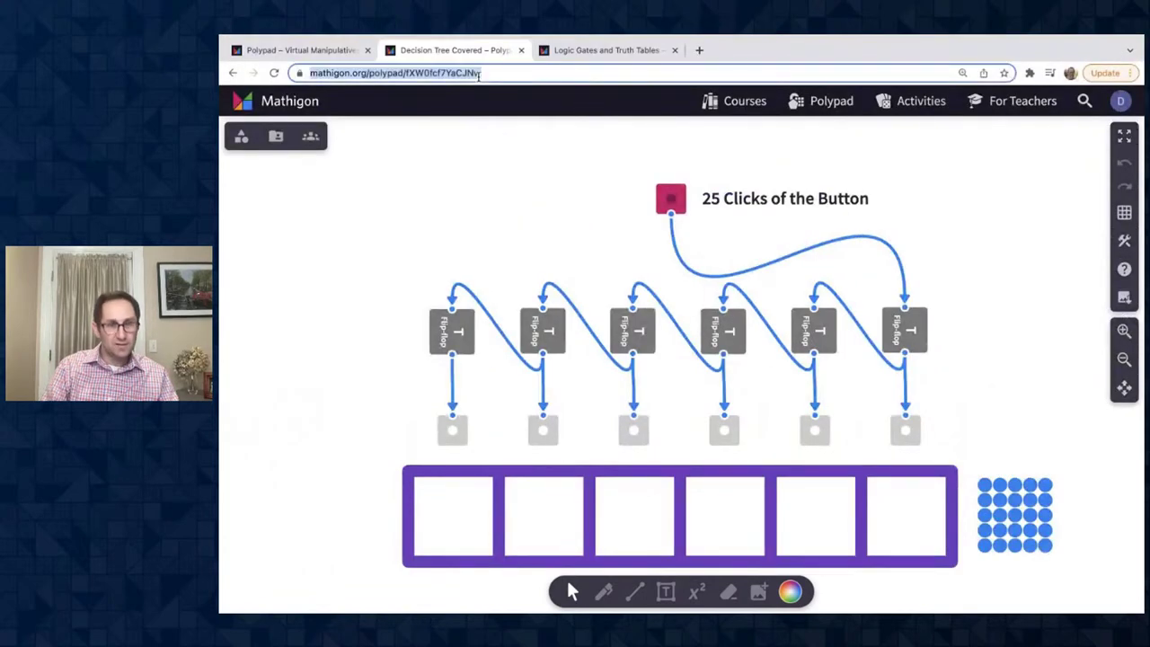
key(super+Tab)
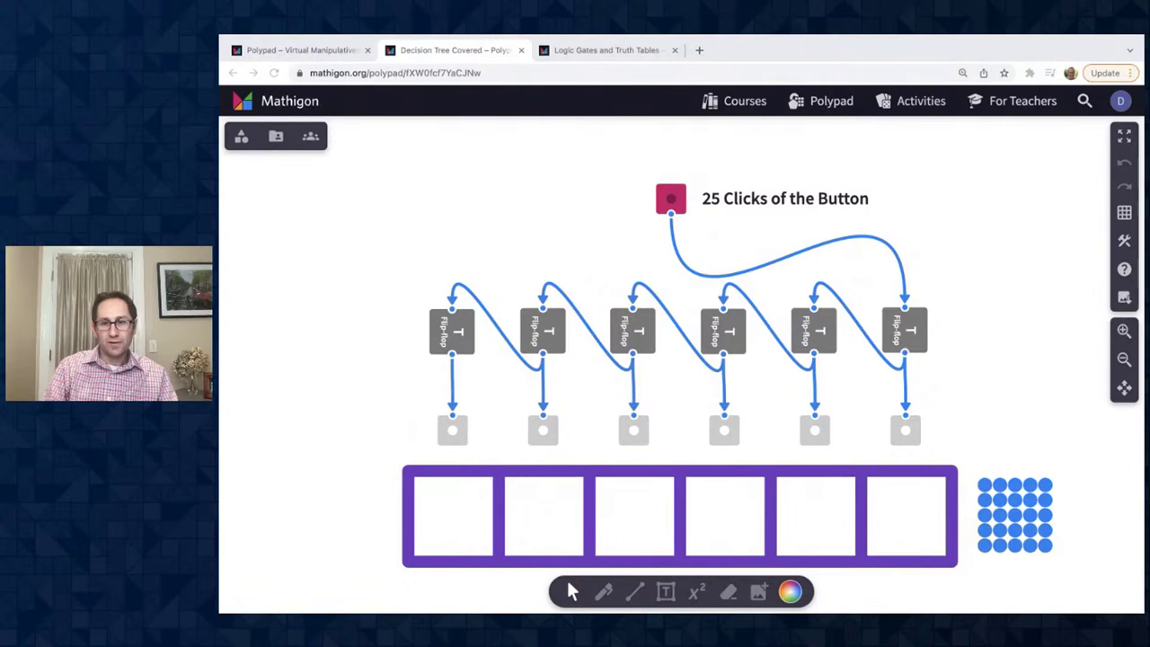
key(super+Tab)
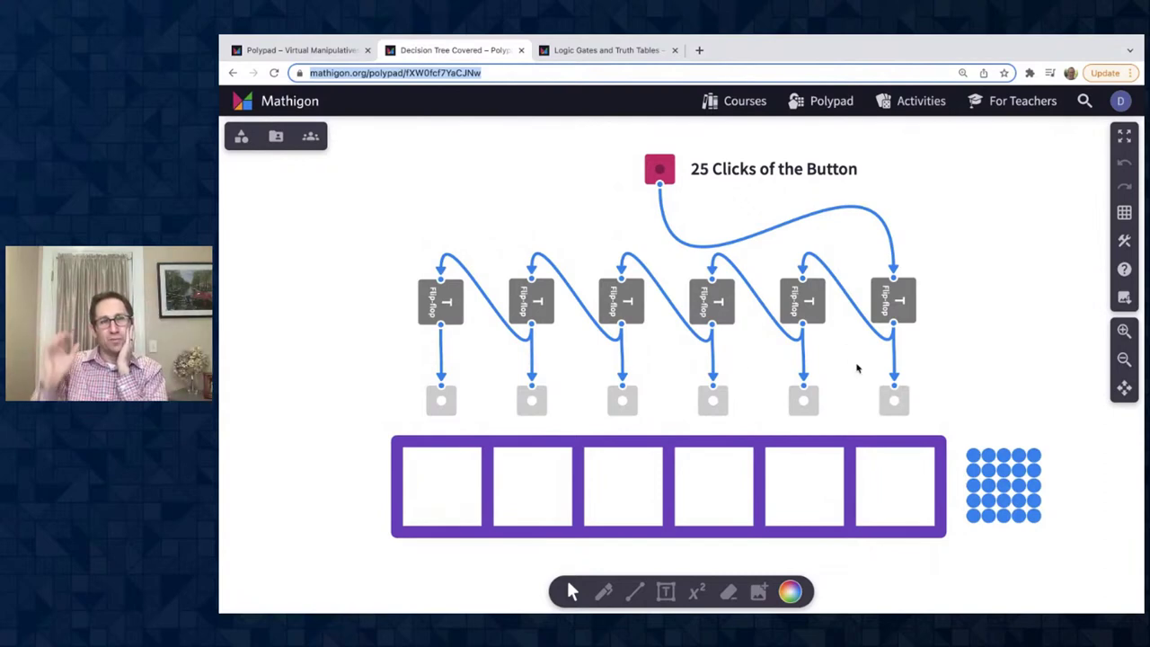
Look at the other Polypad tab with the XOR Gate canvas and return to the 25 Clicks of the Button canvas
click(321, 53)
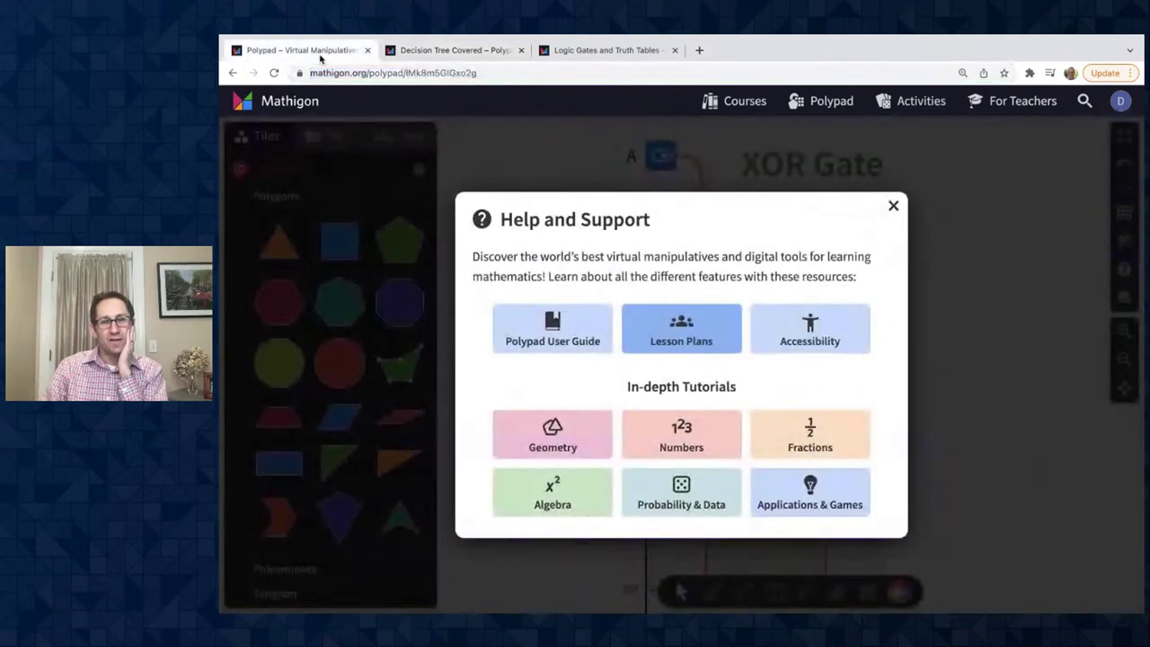
click(481, 177)
click(442, 51)
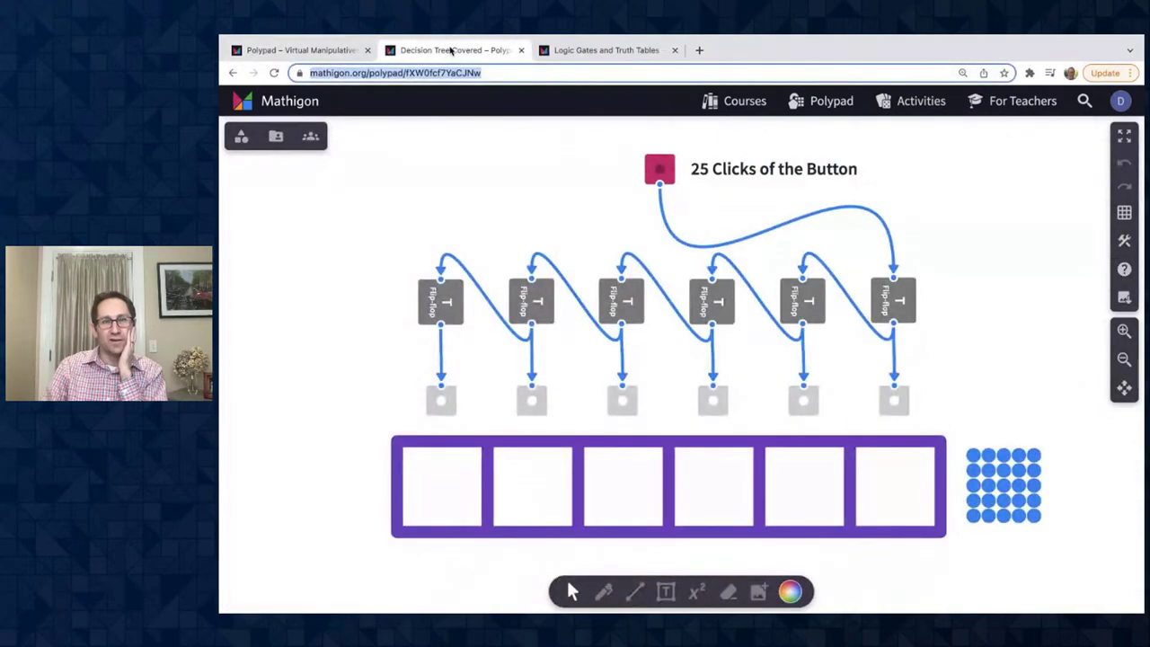
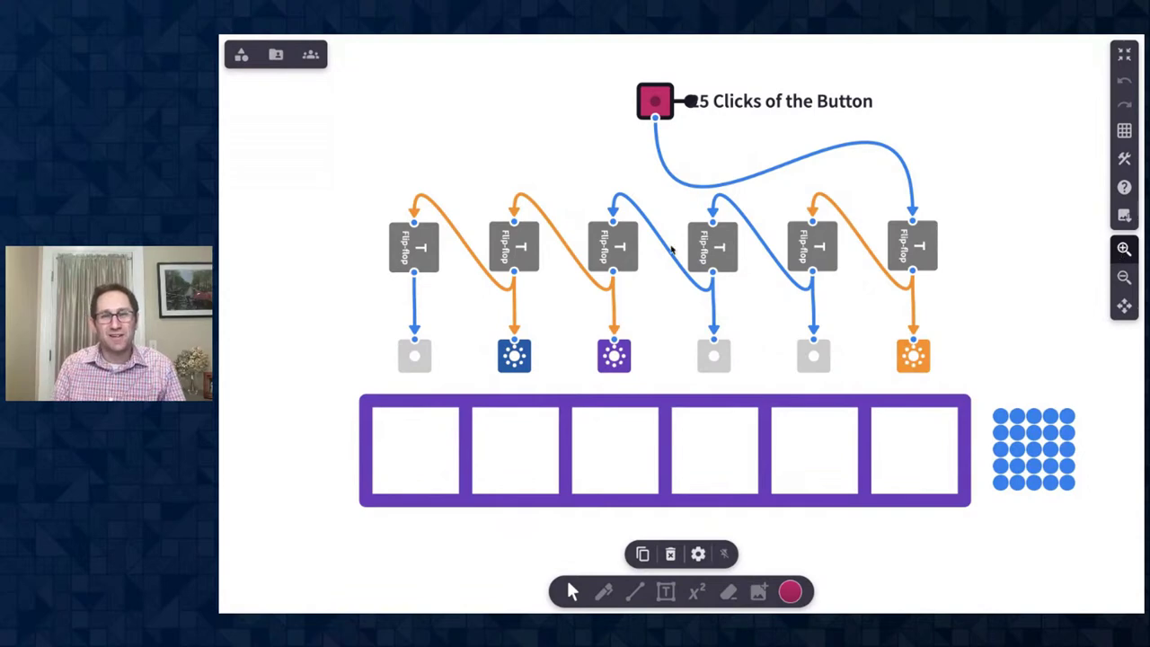
Look at the Exploding Dots tiles among the additional number tools, then hide the tile library
click(509, 154)
click(241, 55)
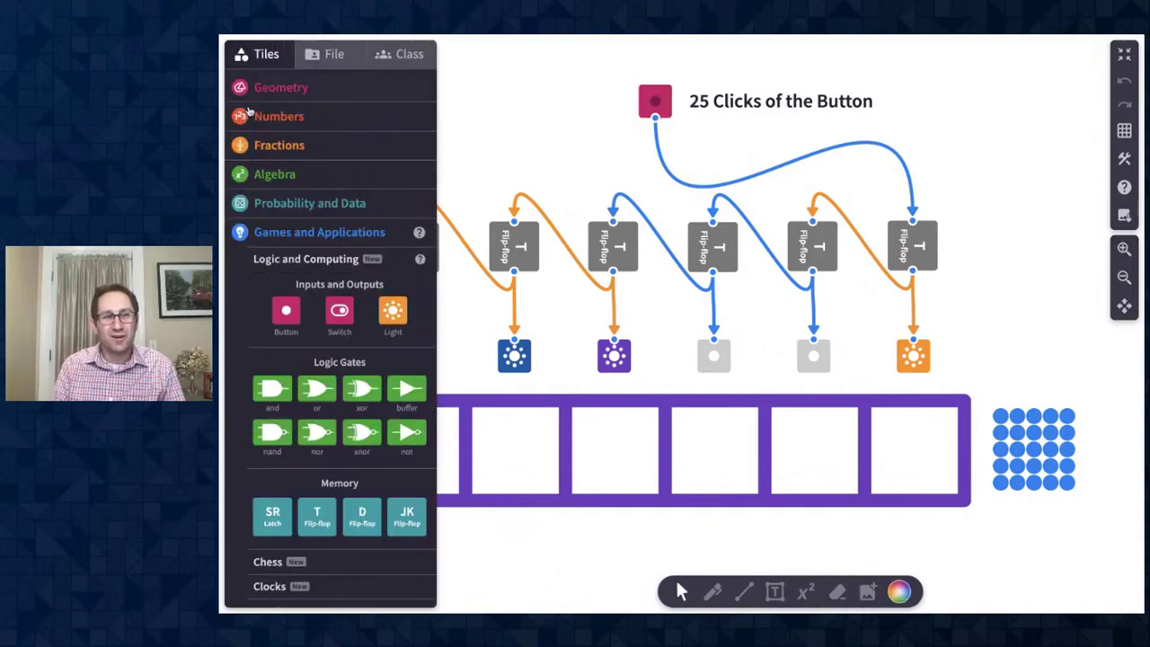
click(295, 118)
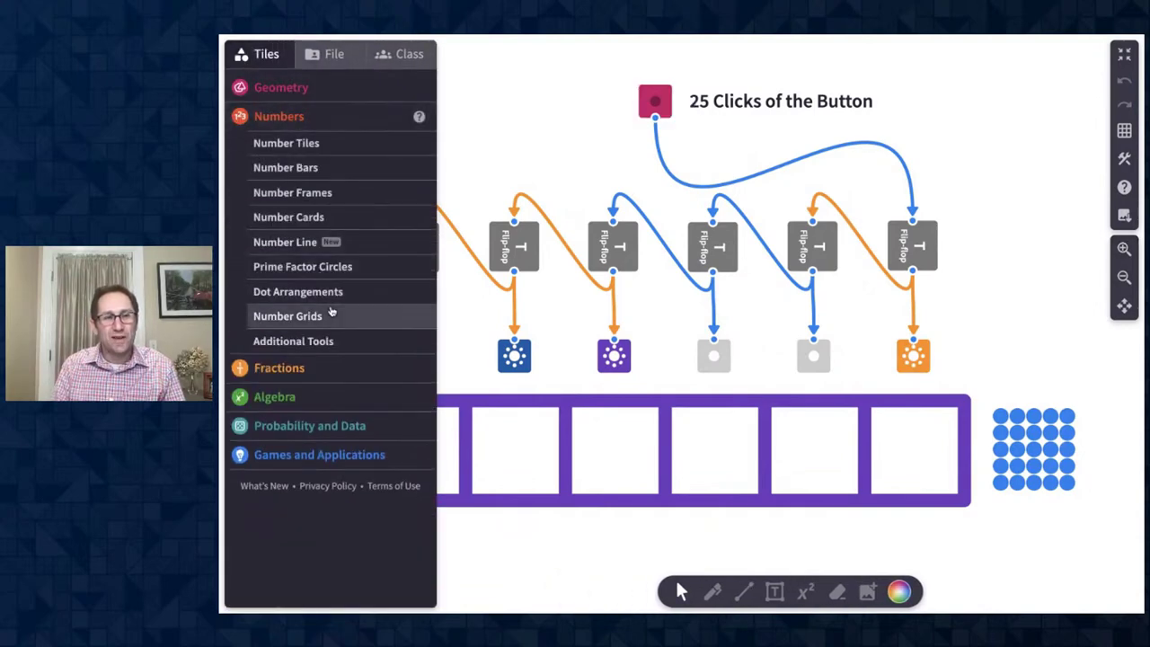
click(321, 339)
scroll(351, 432, down, 1)
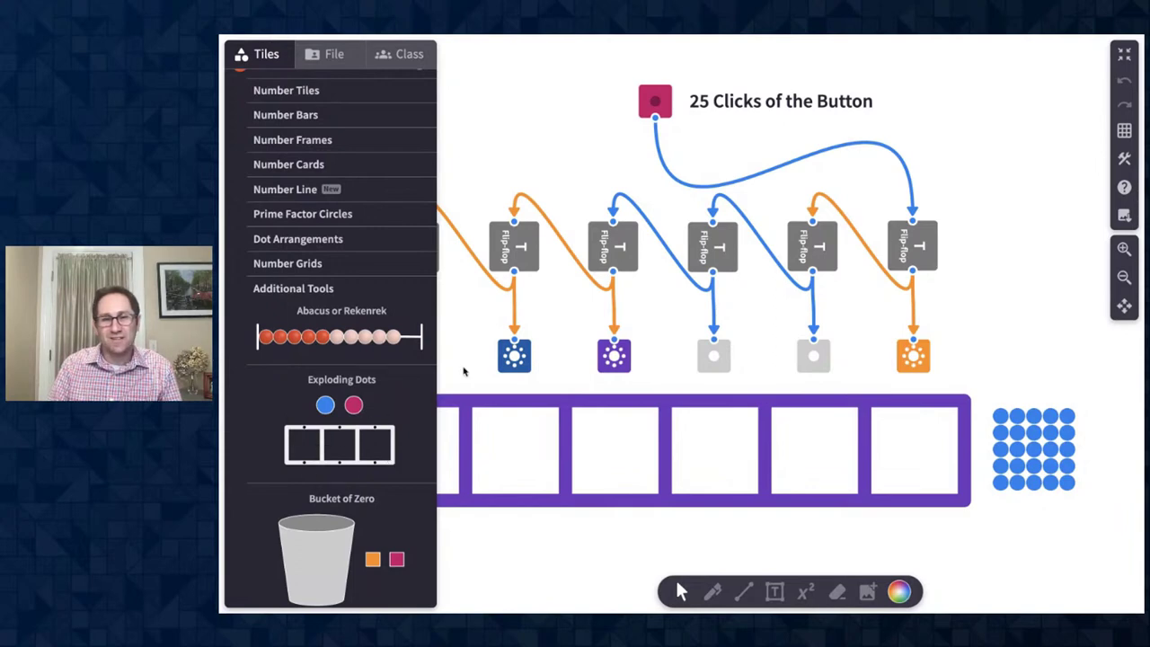
click(253, 56)
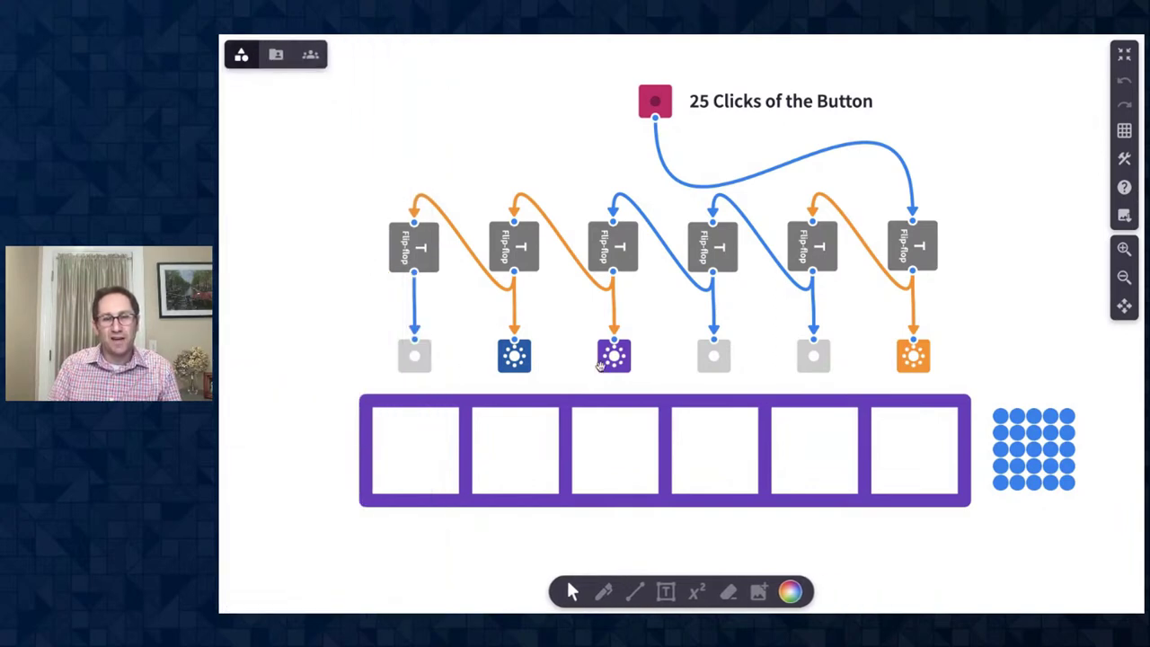
Turn off hiding of number labels for the six-box base 2 exploding dots frame
click(594, 401)
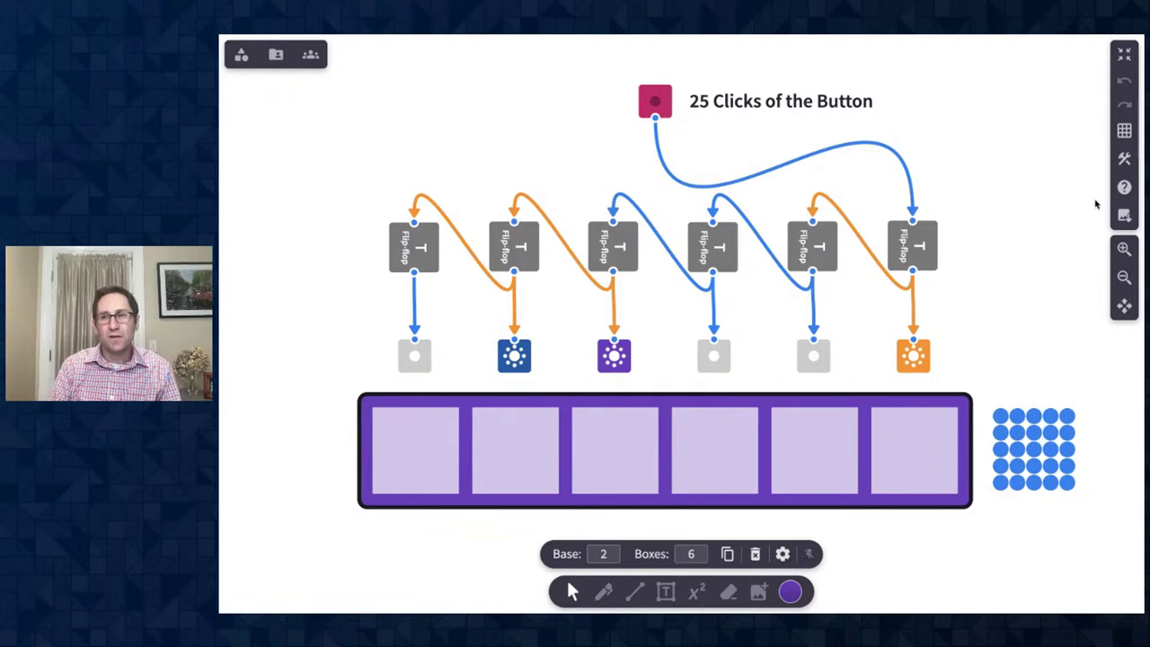
click(1123, 162)
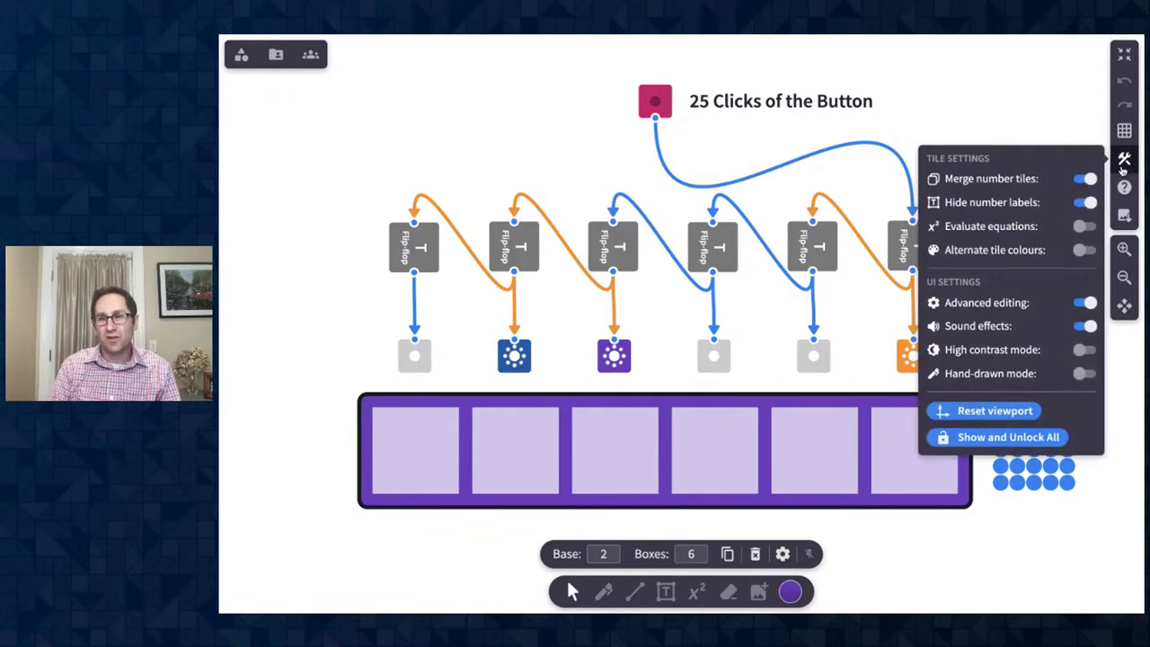
click(1084, 203)
click(540, 524)
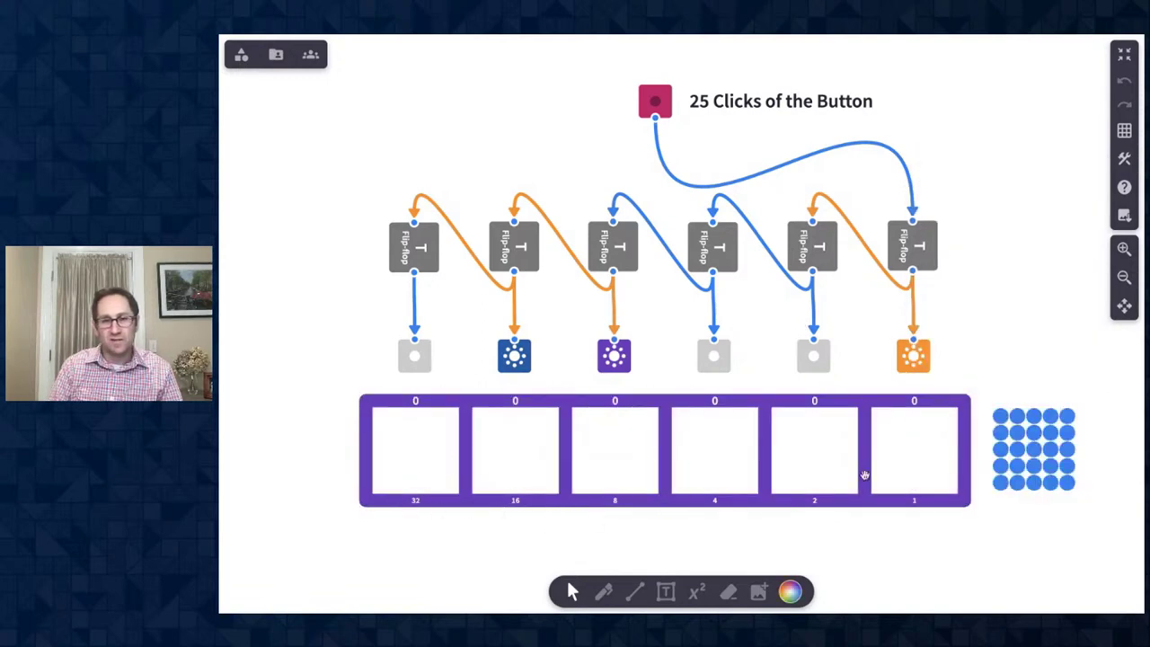
Move the whole block of blue dots into the ones box of the base 2 frame and explode them
drag(983, 401, 1078, 503)
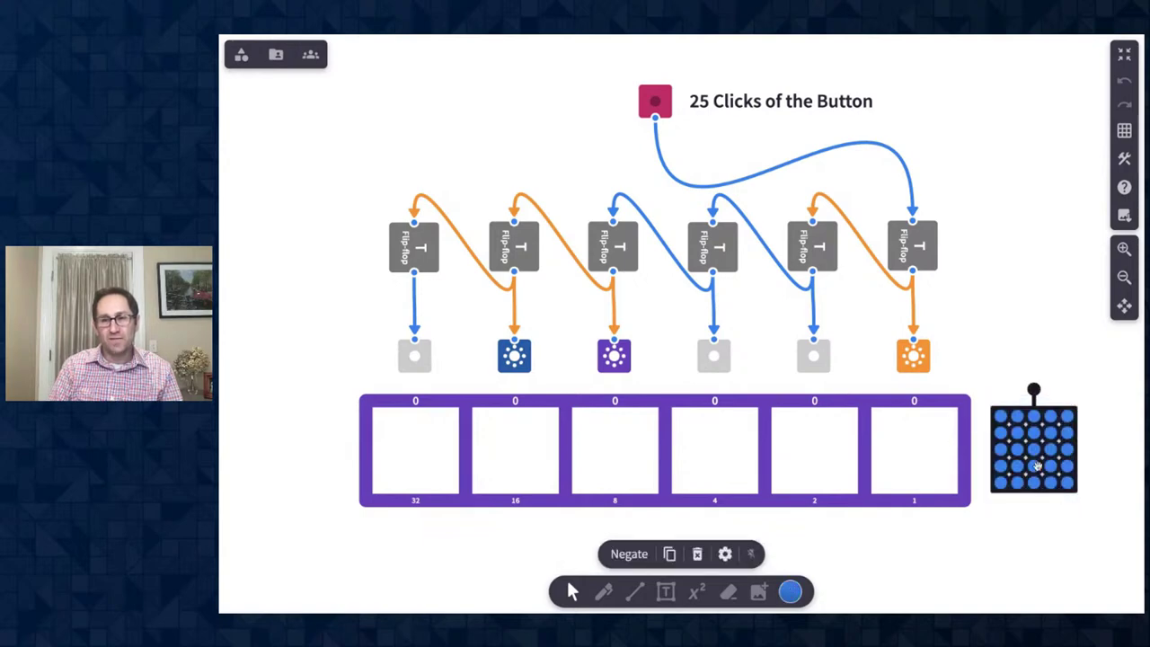
drag(1039, 463, 919, 464)
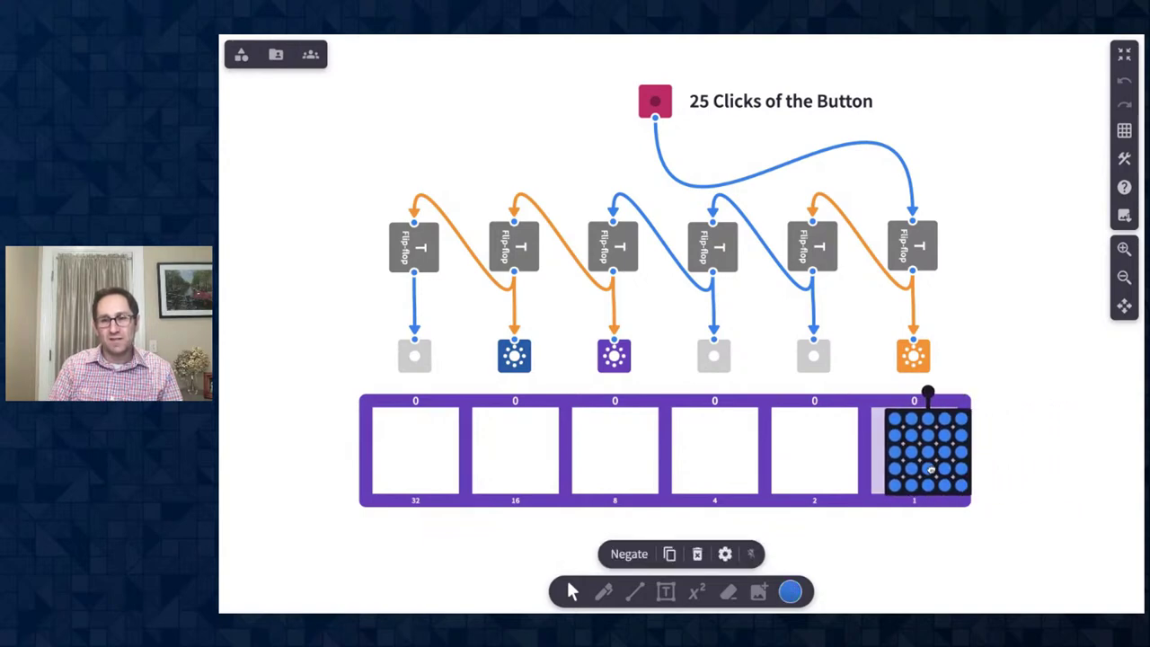
click(1047, 498)
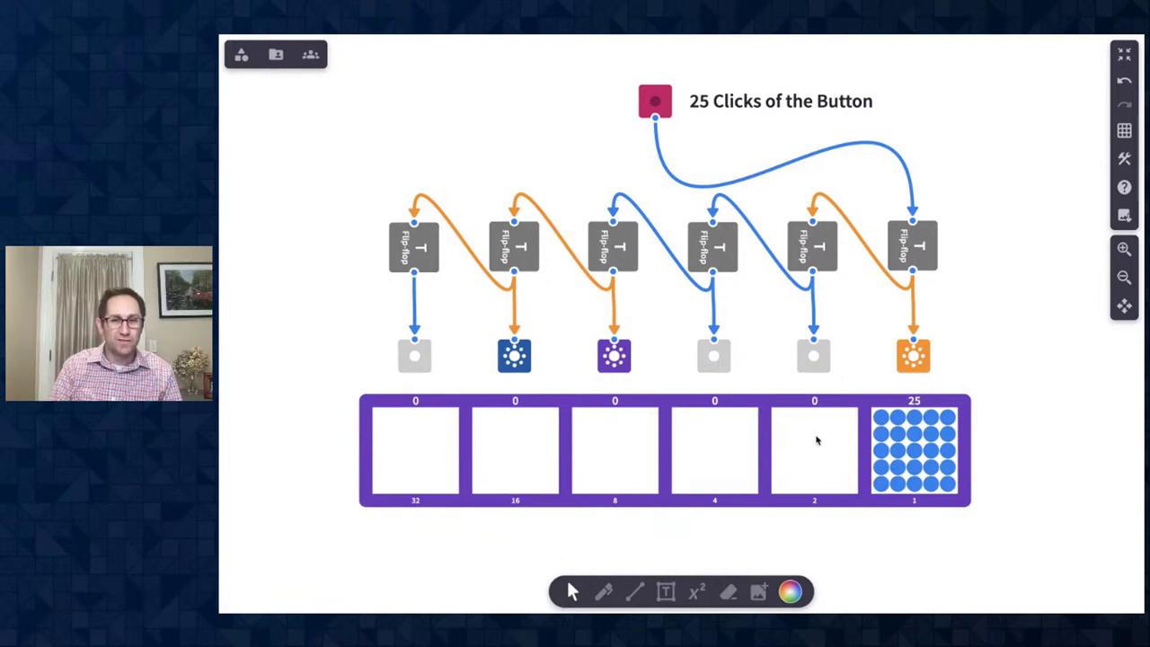
click(681, 500)
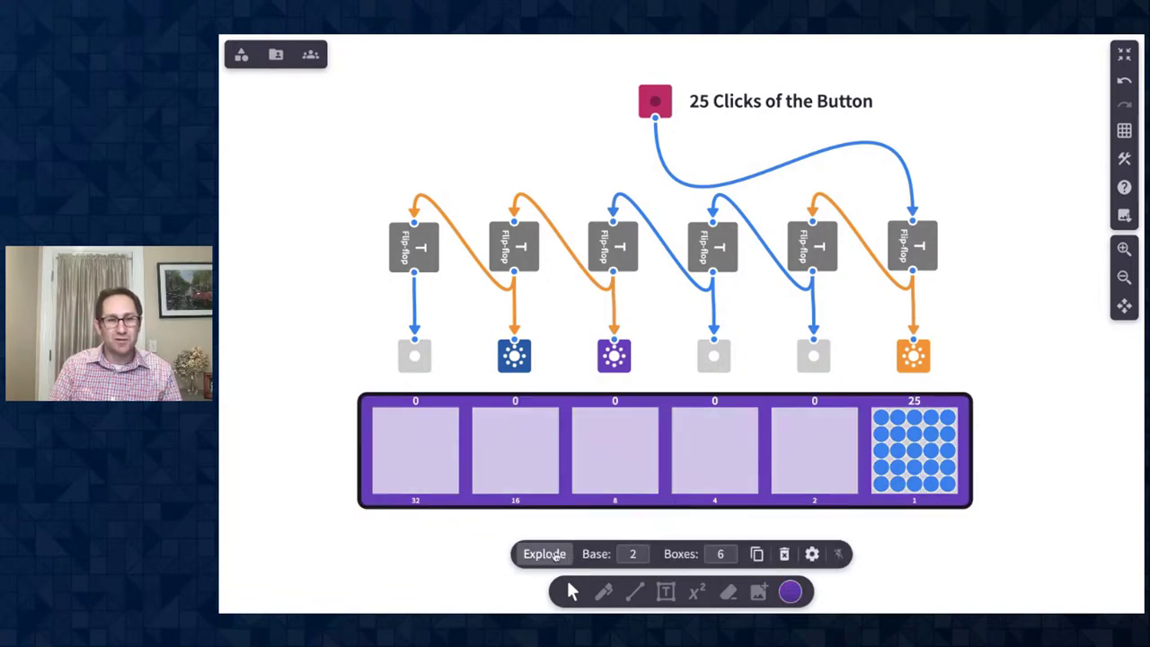
click(557, 554)
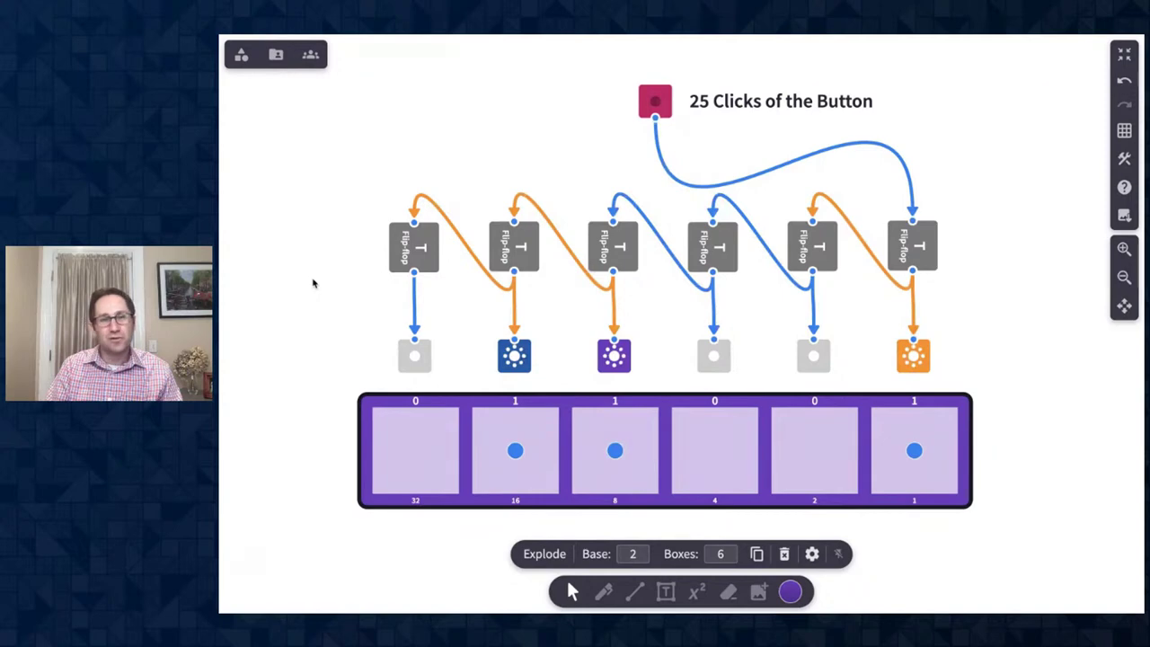
Collapse the 00 Logic Gates folder in the file library and bring up the Logic and Computing tiles
click(241, 56)
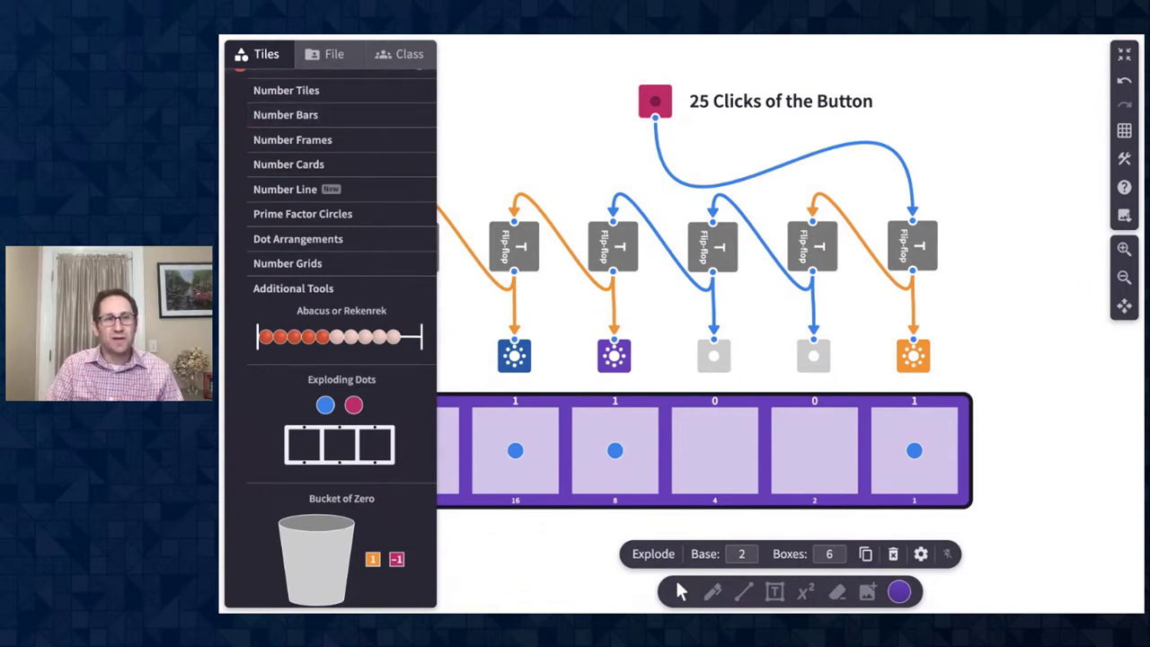
click(328, 54)
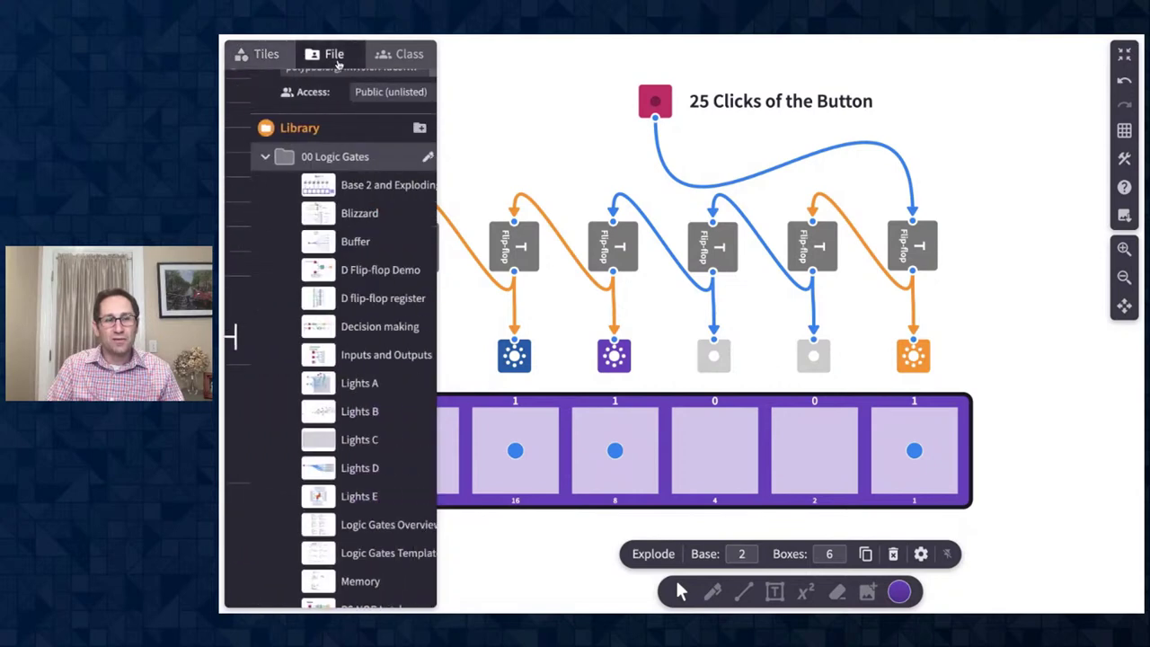
click(239, 156)
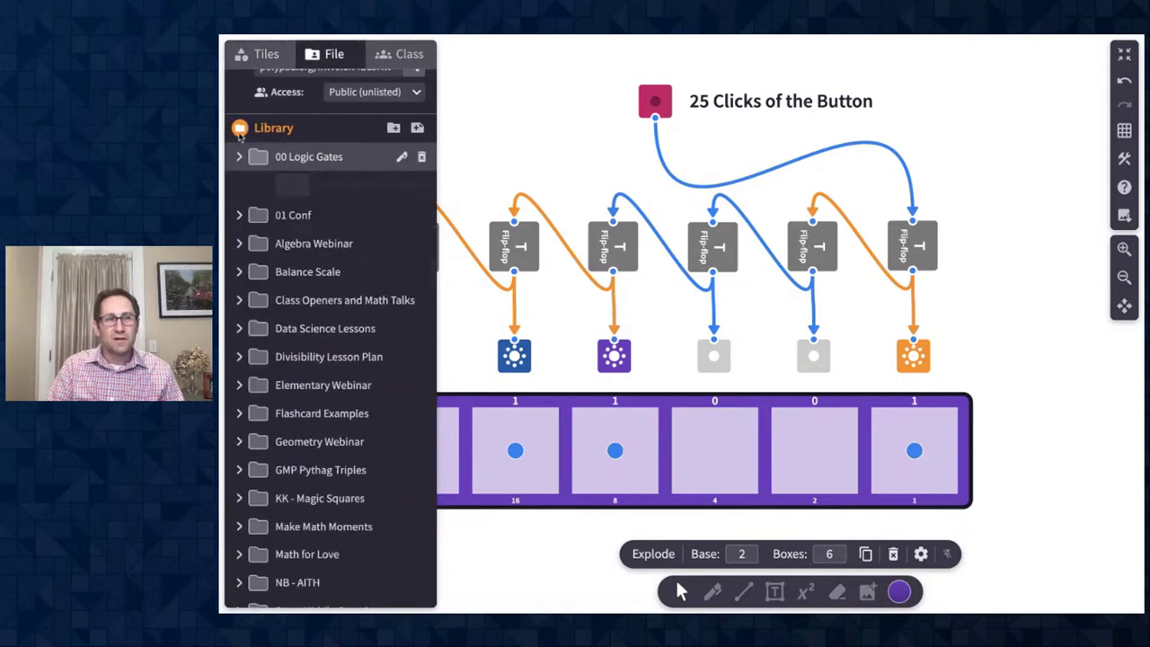
click(256, 56)
scroll(342, 347, down, 4)
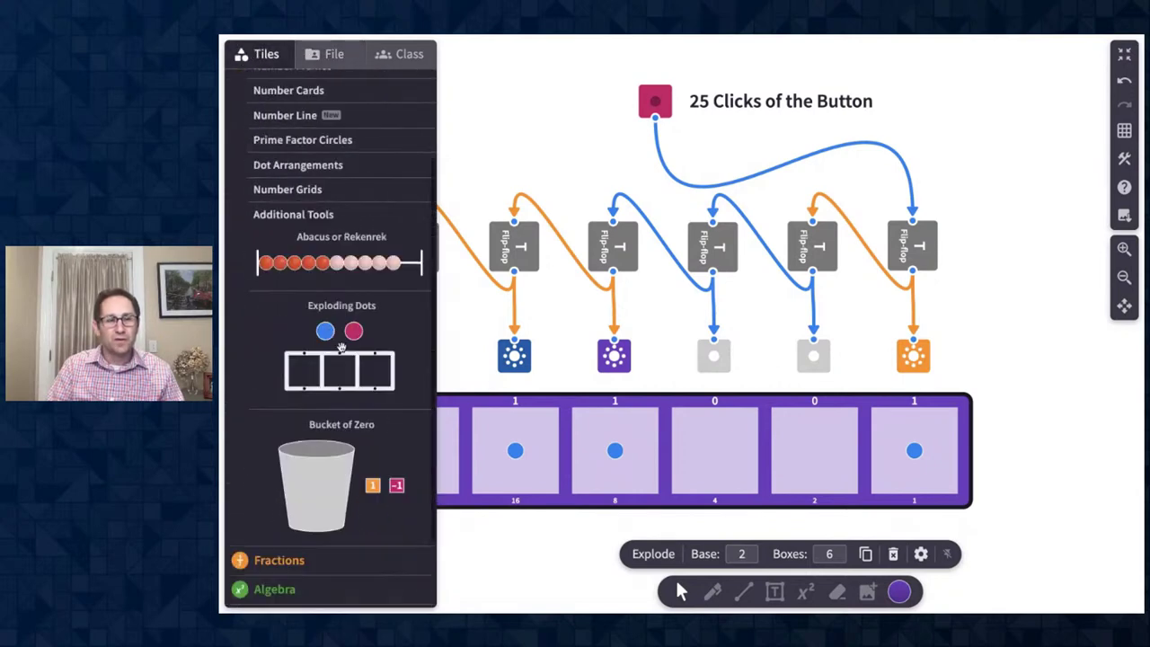
click(335, 558)
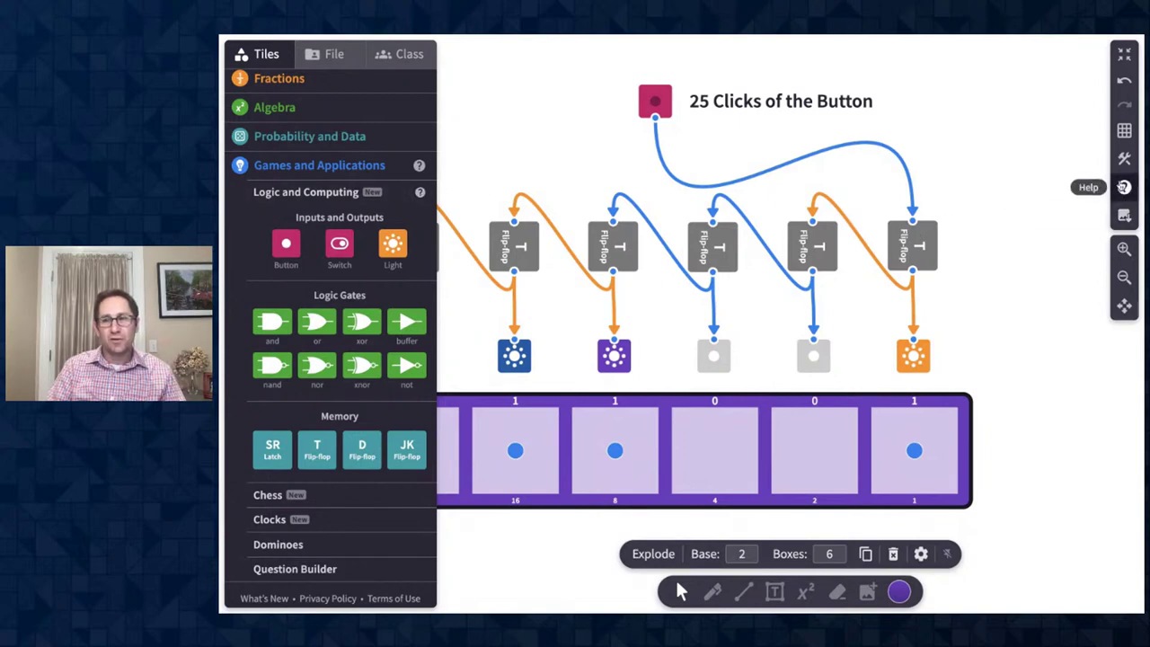
Look briefly at the Help and Support resources and open the tutorial for the Logic and Computing tiles
click(1124, 187)
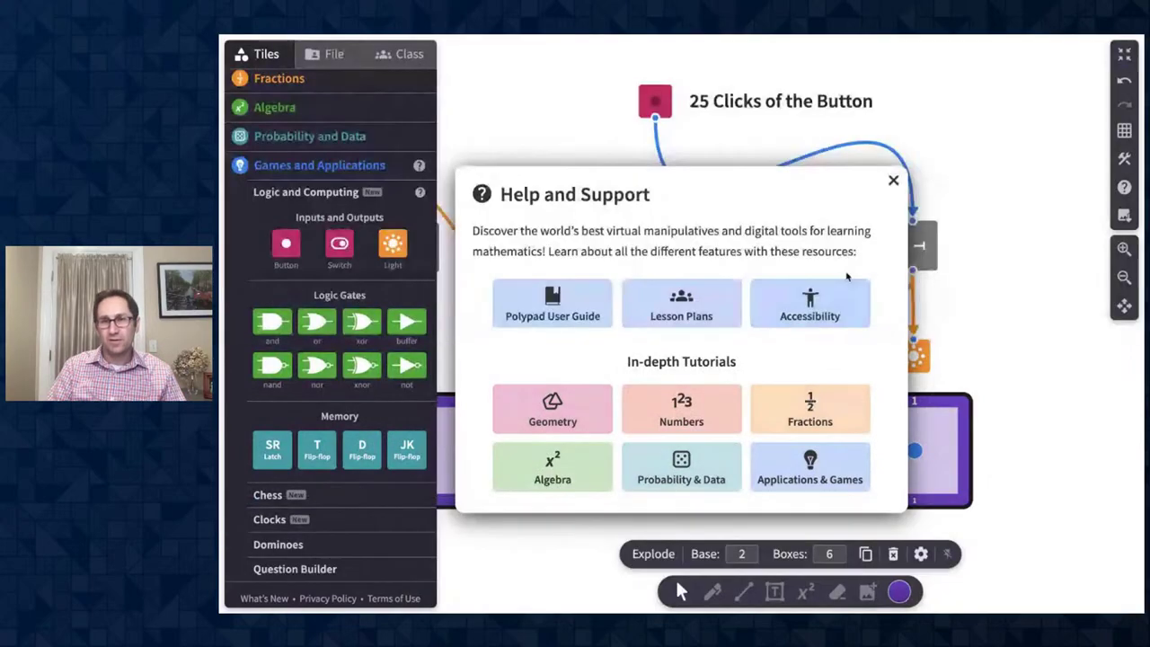
click(894, 183)
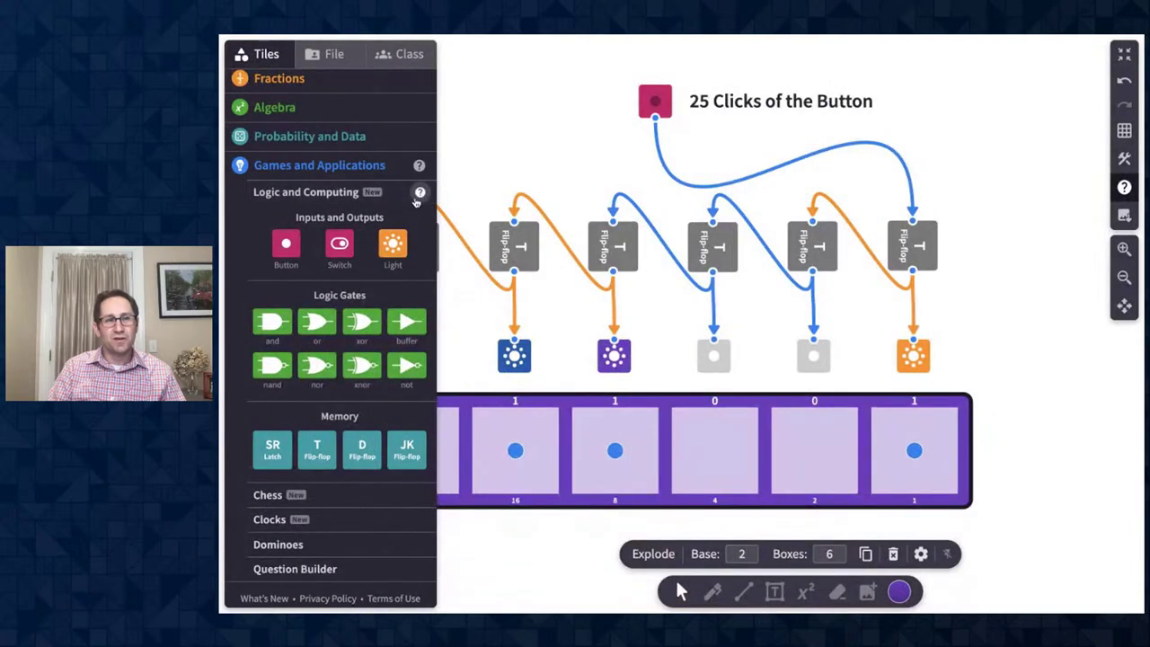
click(419, 193)
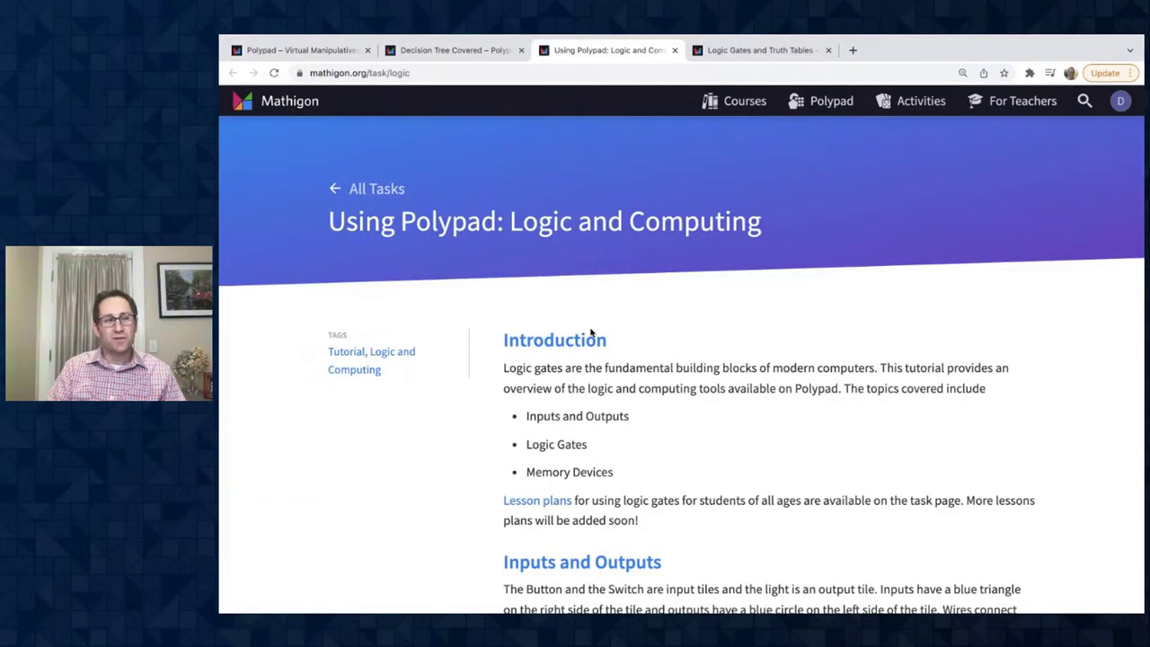
Read through the tutorial's sections on inputs and outputs, logic gates, the SR latch, and the T and D flip-flops
scroll(590, 332, down, 5)
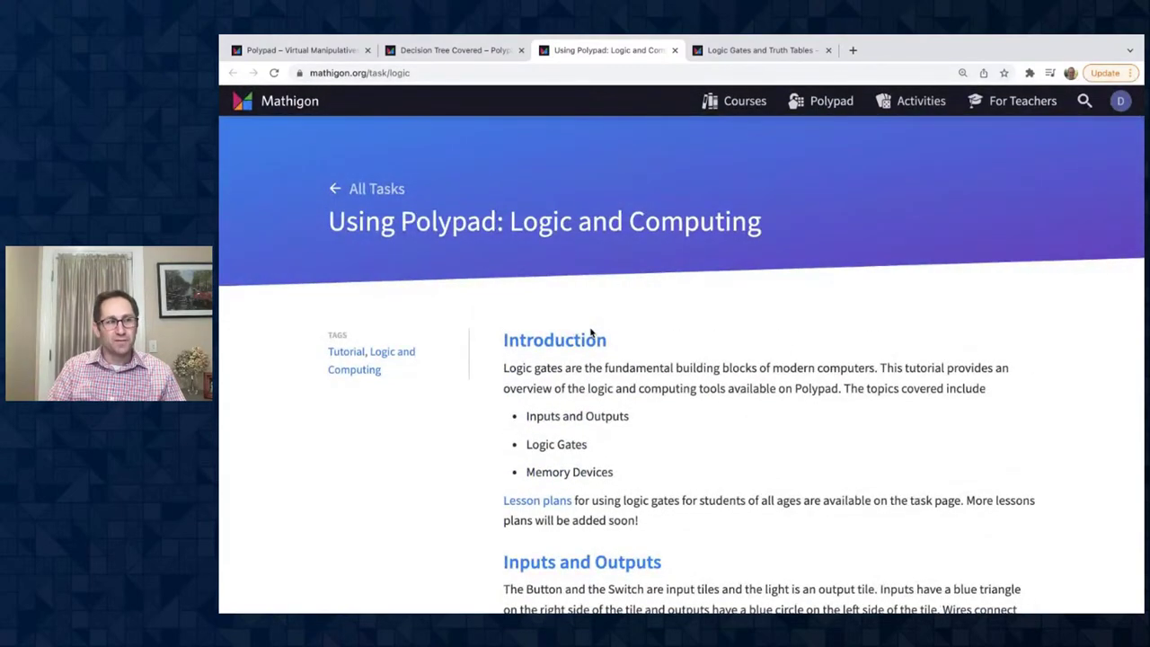
scroll(591, 332, down, 7)
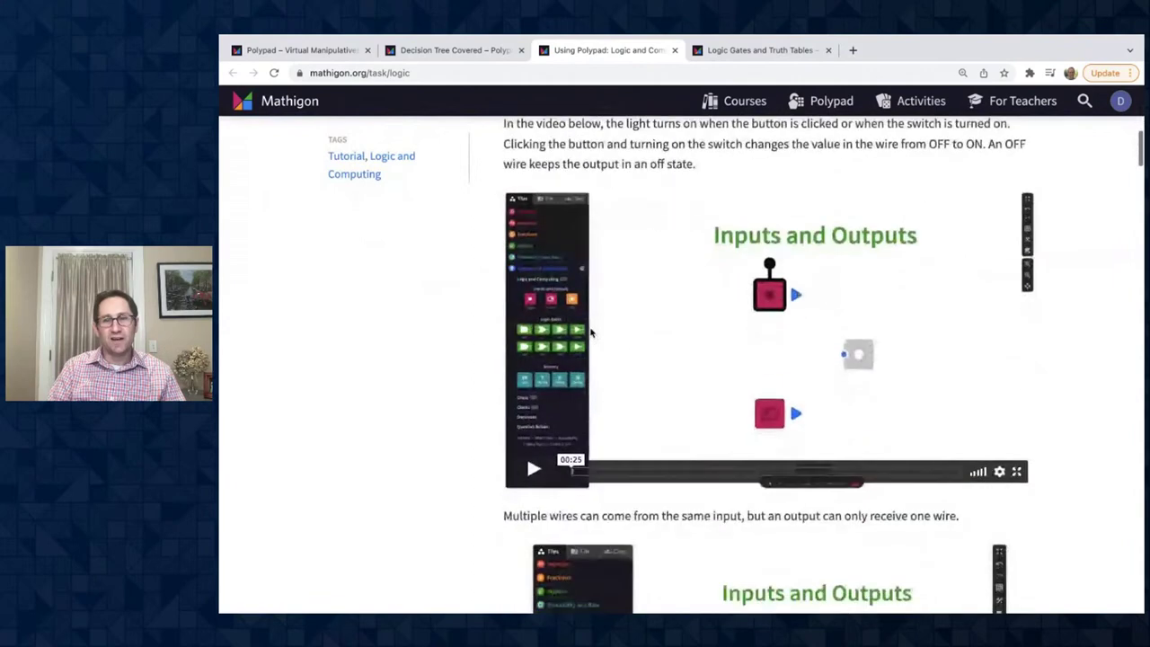
scroll(591, 333, down, 6)
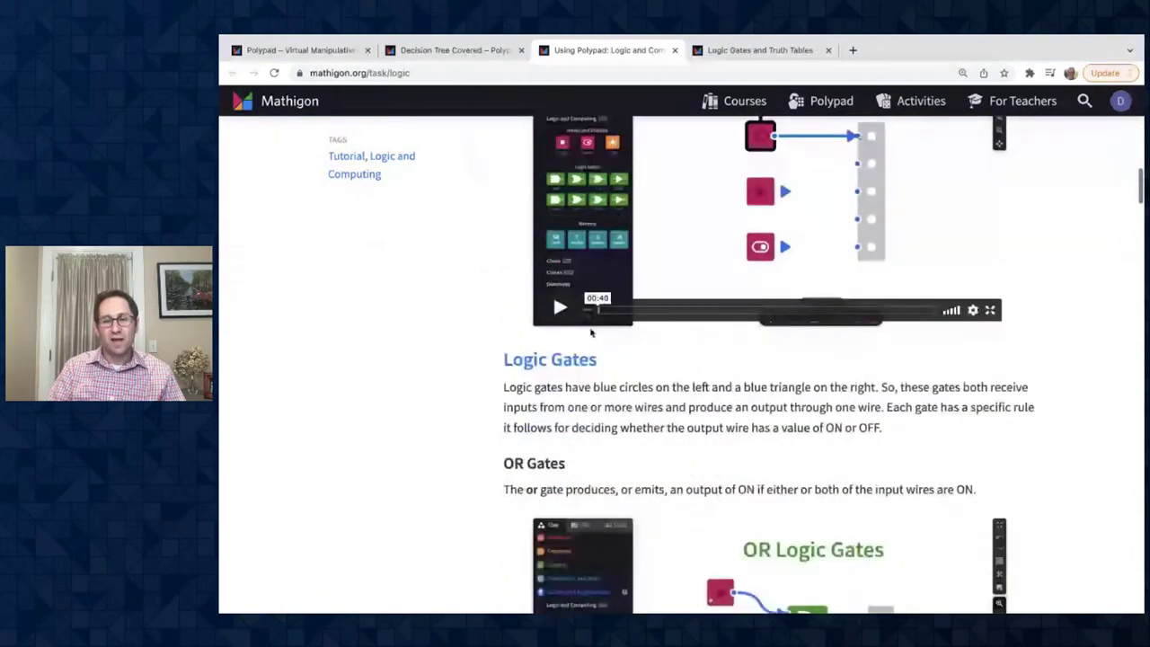
scroll(590, 332, down, 3)
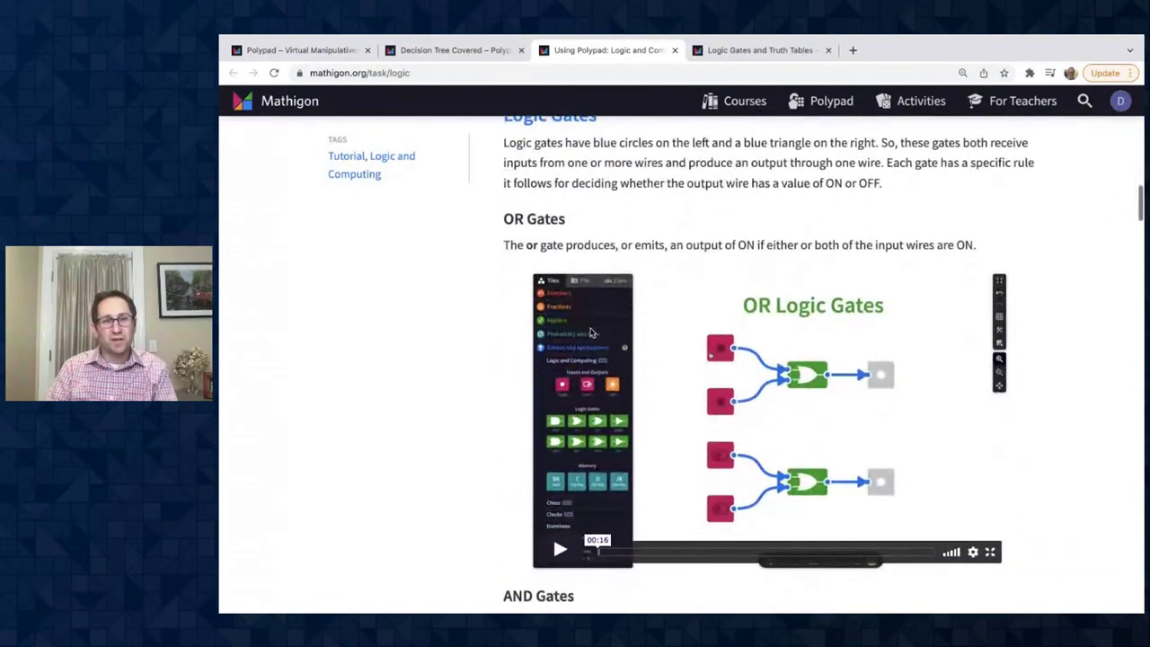
scroll(588, 306, up, 1)
scroll(586, 342, down, 3)
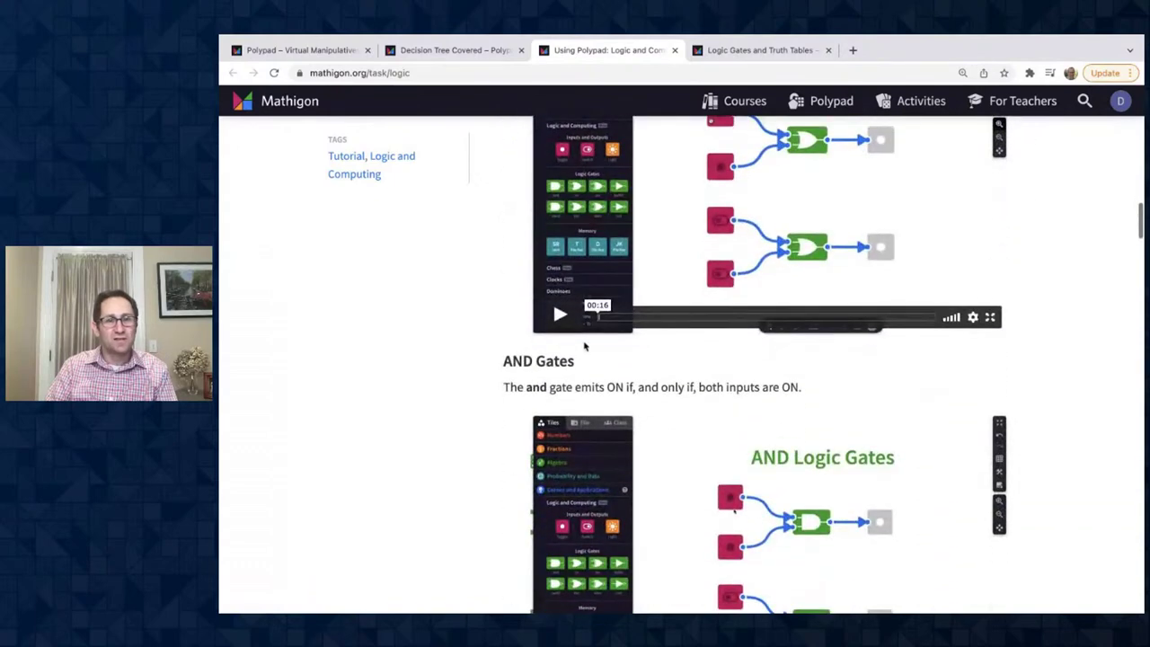
scroll(584, 346, down, 3)
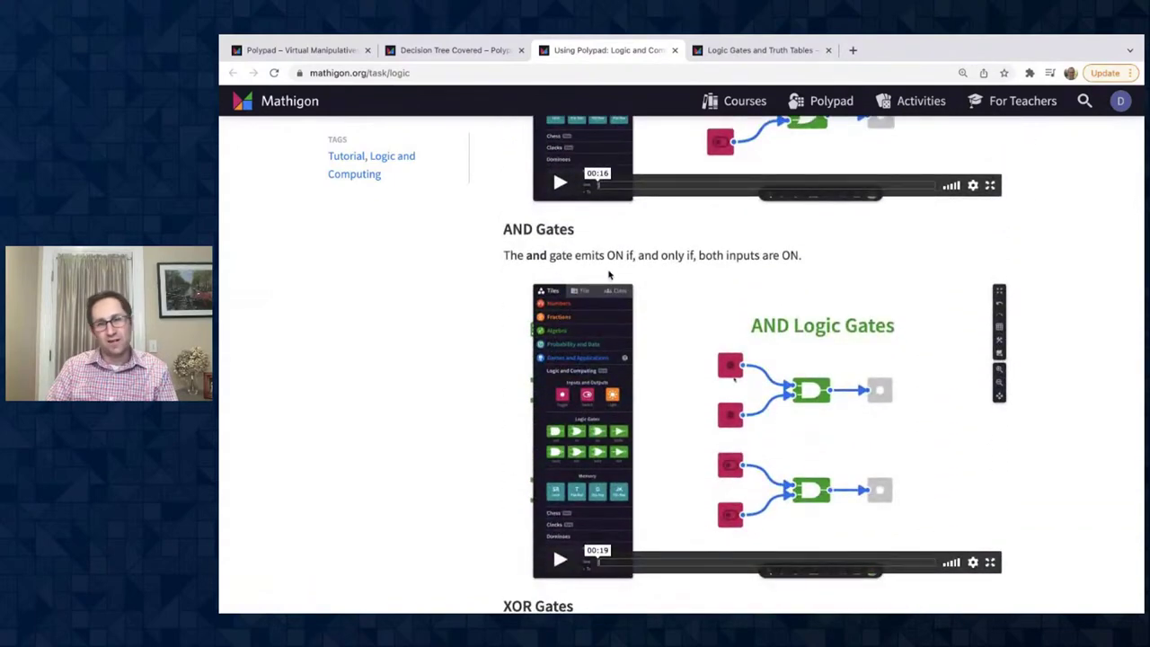
scroll(713, 271, down, 5)
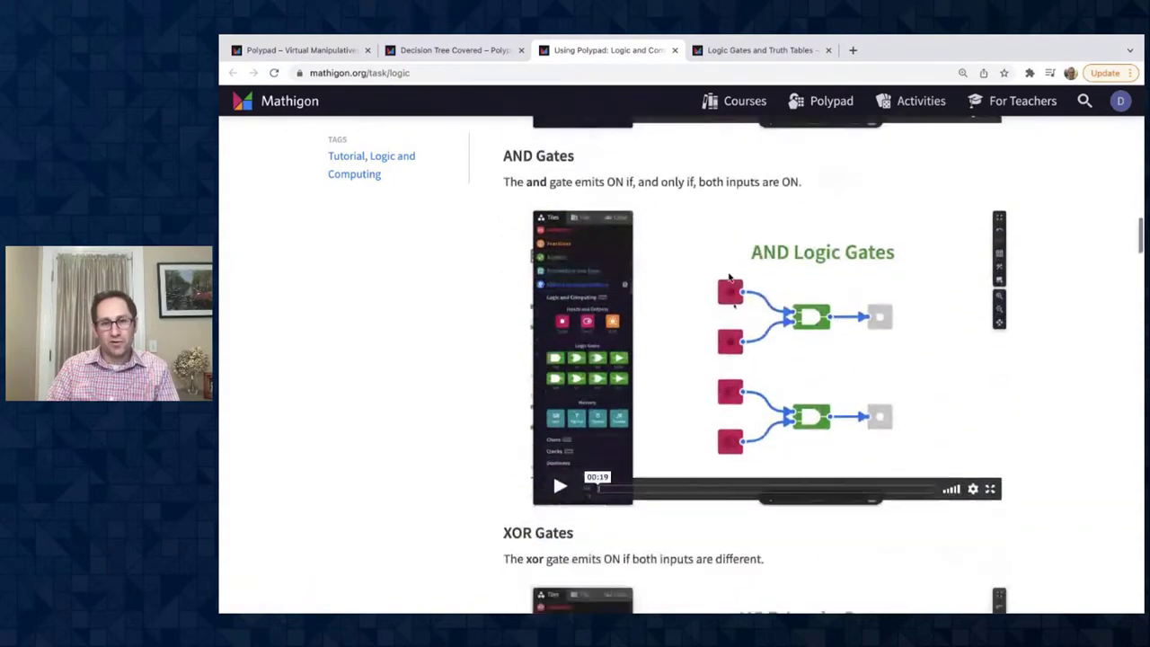
scroll(607, 411, down, 20)
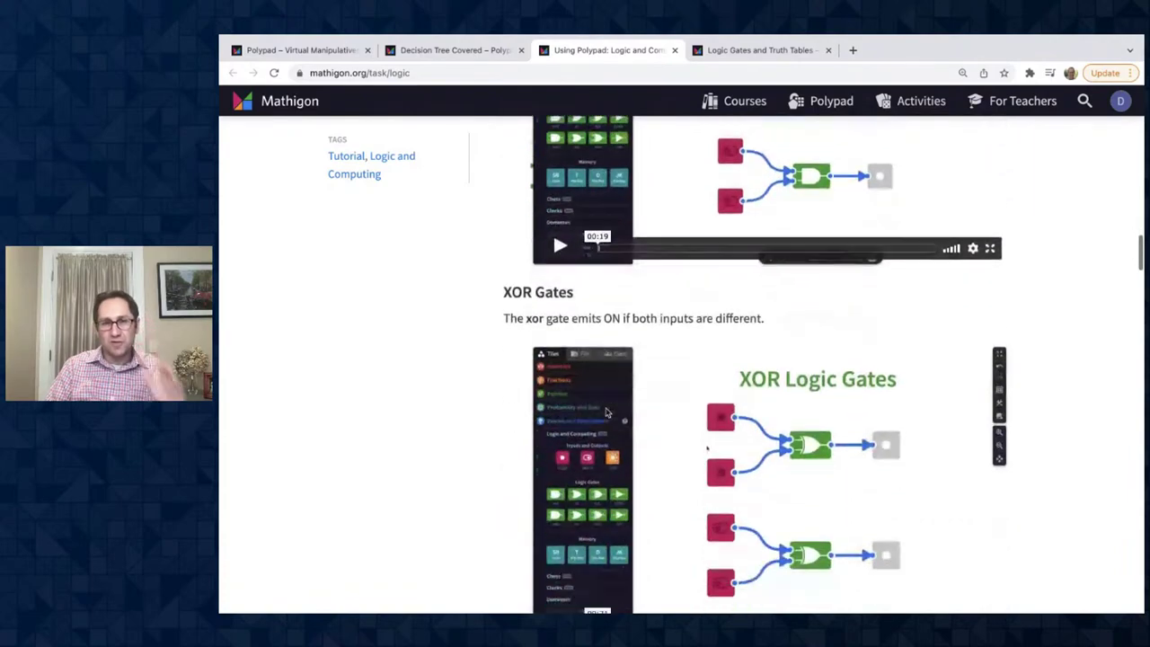
scroll(607, 410, down, 20)
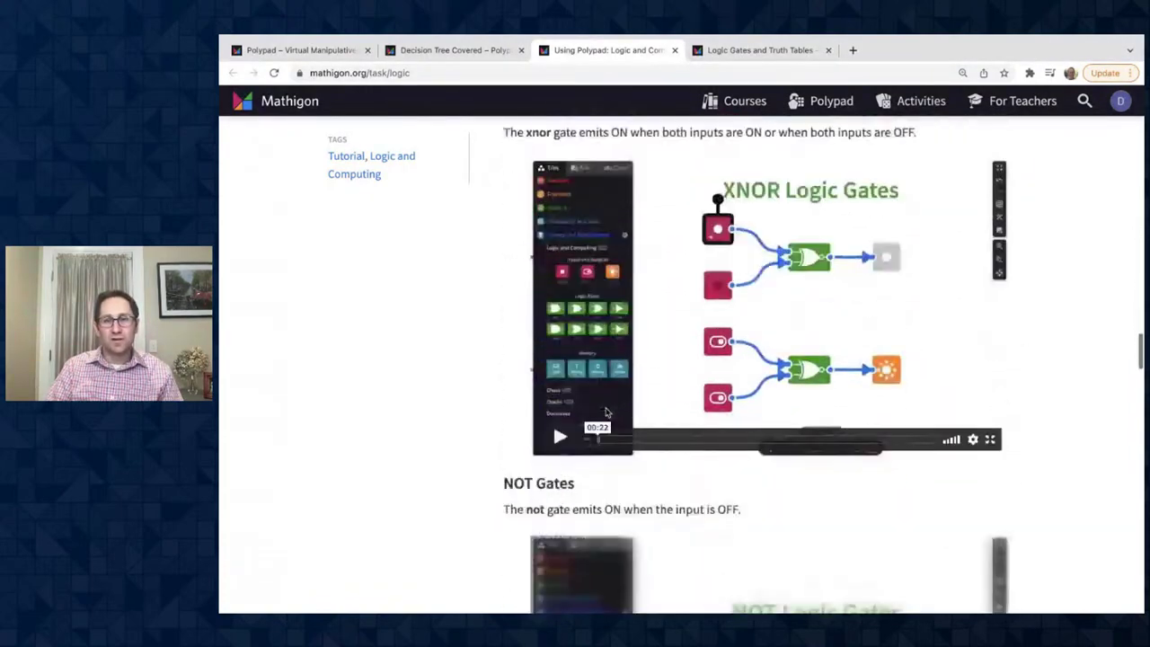
scroll(608, 412, down, 2)
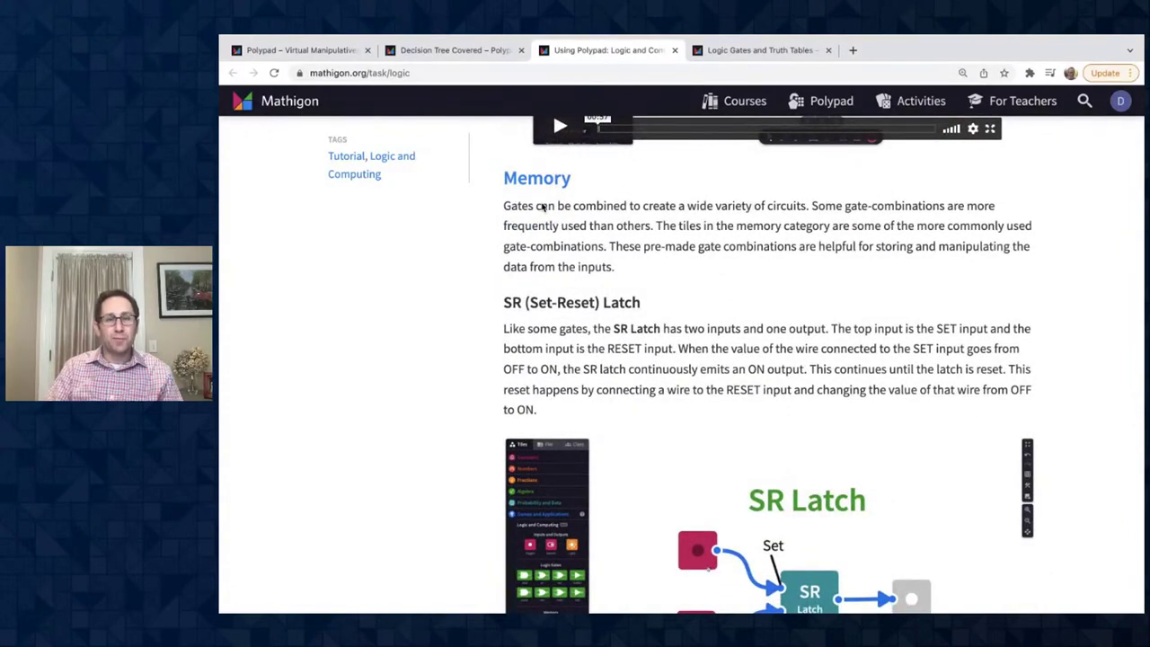
scroll(543, 207, down, 4)
scroll(542, 207, down, 2)
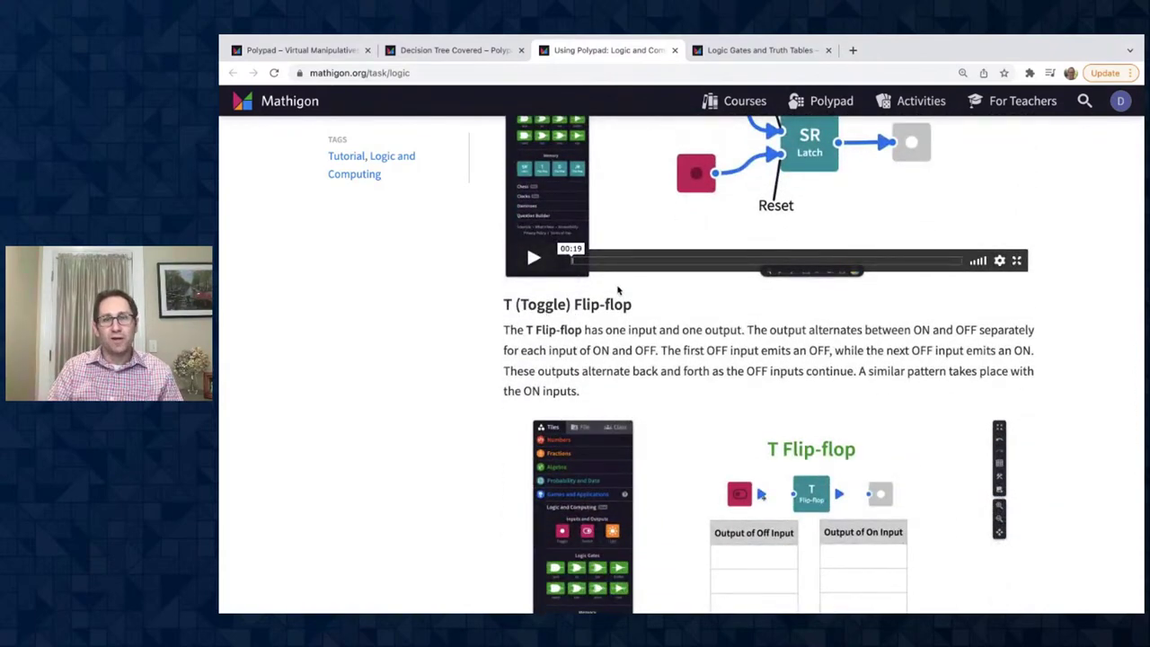
scroll(619, 290, down, 6)
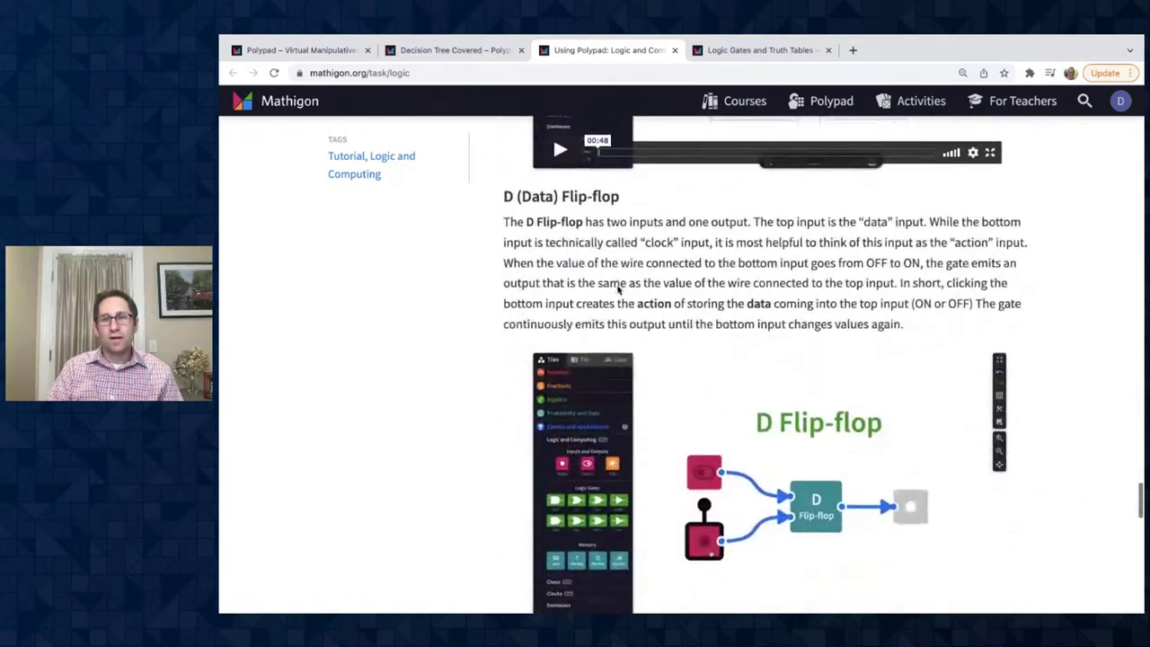
Return to the Decision Tree Polypad, open the Lesson Plans from the Help and Support resources, and browse the activity list
click(449, 51)
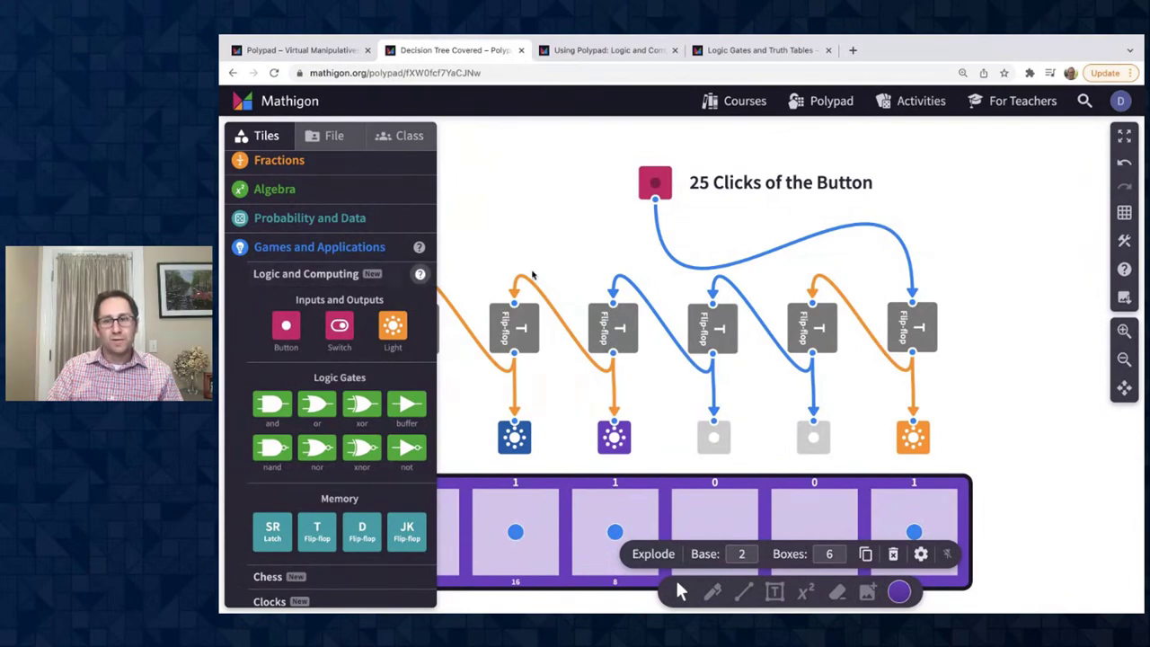
click(1124, 269)
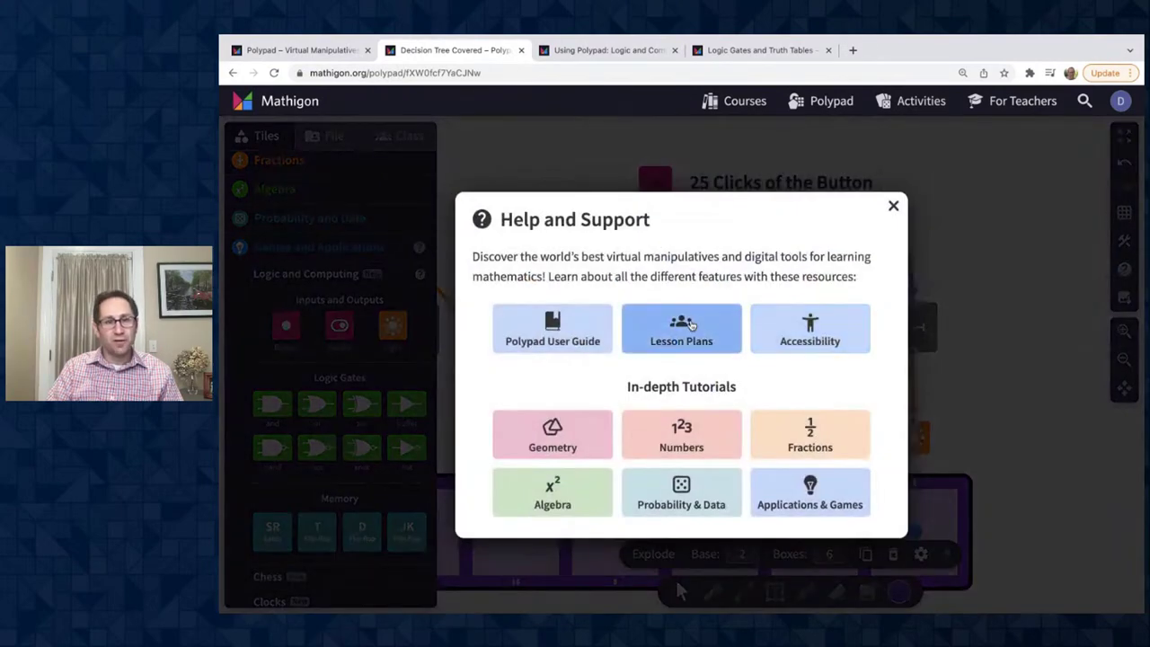
click(685, 335)
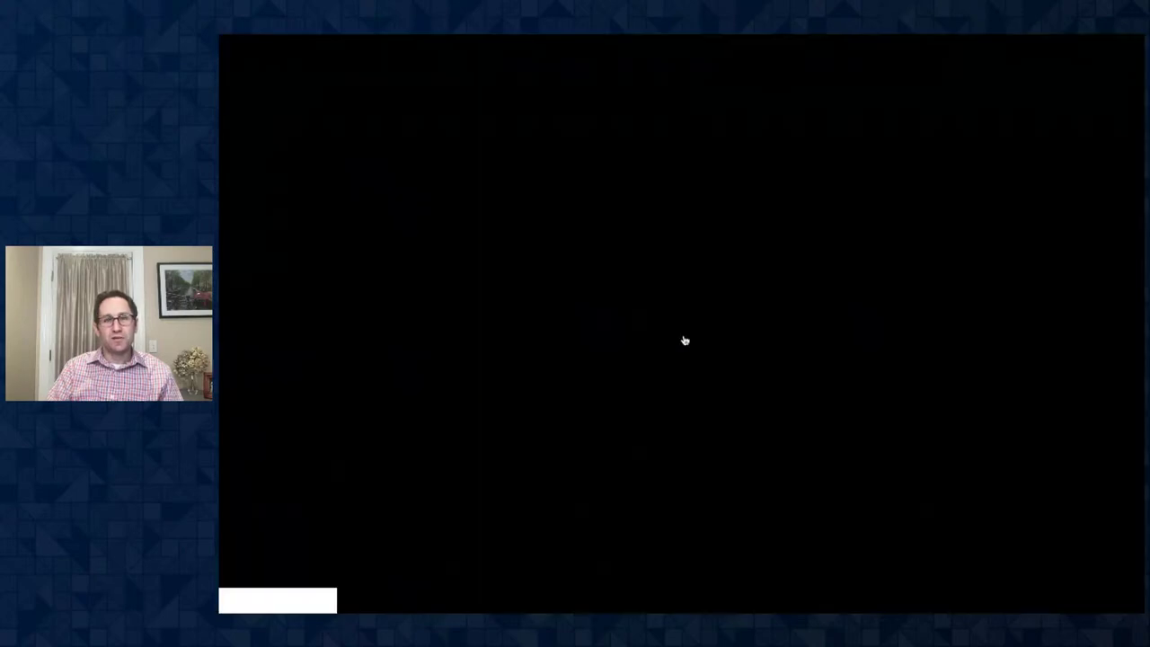
scroll(656, 314, down, 5)
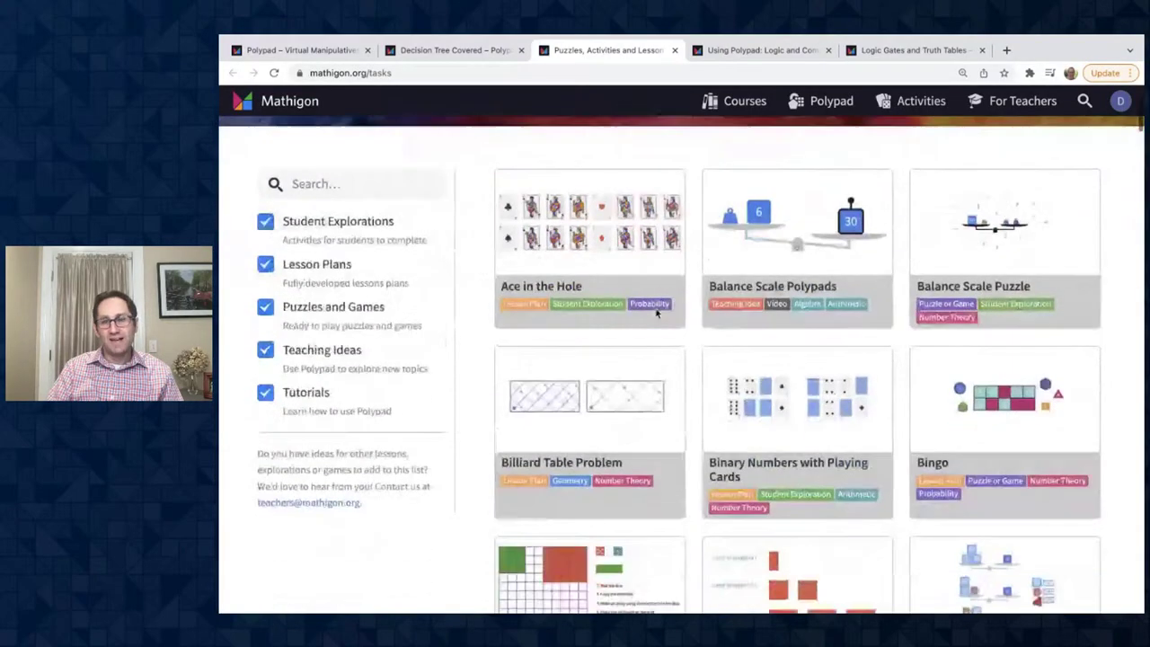
scroll(657, 313, down, 4)
scroll(657, 314, up, 8)
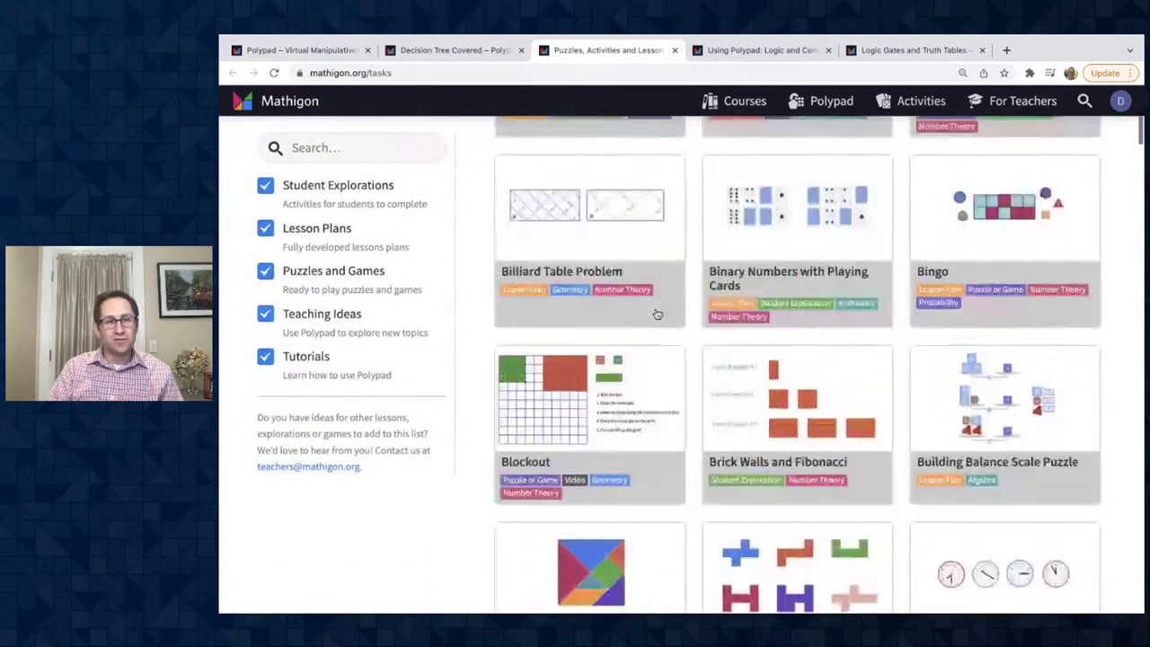
Search the puzzles, activities and lesson plans for "logic"
click(390, 343)
text(l)
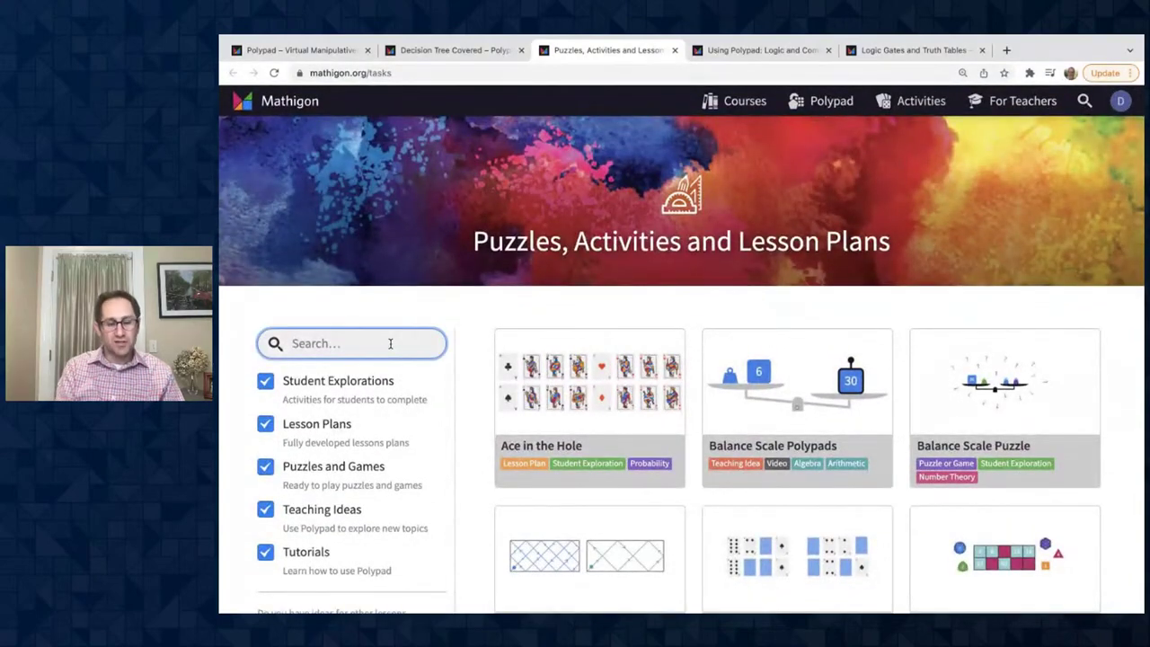
text(ogic)
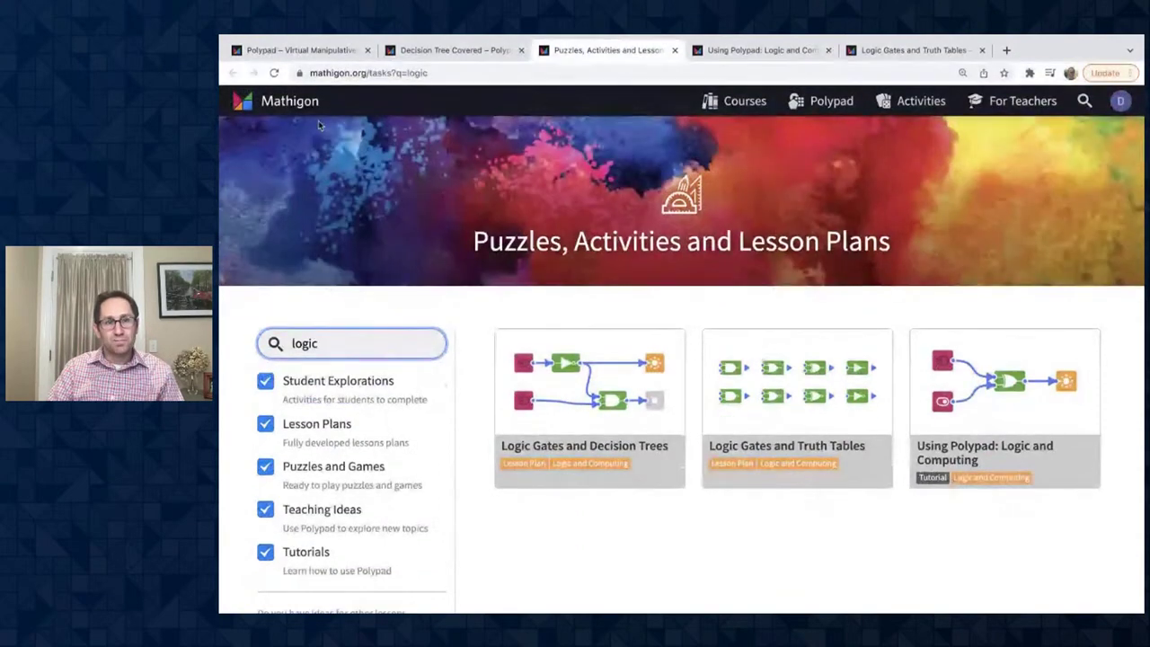
Open the D Flip-flop Demo from the file library of the first Polypad, discarding unsaved changes, and select its web address
click(298, 56)
click(328, 135)
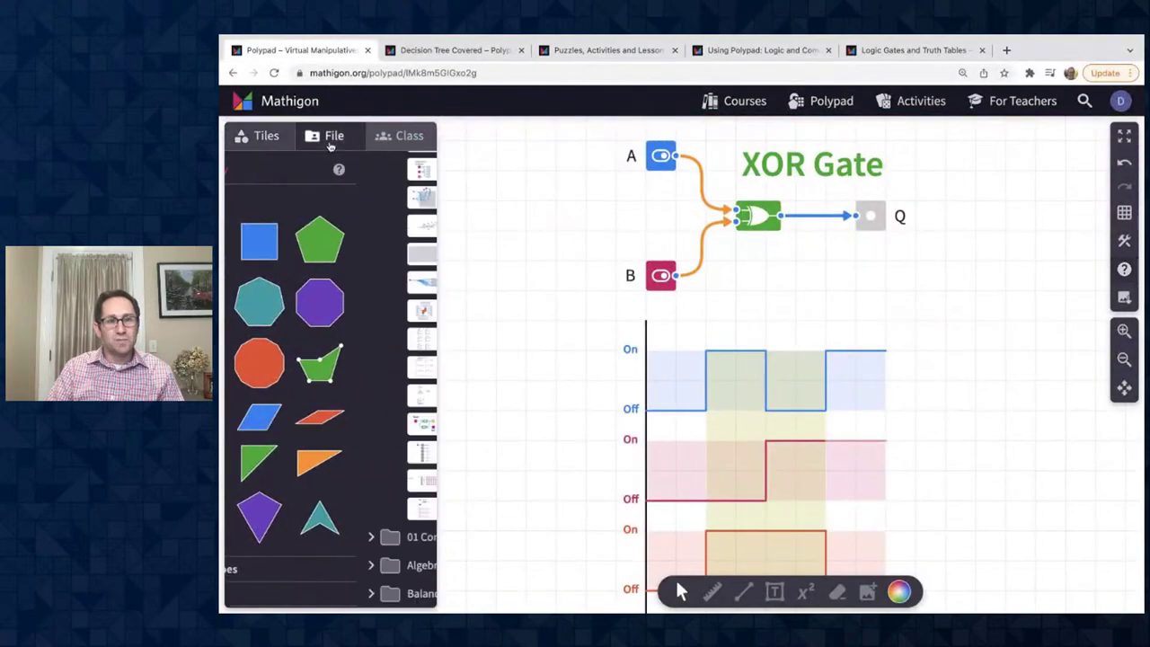
scroll(334, 395, up, 3)
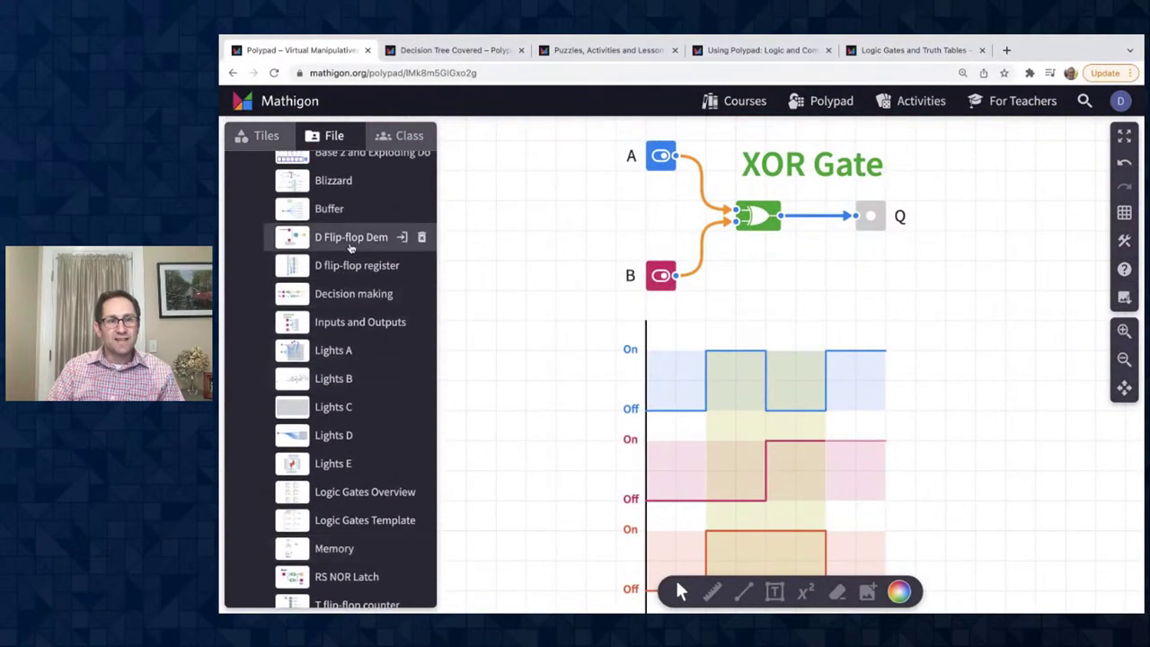
click(352, 248)
click(804, 400)
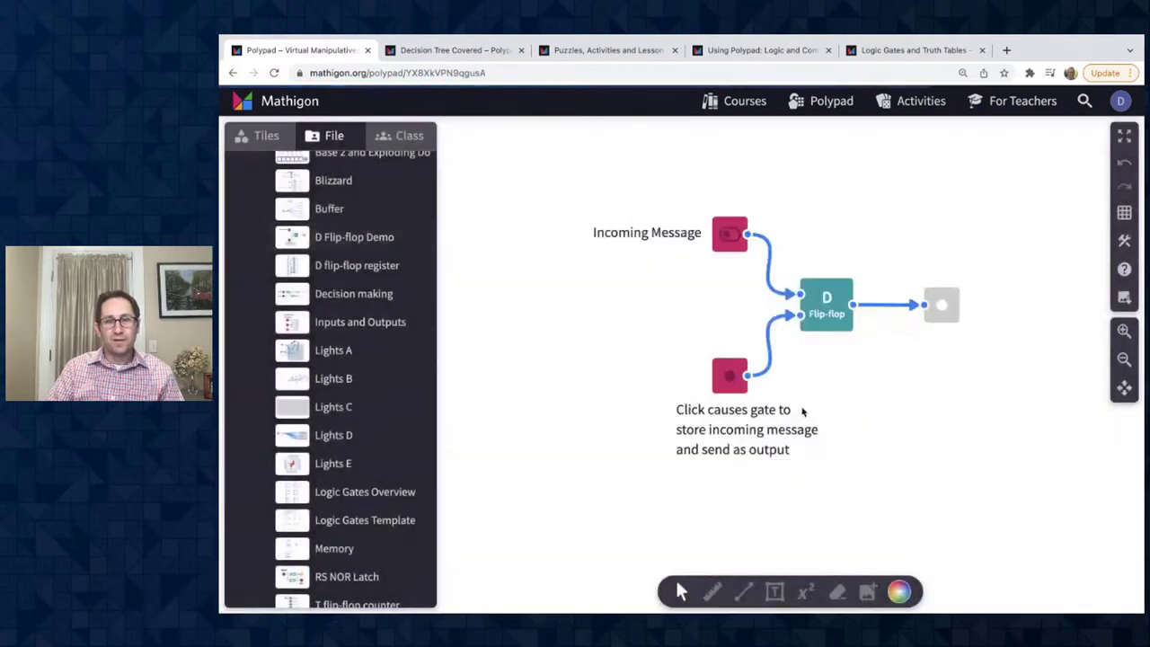
click(1124, 331)
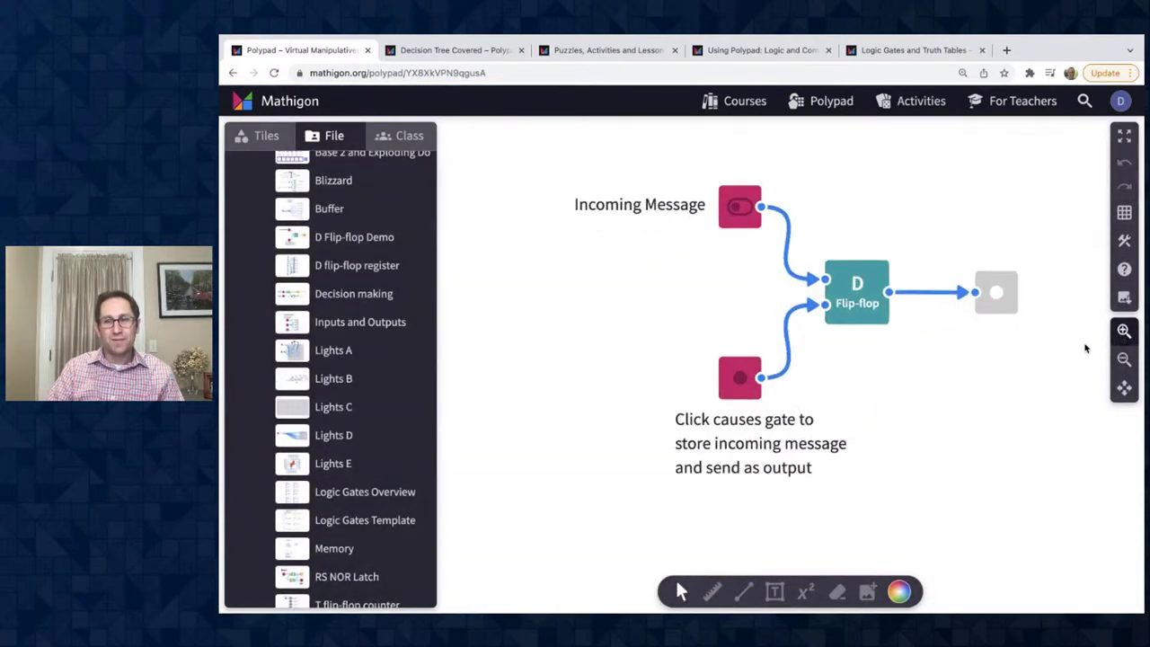
click(503, 72)
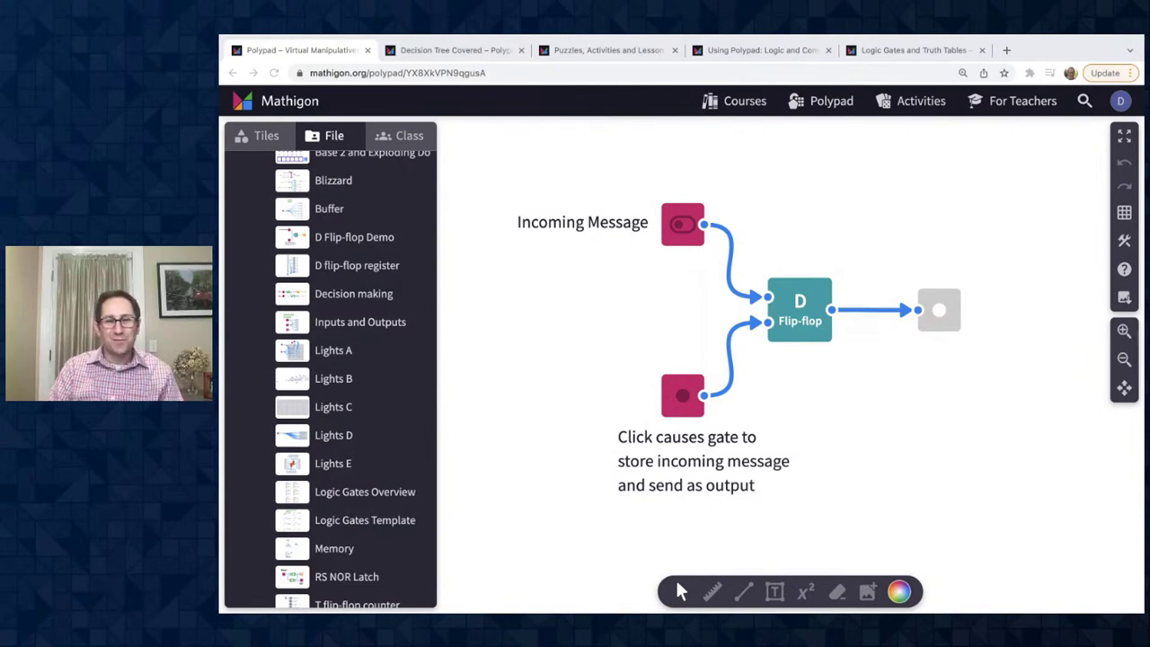
key(ctrl+l)
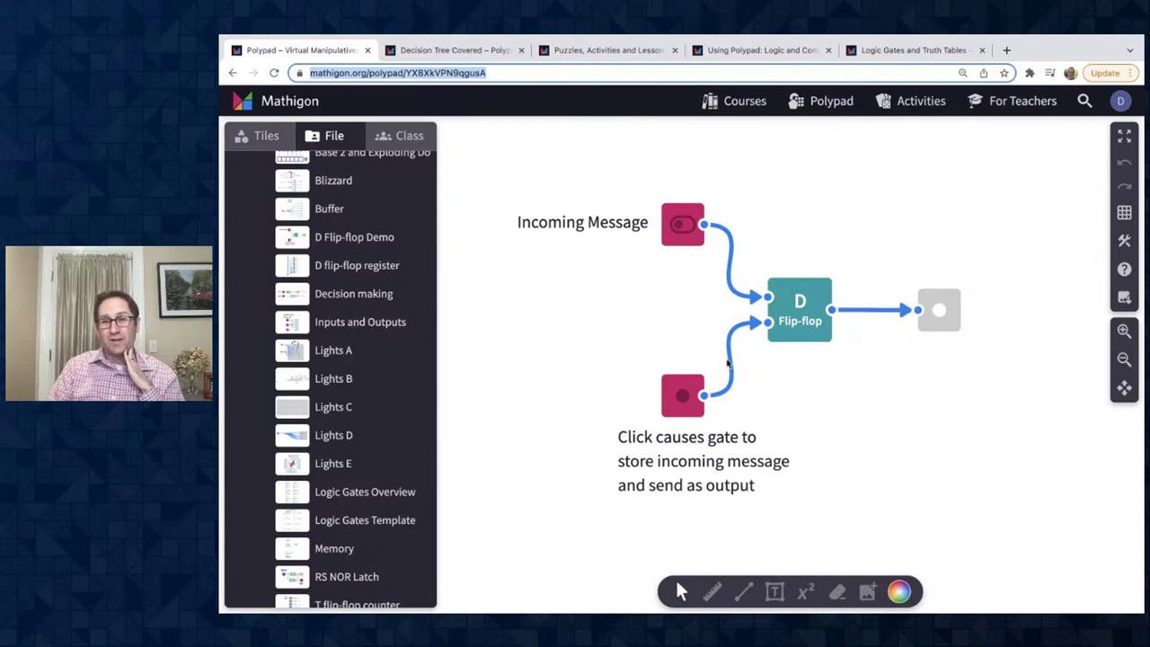
Trigger the D flip-flop's store button with the Incoming Message off, and toggle the message switch repeatedly, leaving it on
click(689, 406)
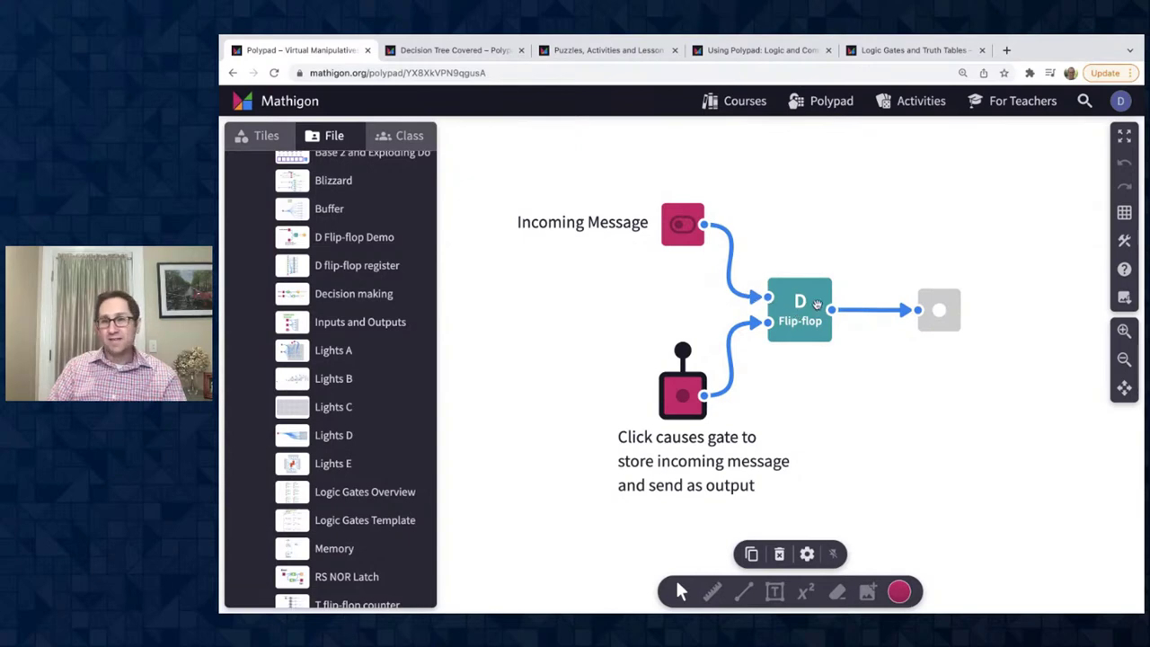
click(678, 406)
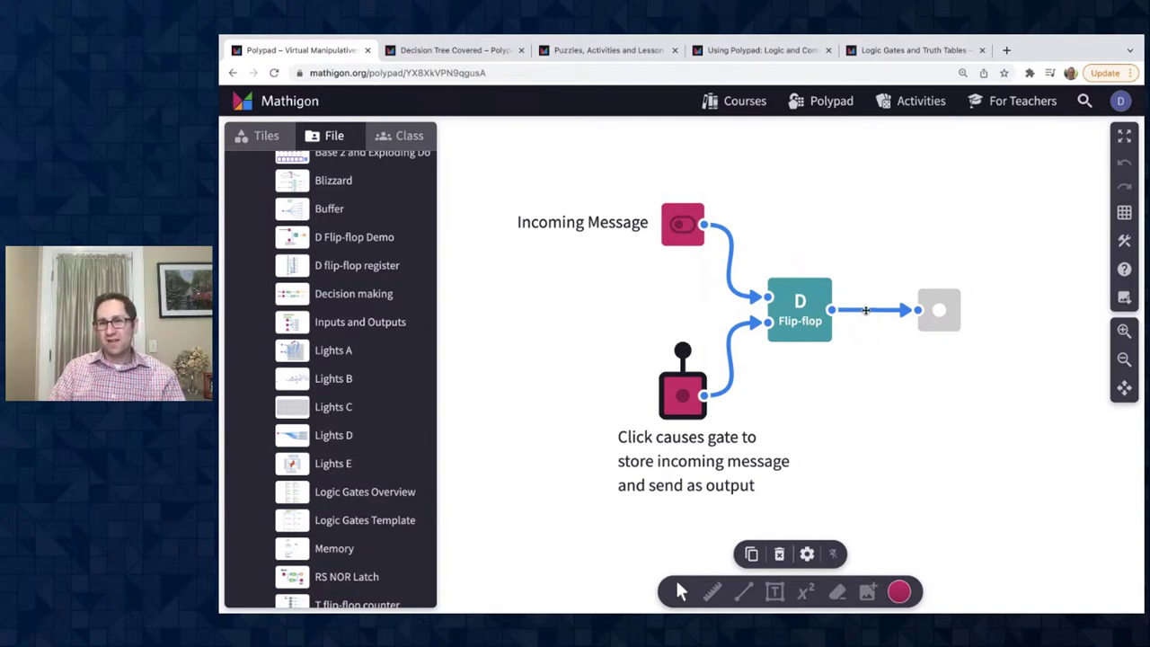
click(687, 224)
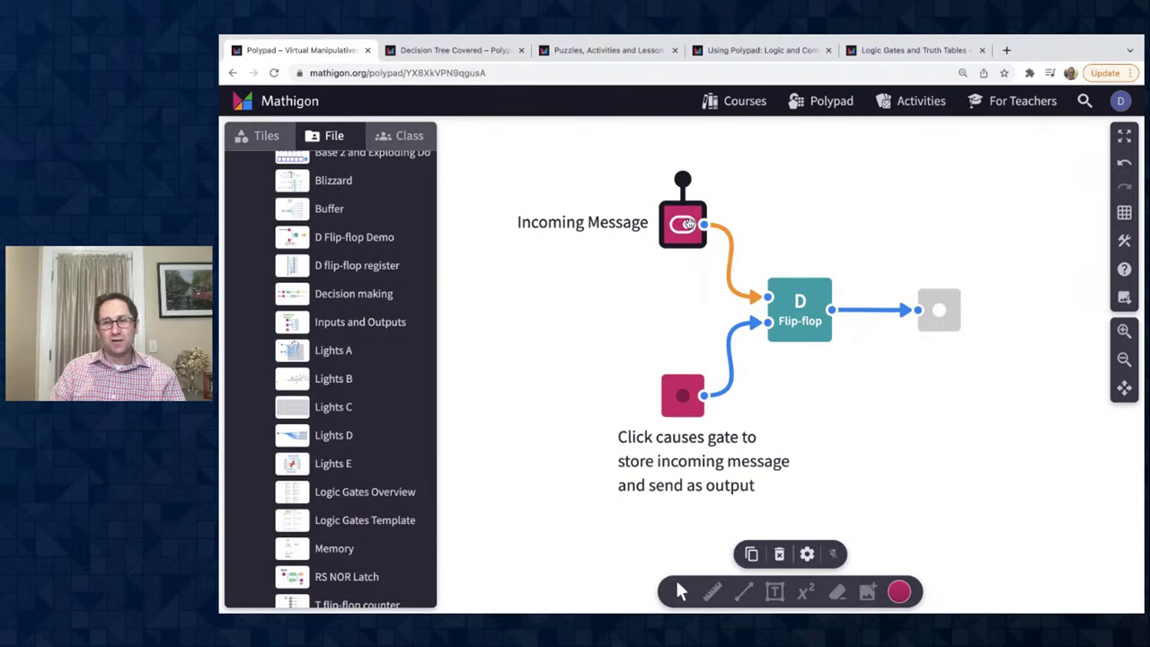
click(685, 224)
click(681, 226)
click(678, 228)
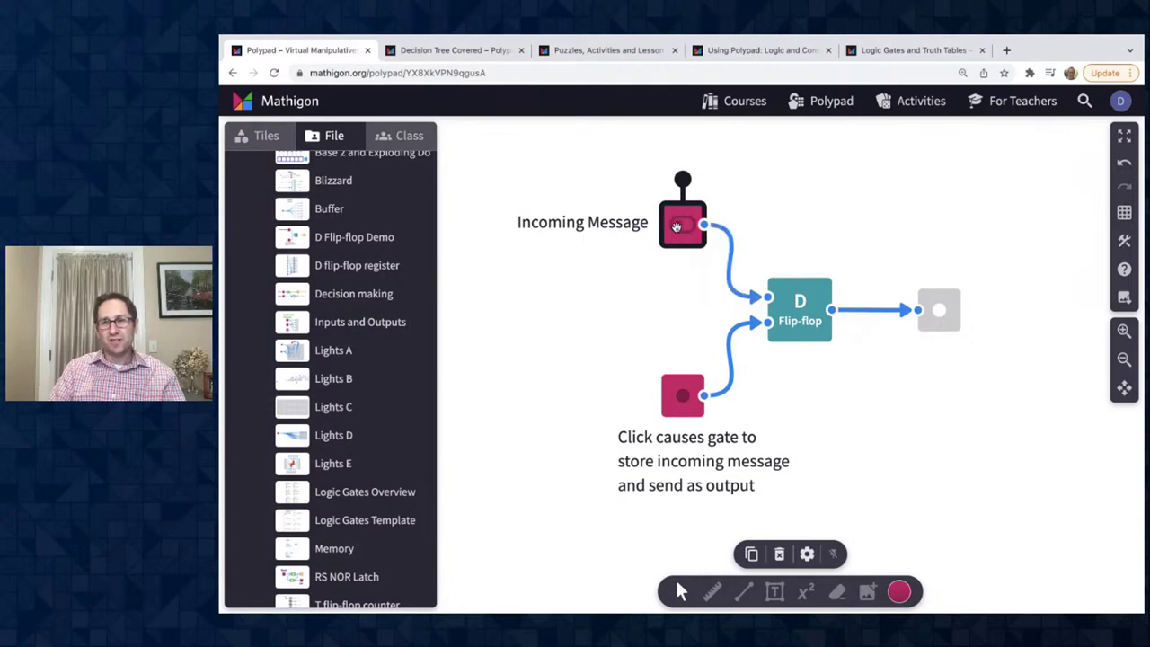
click(678, 228)
click(678, 228)
click(679, 227)
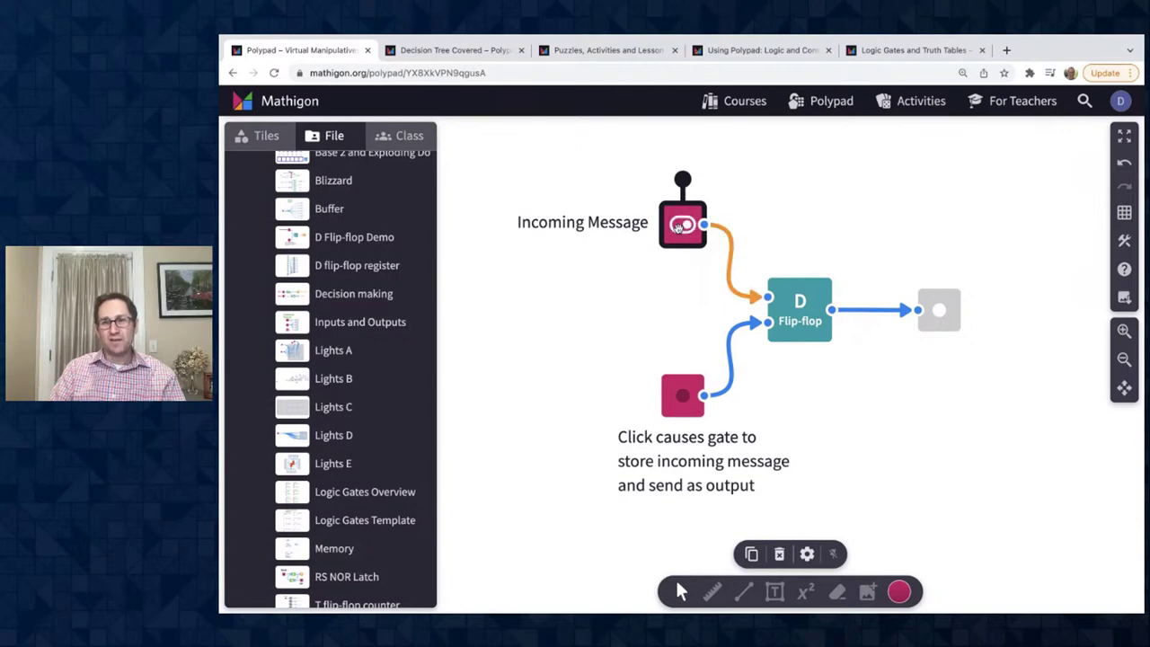
click(678, 228)
click(680, 227)
click(682, 226)
click(687, 227)
Store the on message in the D flip-flop, and test storing the off message after toggling the Incoming Message switch
click(685, 412)
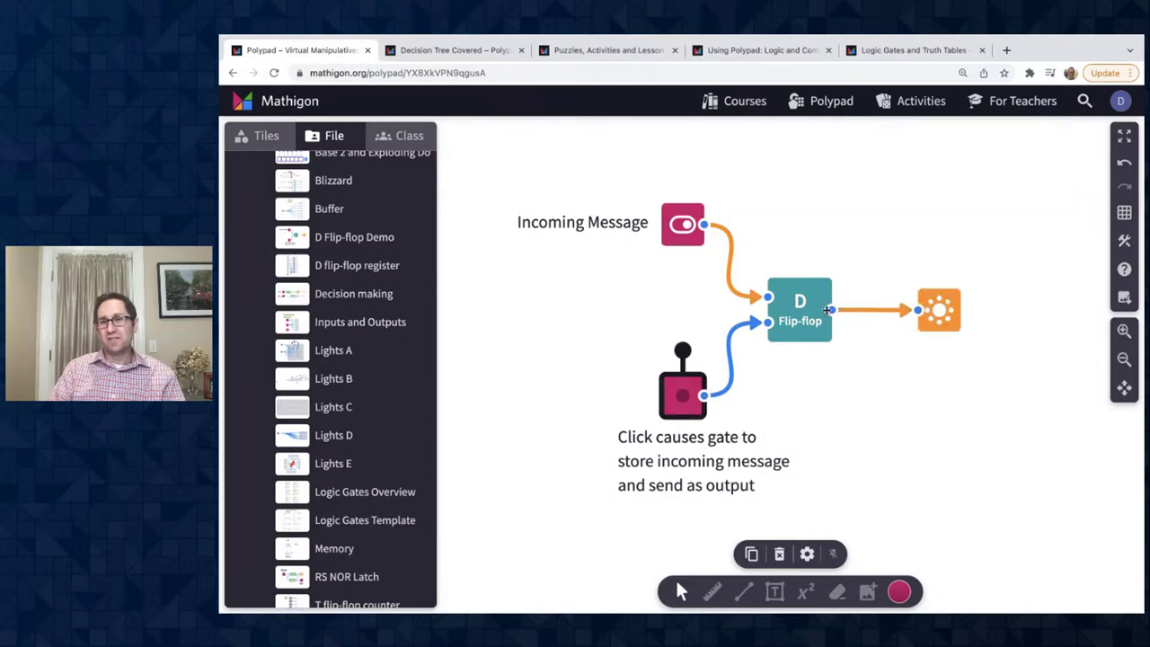
click(683, 225)
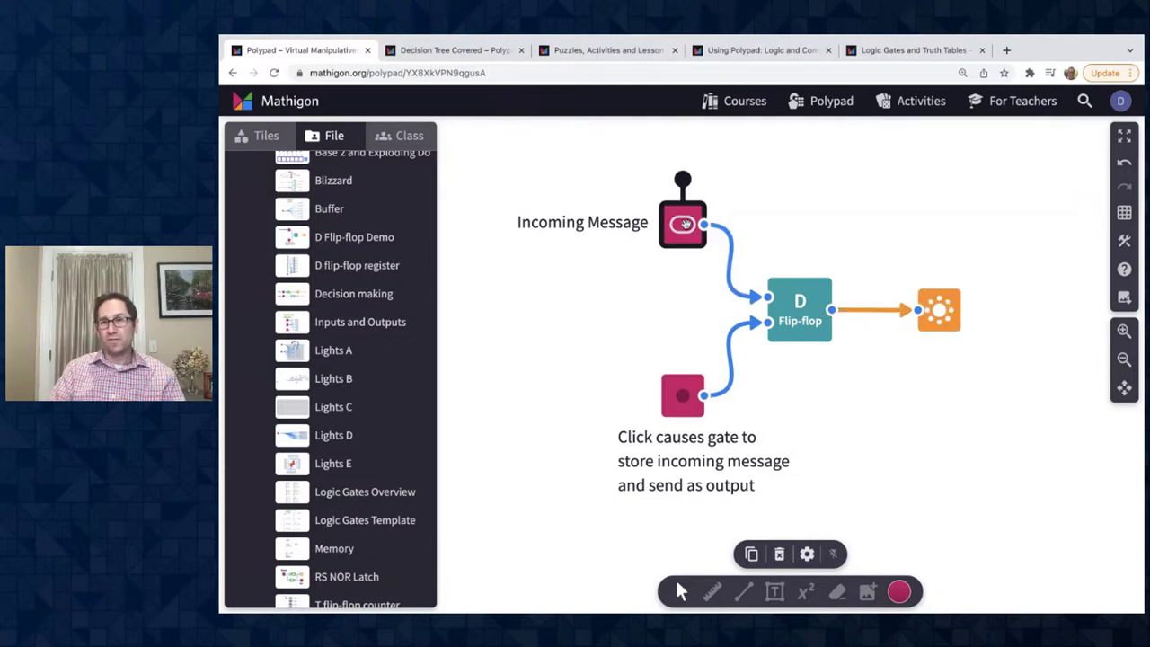
click(689, 226)
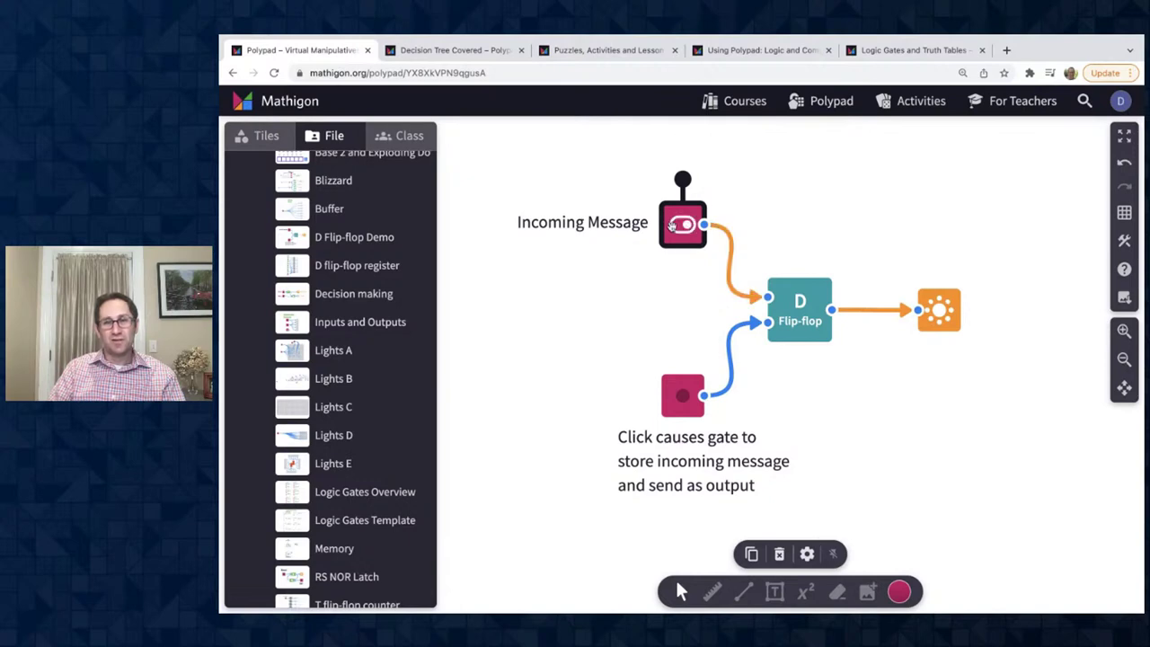
click(689, 227)
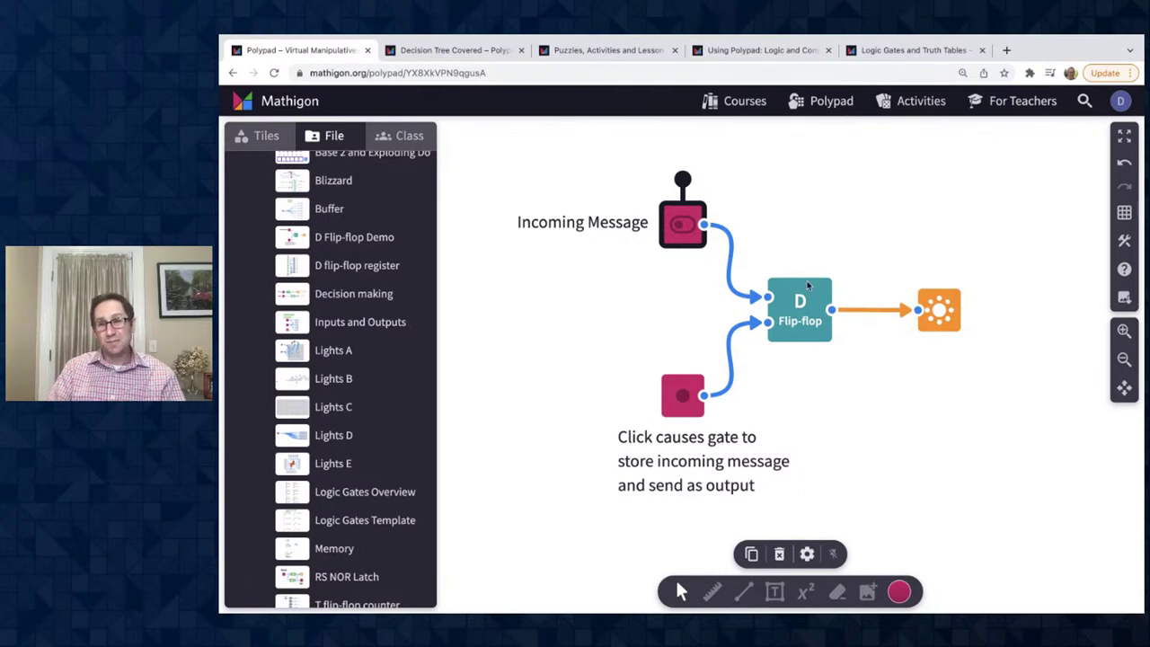
click(681, 410)
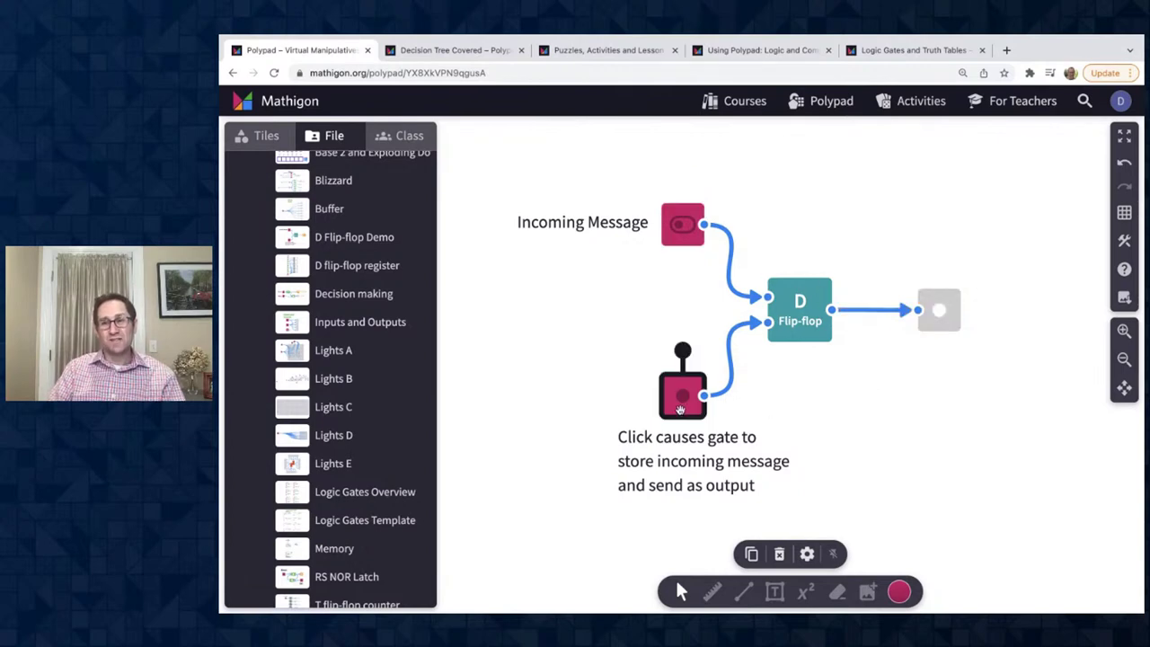
click(692, 218)
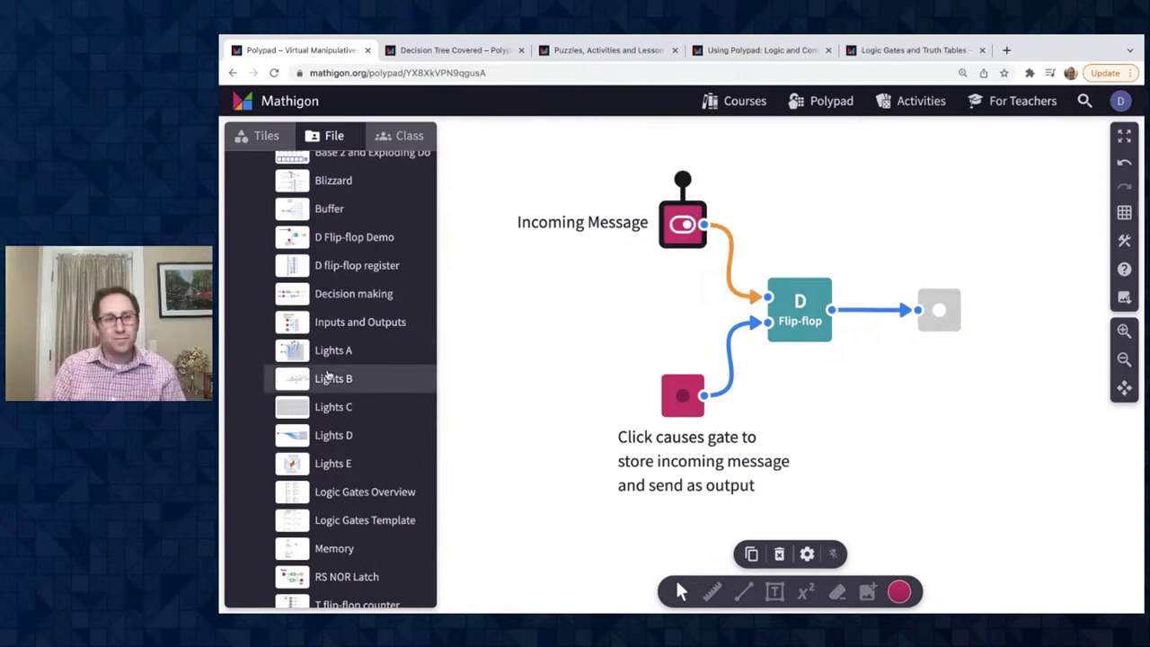
Open the D flip-flop register file, discarding the unsaved changes, and select its web address
click(341, 270)
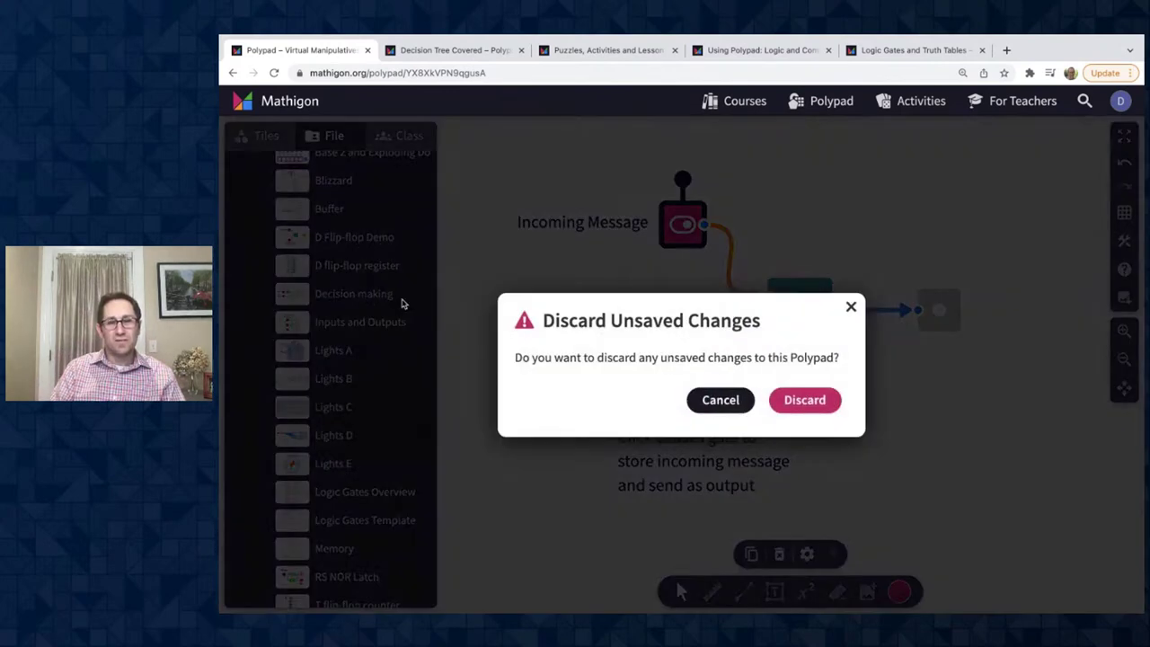
click(805, 401)
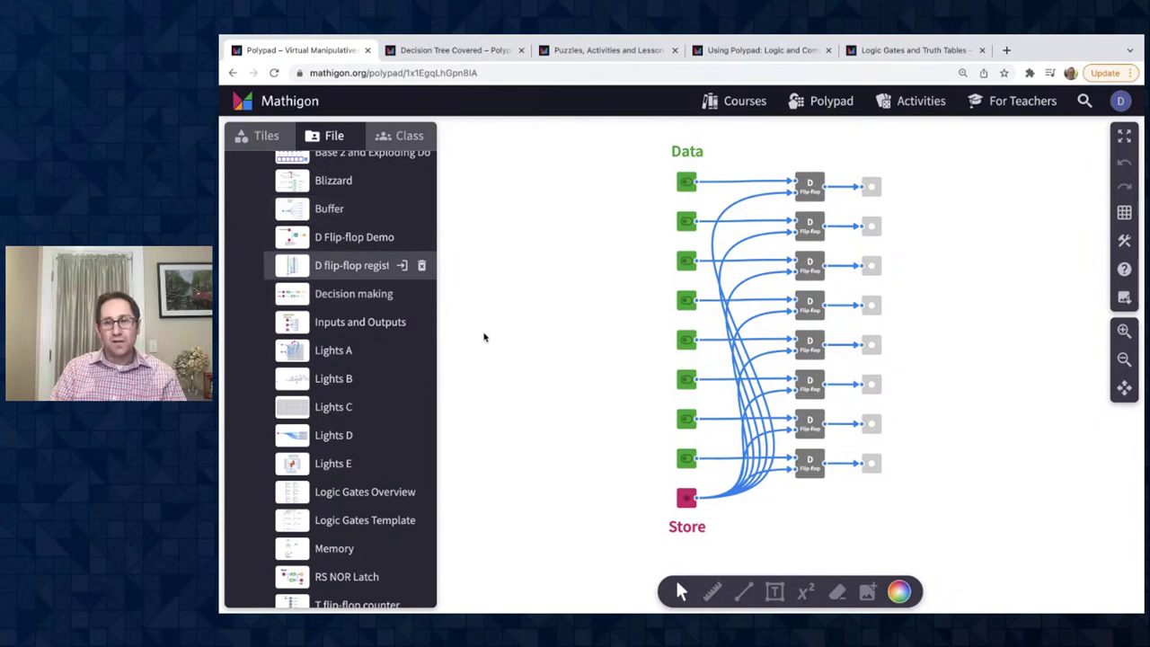
click(477, 73)
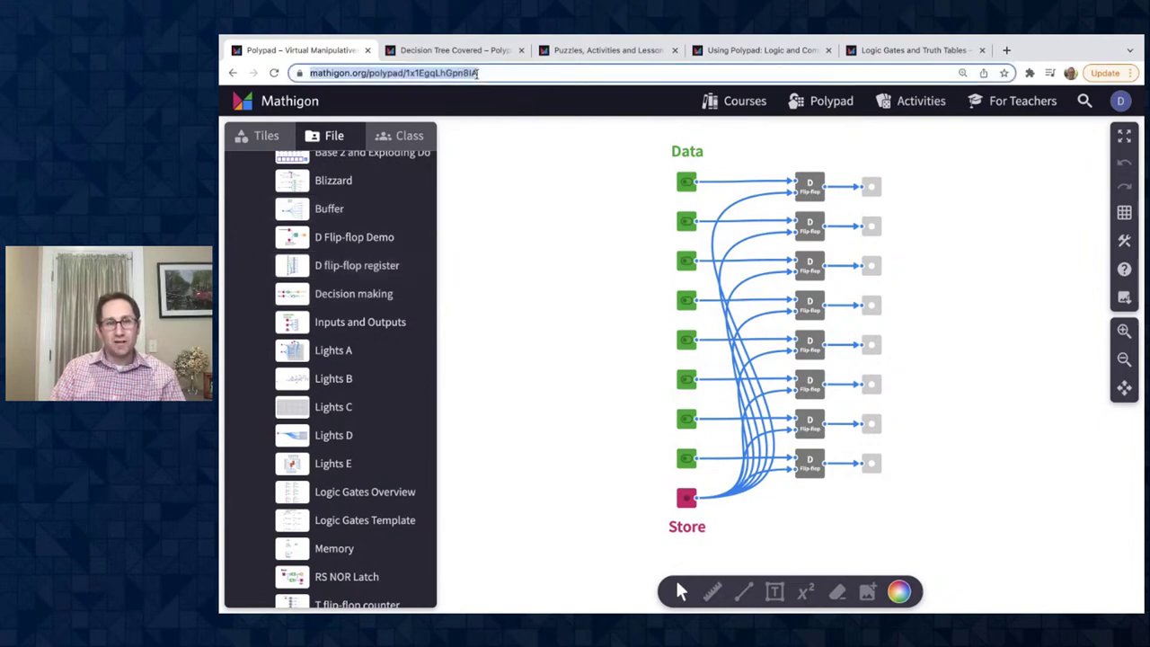
key(alt+Tab)
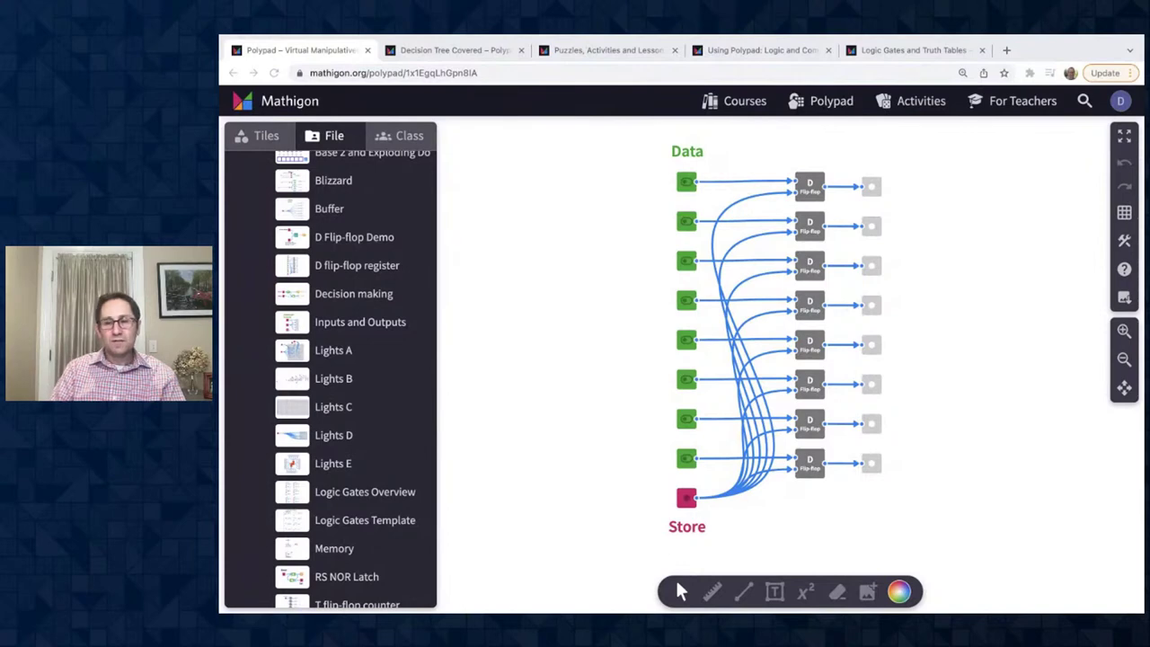
key(alt+Tab)
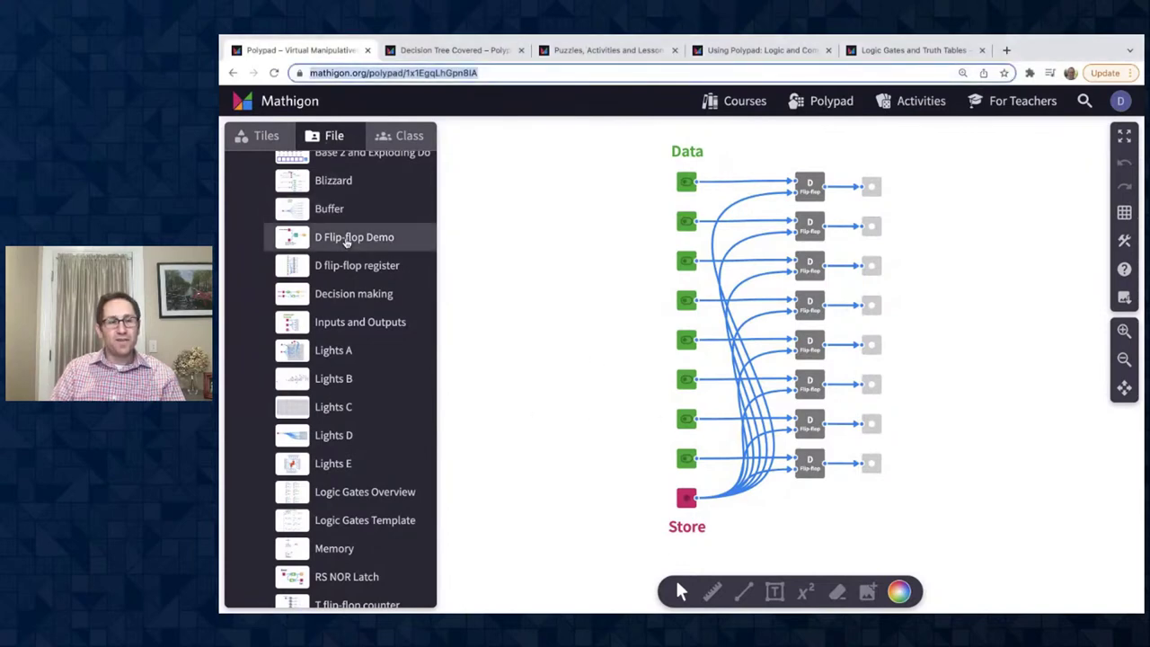
Collapse the 00 Logic Gates folder and expand the Logic and Computing folder under Examples and Templates
scroll(337, 398, up, 3)
click(253, 284)
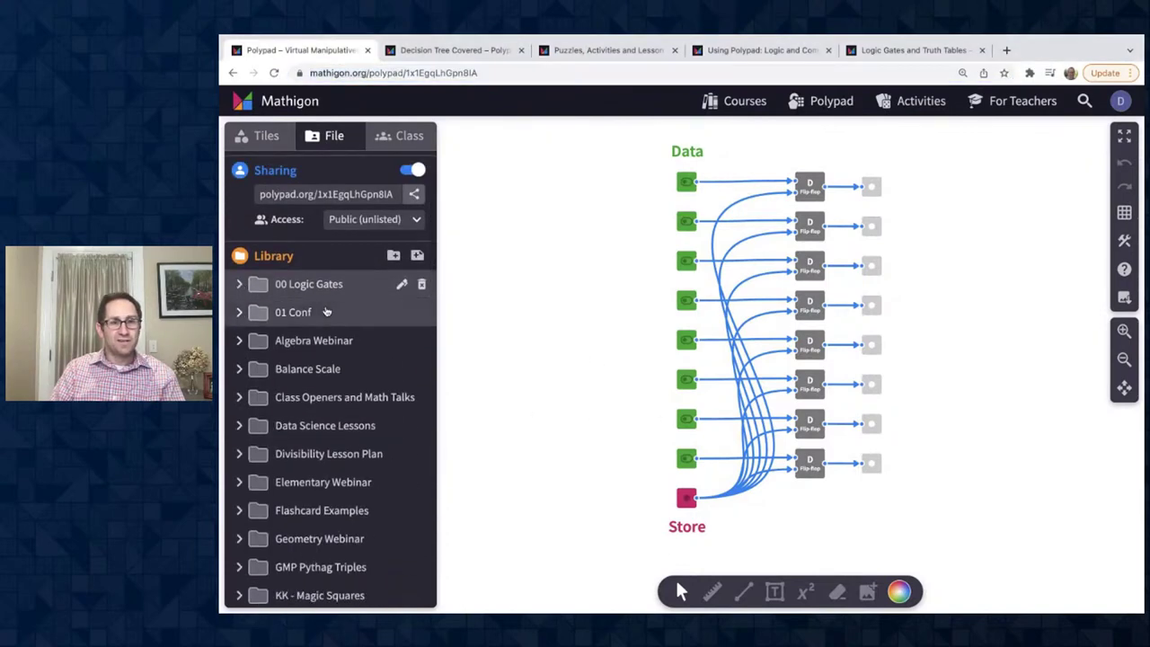
scroll(326, 311, down, 15)
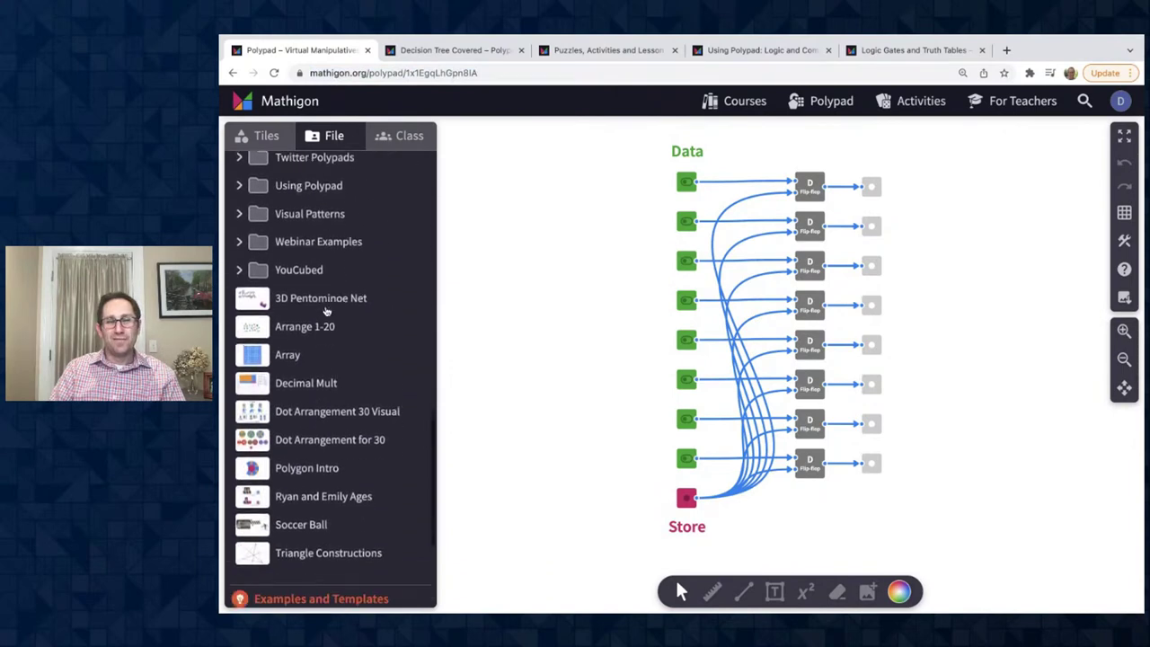
scroll(328, 308, down, 3)
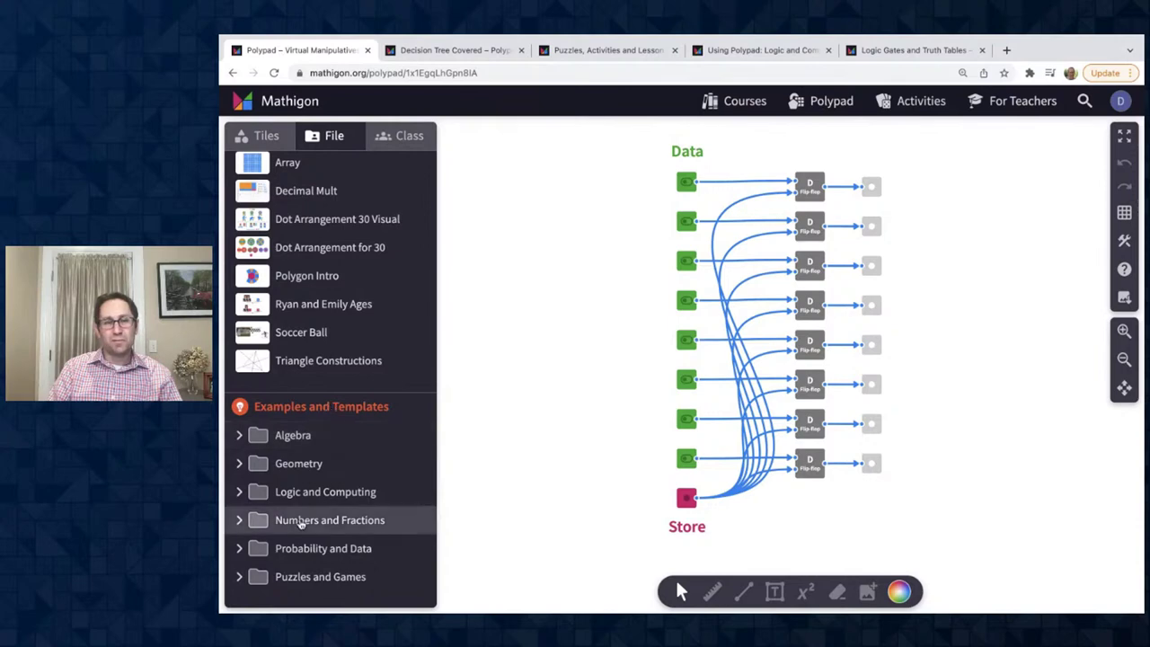
click(301, 491)
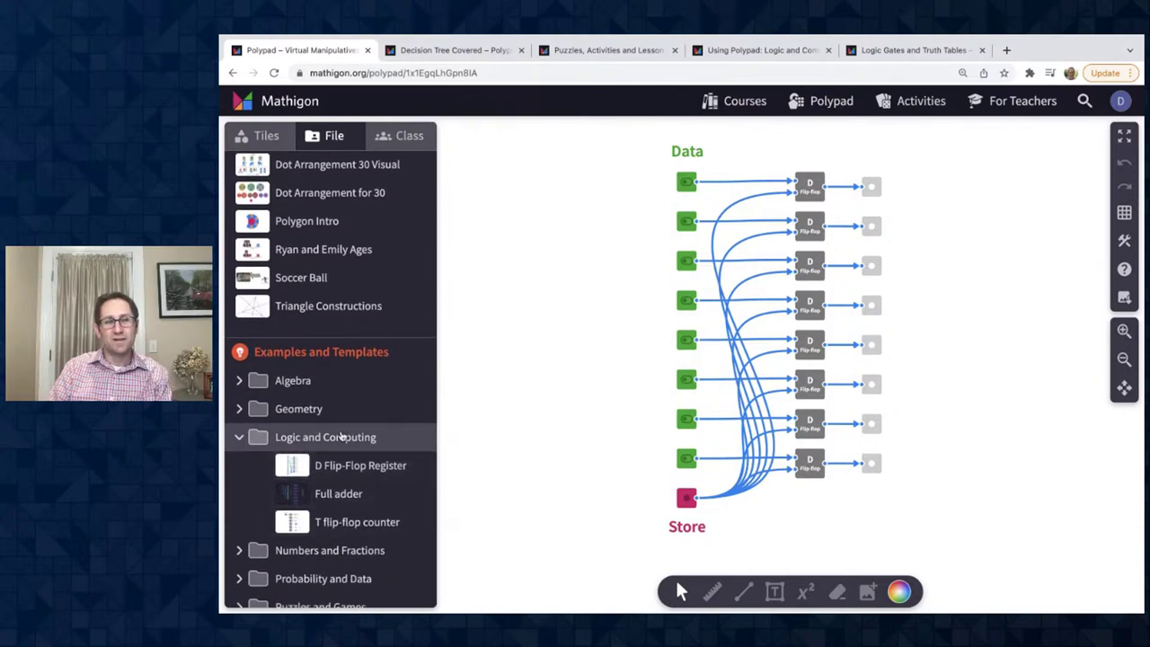
Open the T flip-flop counter template, followed by the D Flip-Flop Register template
click(357, 523)
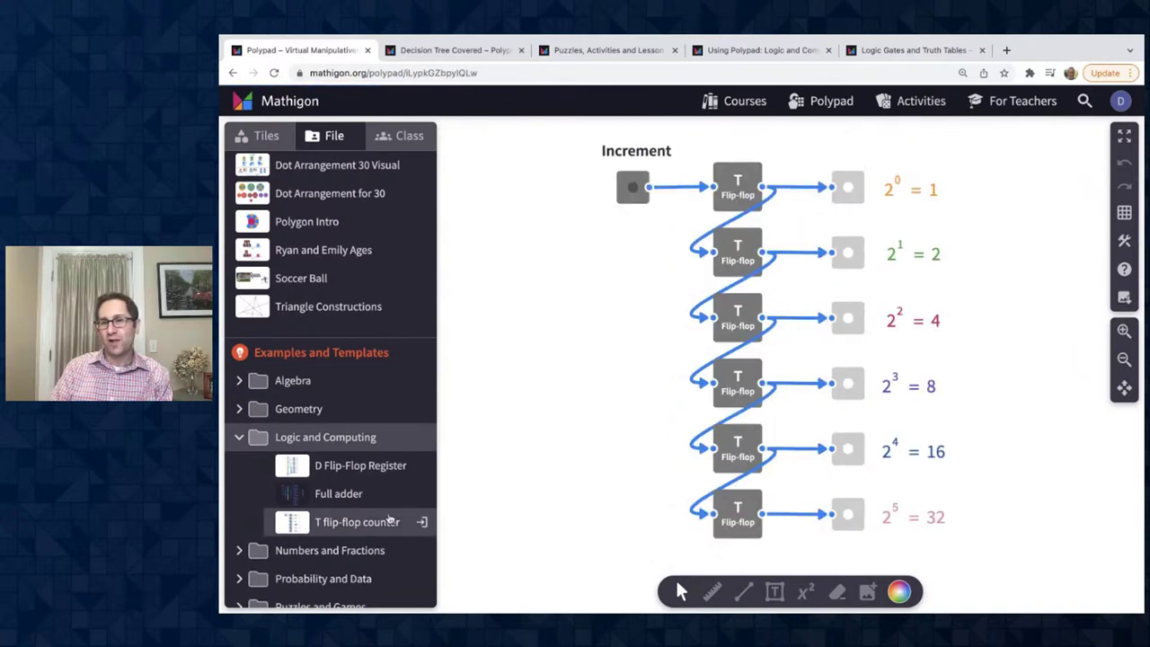
click(360, 468)
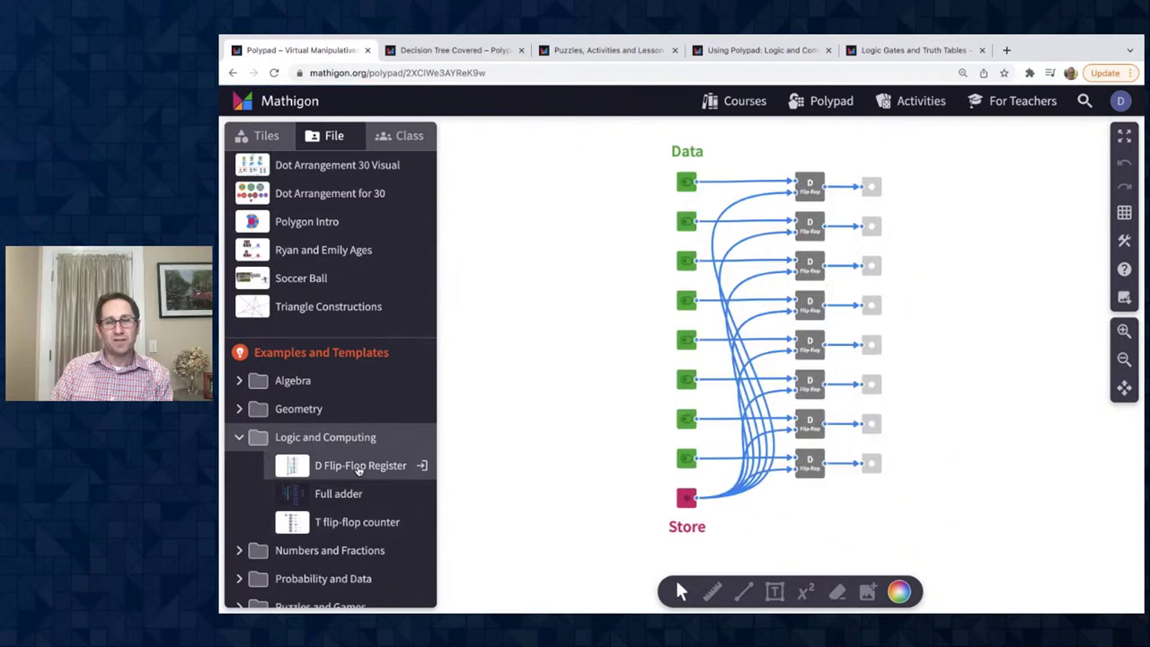
Show the canvas in full screen and turn on the first, second, third and fifth Data switches of the register
click(1125, 331)
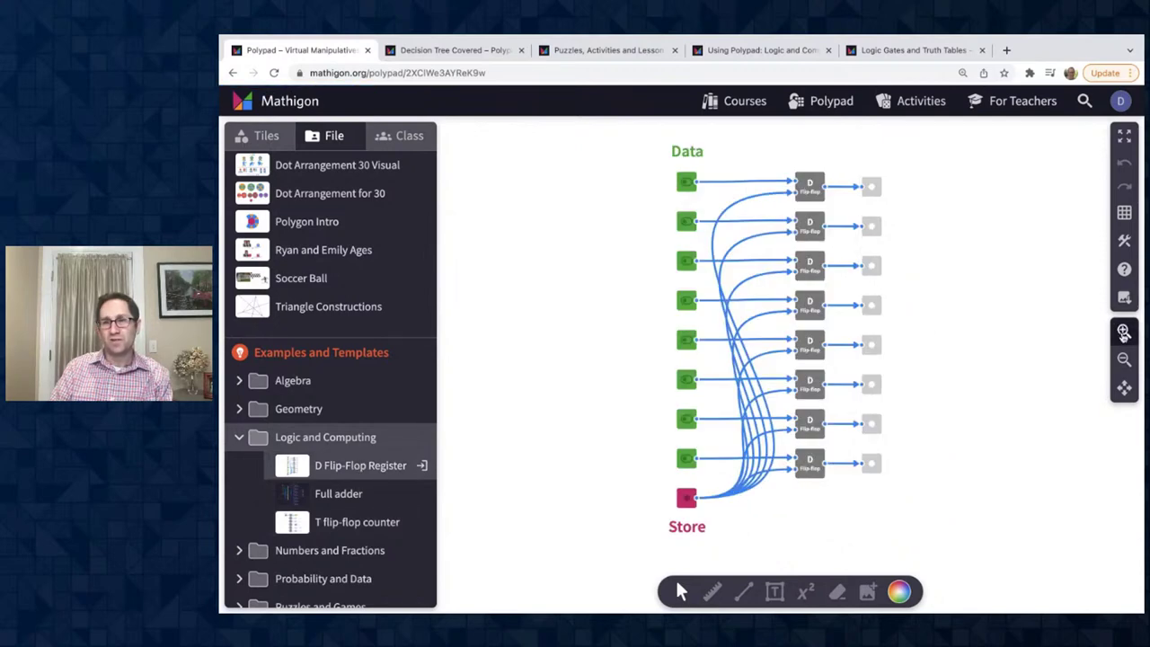
click(1124, 134)
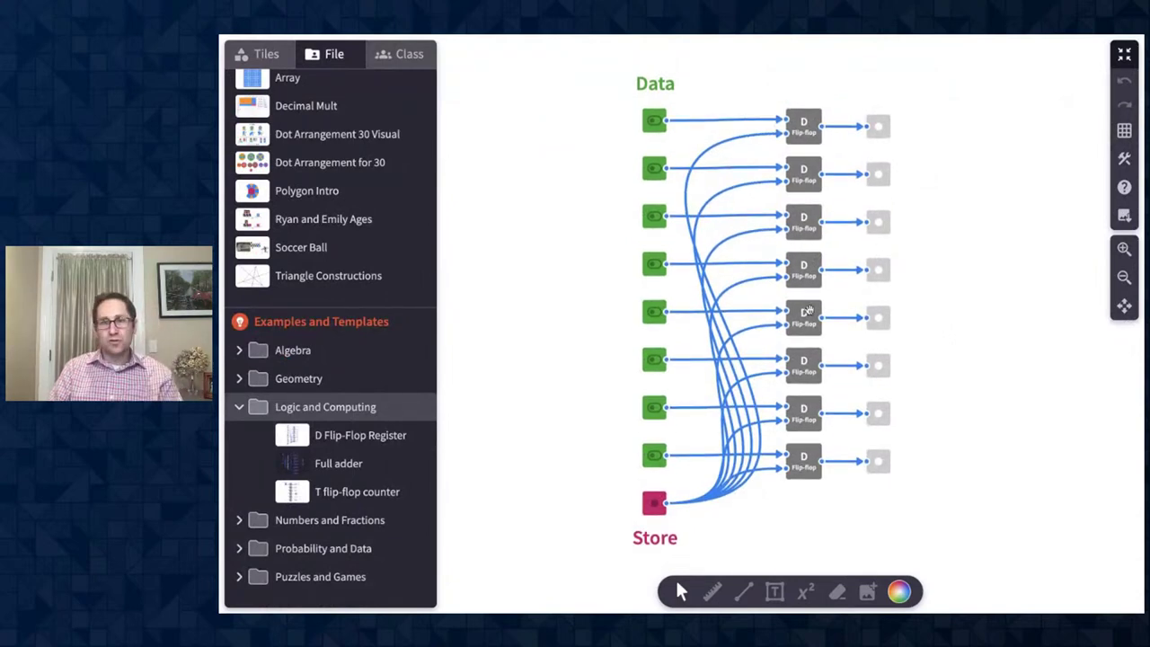
click(657, 122)
click(660, 166)
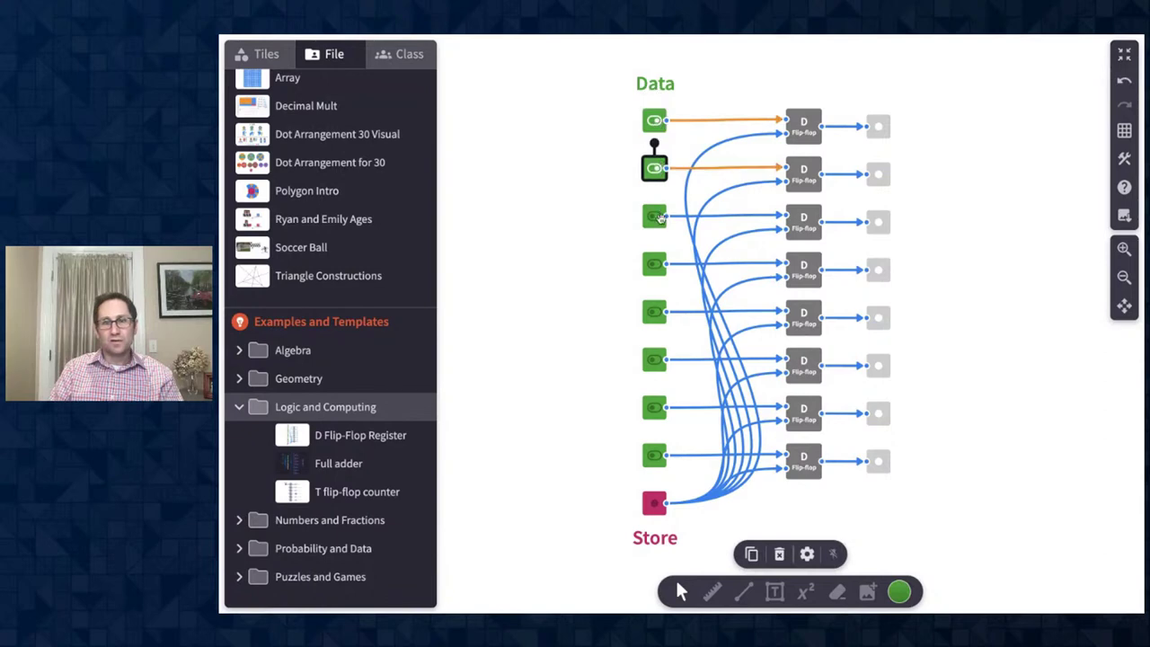
click(662, 215)
click(660, 313)
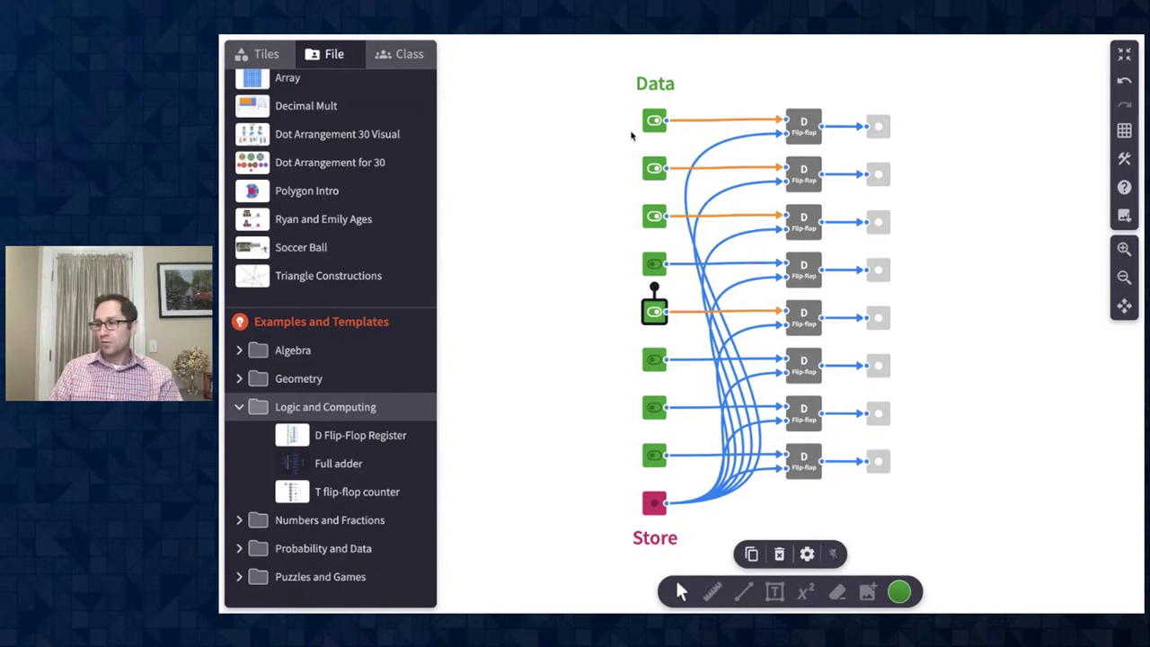
Store the data in the D flip-flop register, and turn the first three Data switches off
click(660, 506)
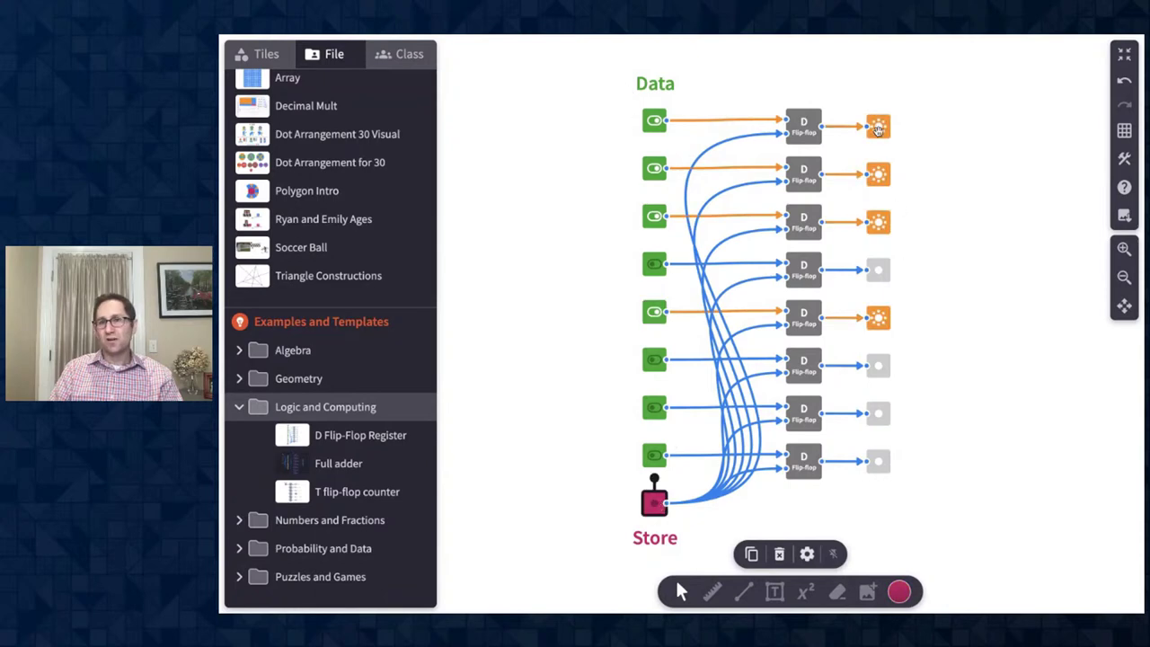
click(655, 123)
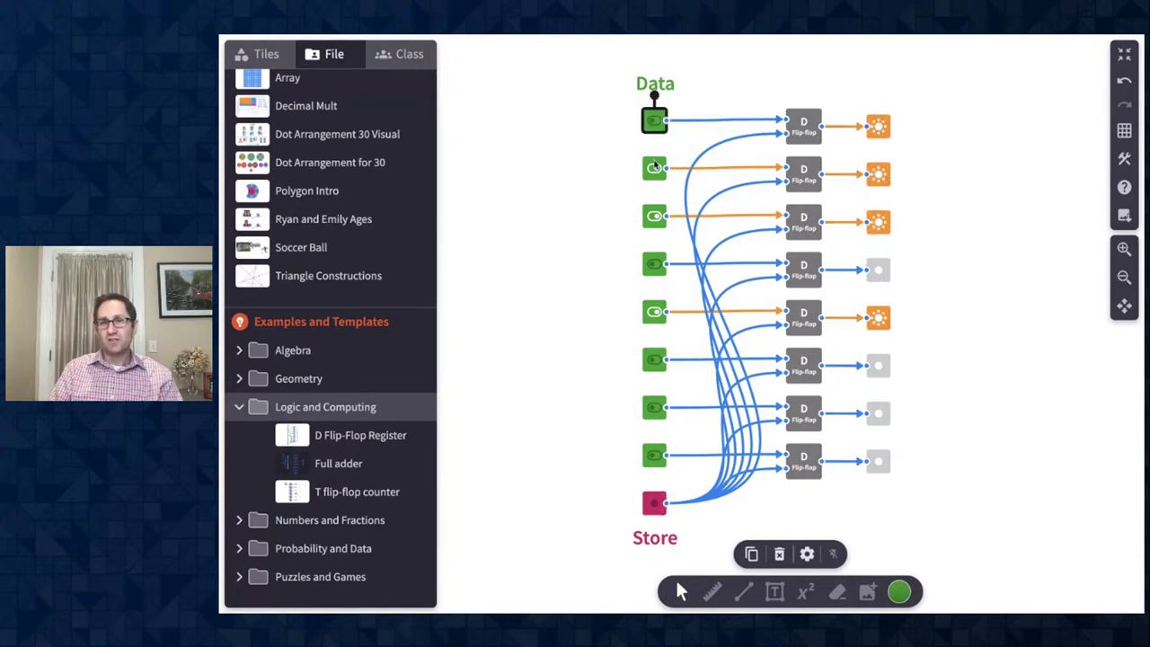
click(655, 169)
click(654, 216)
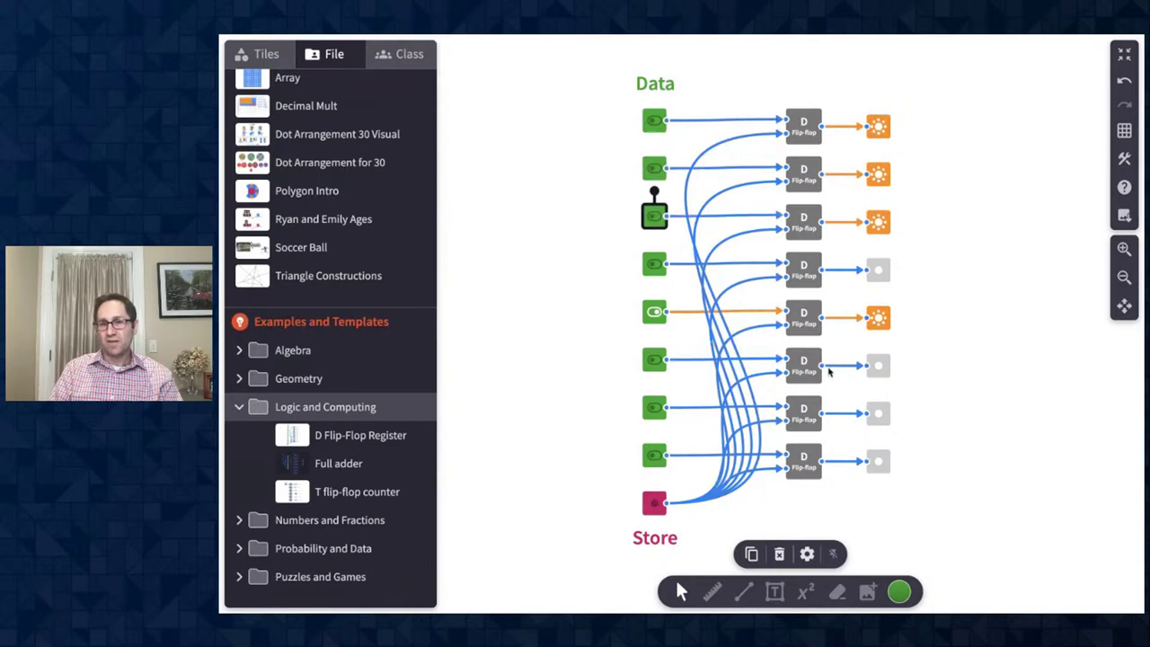
Start a text box beside the register's output lights
scroll(829, 372, right, 3)
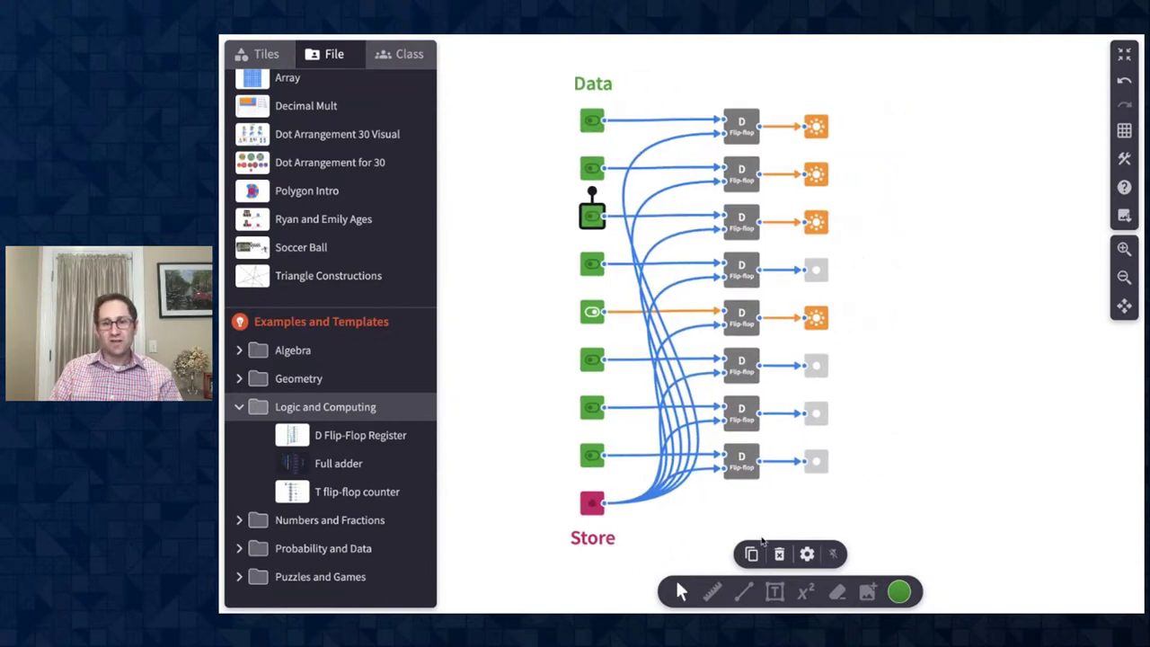
click(775, 592)
click(872, 272)
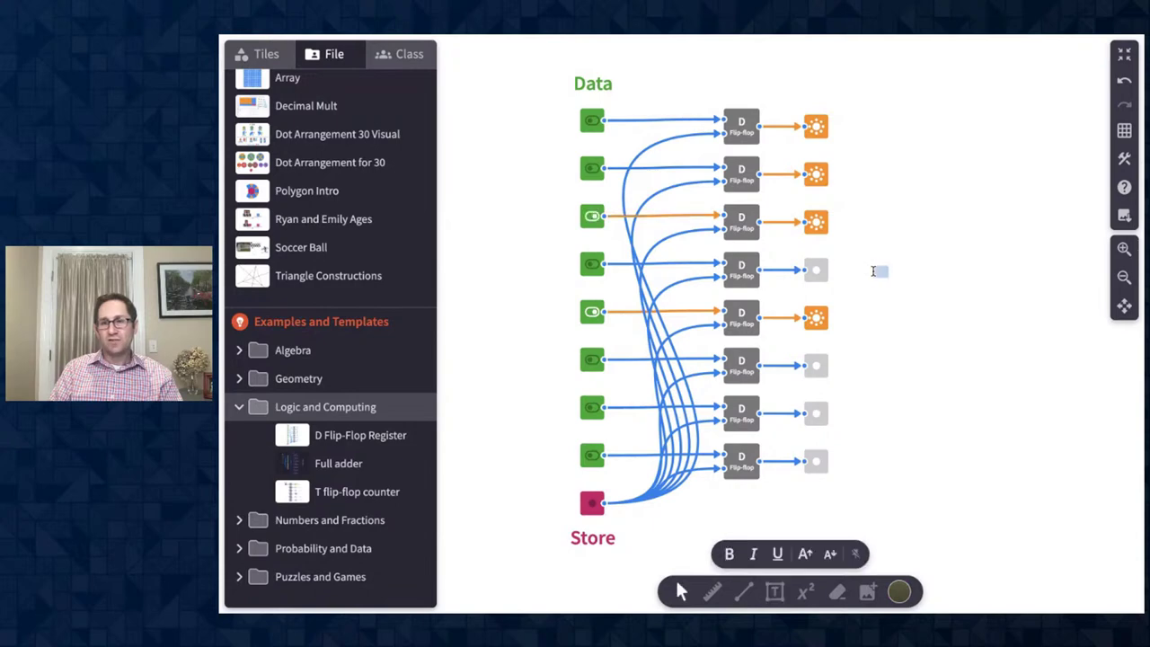
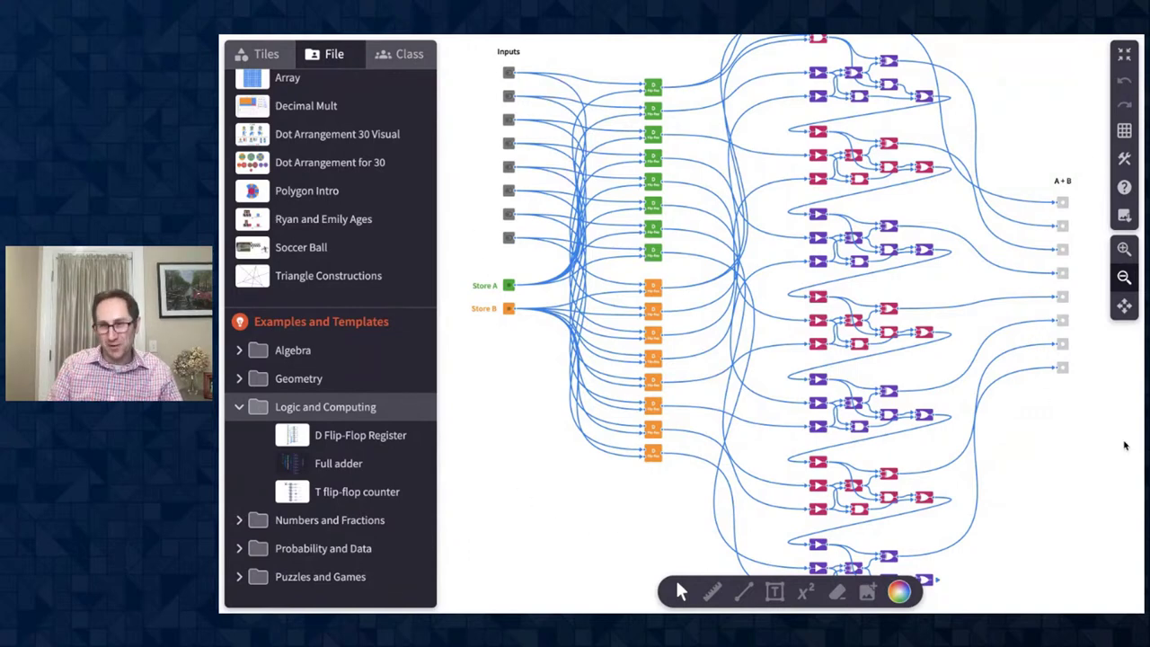
Hide the file list to give the A + B adder circuit the full canvas
scroll(859, 178, up, 2)
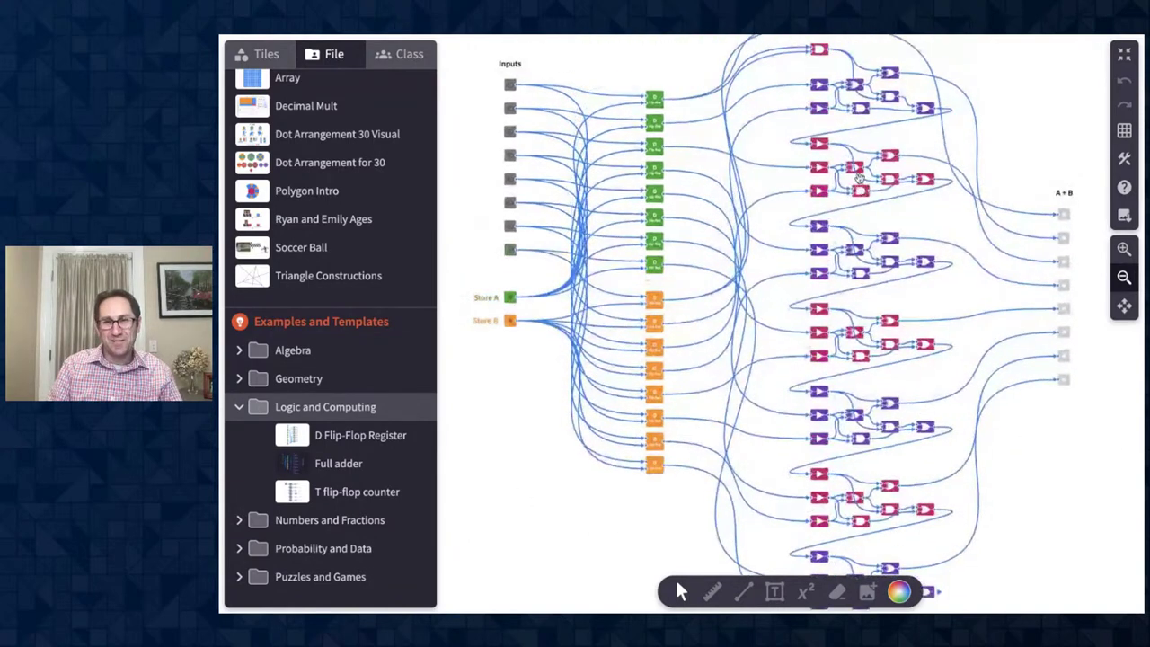
scroll(859, 178, down, 1)
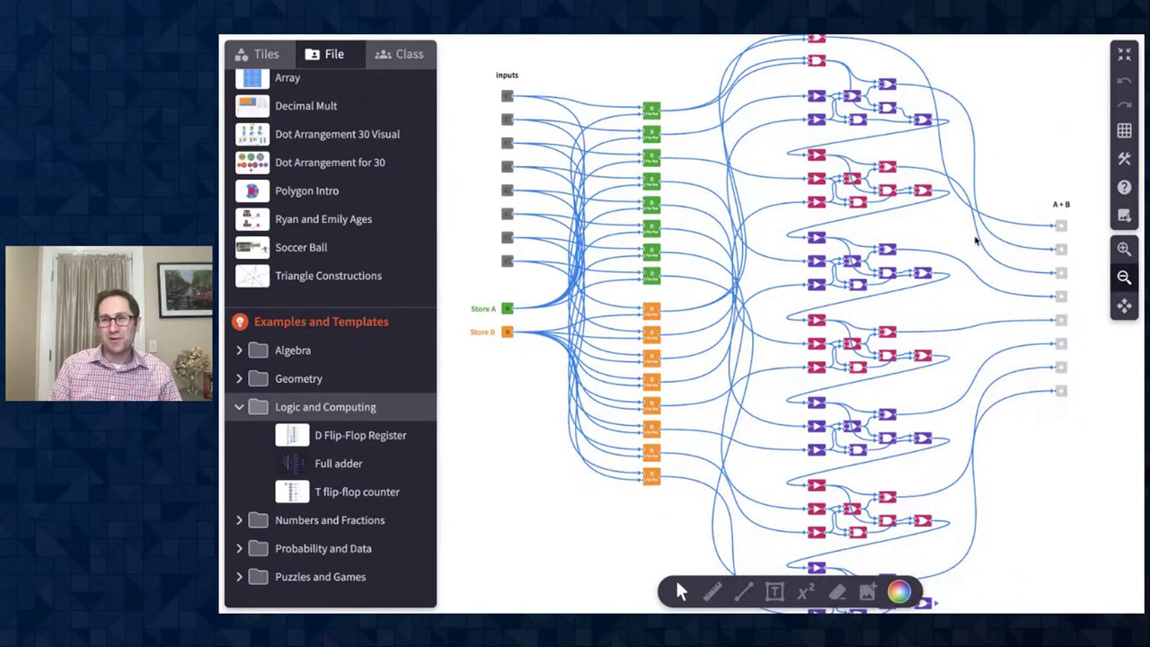
click(332, 56)
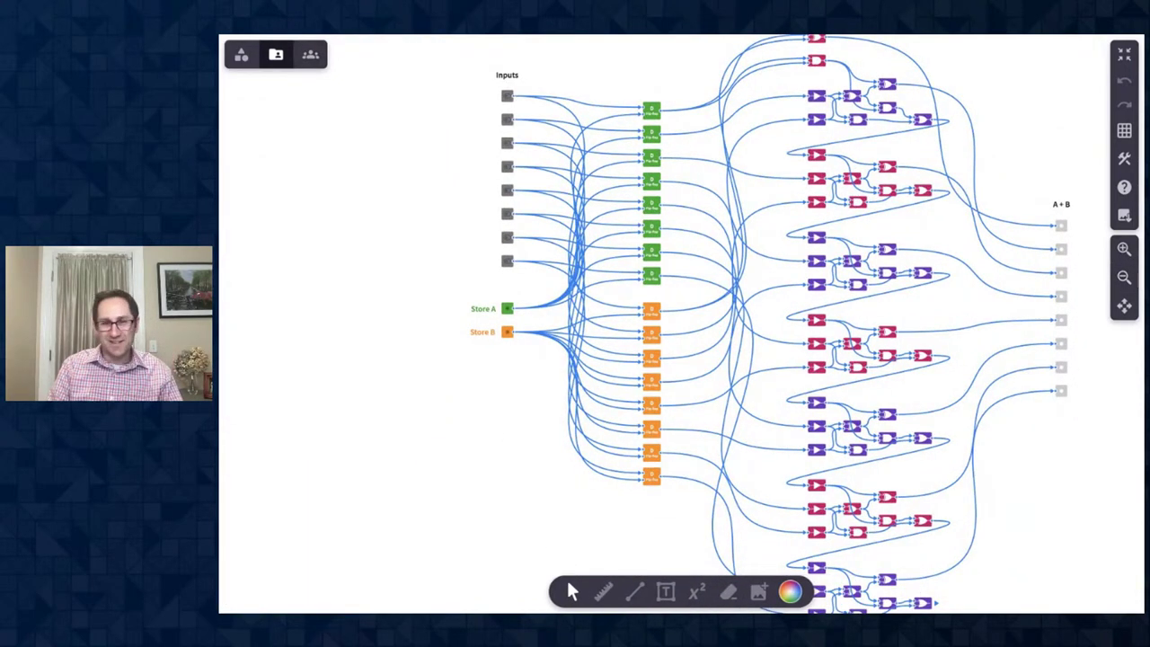
Add the text "10111+1101" beside the adder circuit's Store switches and enlarge its font
click(665, 592)
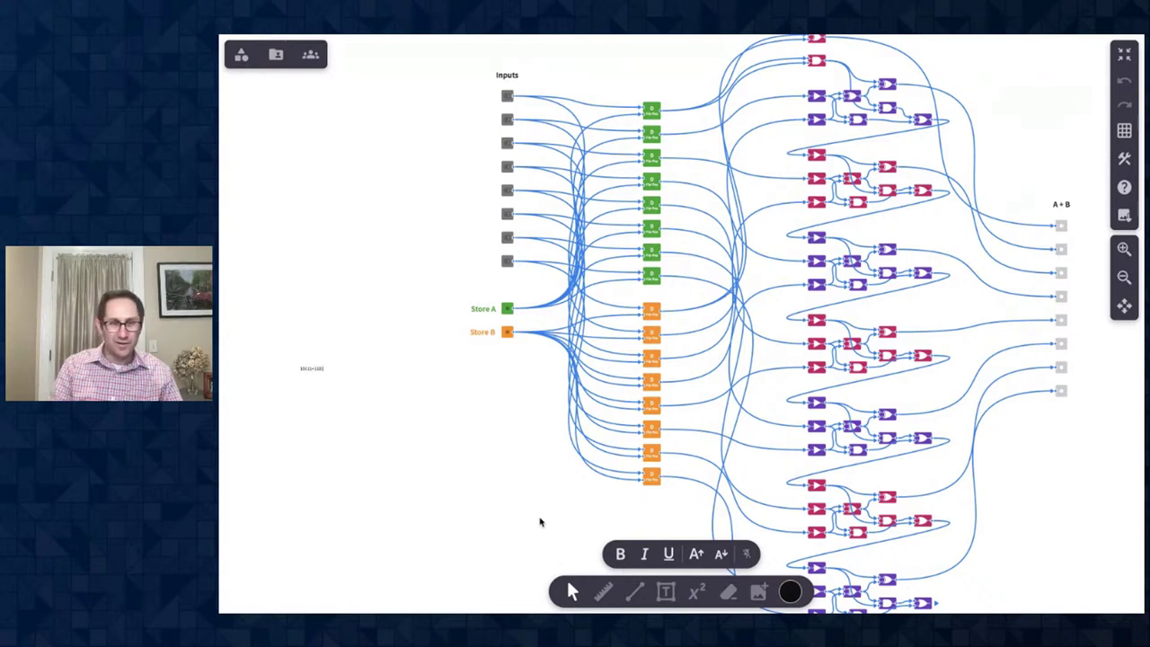
click(311, 368)
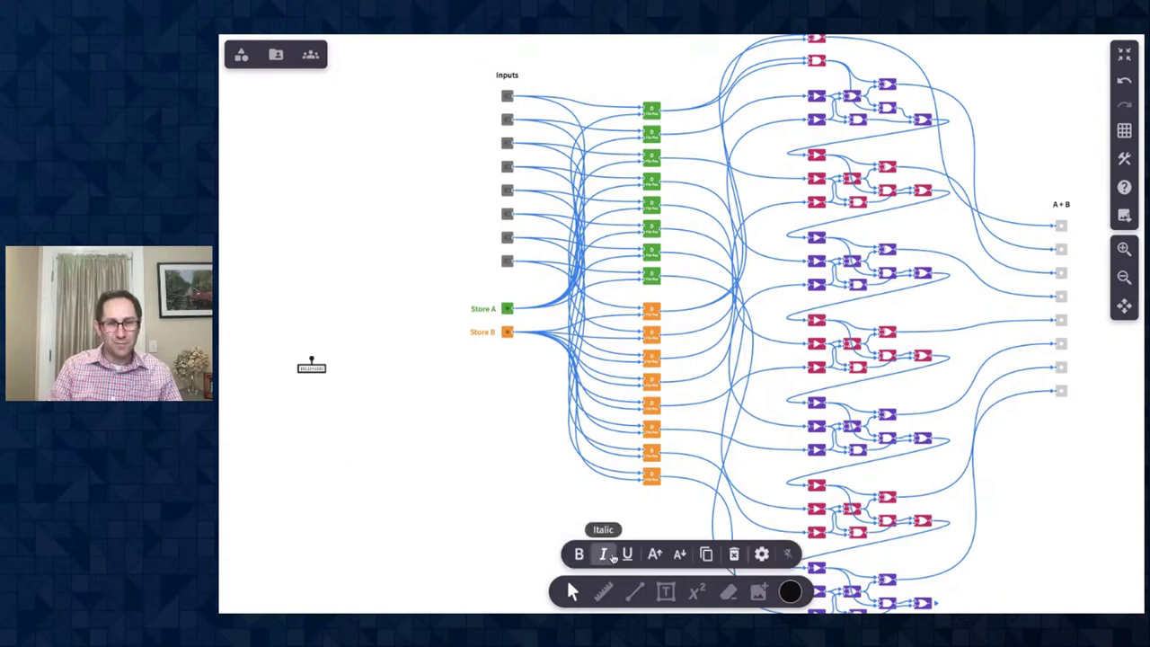
click(655, 555)
click(656, 554)
click(655, 554)
click(656, 555)
click(655, 554)
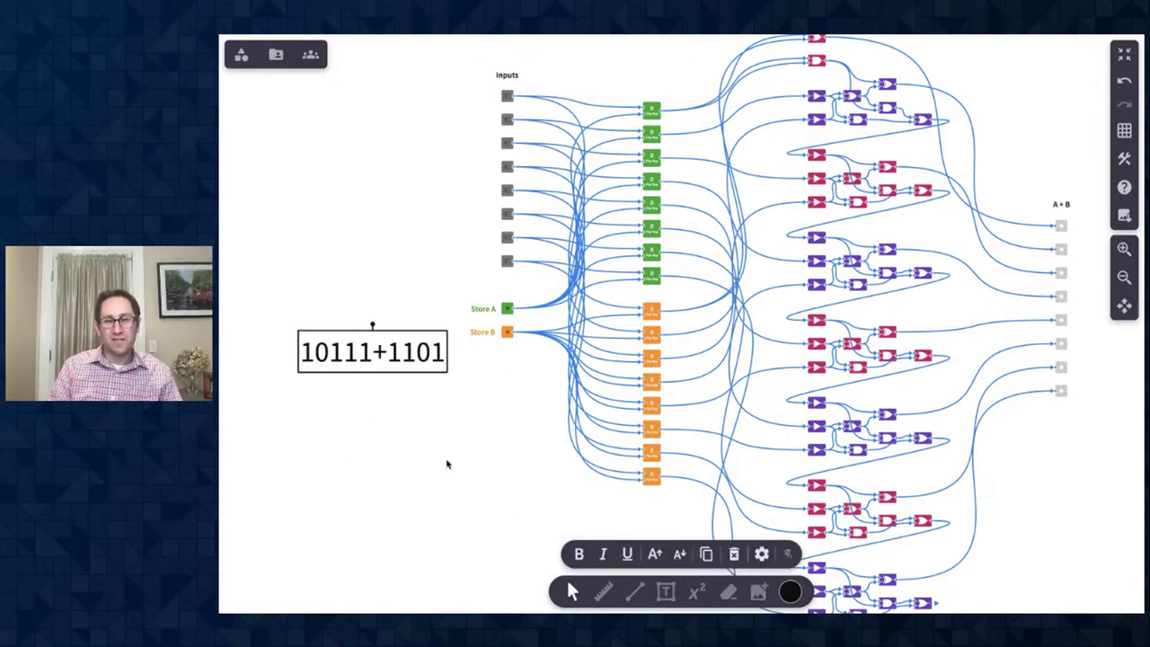
scroll(444, 431, down, 3)
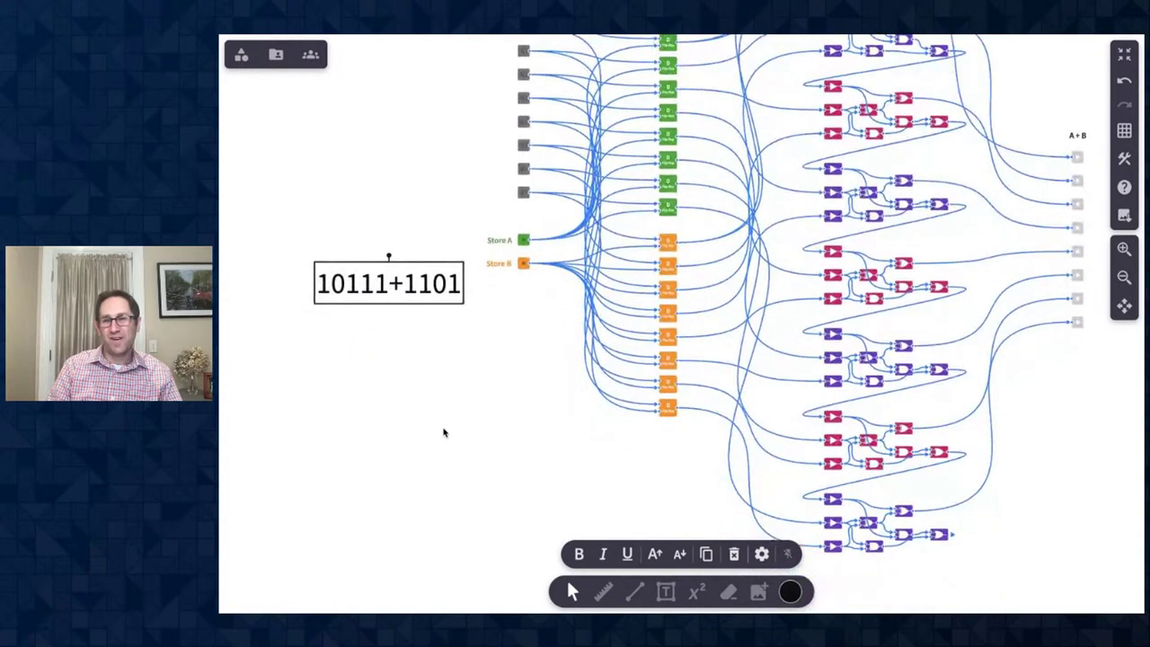
scroll(364, 362, down, 3)
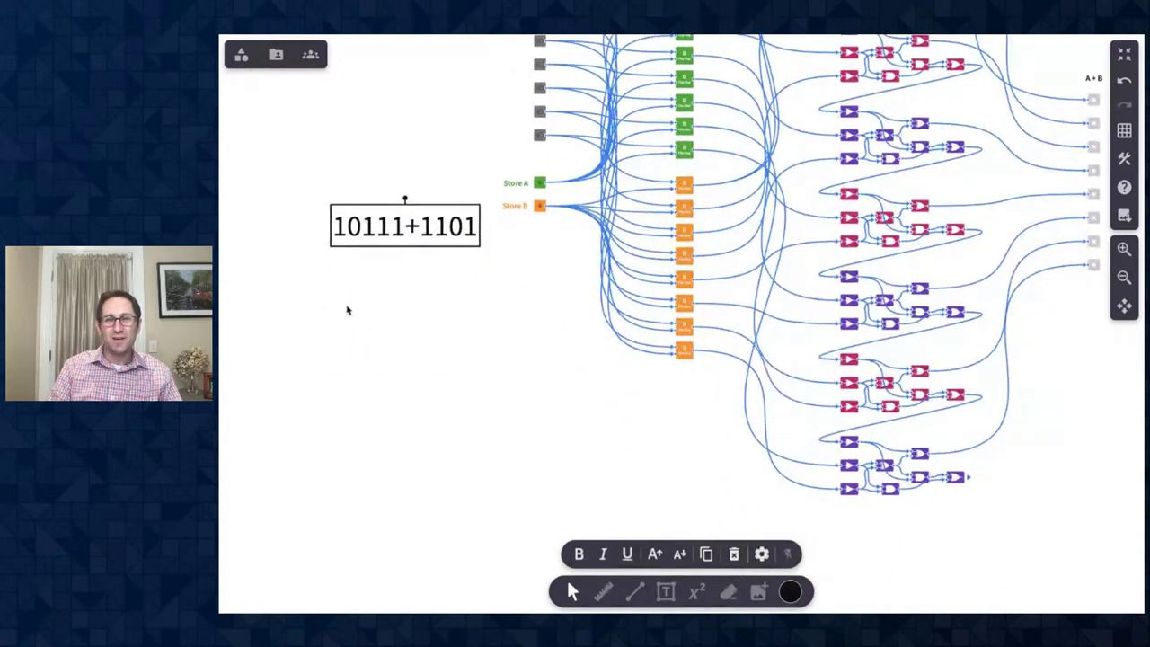
click(423, 283)
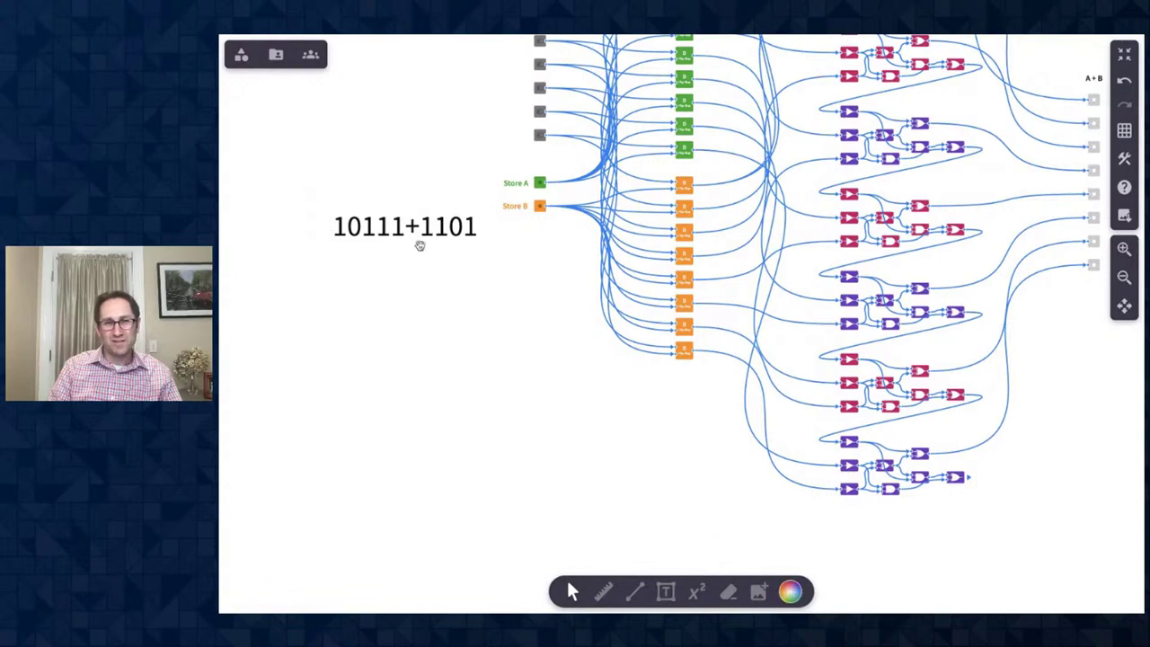
Place an Exploding Dots frame from the additional number tools in the empty area below the Store B switch
click(239, 55)
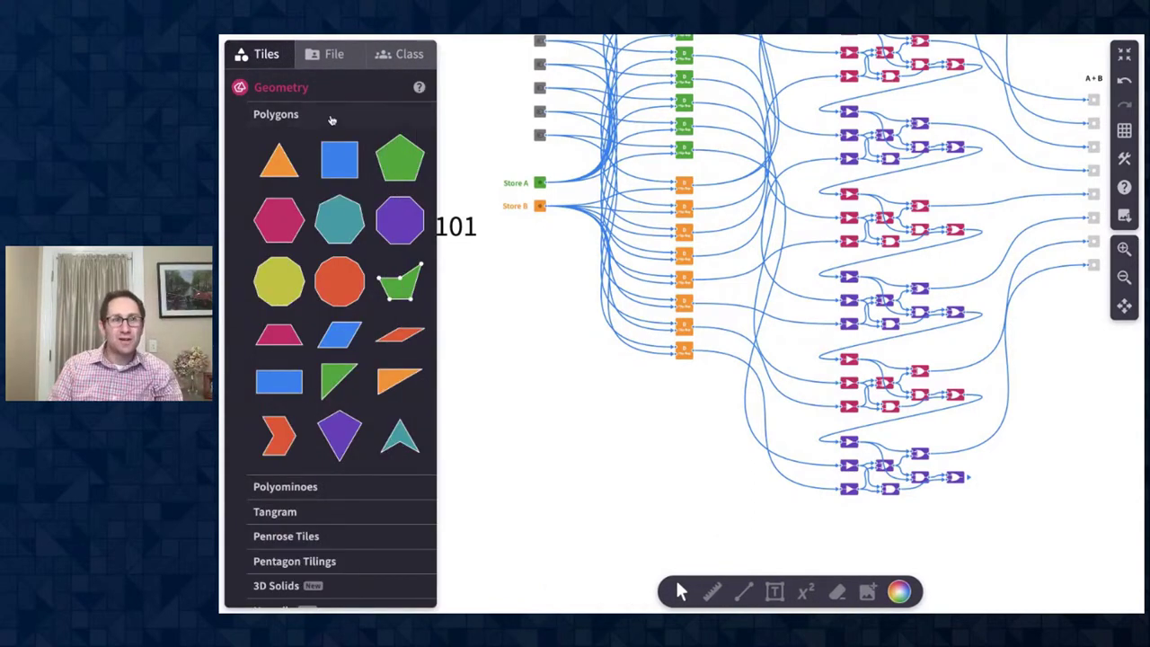
click(333, 54)
click(262, 56)
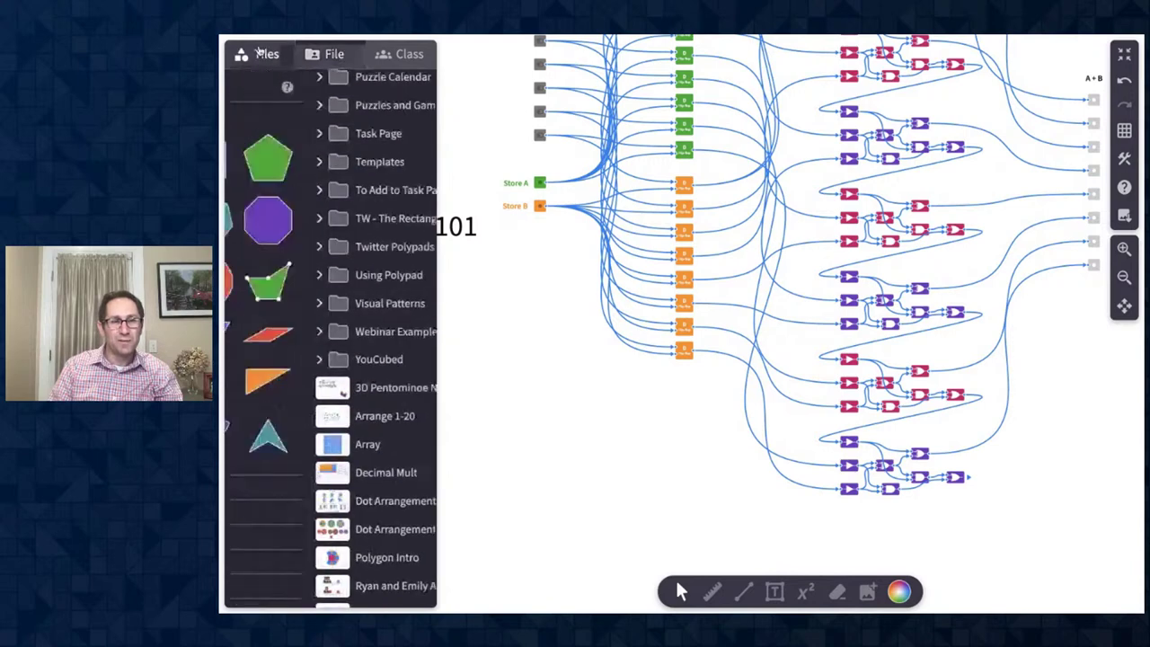
scroll(302, 449, down, 5)
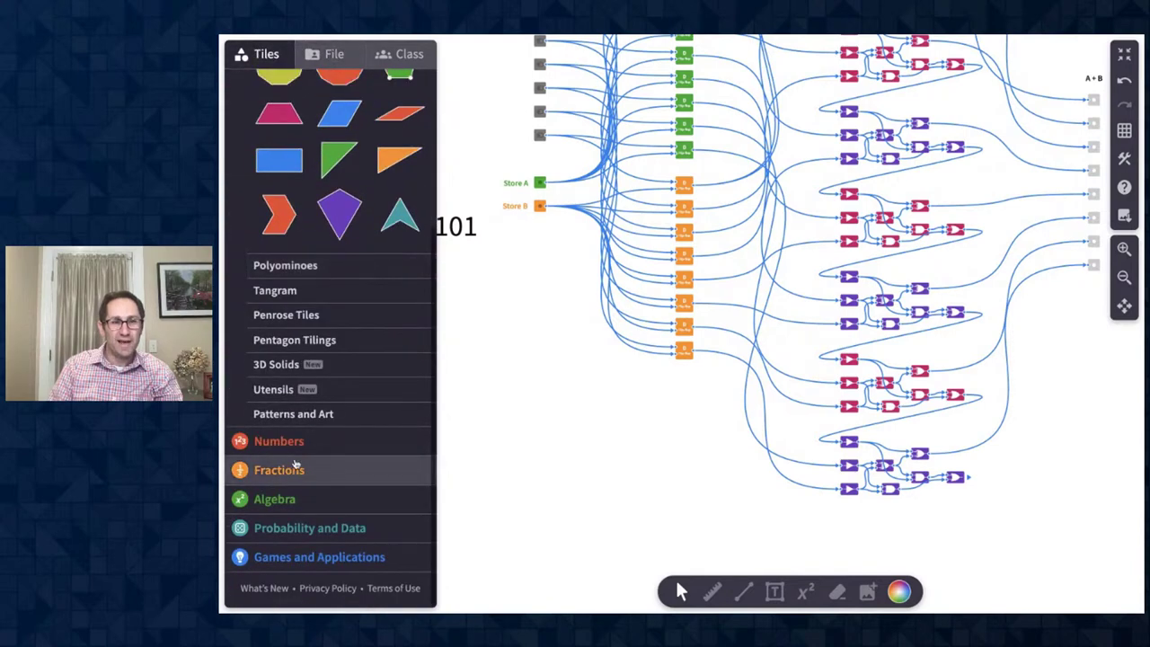
click(296, 447)
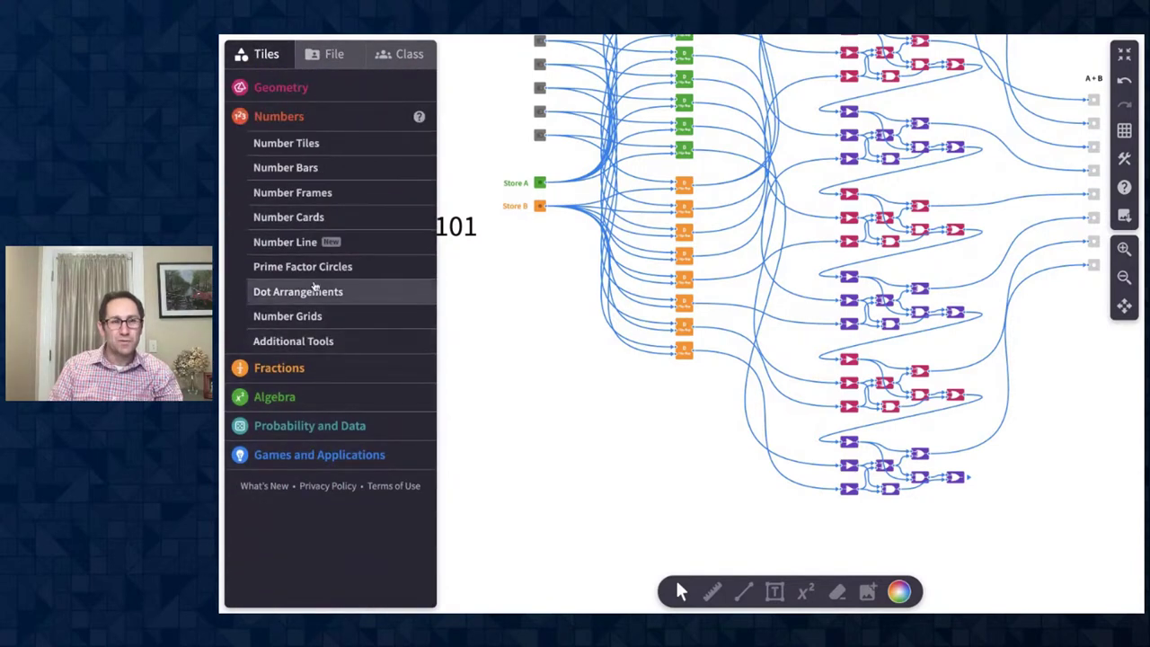
click(286, 341)
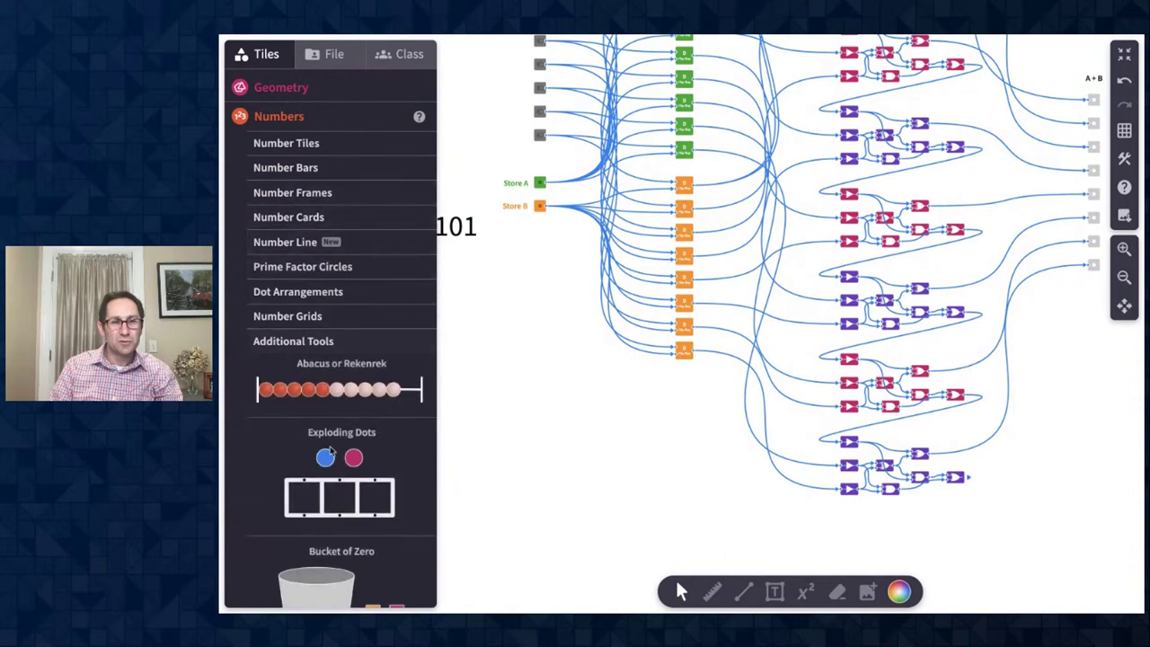
drag(340, 501, 591, 433)
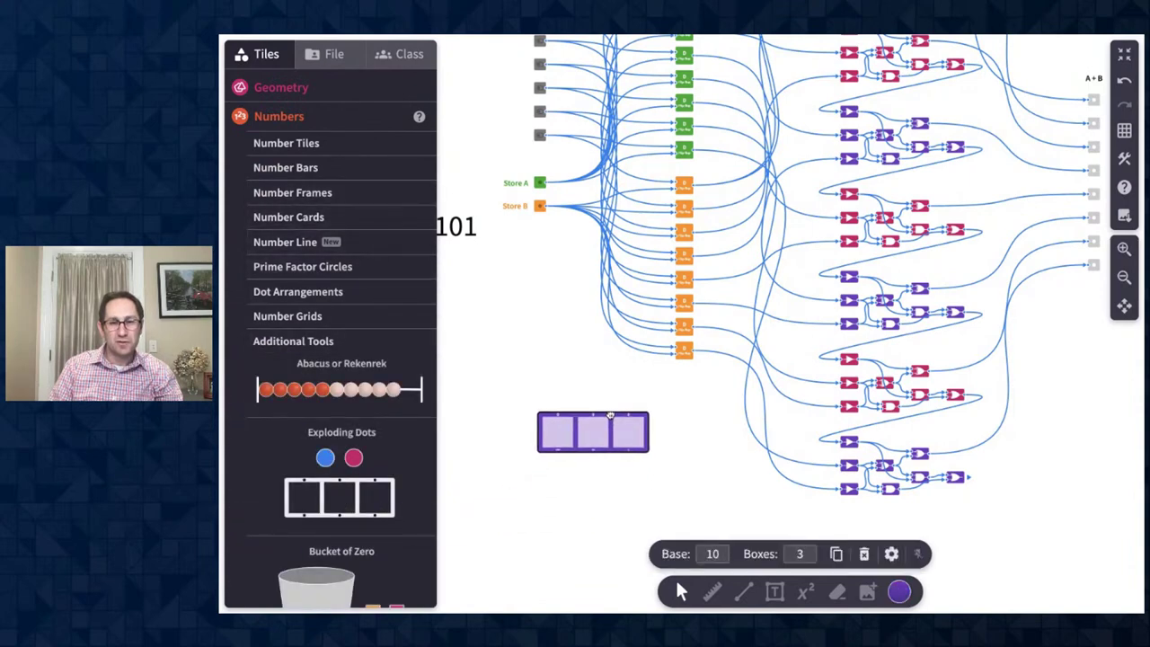
Set the Exploding Dots frame to base 2 with 6 boxes
click(721, 552)
key(BackSpace)
key(BackSpace)
text(2)
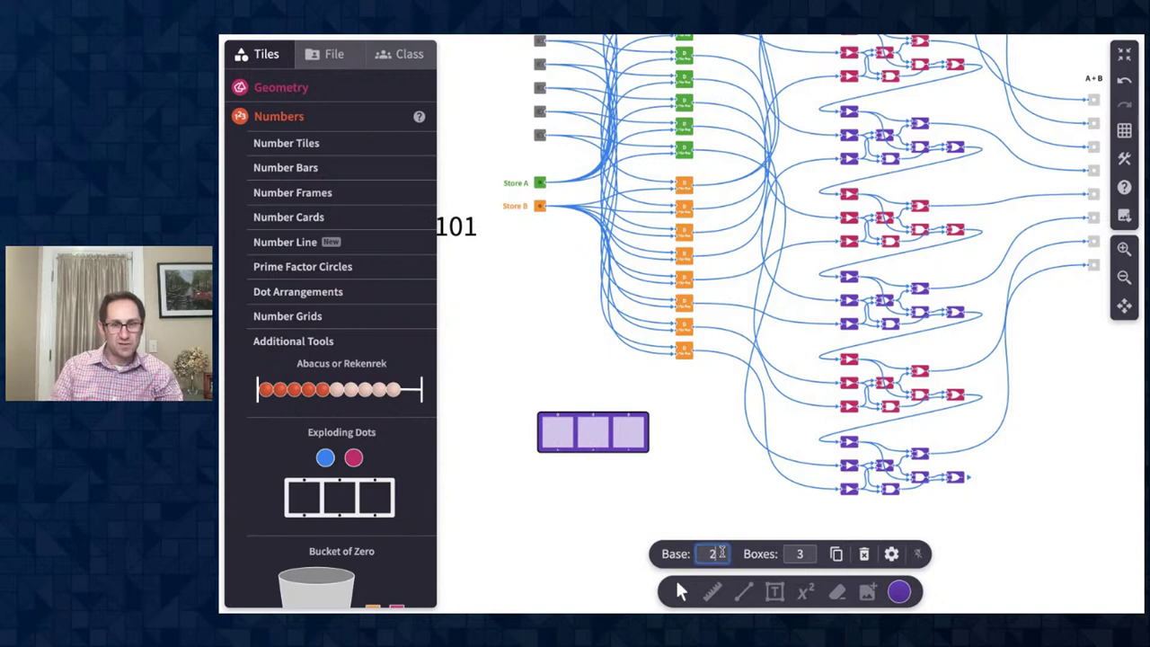
click(801, 555)
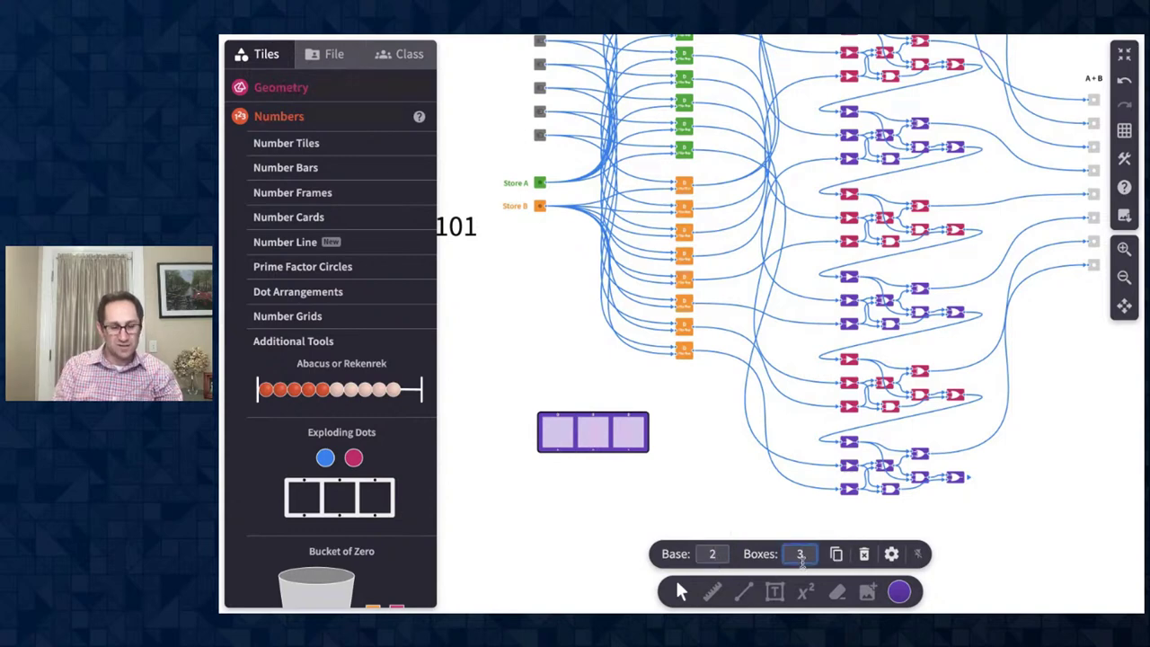
key(BackSpace)
text(6)
Add a blue exploding dot to the canvas, and move the six-box frame directly below the 10111+1101 text
drag(325, 459, 467, 361)
click(334, 54)
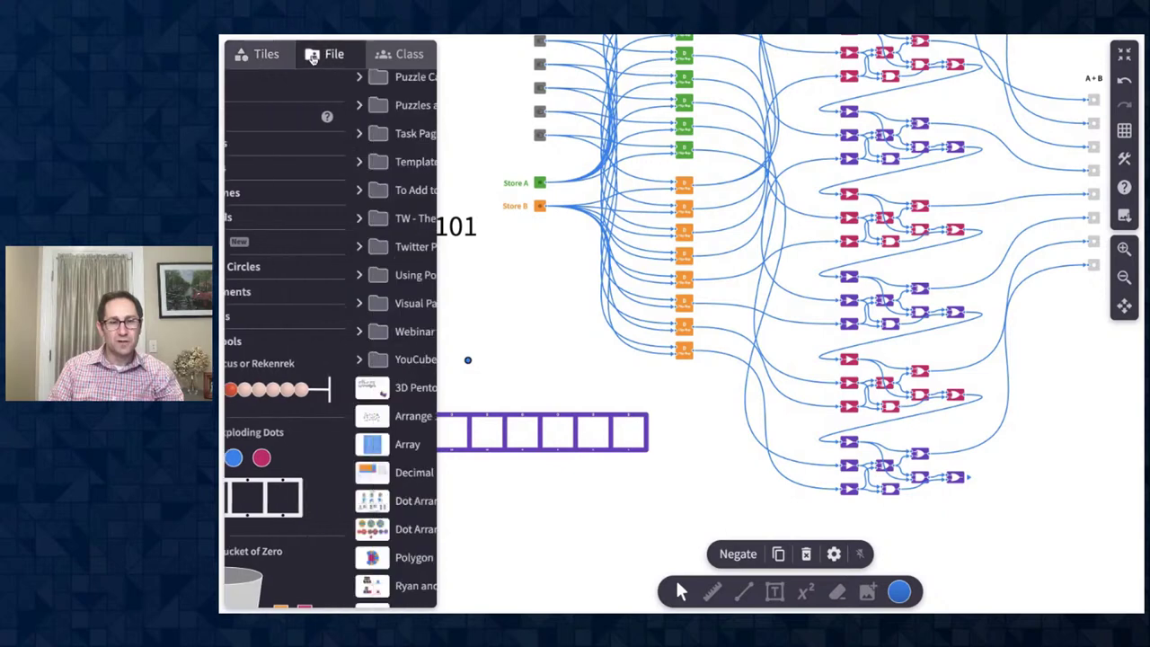
click(323, 56)
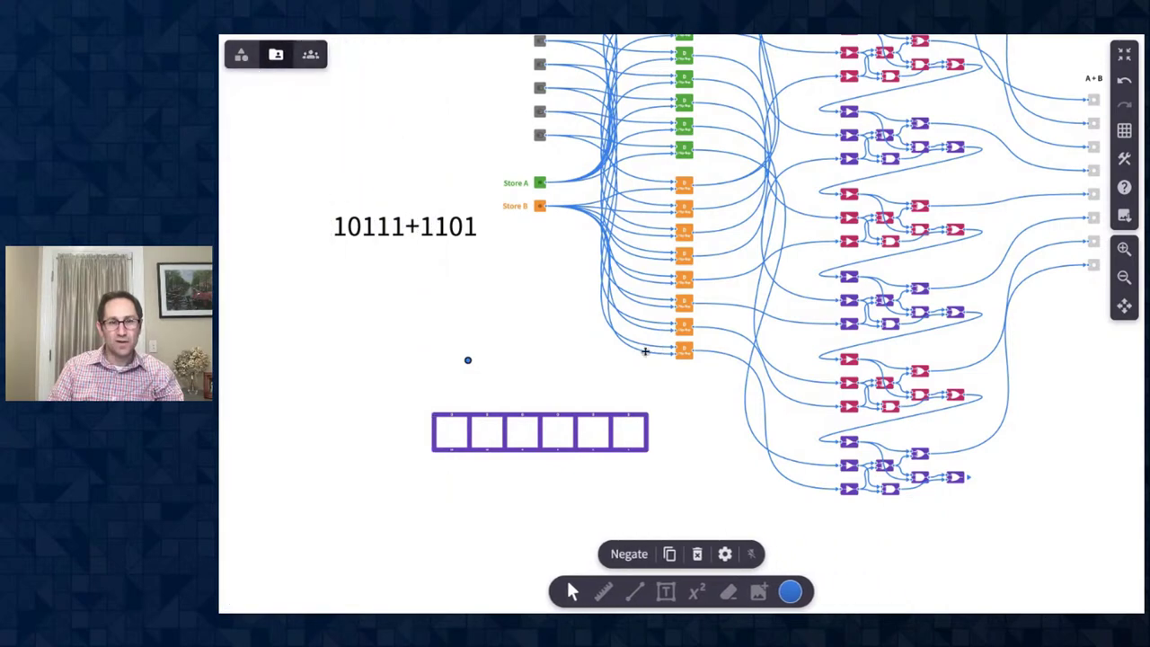
drag(551, 428, 444, 324)
drag(470, 423, 359, 271)
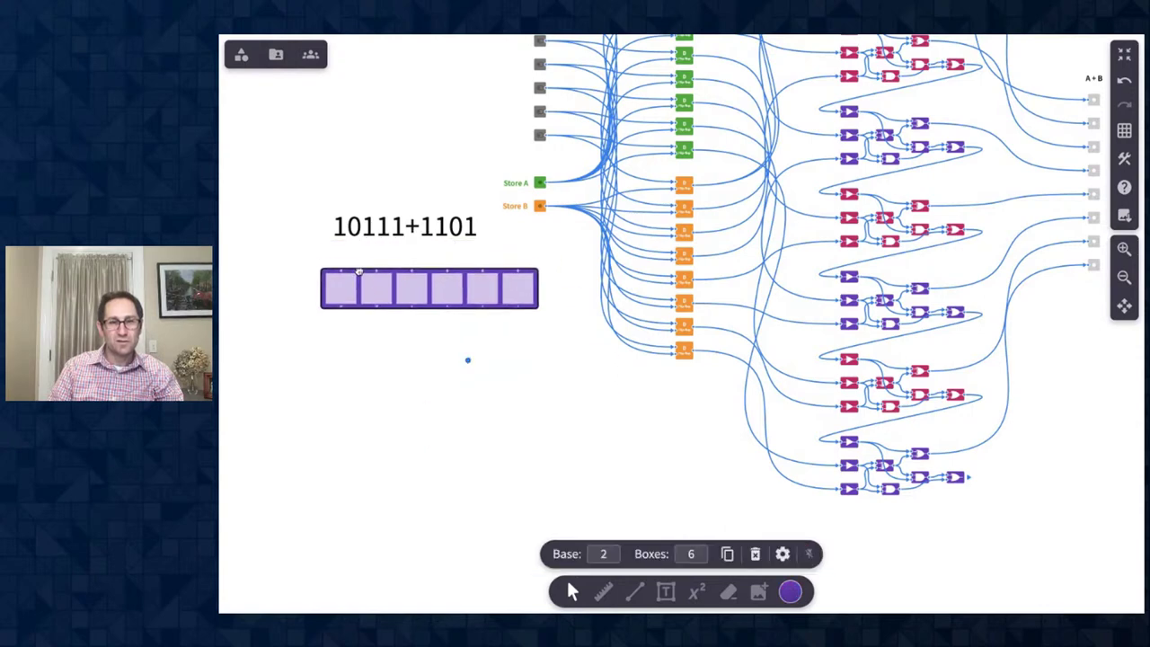
click(454, 364)
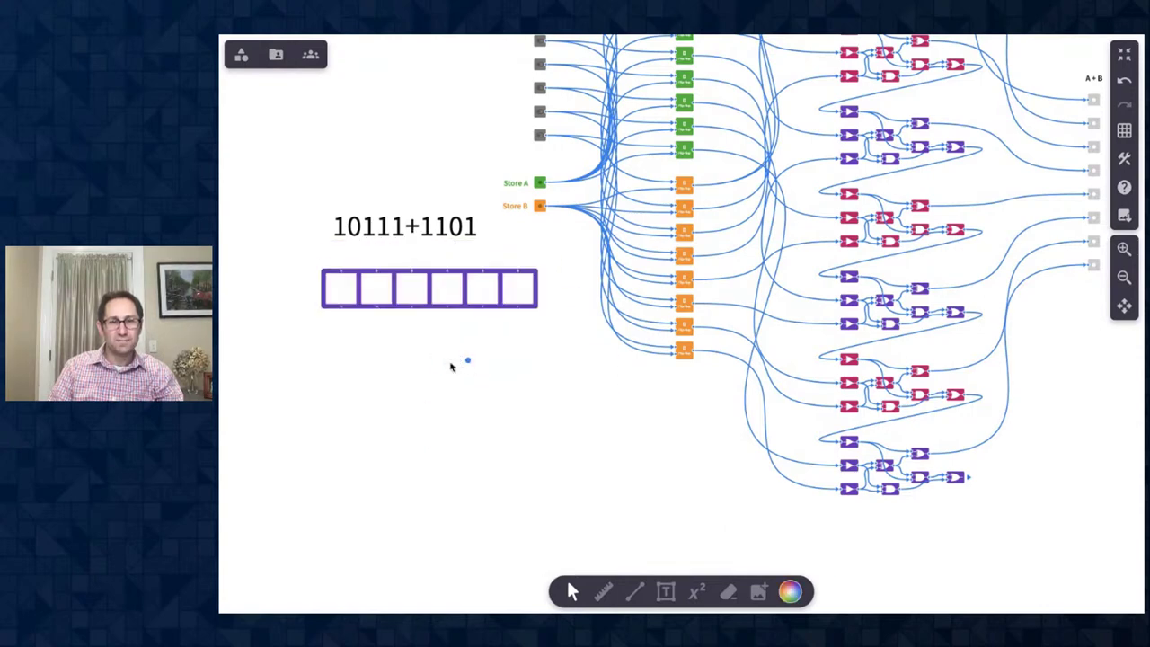
Represent 10111 in the Exploding Dots frame by placing one blue dot in each of the 16, 4, 2 and 1 boxes
drag(469, 363, 389, 328)
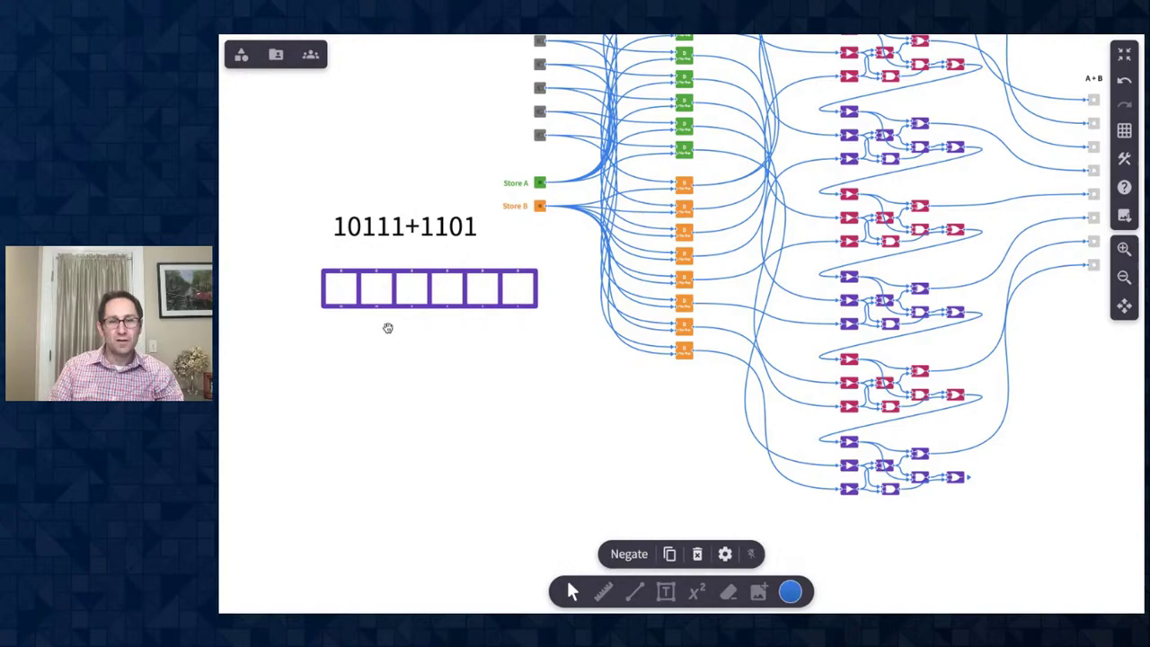
click(1123, 251)
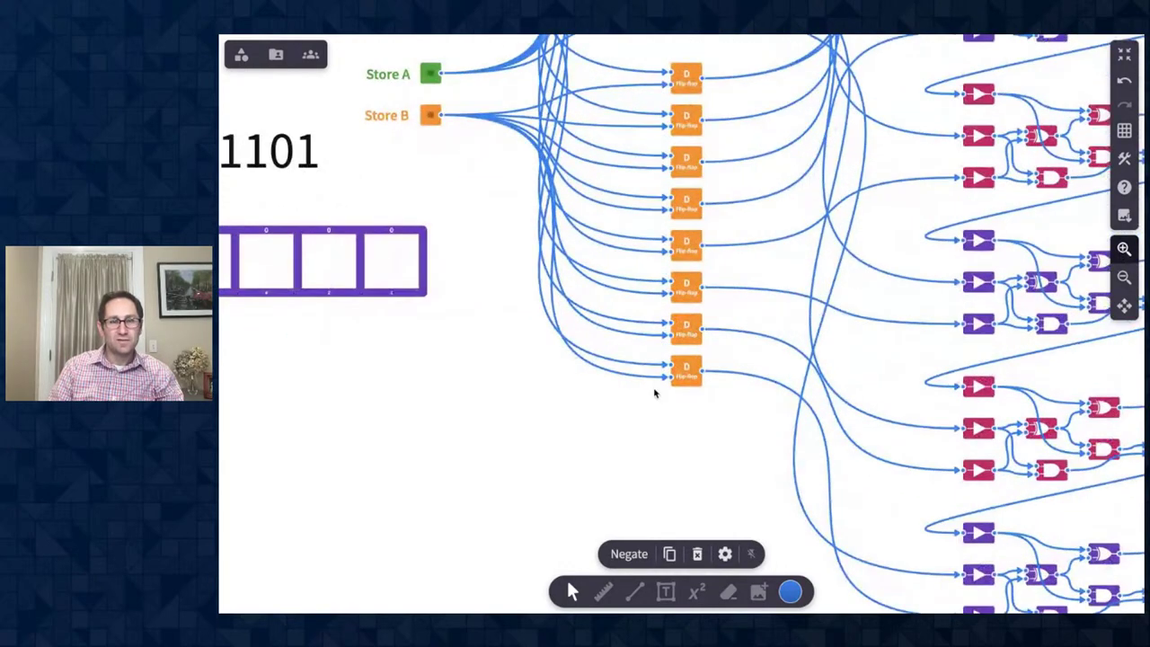
scroll(655, 392, left, 5)
scroll(656, 393, right, 2)
click(1124, 251)
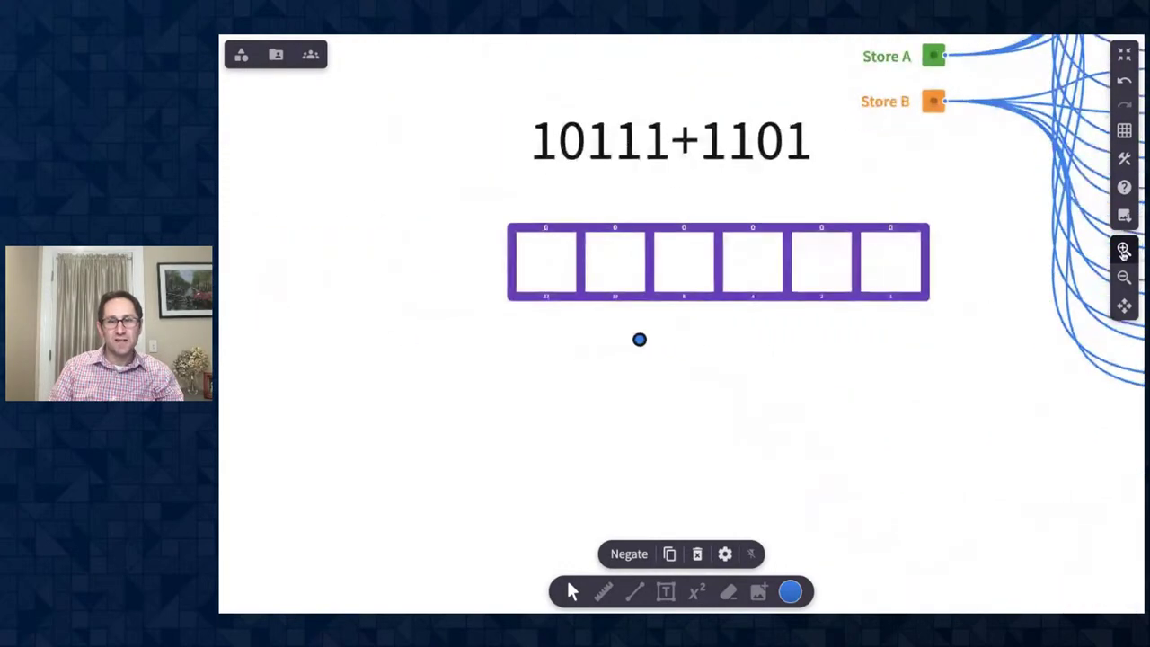
drag(635, 341, 760, 255)
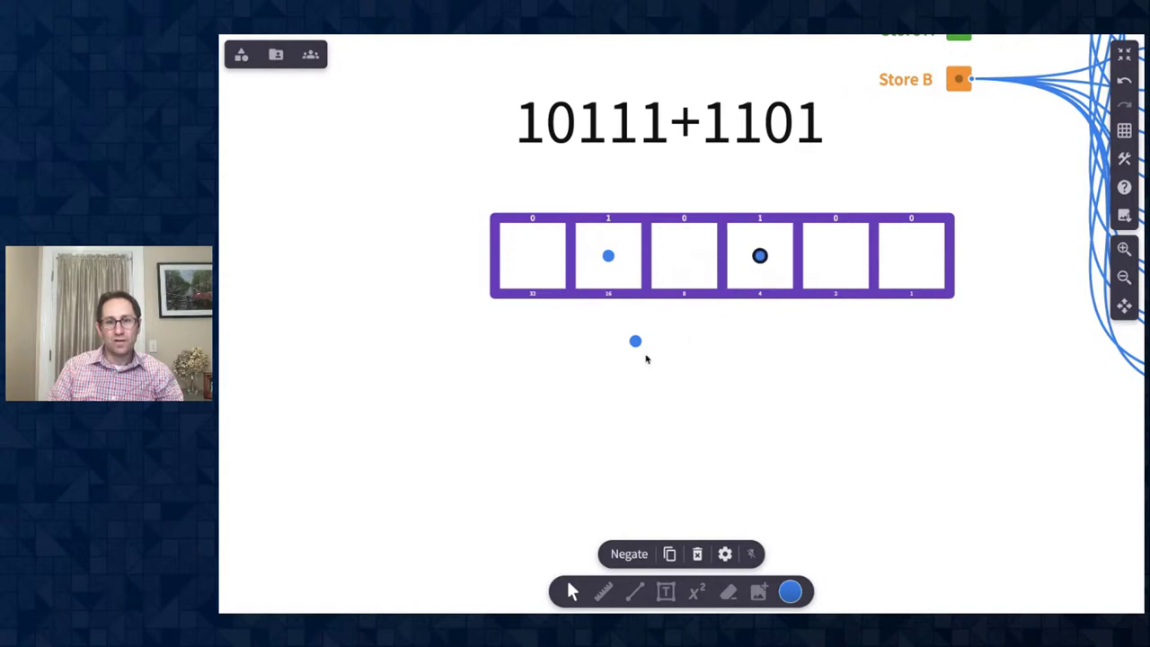
drag(629, 340, 820, 289)
drag(635, 342, 907, 259)
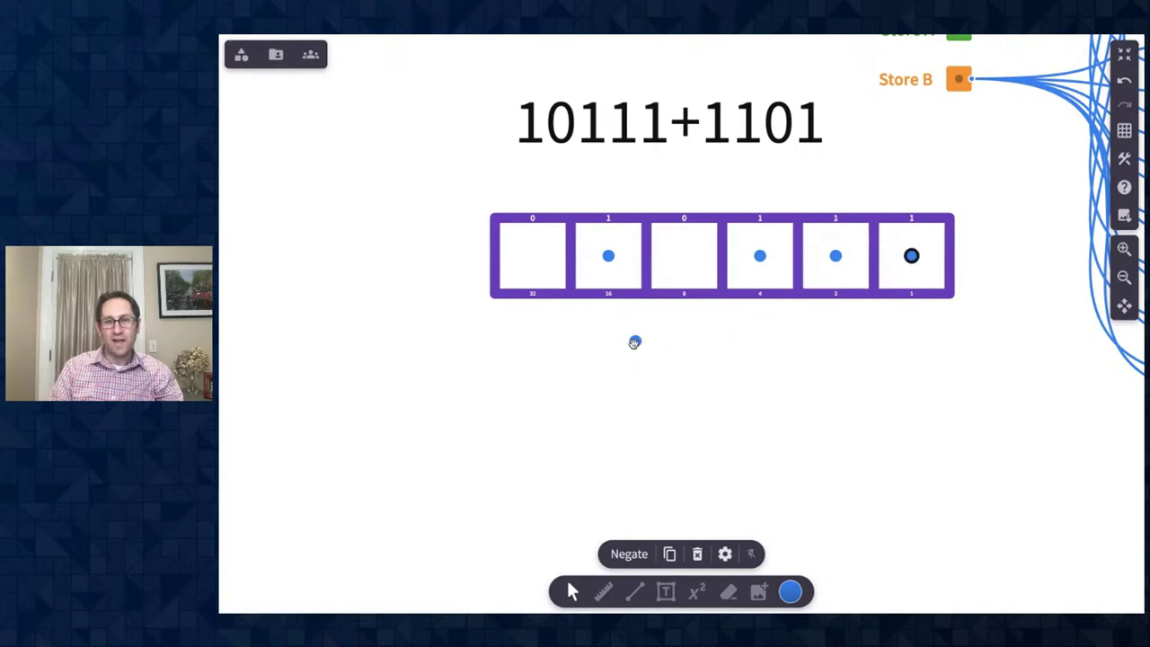
Add 1101 to the frame by placing one more dot in each of the 8, 4 and 1 boxes
drag(635, 341, 685, 258)
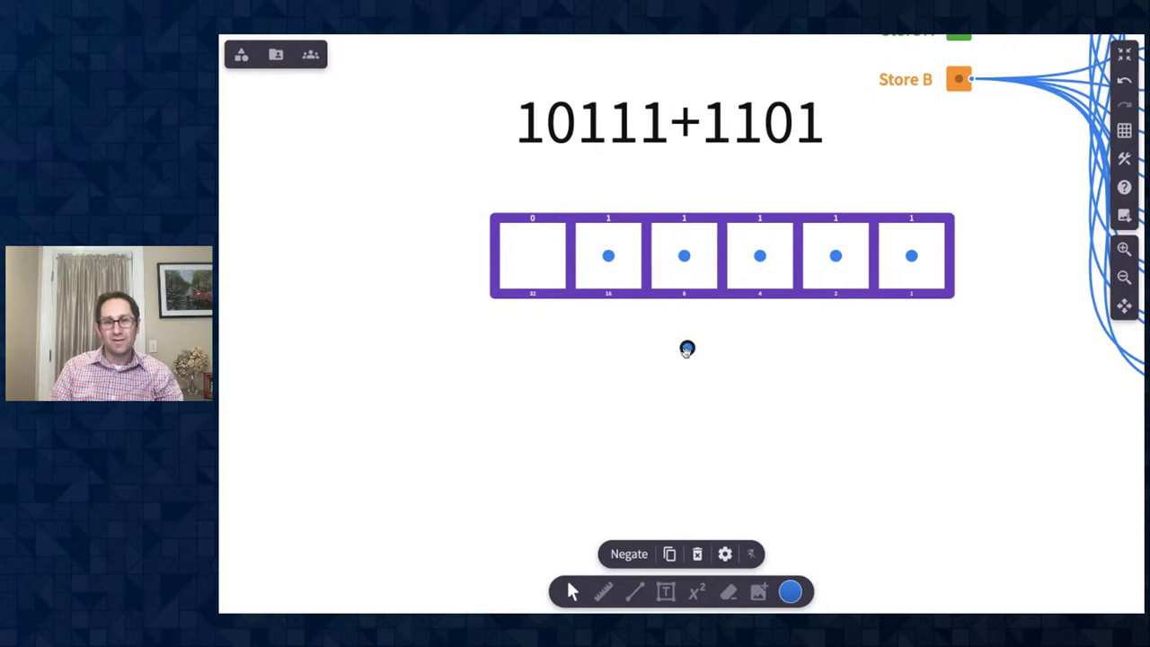
drag(687, 348, 763, 279)
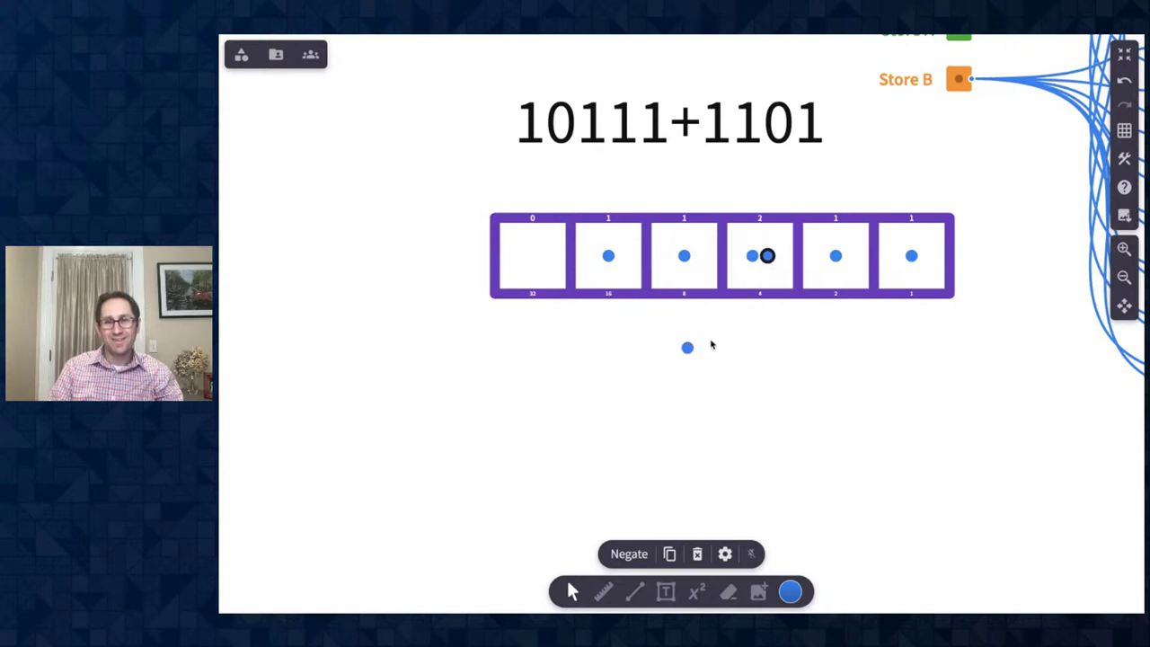
drag(687, 348, 913, 296)
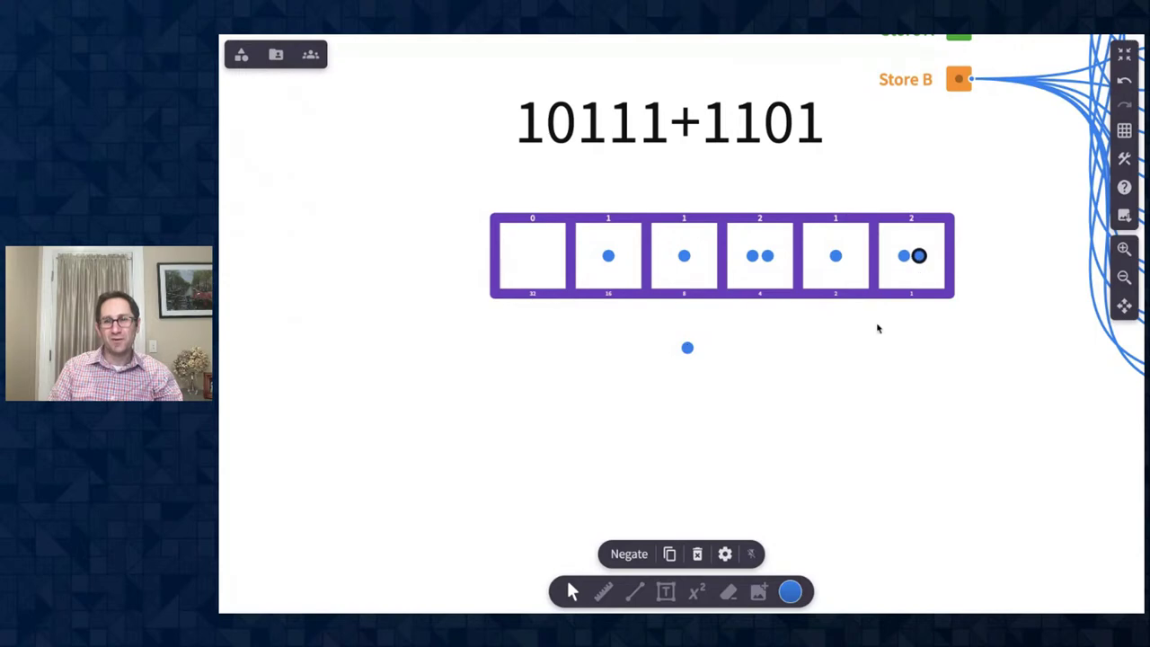
Explode the dots in the six-box base-2 frame to carry out the binary sum
click(715, 295)
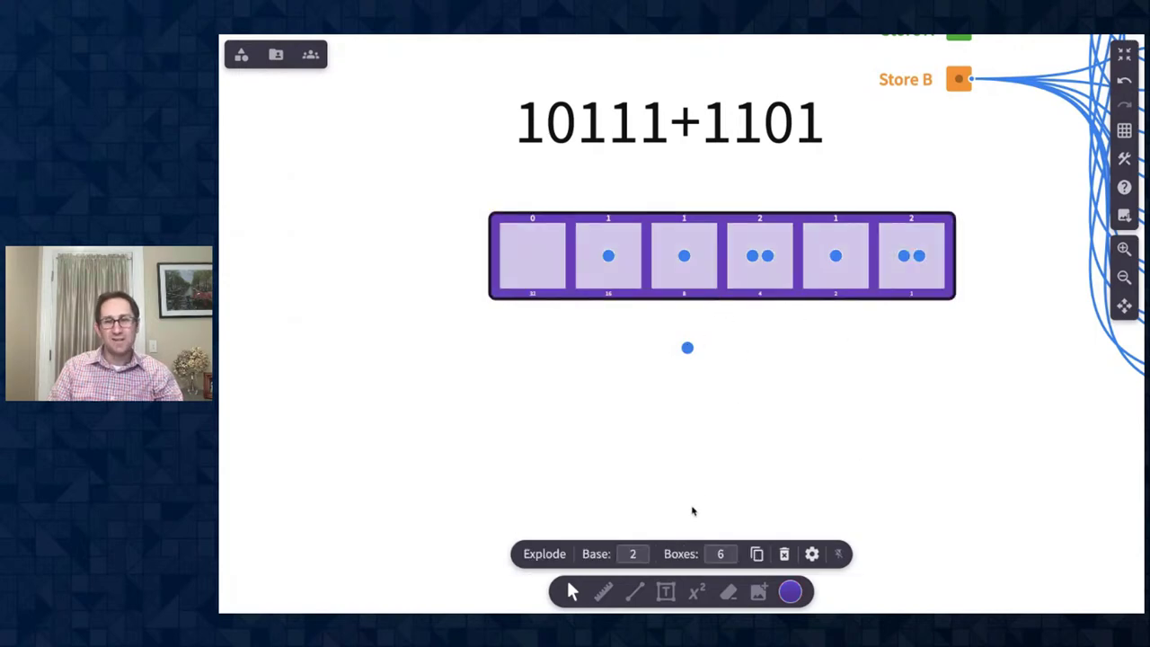
click(1125, 249)
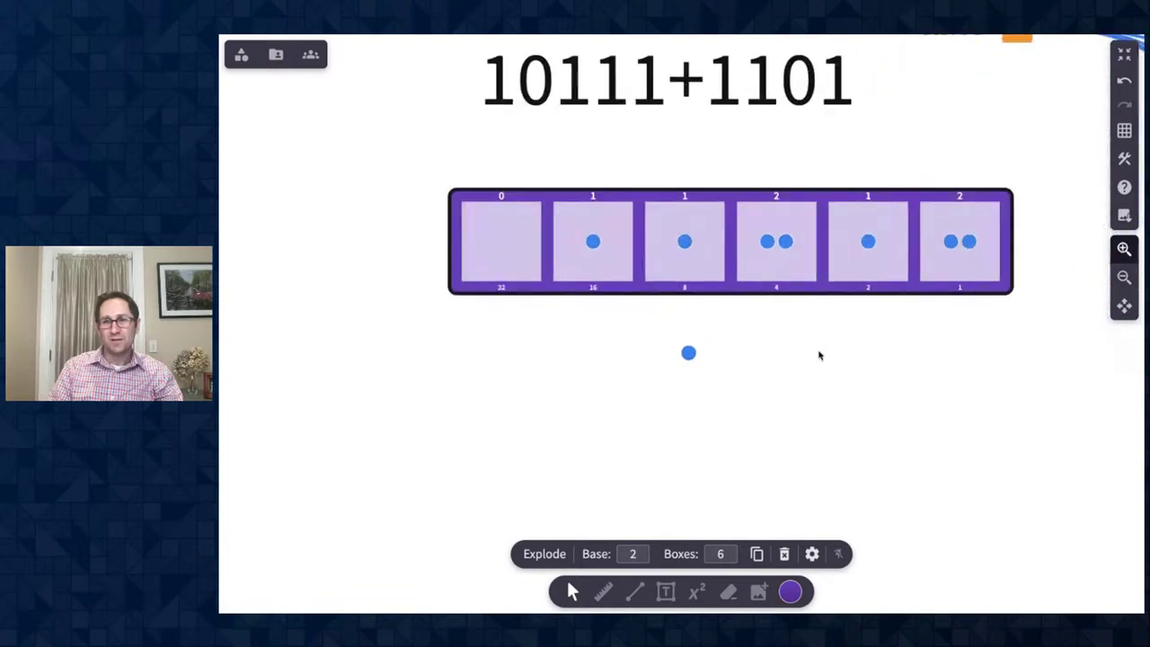
click(552, 555)
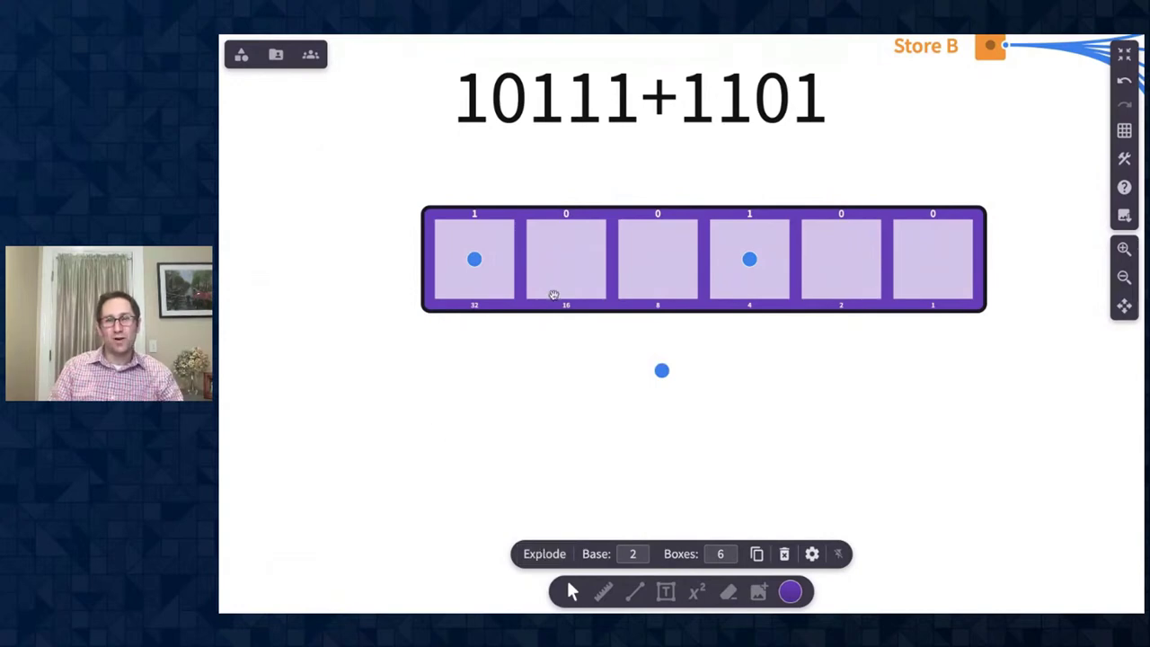
Duplicate the 10111+1101 text, change the copy to 100100, and position it below the Exploding Dots frame
click(643, 76)
drag(643, 76, 672, 434)
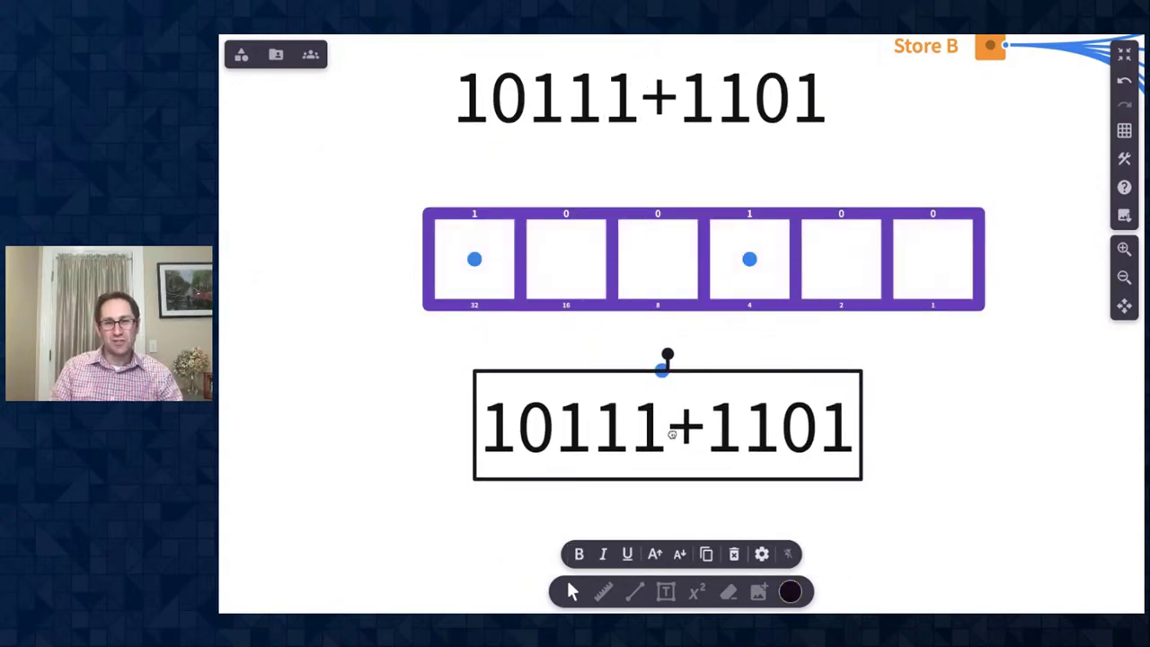
double_click(740, 433)
text(100100)
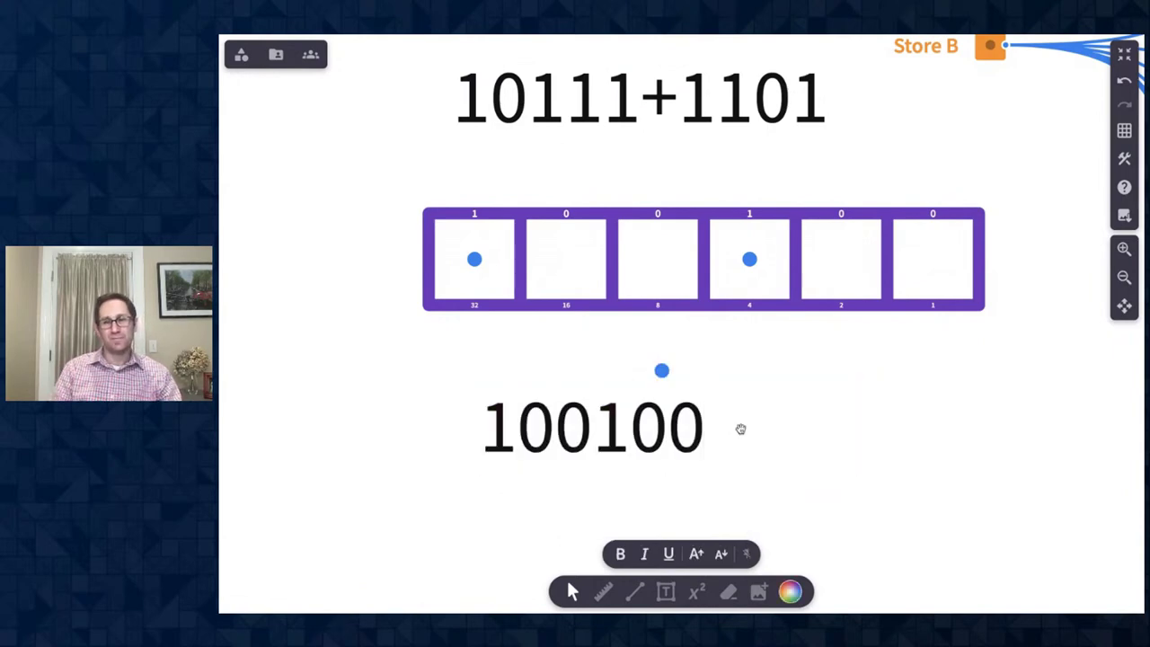
click(763, 405)
drag(642, 386, 735, 361)
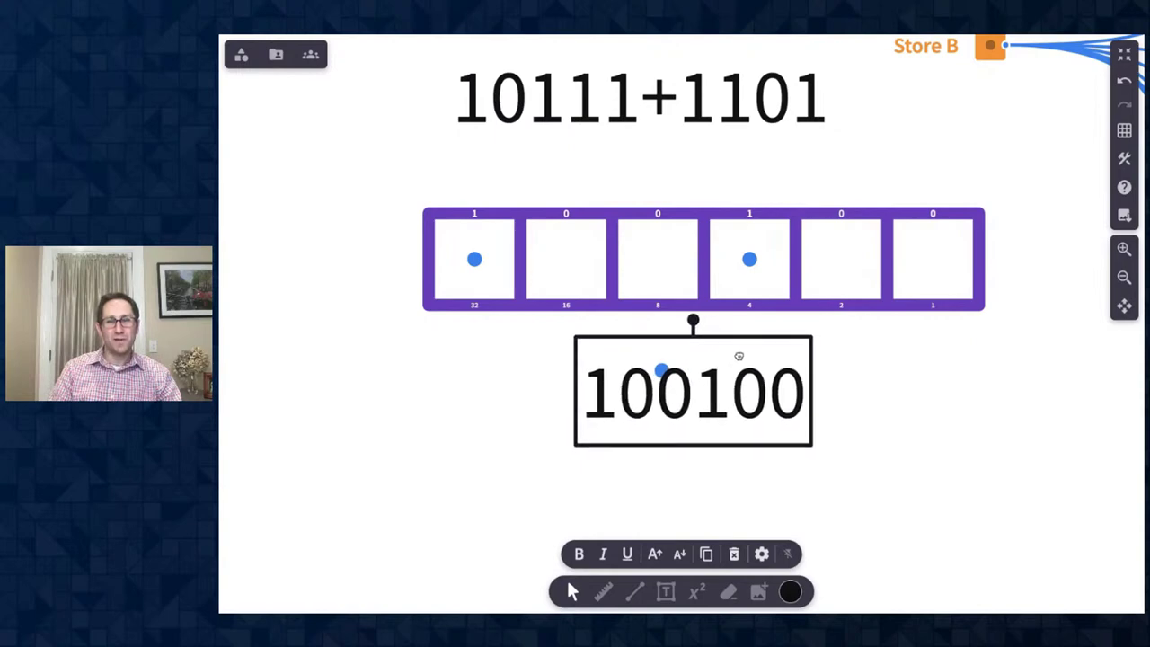
drag(667, 375, 644, 400)
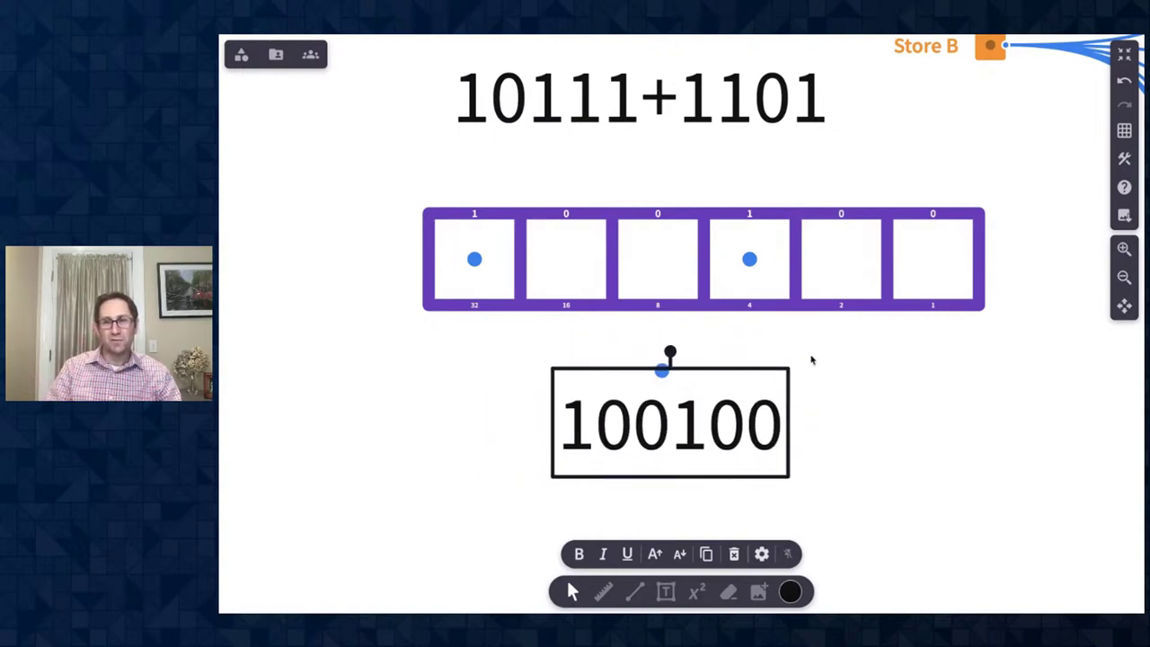
Enter 10111 on the circuit's Inputs by turning on the first, second, third and fifth switches from the top
scroll(953, 303, right, 8)
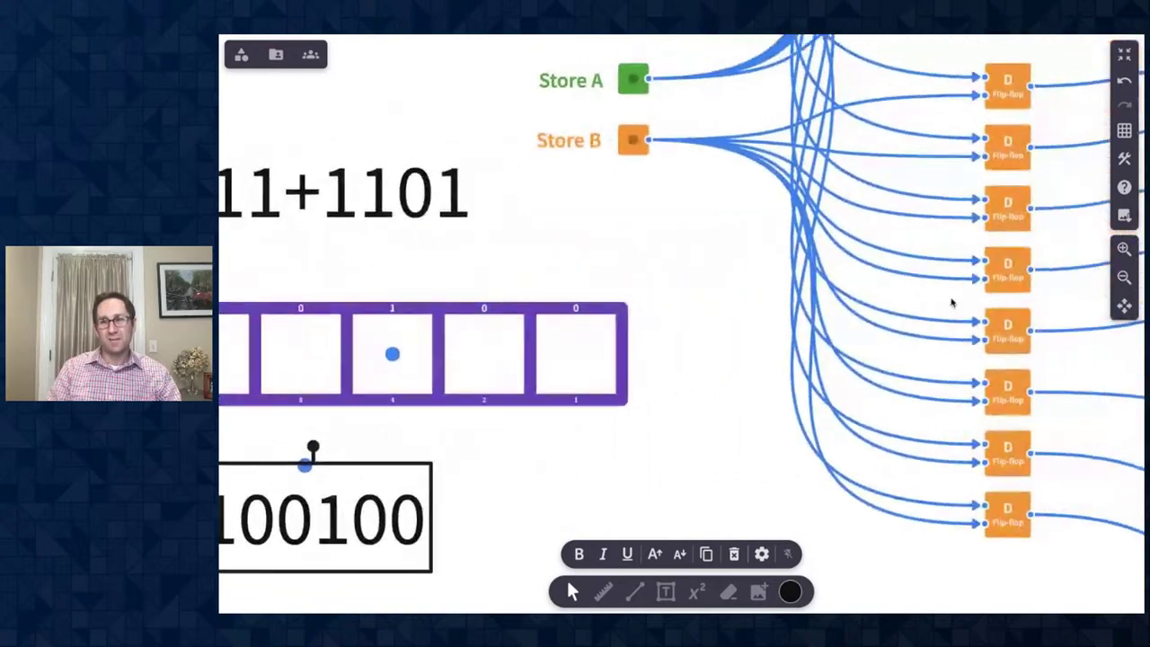
scroll(952, 303, right, 3)
click(1124, 277)
click(1124, 276)
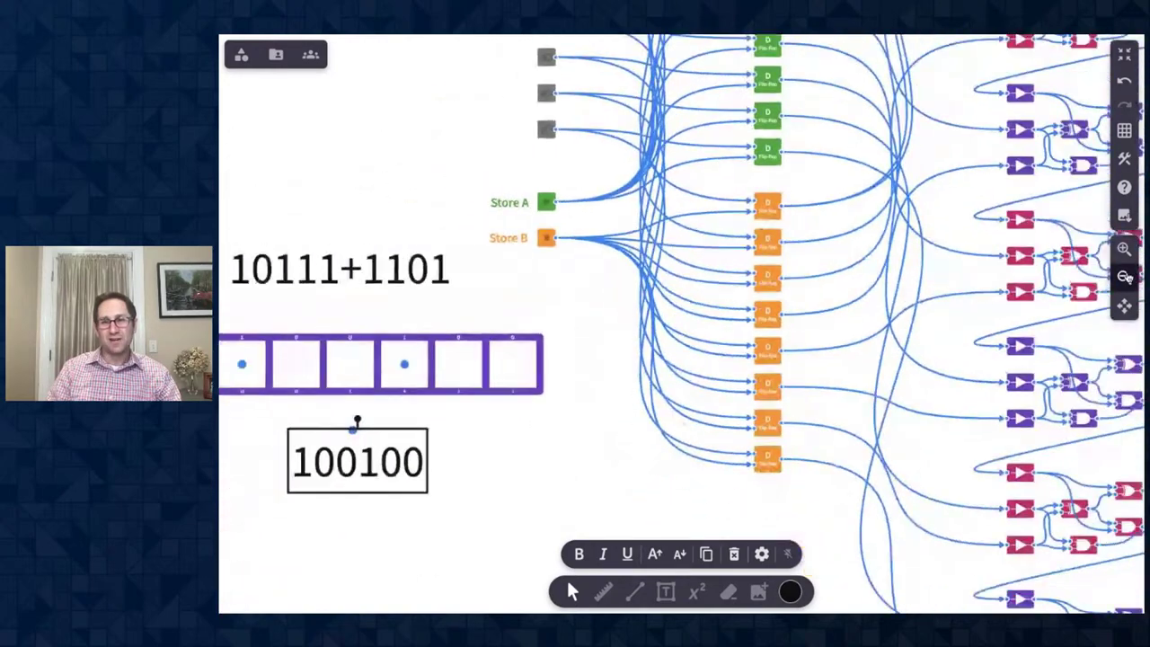
click(1125, 276)
scroll(904, 329, right, 3)
scroll(904, 329, up, 1)
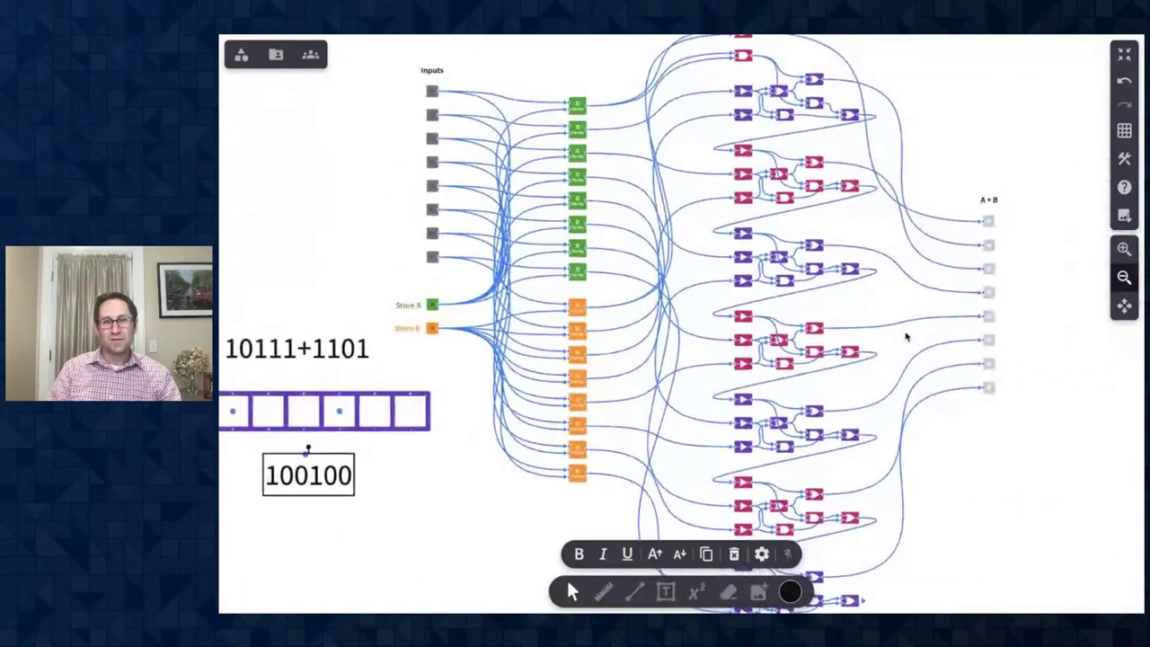
click(1124, 248)
click(464, 329)
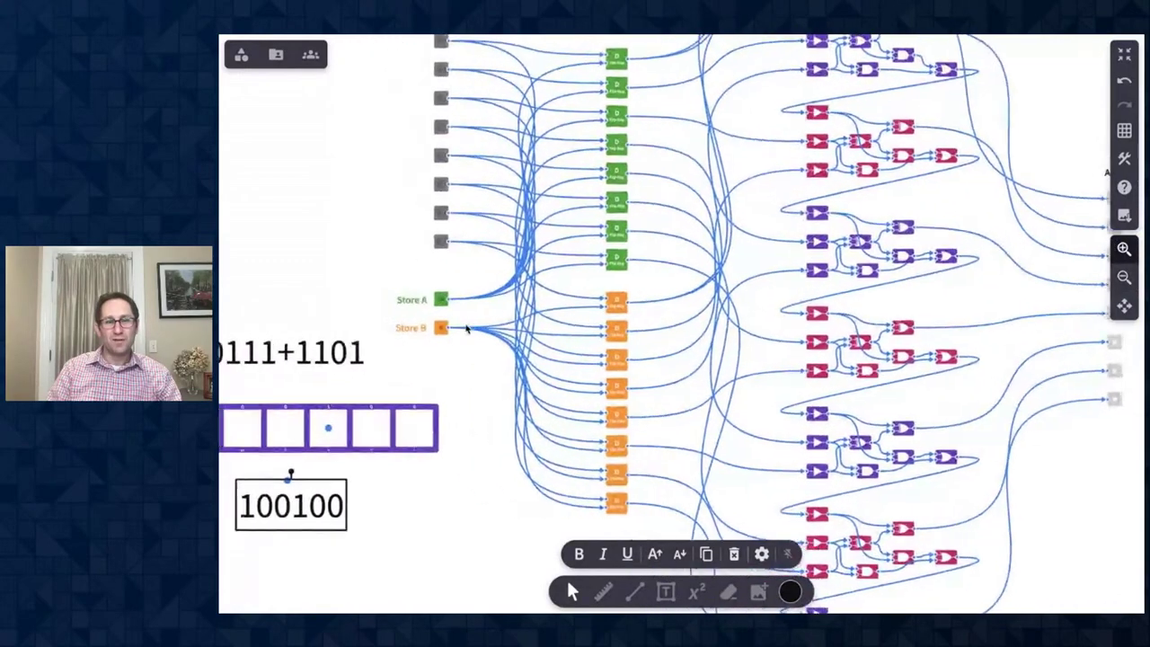
scroll(464, 329, left, 3)
scroll(465, 329, up, 2)
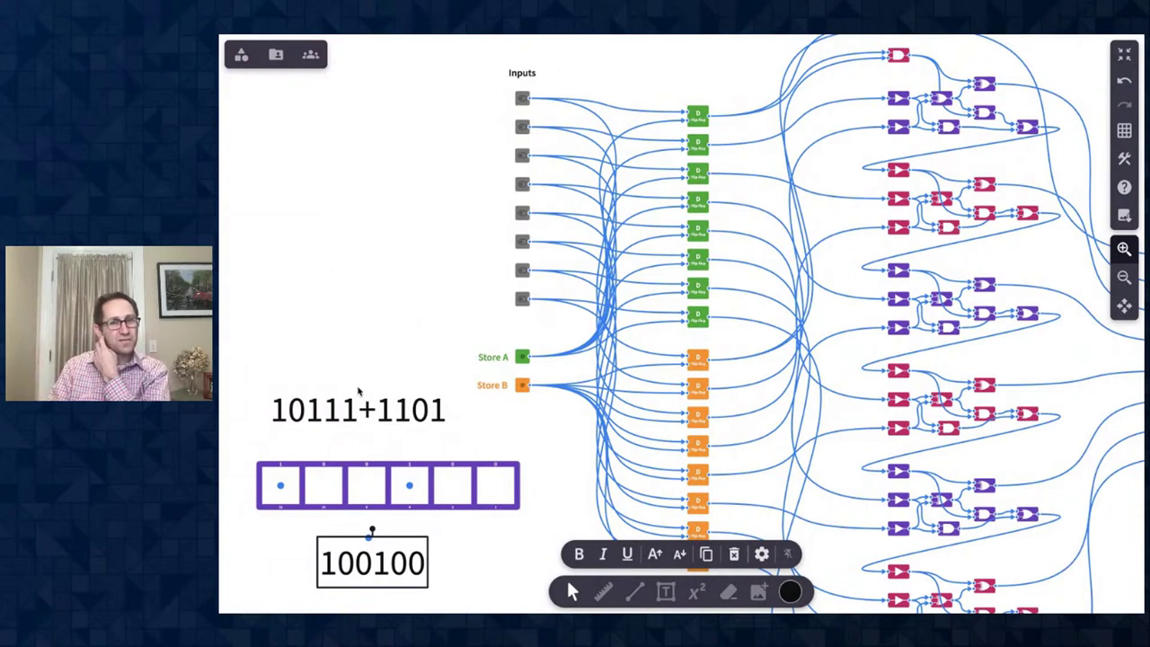
click(523, 96)
click(522, 125)
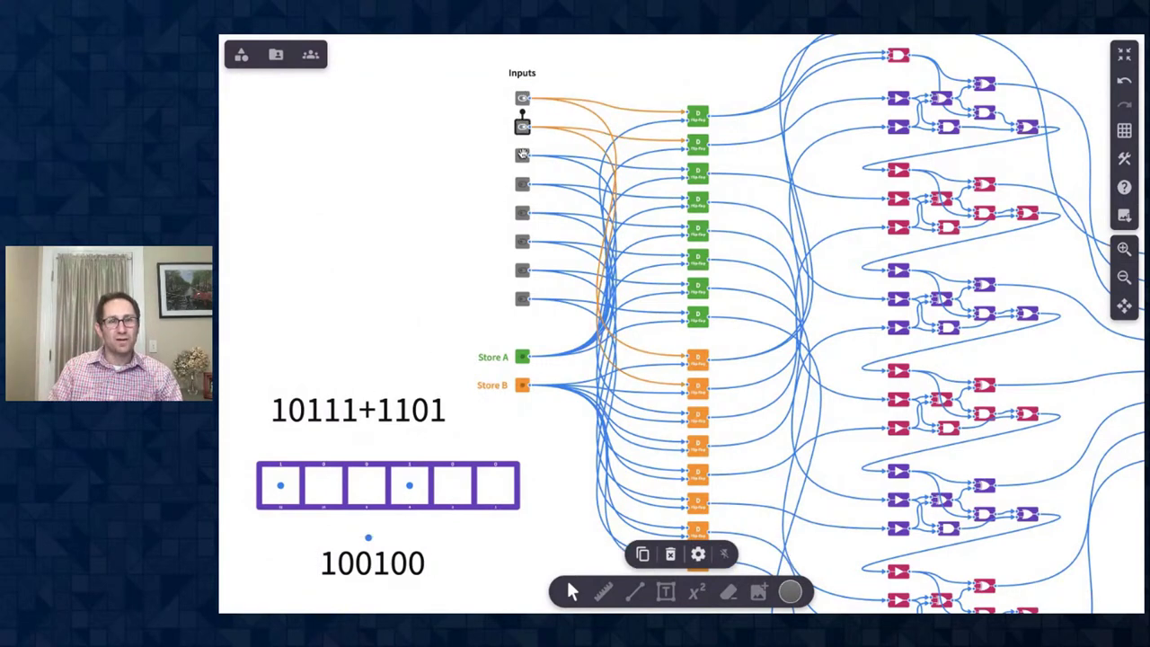
click(523, 154)
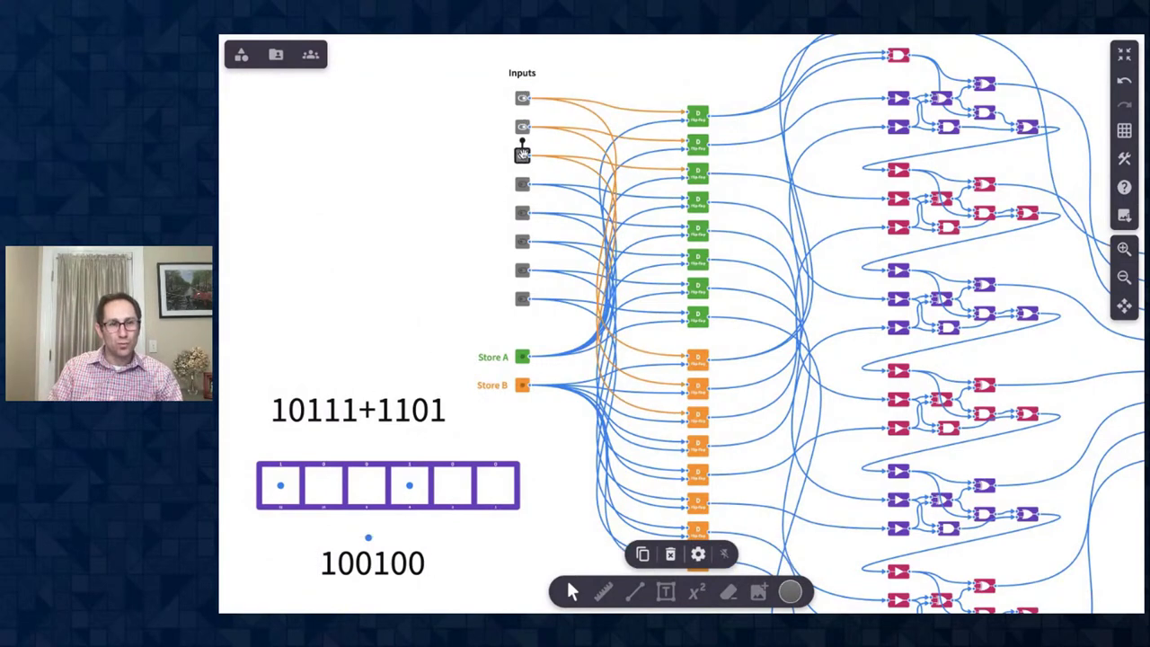
click(522, 212)
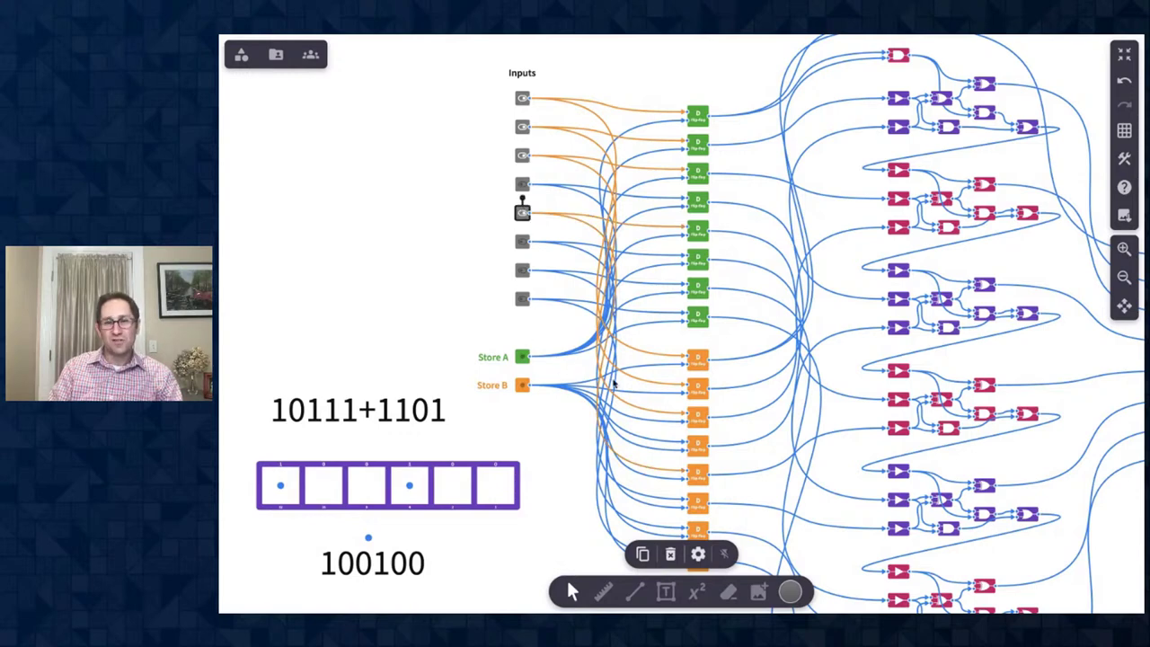
Store the input pattern in the green flip-flops with the Store A switch
click(1124, 277)
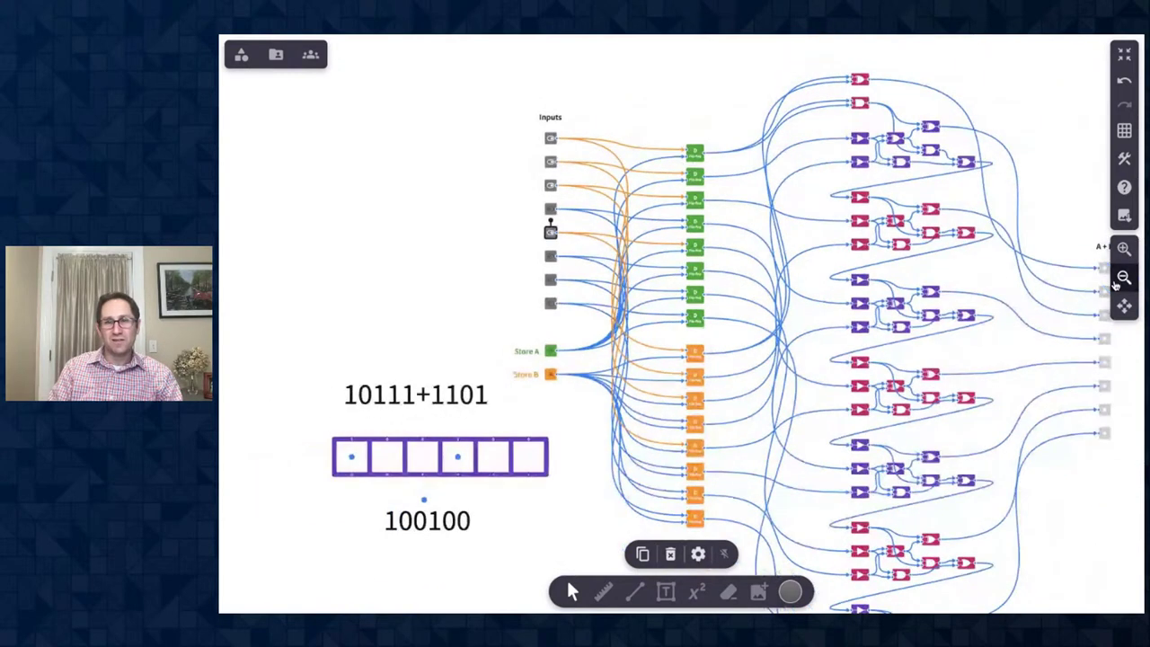
scroll(898, 354, right, 3)
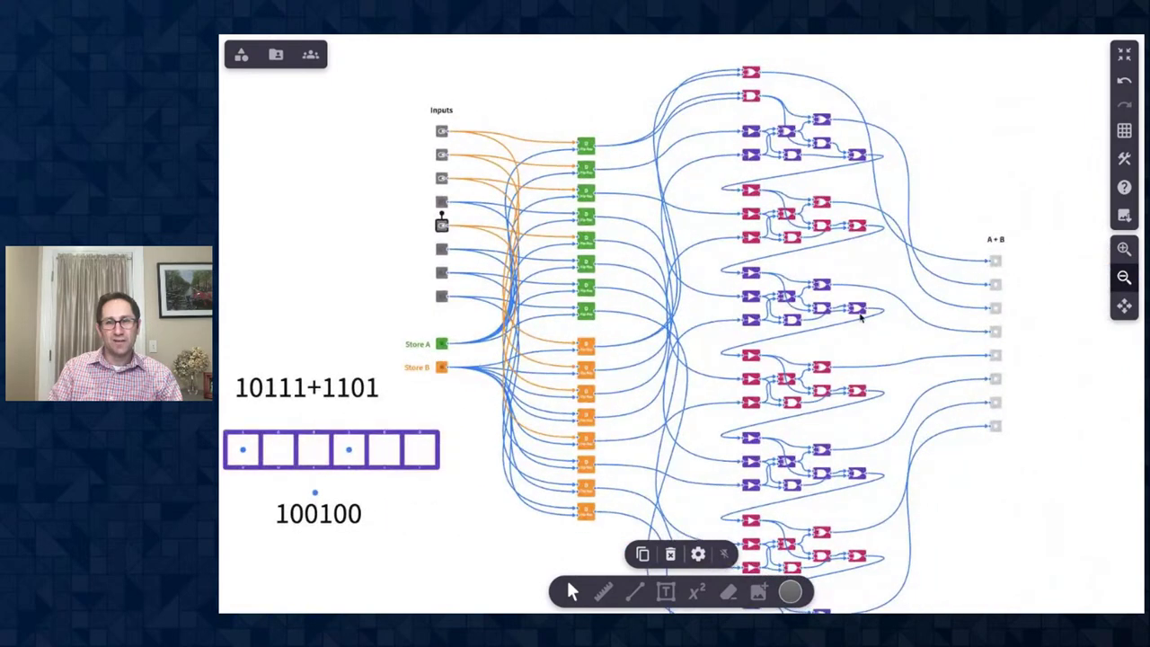
click(438, 344)
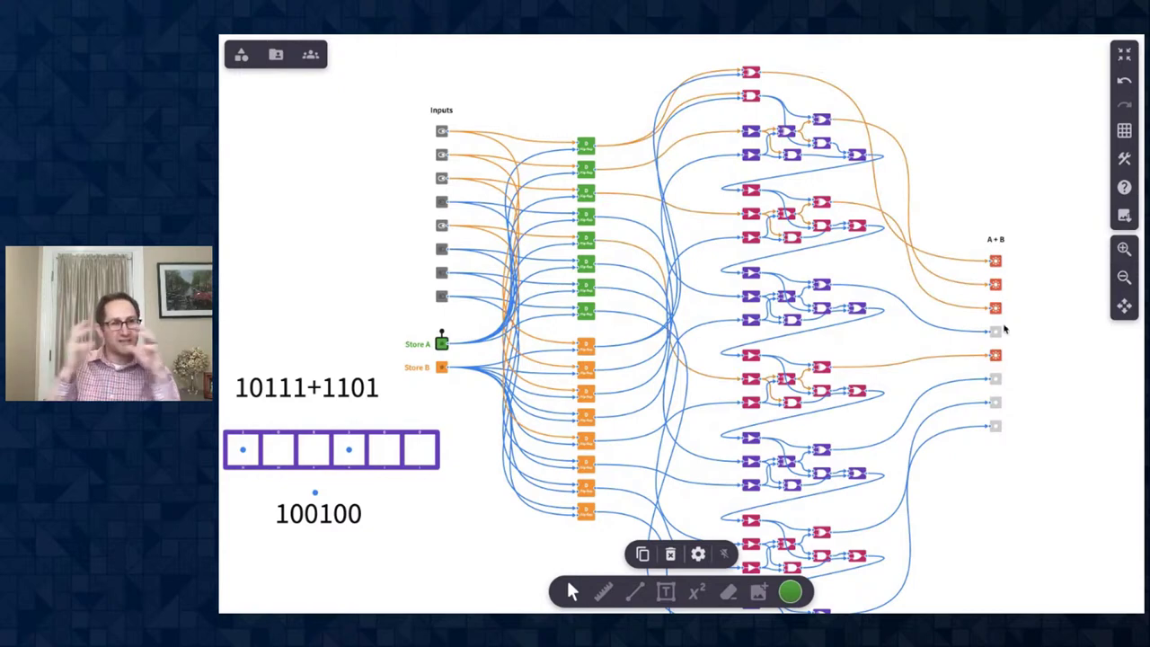
Change the Inputs by turning the third and fifth switches off and the fourth switch on
click(442, 177)
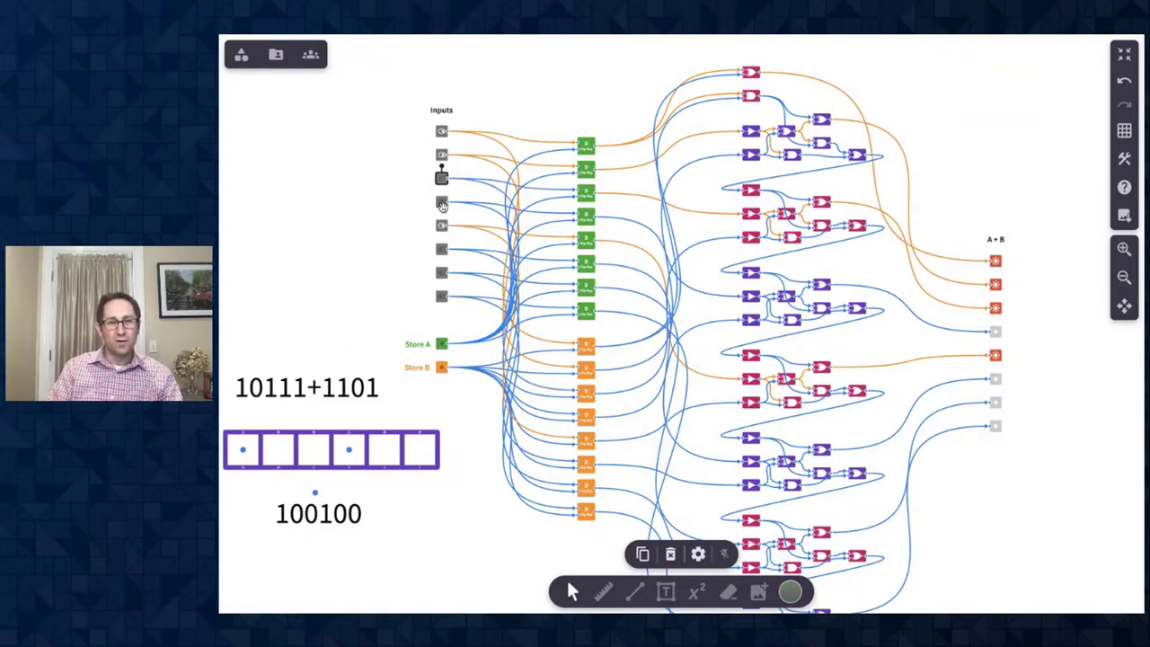
click(442, 201)
click(441, 225)
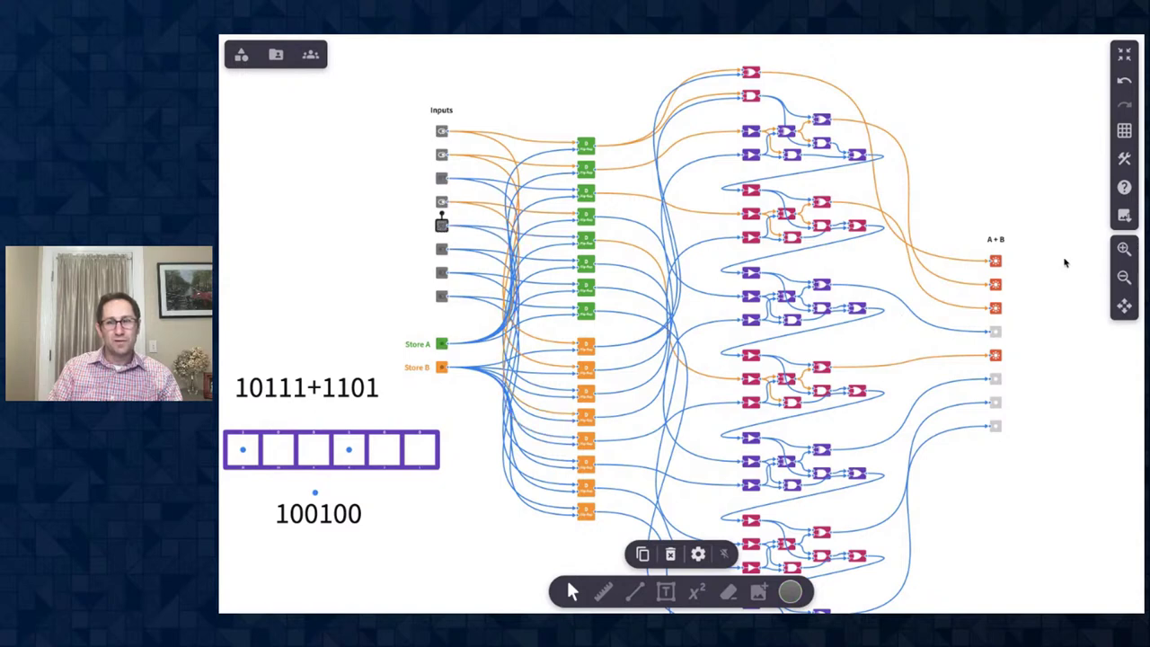
Store the new input pattern in the orange flip-flops with the Store B switch, and compare the A + B lights with 100100
click(1125, 249)
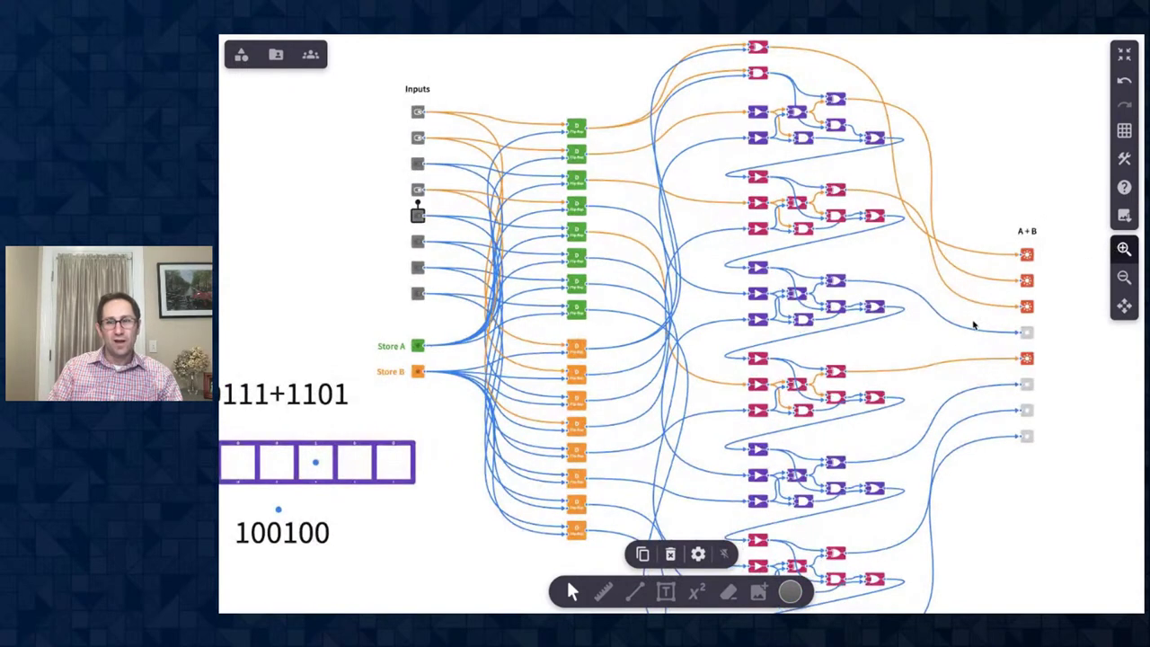
click(973, 321)
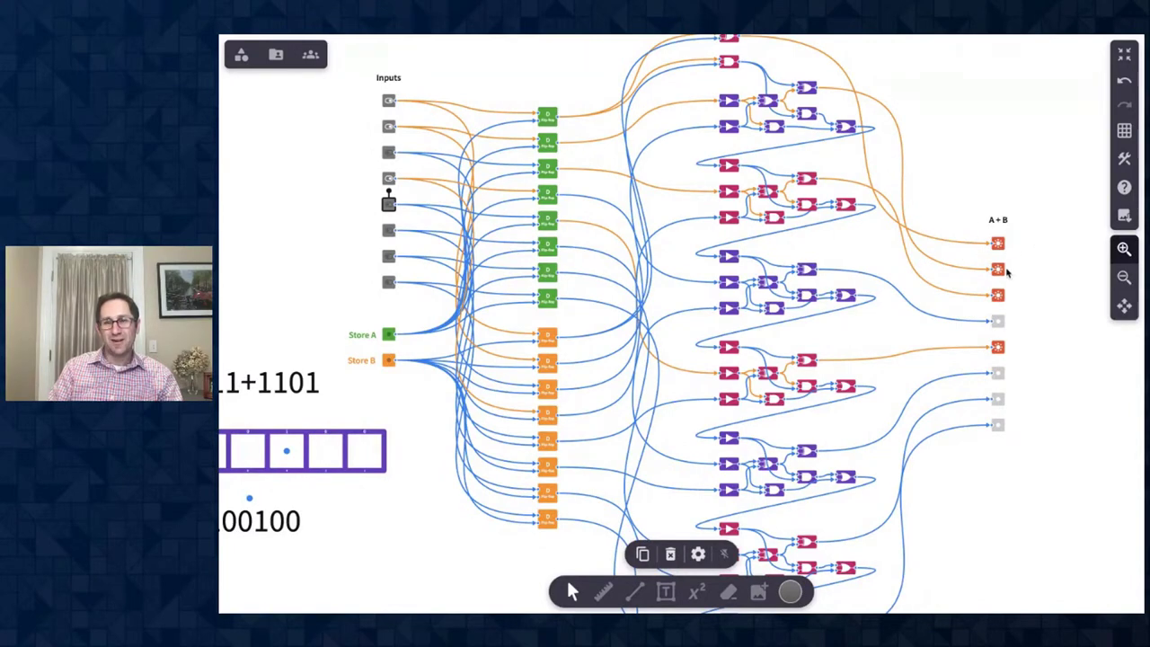
scroll(656, 345, left, 5)
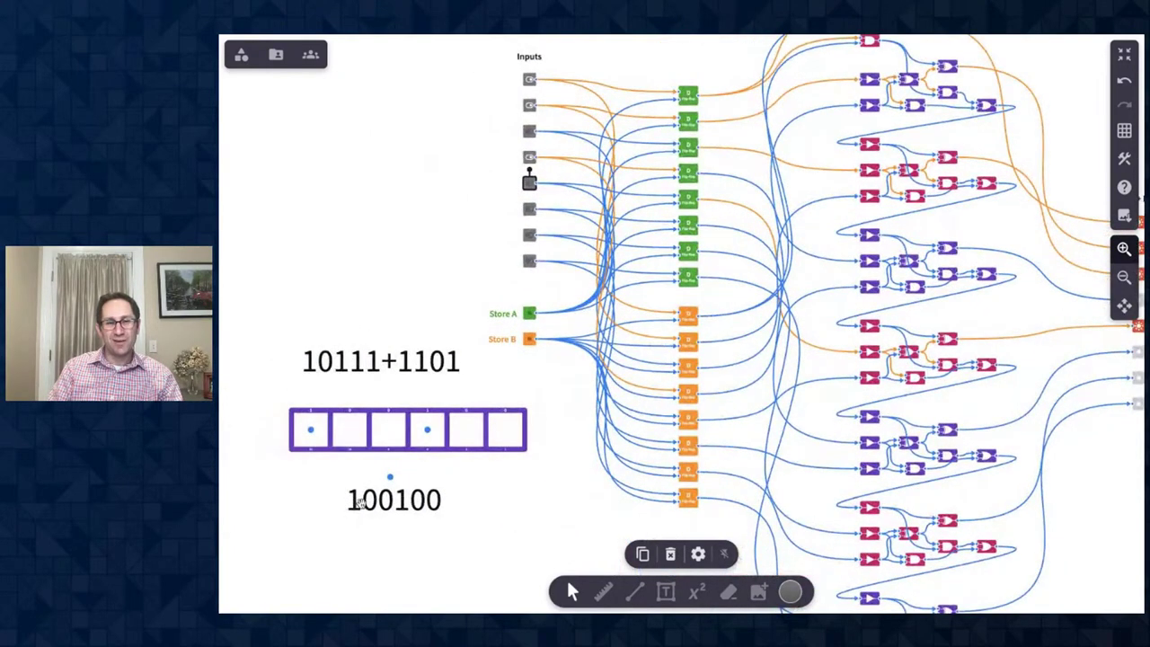
scroll(645, 485, right, 8)
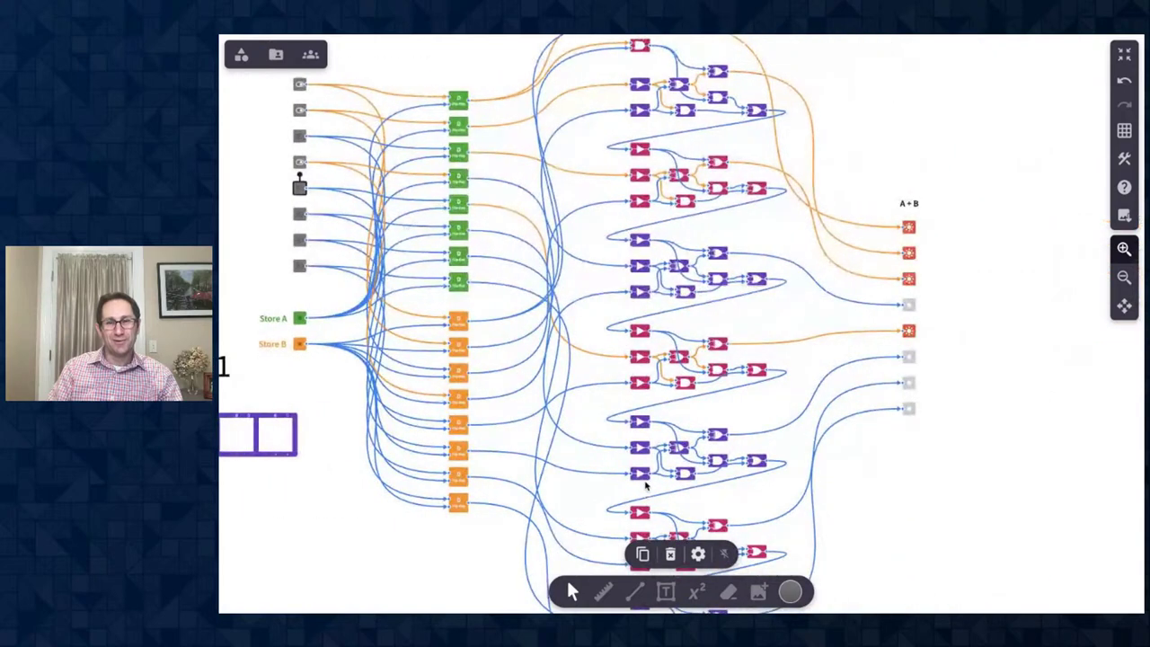
click(299, 343)
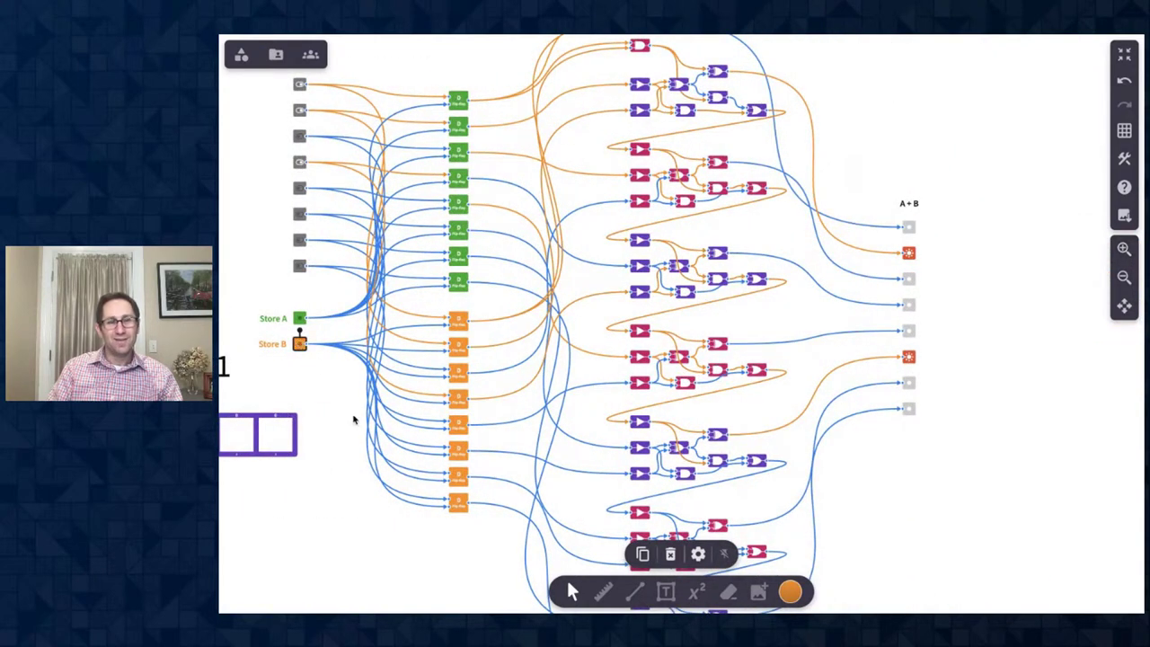
scroll(354, 420, left, 5)
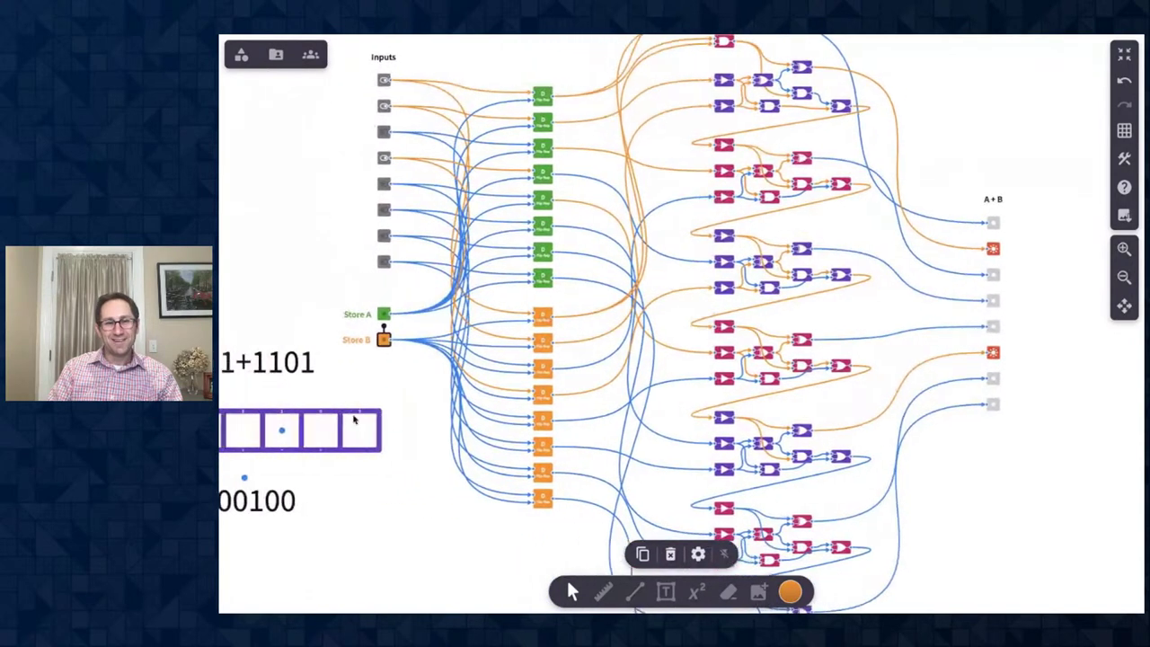
scroll(353, 419, left, 5)
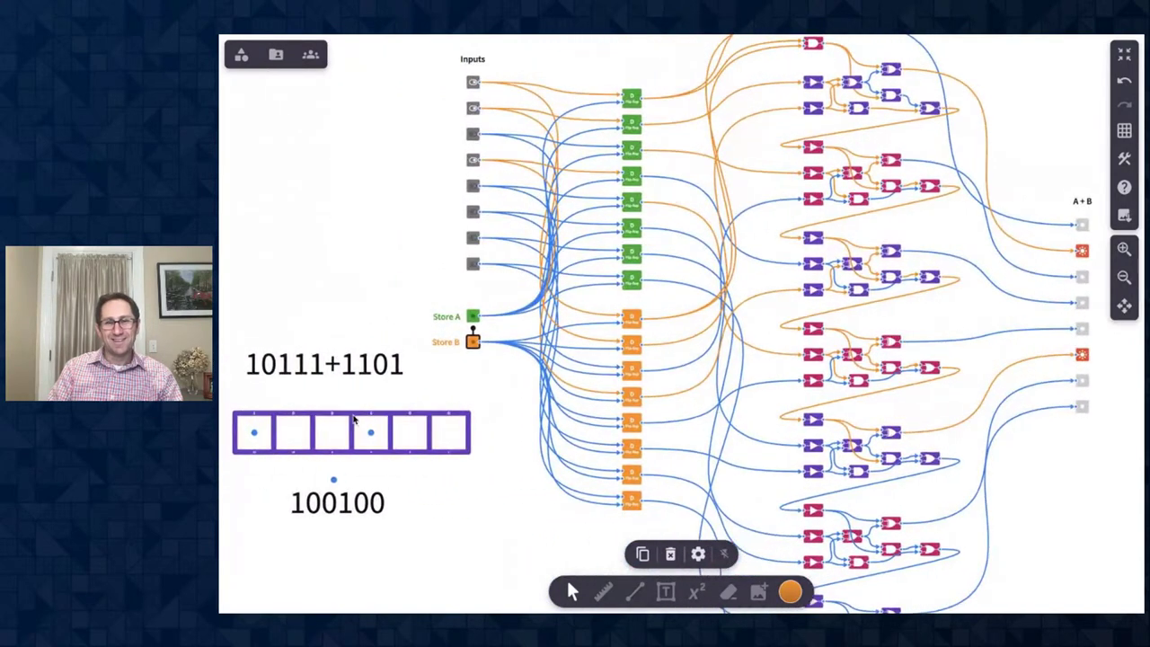
Enter 10111 again by turning the third and fifth Inputs switches on and the fourth off, and store it with Store A
scroll(353, 420, right, 2)
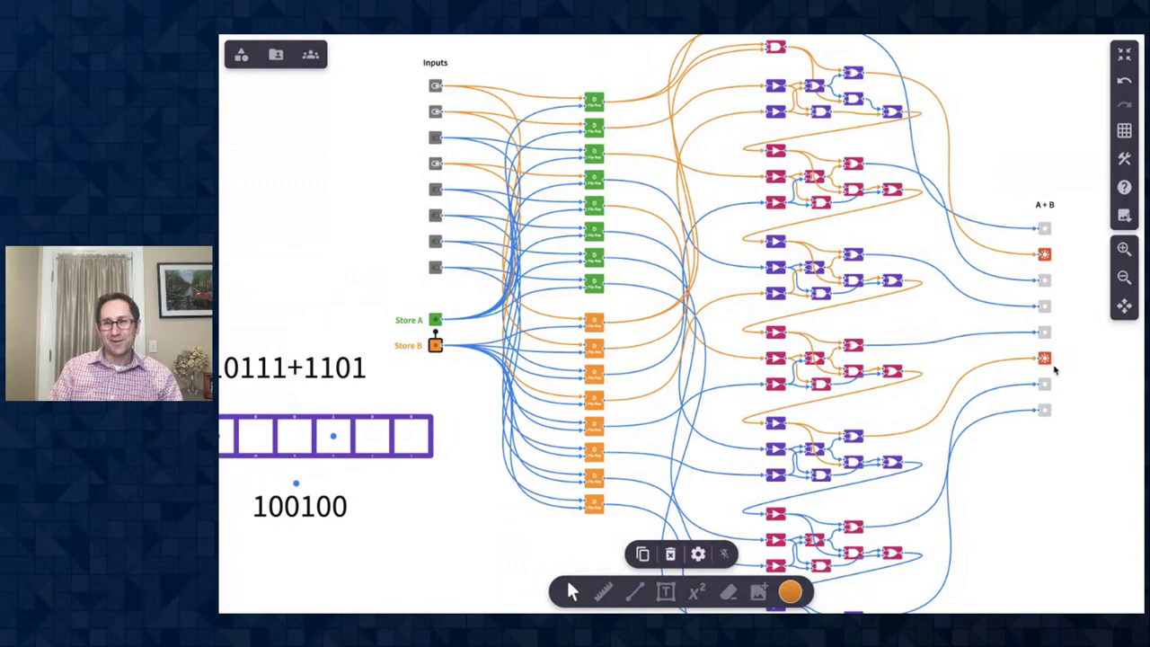
scroll(579, 154, left, 3)
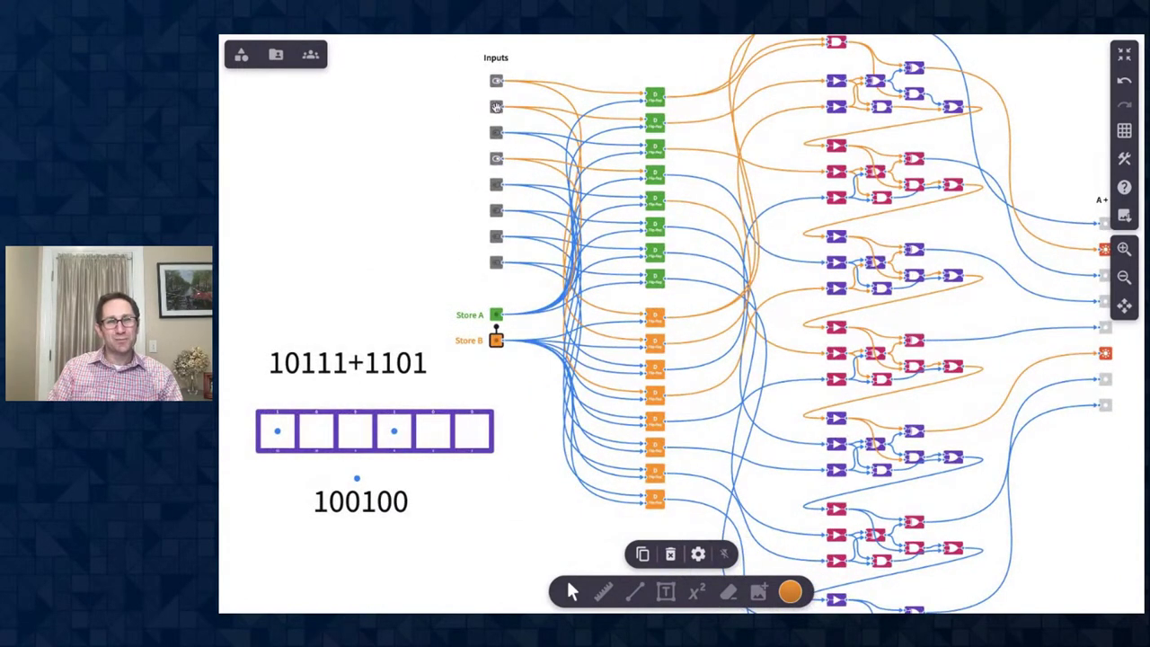
click(496, 132)
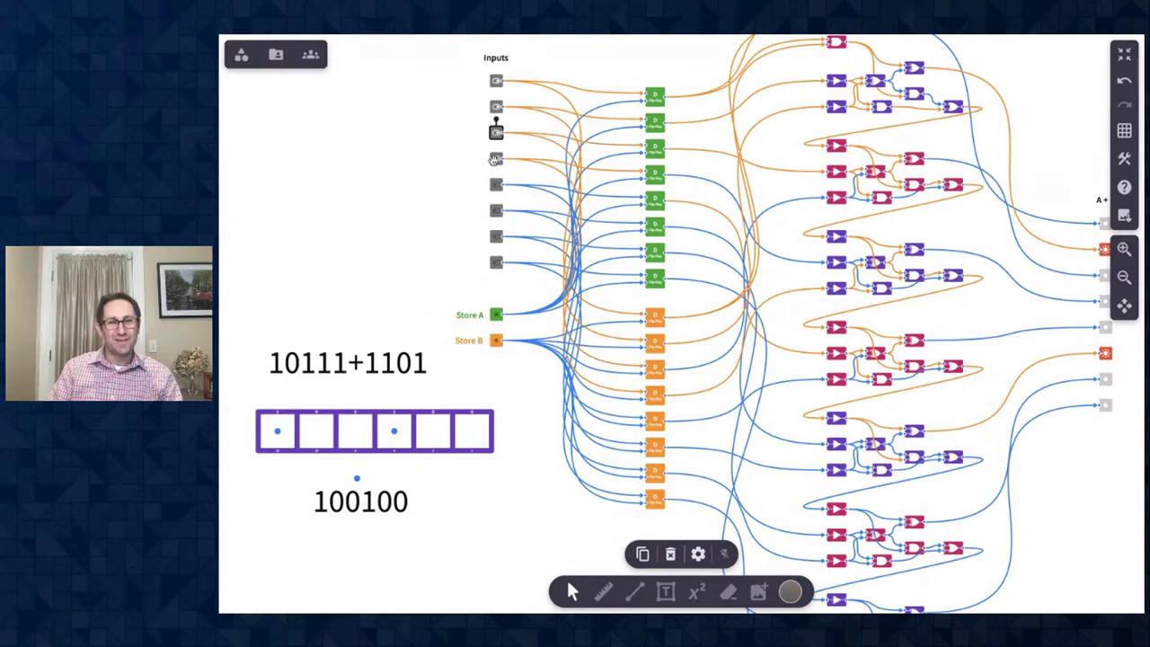
click(496, 160)
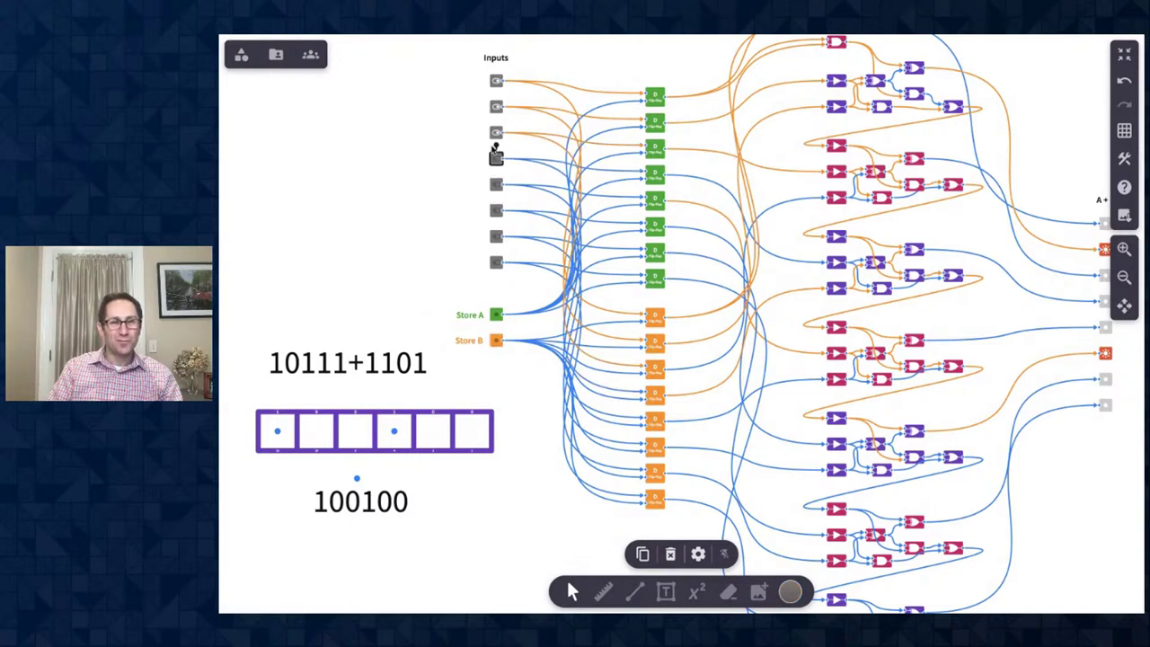
click(496, 182)
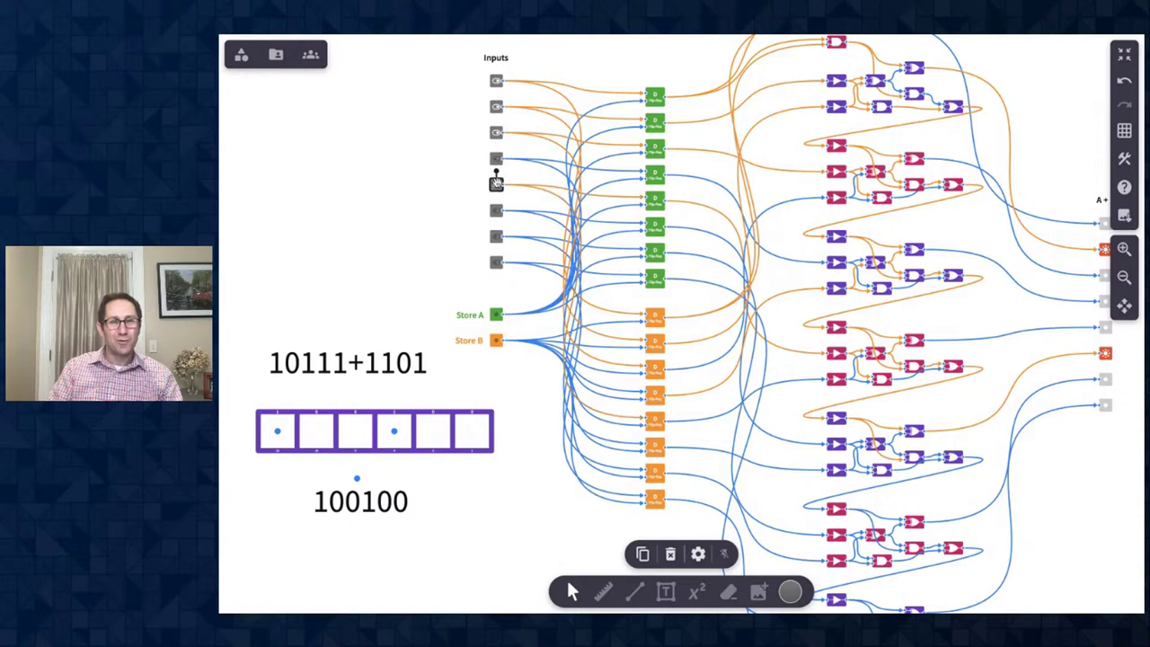
click(497, 312)
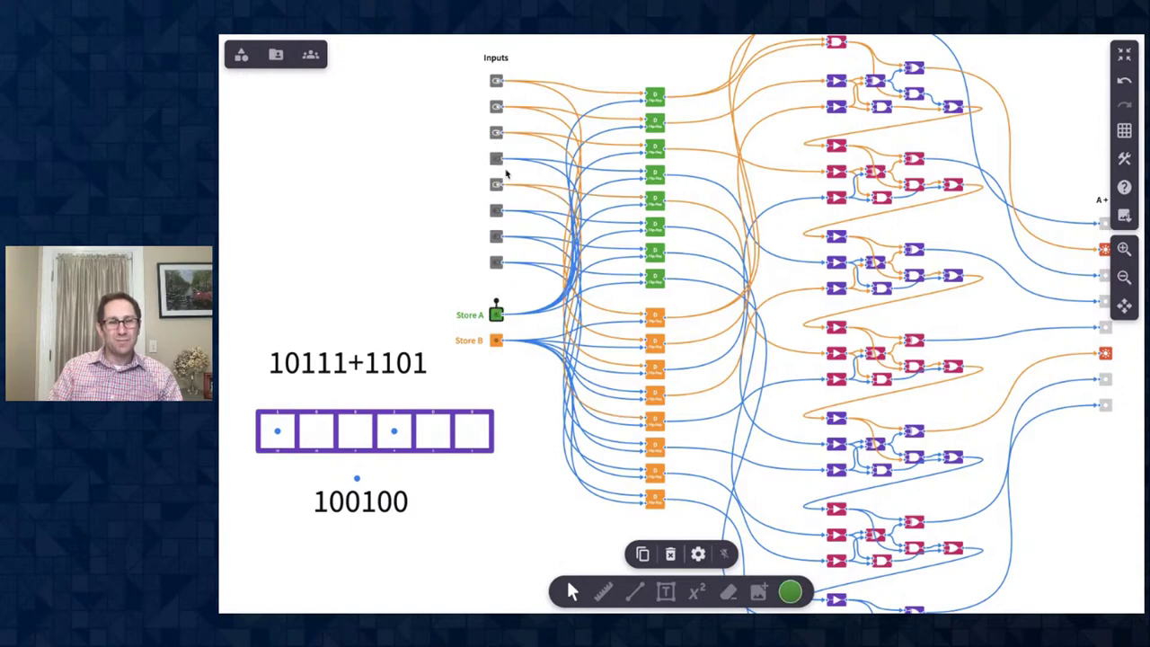
Set the Inputs to 1101 by turning the second and fifth switches off and the fourth on, and store it with Store B
click(496, 106)
click(496, 132)
click(496, 158)
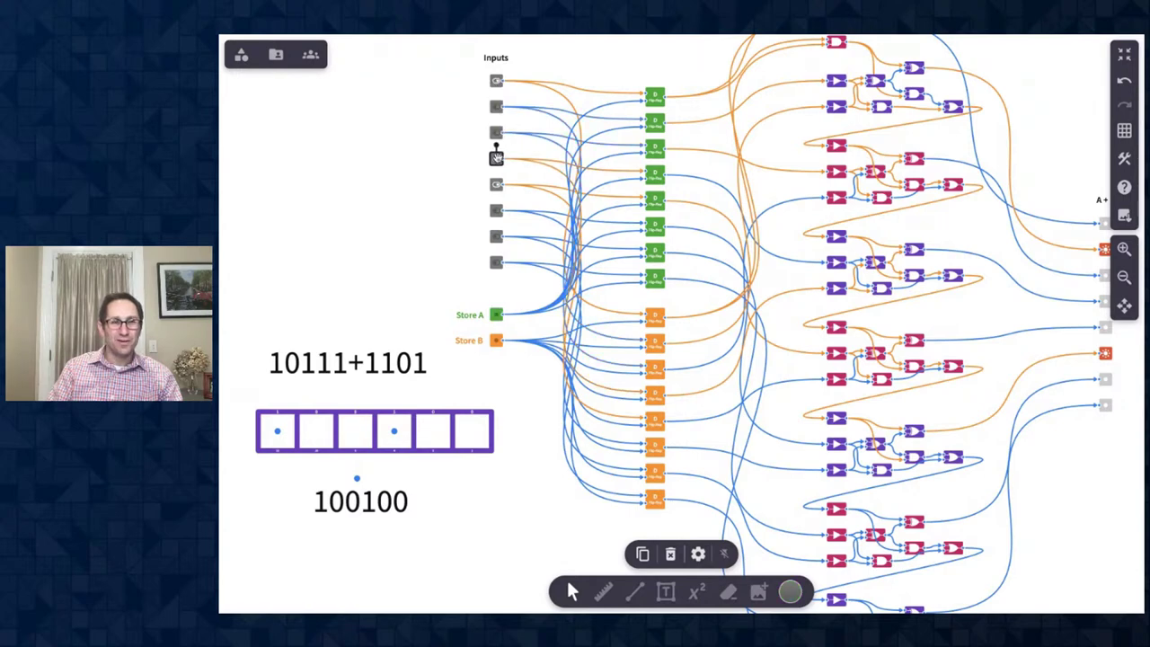
click(496, 132)
click(495, 184)
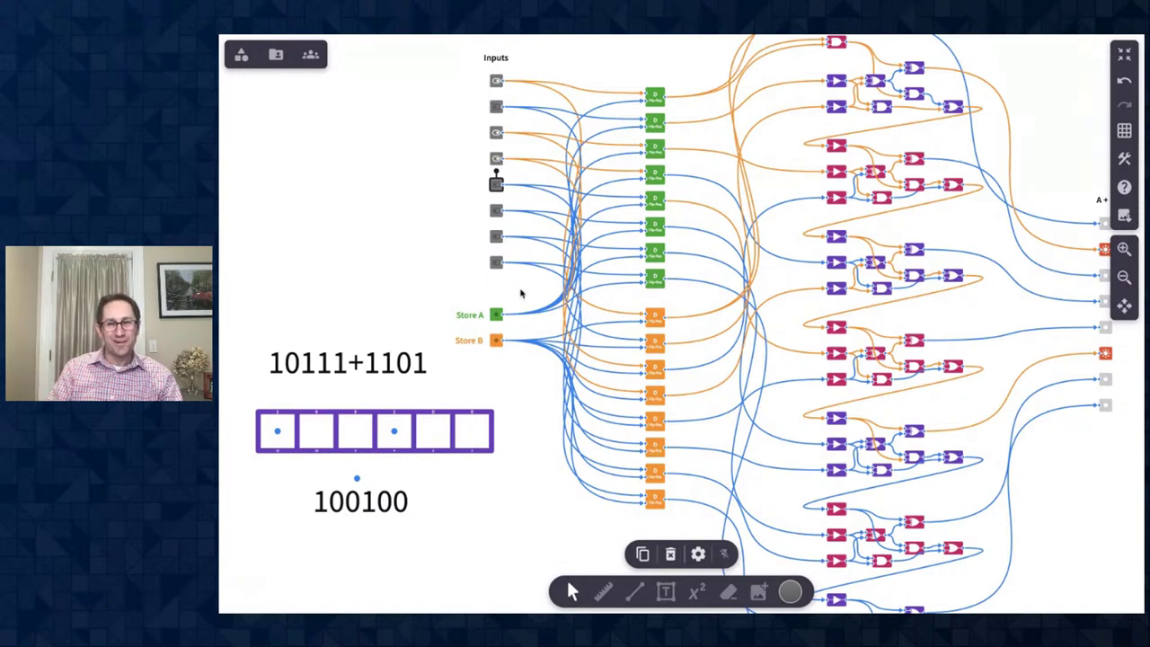
scroll(521, 294, right, 3)
scroll(521, 294, right, 1)
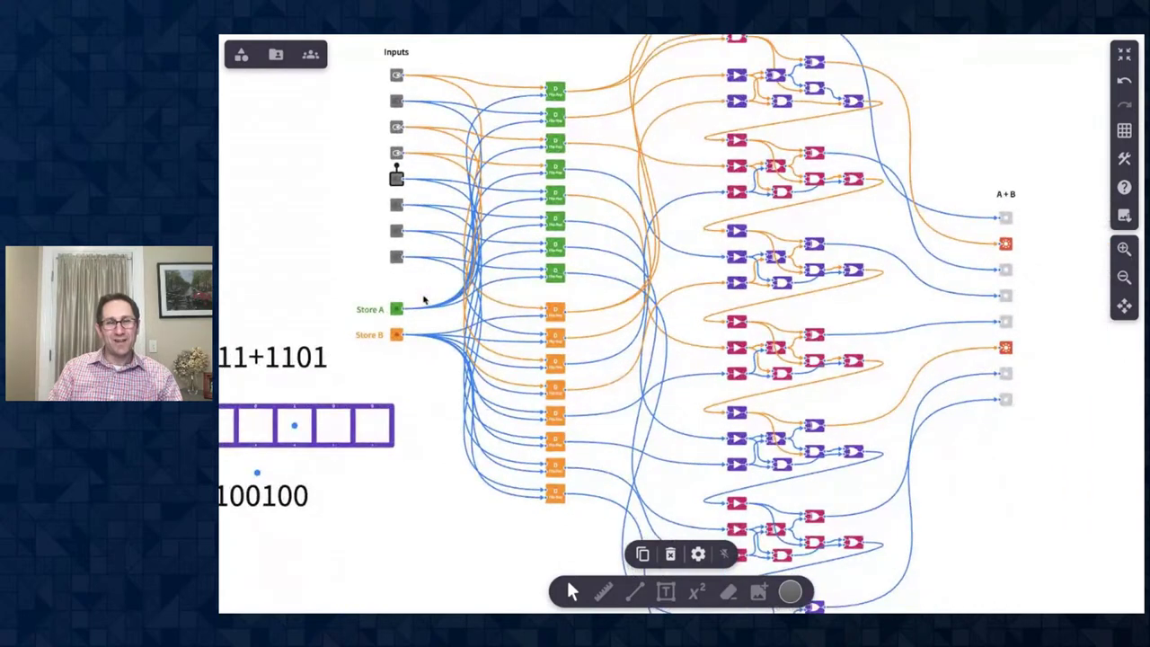
click(398, 334)
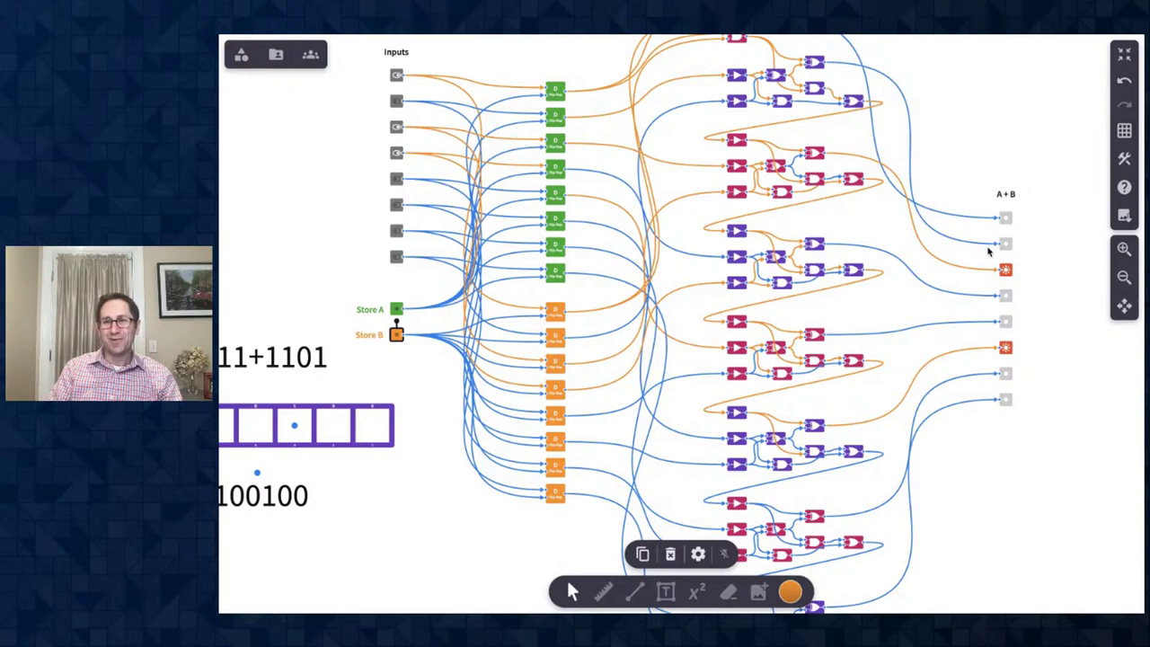
click(1125, 277)
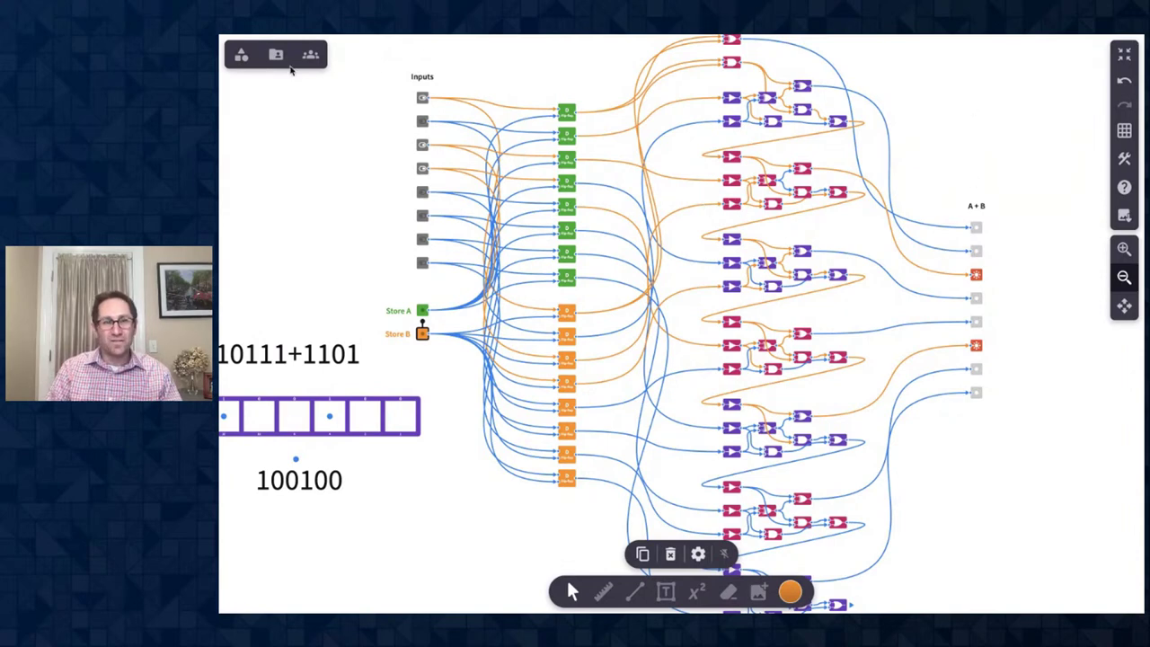
click(241, 54)
scroll(308, 261, down, 5)
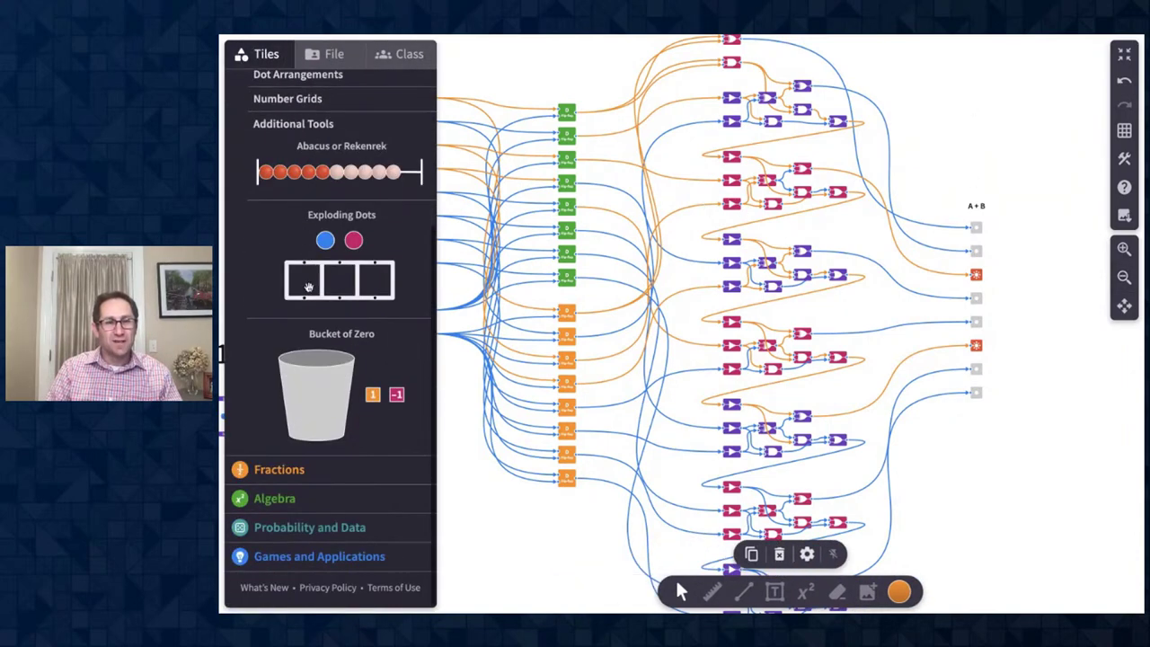
click(301, 498)
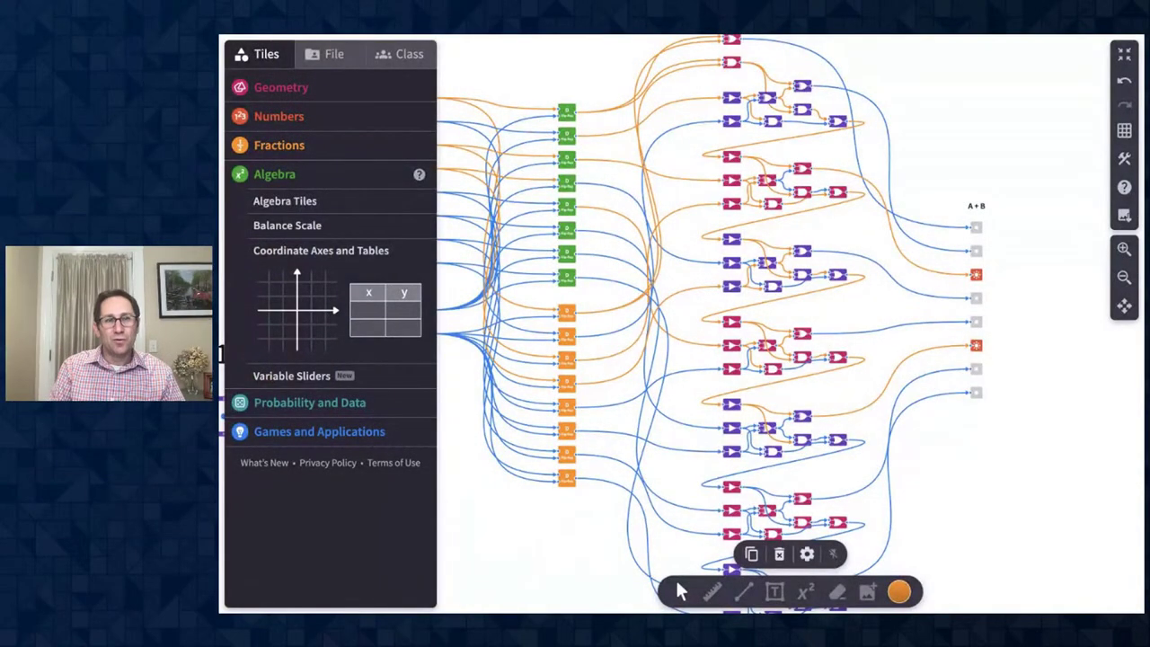
scroll(604, 279, down, 5)
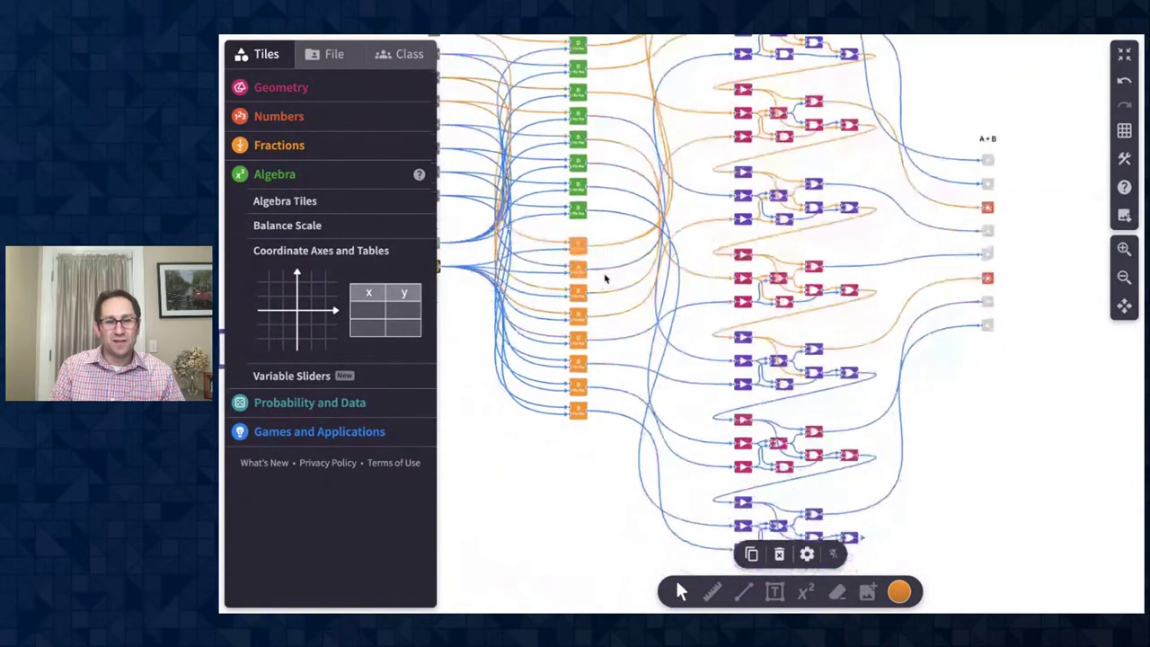
scroll(693, 180, up, 7)
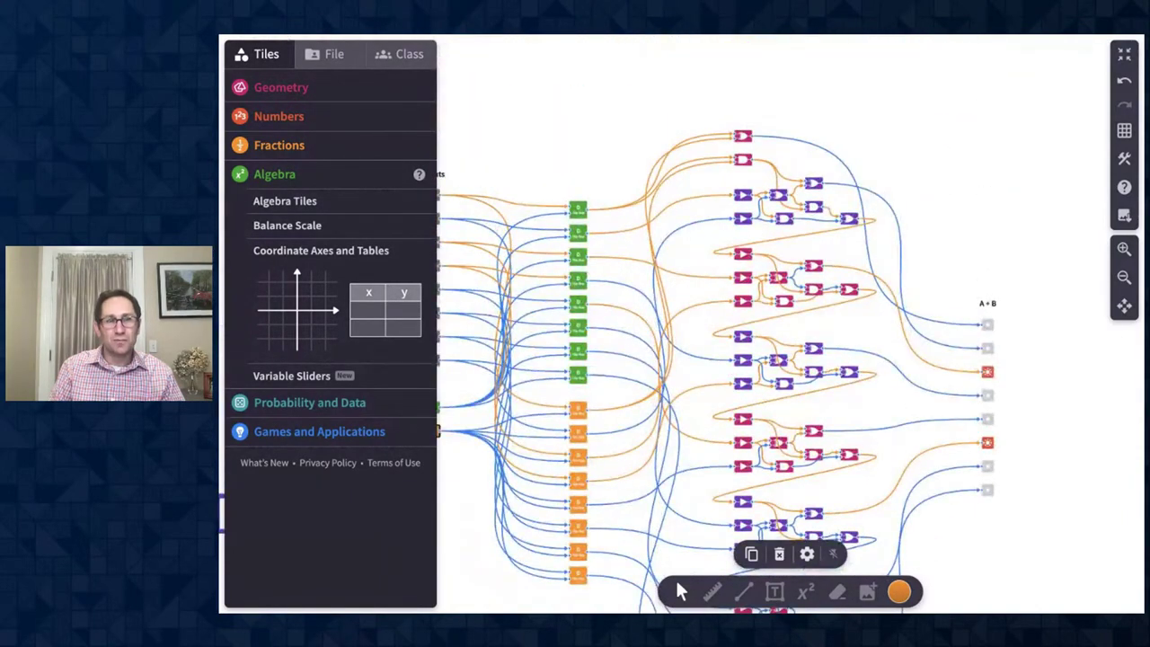
Start a new blank canvas from the file library, discarding the unsaved changes to the Full adder file
click(335, 56)
scroll(350, 144, up, 10)
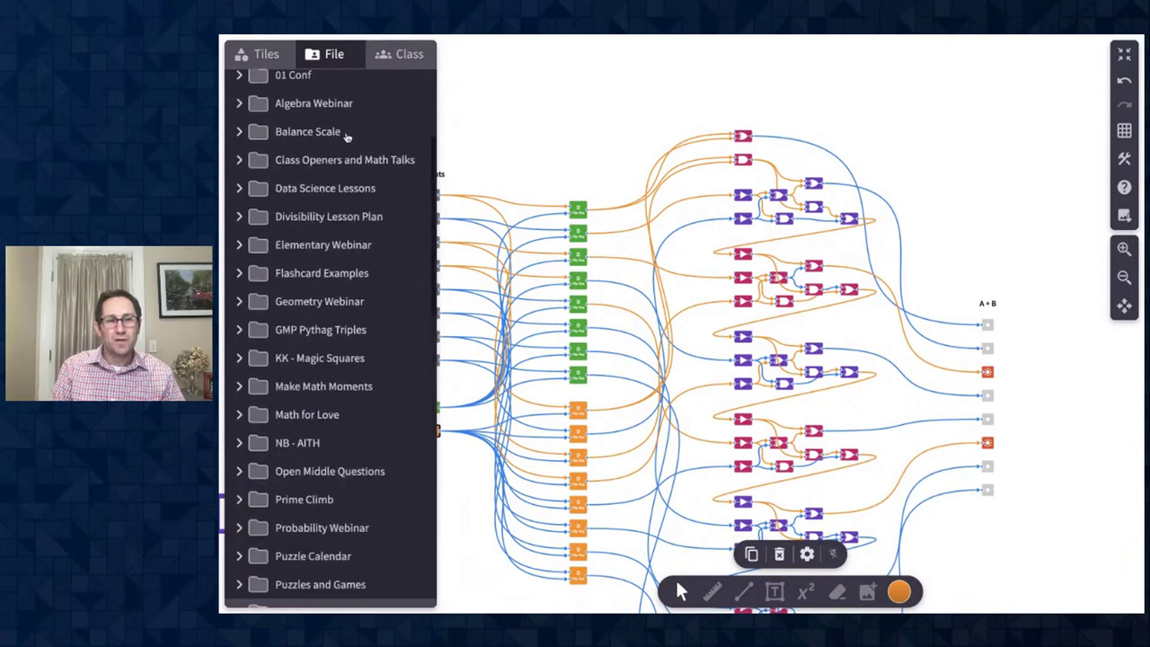
click(417, 208)
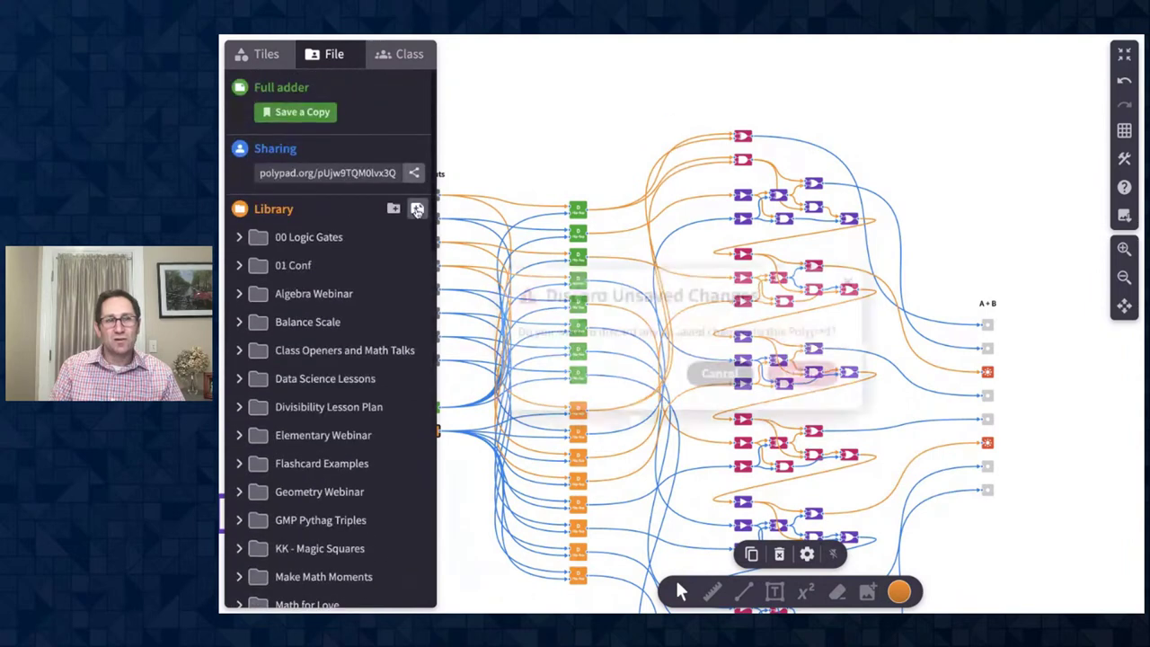
click(806, 375)
Add a switch and a light from the Logic and Computing tiles to the blank canvas
click(261, 63)
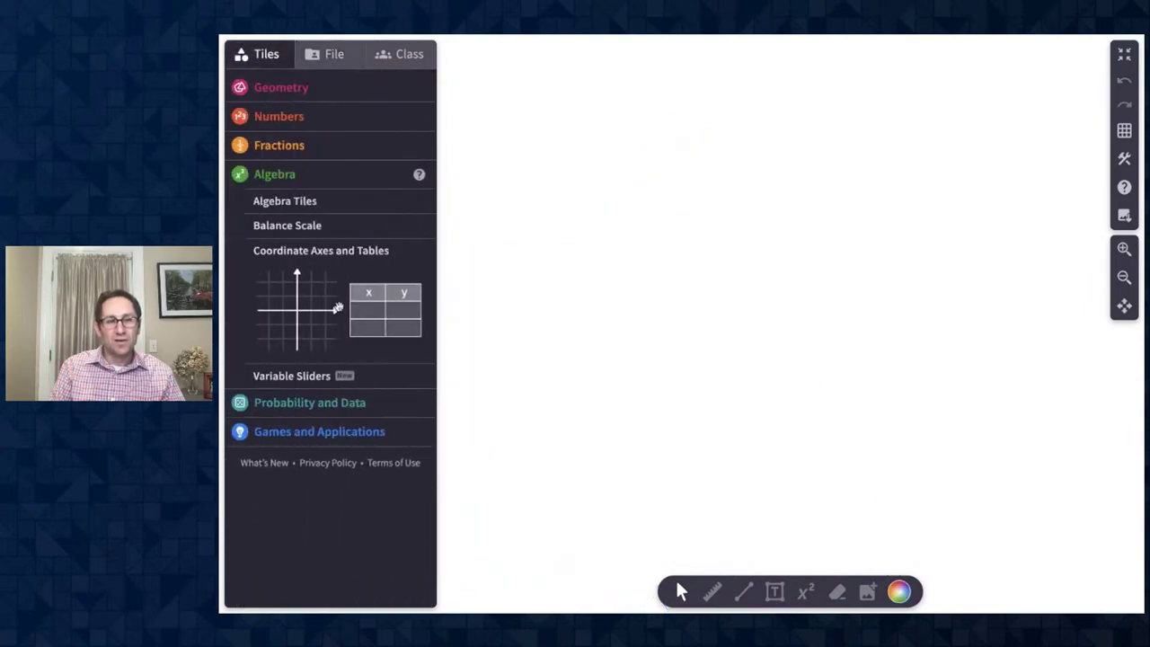
click(327, 430)
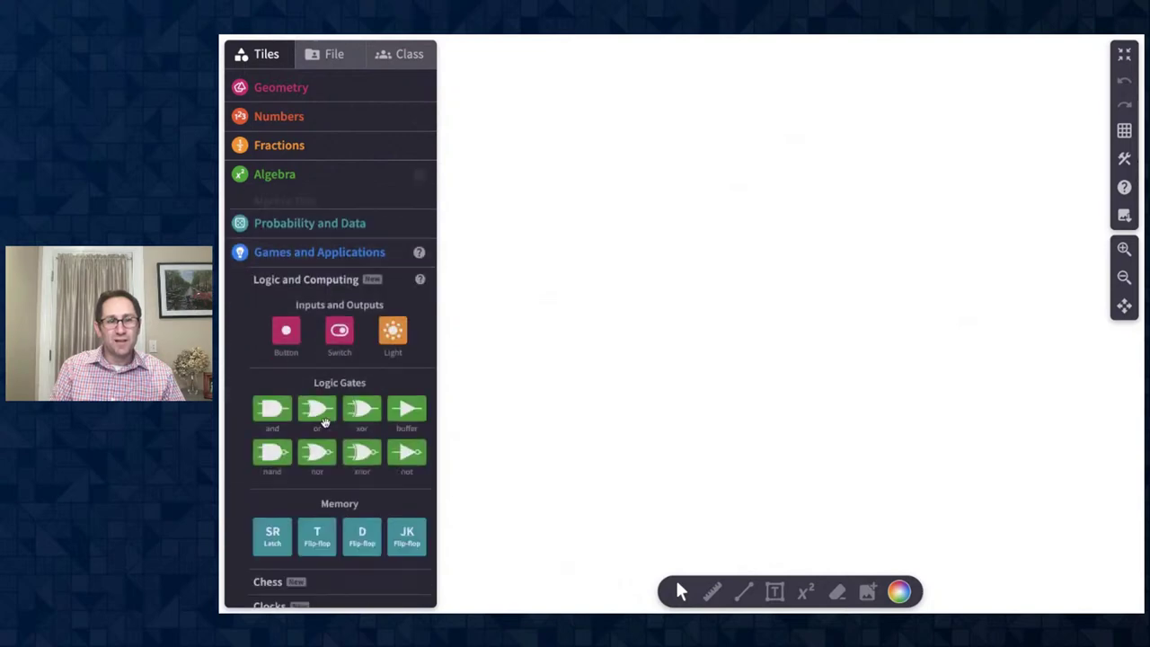
click(340, 311)
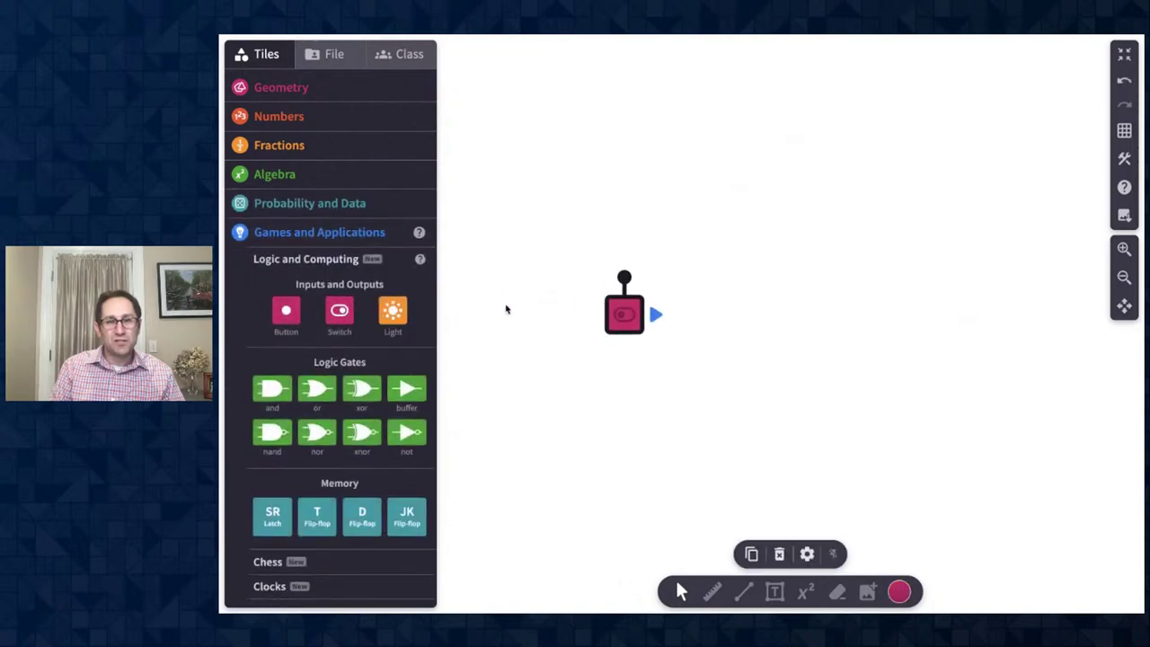
click(393, 311)
Connect the switch's output to the light's input and turn the switch on
drag(657, 315, 739, 324)
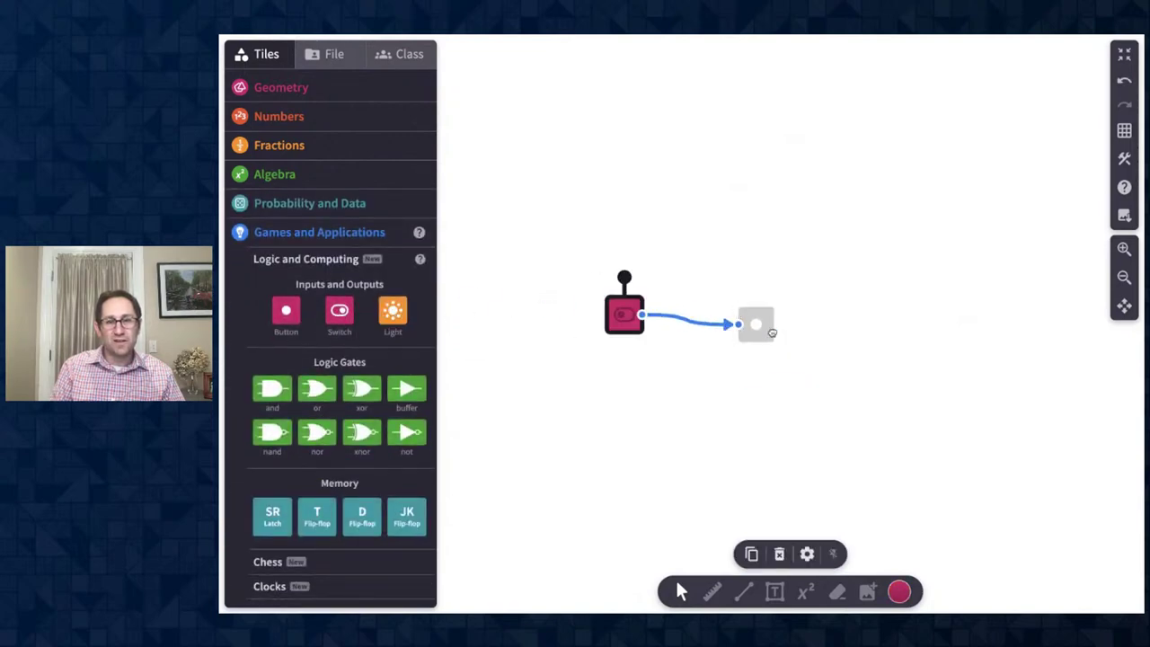
click(634, 312)
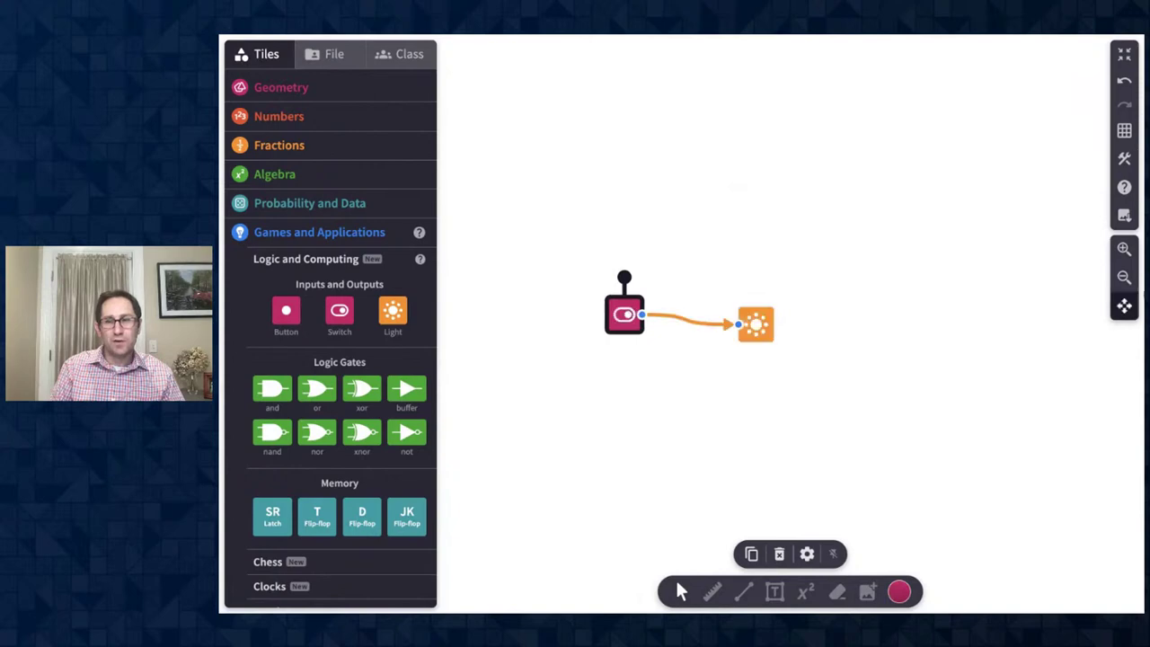
click(1124, 250)
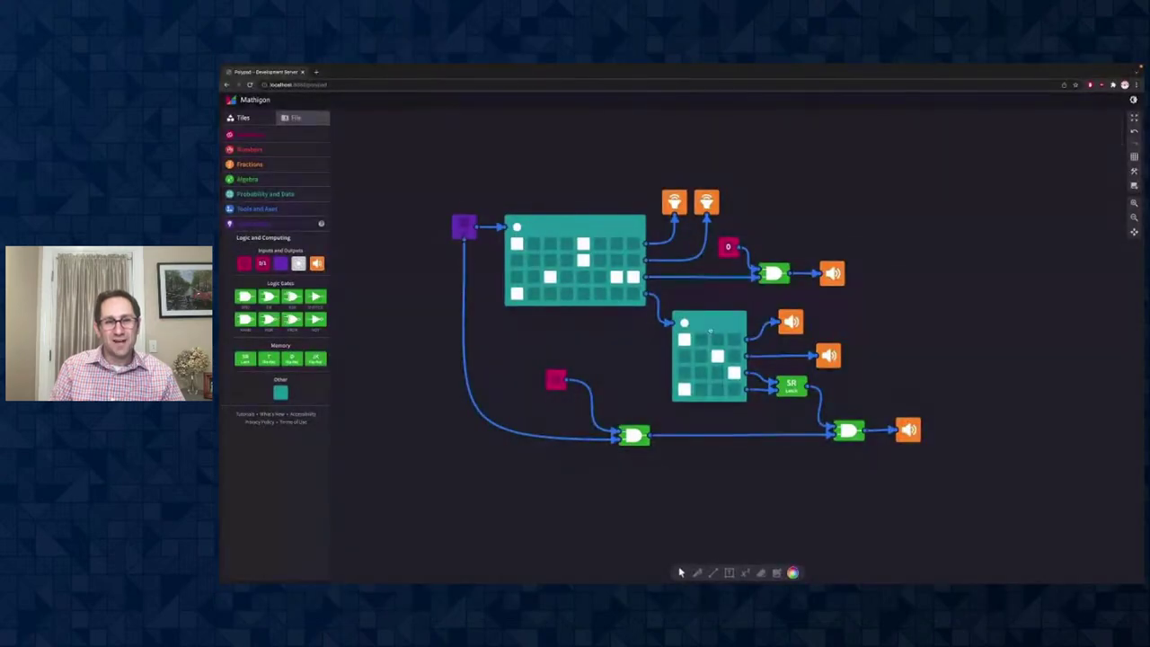
drag(640, 172, 762, 213)
click(762, 213)
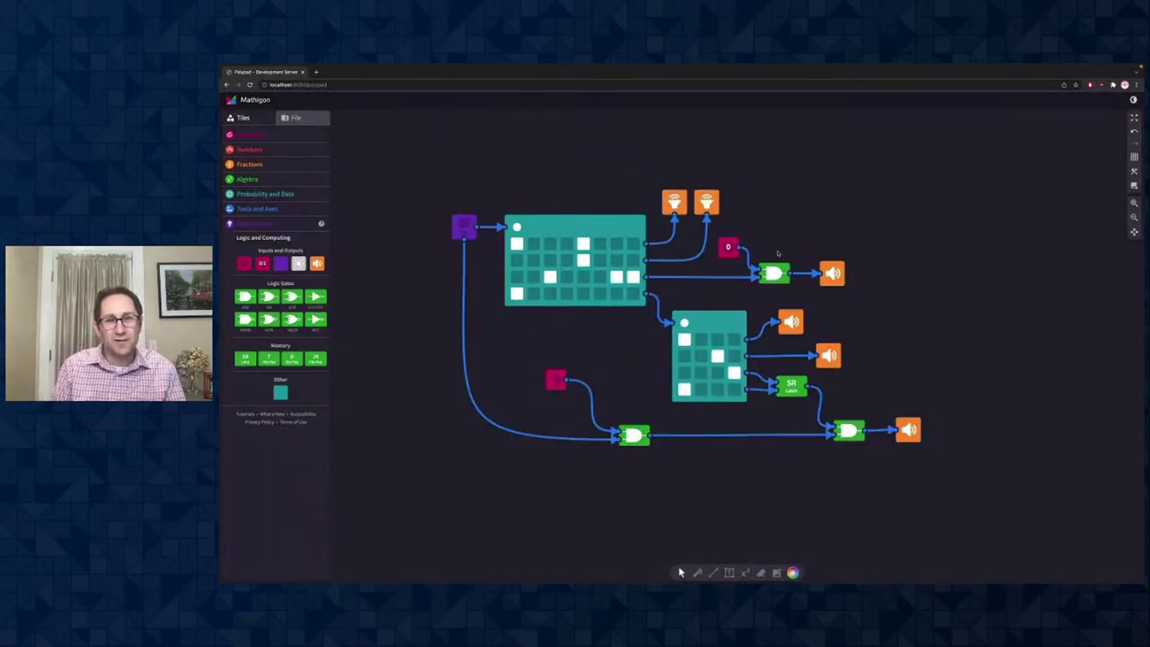
click(773, 272)
click(728, 246)
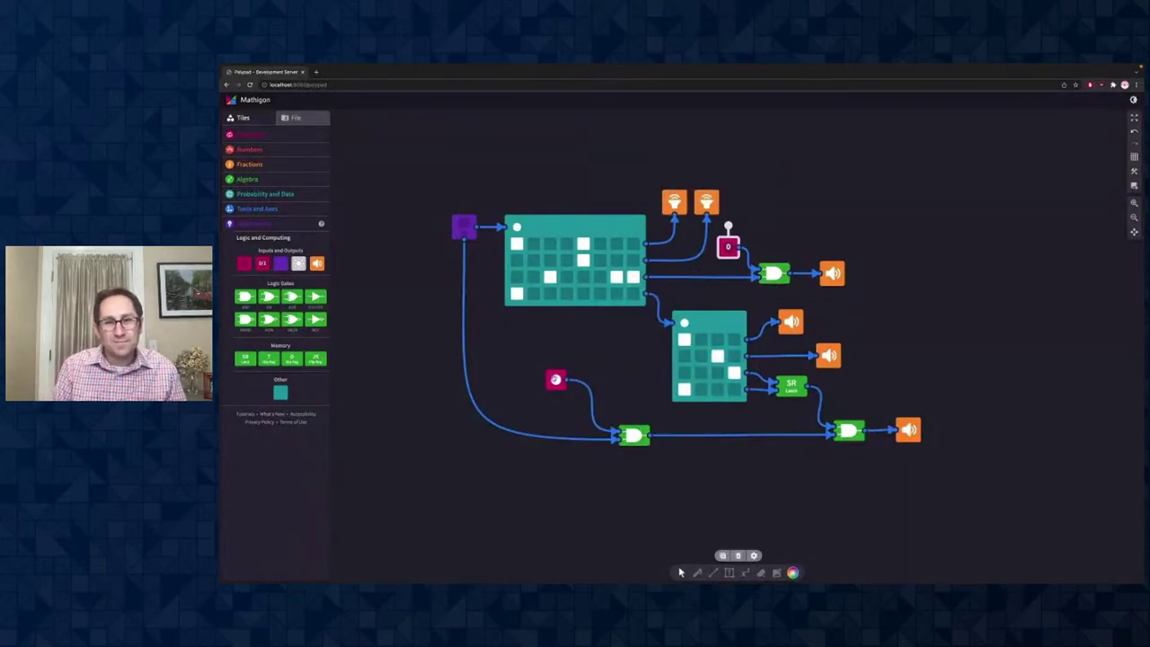
click(624, 409)
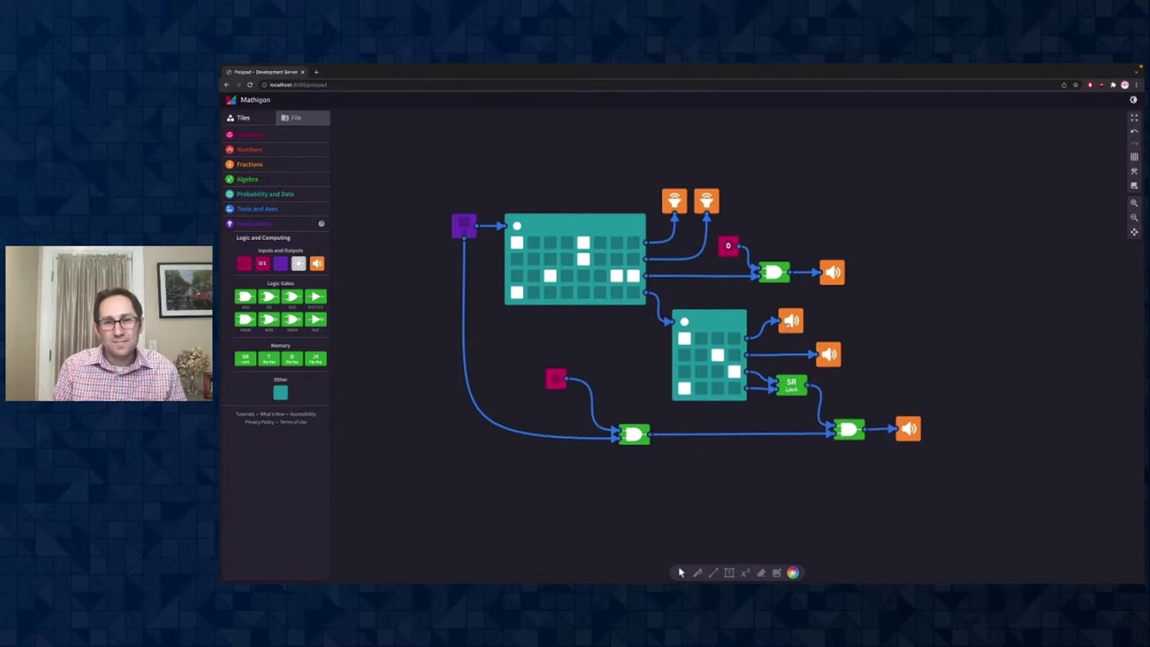
Examine the available sounds for the sample player fed by the smaller sequencer's first row
click(796, 322)
click(1102, 129)
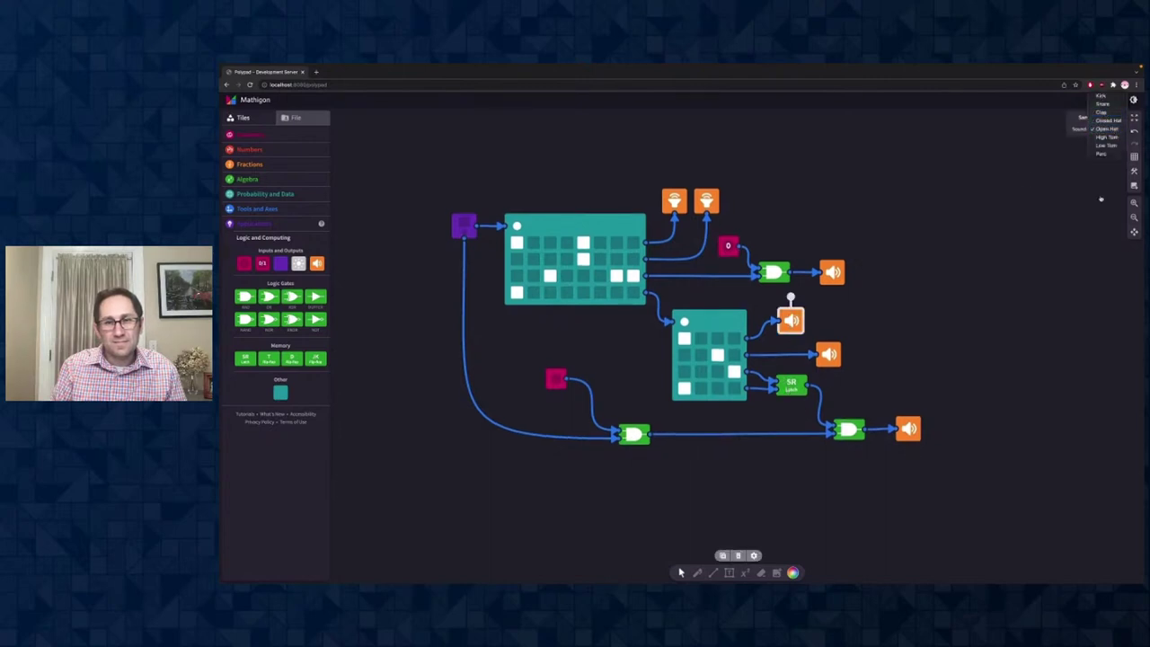
click(1102, 114)
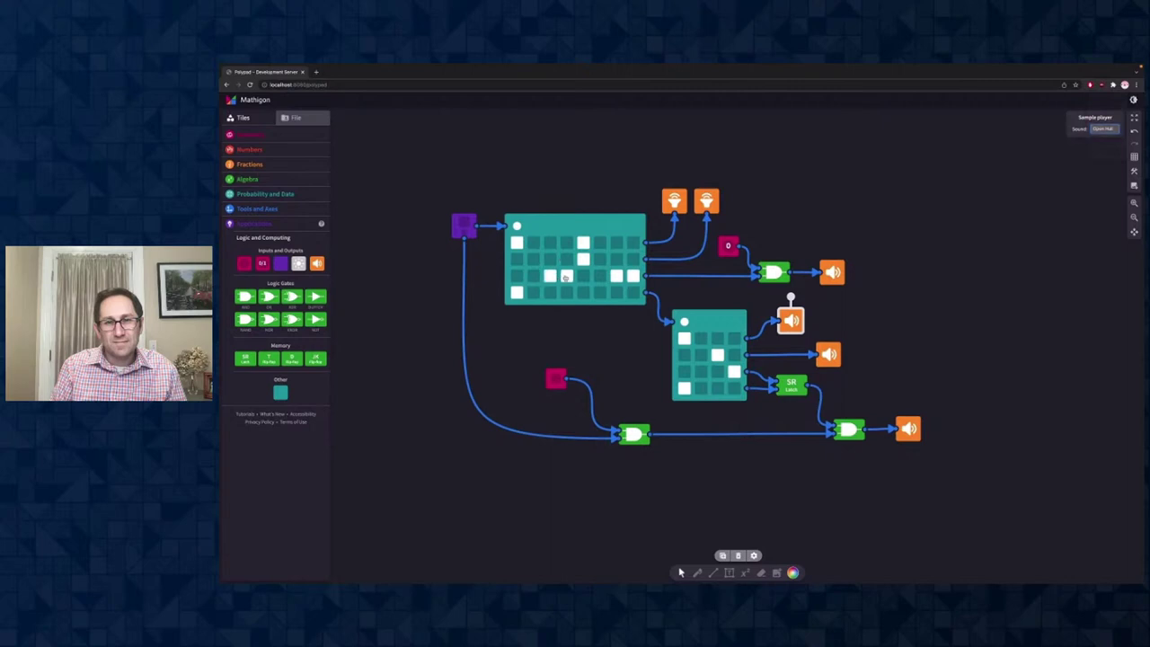
Run the metronome, set the 0/1 input at the upper gate to 1, and activate the sixth cell in the larger sequencer's third row
click(460, 223)
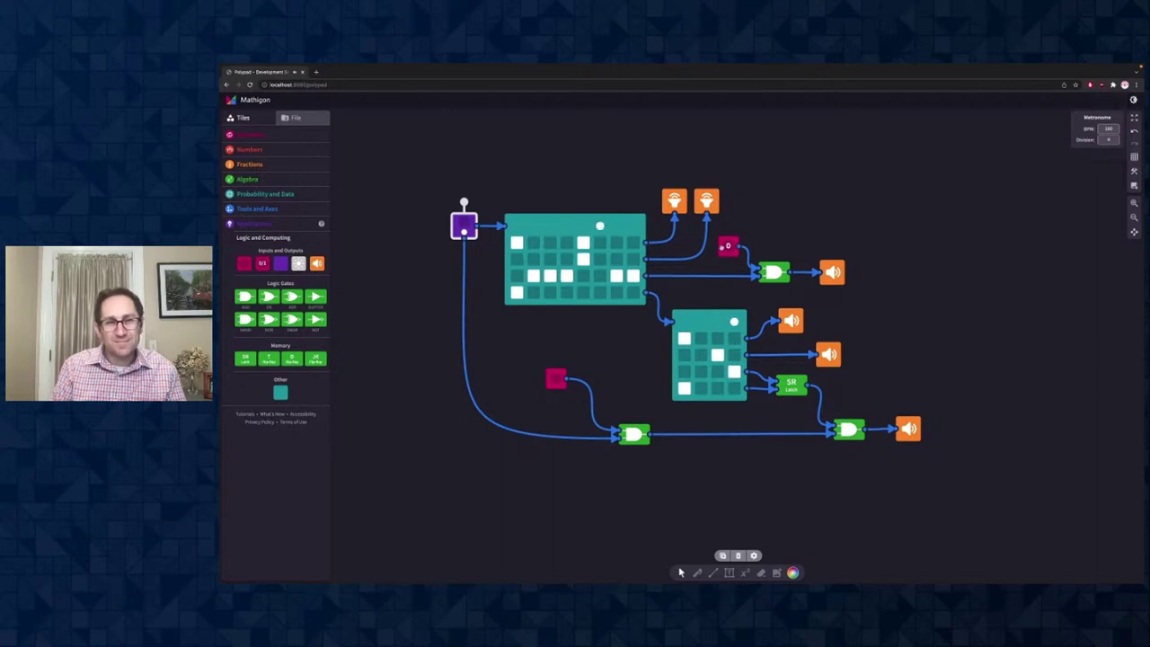
click(728, 245)
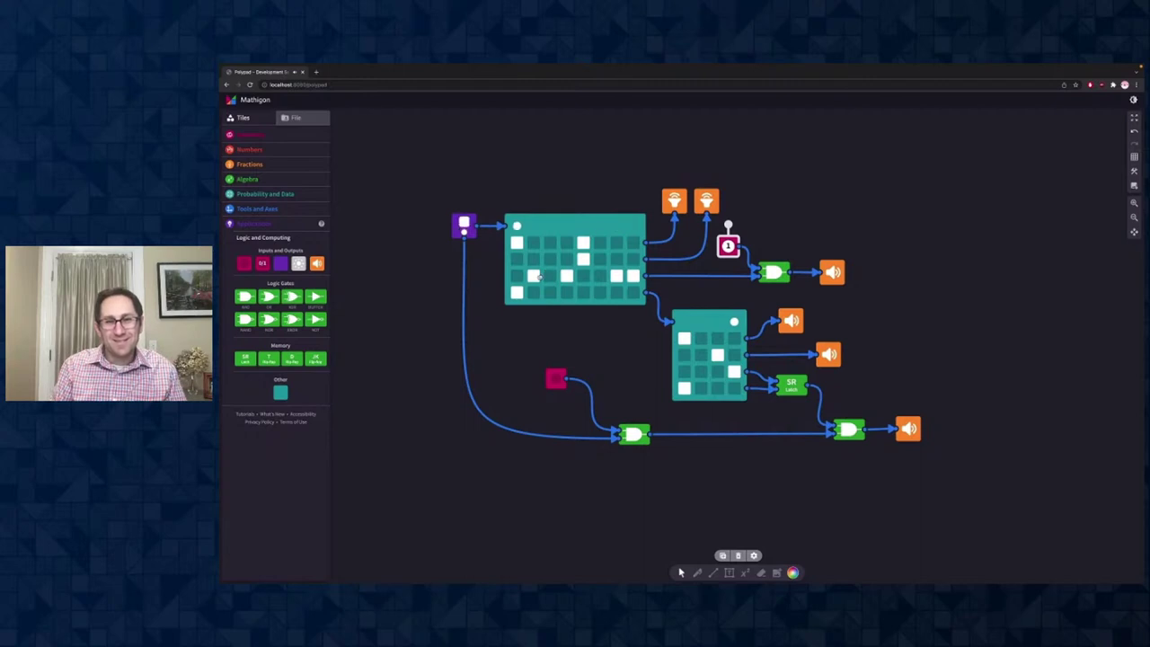
click(728, 246)
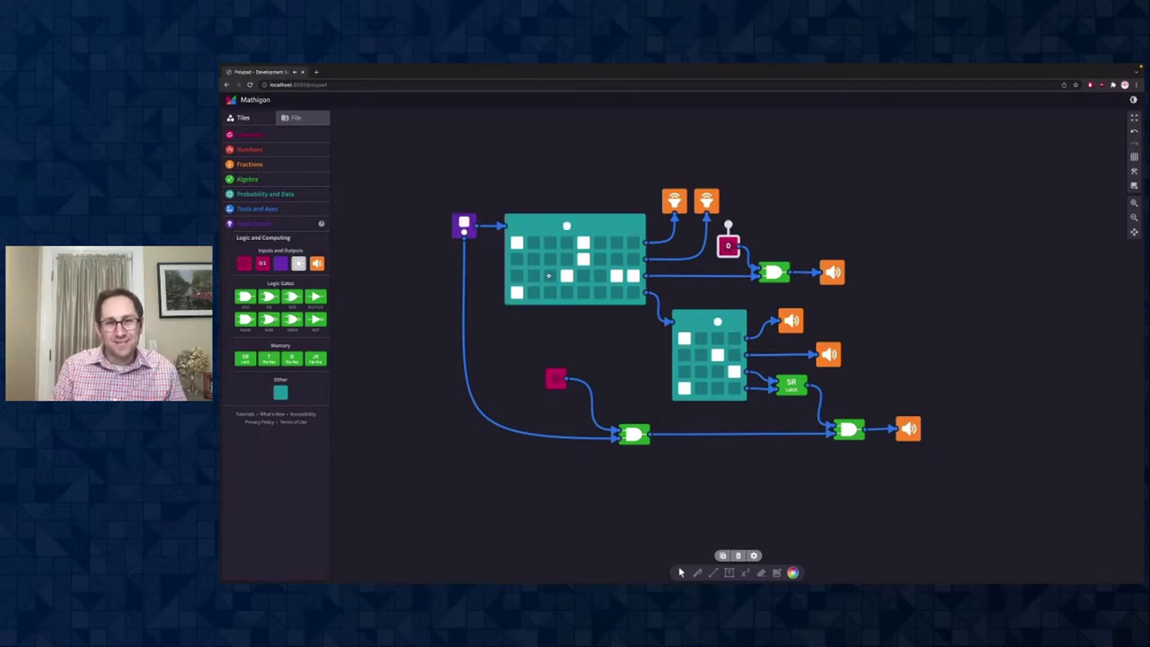
click(728, 245)
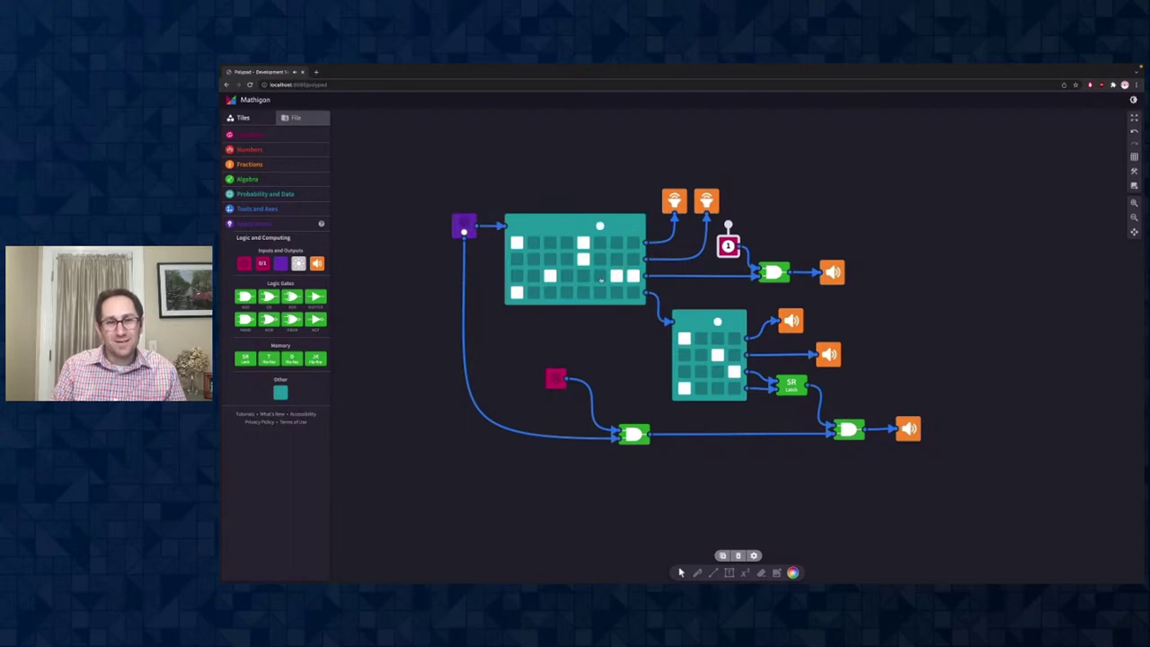
click(601, 275)
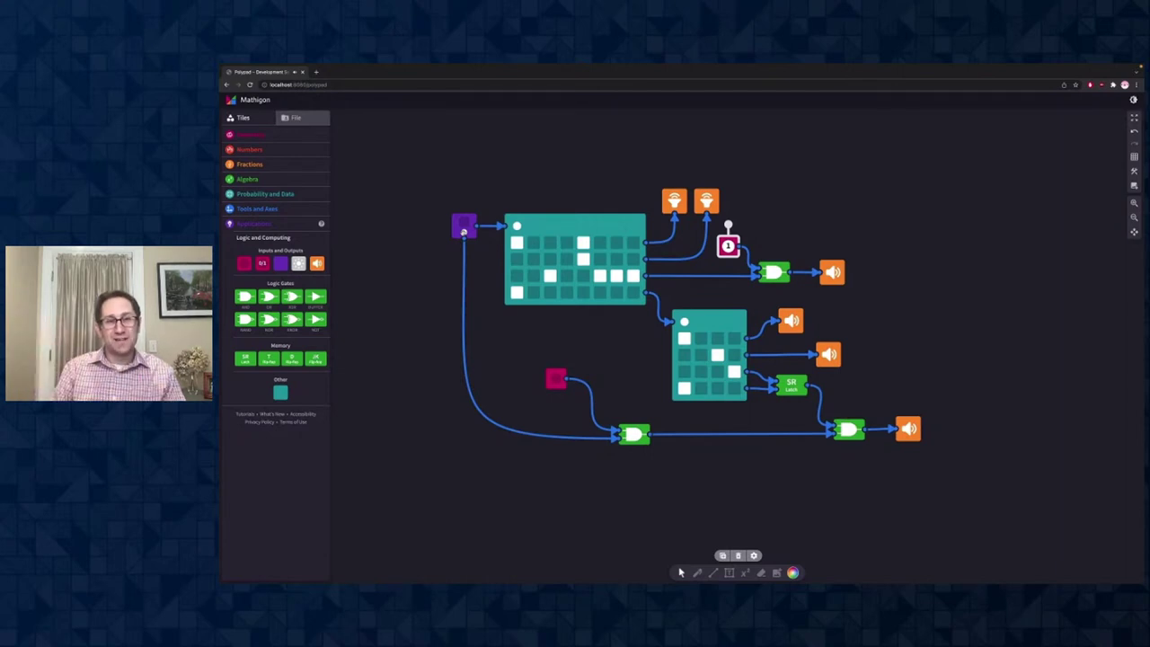
Restart the metronome and widen the larger sequencer to nine columns
click(464, 230)
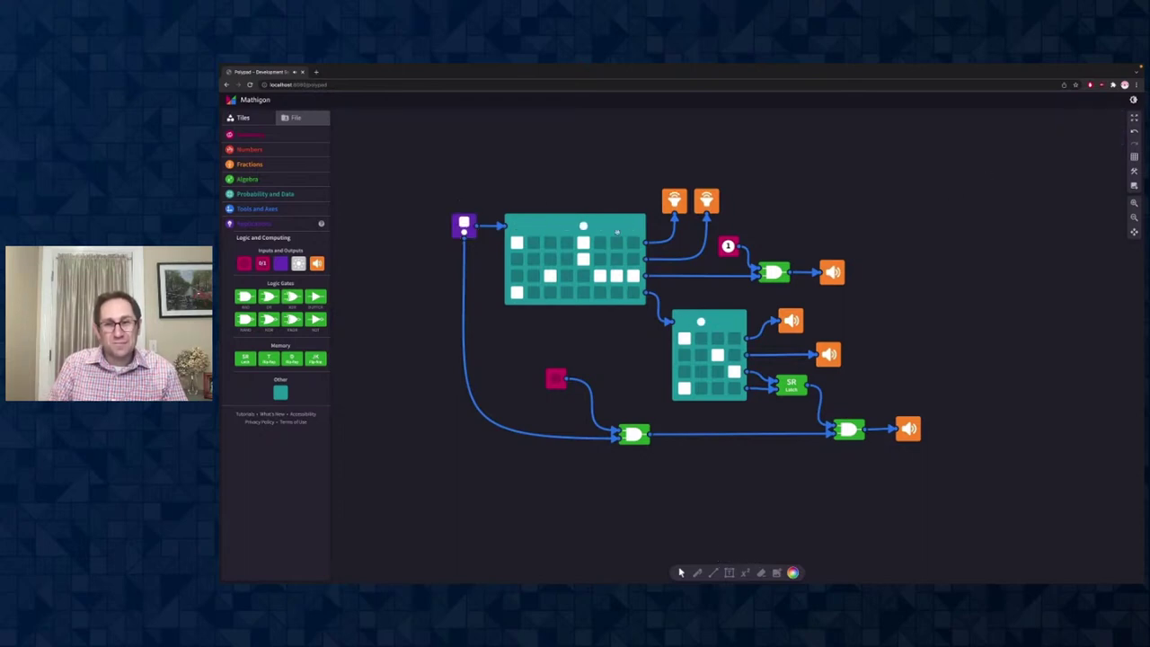
click(620, 260)
mouse_move(645, 218)
mouse_down()
mouse_move(682, 219)
mouse_move(555, 220)
mouse_move(782, 218)
mouse_move(650, 219)
mouse_move(665, 219)
mouse_up()
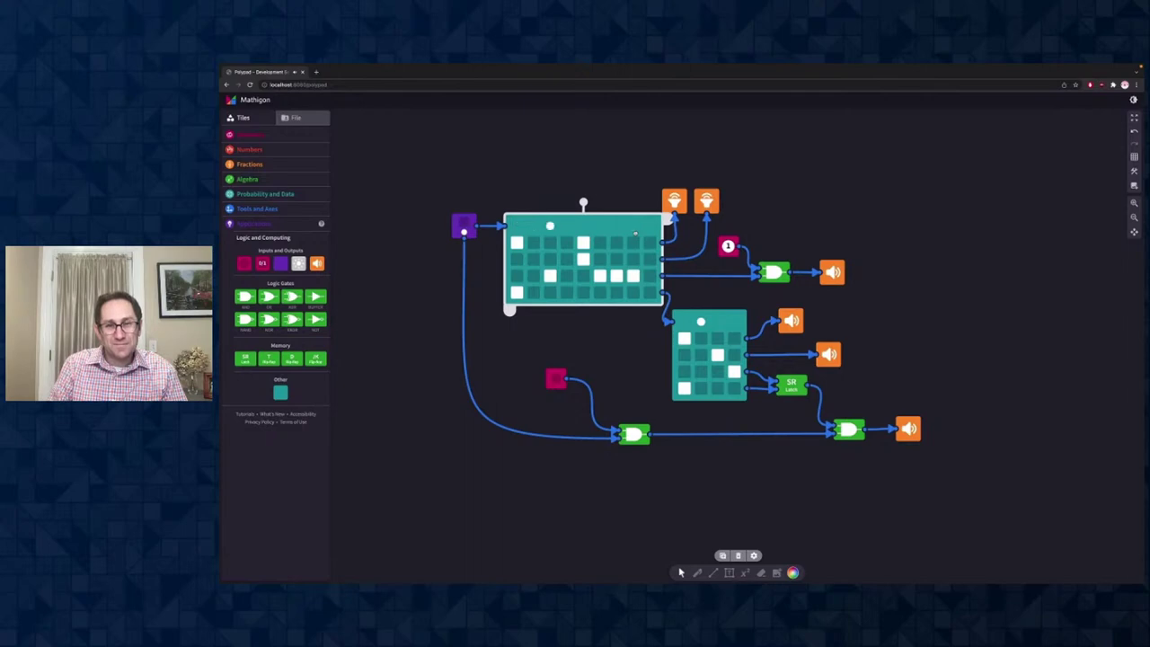
Shift the metronome and the larger sequencer slightly to the left on the canvas
drag(464, 223, 451, 227)
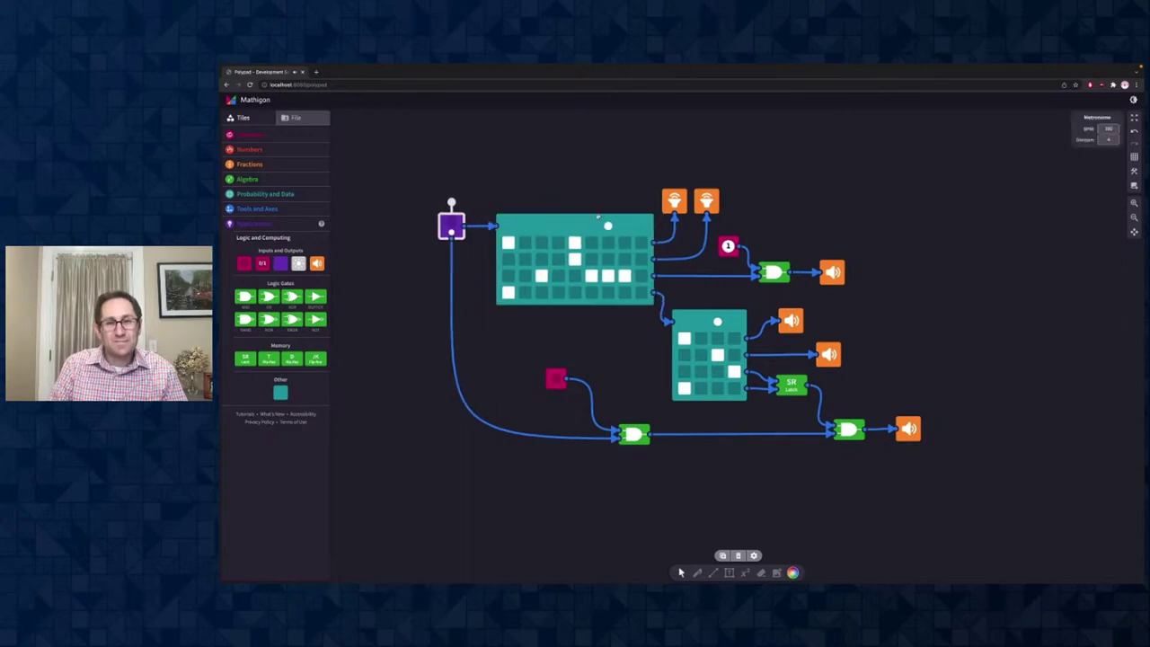
drag(595, 220, 587, 219)
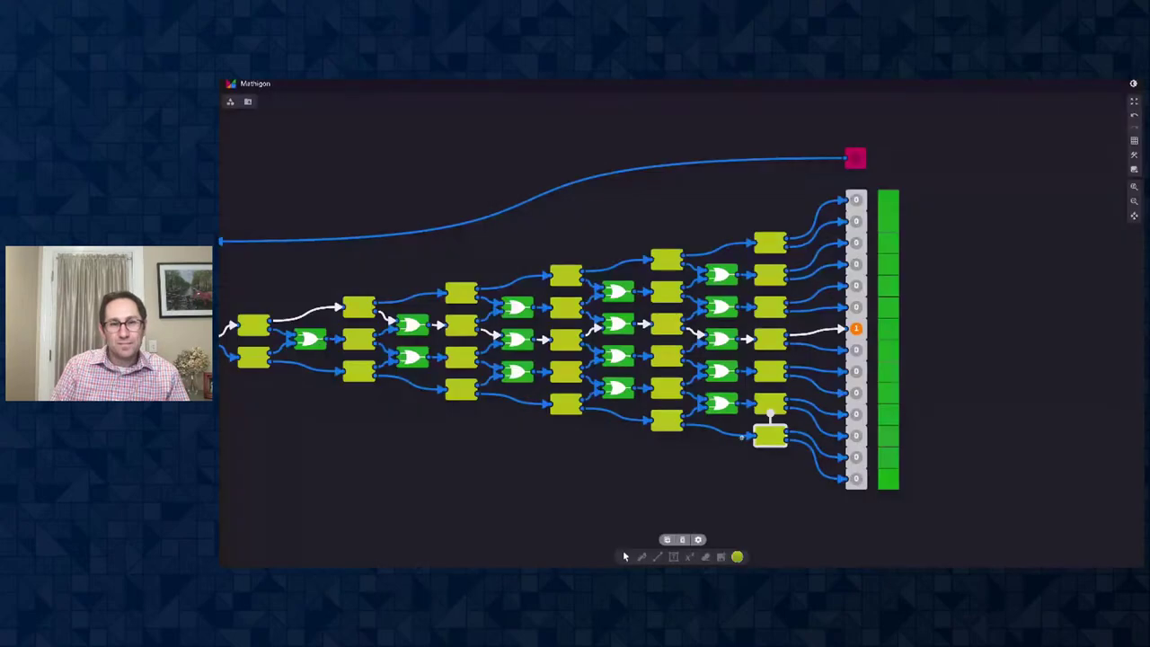
Trigger the button above the column of outputs twice to send signals through the branching gate circuit
scroll(741, 438, left, 2)
click(683, 441)
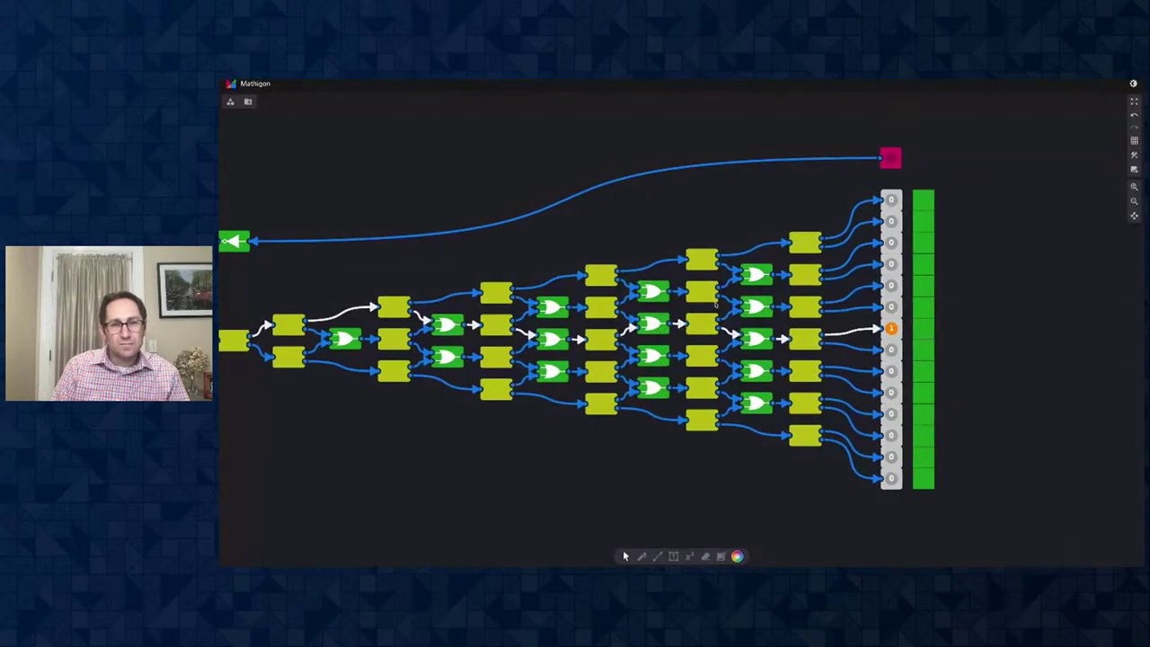
scroll(662, 422, right, 2)
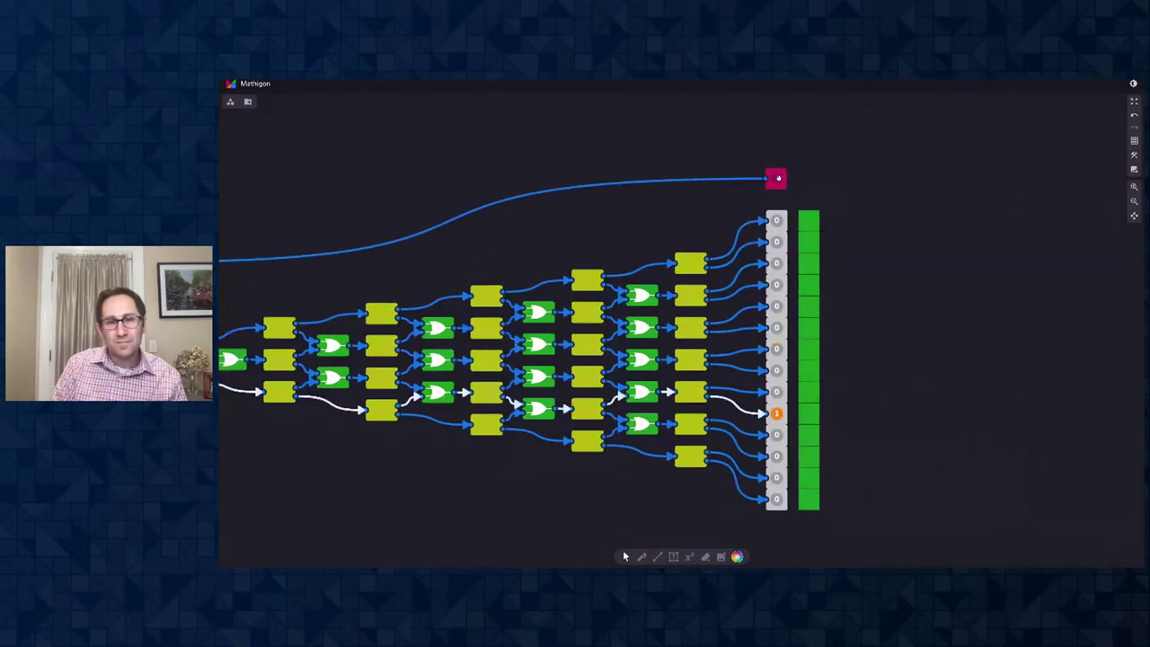
click(776, 177)
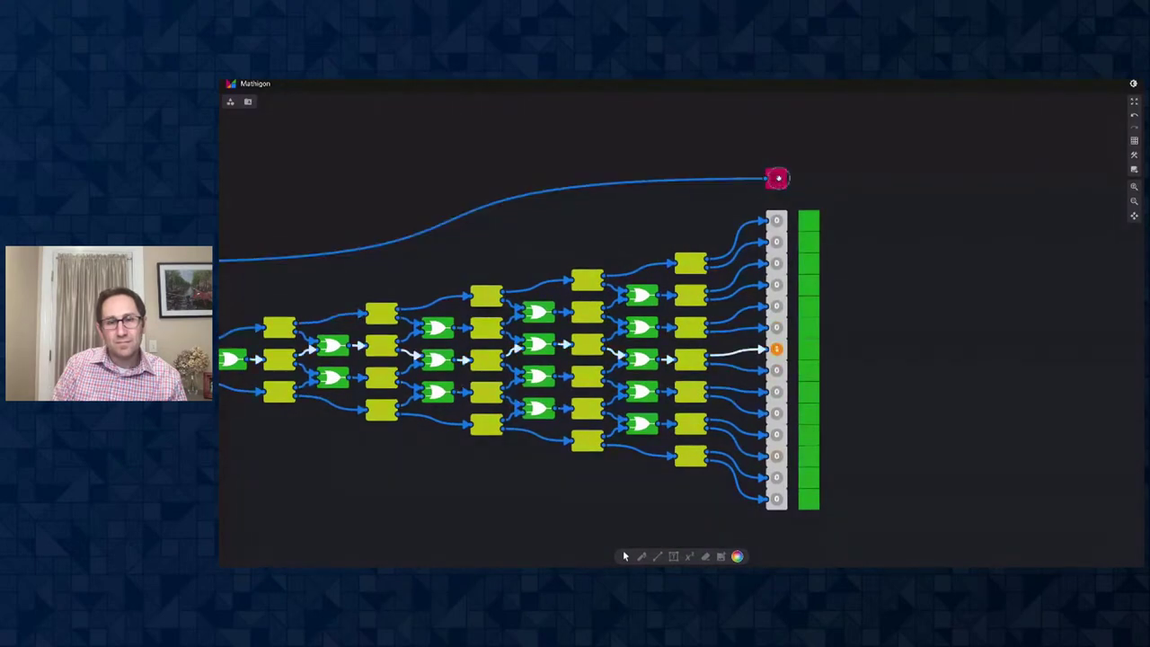
click(777, 178)
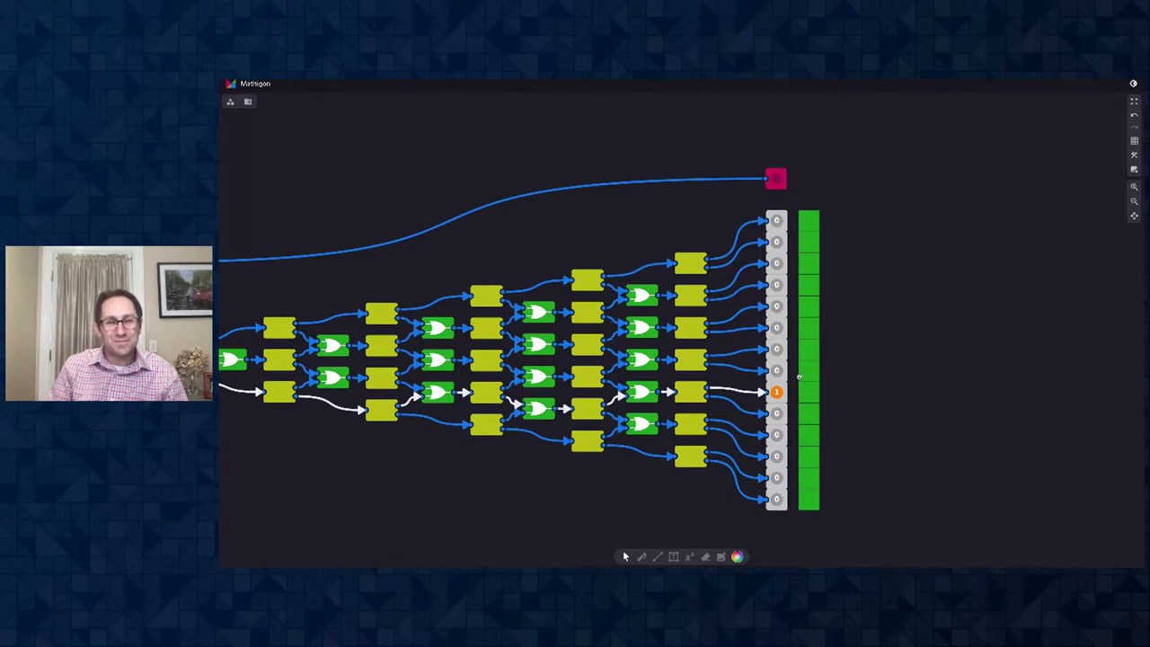
Record outcomes by adding a second green square beside output rows seven, eight, nine and eleven
click(807, 395)
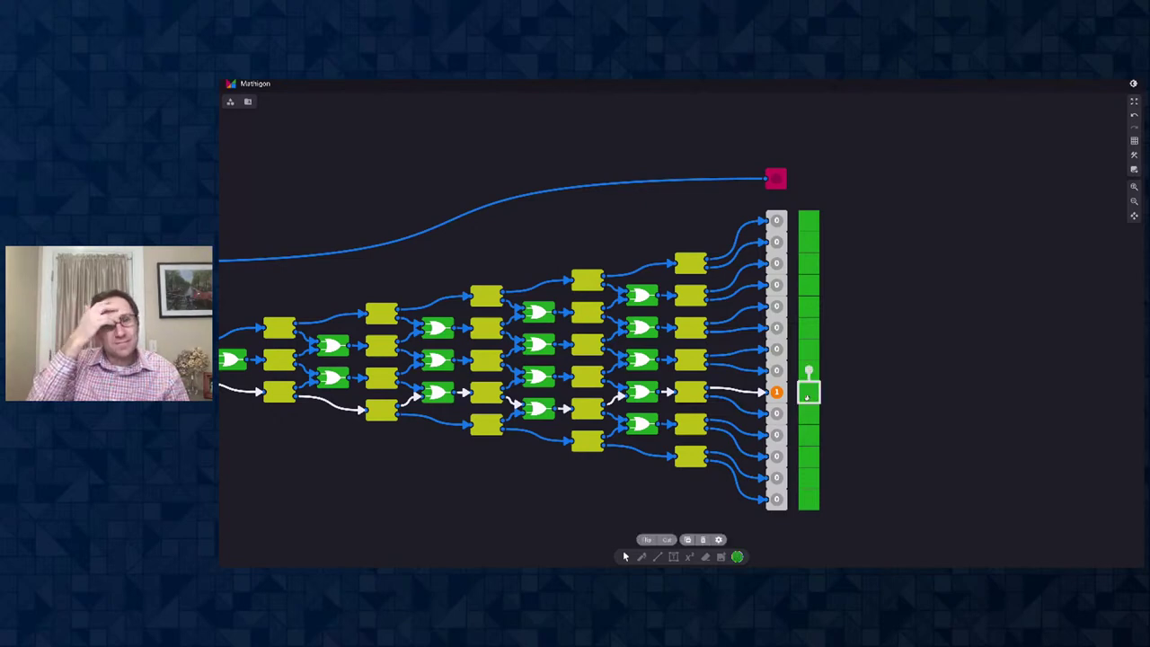
drag(807, 396, 830, 392)
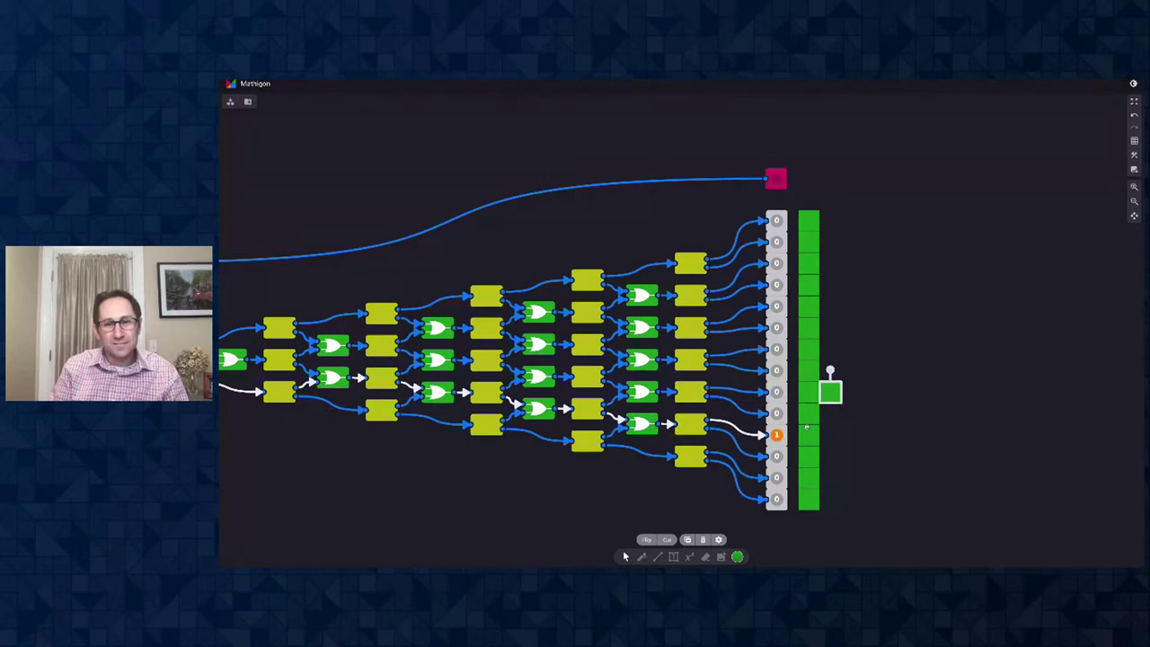
click(808, 435)
drag(808, 435, 831, 435)
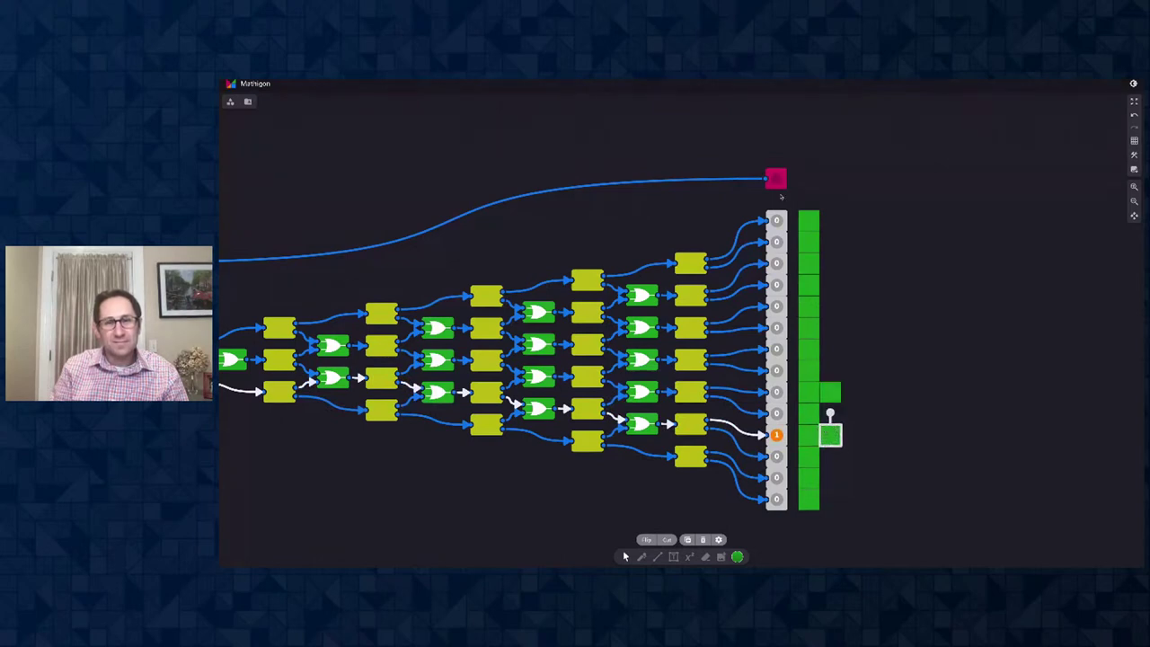
drag(808, 352, 829, 370)
click(612, 310)
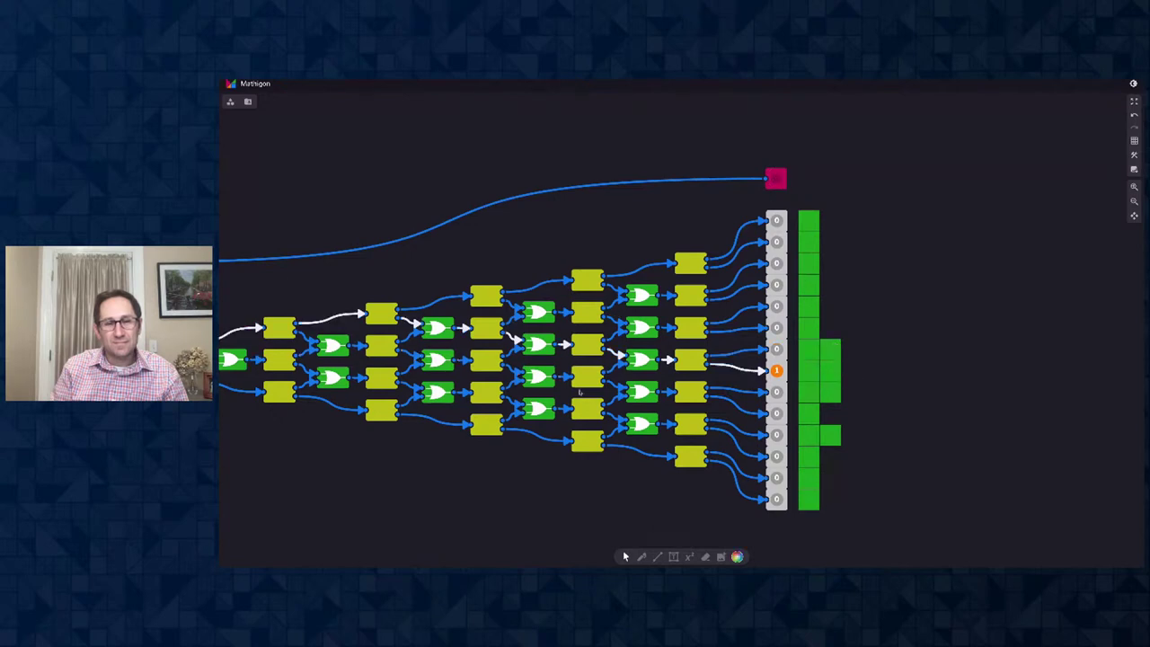
Examine the completed histogram of green squares and its hand-drawn bell curve below the circuit
scroll(549, 462, down, 10)
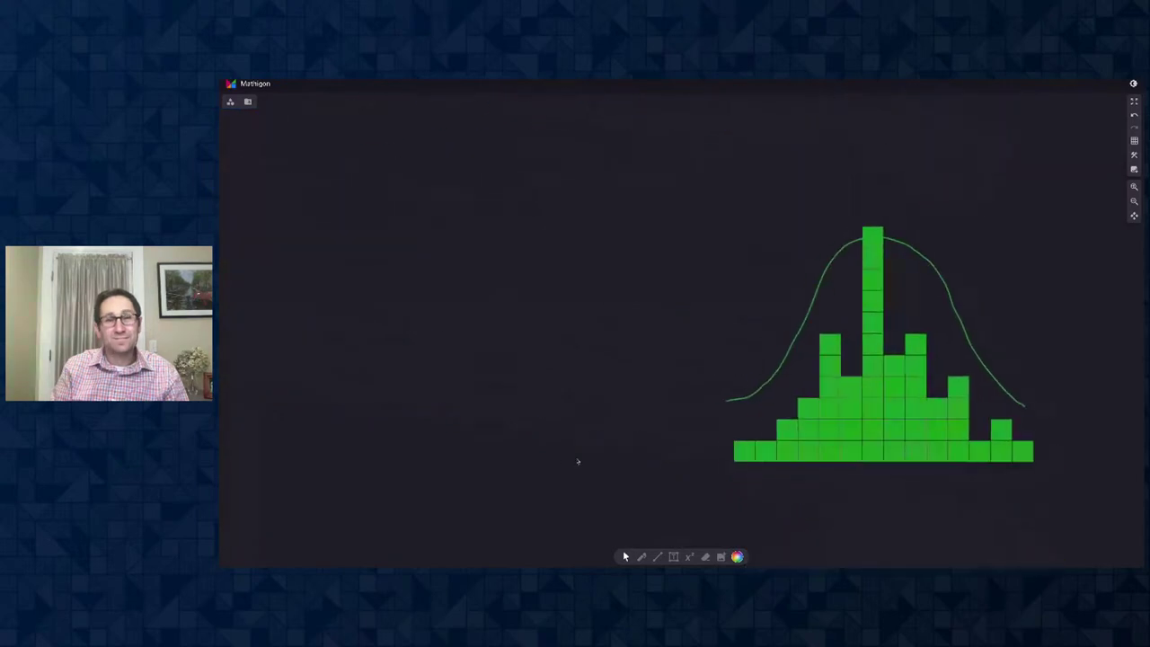
scroll(656, 460, right, 2)
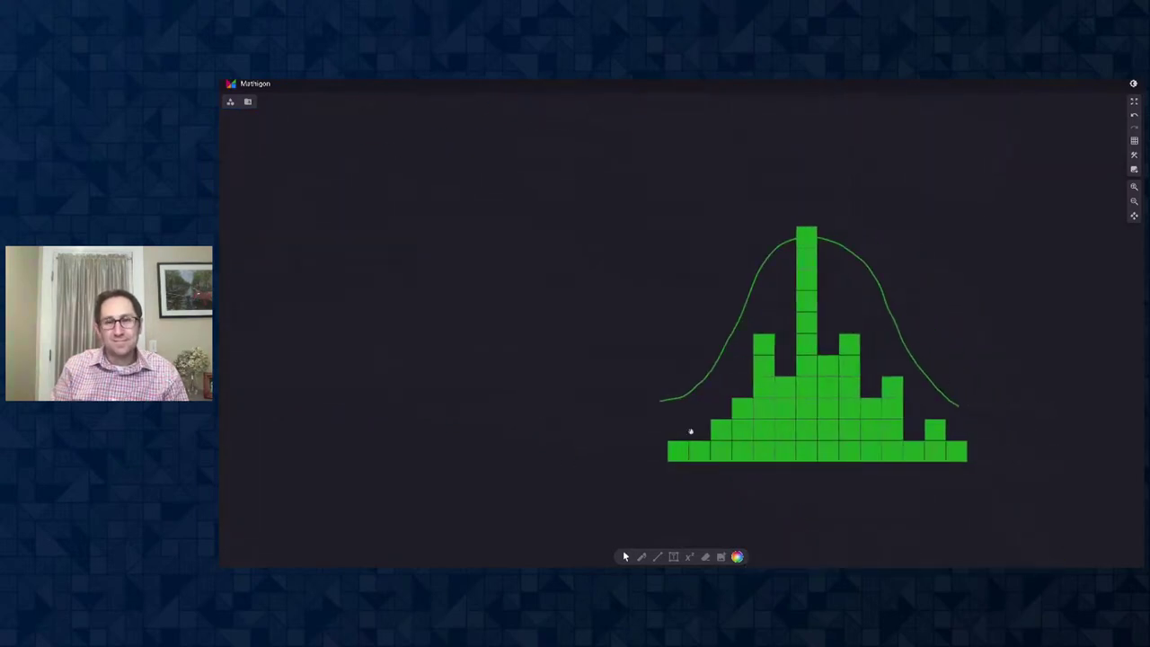
scroll(857, 401, right, 1)
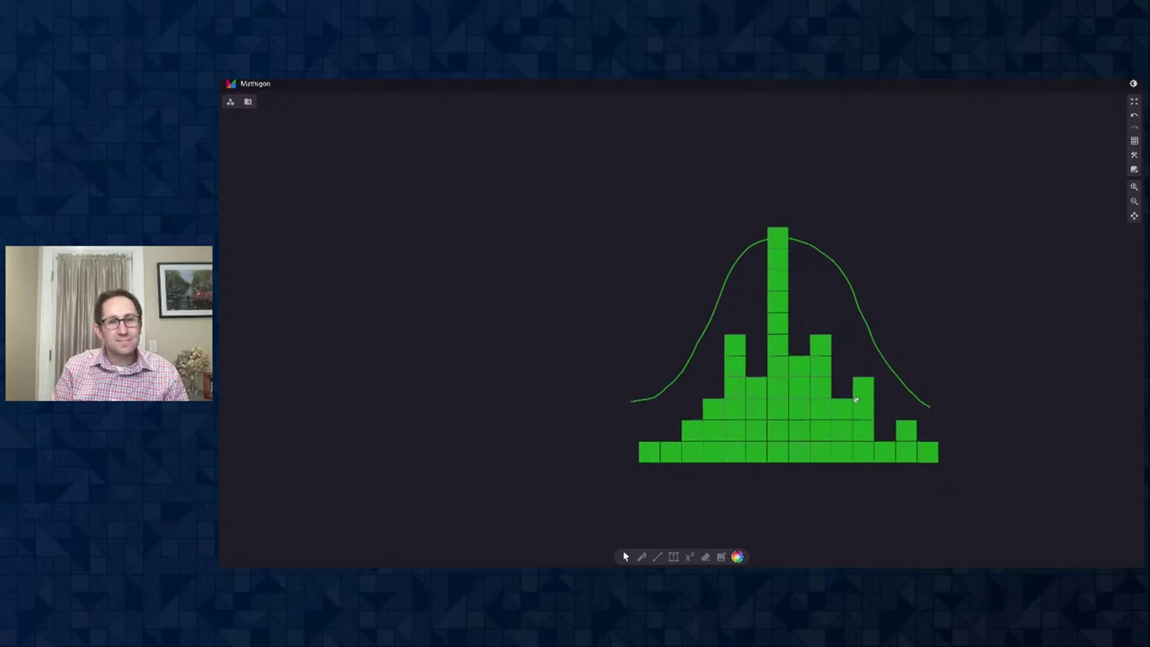
scroll(857, 400, up, 1)
scroll(758, 364, up, 10)
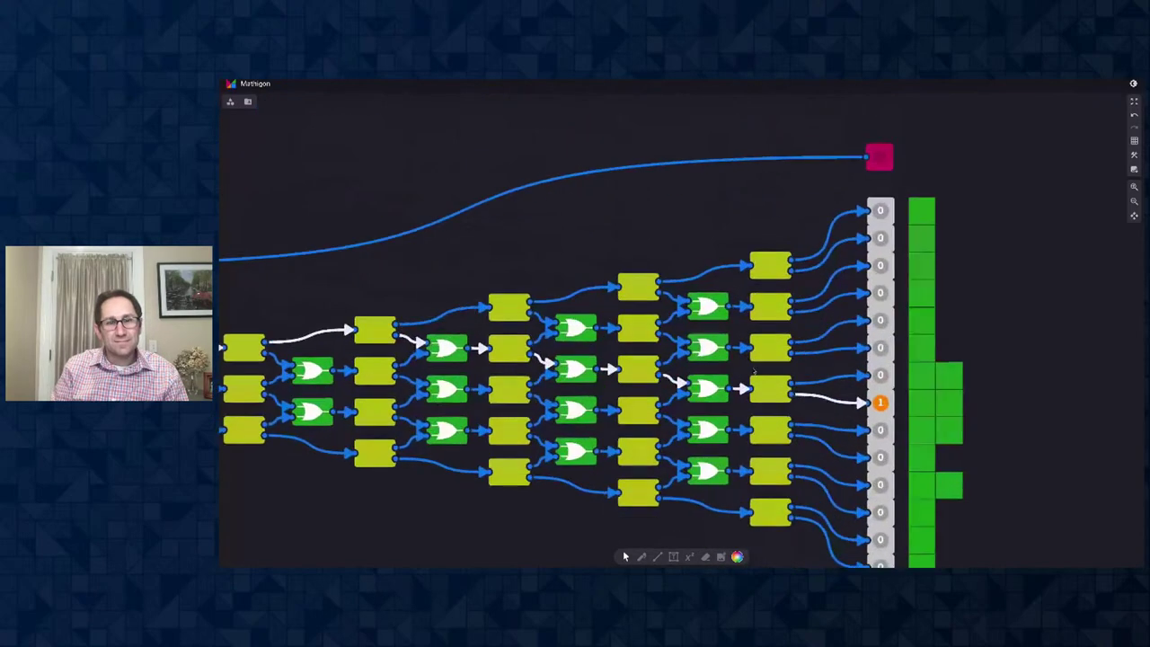
Hide all the gates and splitter tiles of the branching circuit, leaving the button and the output column
drag(803, 490, 260, 212)
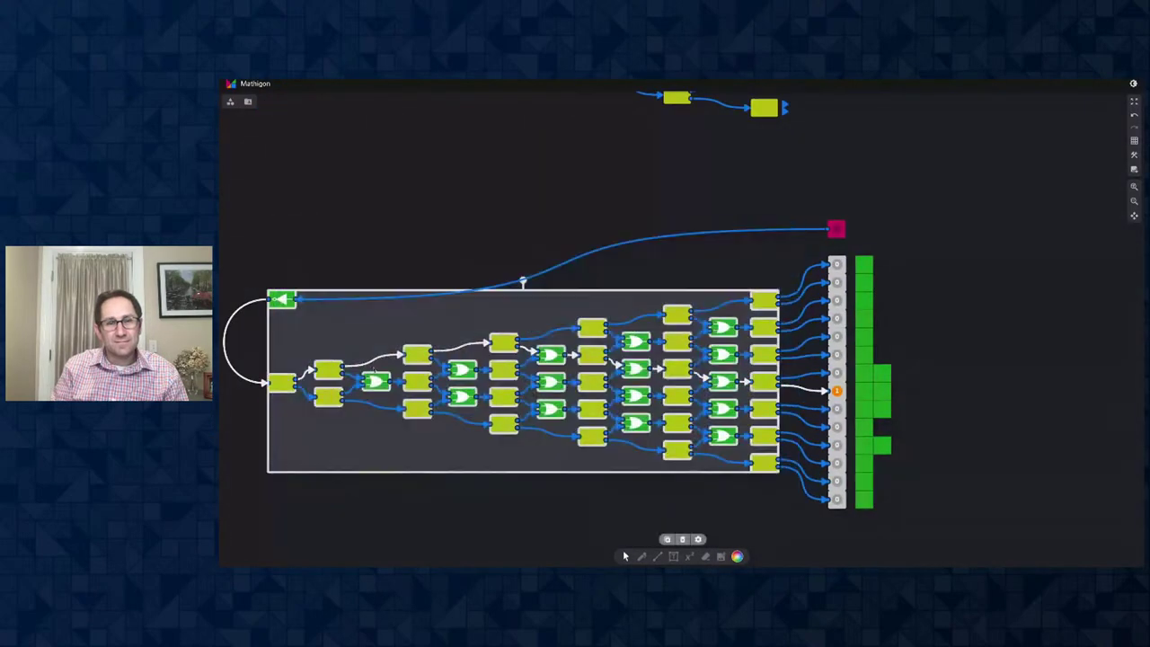
click(699, 539)
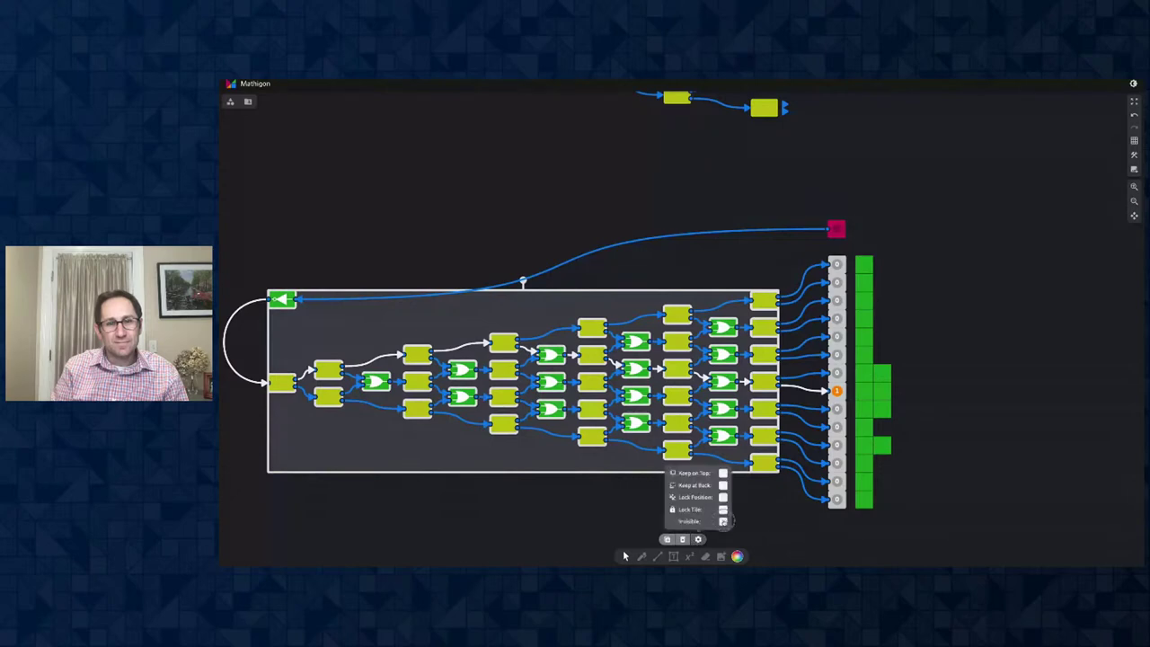
click(723, 518)
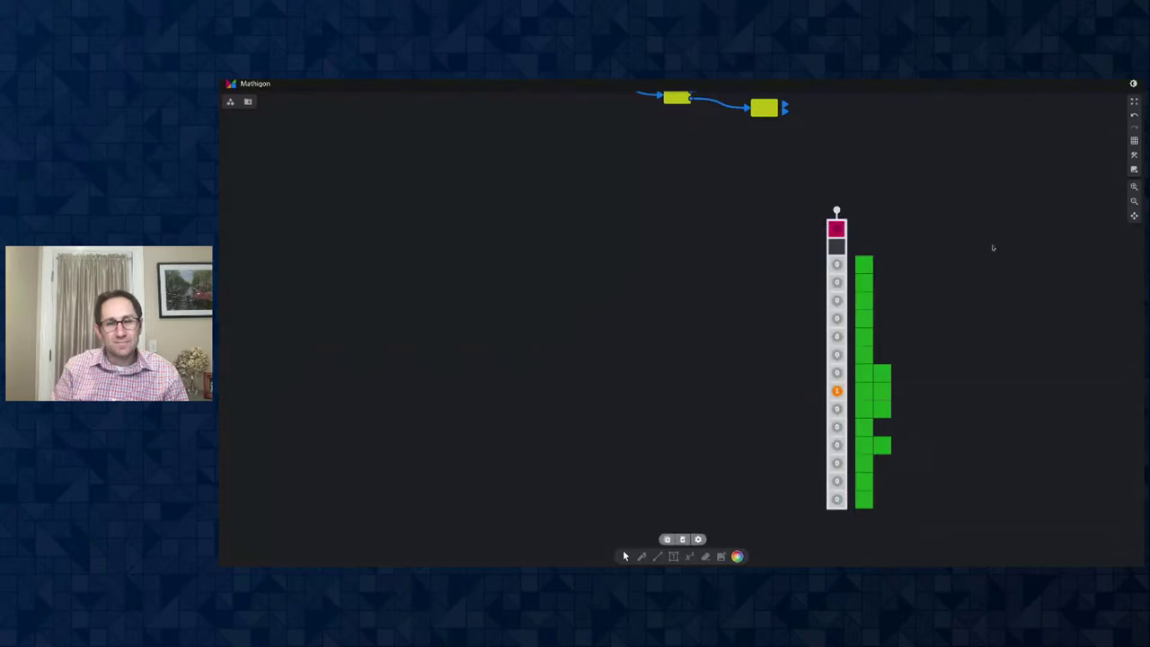
Trigger the button repeatedly, adding a third green square in row nine and a second one in row ten
scroll(976, 299, up, 1)
scroll(935, 320, right, 5)
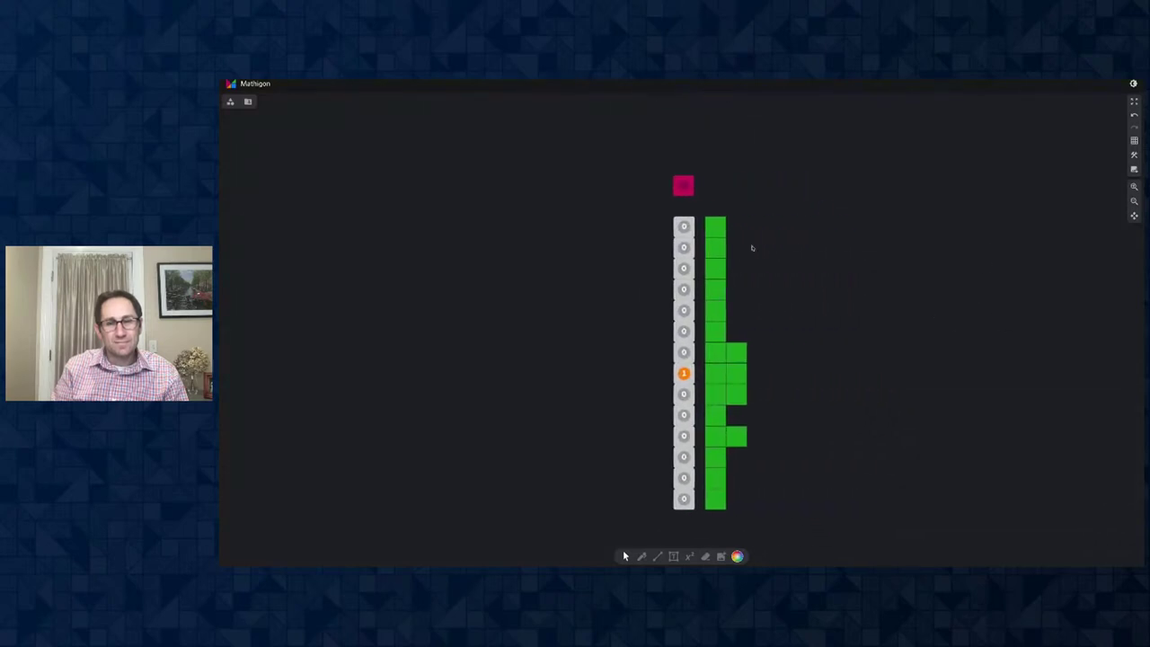
click(684, 185)
mouse_move(736, 394)
mouse_down()
mouse_move(747, 404)
mouse_move(758, 394)
mouse_up()
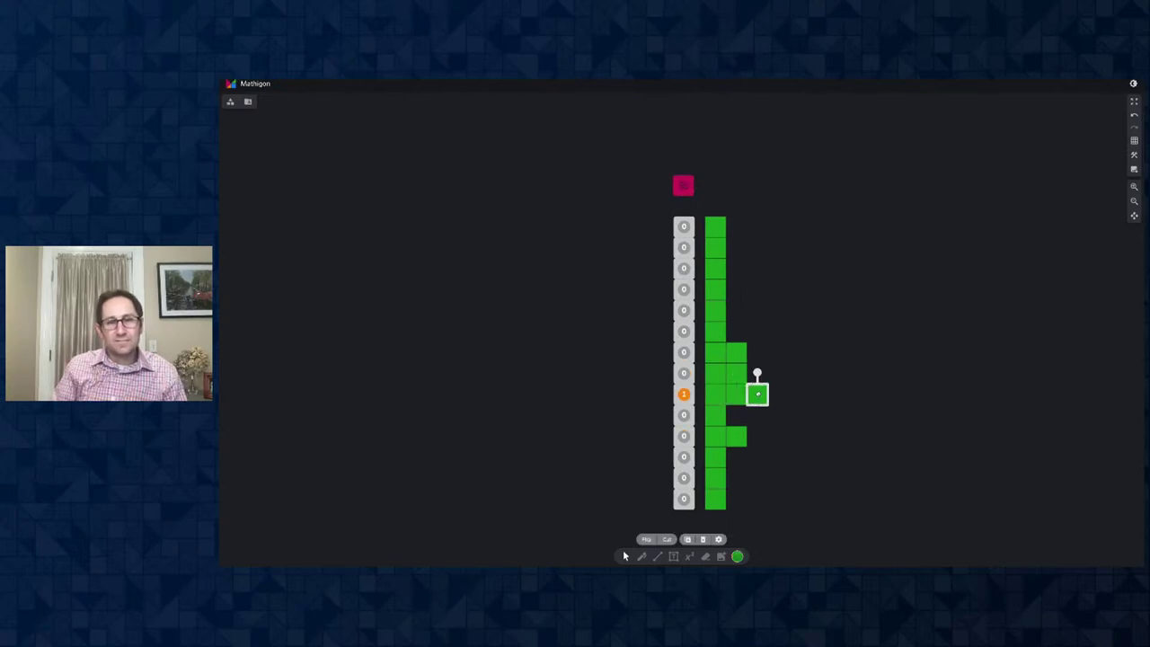
click(685, 184)
click(681, 186)
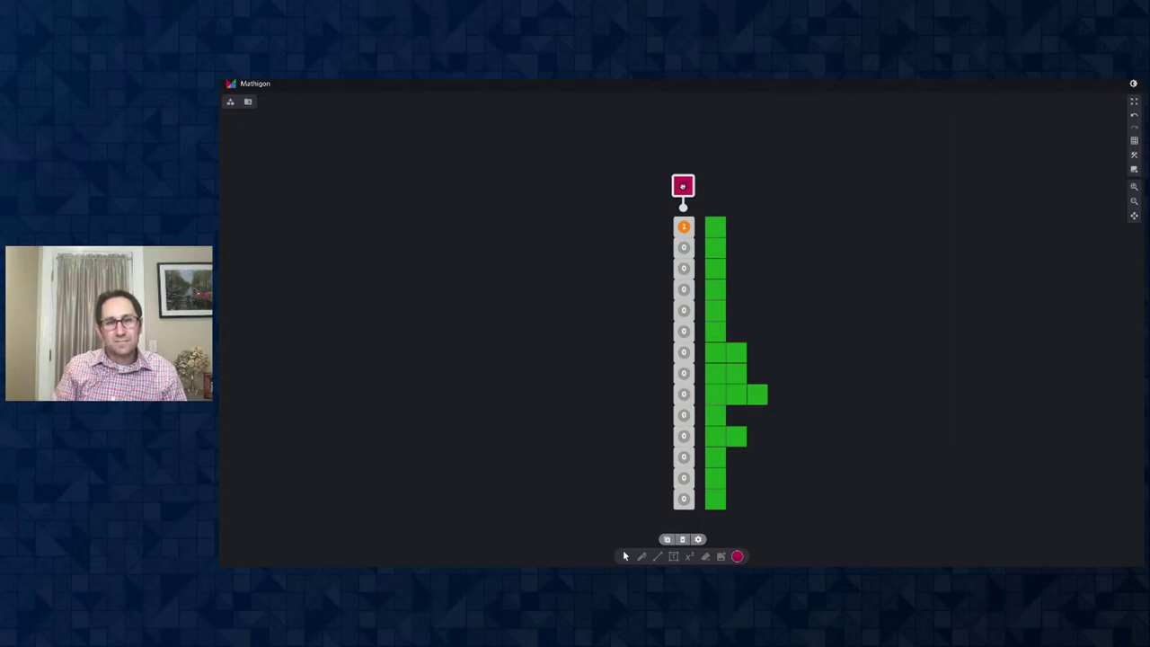
drag(716, 412, 736, 414)
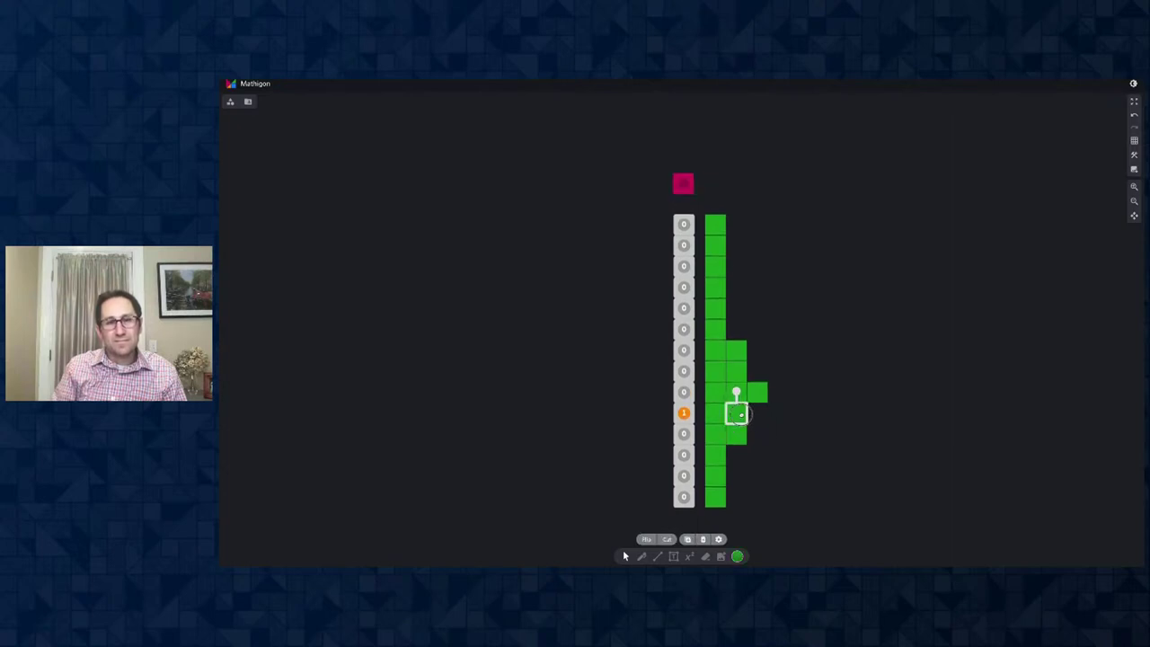
click(682, 183)
click(717, 263)
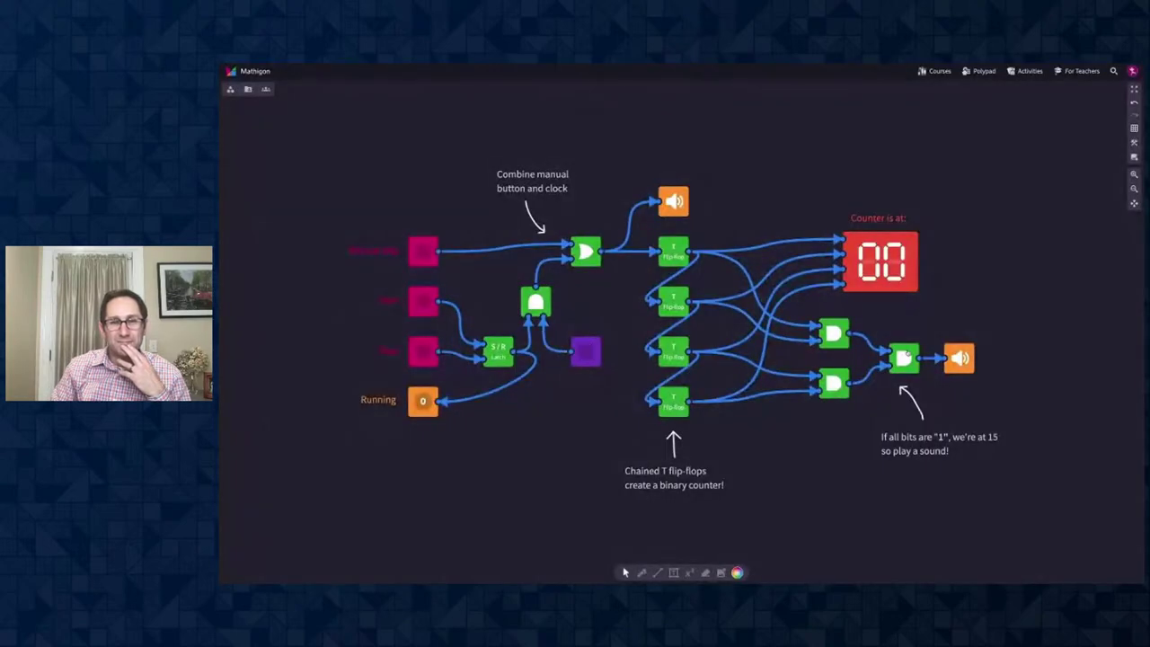
Move the speaker that plays at count 15 slightly farther right from its AND gate
click(959, 358)
drag(959, 359, 977, 358)
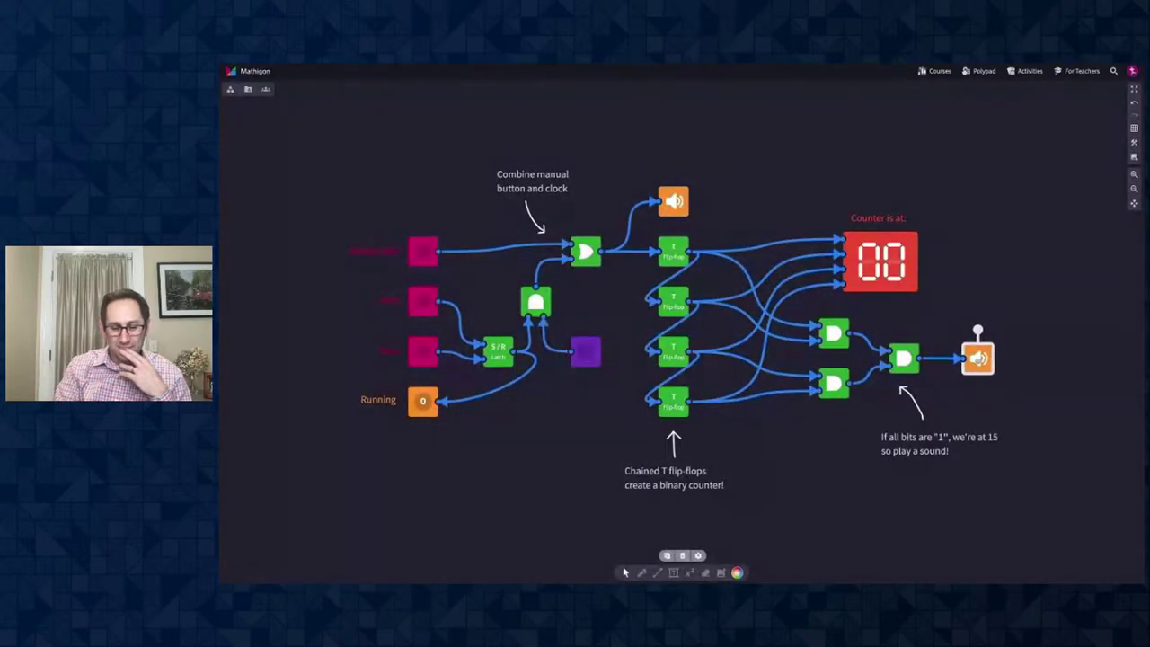
click(795, 510)
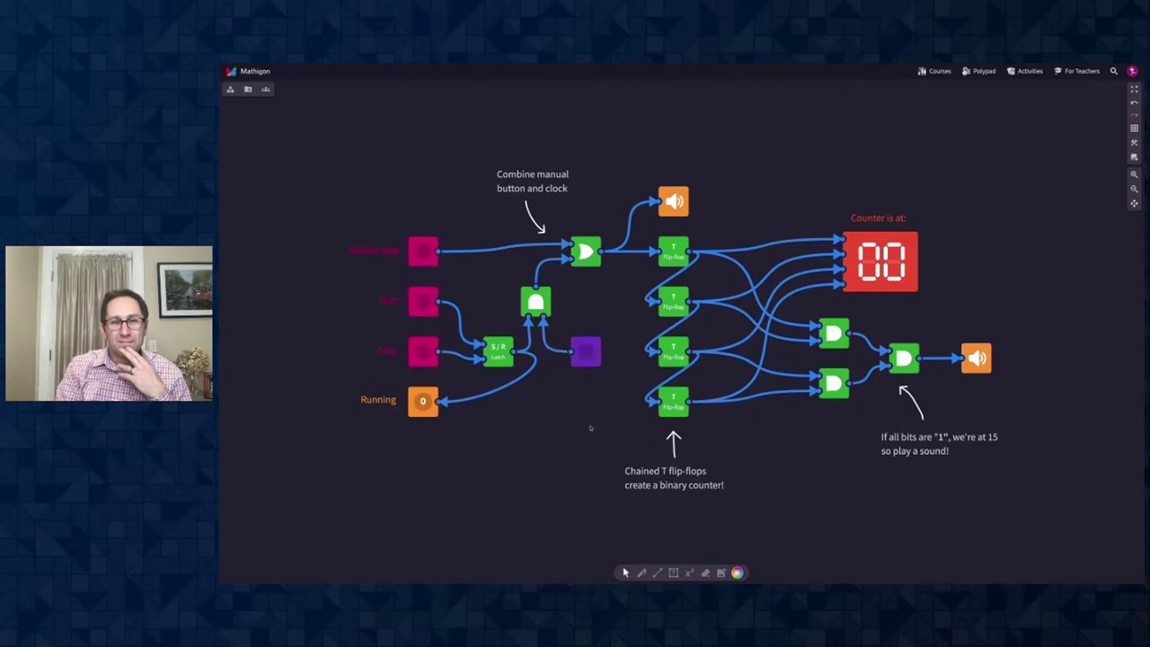
Advance the binary counter to 8 with the manual button, and trigger the latch's upper button to start the clock
click(422, 251)
click(419, 251)
click(421, 252)
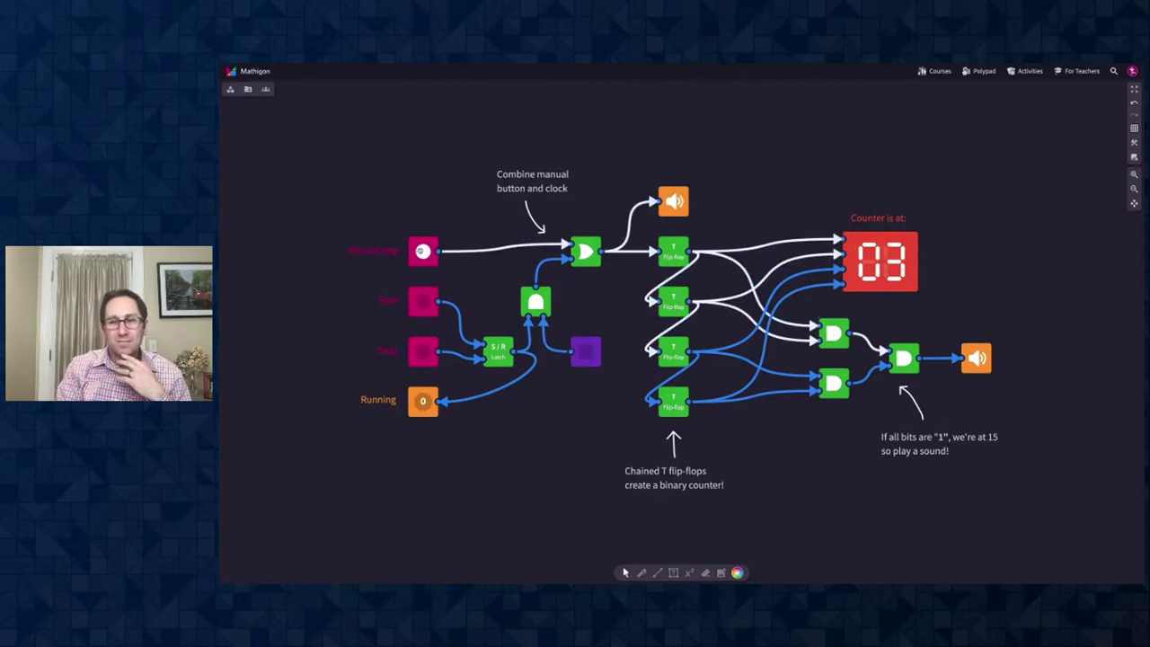
click(422, 255)
click(423, 256)
click(423, 257)
click(424, 257)
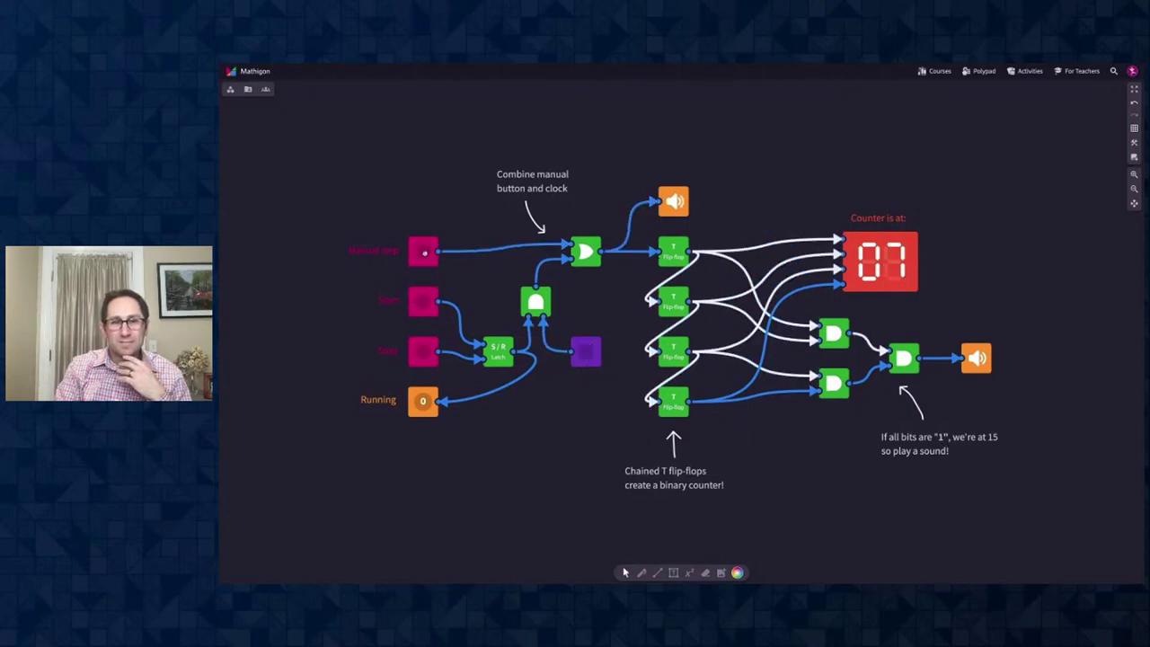
click(422, 256)
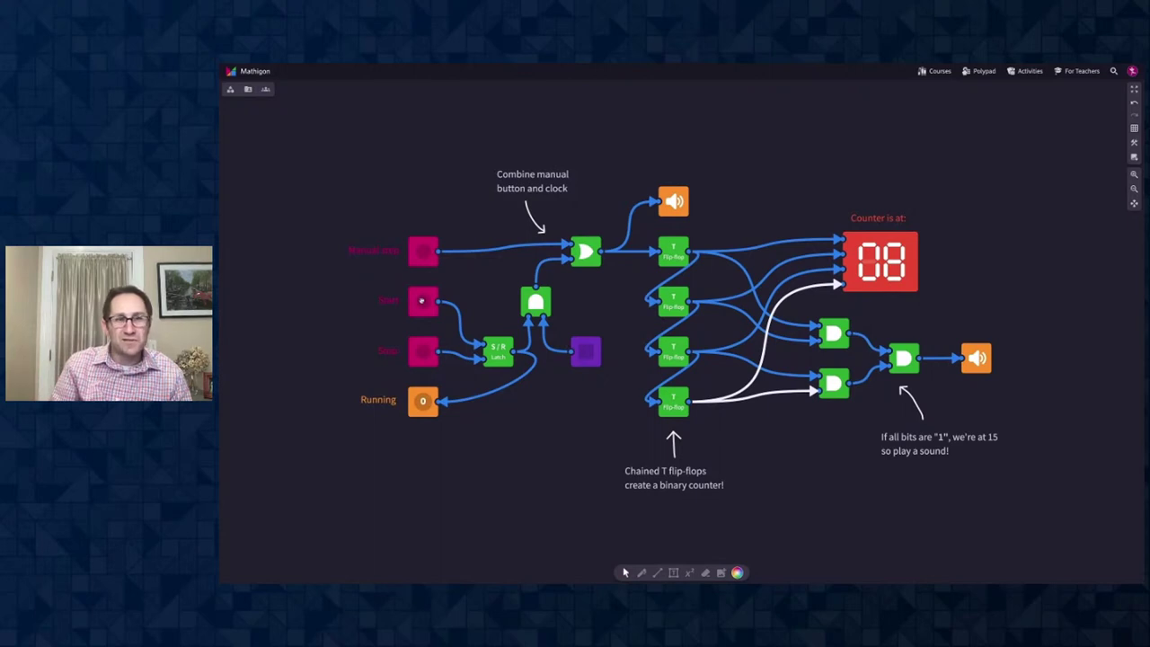
click(422, 302)
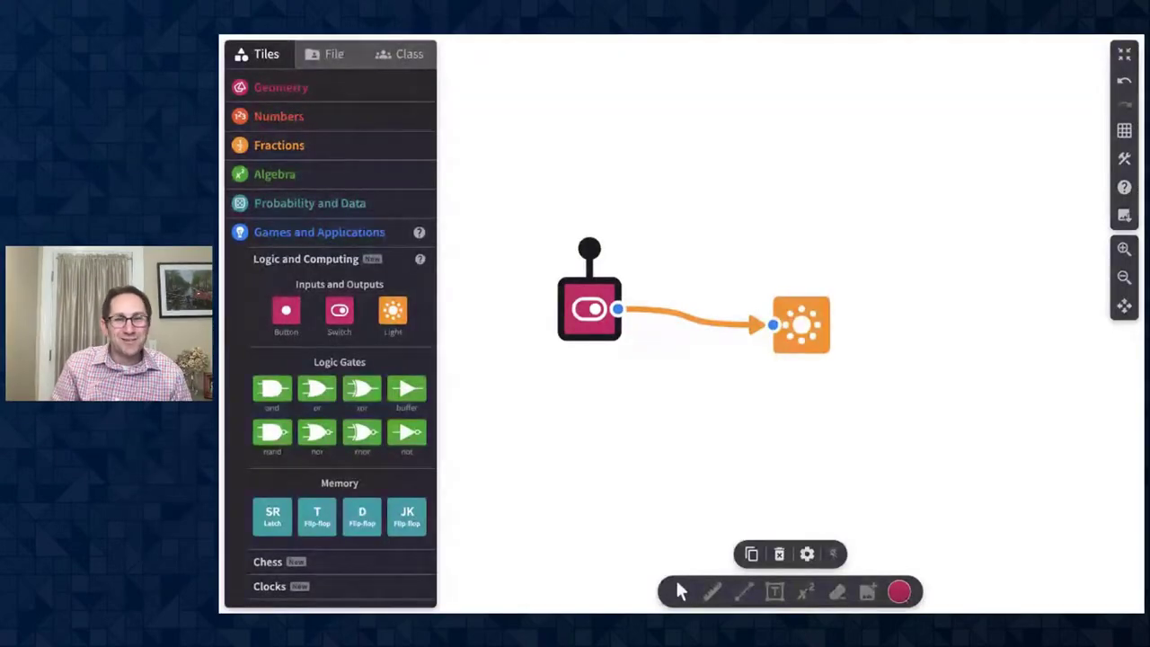
Find the Galton Board task by searching the lesson plans from the help resources for "gal", and open it
click(1125, 187)
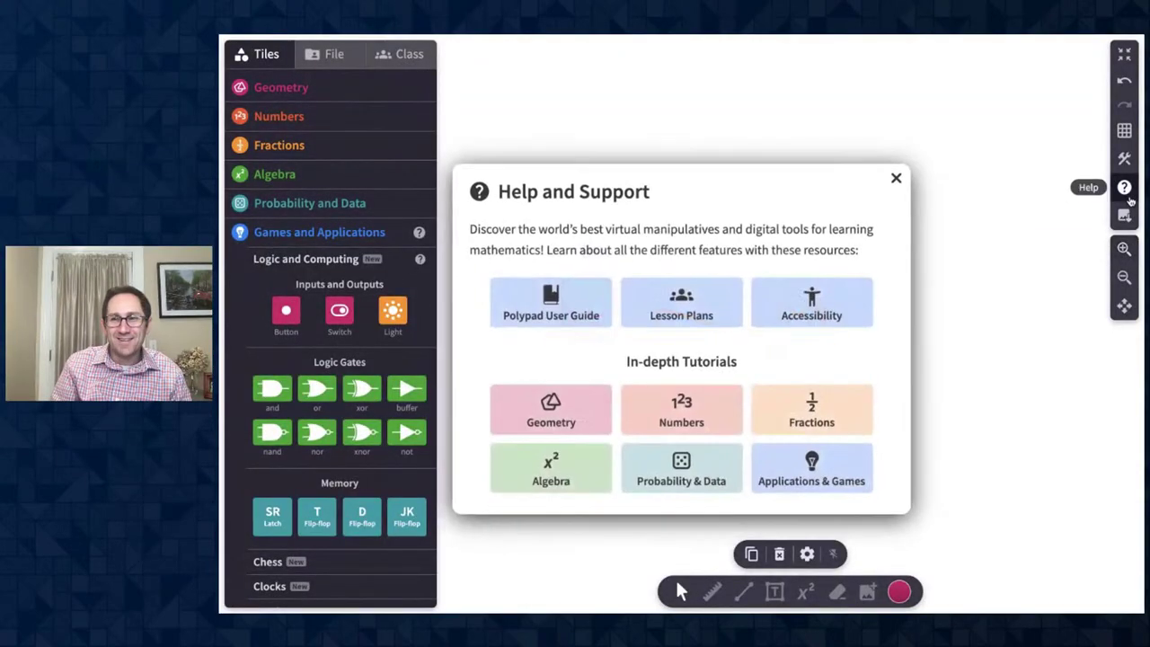
click(703, 317)
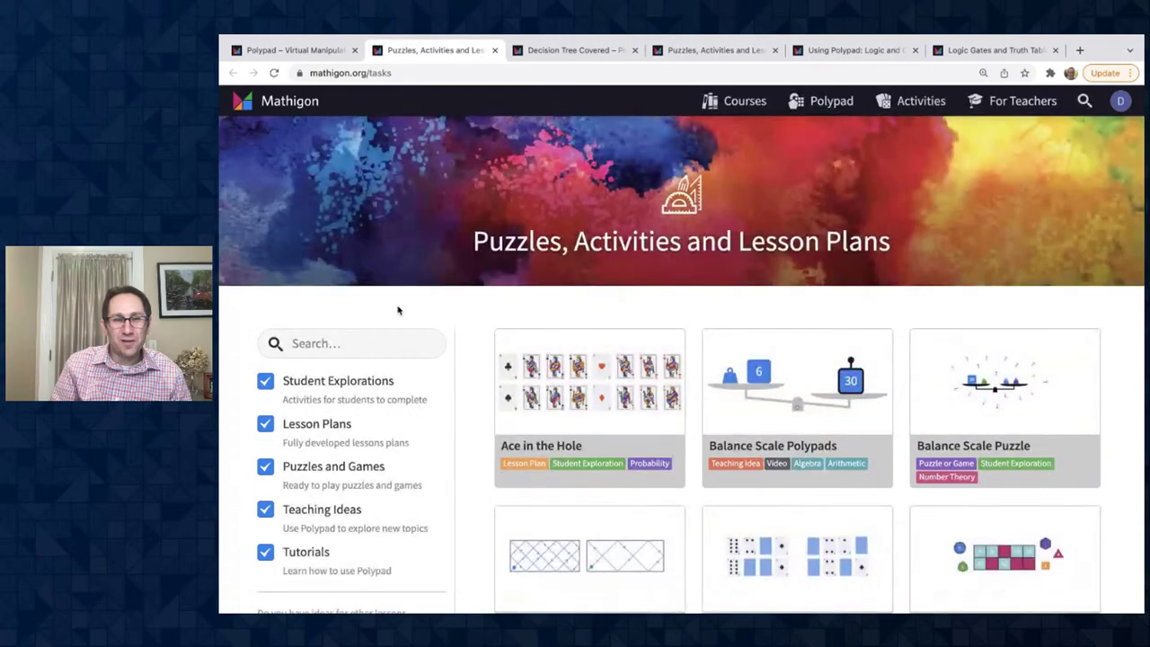
click(383, 335)
text(gall)
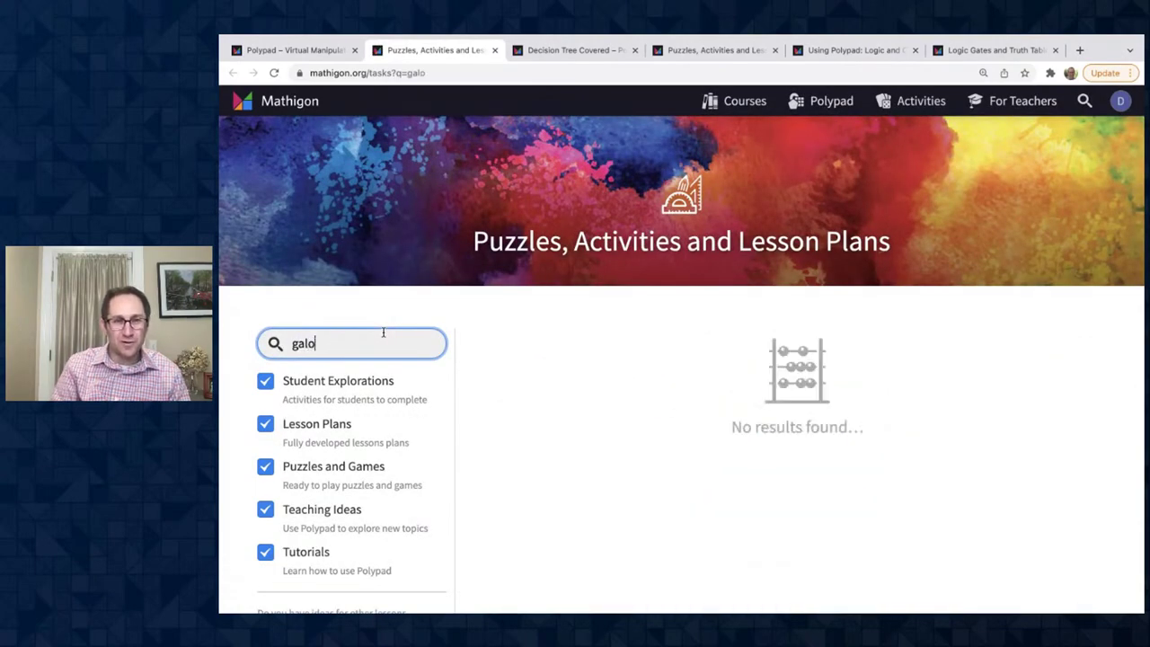
key(BackSpace)
click(791, 420)
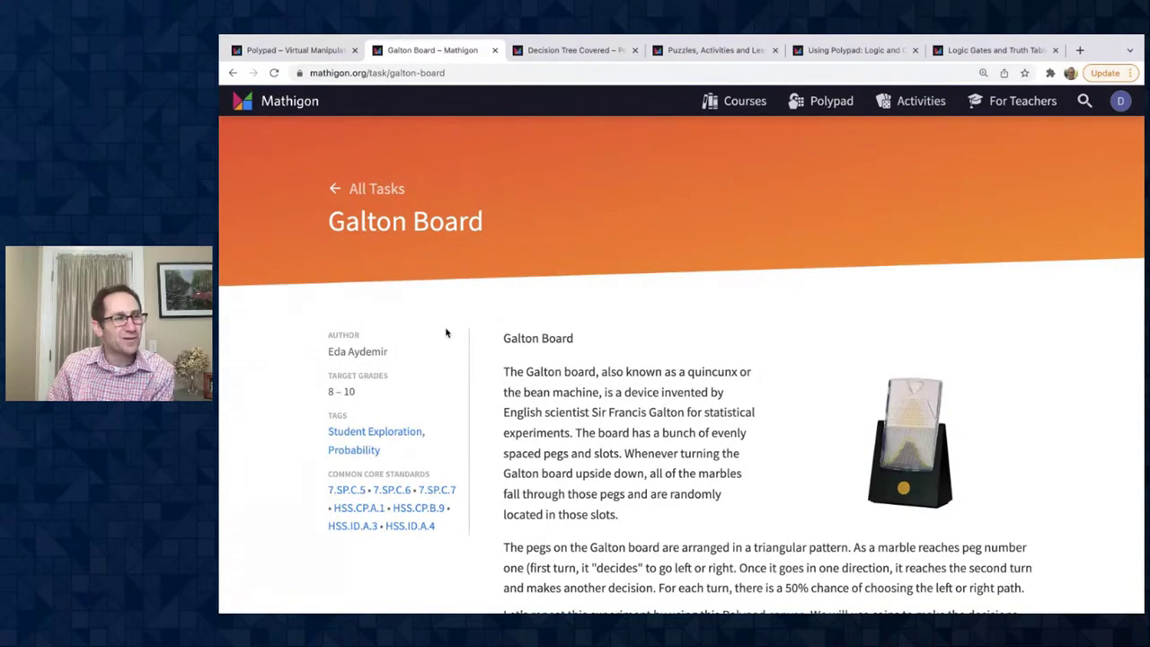
Examine the Galton Board task's description, video and embedded coin-flip canvas
scroll(547, 347, down, 10)
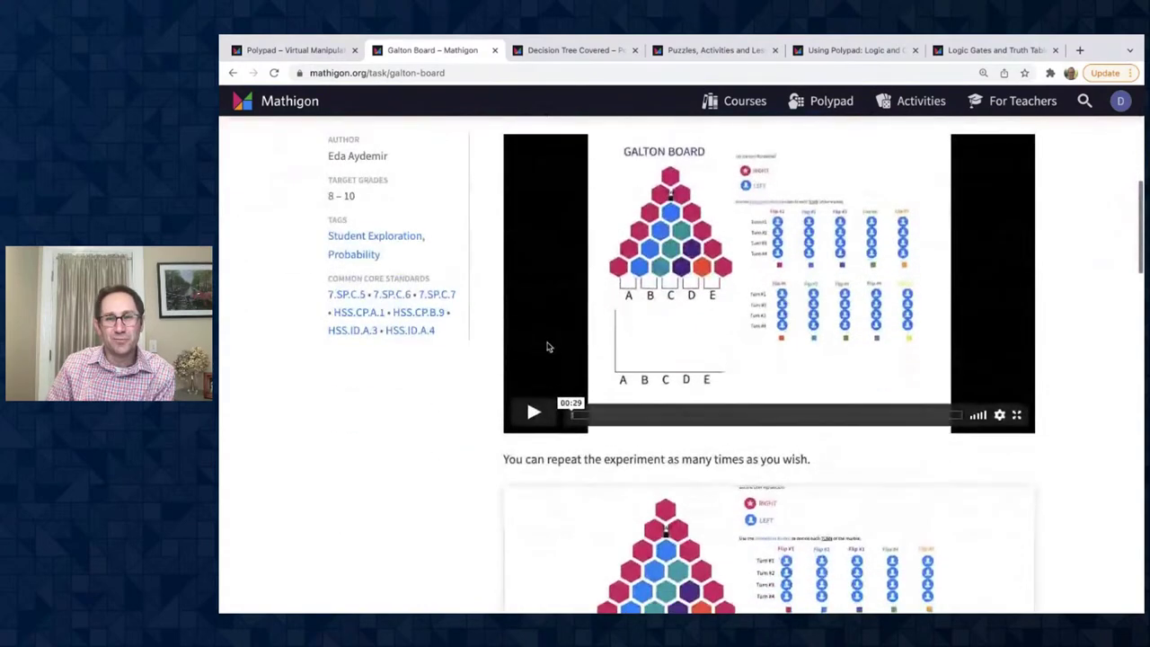
scroll(547, 347, down, 3)
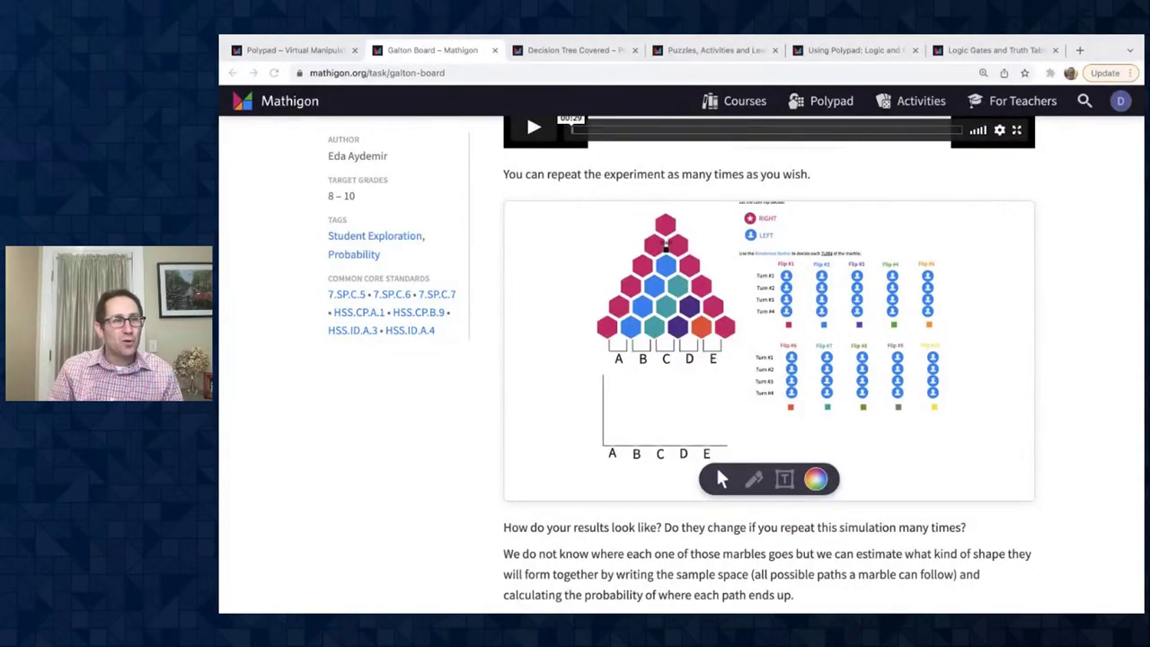
scroll(673, 229, up, 7)
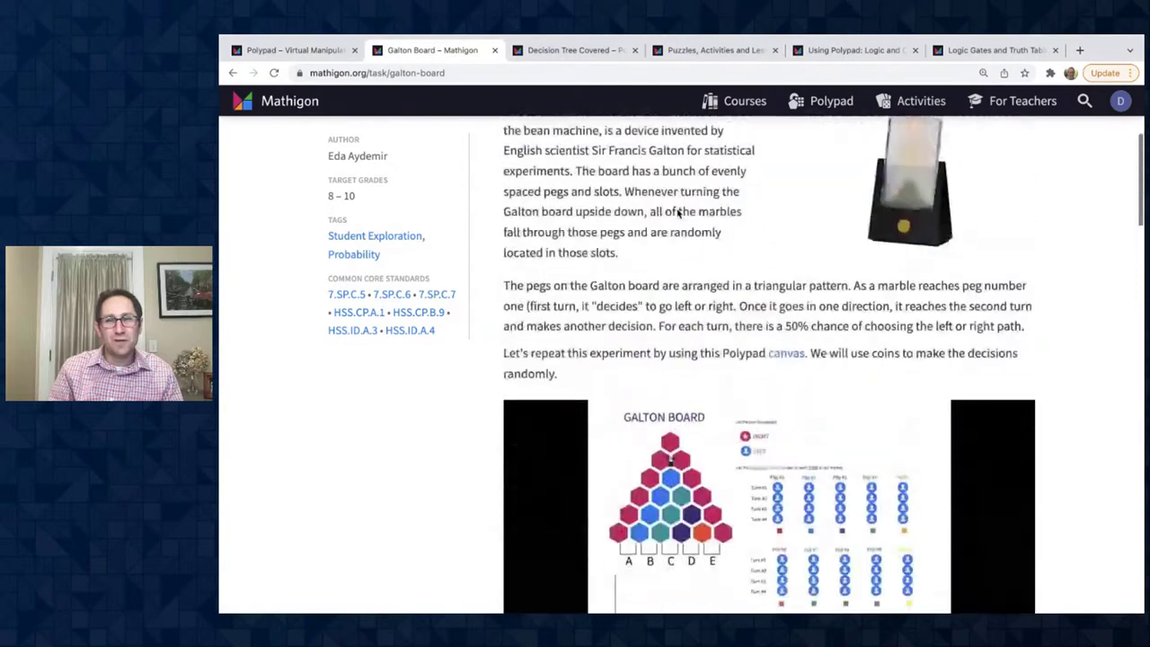
Open a blank Polypad canvas and expand the Logic and Computing tiles to review the inputs, logic gates and memory elements
scroll(679, 213, up, 3)
click(826, 101)
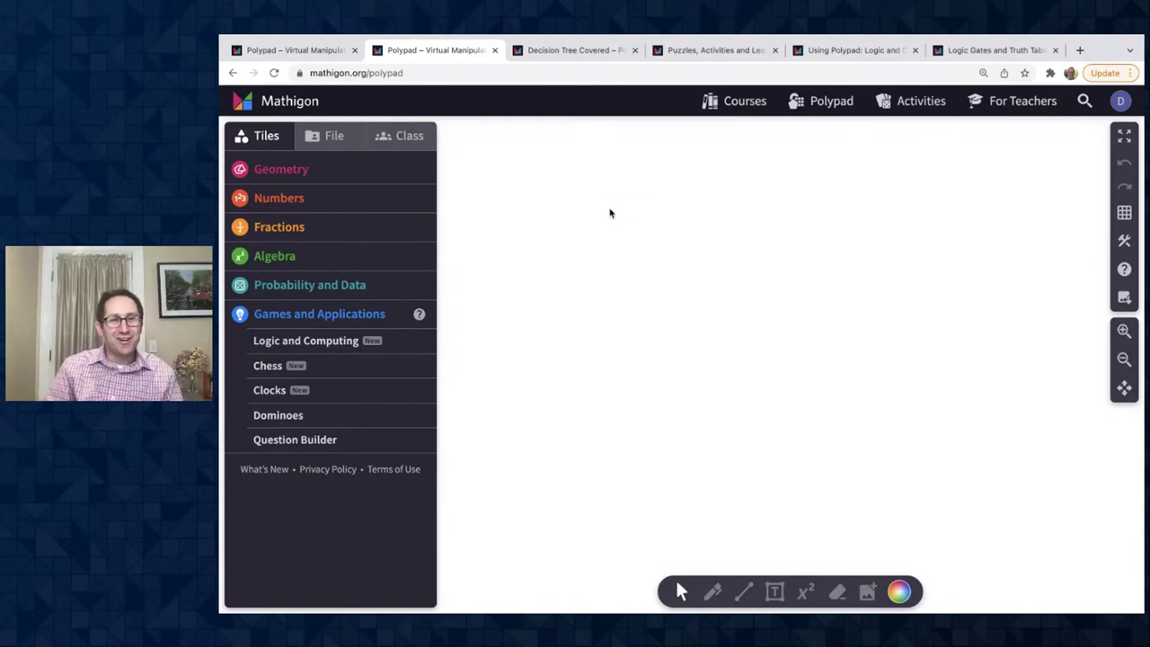
click(310, 341)
scroll(346, 356, down, 1)
scroll(345, 356, down, 2)
scroll(344, 353, up, 1)
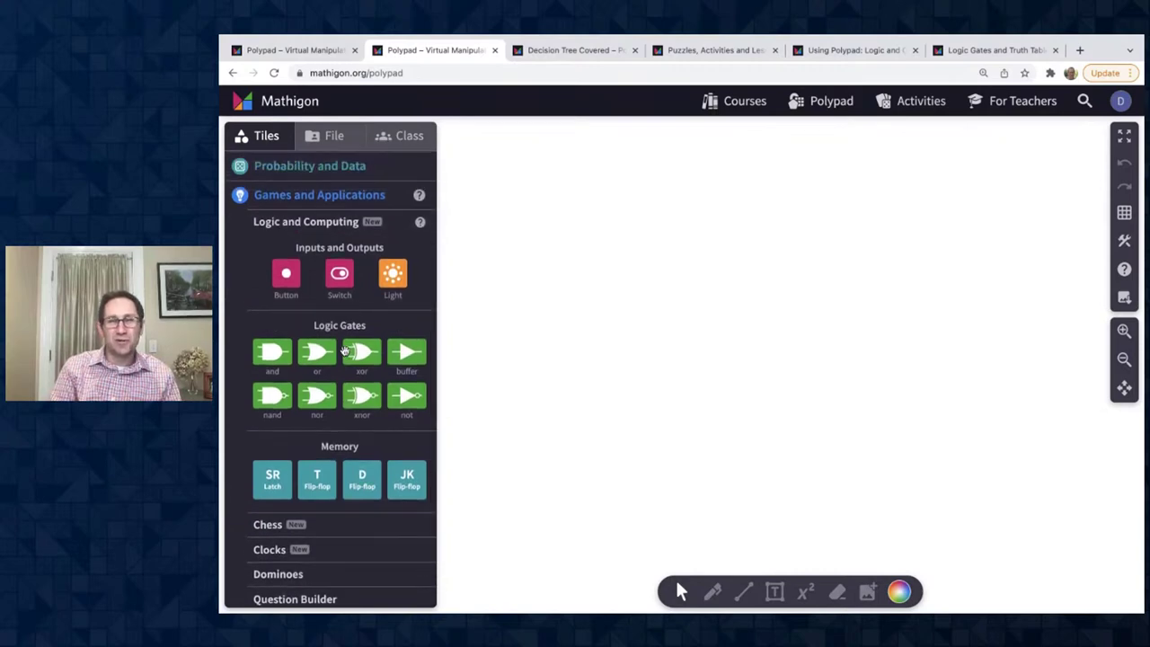
scroll(345, 350, up, 3)
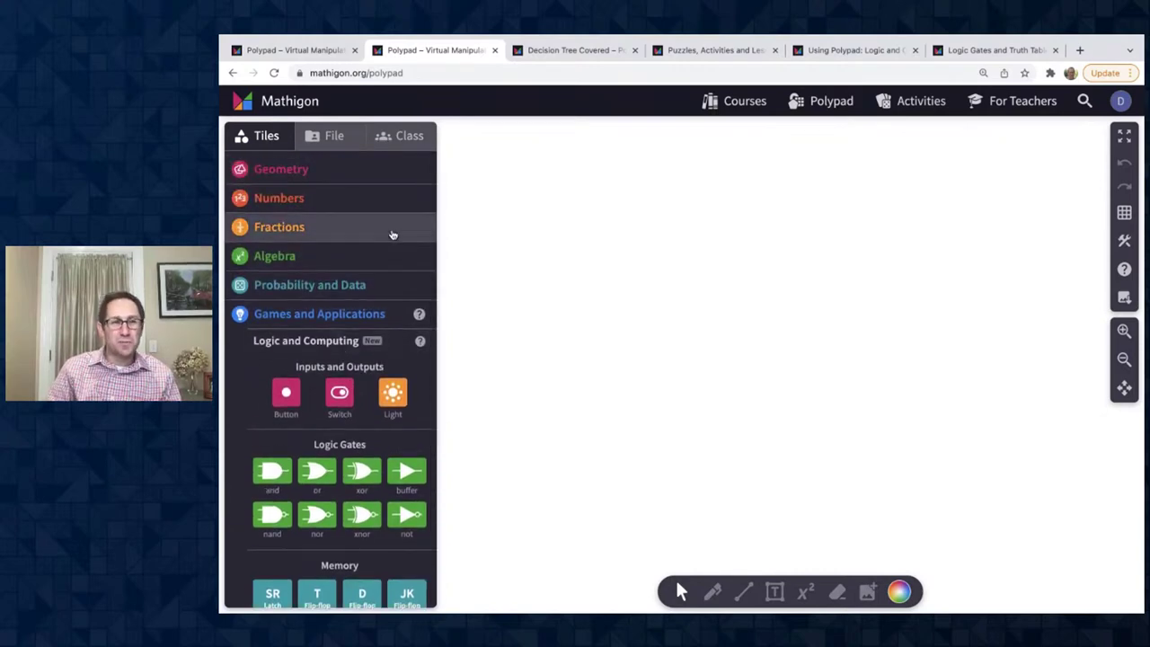
Open the Polypad User Guide from the help resources and look through its topic list and first tutorial sections
click(1124, 269)
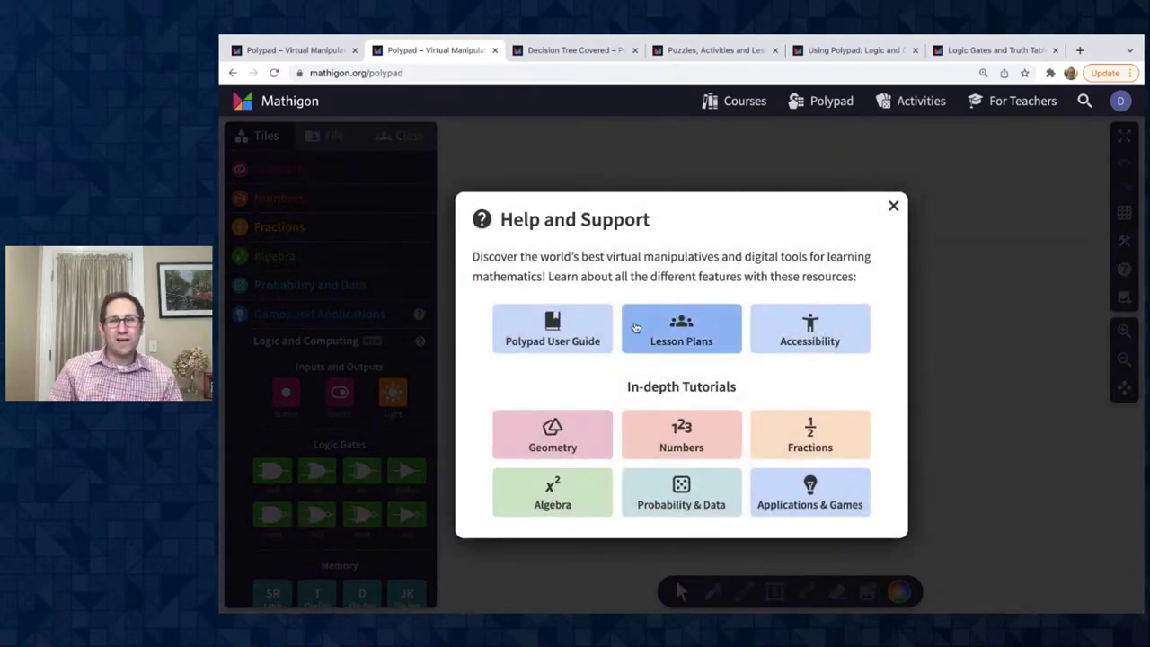
click(582, 336)
scroll(582, 337, down, 8)
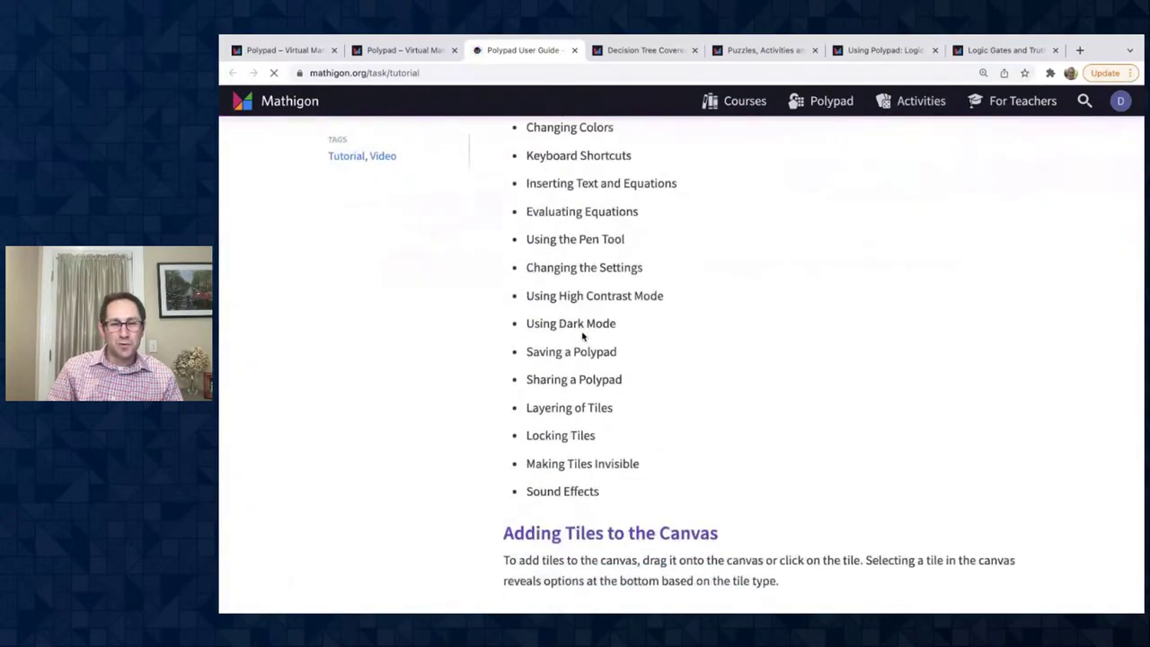
scroll(907, 268, down, 2)
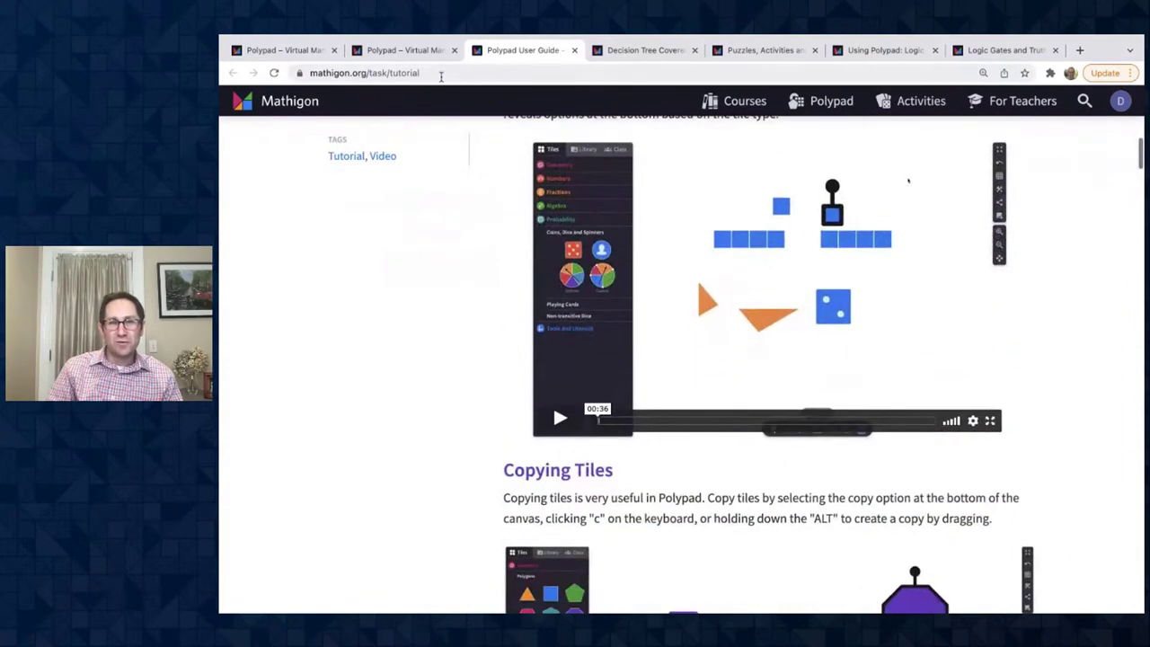
Return to the blank Polypad canvas, review the keyboard shortcuts in the Accessibility help, and close it
click(404, 50)
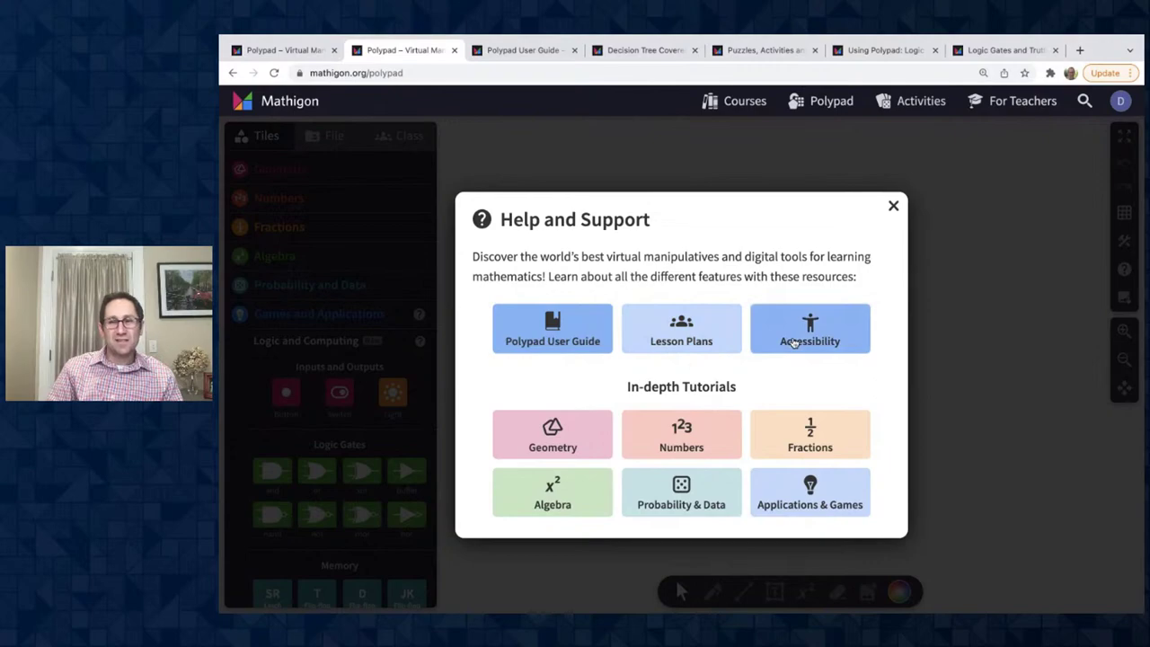
click(794, 342)
scroll(795, 343, down, 3)
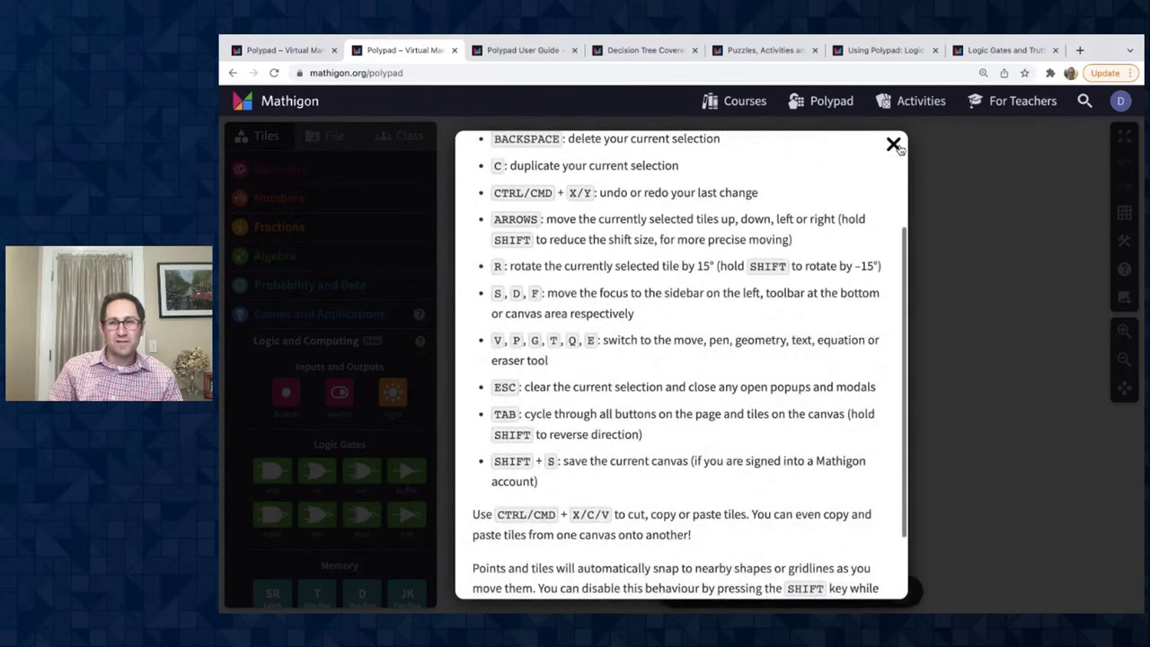
click(893, 145)
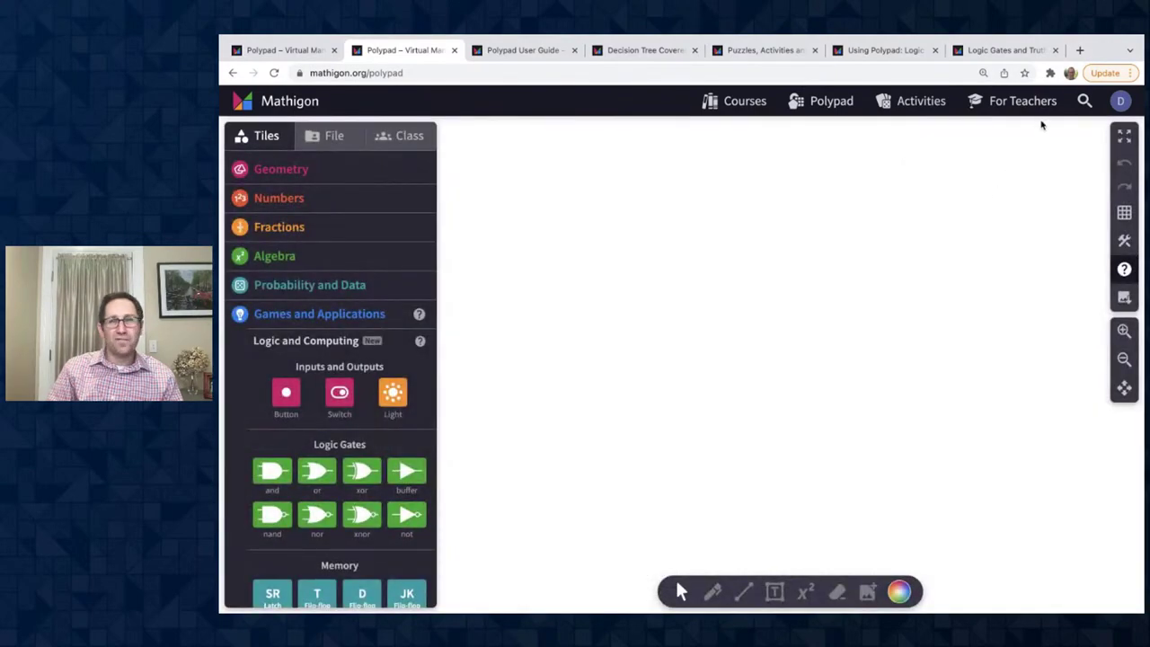
Open the For Teachers resources in a separate browser tab and show the Events and Webinars section
ctrl+click(962, 116)
click(598, 51)
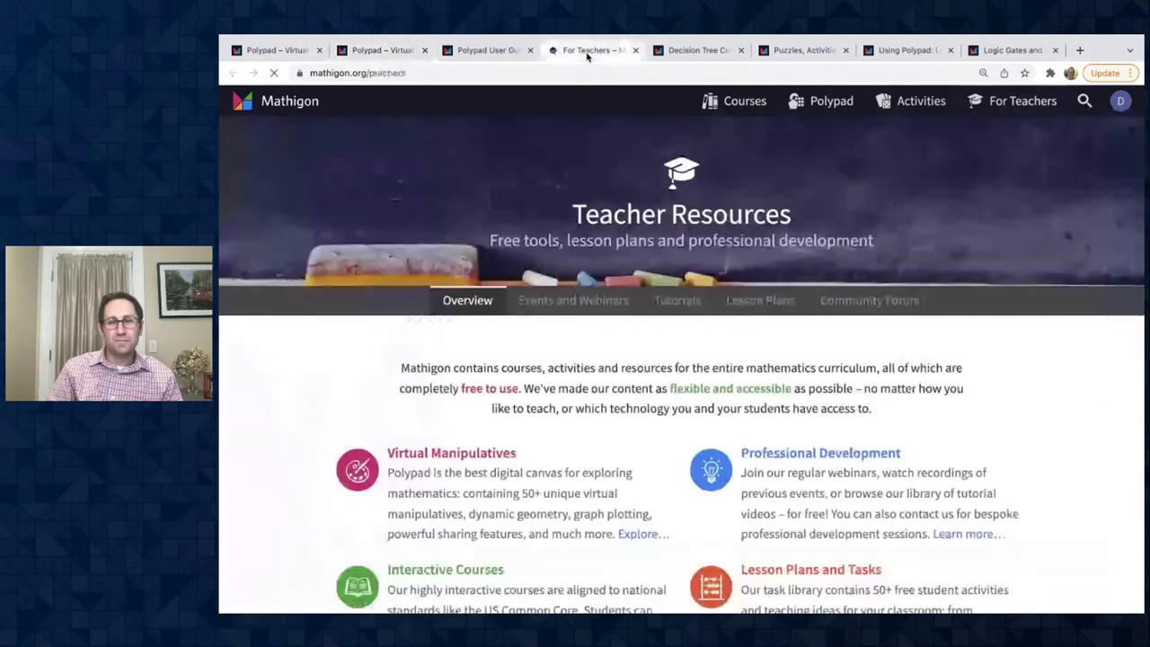
click(584, 300)
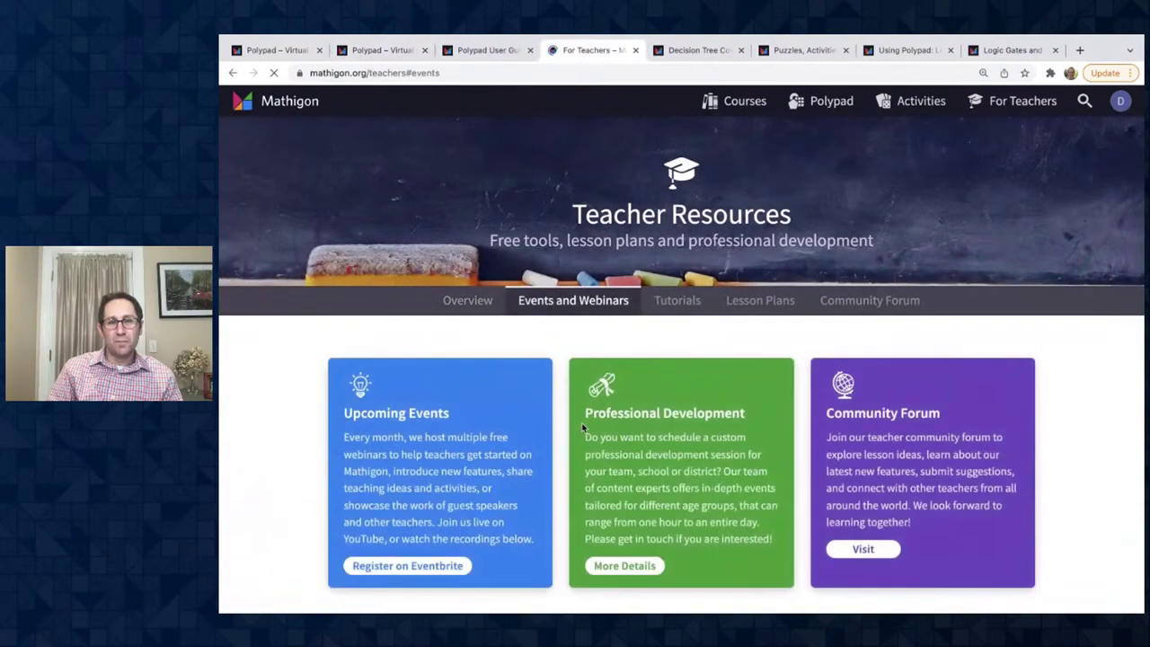
Look through the Past Event Recordings on the Events and Webinars page
scroll(581, 422, down, 3)
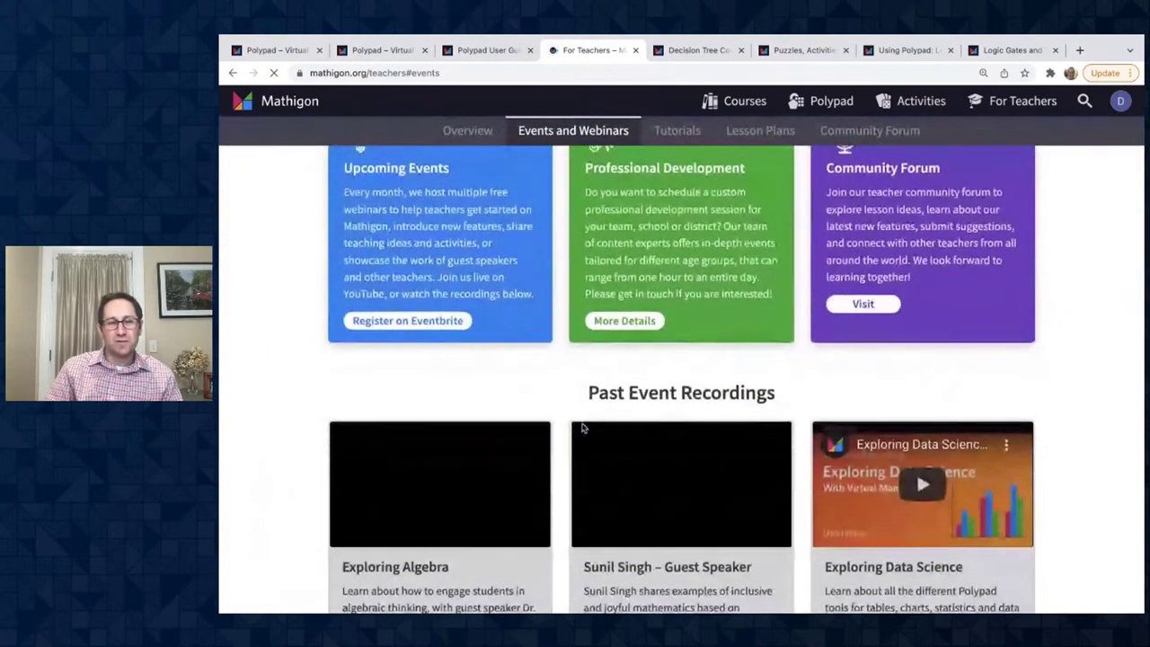
scroll(582, 428, down, 1)
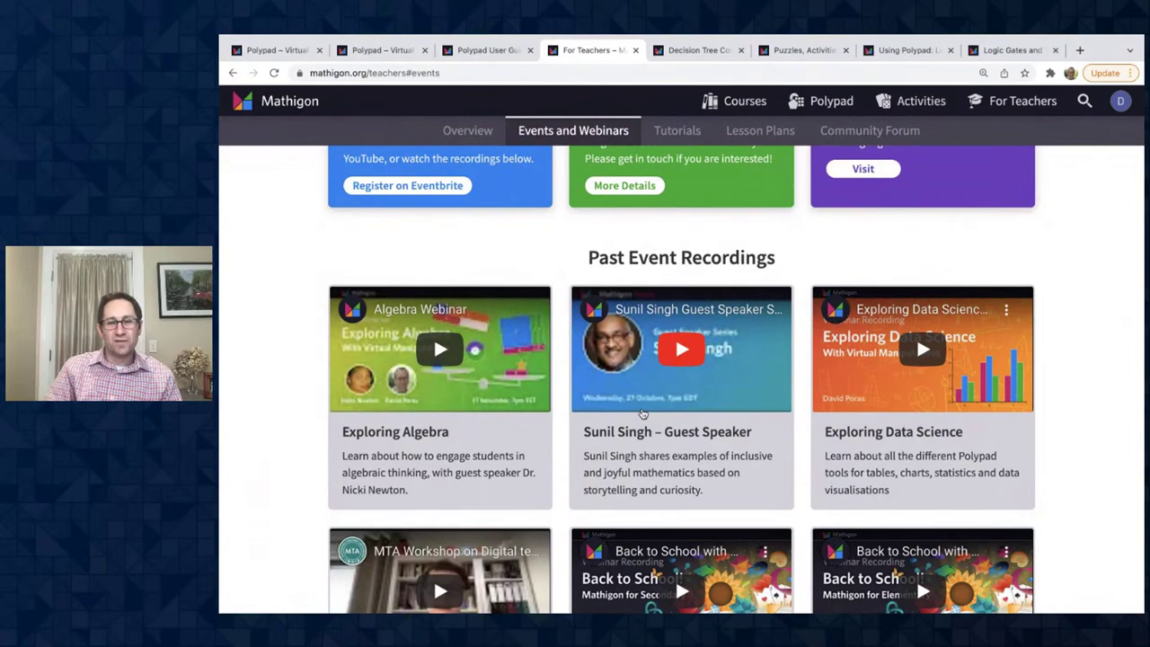
scroll(643, 413, down, 1)
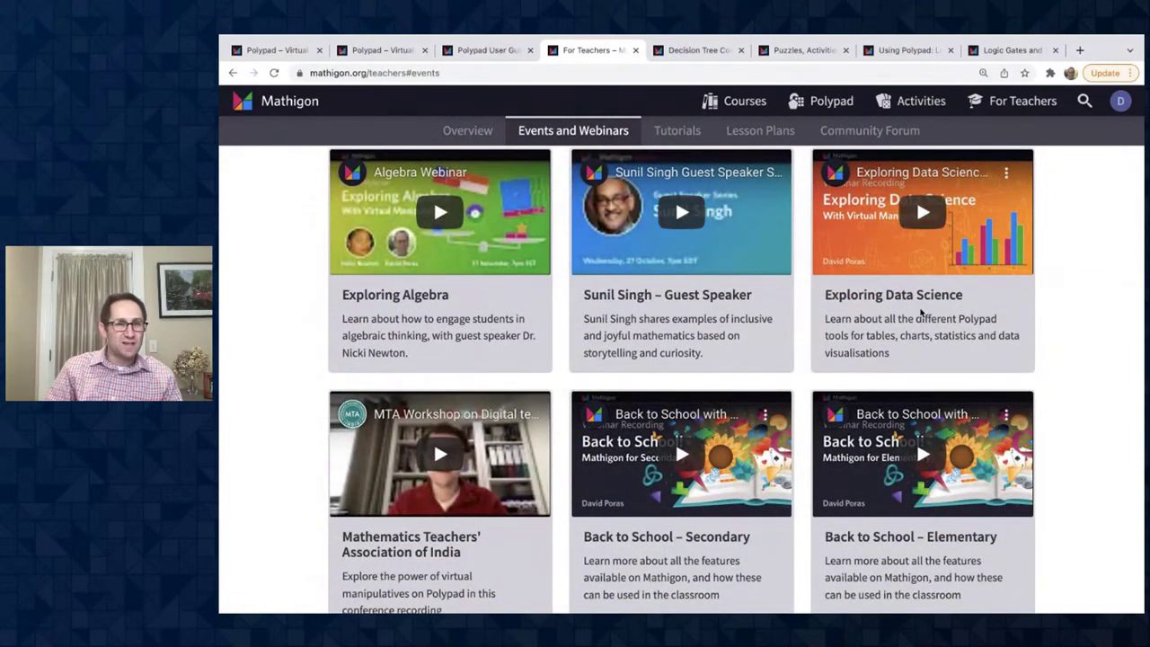
scroll(534, 312, down, 1)
scroll(534, 312, down, 1)
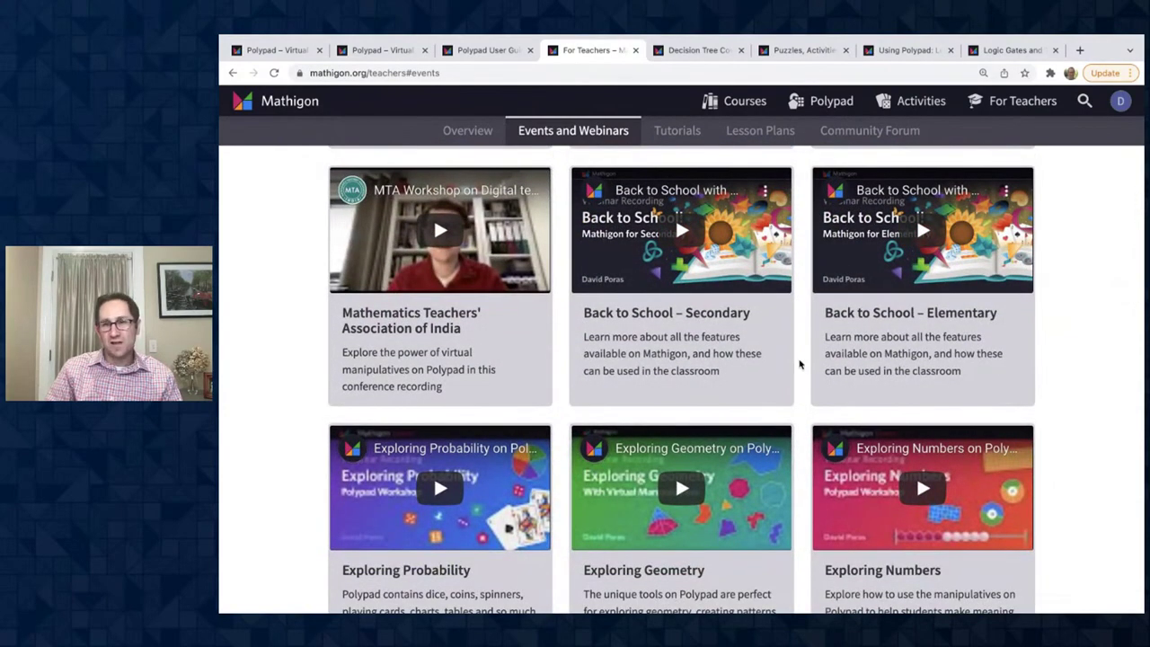
scroll(800, 364, down, 1)
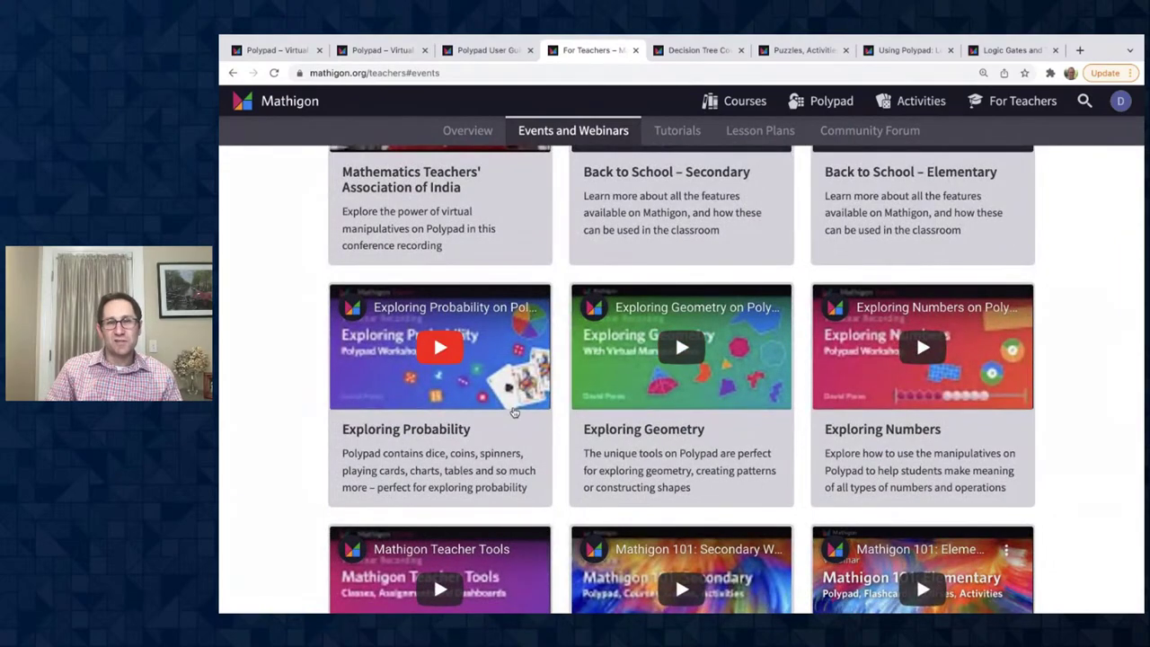
scroll(540, 377, up, 10)
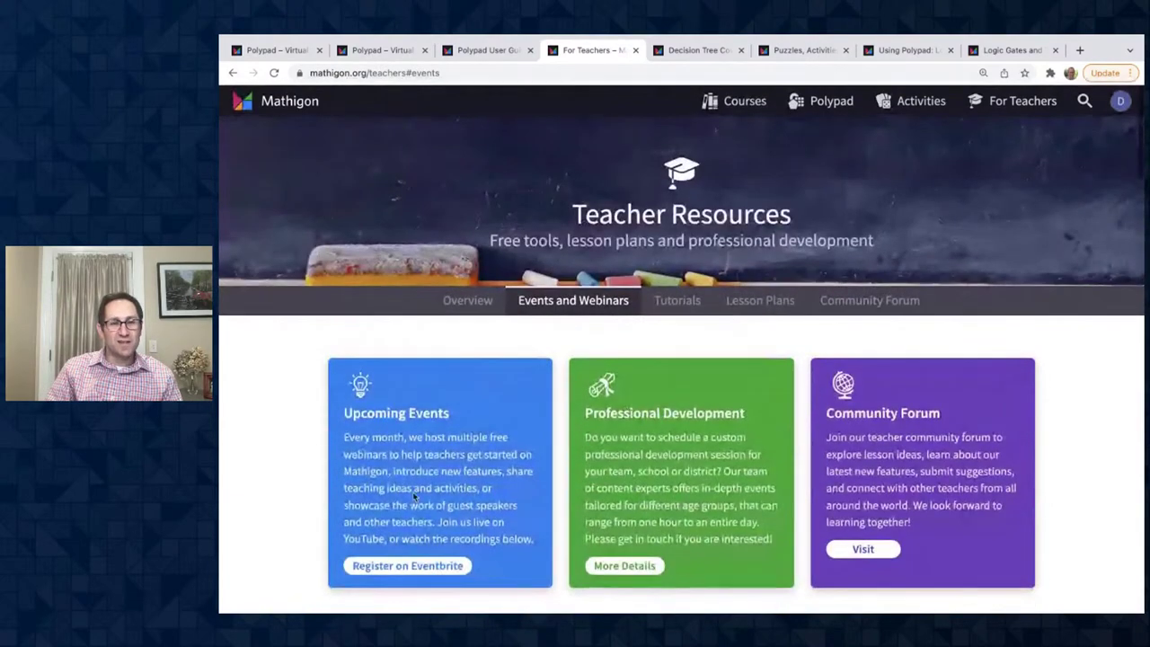
Open Mathigon's Eventbrite page from the Upcoming Events card and review the scheduled workshops and guest speaker sessions
click(411, 567)
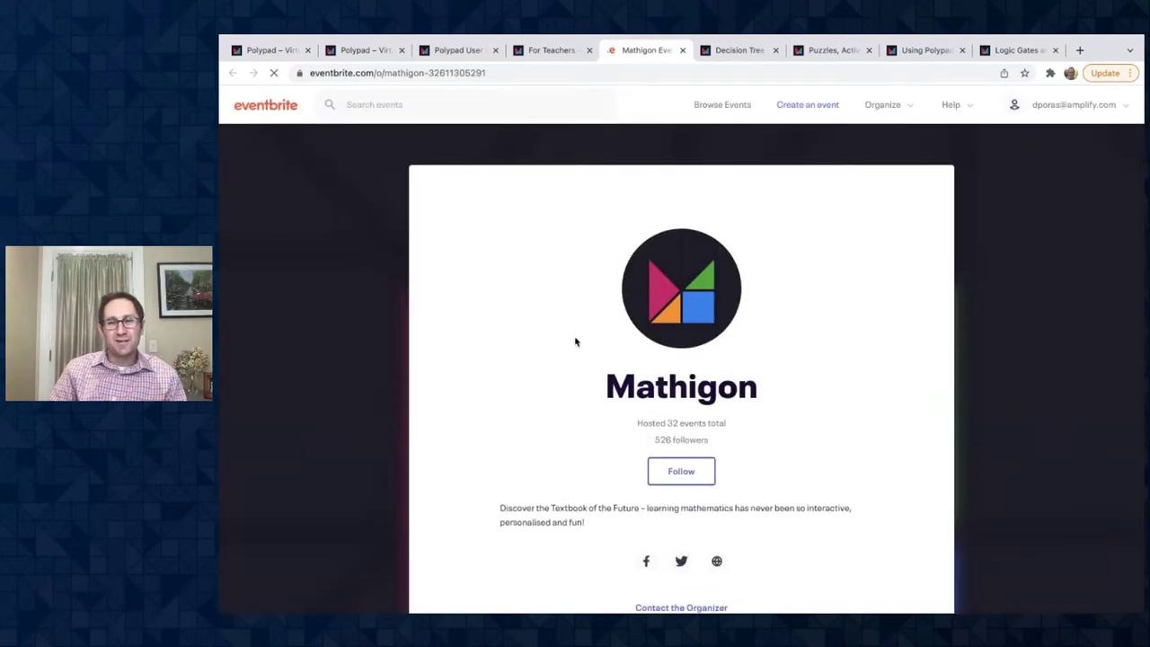
scroll(576, 341, down, 5)
scroll(576, 342, down, 3)
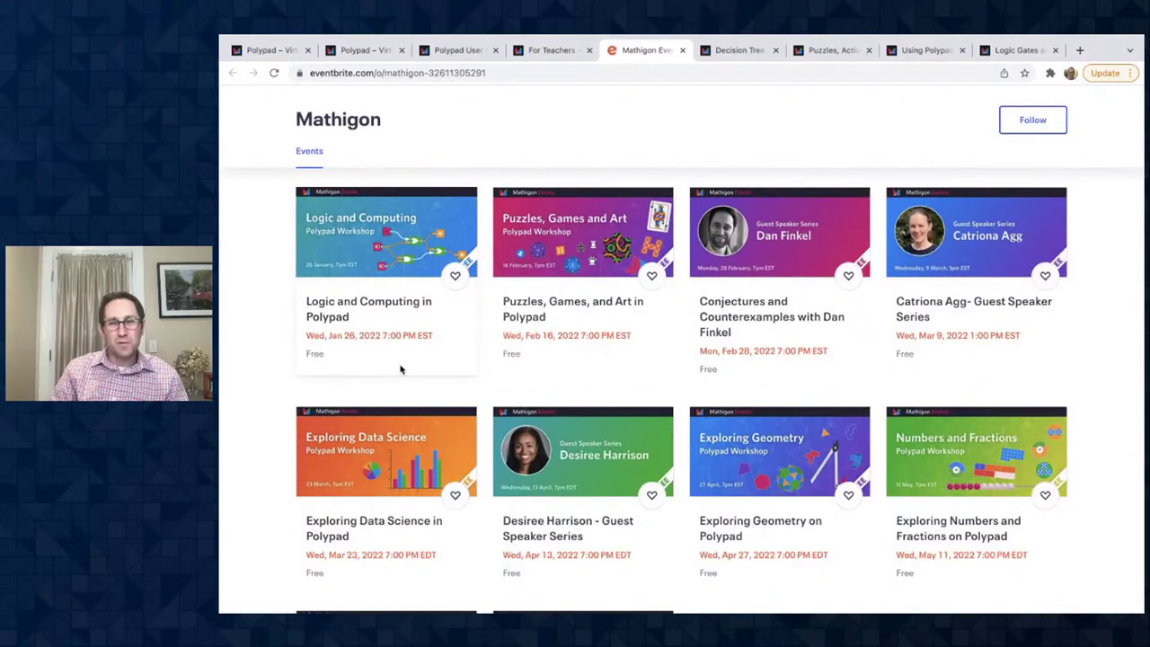
scroll(456, 327, down, 2)
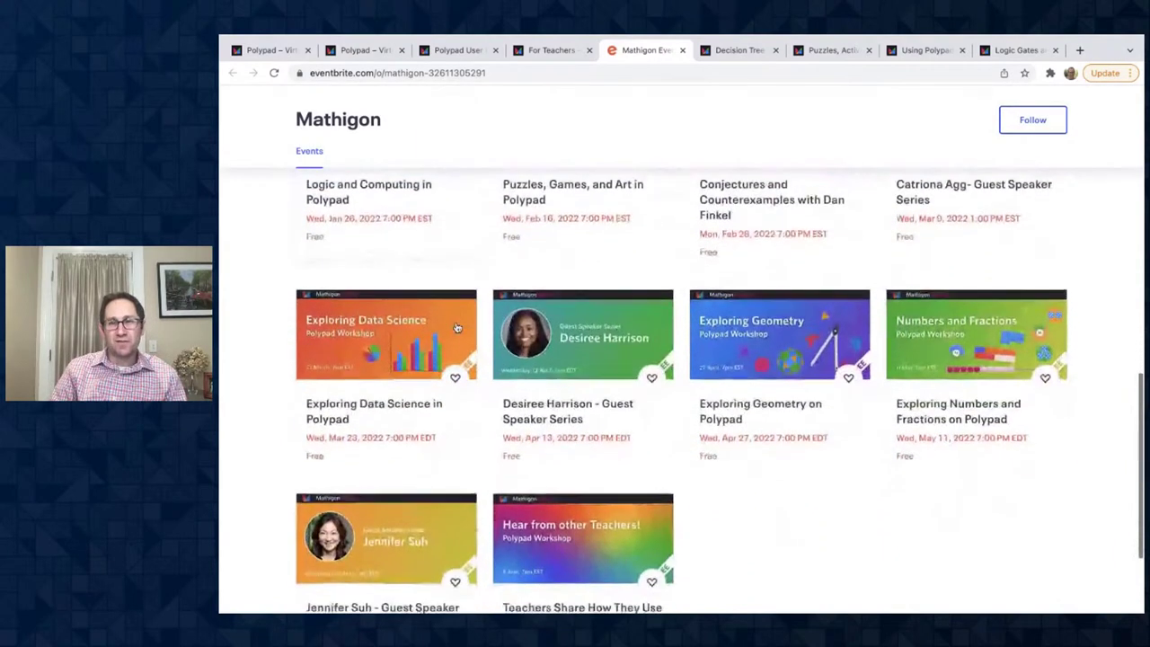
scroll(540, 361, down, 1)
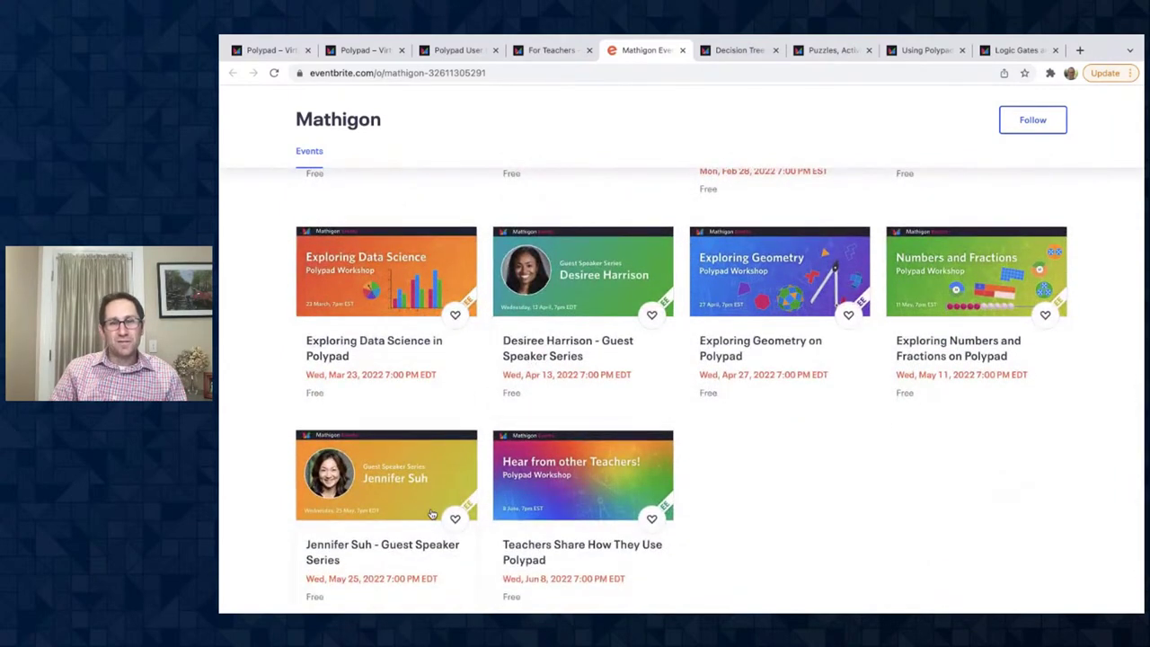
scroll(663, 369, up, 3)
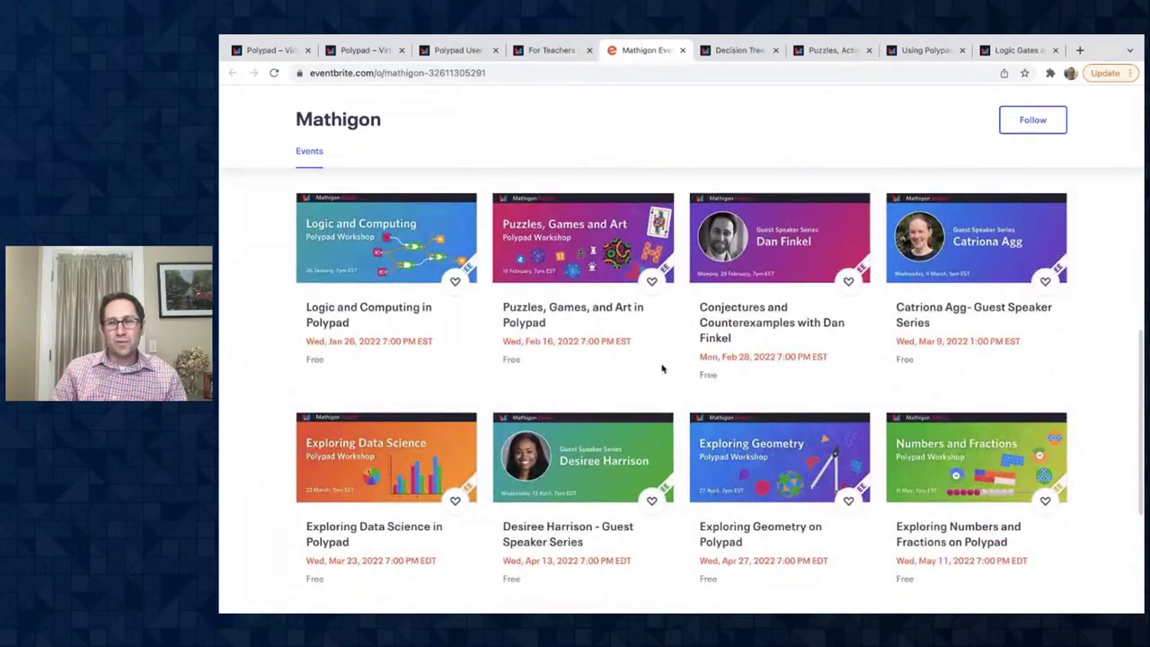
scroll(662, 368, down, 3)
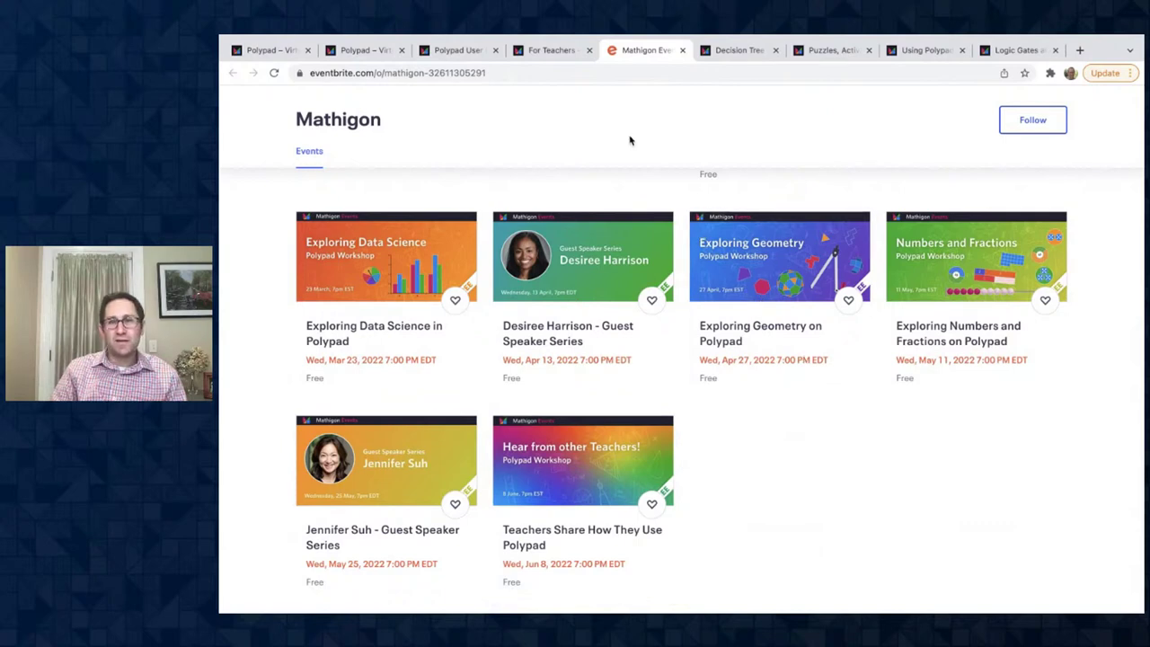
Return to the Teacher Resources page and look through the videos in its Tutorials section
click(546, 49)
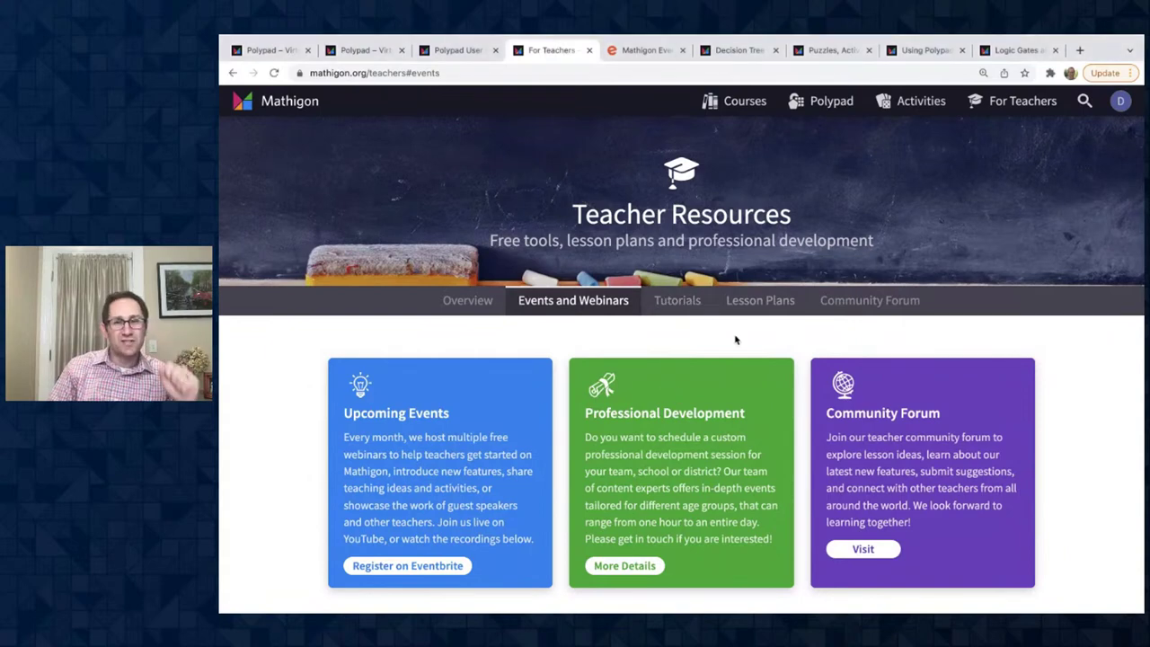
click(680, 302)
scroll(671, 373, down, 2)
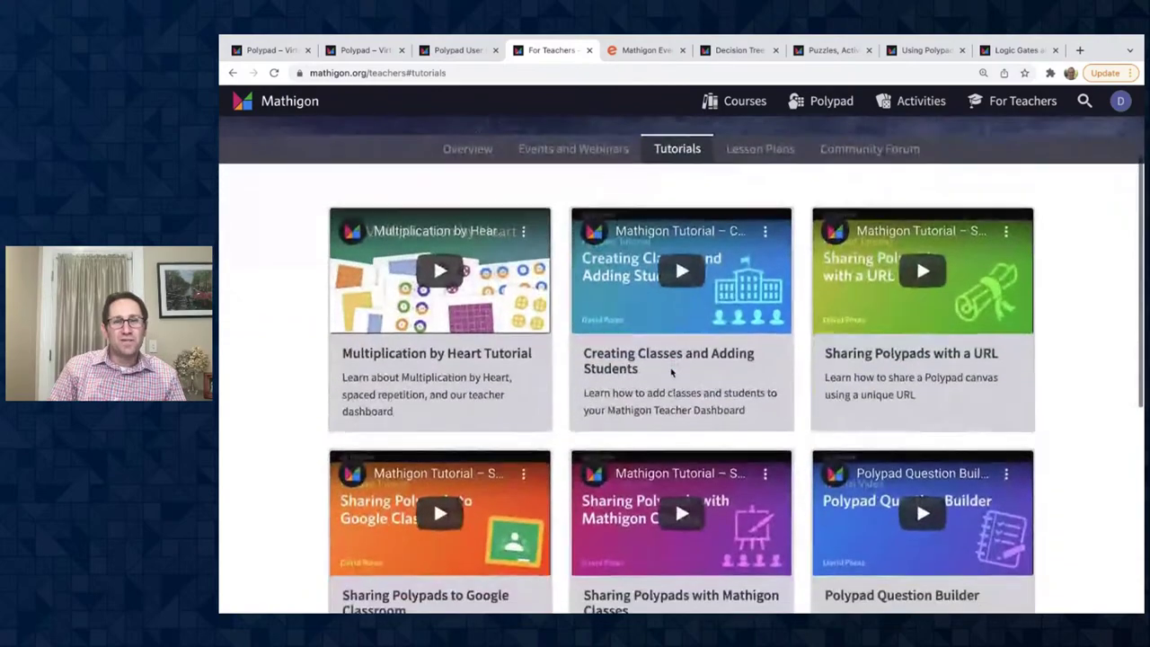
scroll(671, 373, down, 2)
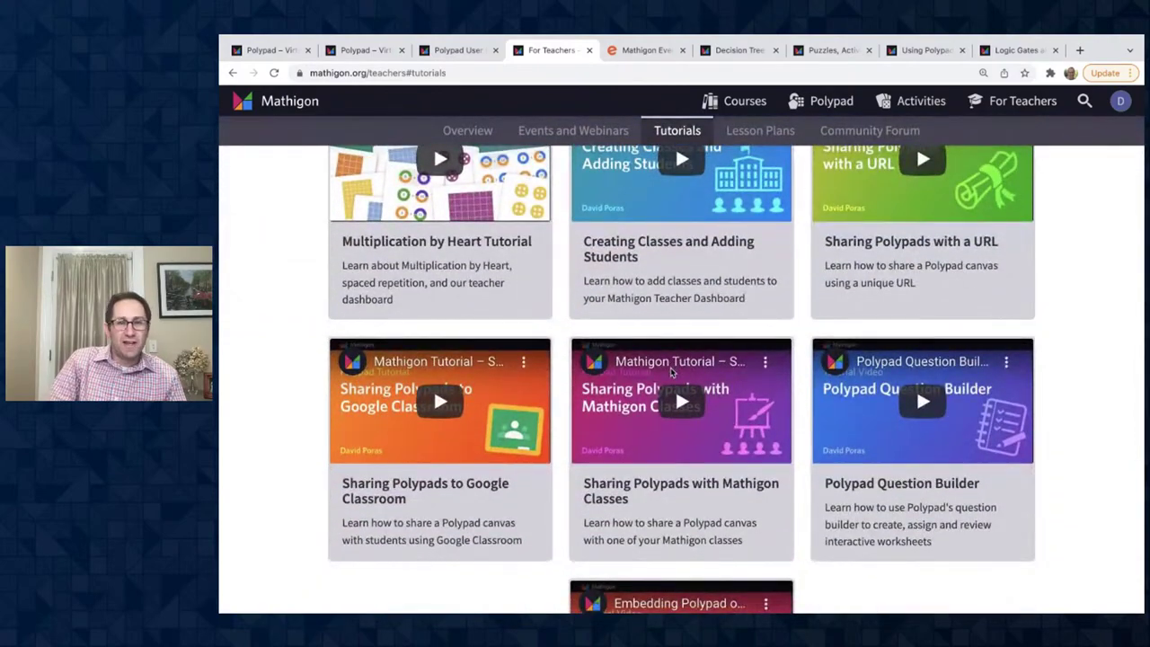
scroll(671, 371, up, 3)
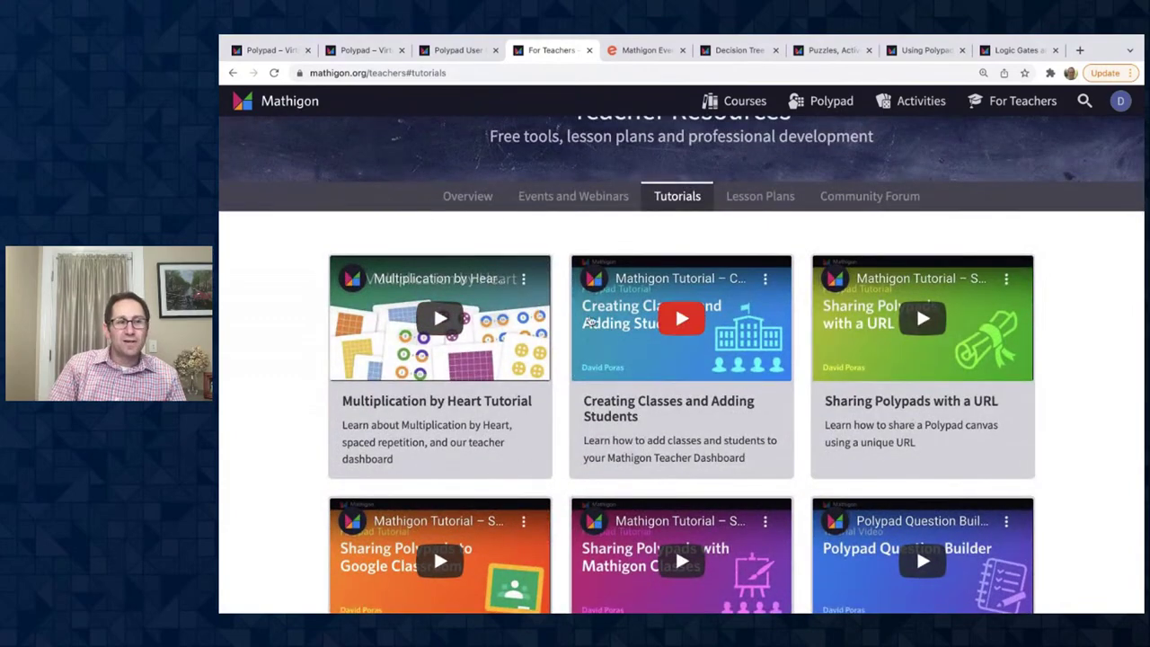
click(580, 263)
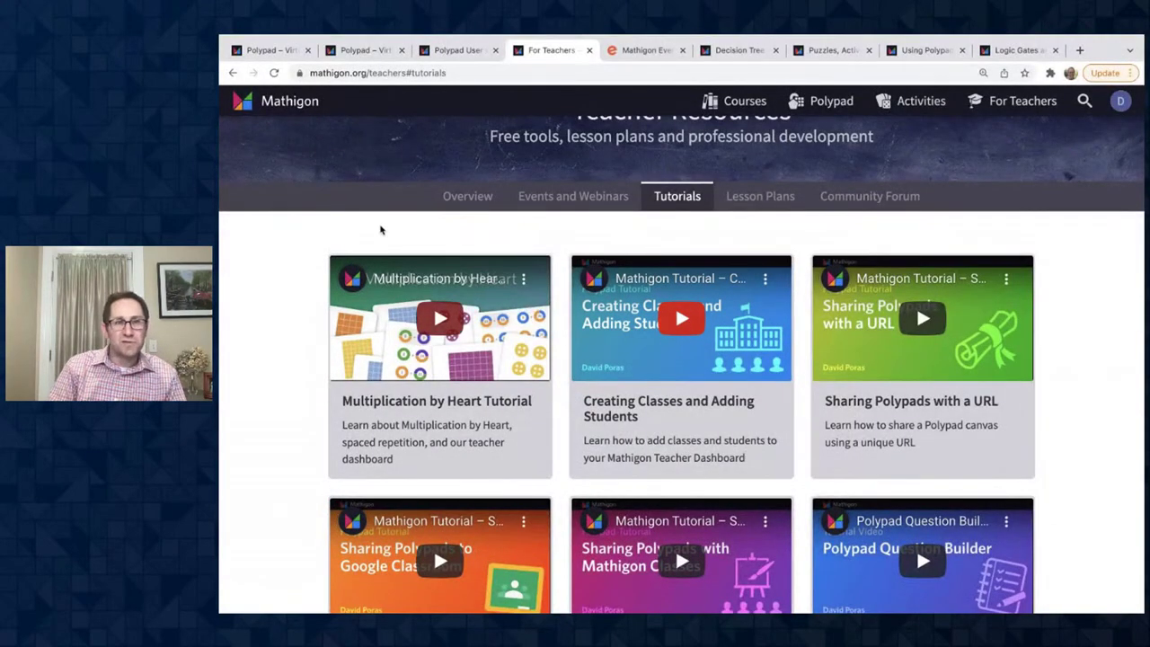